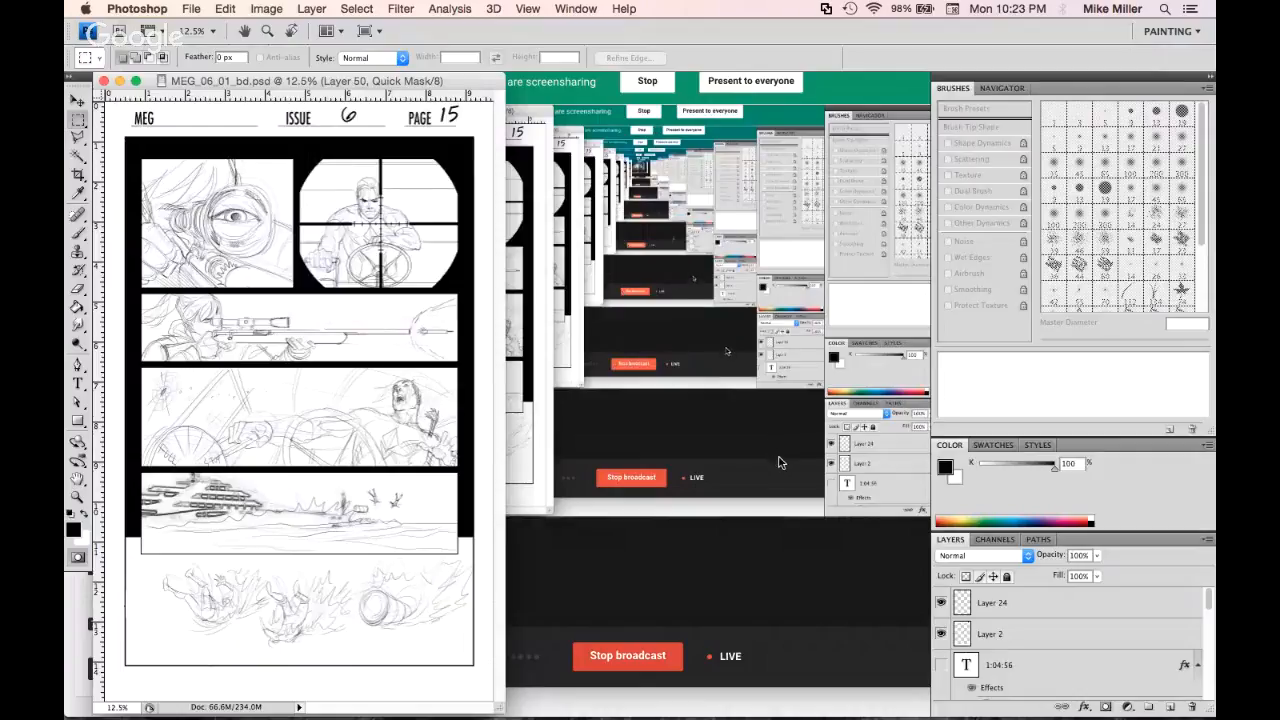
Display the comic page in full screen mode and select the whole canvas with Layer 51 active
left_click(784, 453)
key("f")
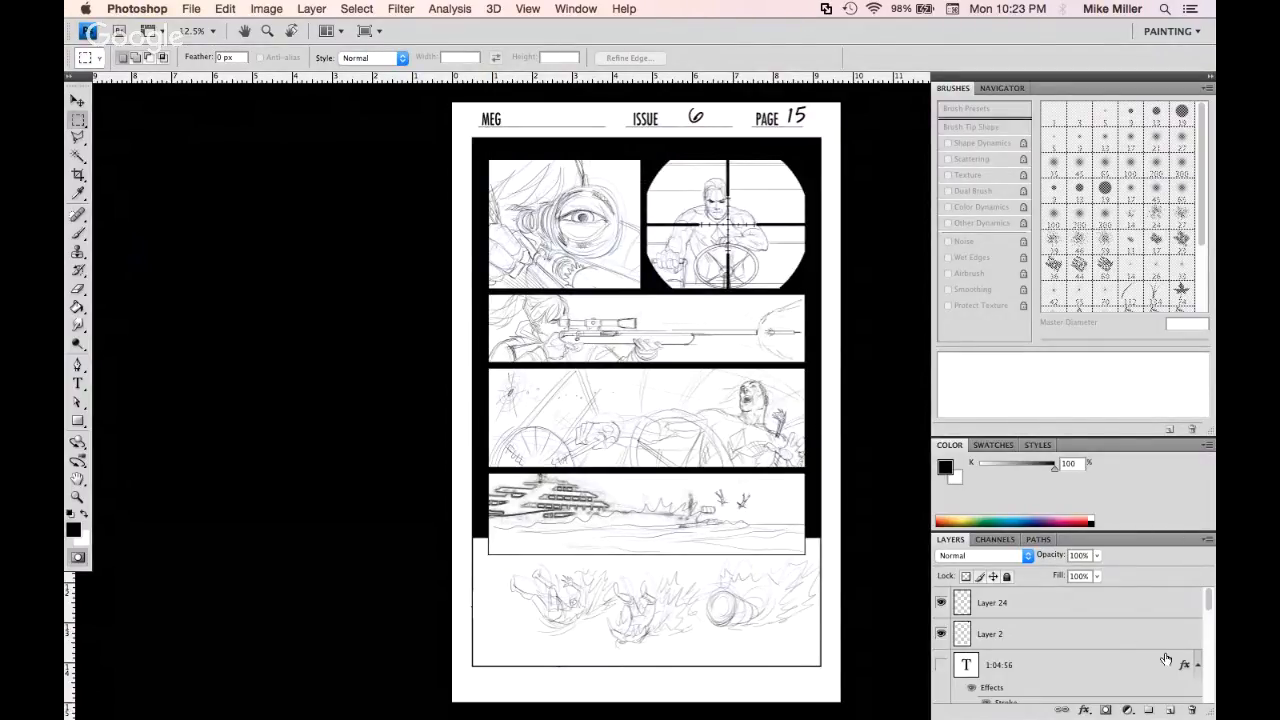
scroll(1208, 664, "down", 5)
scroll(1208, 664, "down", 2)
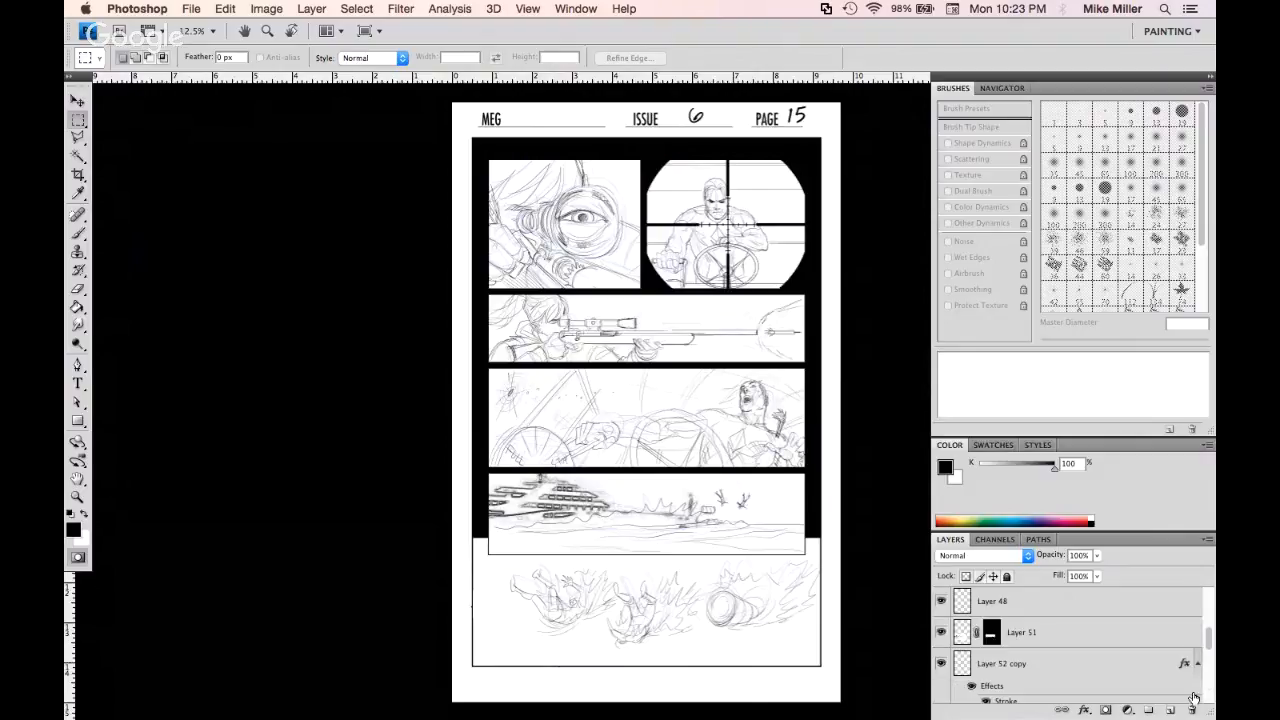
left_click(1007, 636)
left_click(1005, 636, "super")
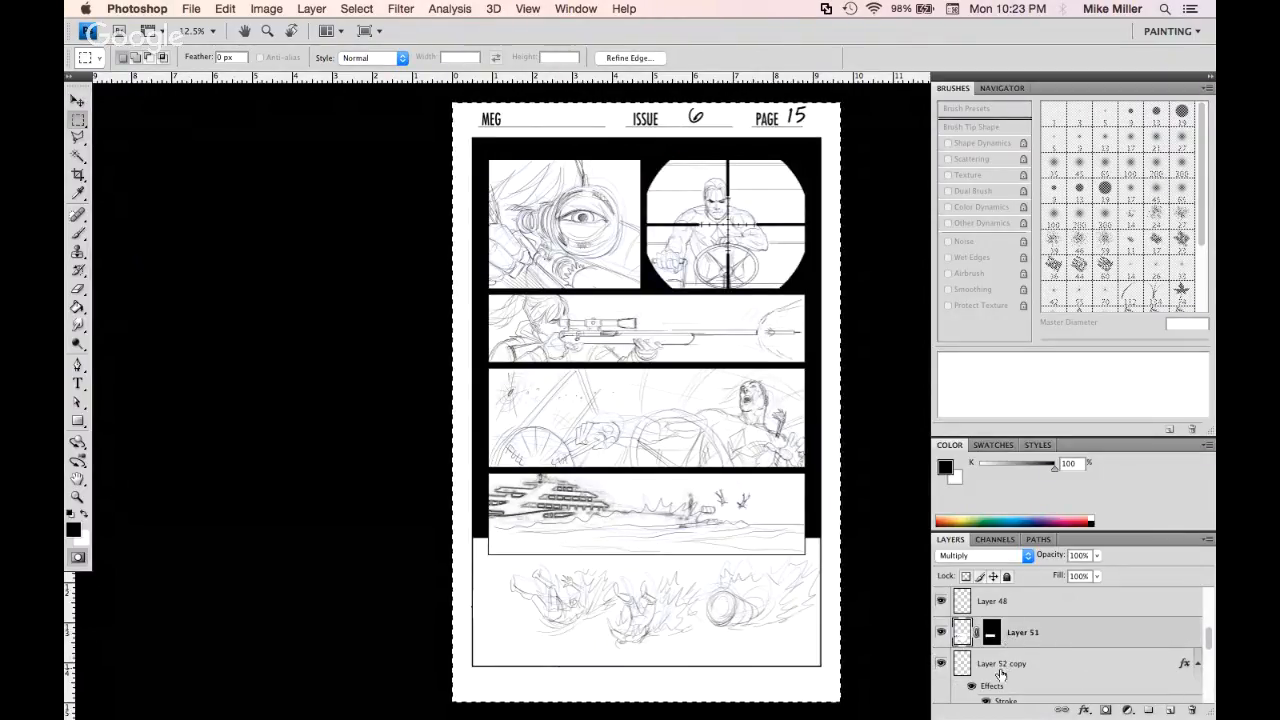
Clear the ship artwork from Layer 51, keeping the layer itself
key("super+Tab")
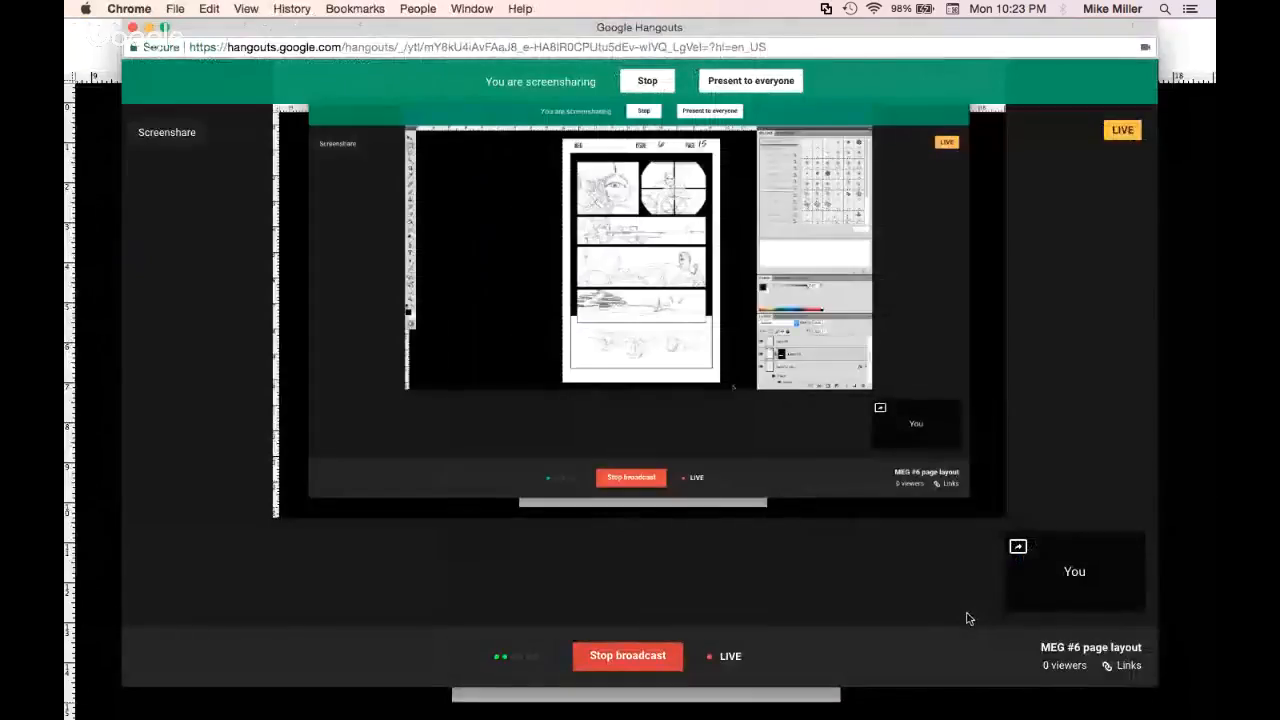
key("super+Tab")
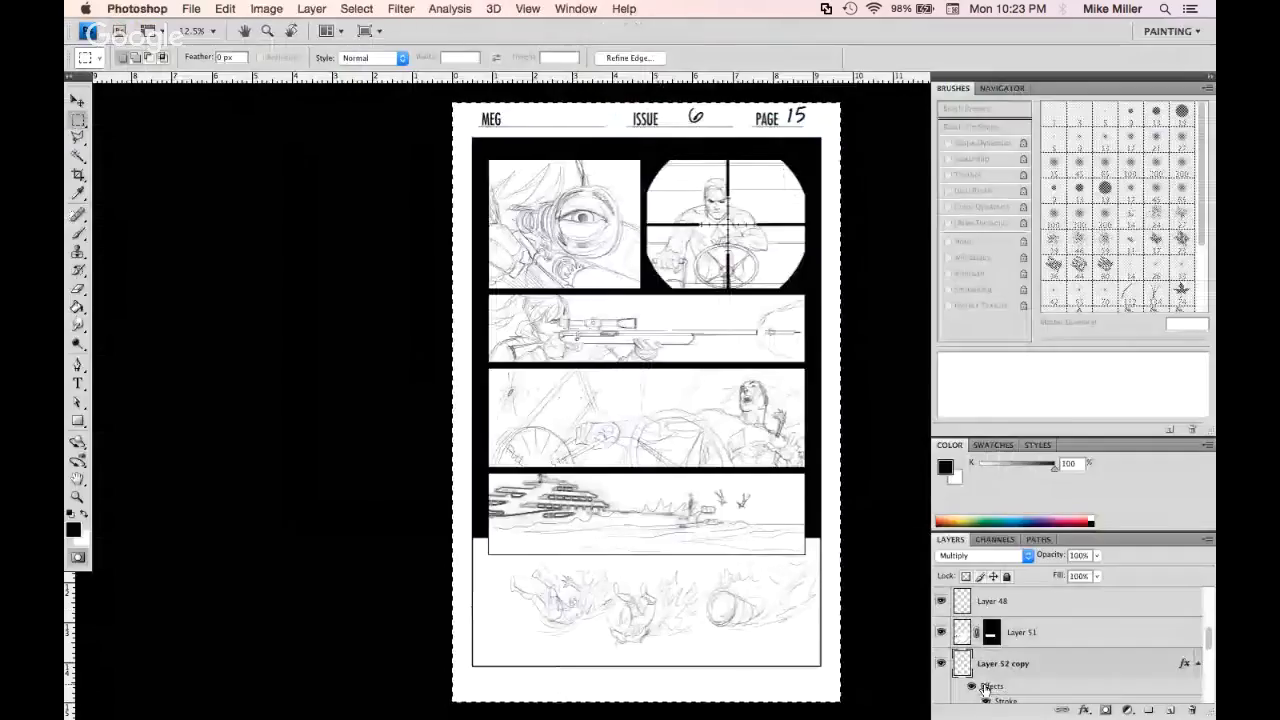
left_click(966, 634)
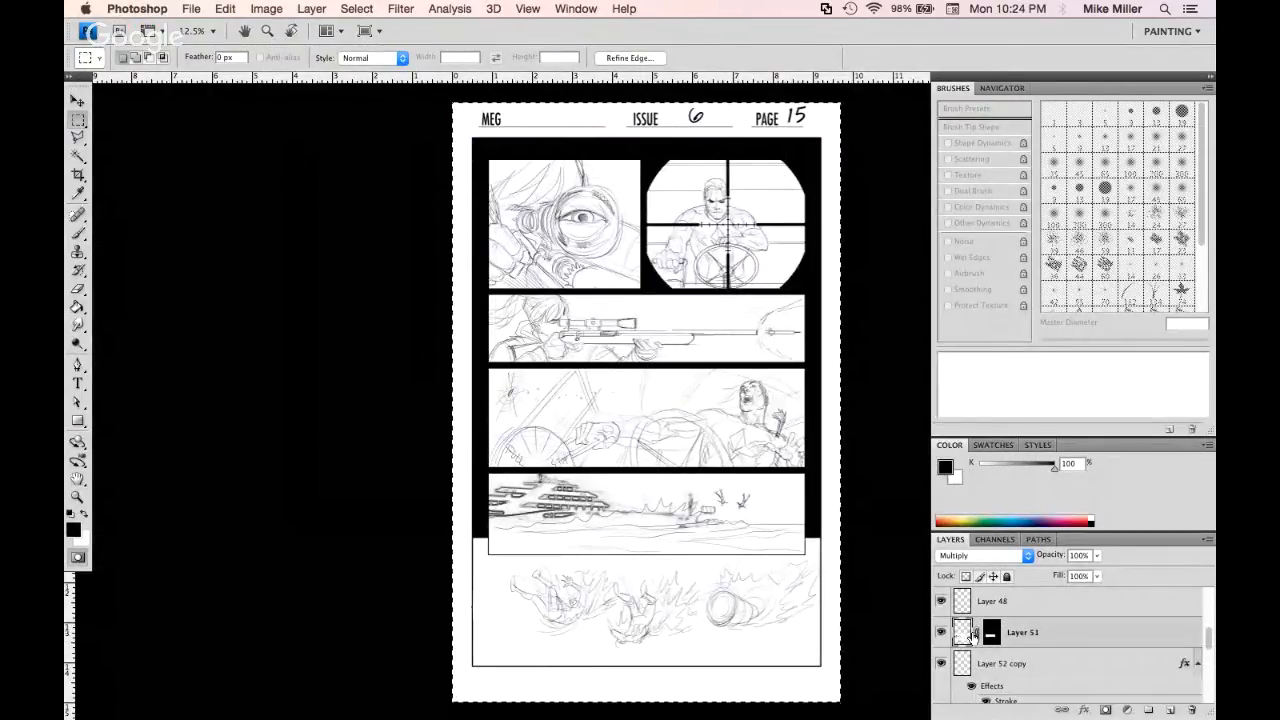
double_click(1040, 634)
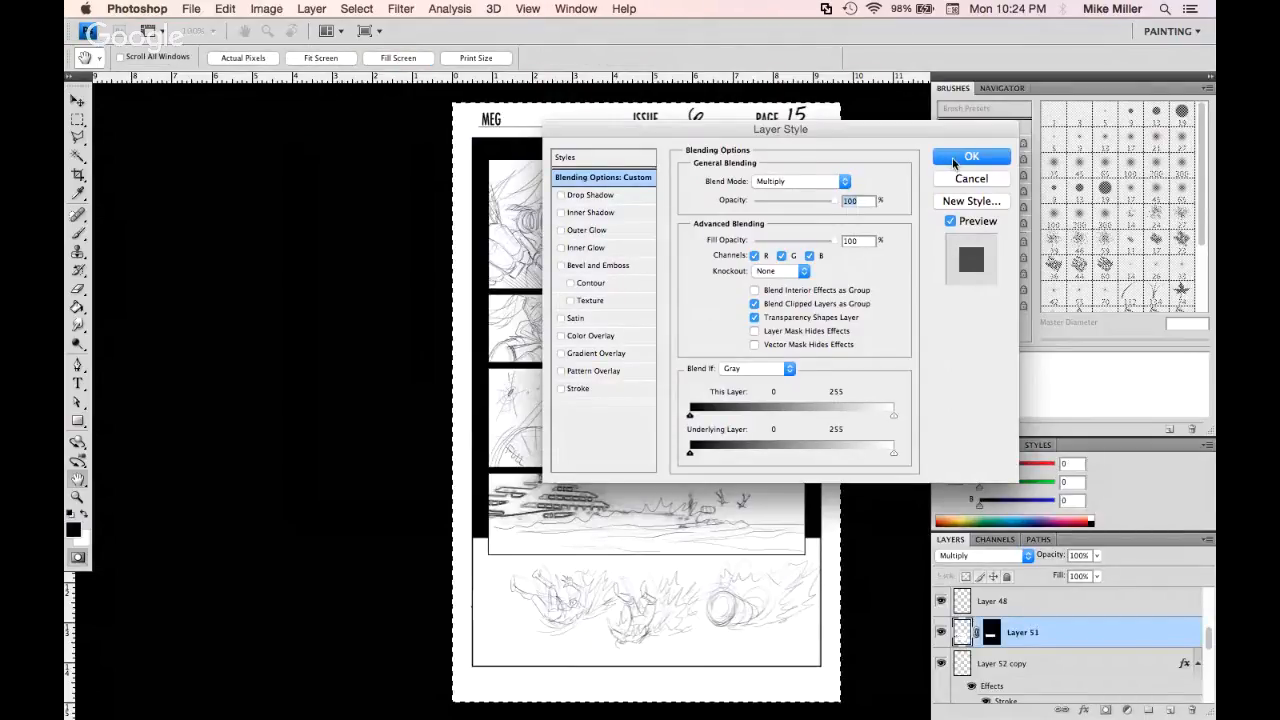
left_click(954, 158)
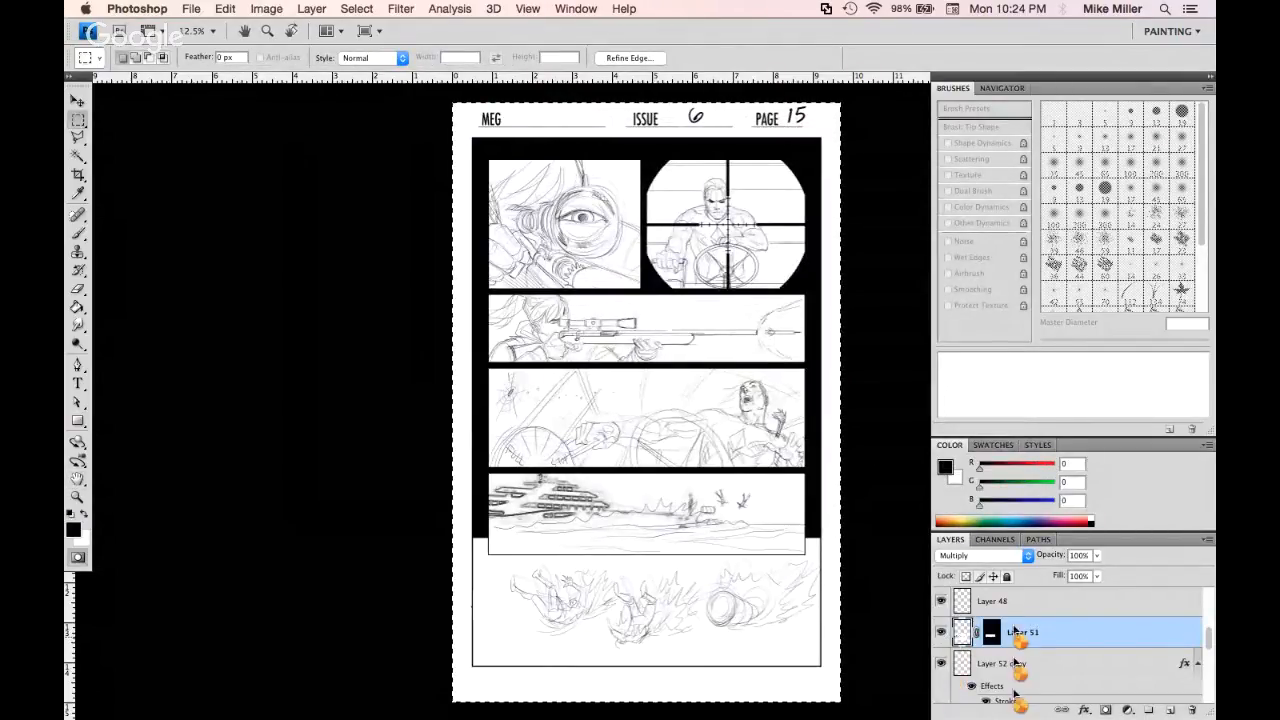
left_click(942, 633)
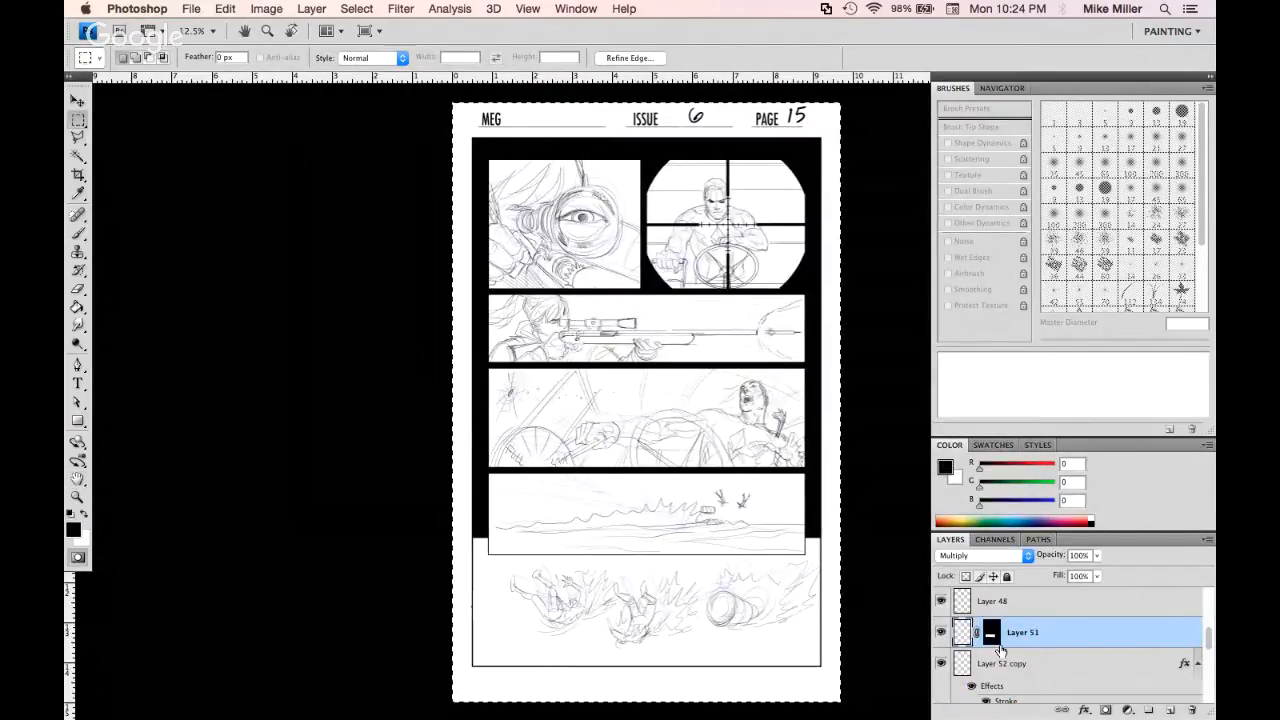
Clear the crosshair lines of the scope panel from Layer 48
left_click(963, 604)
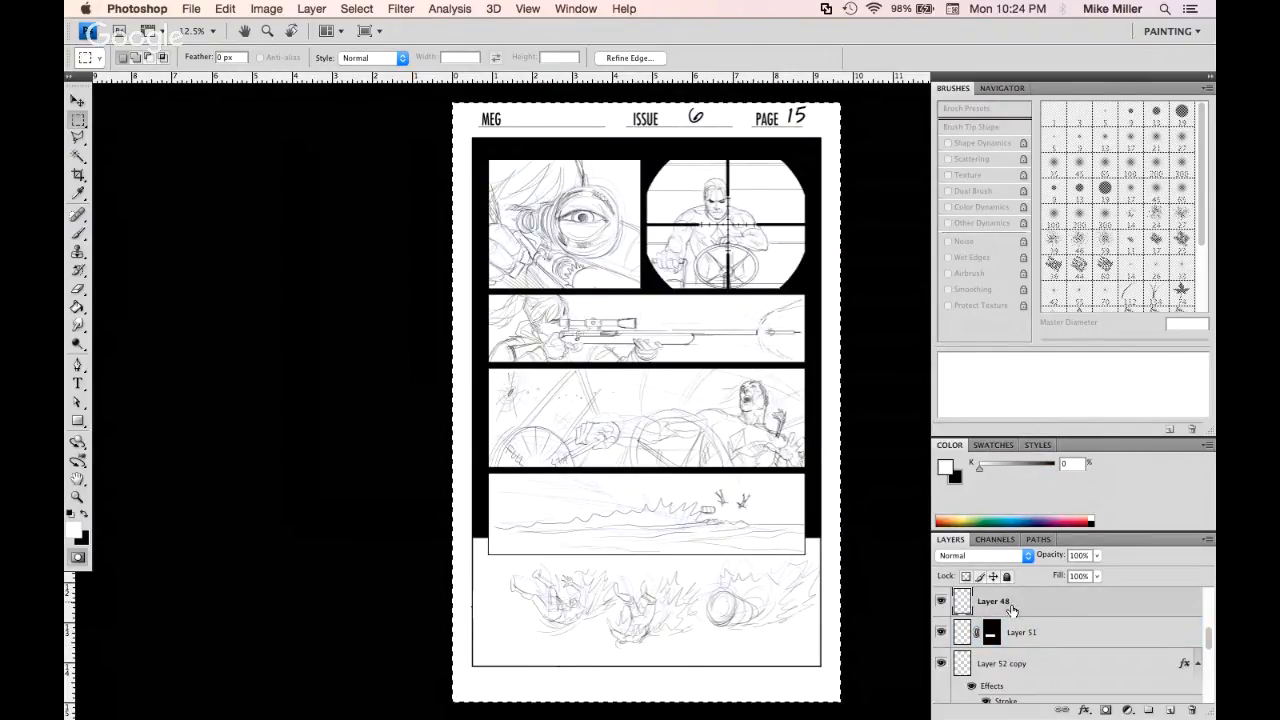
double_click(1012, 606)
left_click(970, 180)
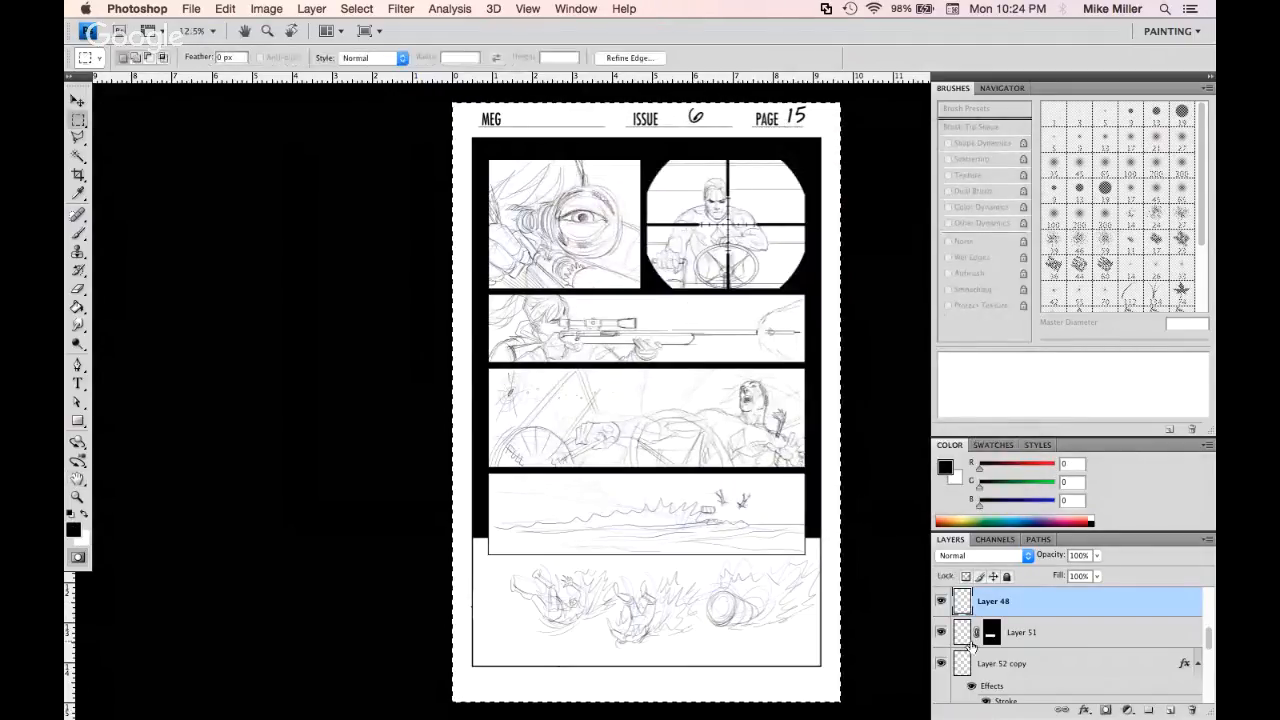
key("Delete")
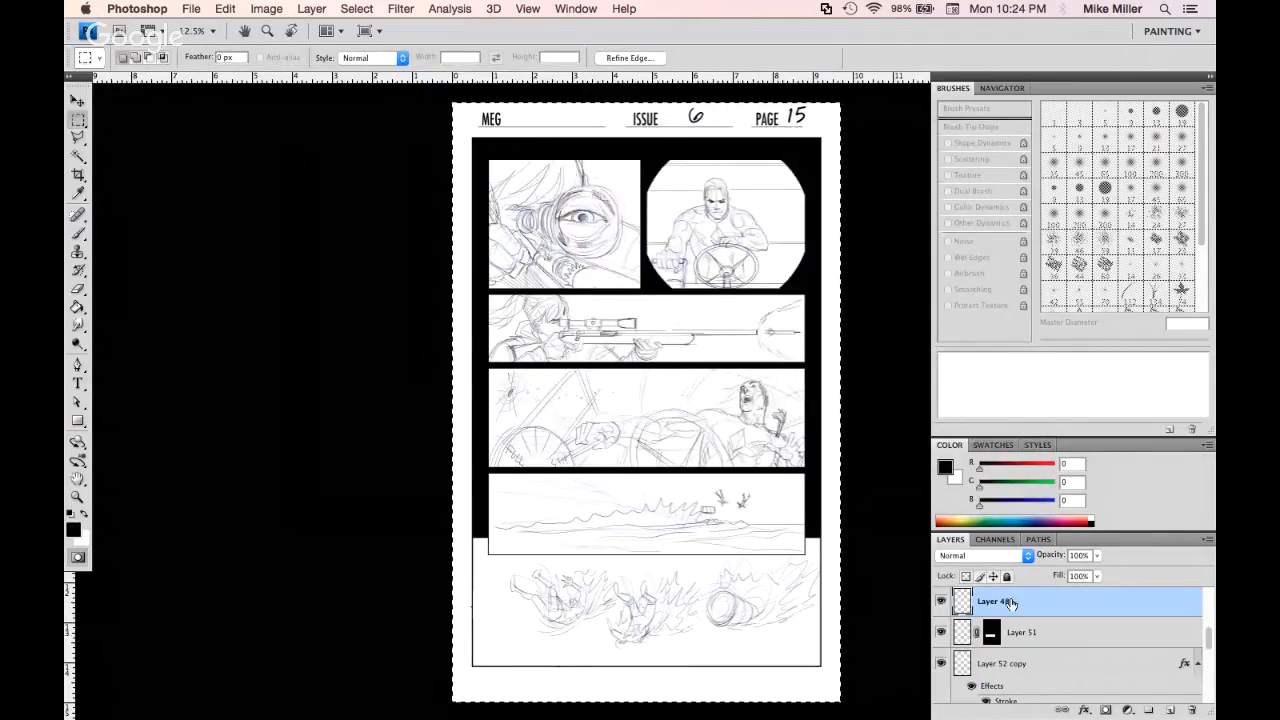
Clear the contents of the Layer 52 copy layer without renaming it
left_click(1016, 668)
double_click(1017, 666)
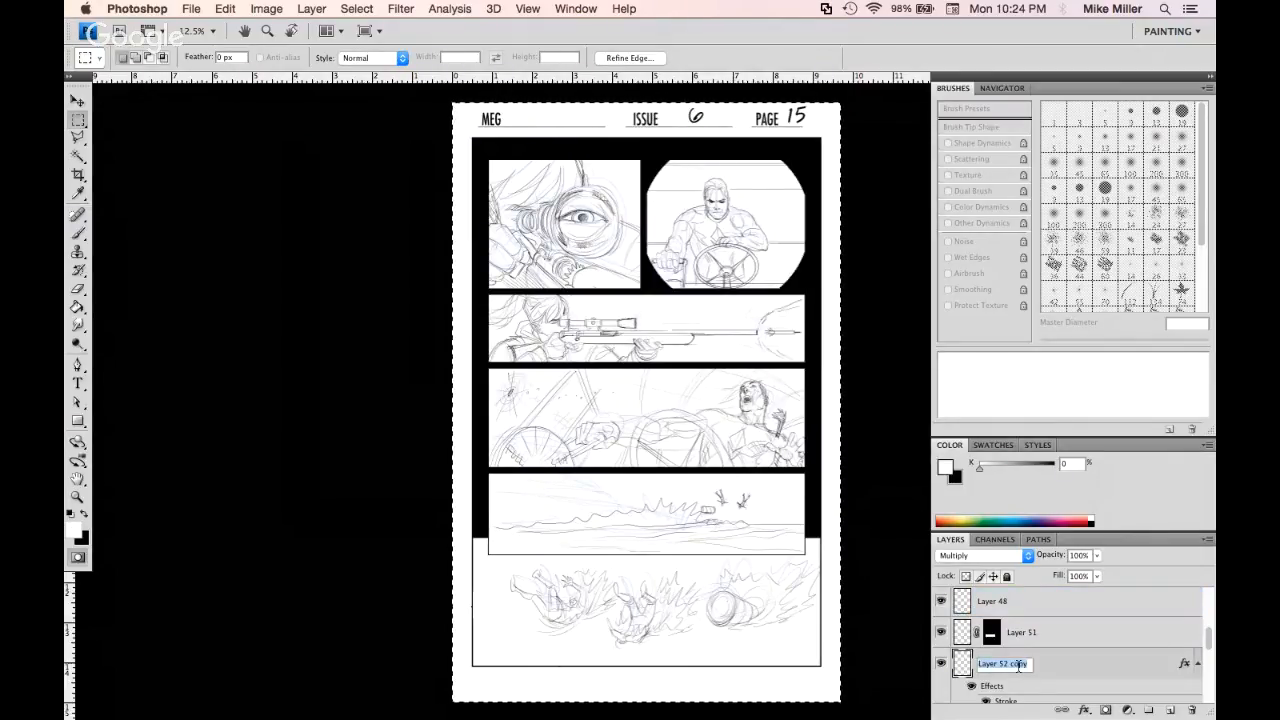
double_click(1080, 661)
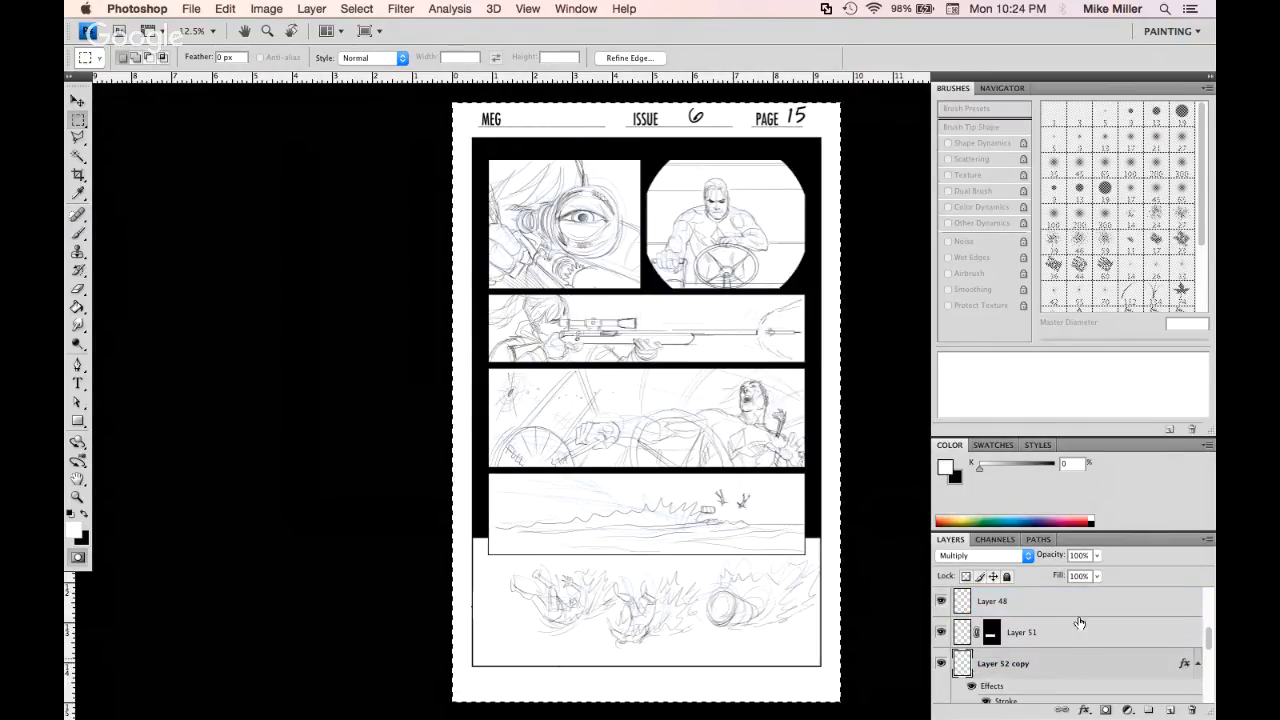
key("Escape")
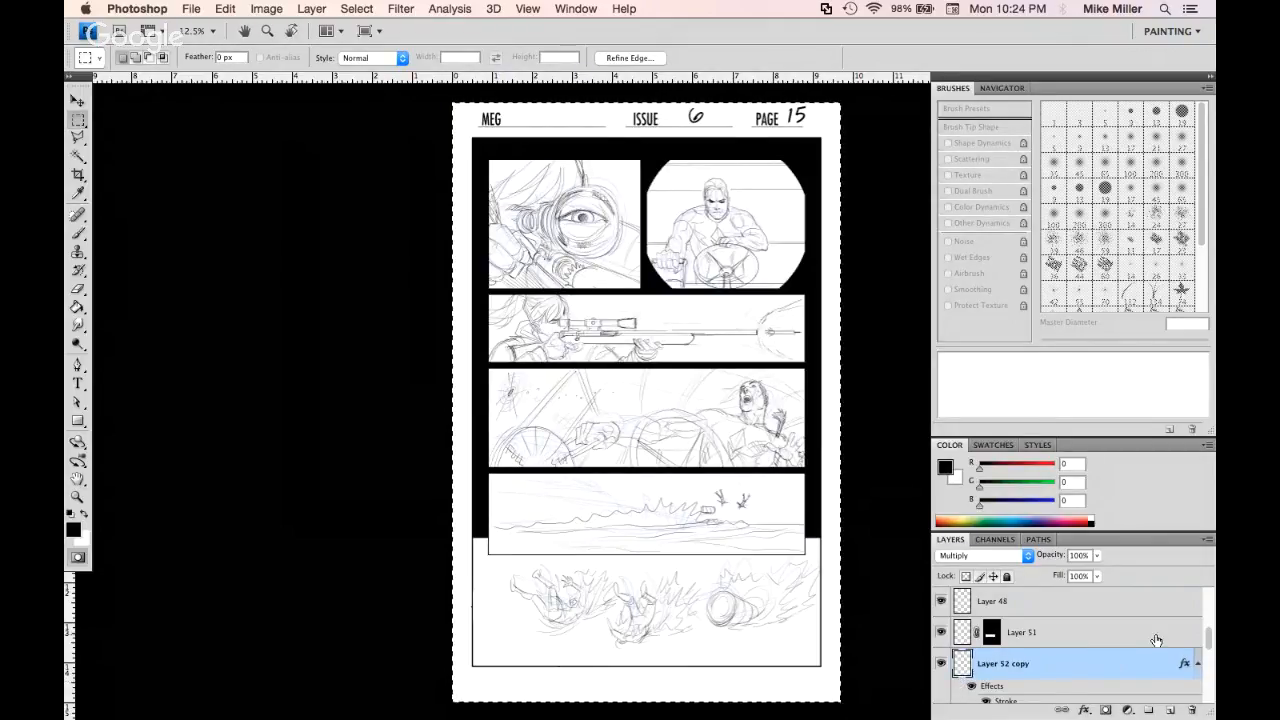
Clear the white panel shapes from Layer 13, leaving its layer style and mask as they are
scroll(1180, 650, "down", 2)
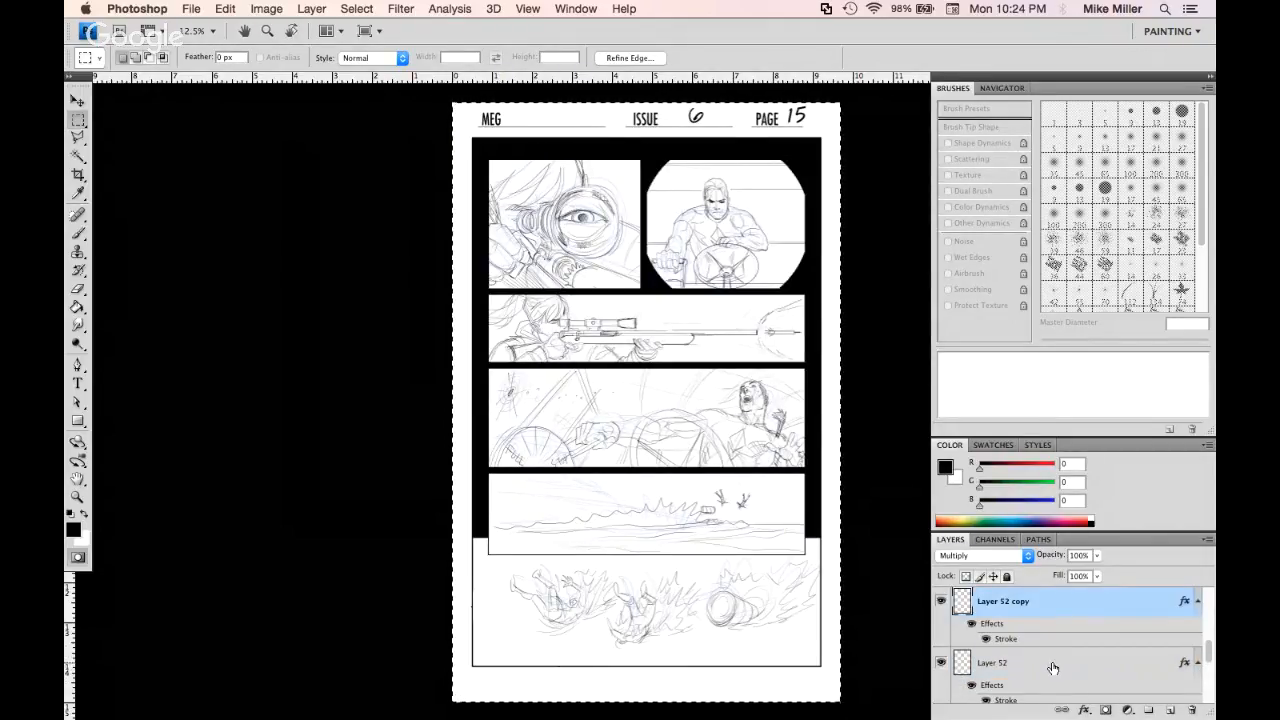
left_click_drag(1209, 660, 1208, 691)
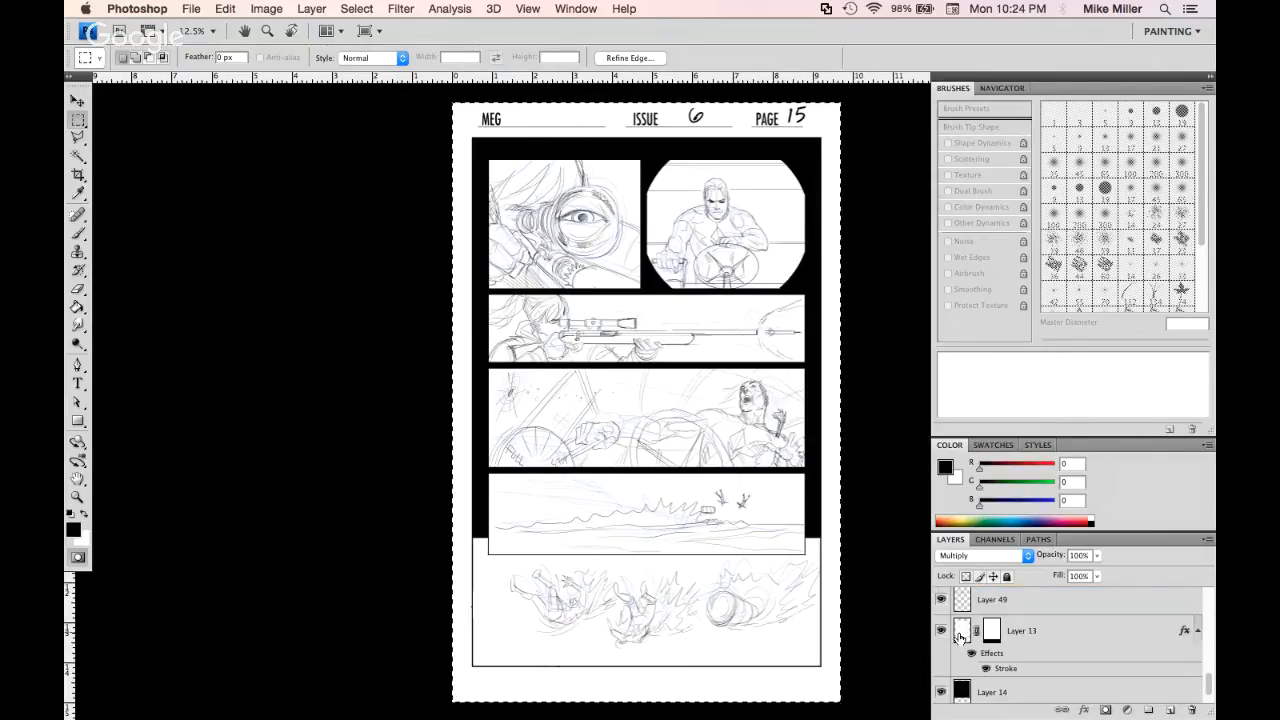
left_click(1040, 631)
double_click(1042, 631)
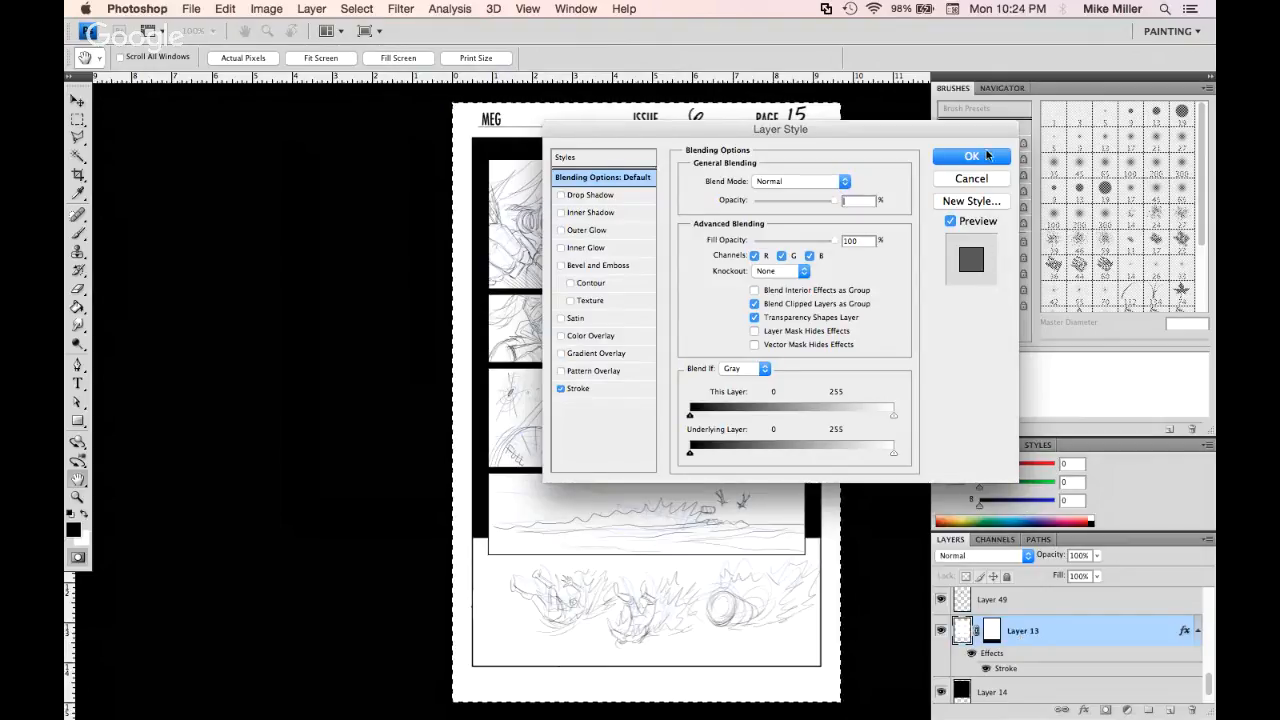
left_click(988, 157)
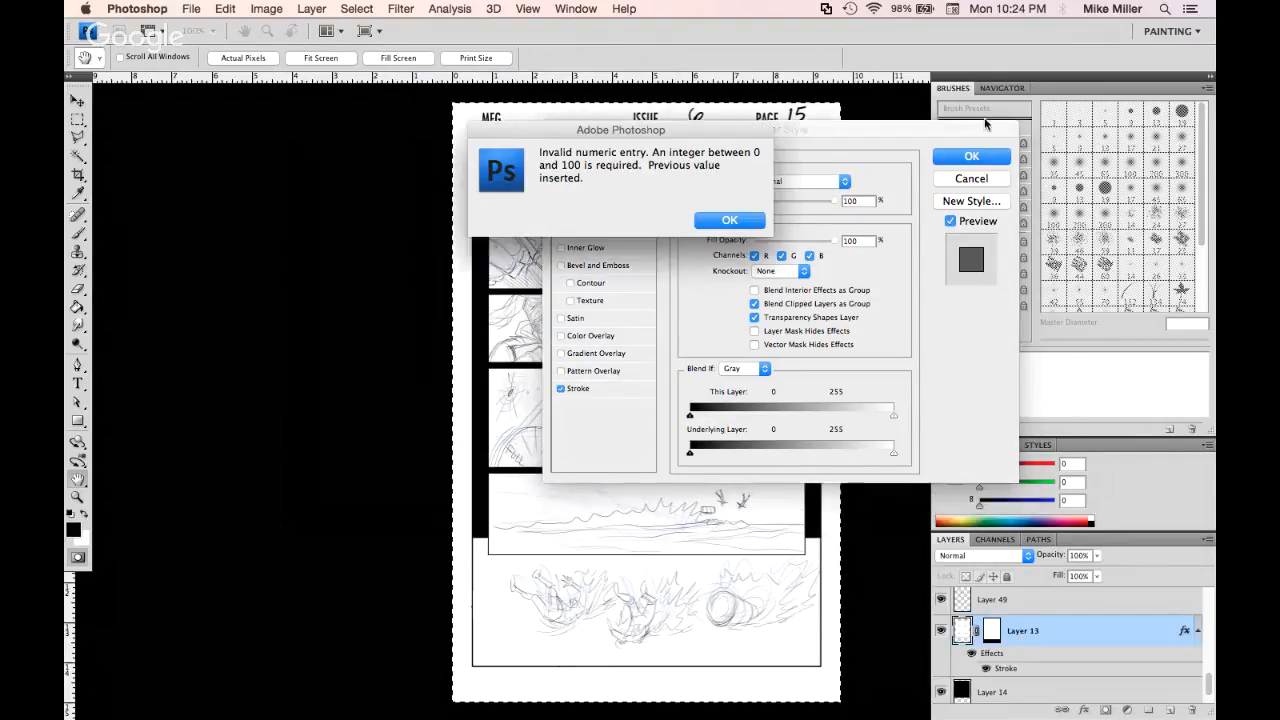
left_click(741, 222)
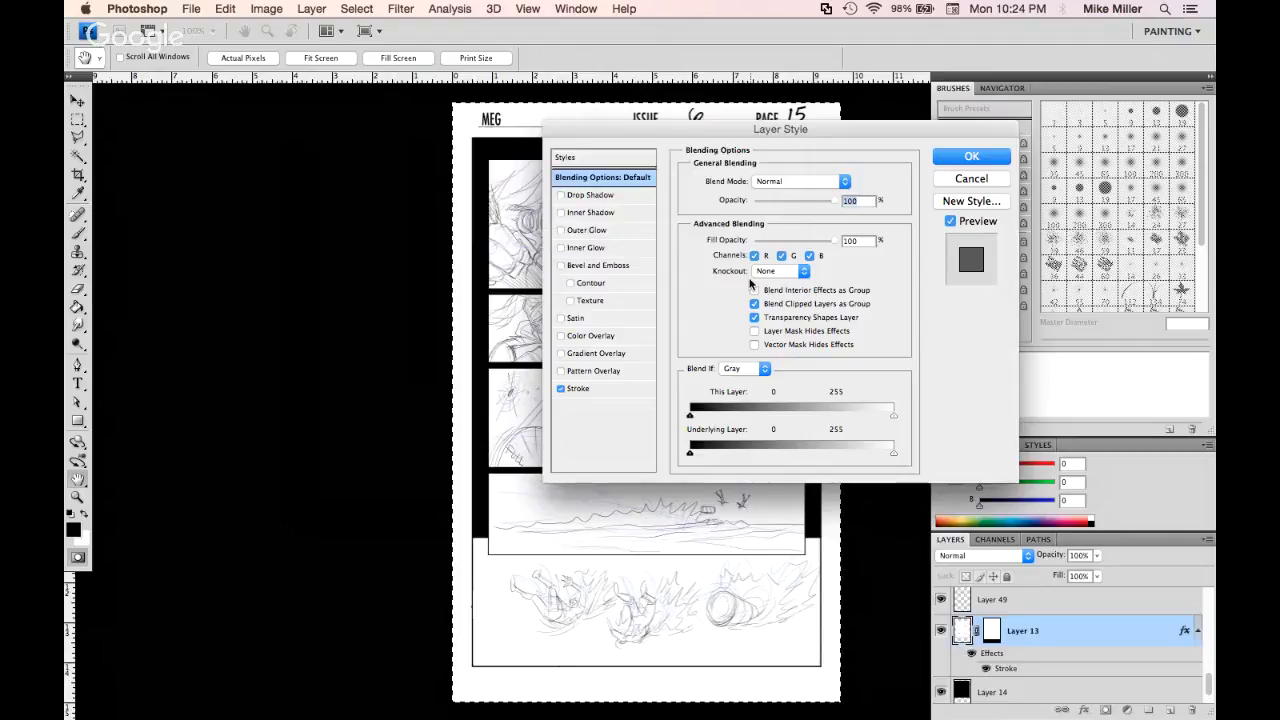
left_click(972, 157)
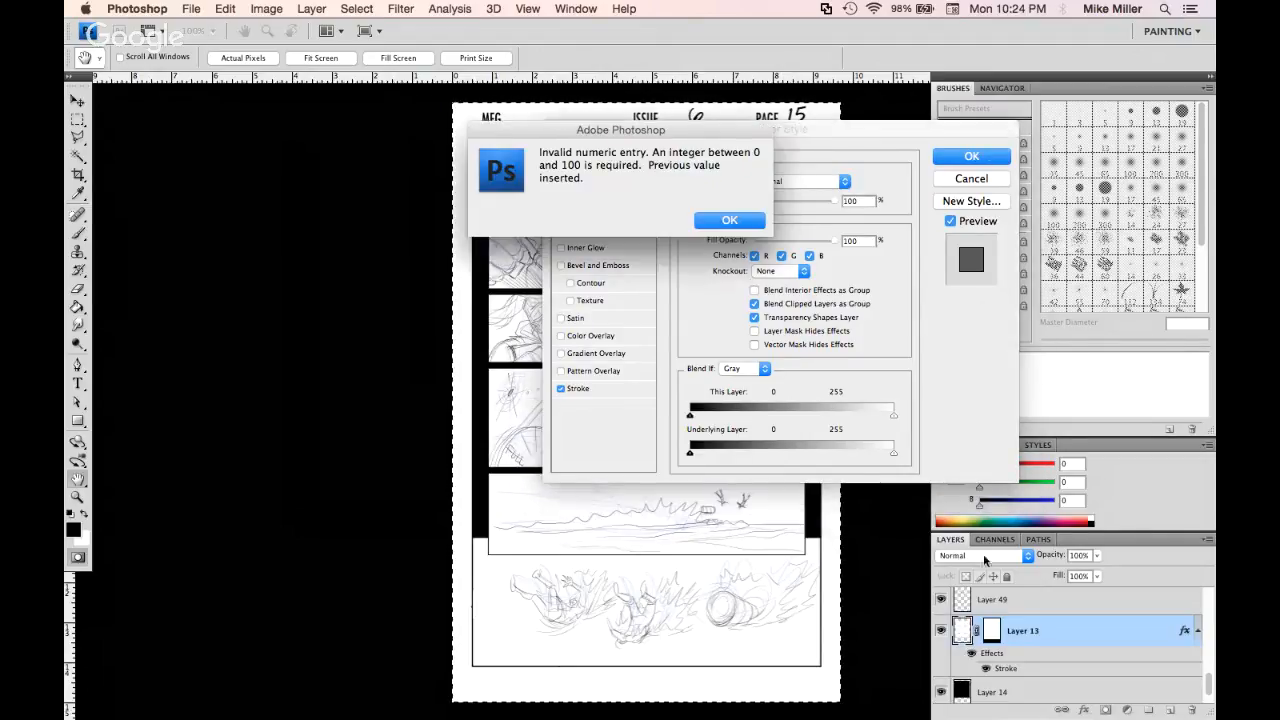
left_click(754, 223)
left_click(972, 179)
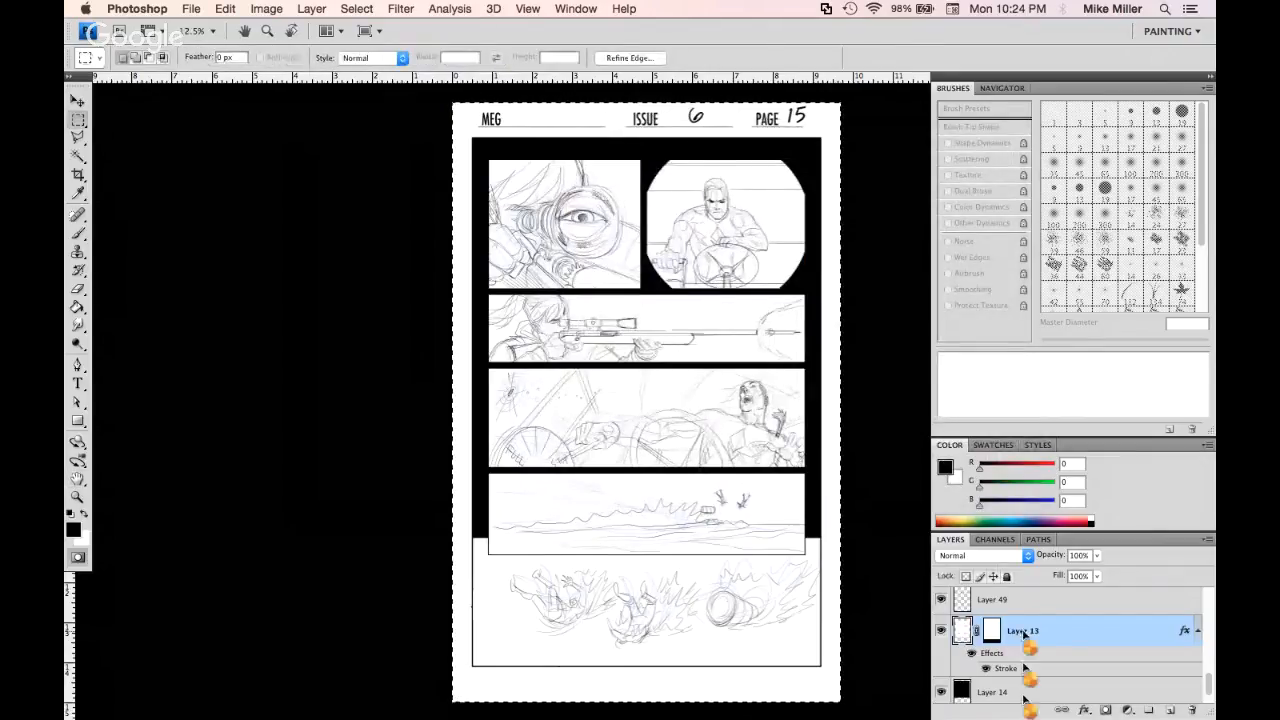
key("Delete")
Clear the black page background from Layer 14
left_click(1005, 692)
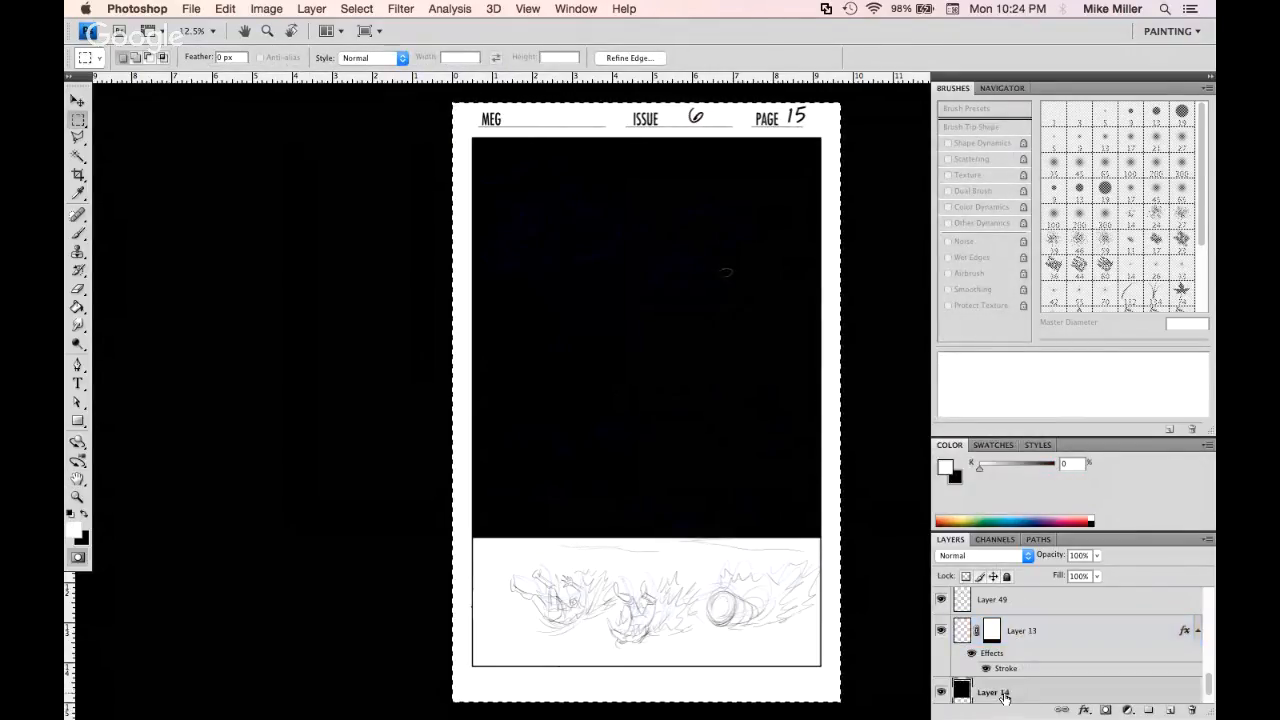
double_click(1010, 694)
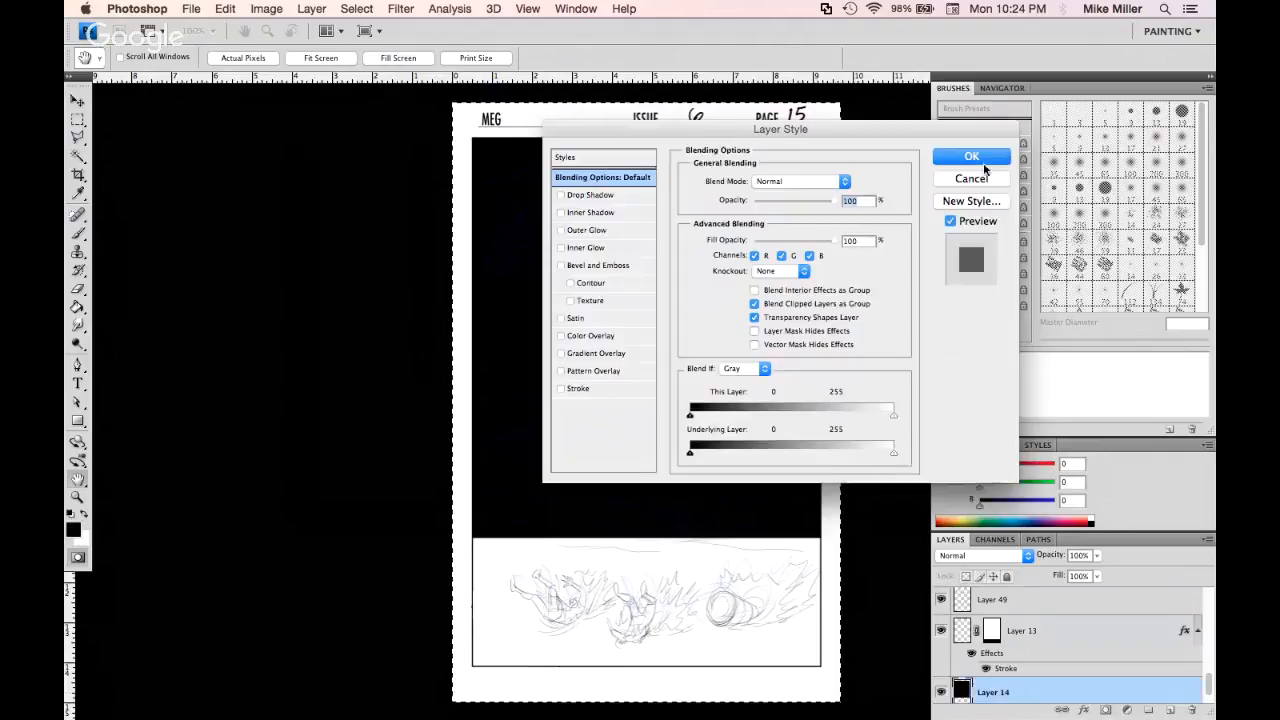
left_click(971, 157)
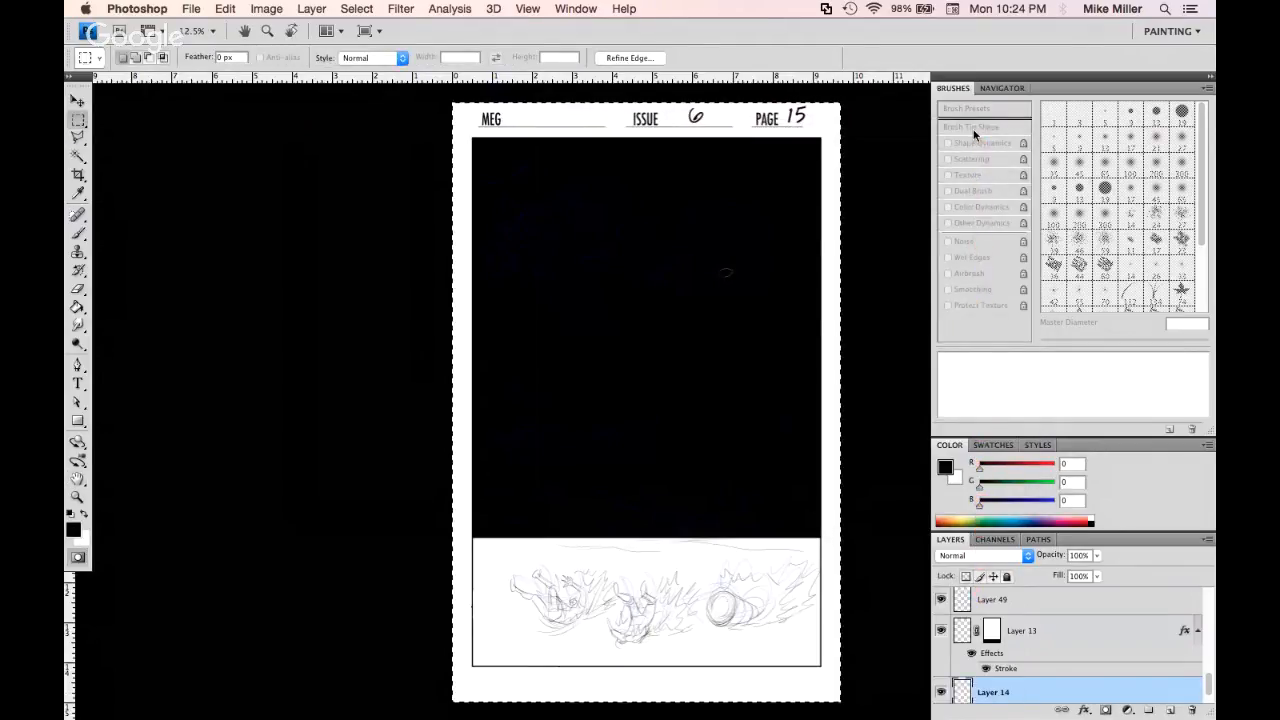
key("Delete")
Check what Layer 49 contains and clear its faint rough sketch lines
scroll(1204, 600, "up", 2)
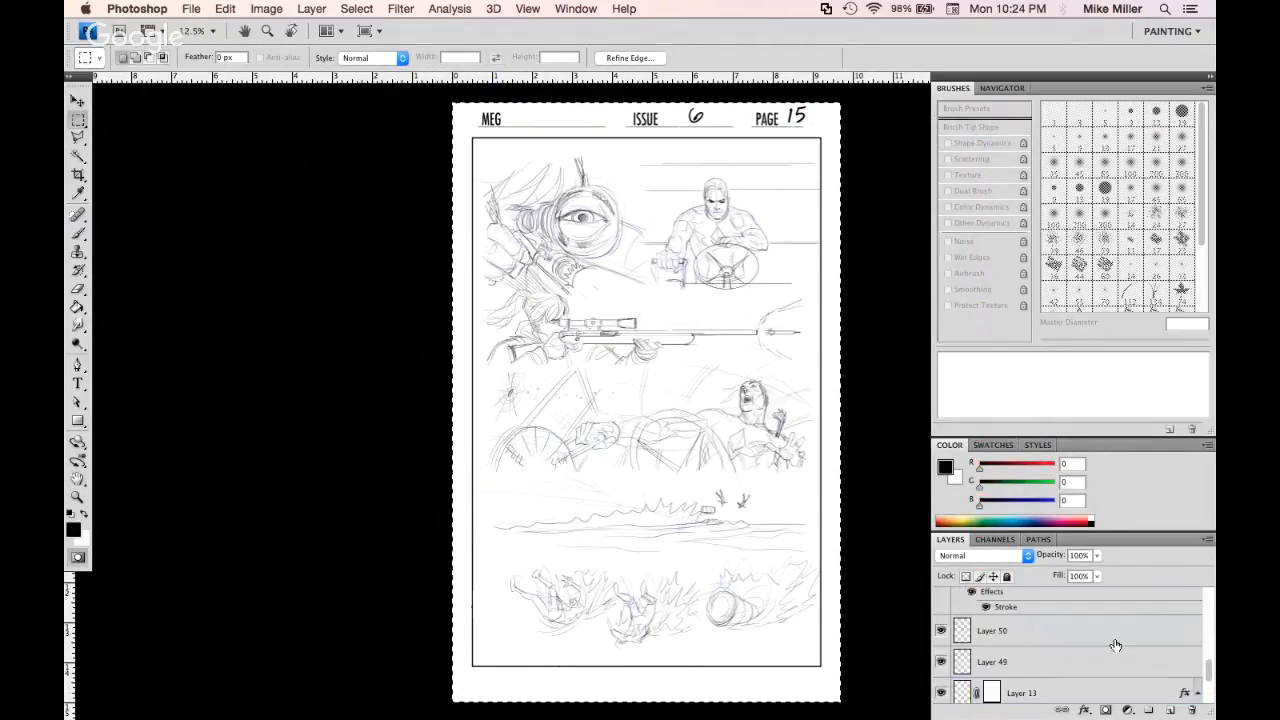
left_click(941, 664)
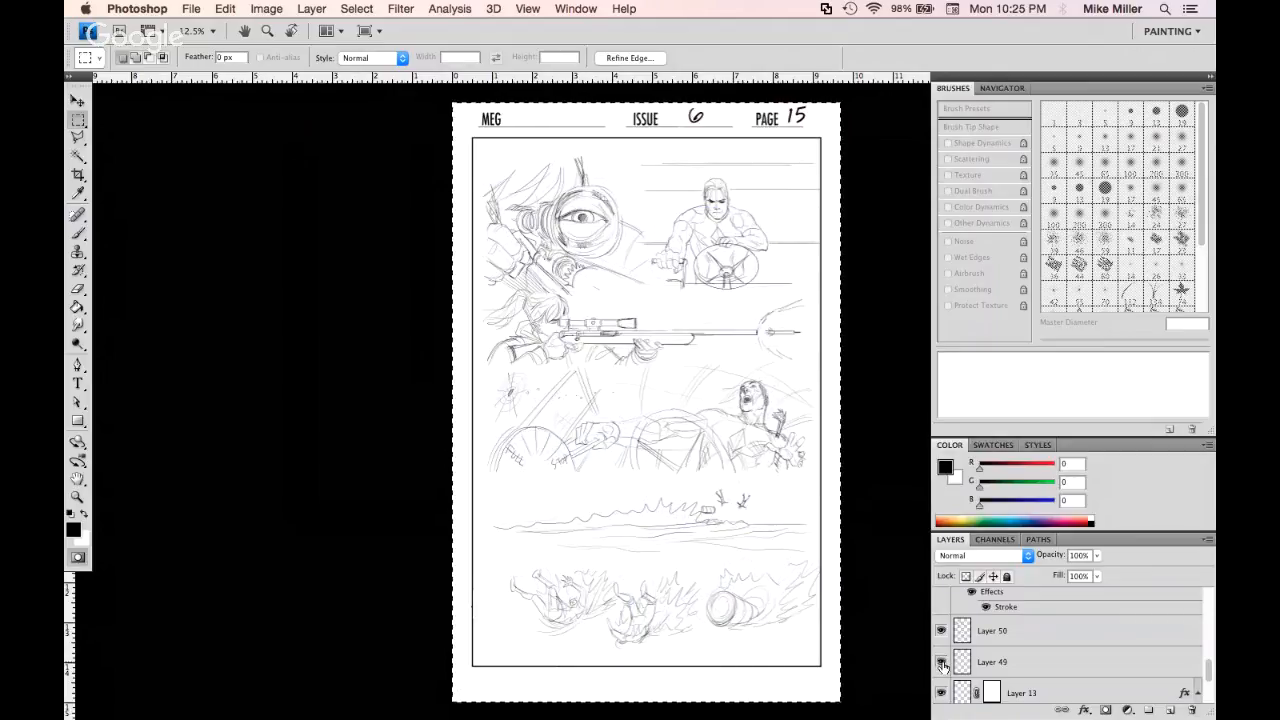
left_click(1019, 671)
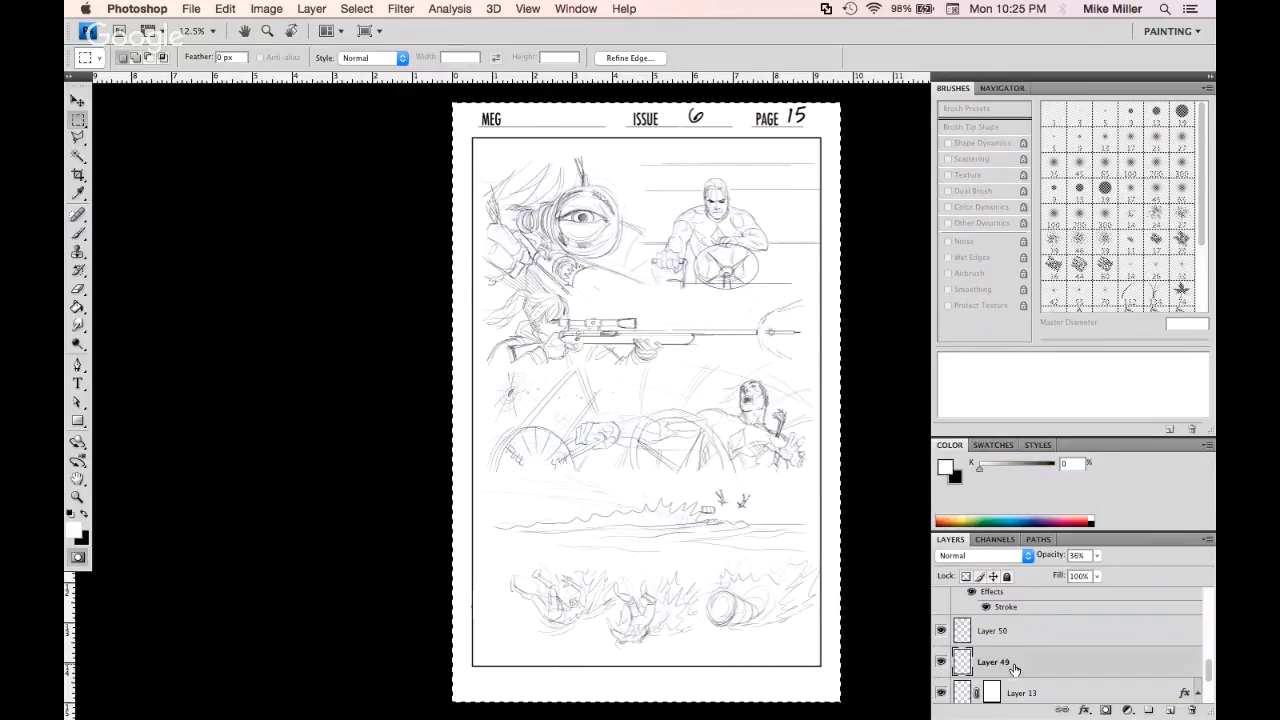
double_click(1015, 668)
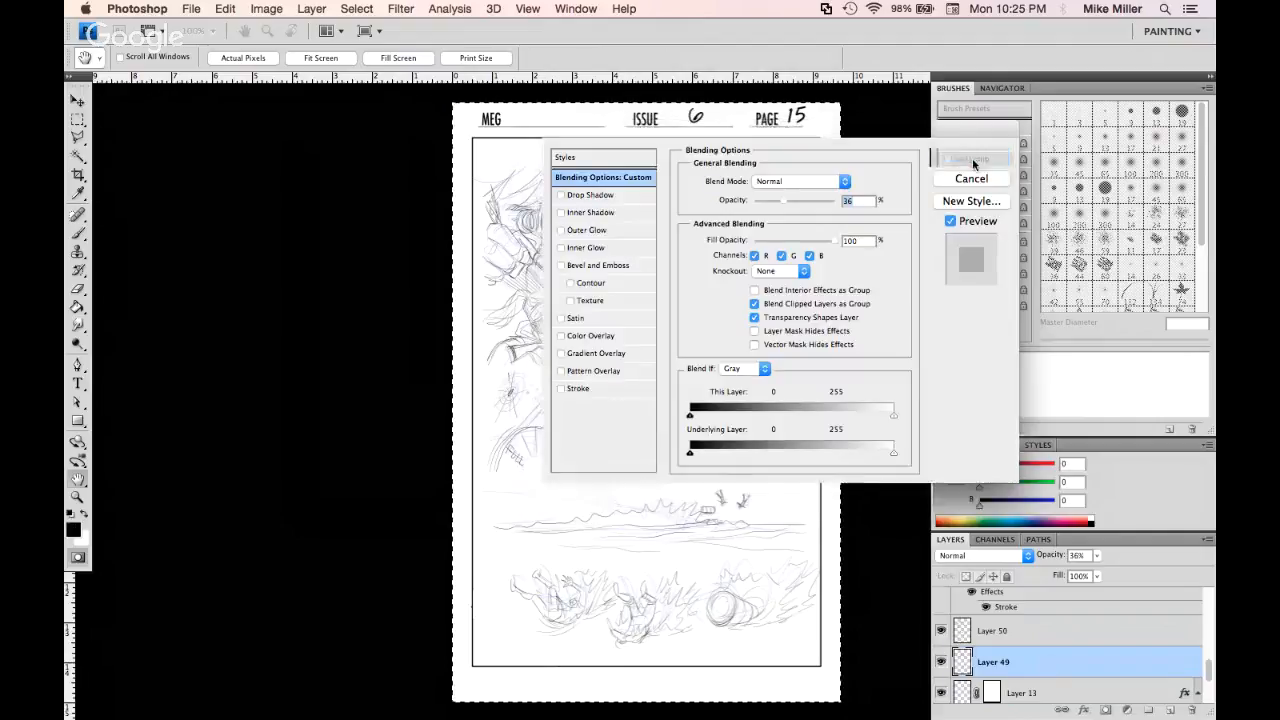
left_click(971, 175)
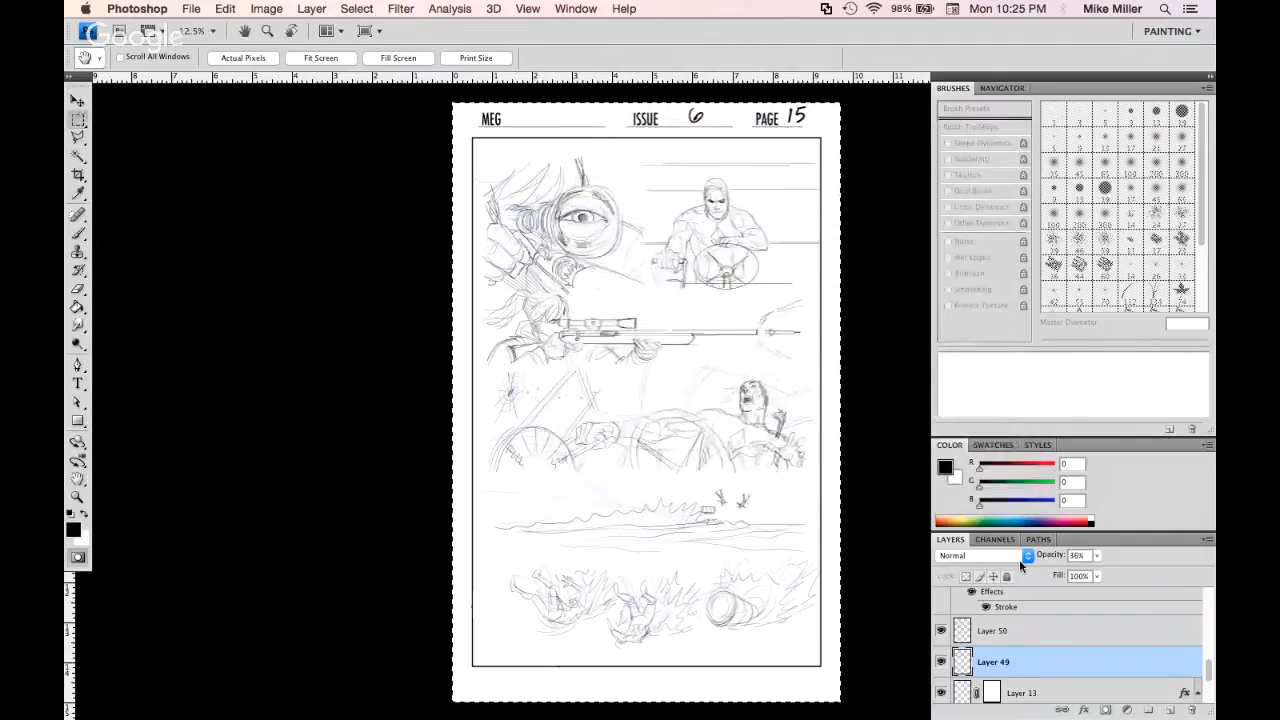
Clear all of the pencil sketches from Layer 50
left_click(1049, 634)
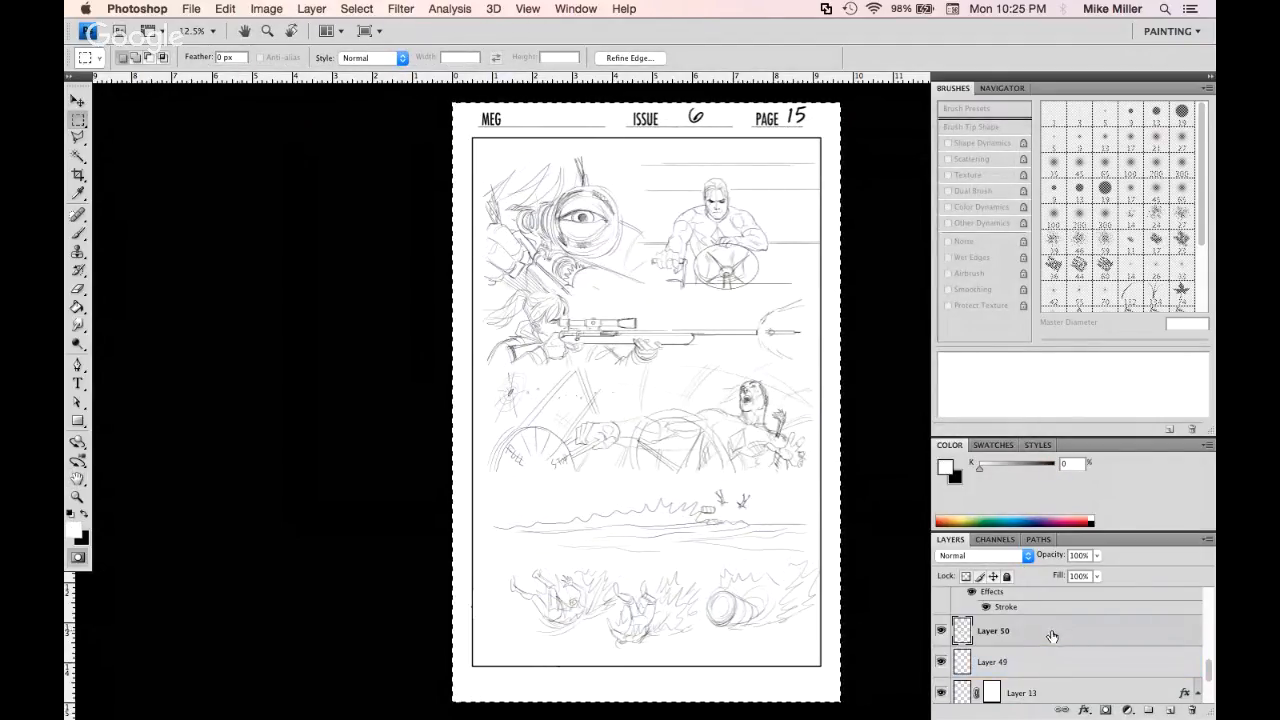
double_click(1051, 634)
left_click(967, 160)
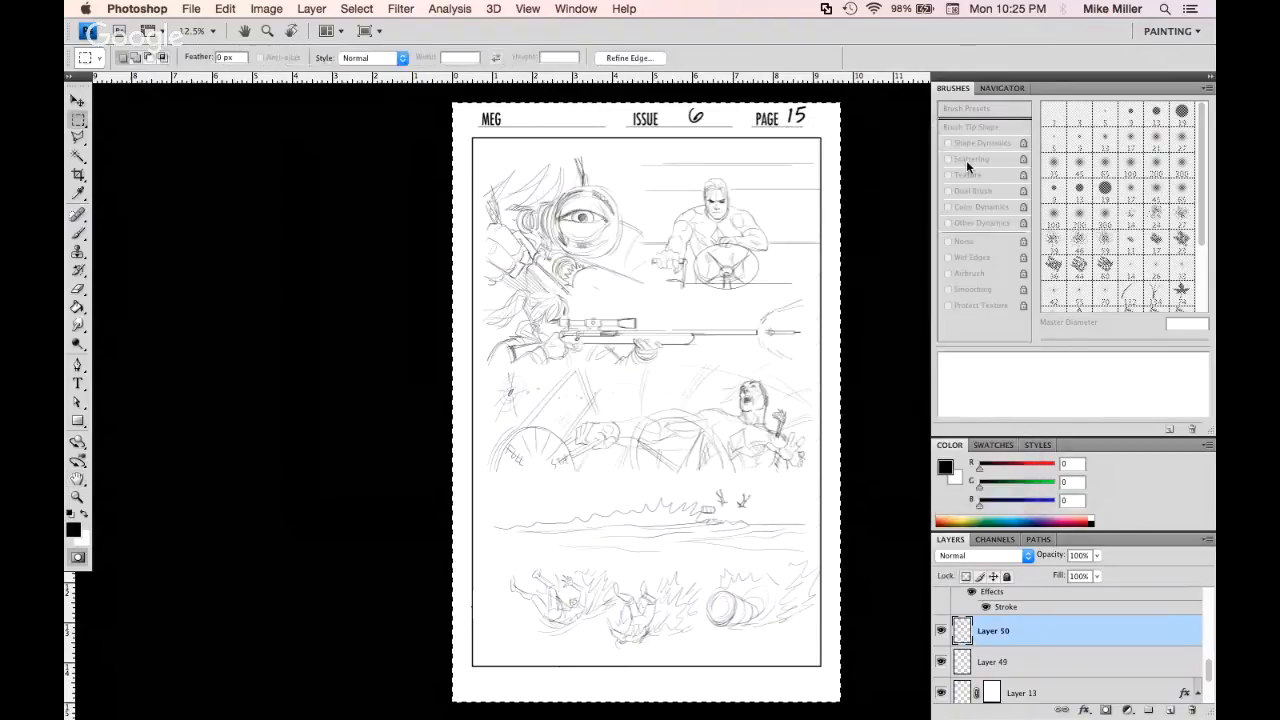
key("Delete")
Hide Layer 52, which holds the steering wheel ellipse
scroll(1210, 628, "up", 2)
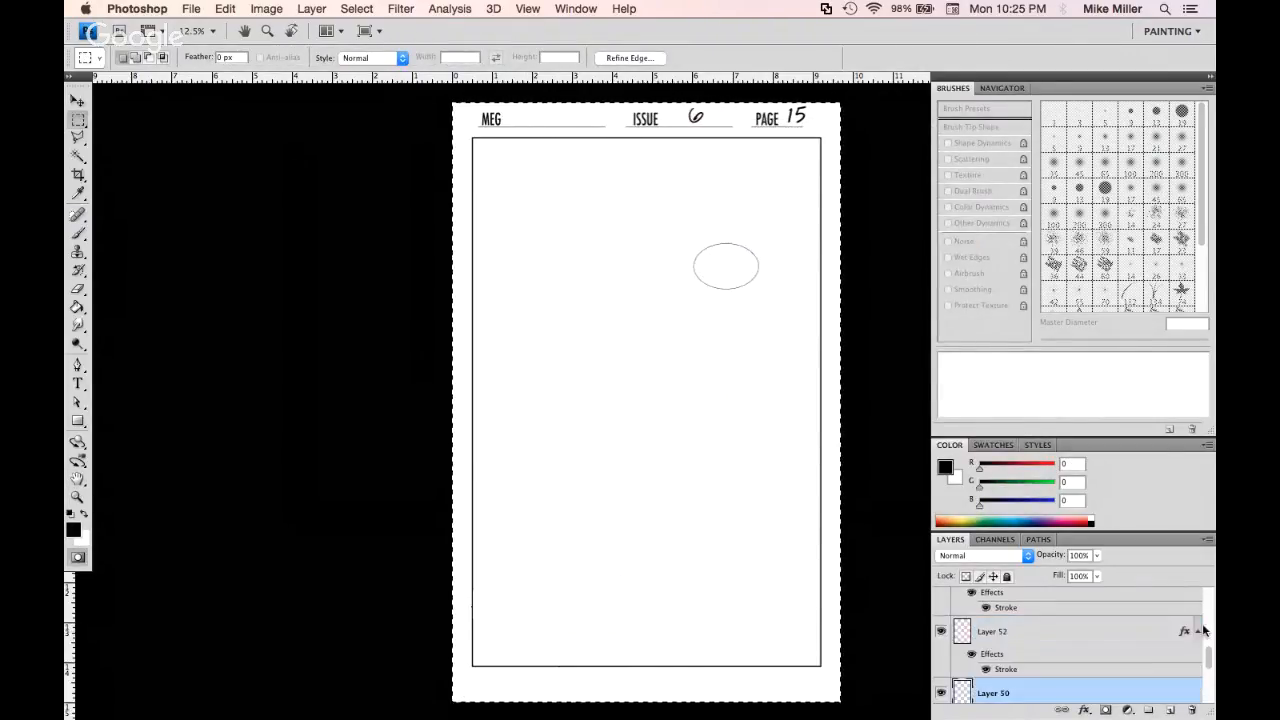
left_click(940, 631)
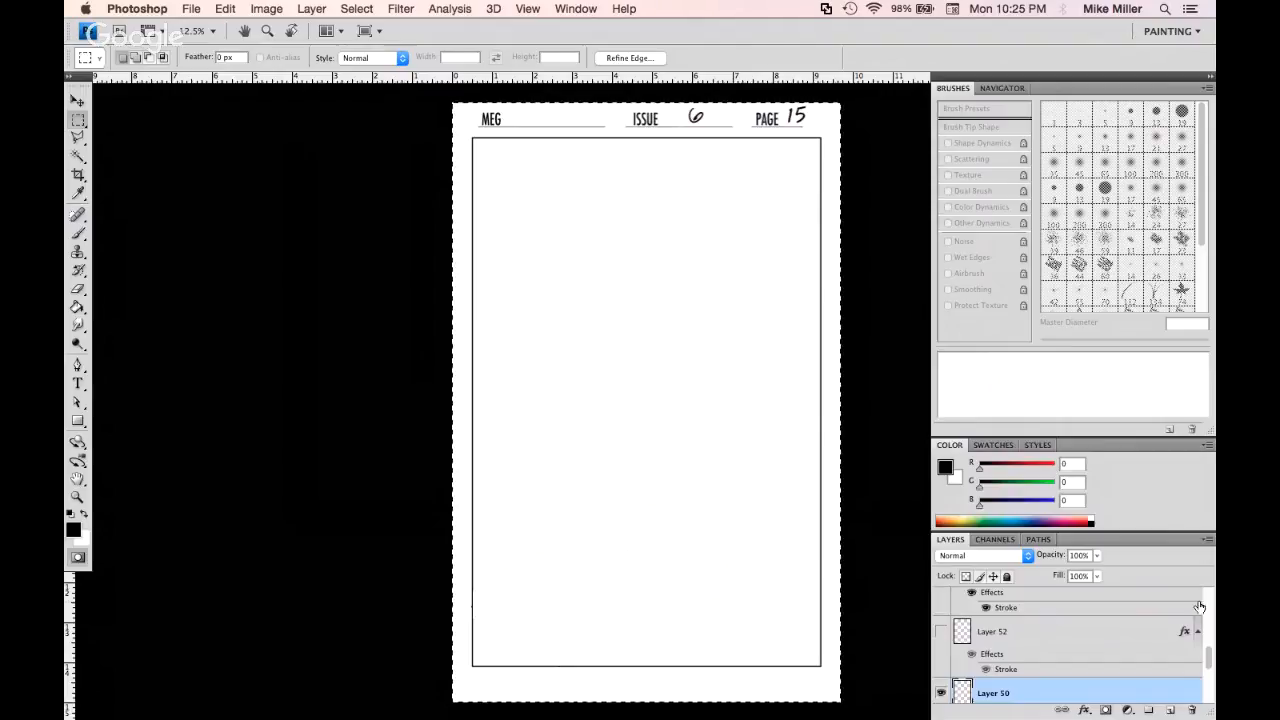
scroll(1200, 607, "up", 2)
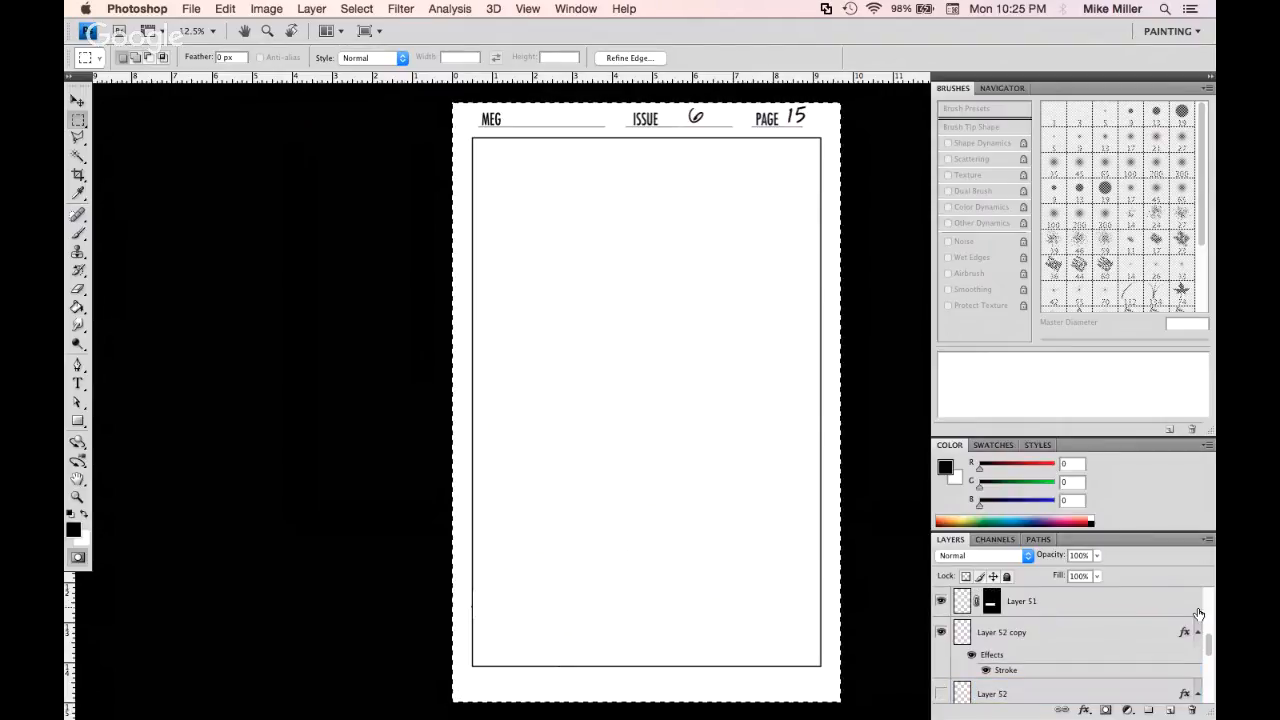
Make Layer 52 the active layer and drop the selection around the whole page
left_click(1091, 699)
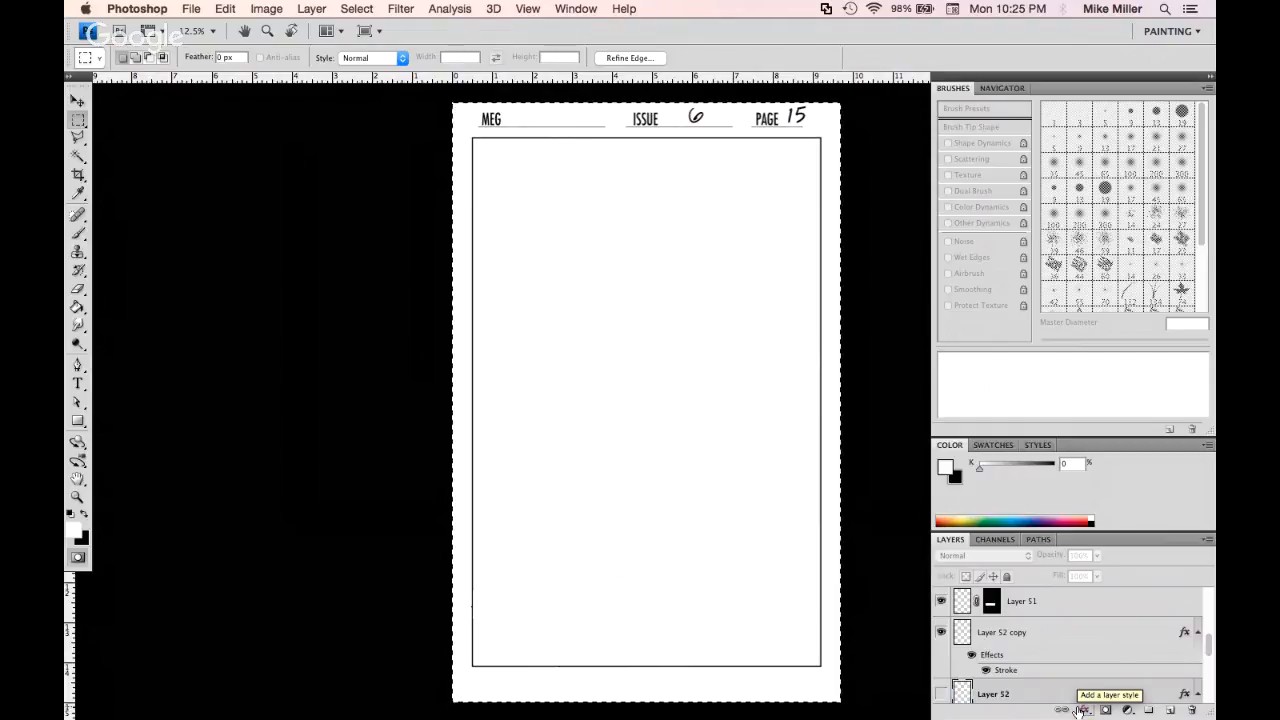
key("super+d")
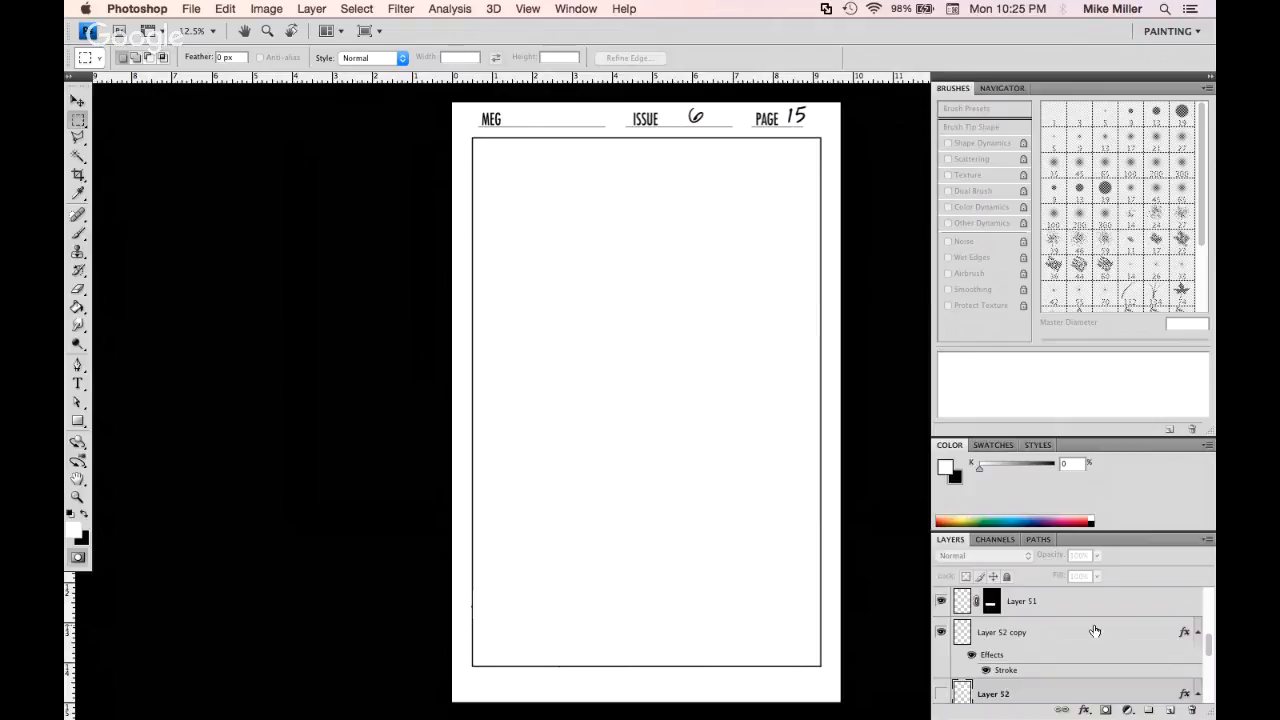
key("BackSpace")
Show the guides and, on Layer 13, select the rectangle bounded by the inner margin guides
scroll(1063, 667, "down", 10)
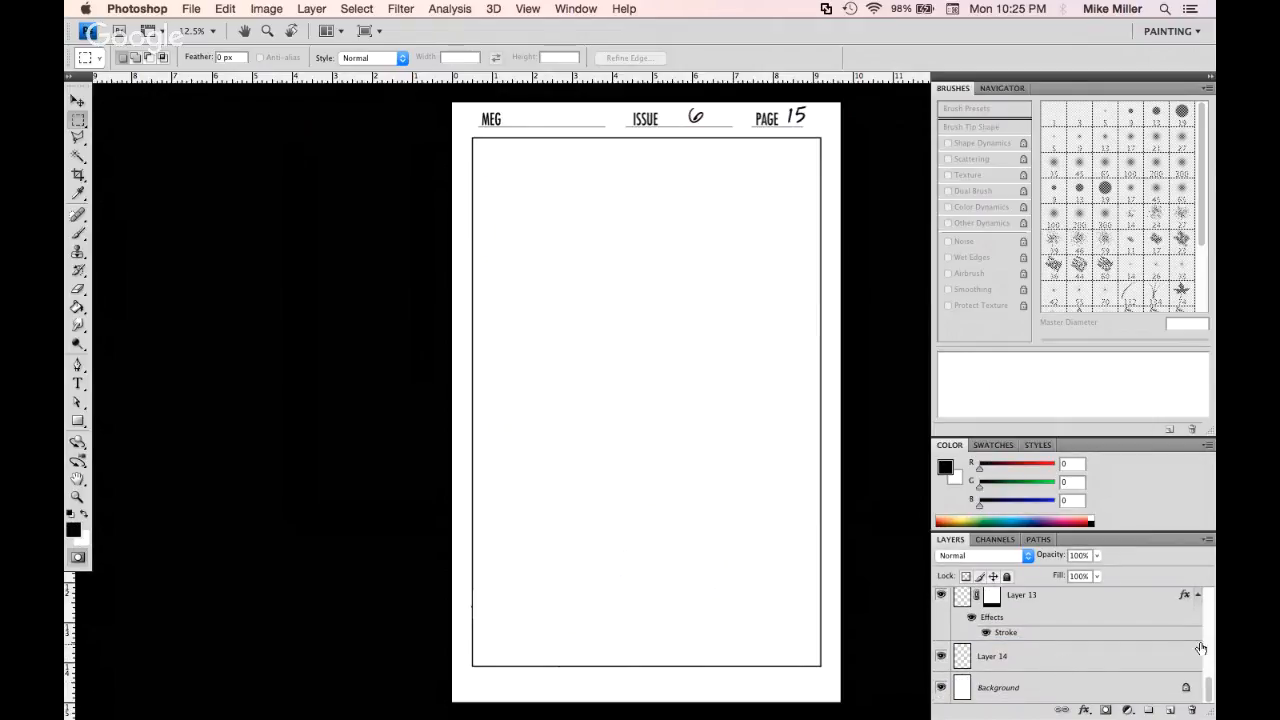
scroll(1175, 660, "up", 3)
left_click(964, 670)
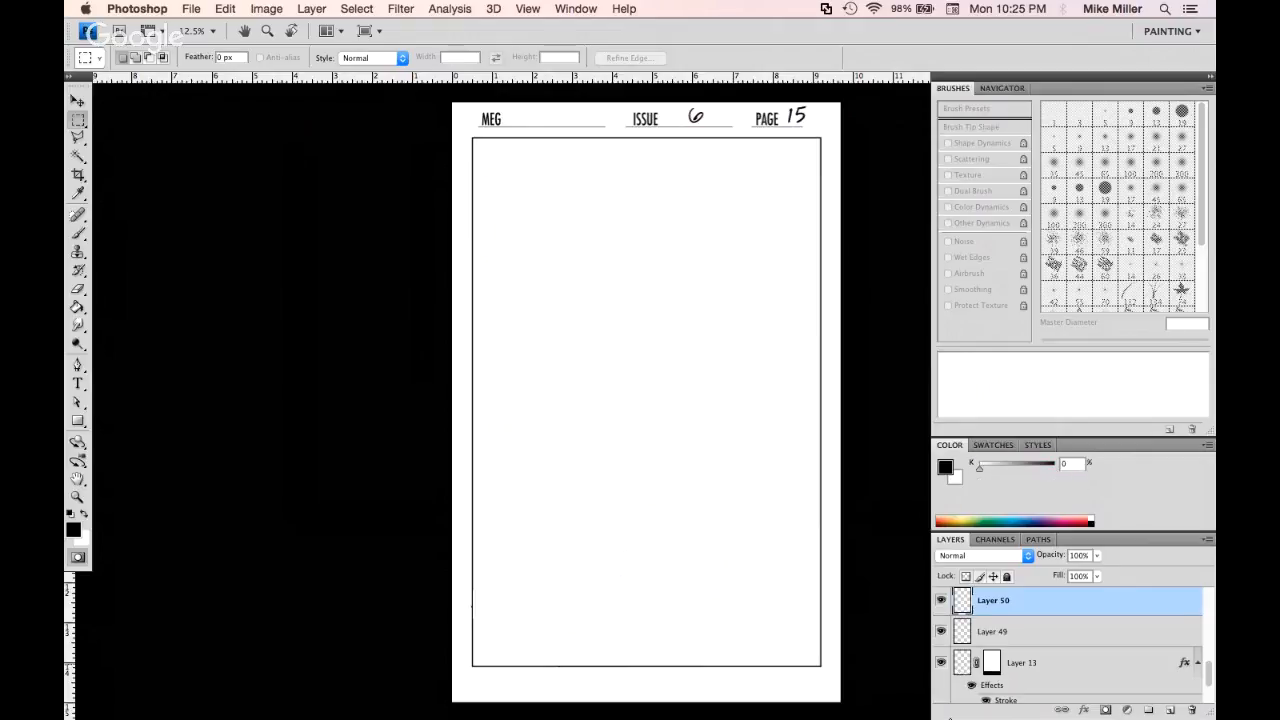
key("x")
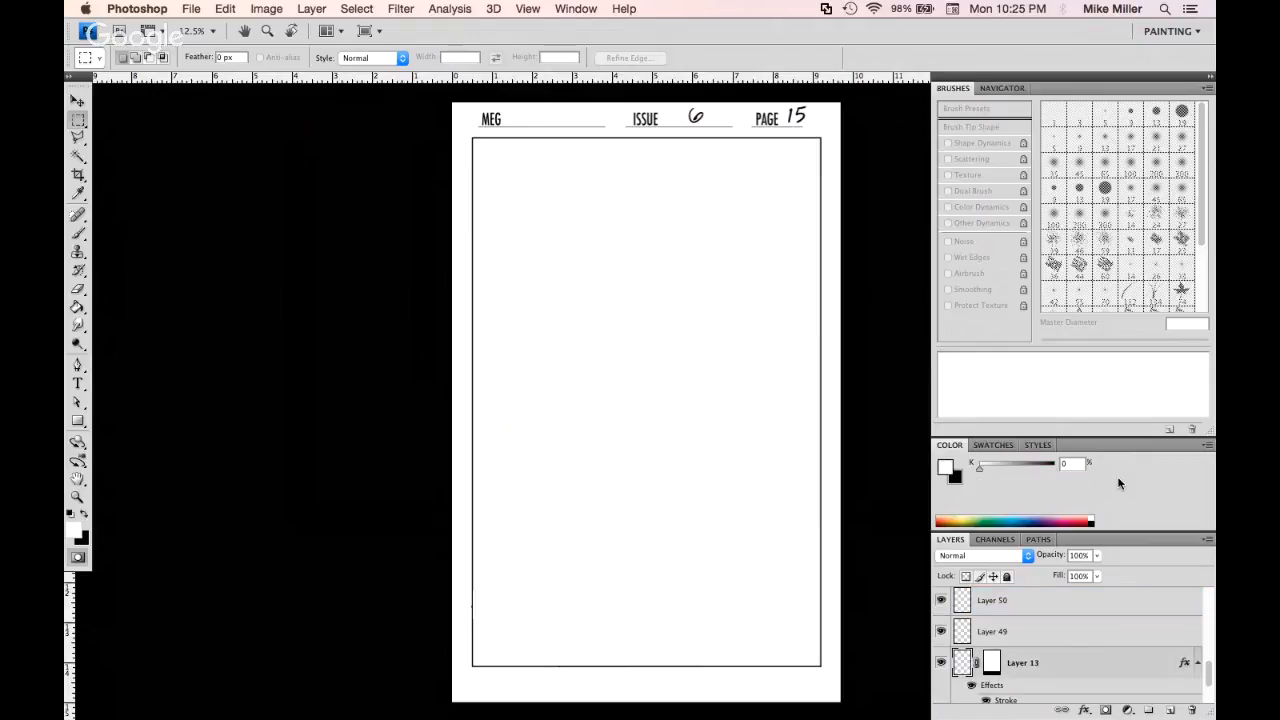
key("super+semicolon")
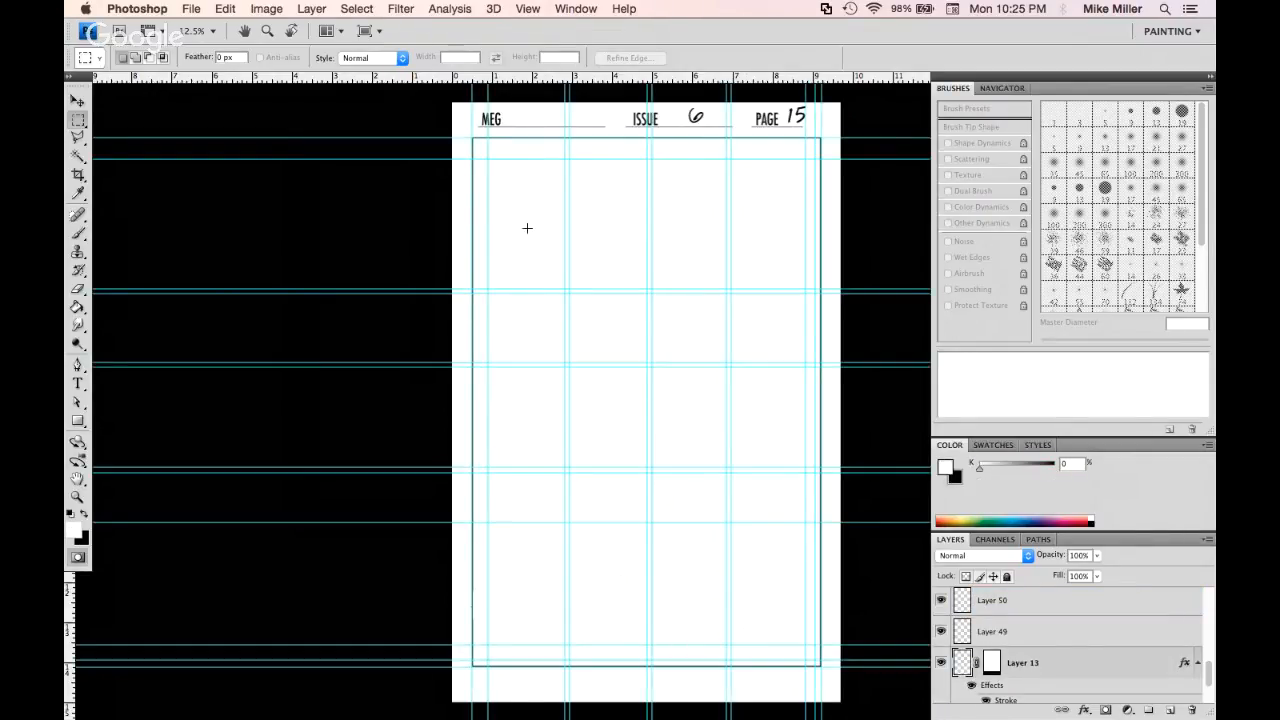
left_click_drag(709, 630, 805, 645)
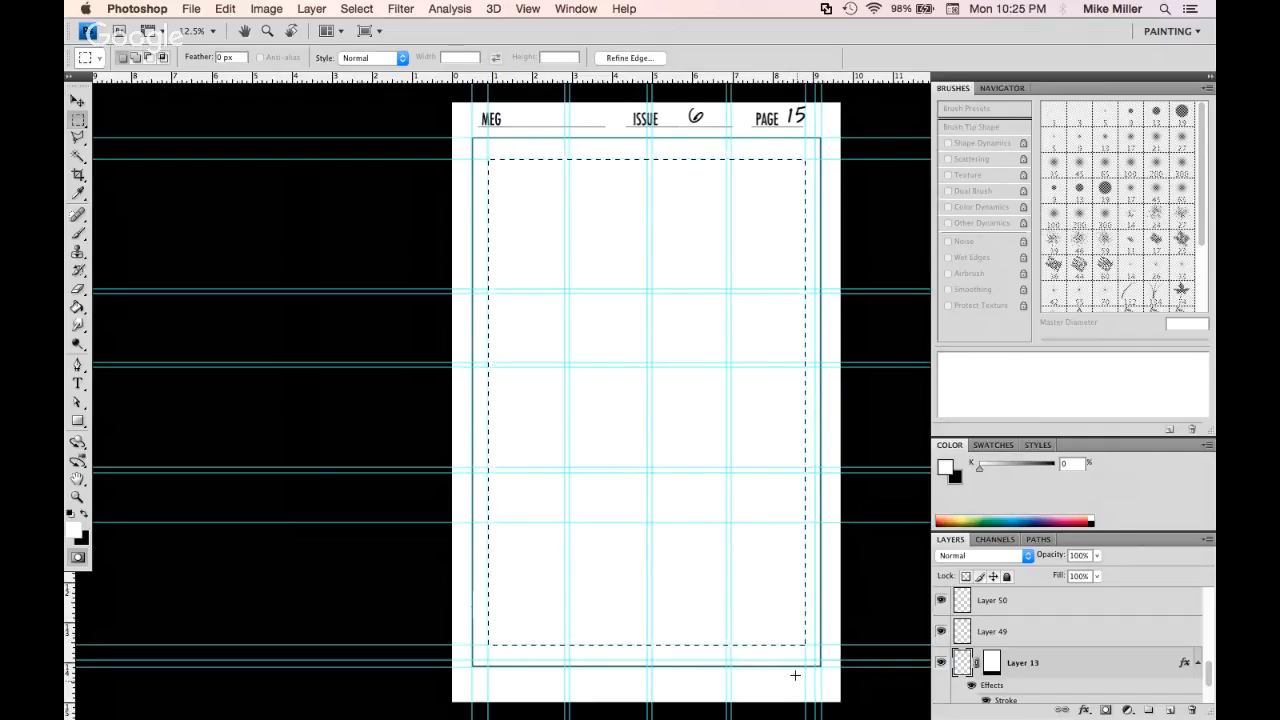
Fill the selected inner rectangle on Layer 13 with white using the Paint Bucket
key("g")
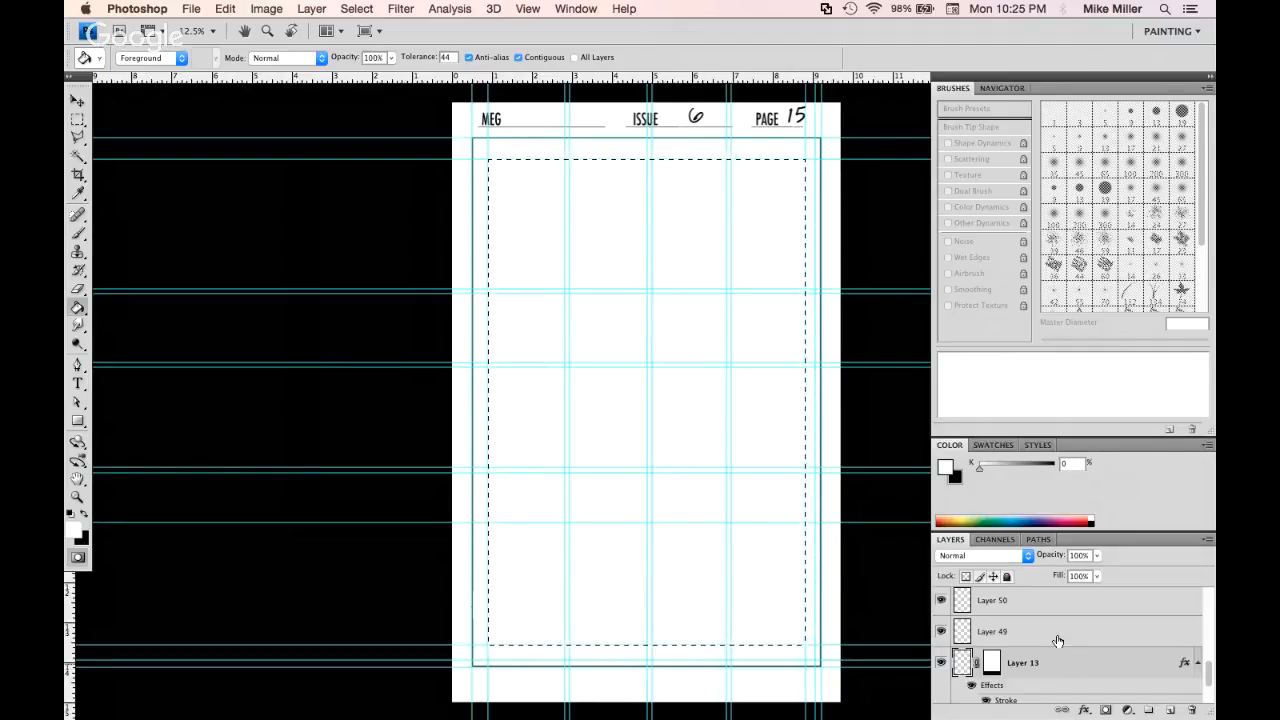
double_click(1060, 670)
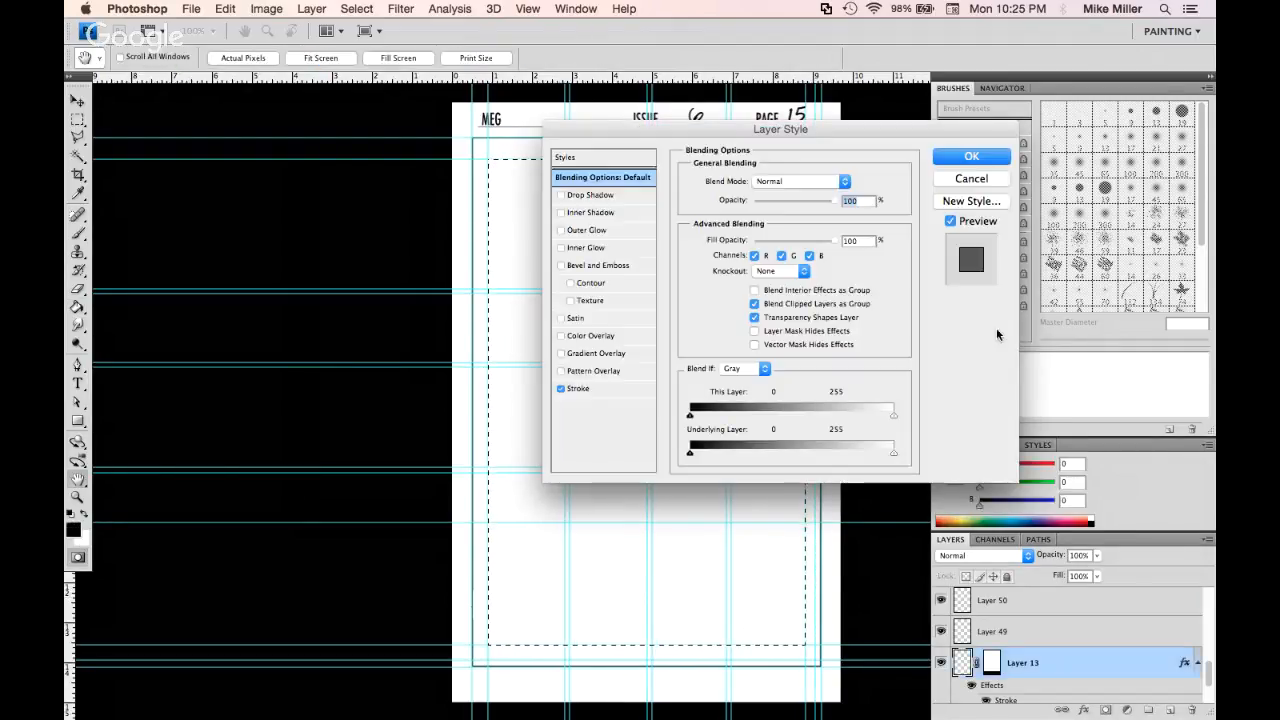
key("Escape")
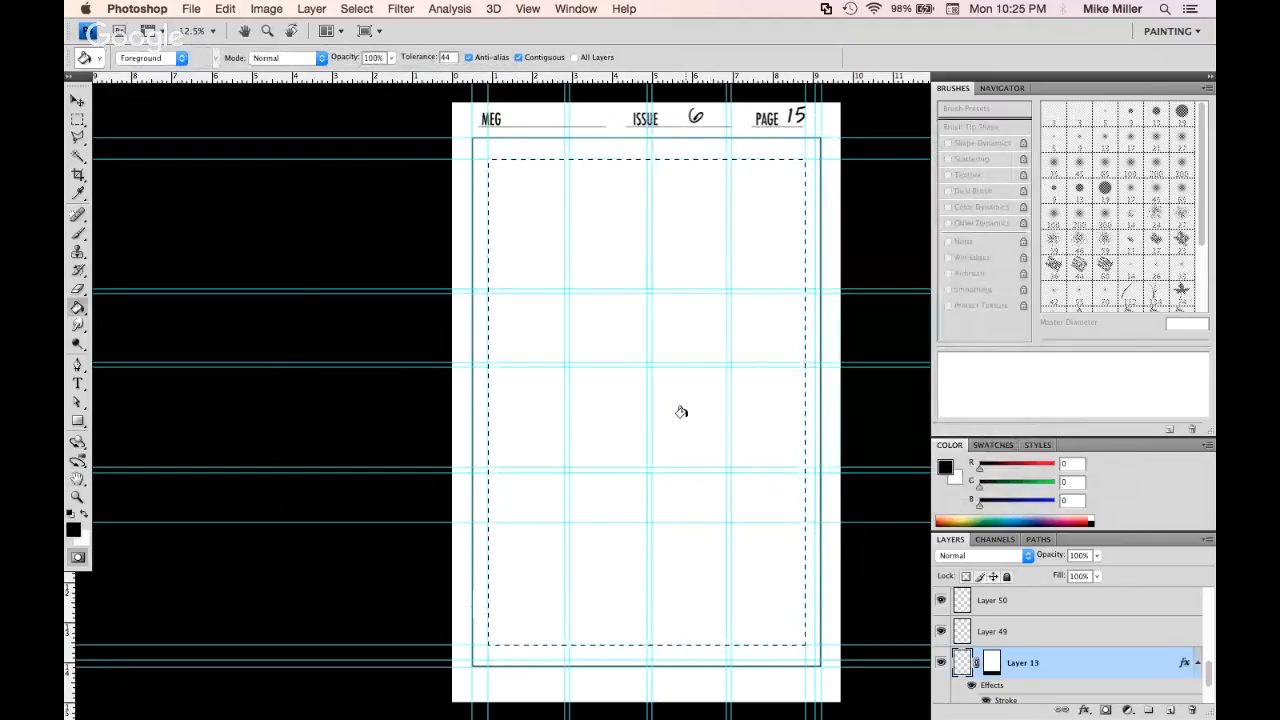
key("x")
left_click(696, 481)
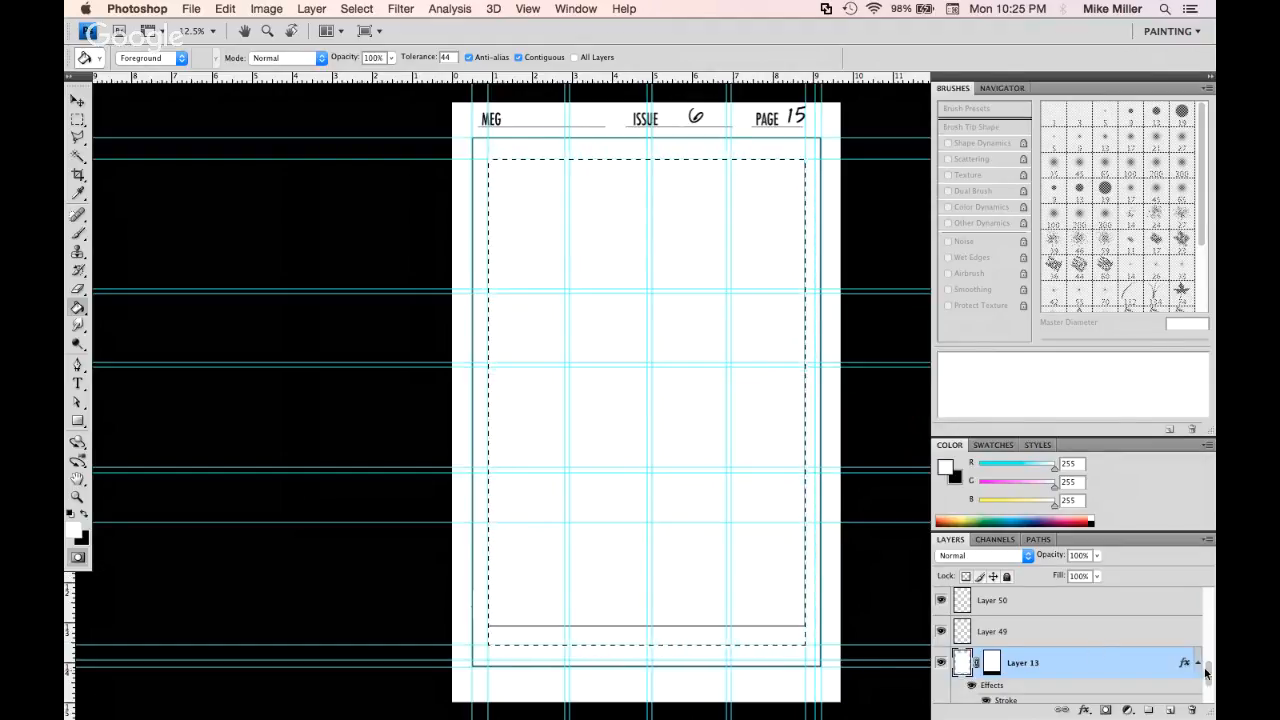
Delete Layer 13's layer mask, then hide the guides and drop the selection
left_click_drag(1210, 680, 1207, 700)
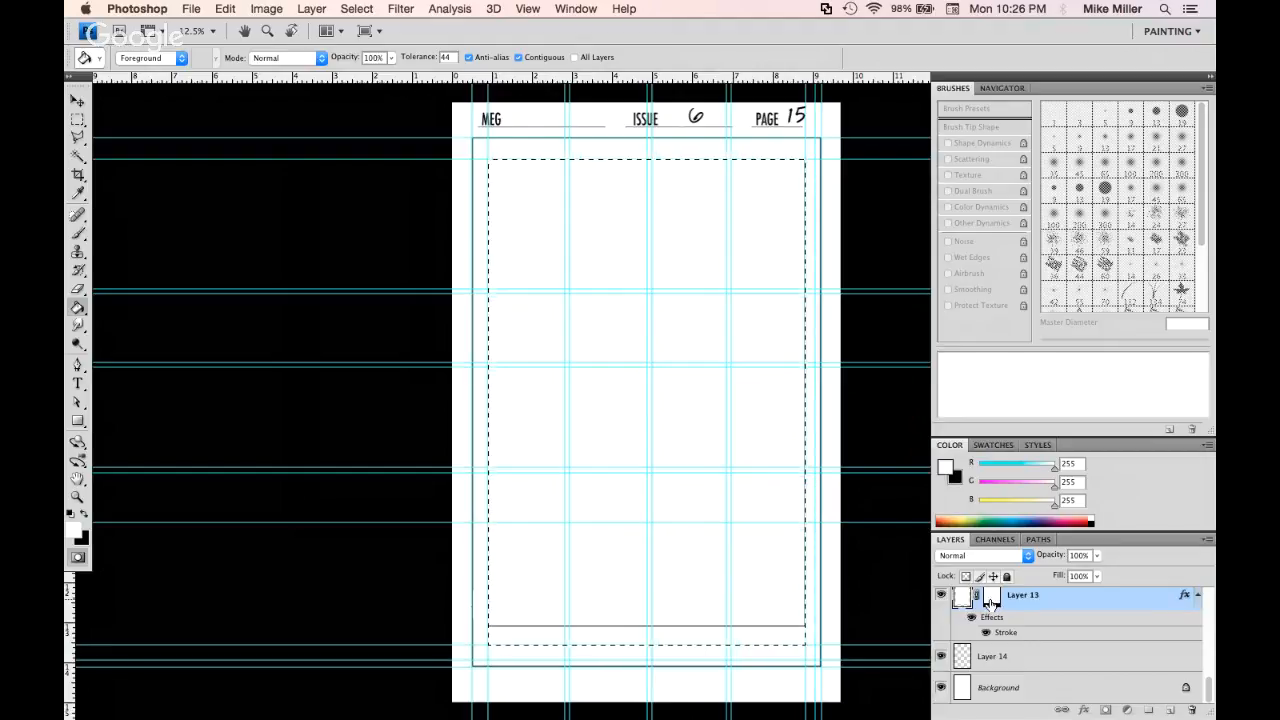
right_click(992, 600)
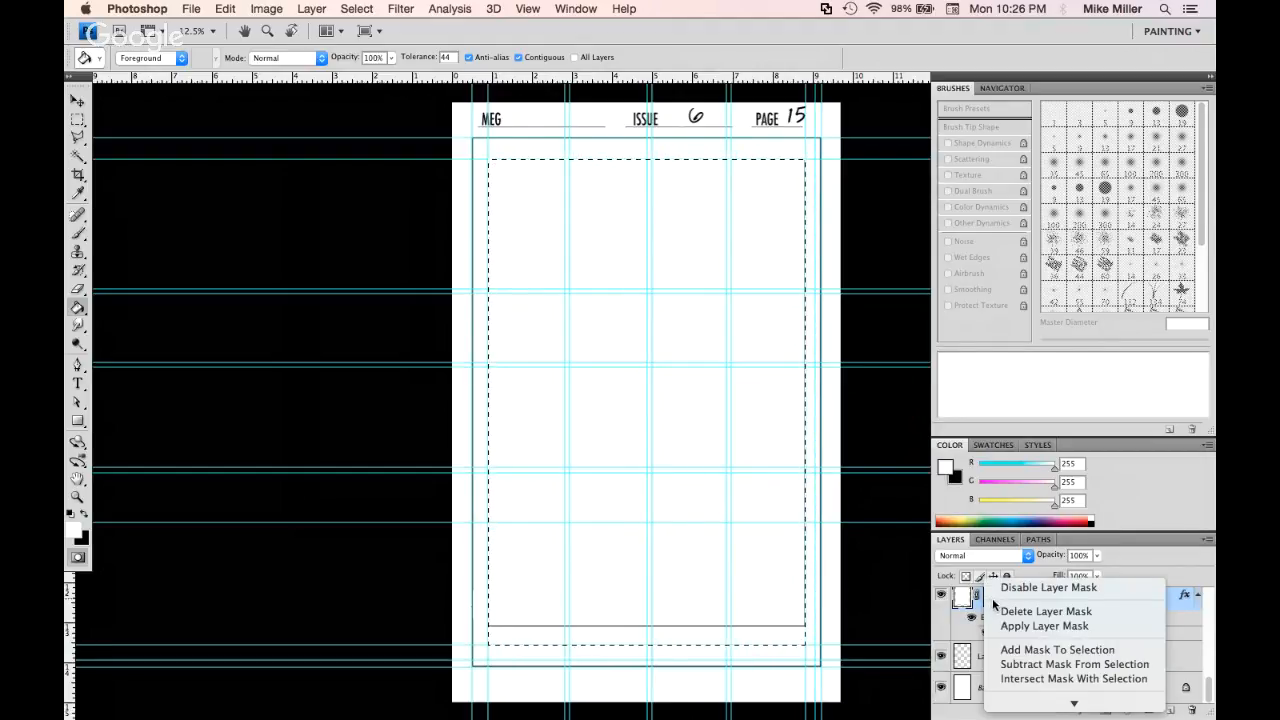
left_click(1020, 617)
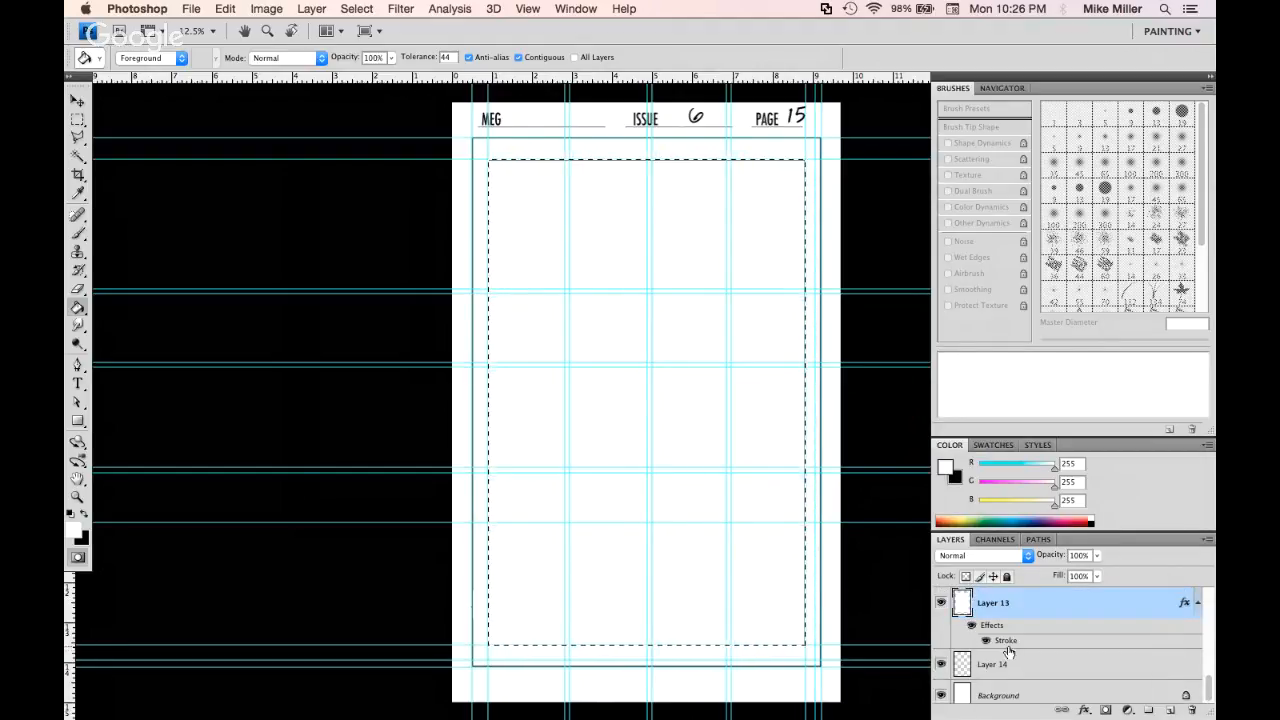
key("super+semicolon")
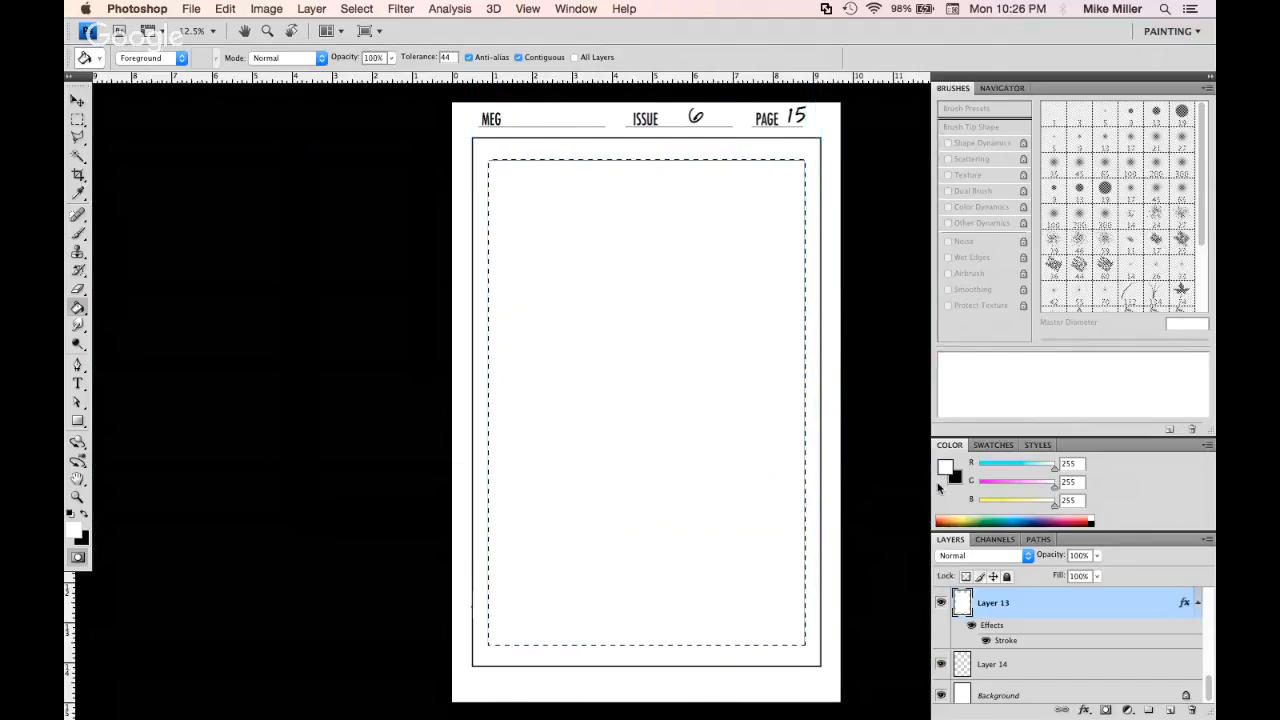
key("super+d")
Inspect the stroked panel border up close at its upper-left corner and then across the whole page
key("z")
left_click_drag(476, 146, 586, 400)
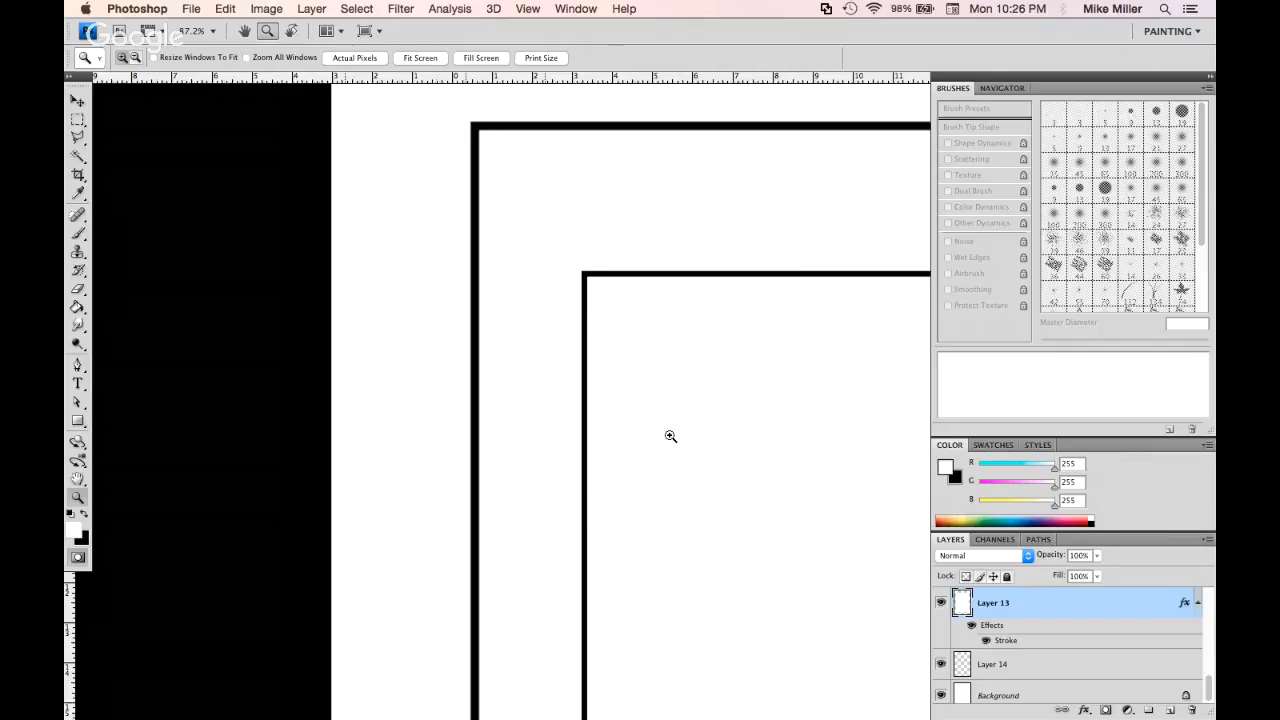
left_click(755, 523, "alt")
left_click(765, 546, "alt")
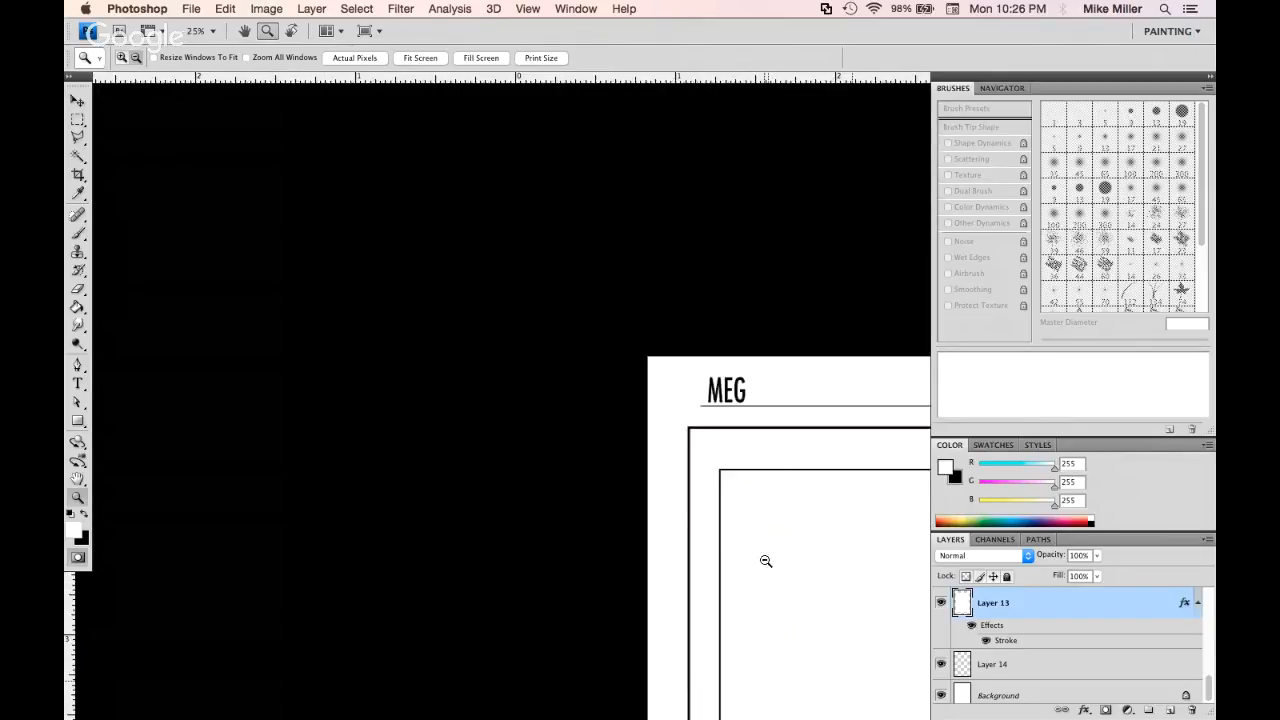
left_click(771, 566, "alt")
scroll(597, 445, "down", 10)
scroll(597, 445, "right", 9)
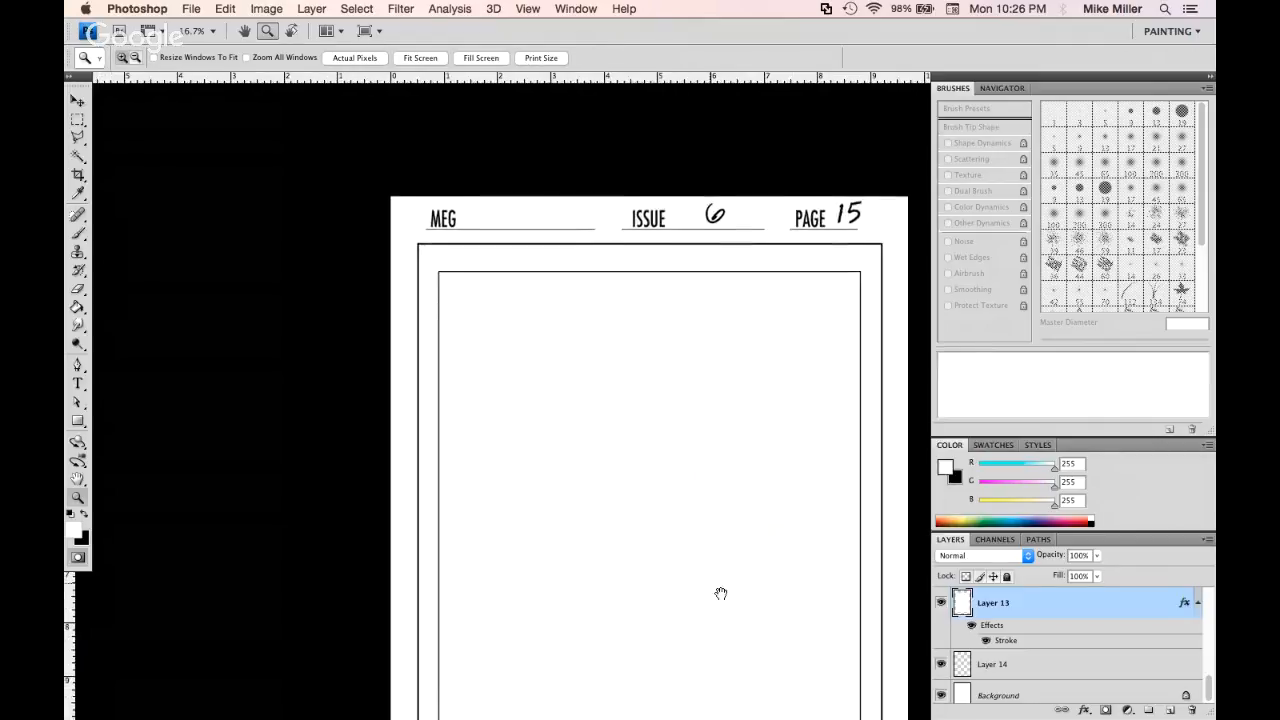
left_click(689, 500, "alt")
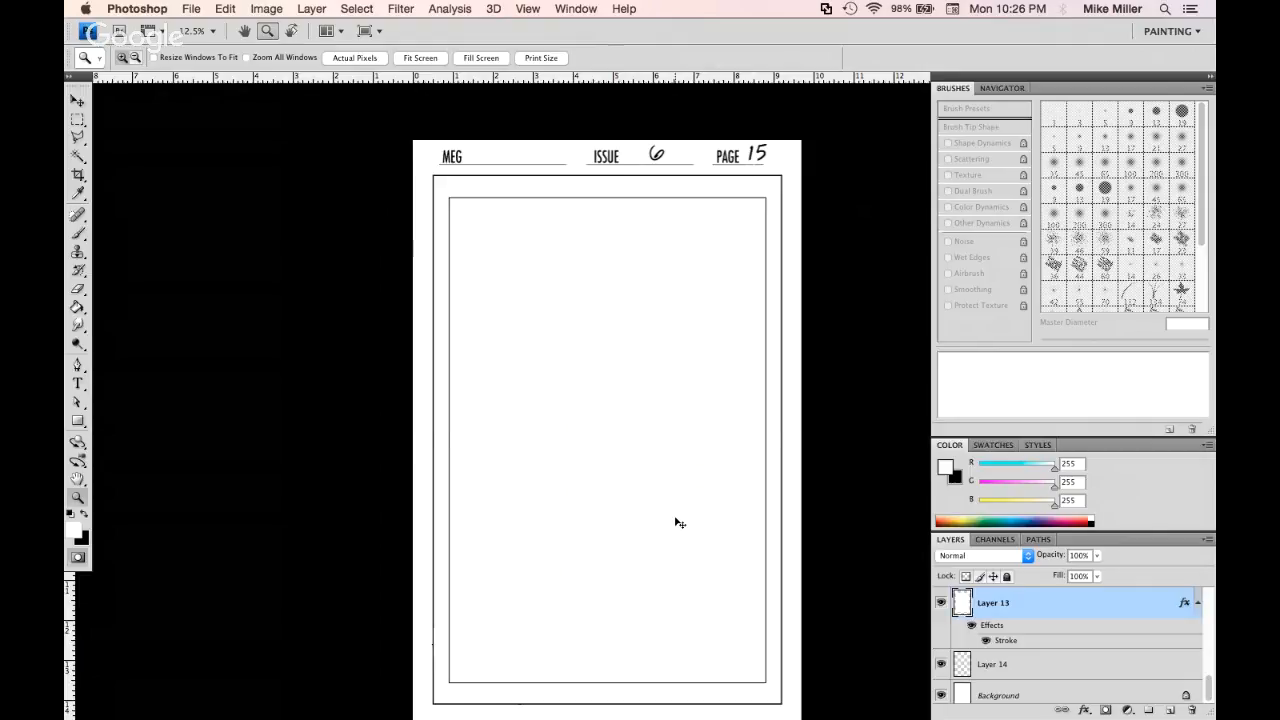
Switch to Acrobat and read the Page Sixteen panel descriptions in MEG-issue-6.pdf at 125% zoom
key("super+Tab")
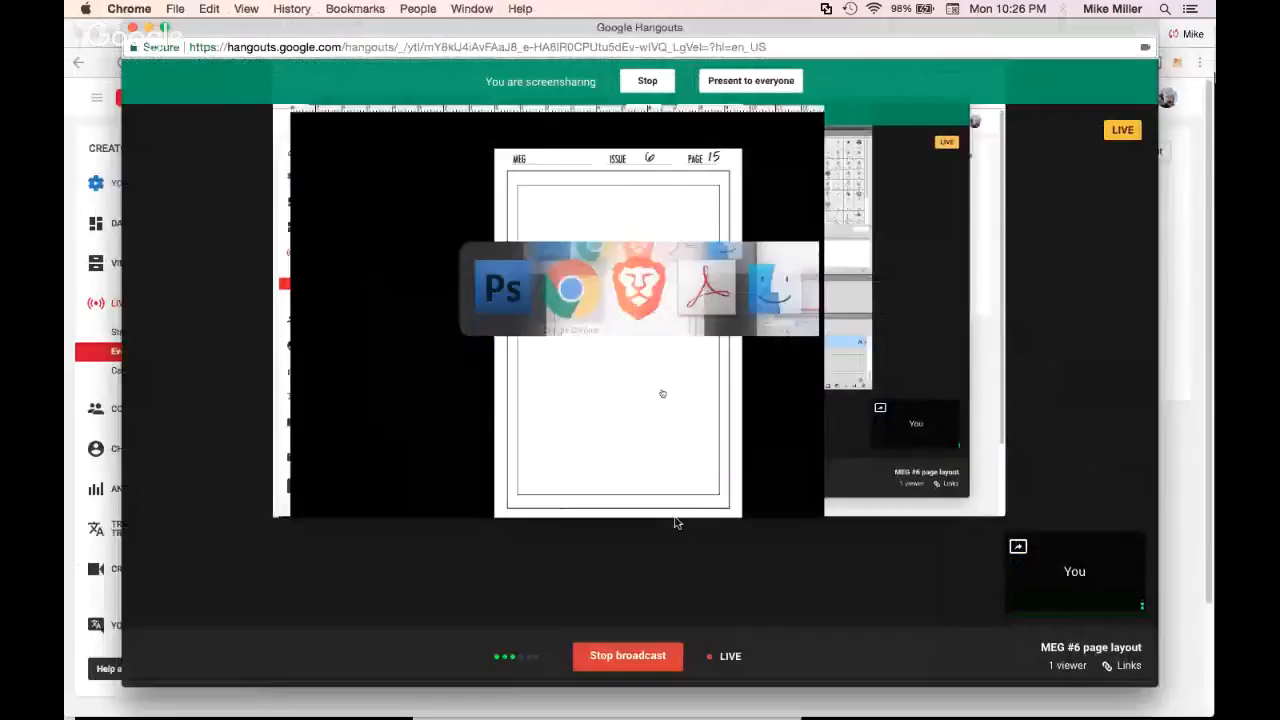
key("super+Tab")
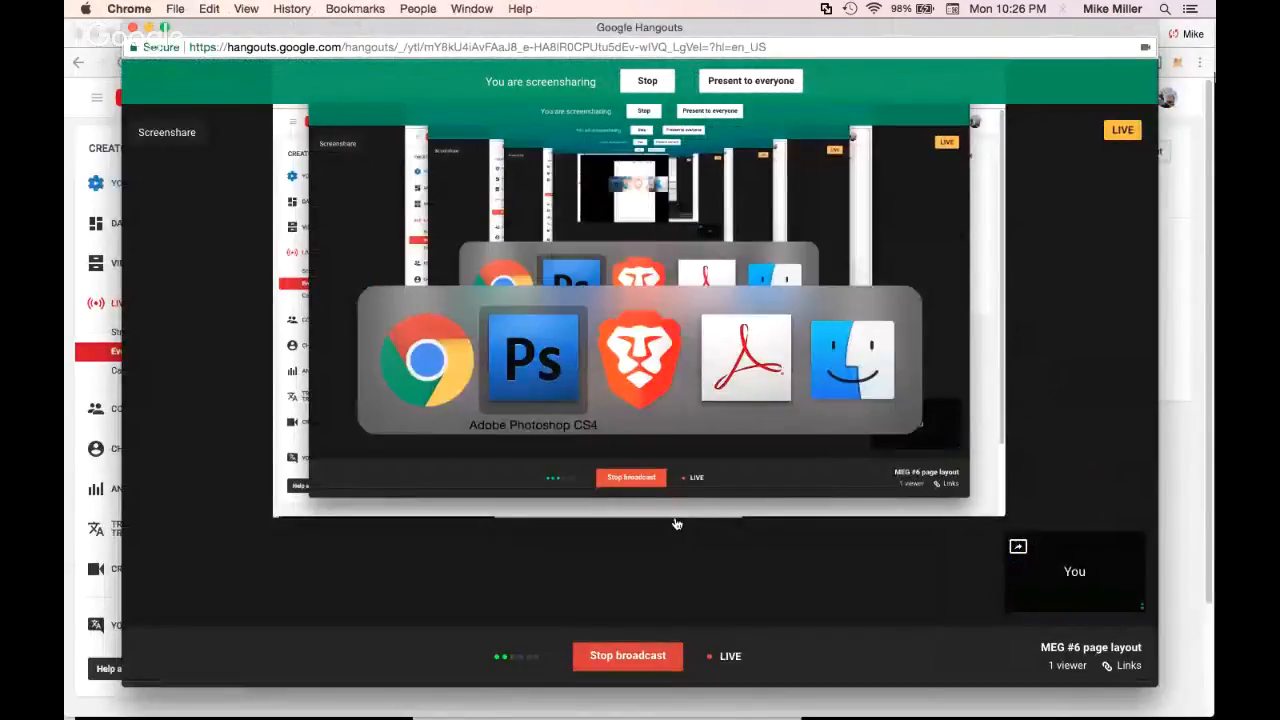
key("super+Tab")
key("super+Tab")
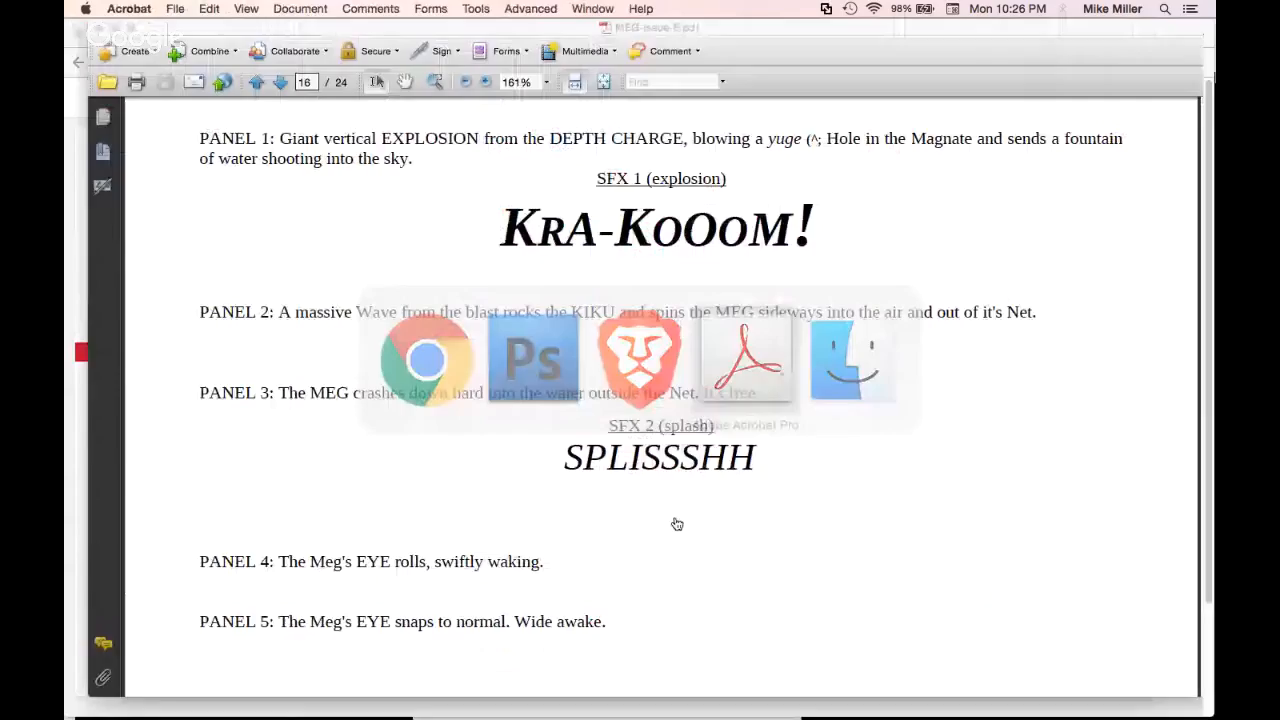
left_click(467, 82)
left_click(467, 82)
left_click(467, 82)
left_click(467, 82)
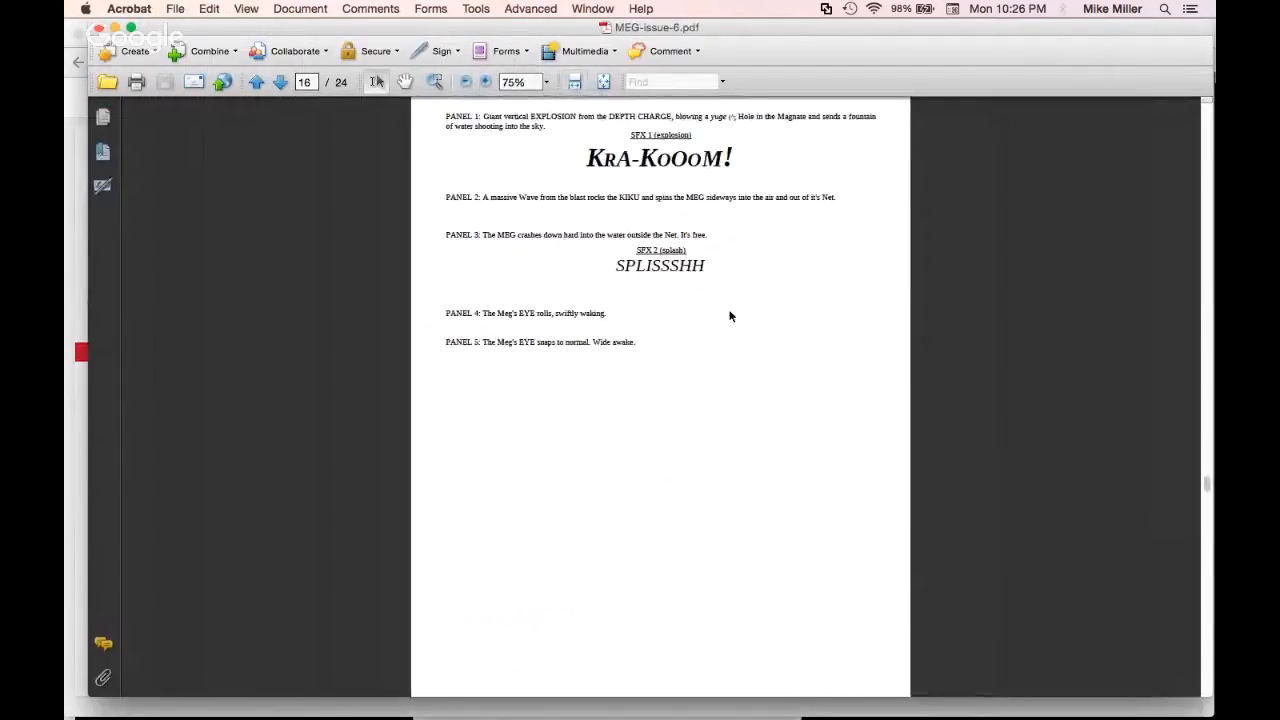
scroll(600, 202, "up", 3)
left_click(486, 82)
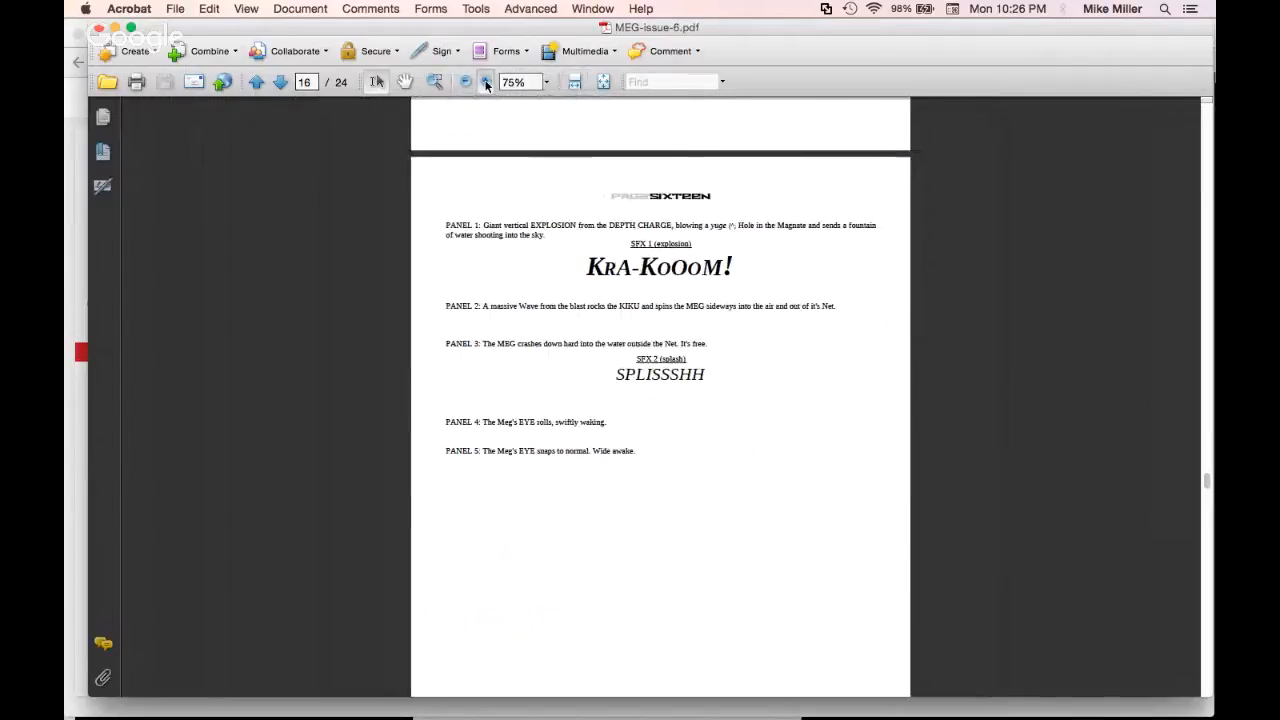
left_click(486, 82)
scroll(757, 517, "down", 4)
scroll(766, 409, "up", 2)
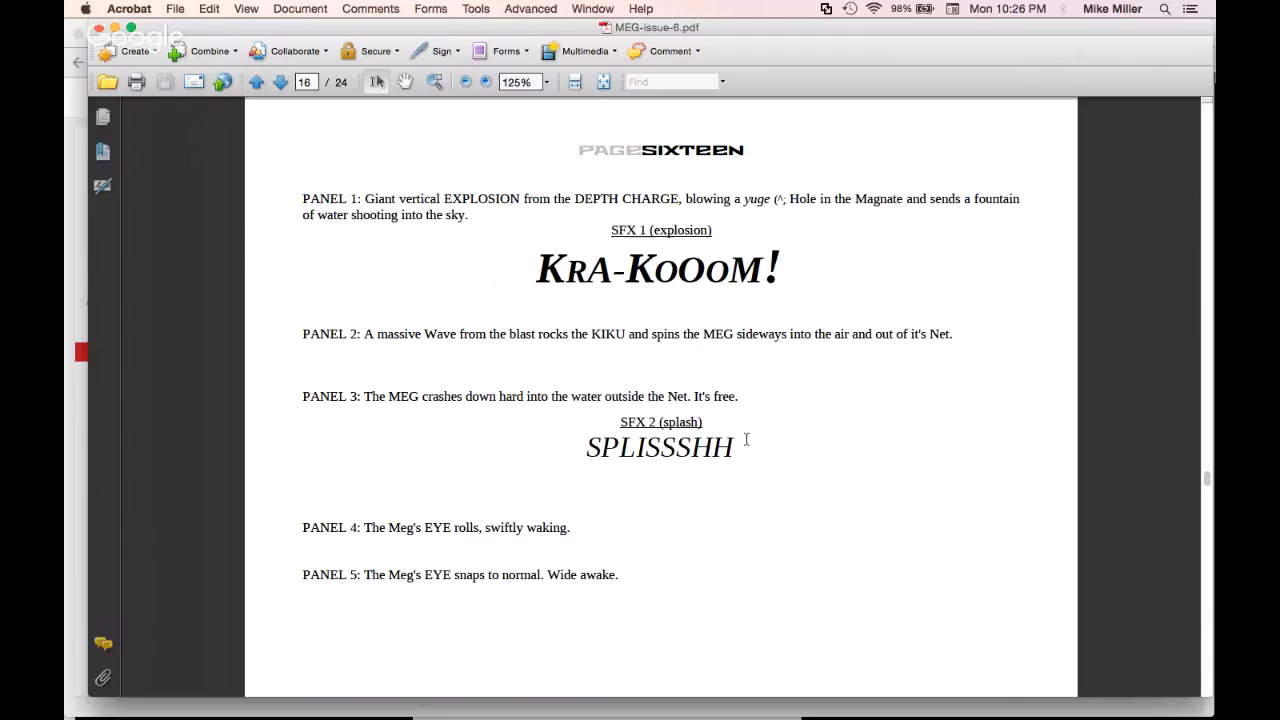
Return to Photoshop, show the guides and move a horizontal guide down to form a narrow gutter above the page's lowest tier
key("super+Tab")
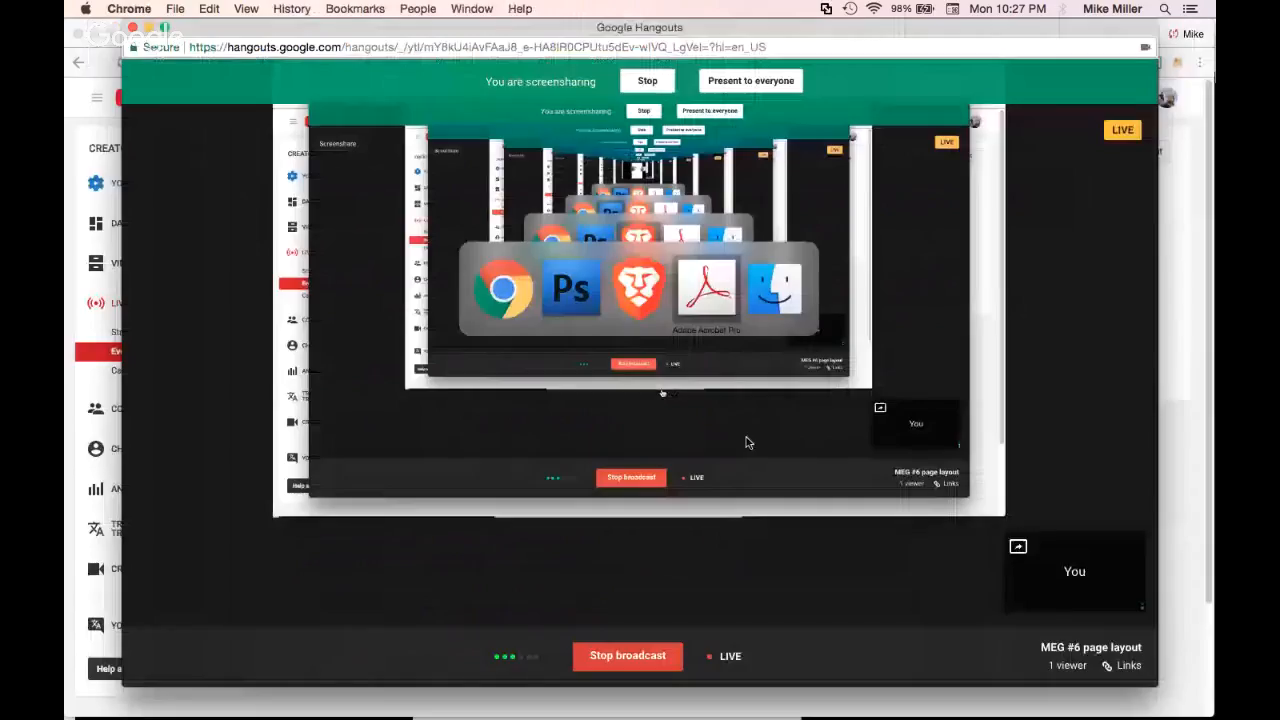
key("super+Tab")
key("super+Tab")
key("Tab")
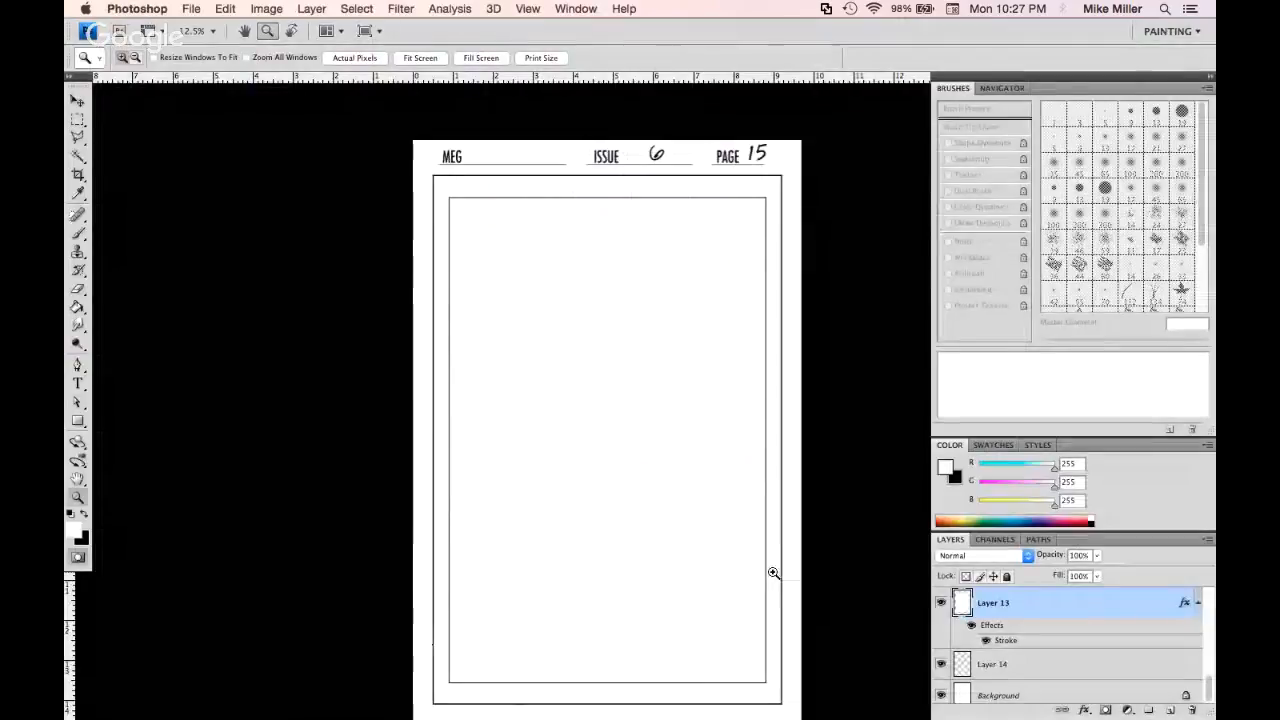
key("super+semicolon")
key("v")
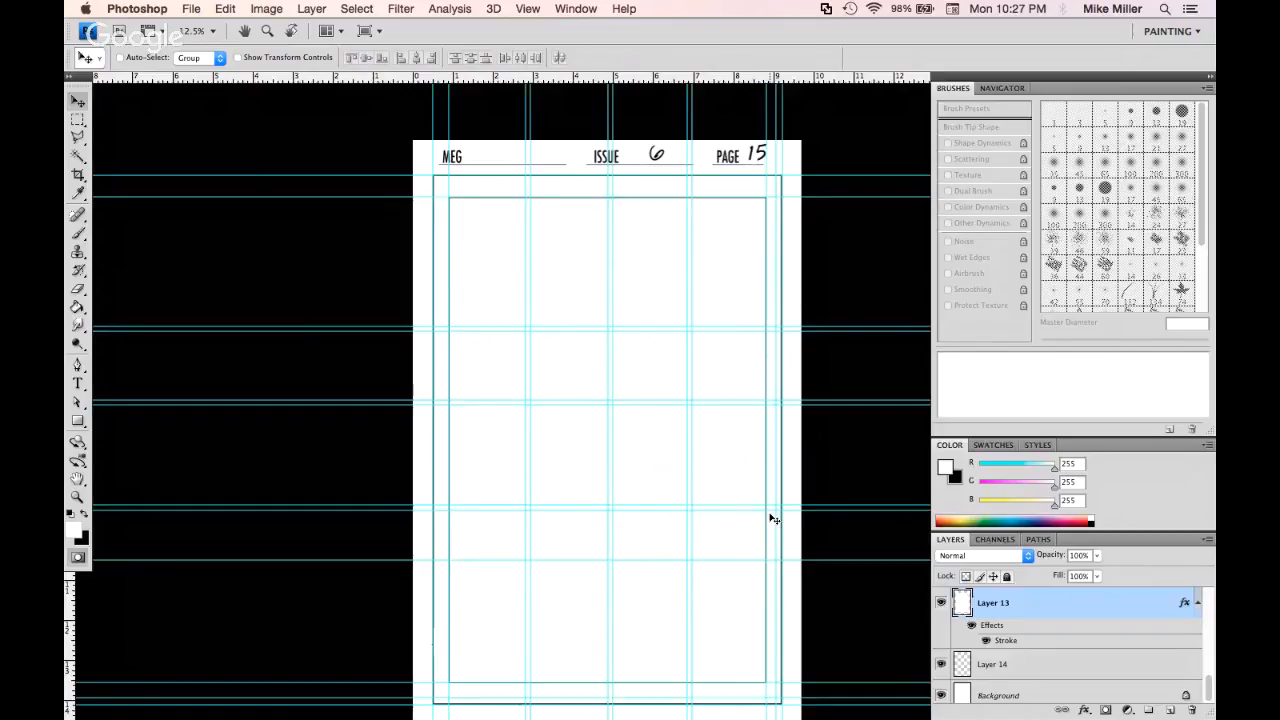
left_click_drag(705, 510, 706, 555)
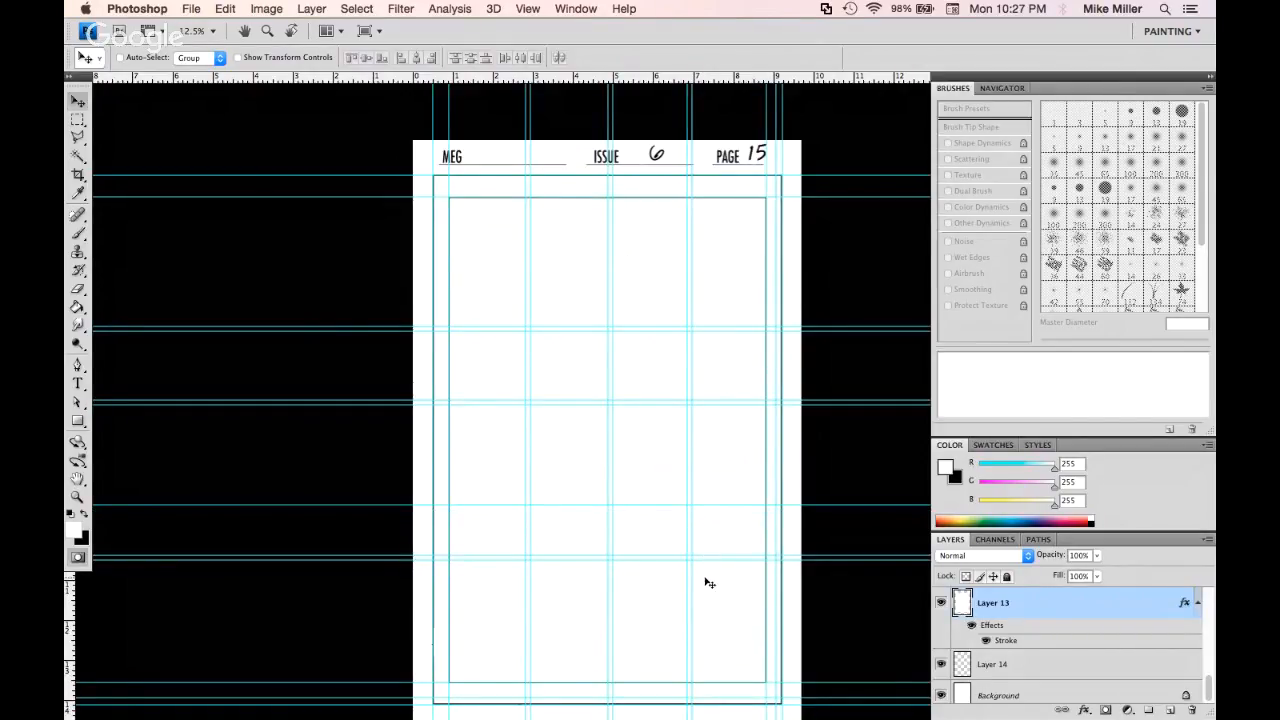
Cut a full-width horizontal gutter and a central vertical gutter below it out of Layer 13, splitting the lowest tier into two panels
key("m")
left_click_drag(459, 553, 782, 545)
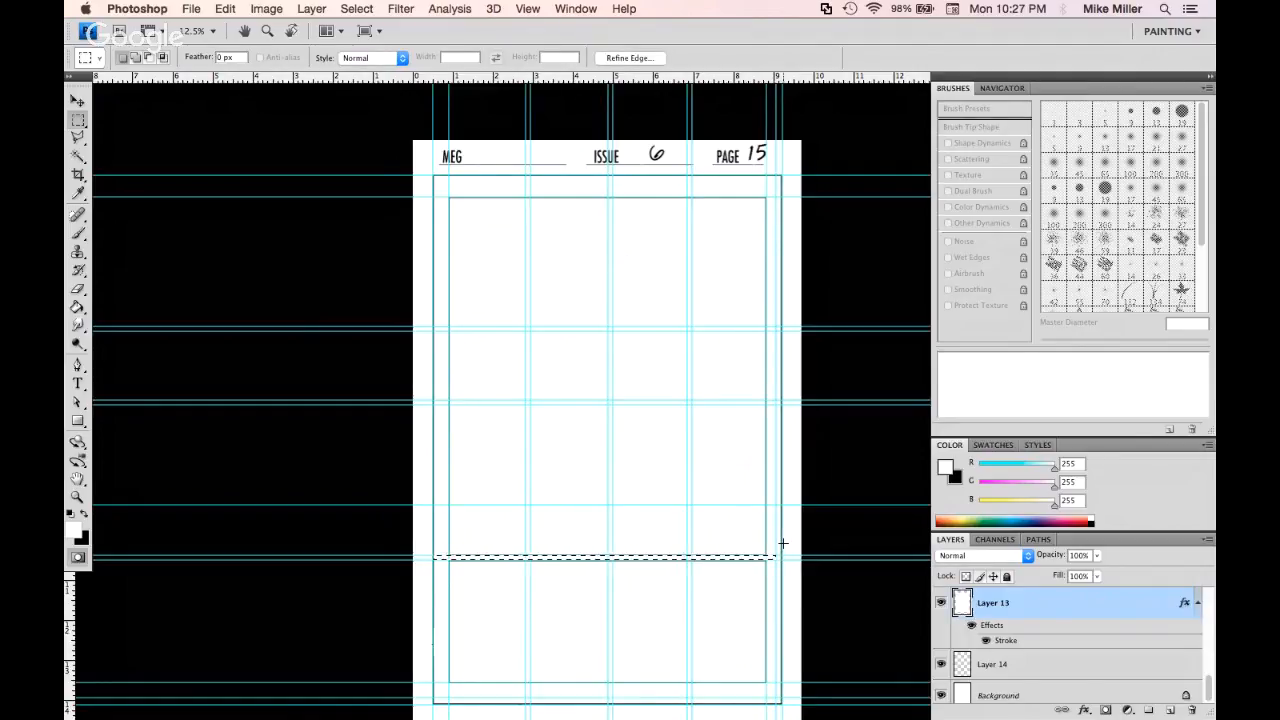
left_click_drag(606, 689, 614, 562)
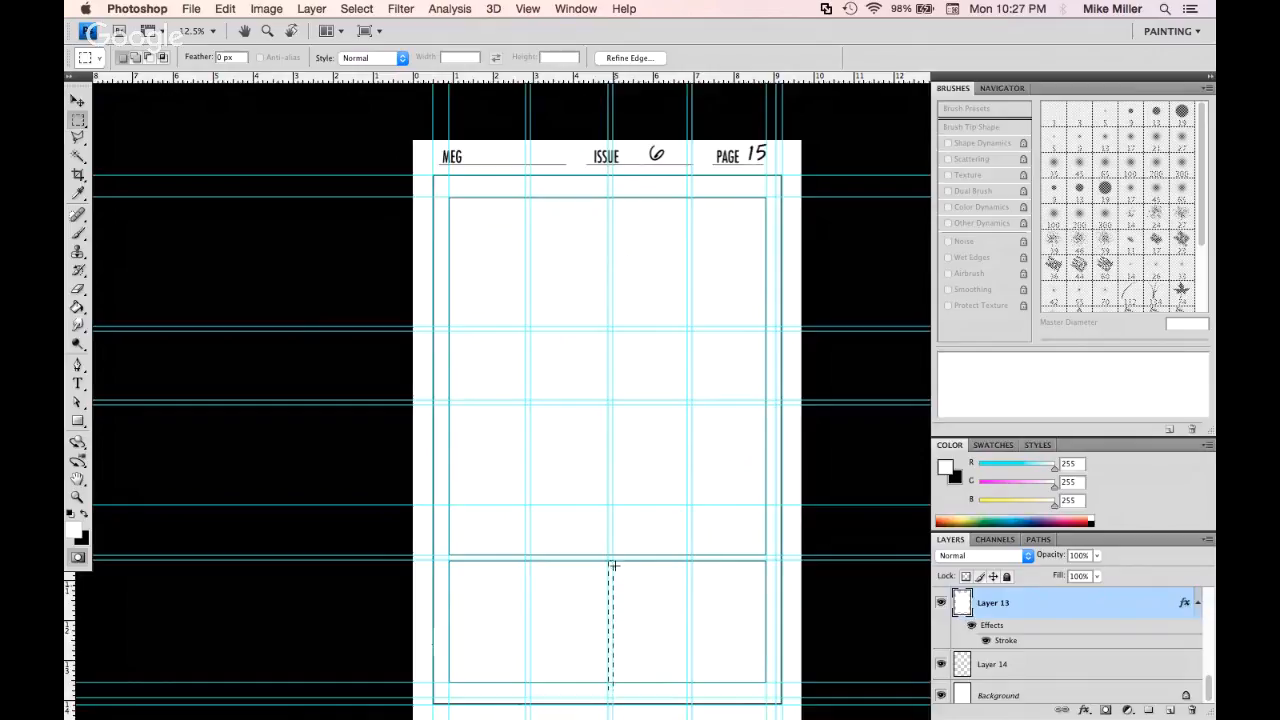
key("Delete")
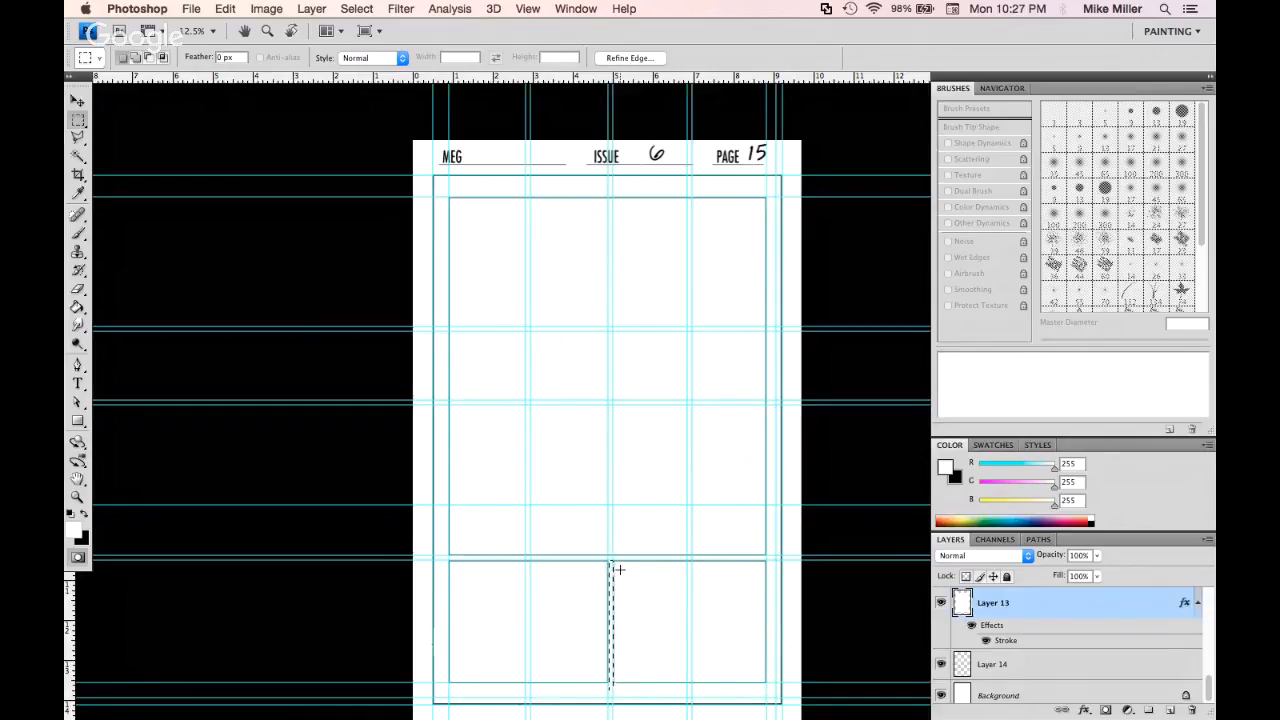
key("super+d")
Recheck the Page Sixteen script in Acrobat and return to the layout in Photoshop with the Move tool
key("super+Tab")
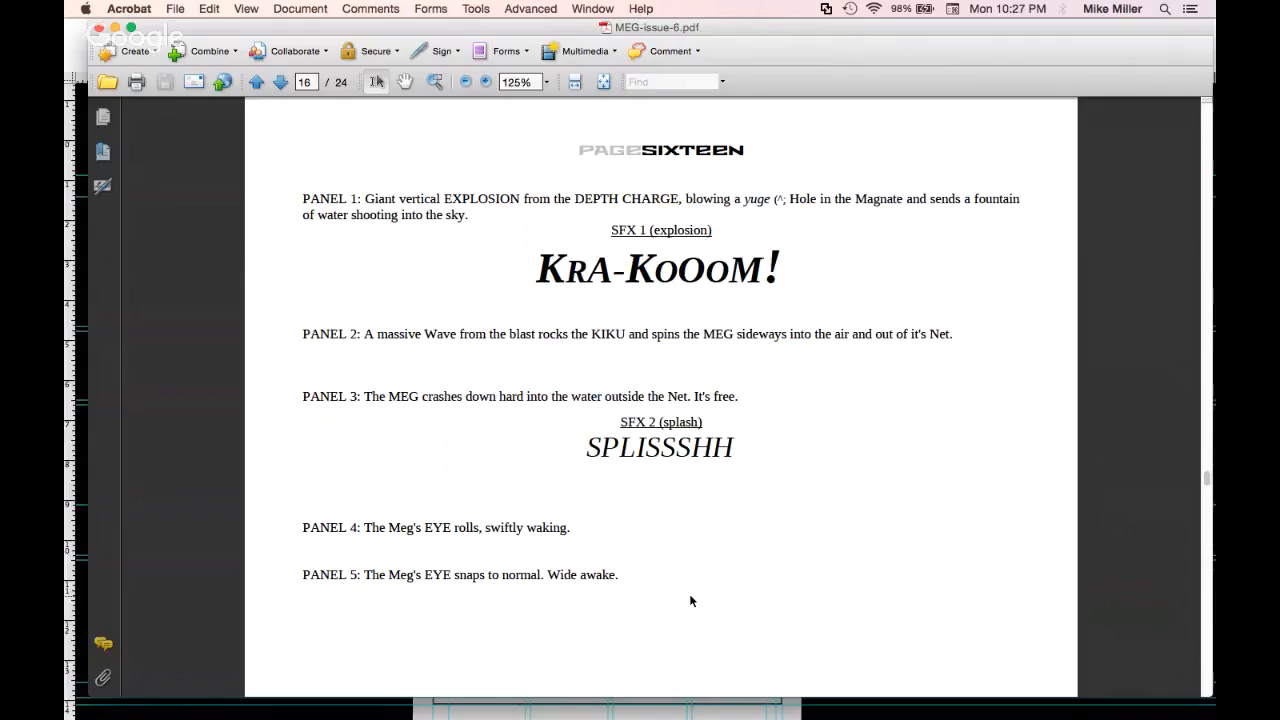
key("super+Tab")
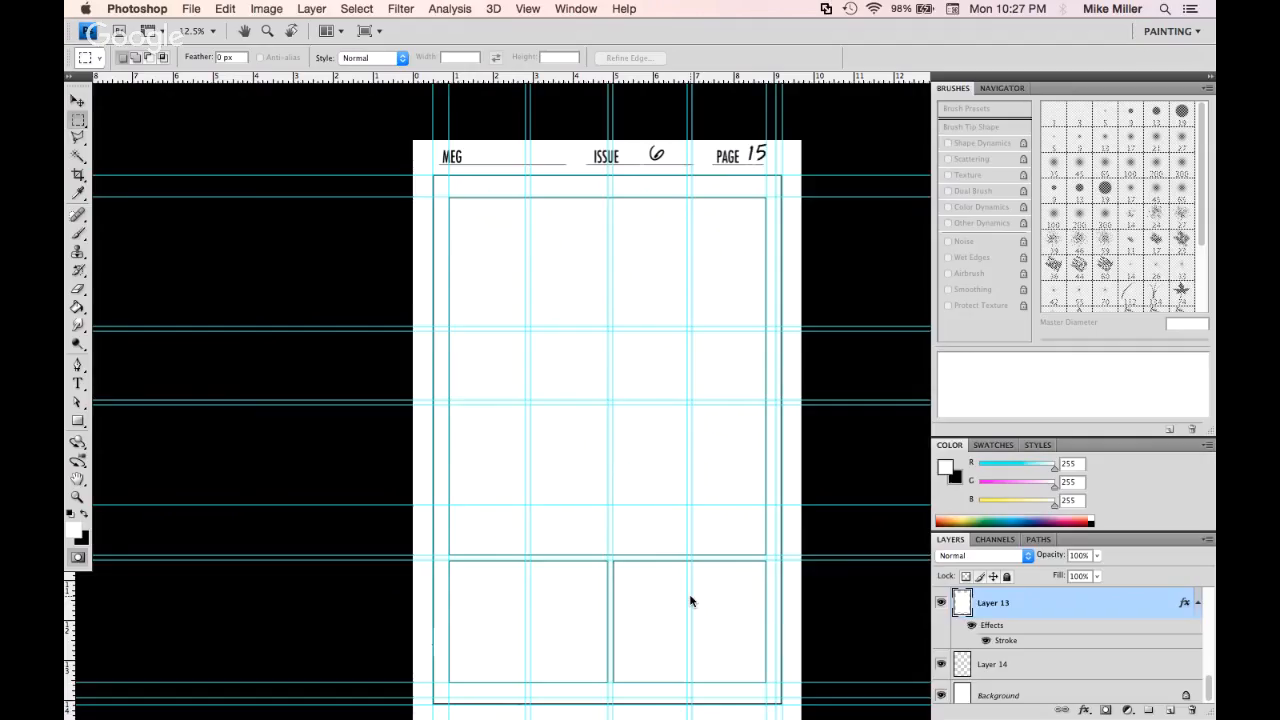
key("v")
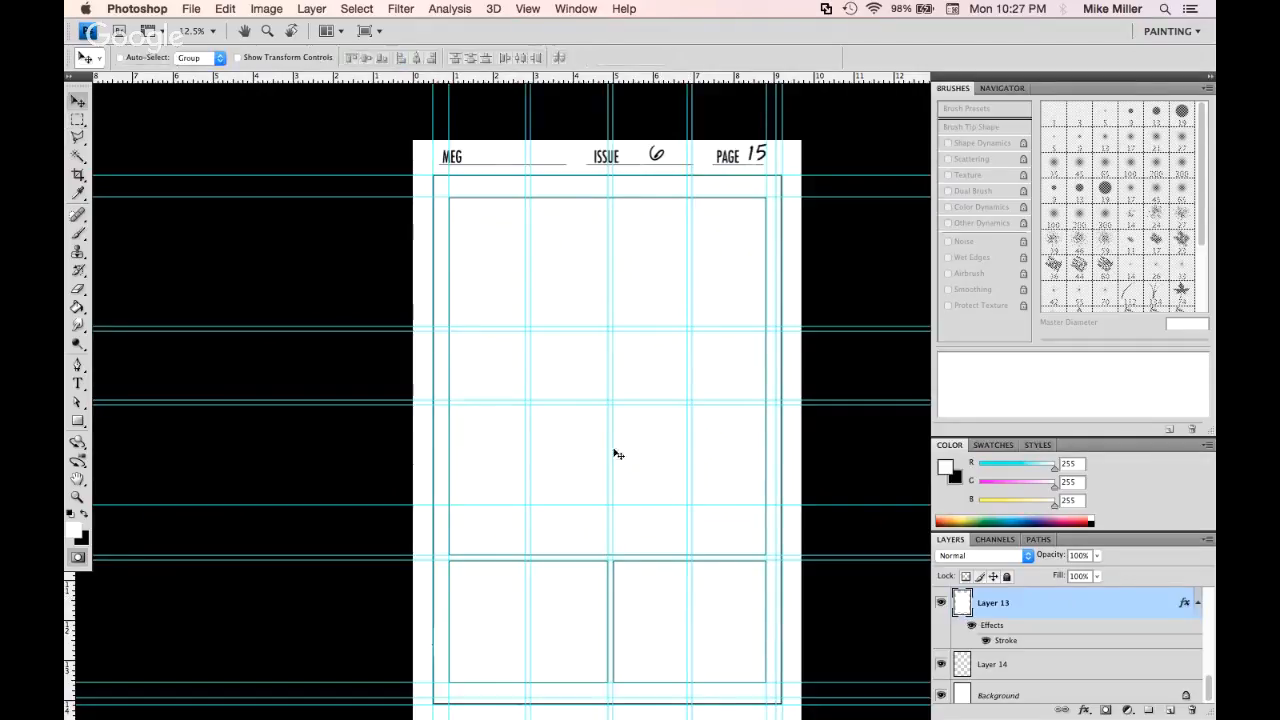
Move a vertical guide to about 3.8 inches and clear Layer 13 beside it above the lowest tier, forming a tall left panel area
left_click_drag(529, 440, 567, 452)
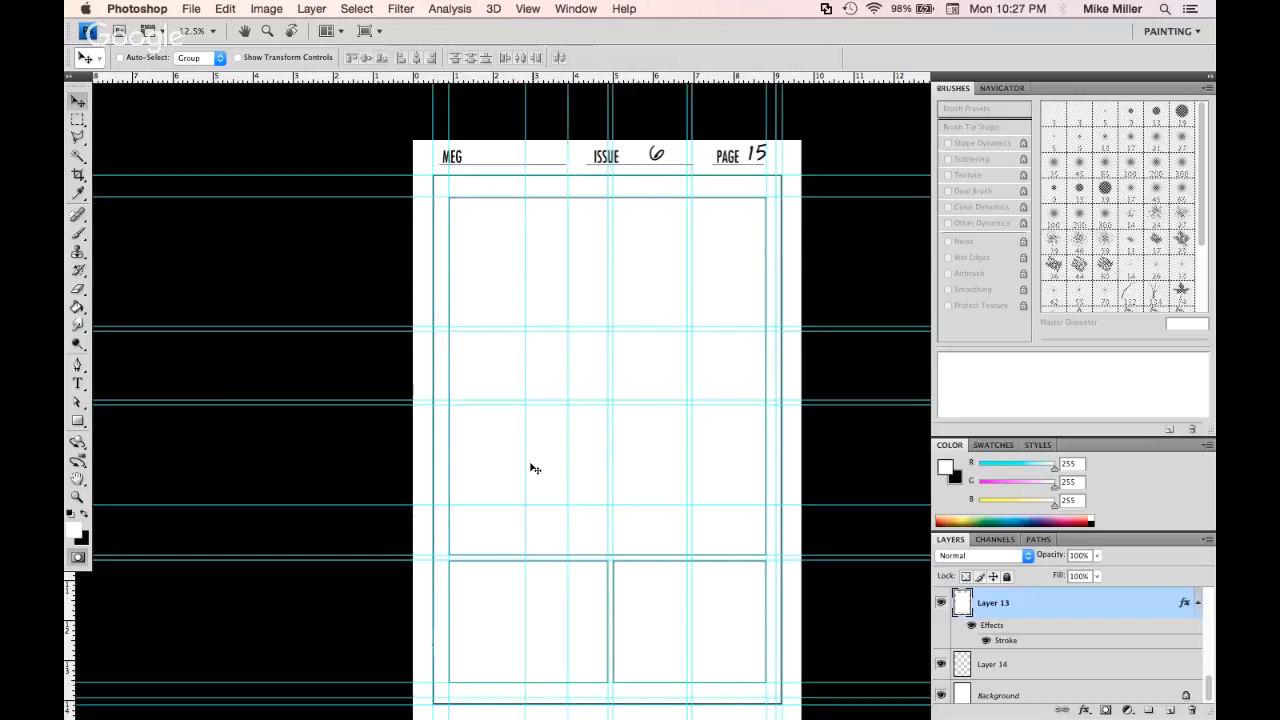
key("m")
left_click_drag(441, 176, 572, 553)
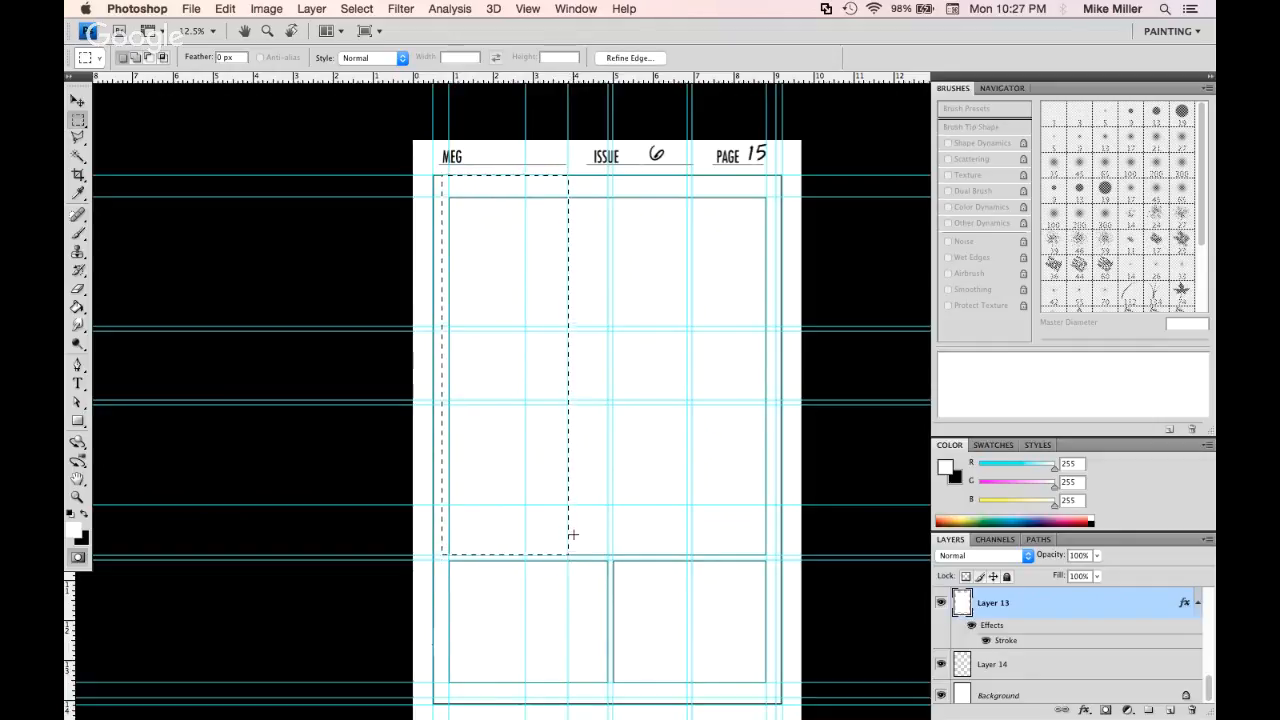
key("Delete")
key("ctrl+d")
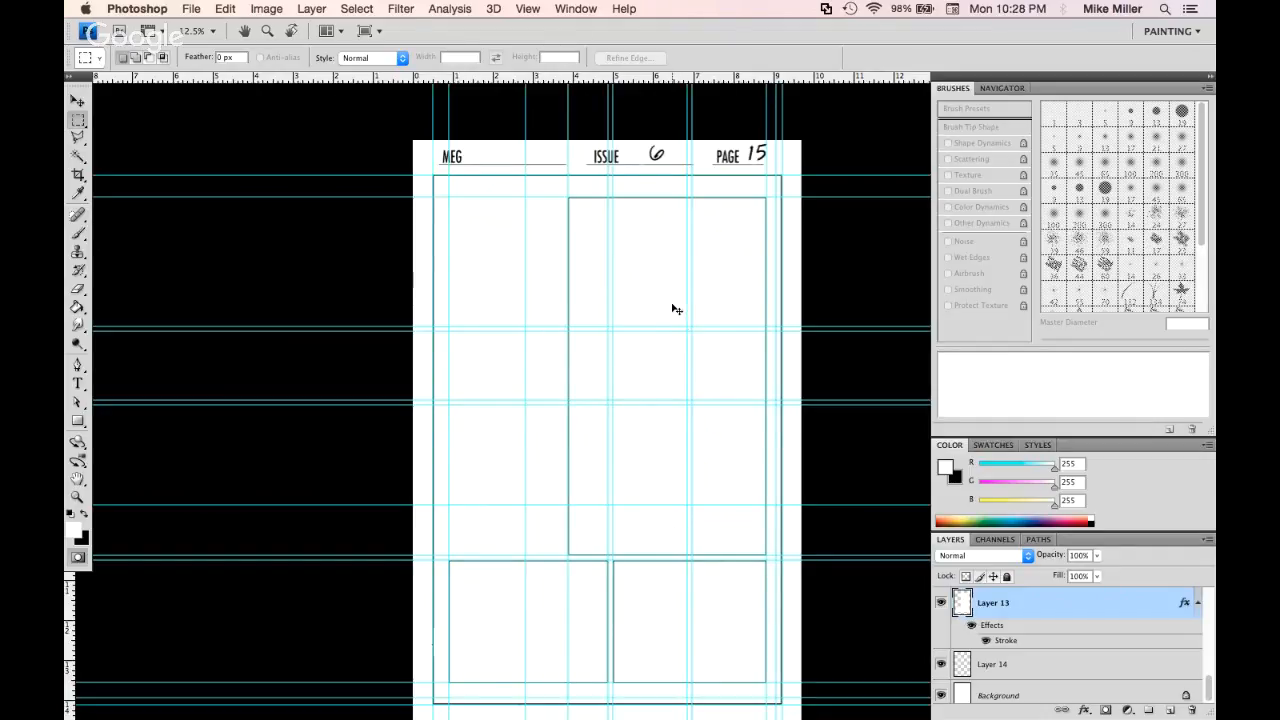
Recheck the script in Acrobat, cut a horizontal gutter splitting the tall right panel of Layer 13 in Photoshop, and hide the guides
key("super+Tab")
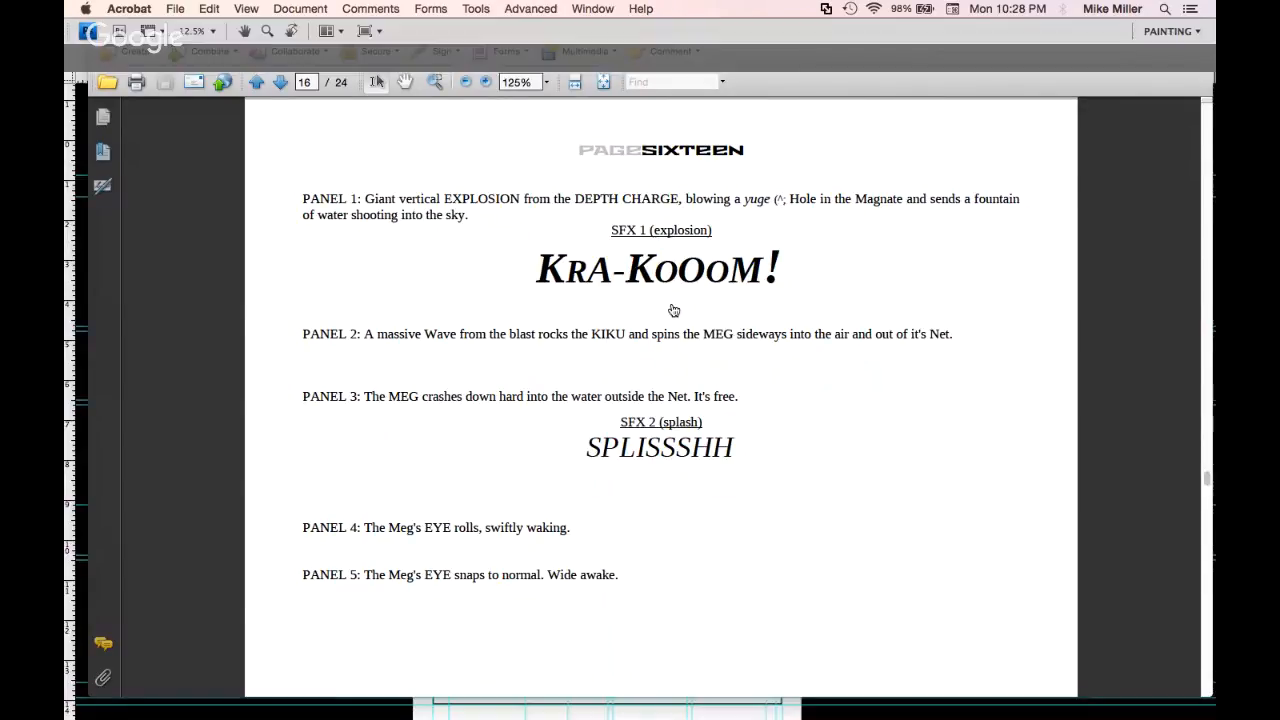
key("super+Tab")
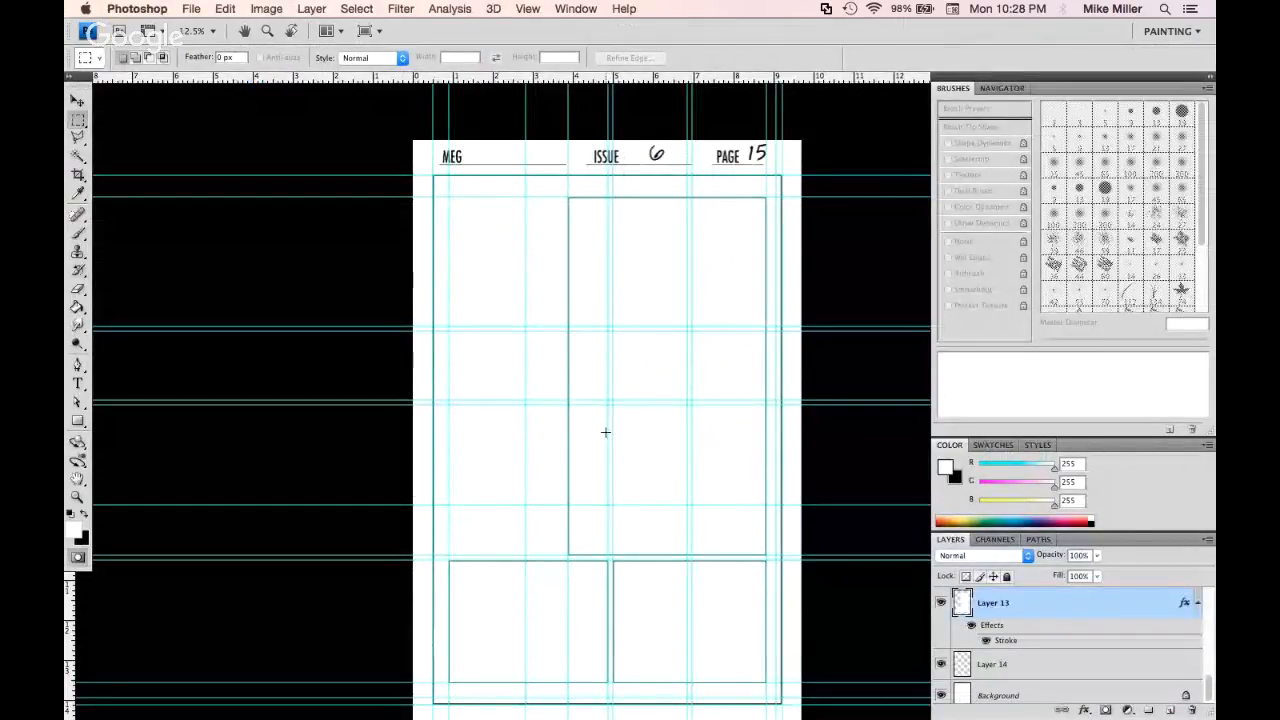
left_click_drag(567, 401, 776, 404)
key("Delete")
key("ctrl+d")
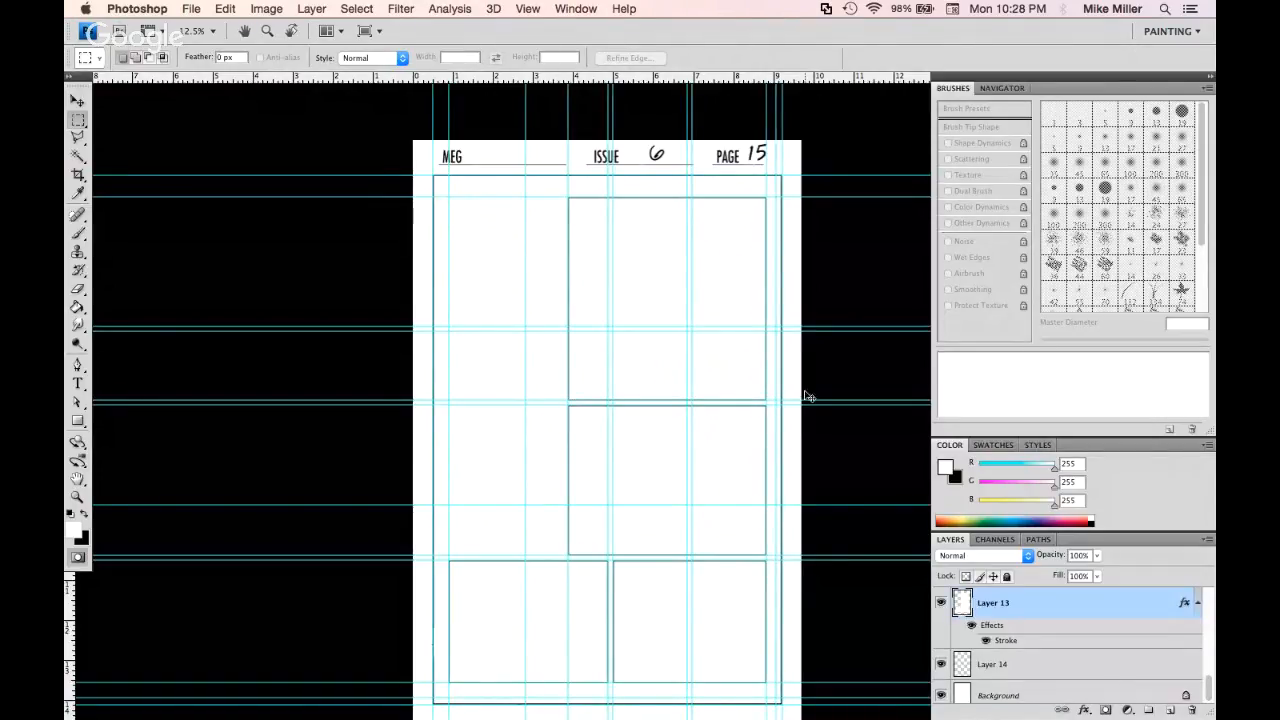
key("ctrl+semicolon")
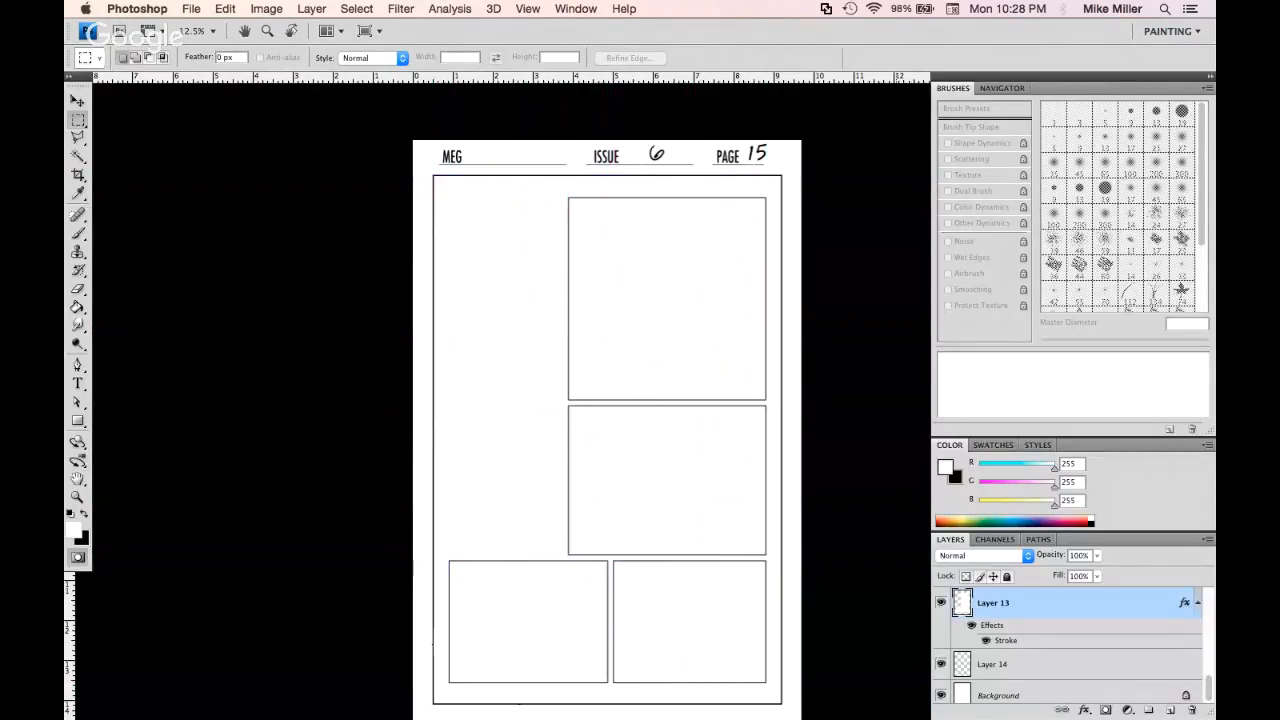
Fill the gutters and border on Layer 14 with black, excluding the upper-left area around the tall panel, and clear the selection
left_click(1077, 668)
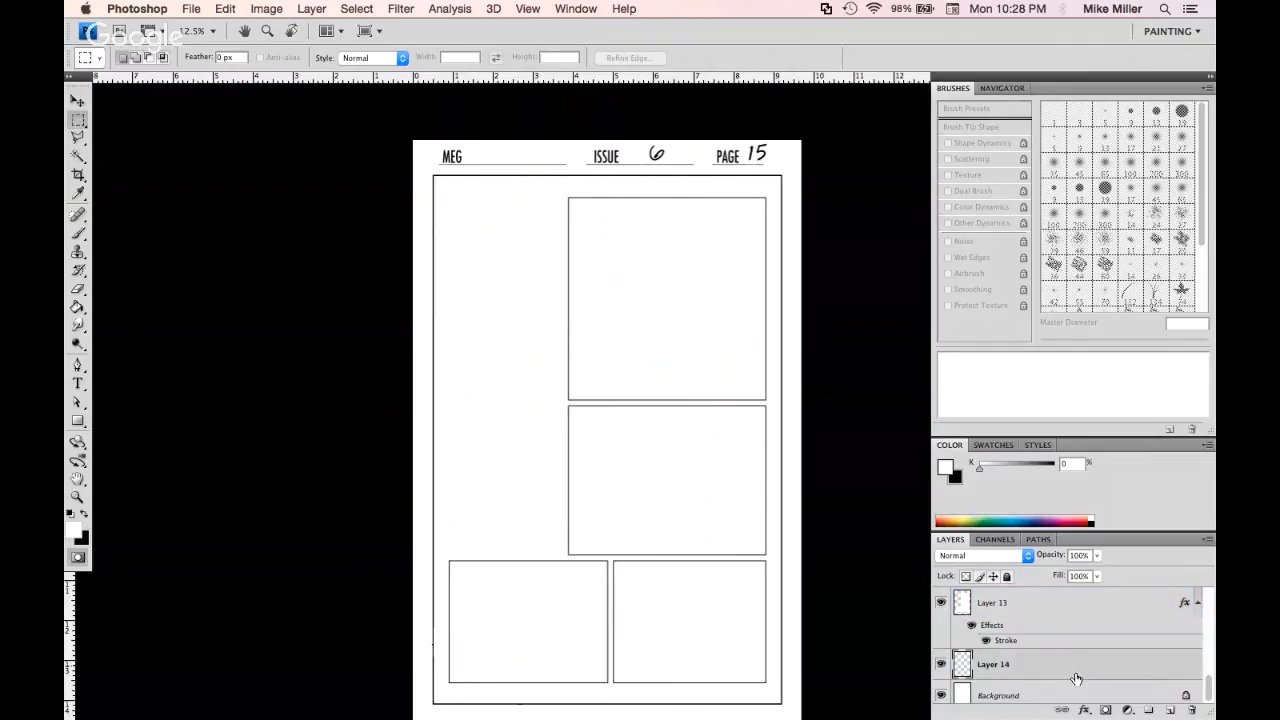
double_click(1076, 672)
key("Escape")
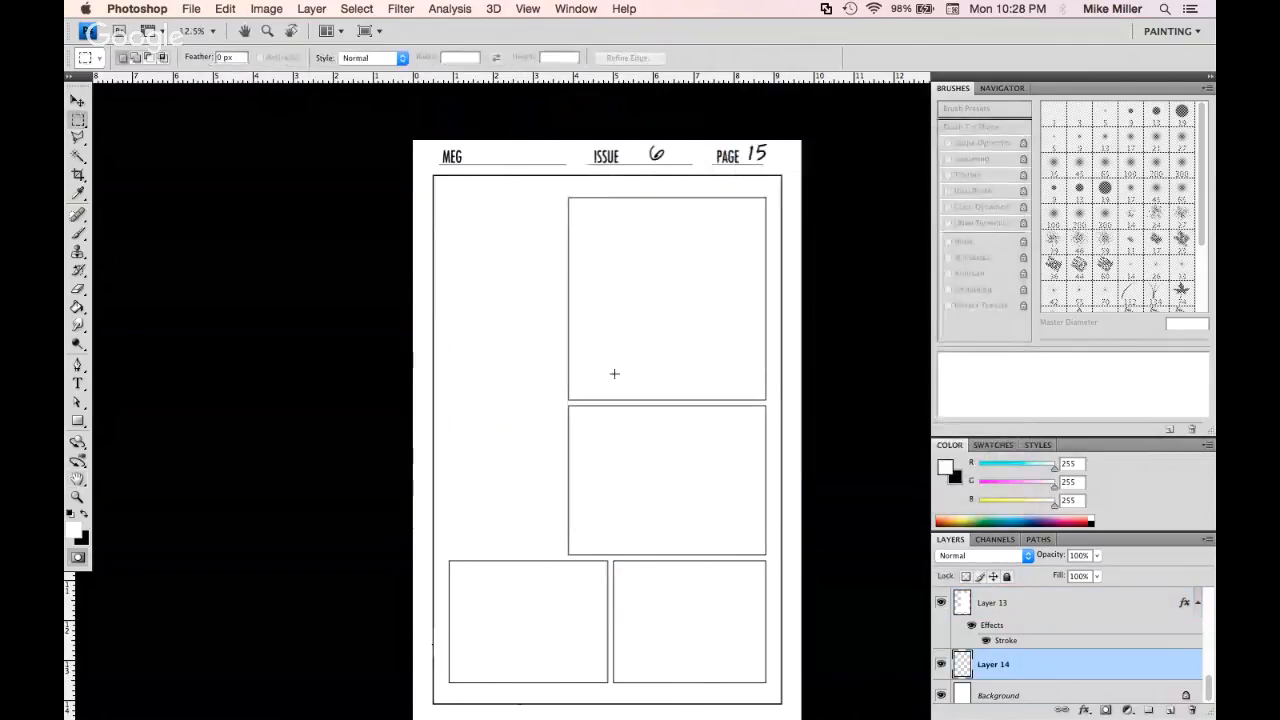
left_click_drag(410, 138, 586, 573)
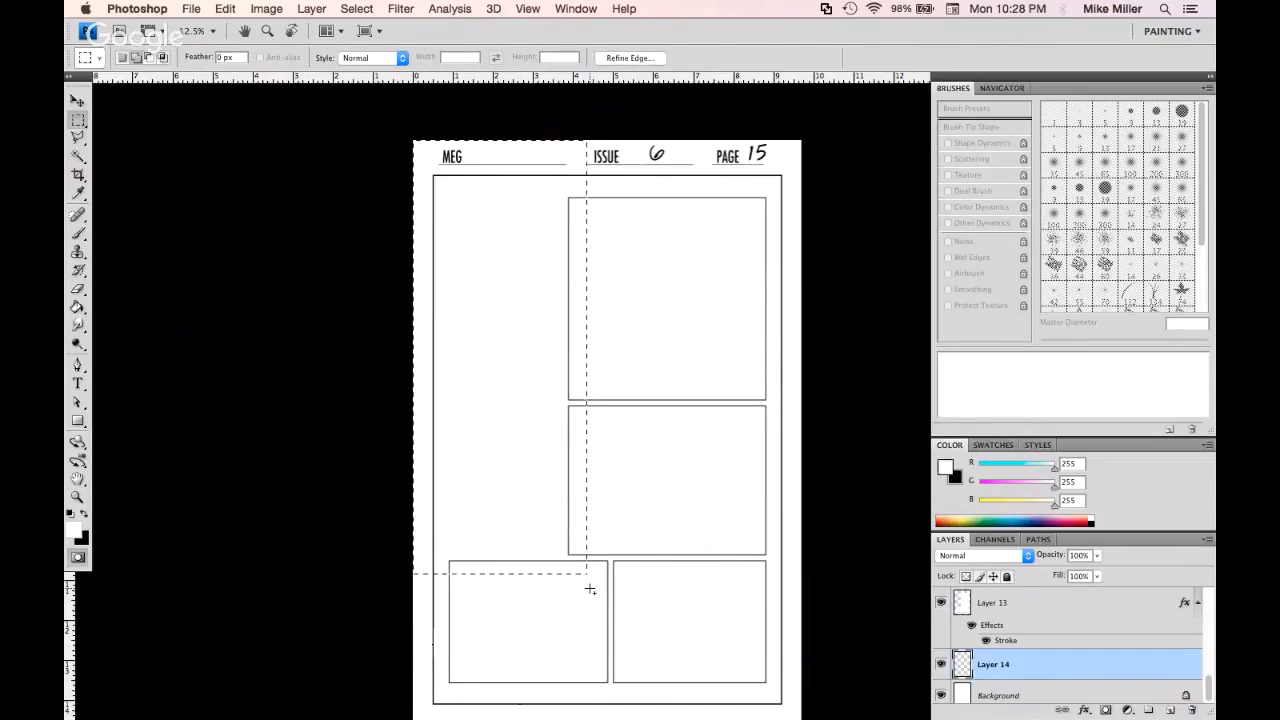
key("super+shift+i")
key("g")
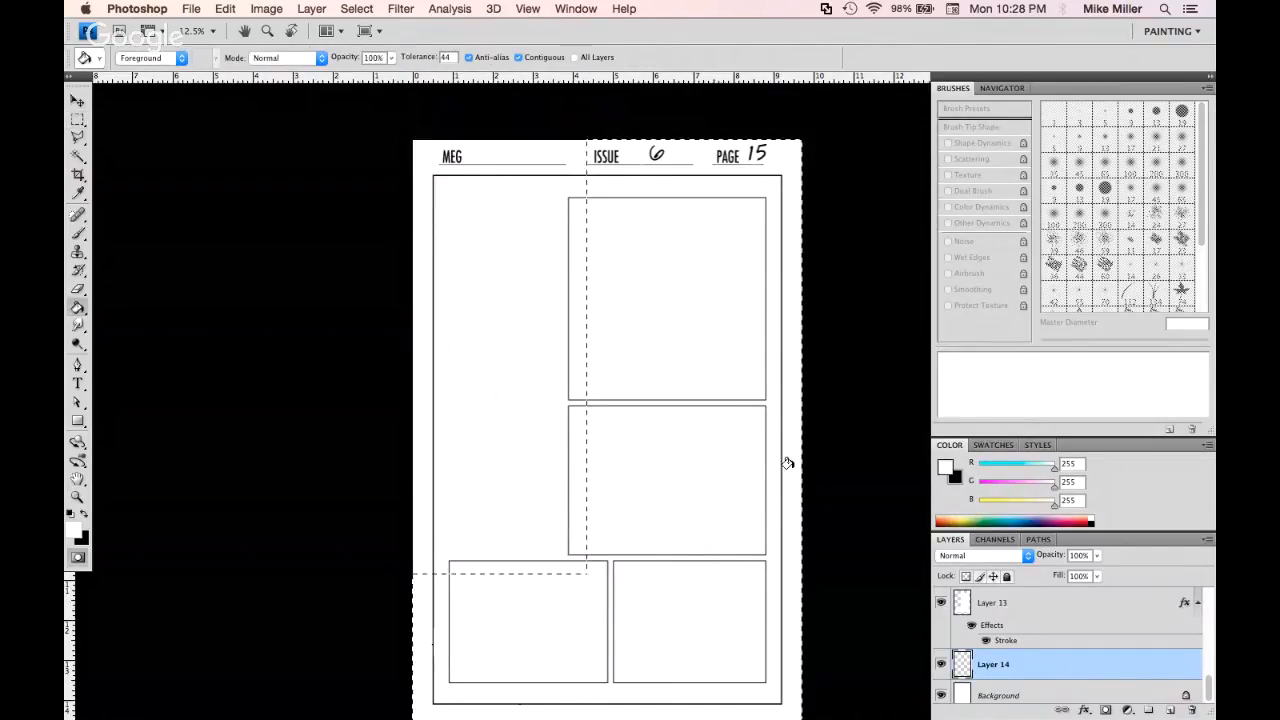
key("x")
left_click(750, 692)
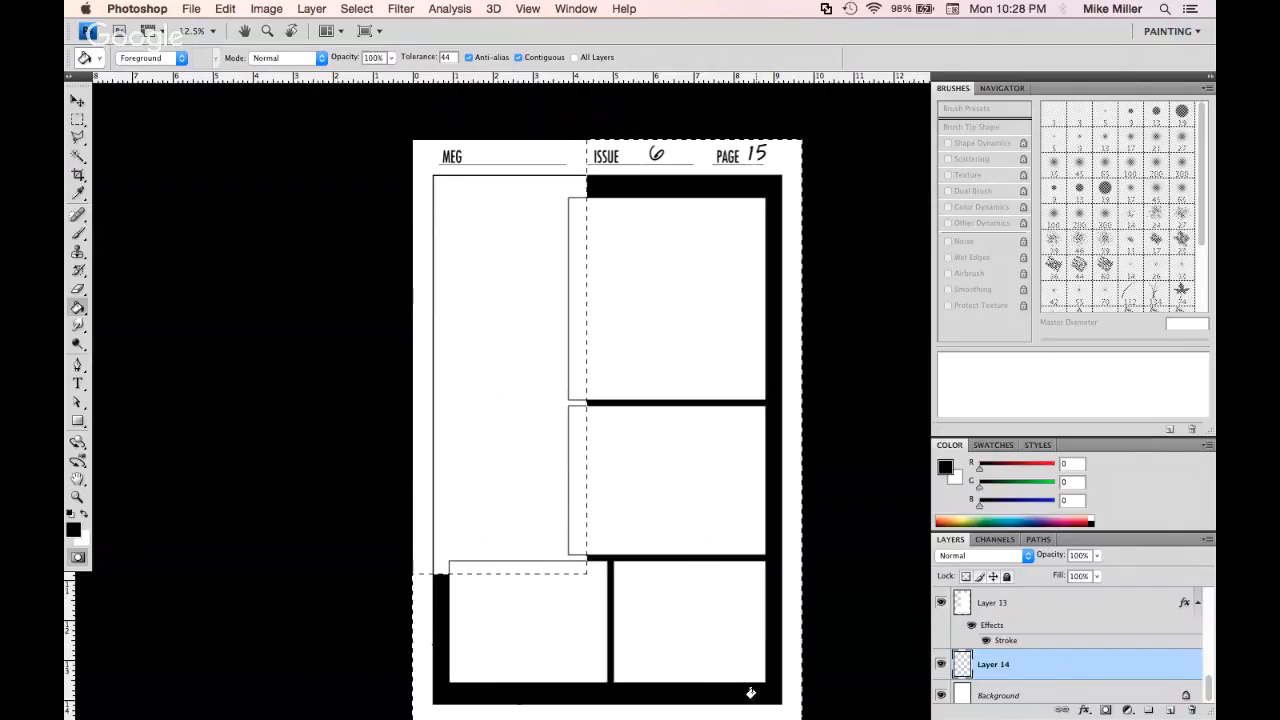
key("super+d")
Select Layer 49 for sketching and raise its opacity to 100%
scroll(1209, 607, "up", 2)
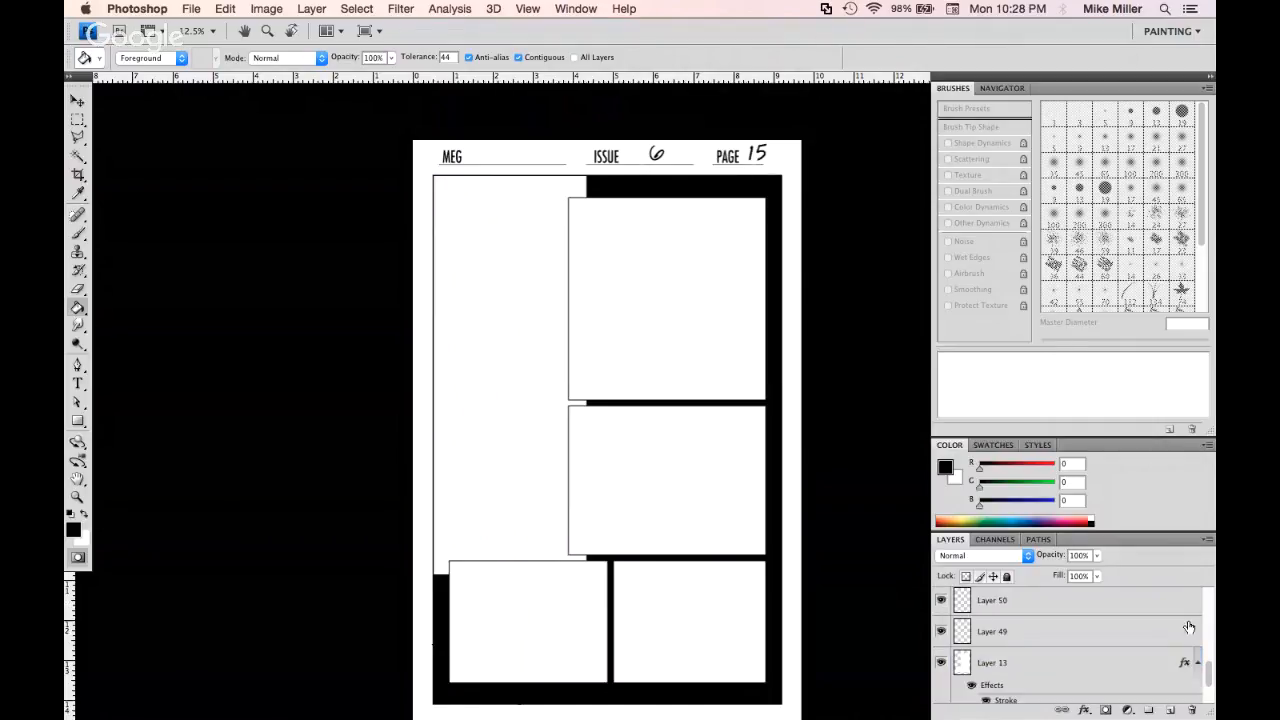
double_click(1040, 641)
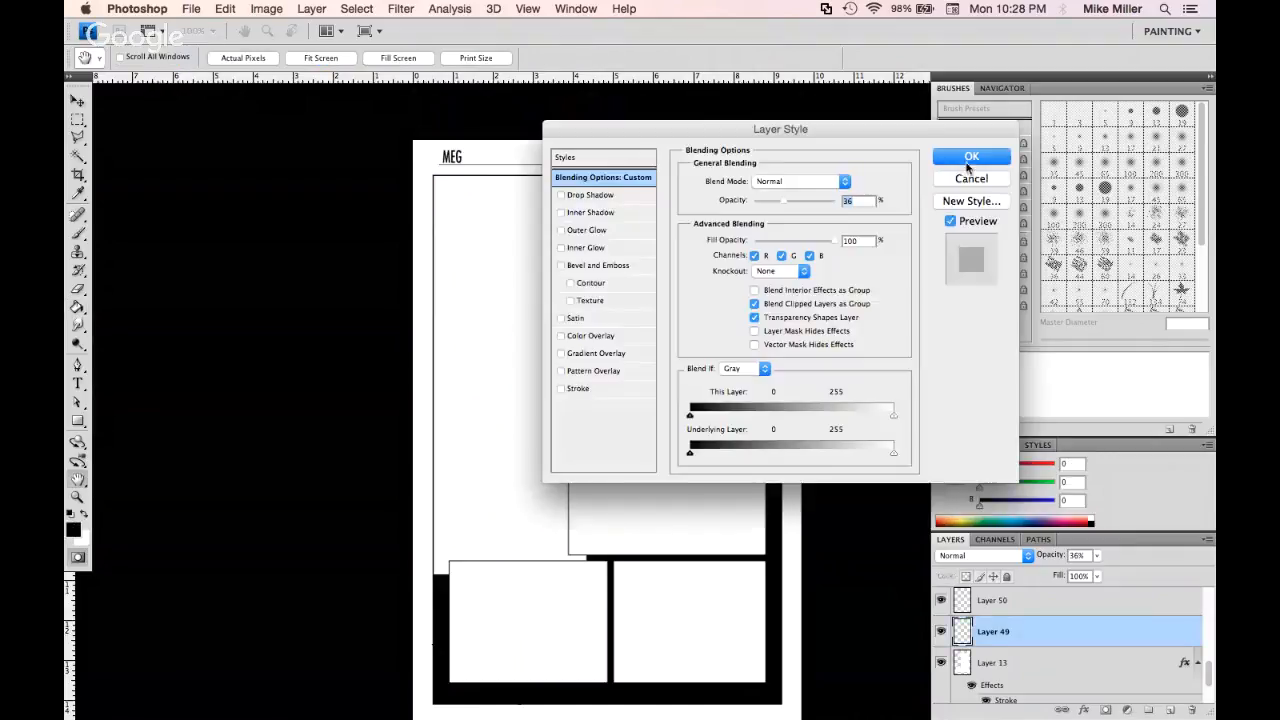
left_click(975, 180)
key("g")
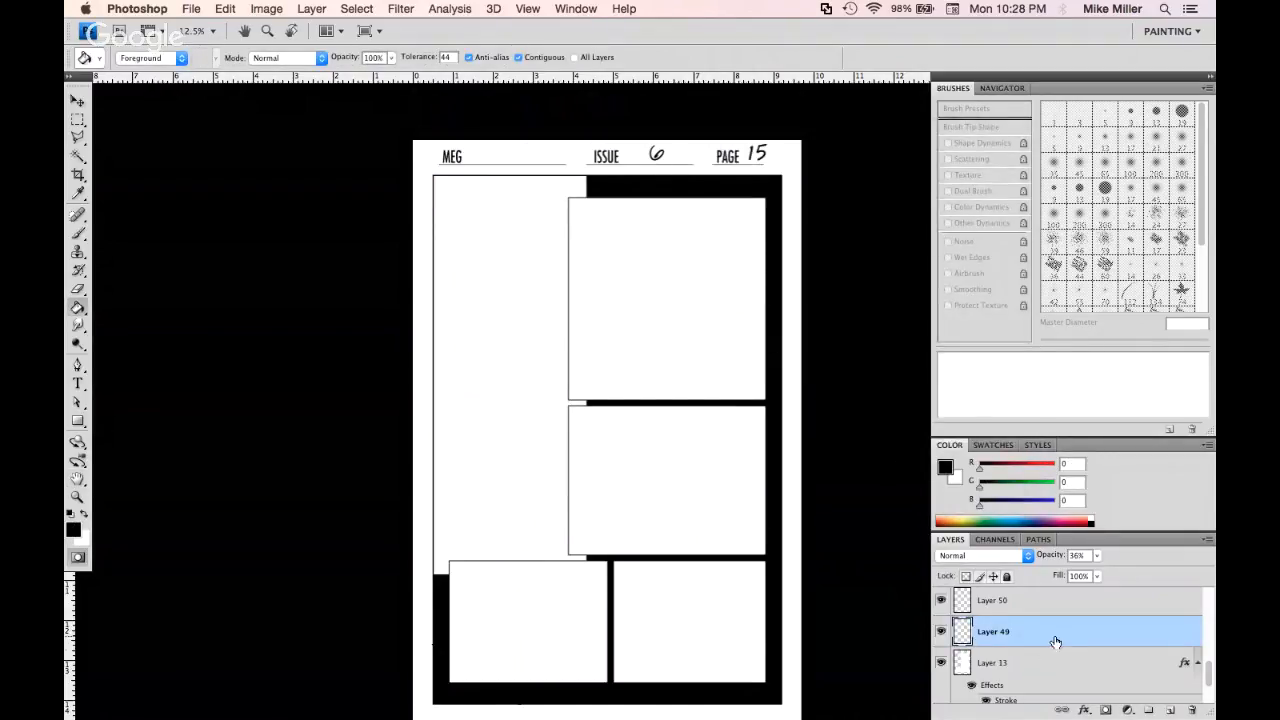
key("b")
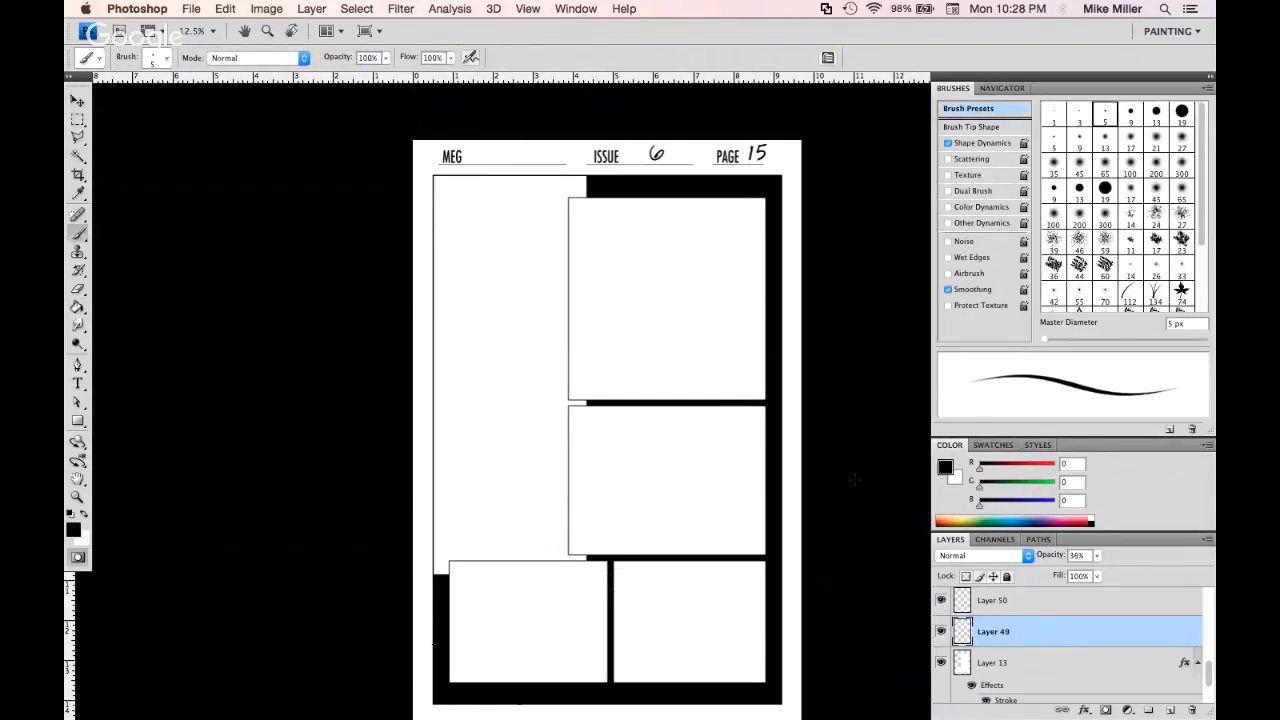
left_click(1097, 557)
left_click_drag(1098, 573, 1206, 616)
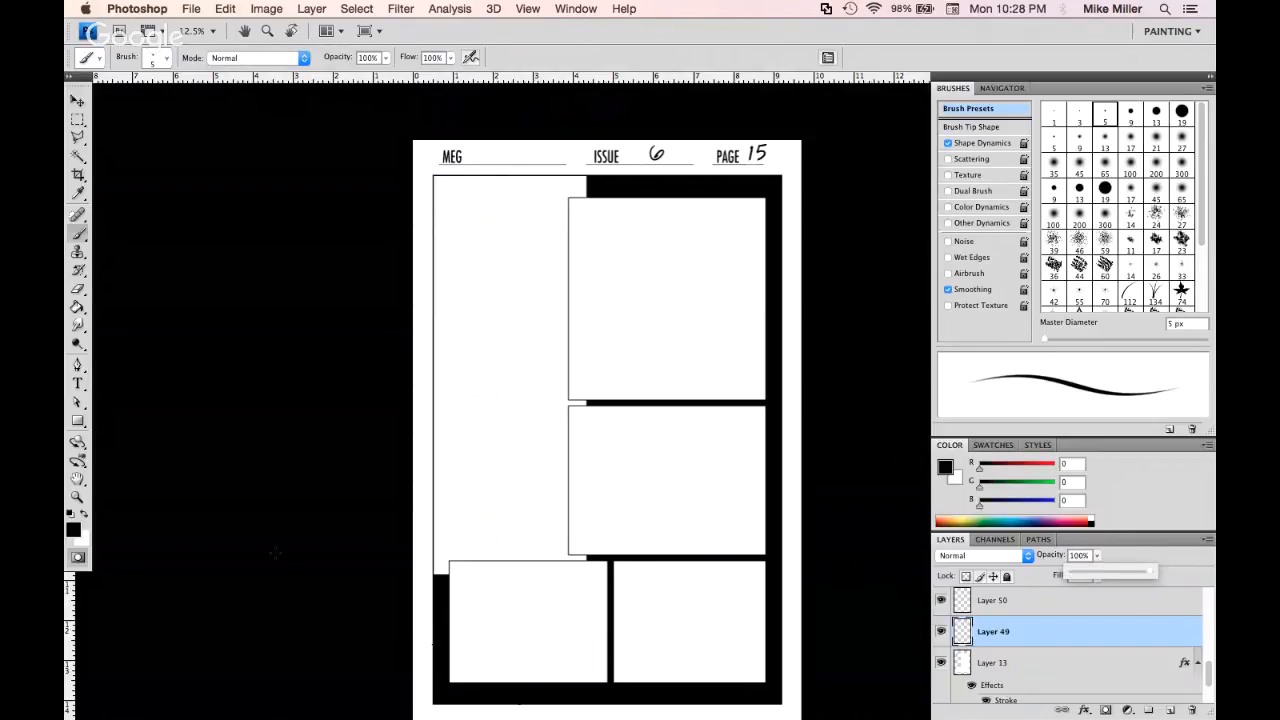
Set the foreground color to blue with RGB values 0, 36, 255
left_click(71, 532)
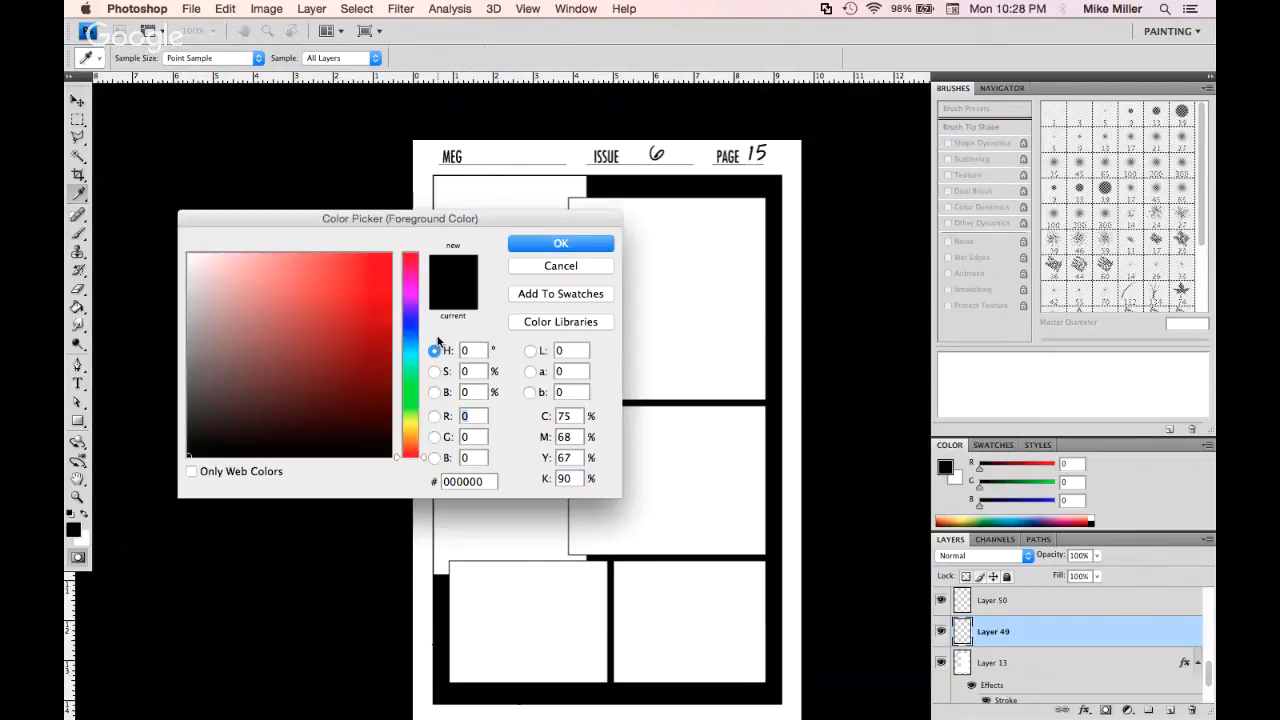
left_click(410, 326)
left_click(600, 245)
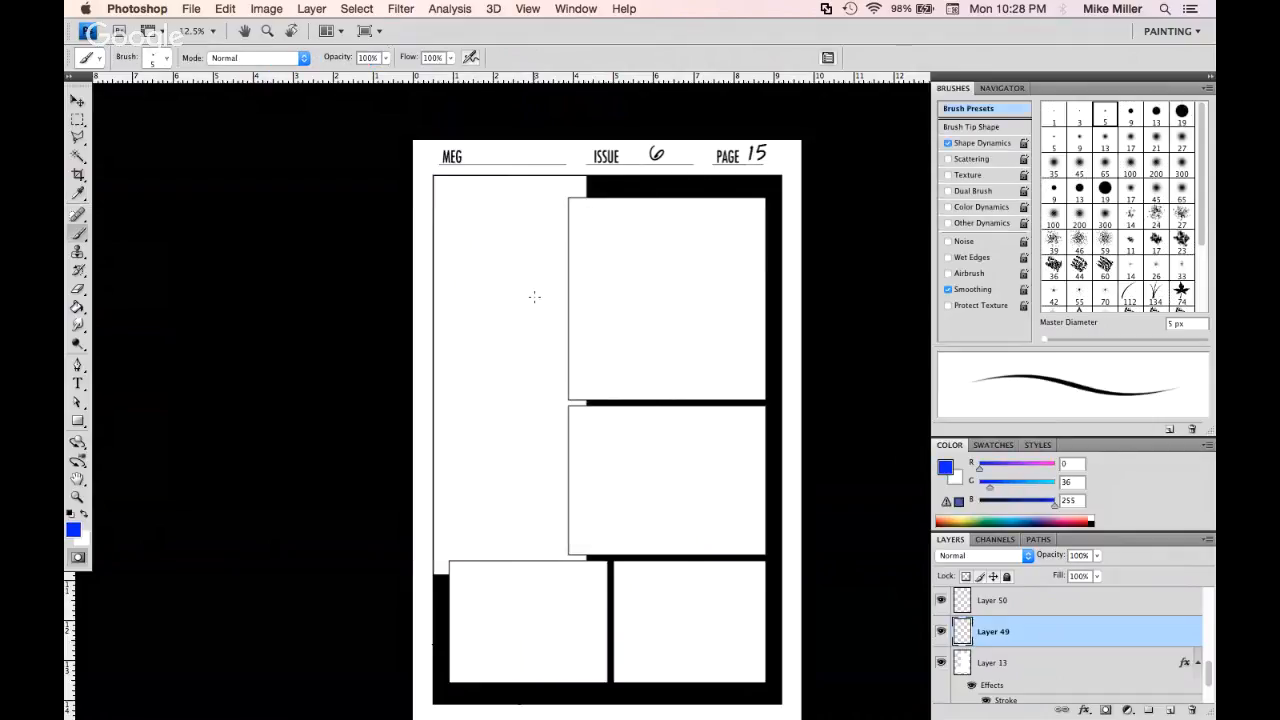
Sketch wavy water-surface lines across the lower part of the tall left panel with the 5 px brush
key("z")
left_click(548, 428)
mouse_move(575, 394)
left_mouse_down()
mouse_move(608, 497)
mouse_move(624, 439)
left_mouse_up()
key("b")
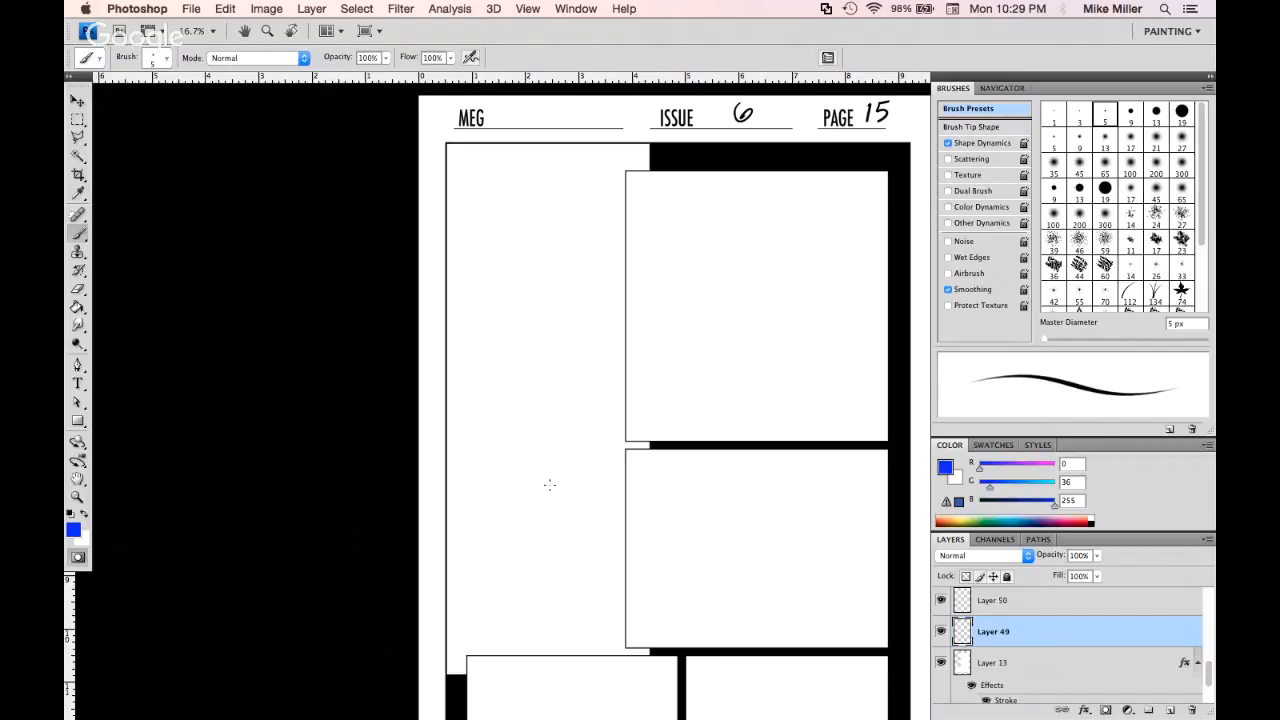
mouse_move(446, 574)
left_mouse_down()
mouse_move(560, 578)
mouse_move(461, 561)
mouse_move(598, 561)
mouse_move(437, 557)
mouse_move(541, 583)
mouse_move(653, 574)
mouse_move(553, 590)
mouse_move(610, 575)
mouse_move(448, 552)
mouse_move(613, 556)
left_mouse_up()
mouse_move(436, 577)
left_mouse_down()
mouse_move(611, 623)
mouse_move(492, 637)
mouse_move(621, 628)
left_mouse_up()
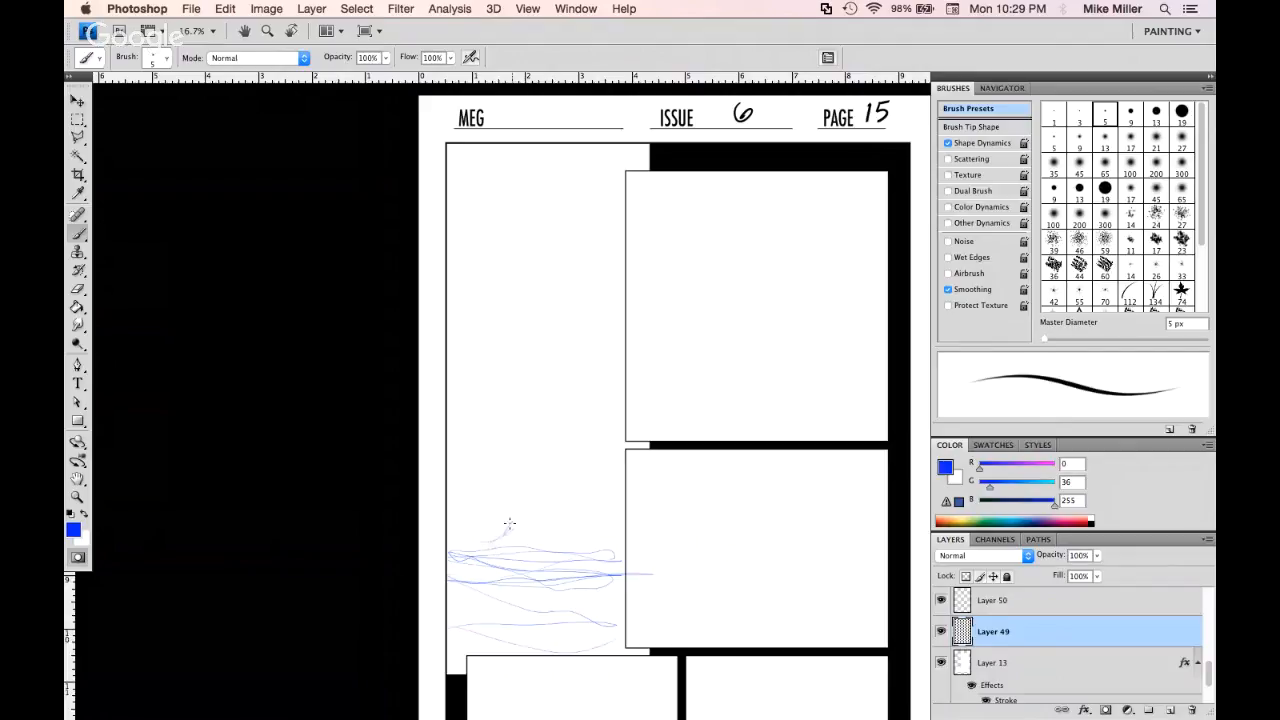
Sketch a tall fountain of water rising from the surface to the panel's top edge, with spray bursting on its left side
mouse_move(506, 521)
left_mouse_down()
mouse_move(531, 460)
mouse_move(550, 216)
mouse_move(547, 315)
left_mouse_up()
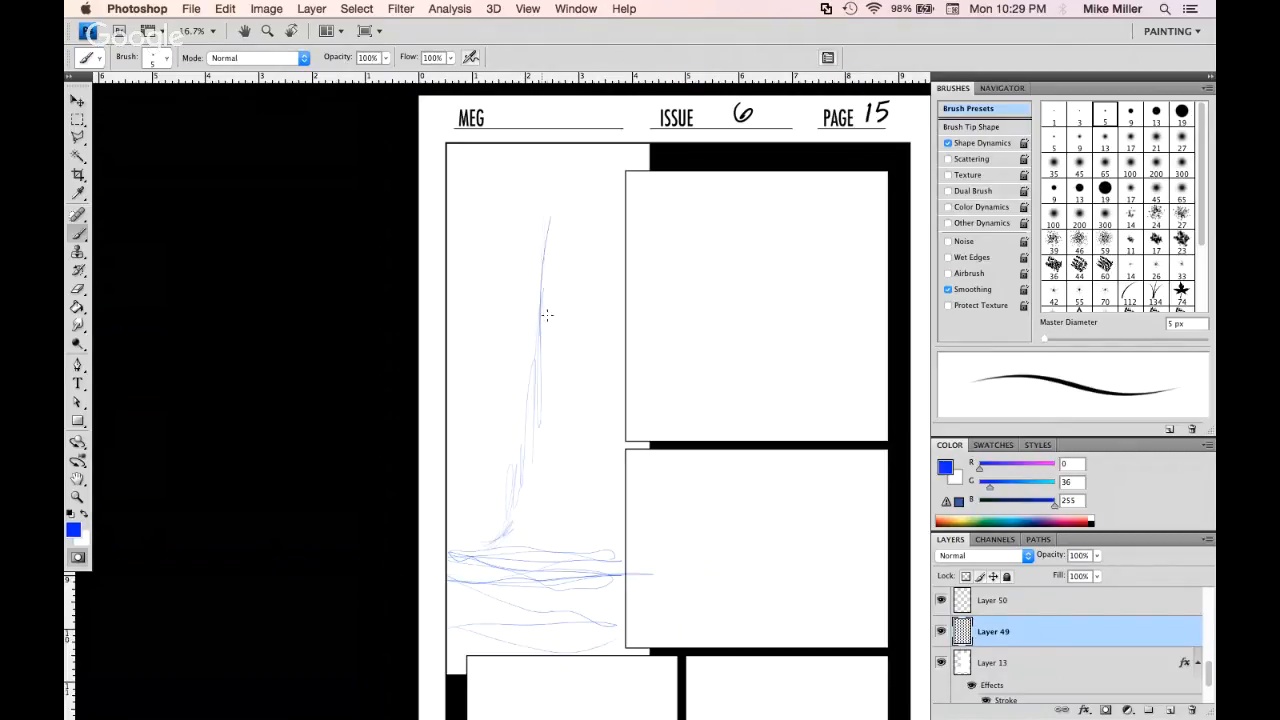
mouse_move(570, 167)
left_mouse_down()
mouse_move(582, 427)
mouse_move(594, 291)
mouse_move(604, 494)
mouse_move(622, 540)
mouse_move(606, 505)
mouse_move(572, 212)
mouse_move(552, 195)
mouse_move(512, 534)
left_mouse_up()
left_click_drag(508, 538, 515, 452)
mouse_move(492, 519)
left_mouse_down()
mouse_move(508, 454)
mouse_move(509, 468)
mouse_move(477, 456)
mouse_move(510, 455)
mouse_move(479, 461)
mouse_move(506, 459)
mouse_move(472, 480)
mouse_move(498, 461)
mouse_move(461, 466)
mouse_move(495, 453)
mouse_move(481, 453)
mouse_move(513, 466)
mouse_move(494, 451)
mouse_move(505, 448)
mouse_move(472, 488)
mouse_move(493, 496)
mouse_move(506, 524)
left_mouse_up()
mouse_move(488, 463)
left_mouse_down()
mouse_move(449, 449)
mouse_move(501, 466)
mouse_move(450, 464)
mouse_move(479, 450)
mouse_move(459, 430)
mouse_move(491, 471)
mouse_move(509, 416)
mouse_move(479, 403)
mouse_move(507, 409)
mouse_move(520, 347)
mouse_move(487, 383)
left_mouse_up()
left_click_drag(517, 433, 509, 455)
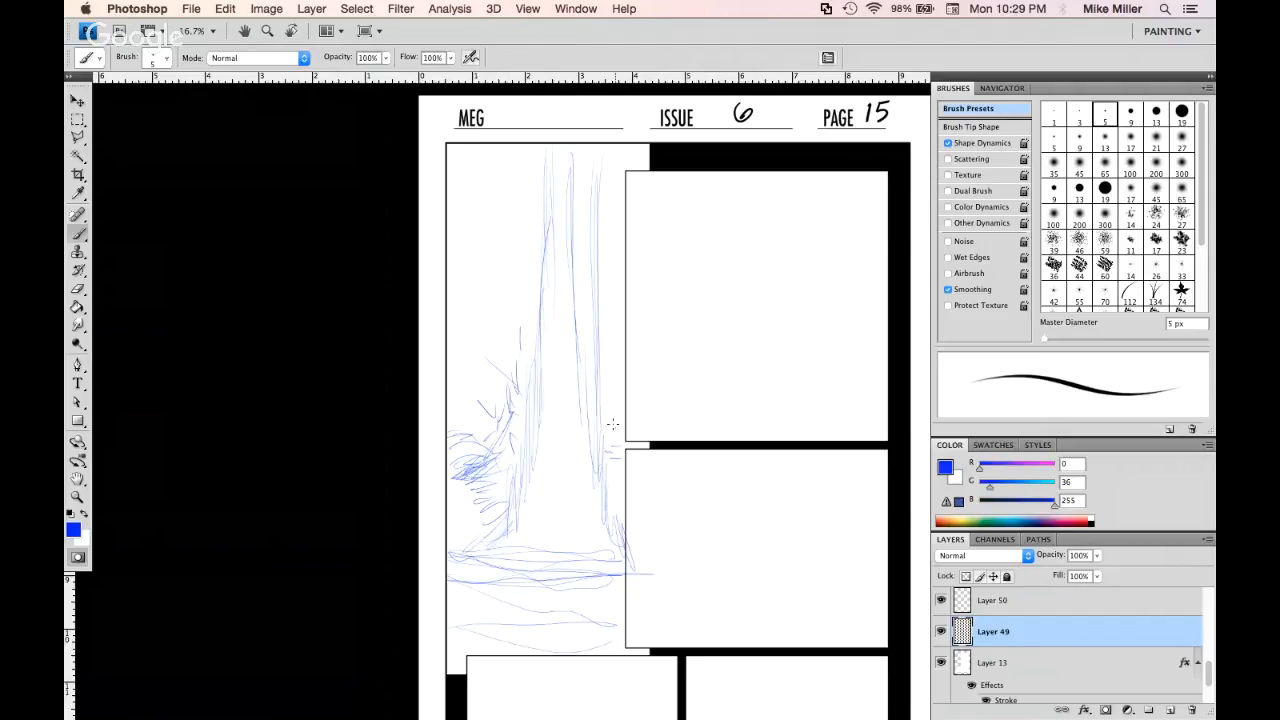
Add spray strokes on both sides of the fountain and letter BOOM vertically inside the water column
left_click_drag(608, 402, 616, 424)
left_click_drag(614, 454, 617, 480)
left_click_drag(490, 513, 462, 522)
left_click_drag(556, 442, 554, 474)
left_click_drag(558, 413, 556, 395)
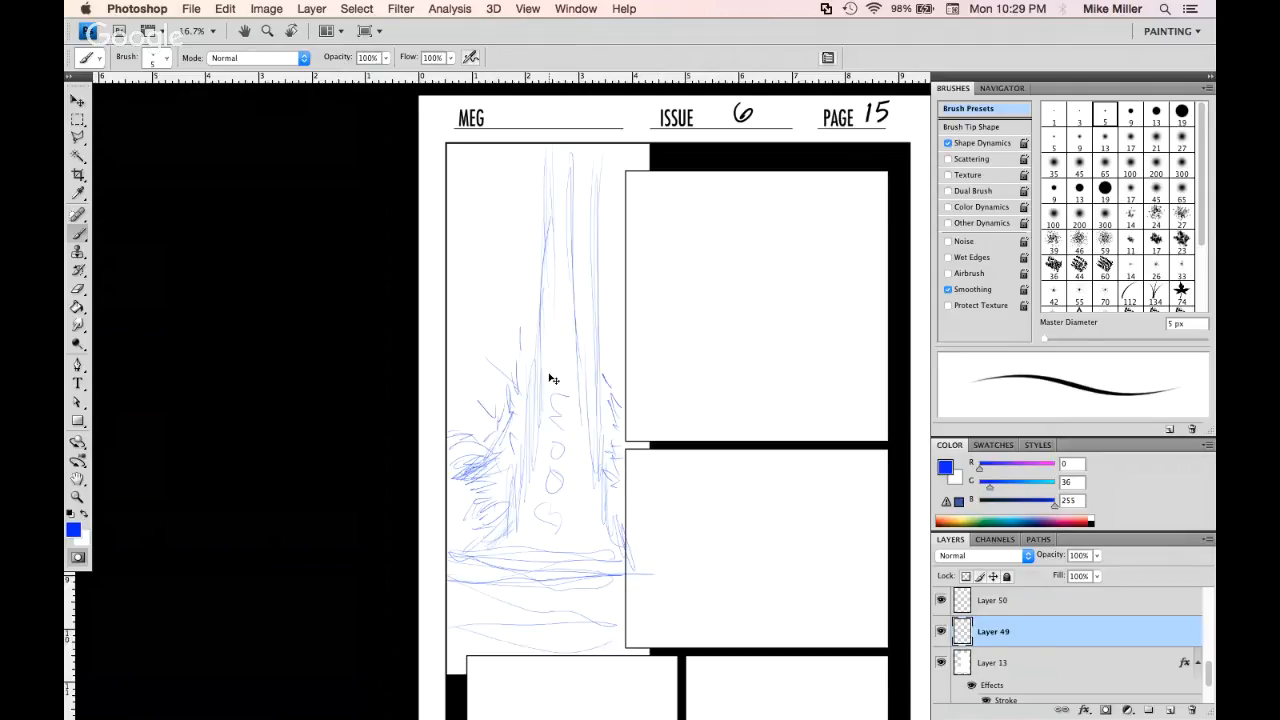
Reread the Page Sixteen script in Acrobat and, back in Photoshop, rough out the MEG's arched body in the upper right panel
key("super+Tab")
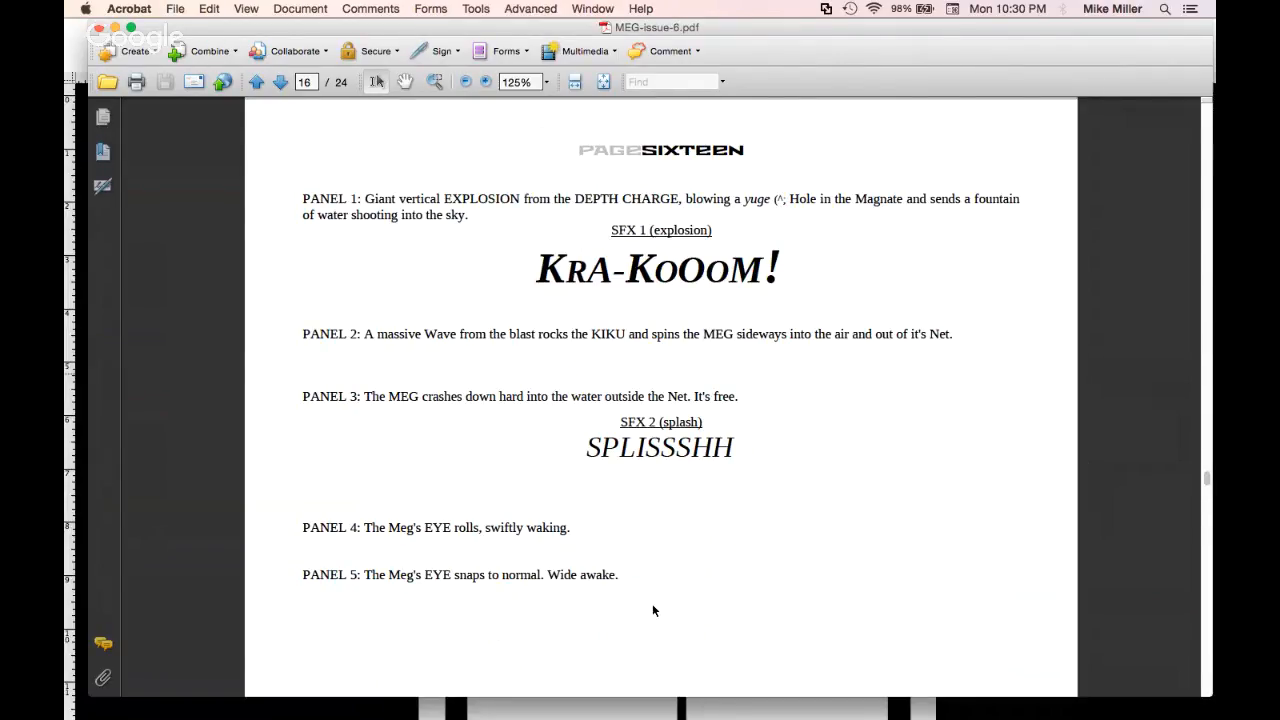
key("super+Tab")
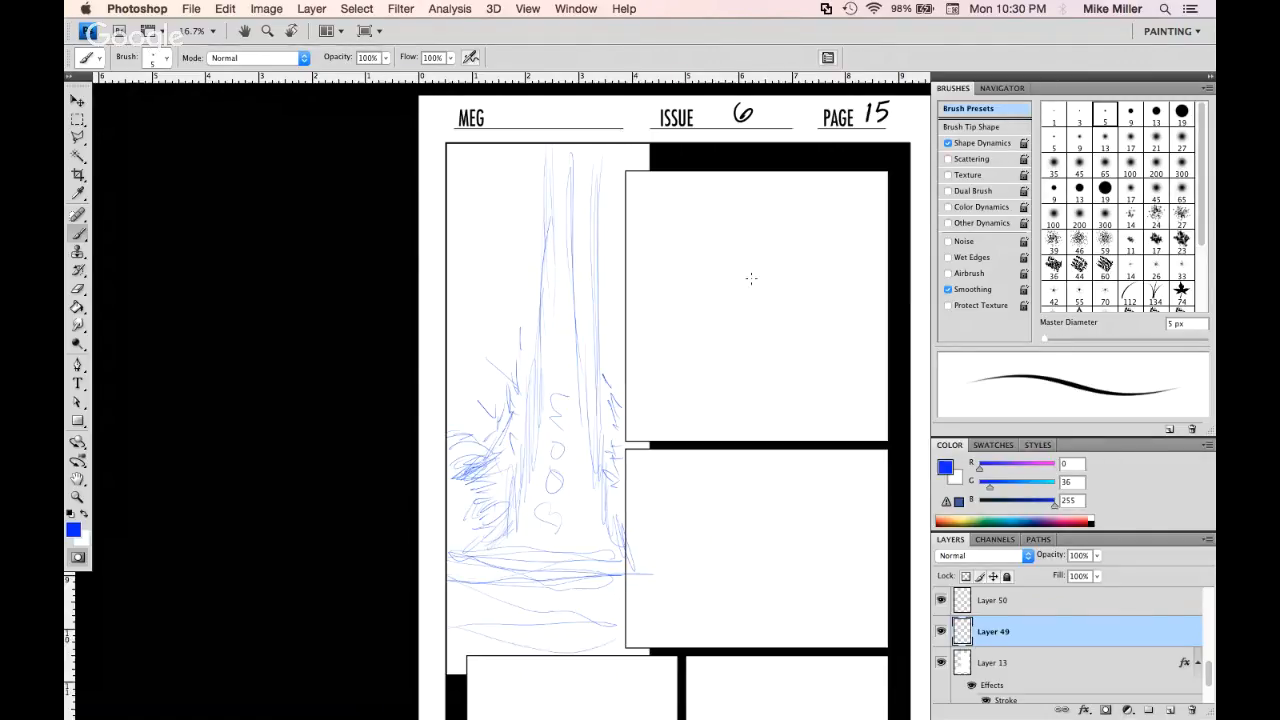
left_click_drag(748, 272, 830, 306)
left_click_drag(808, 243, 849, 300)
mouse_move(724, 243)
left_mouse_down()
mouse_move(680, 331)
mouse_move(733, 234)
mouse_move(838, 320)
left_mouse_up()
left_click_drag(808, 240, 850, 315)
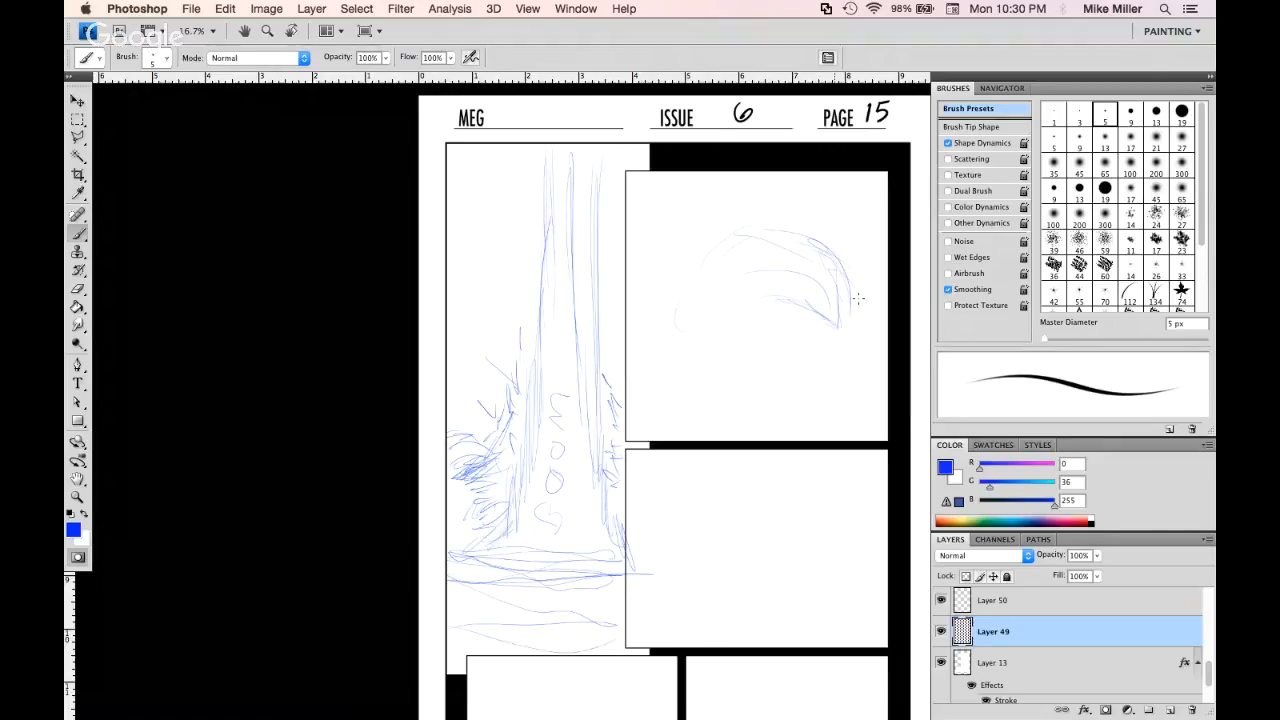
mouse_move(857, 292)
left_mouse_down()
mouse_move(847, 278)
mouse_move(839, 326)
left_mouse_up()
mouse_move(736, 227)
left_mouse_down()
mouse_move(832, 236)
mouse_move(854, 281)
left_mouse_up()
left_click_drag(760, 299, 713, 250)
mouse_move(693, 311)
left_mouse_down()
mouse_move(680, 346)
mouse_move(678, 307)
mouse_move(666, 342)
left_mouse_up()
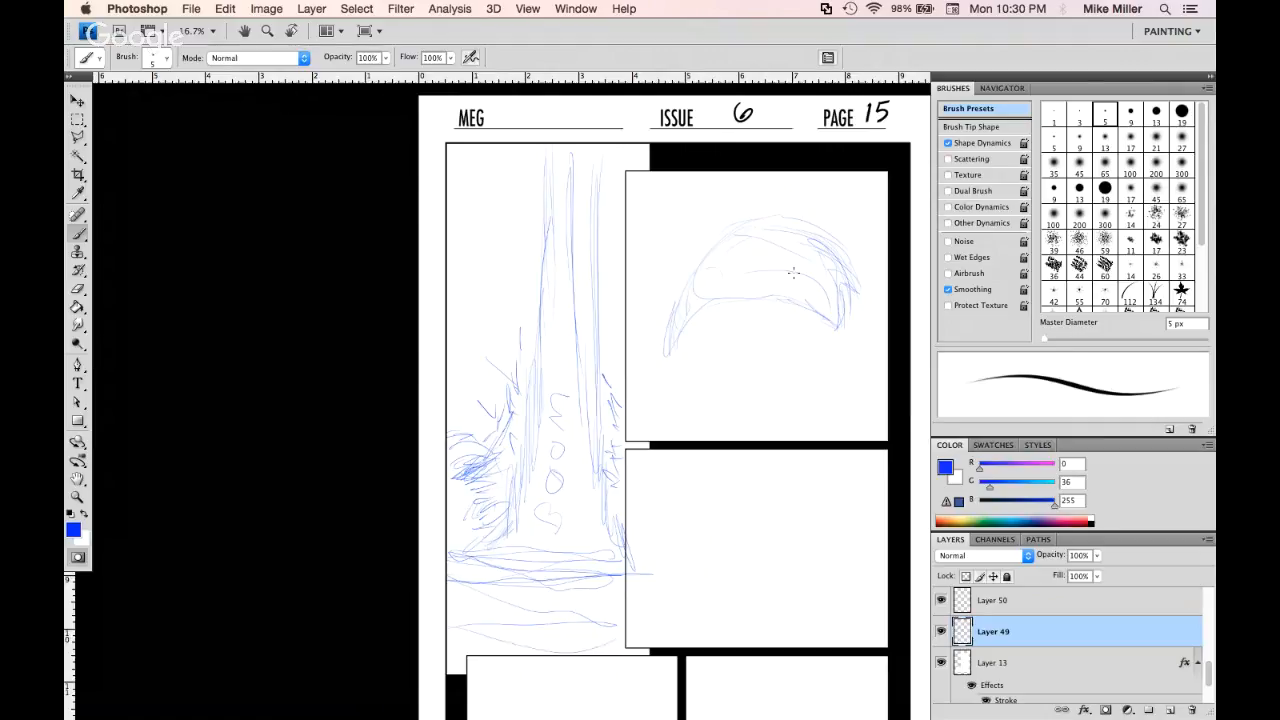
Sketch the MEG's upper back and tail, with sweeping wave lines crossing behind and below its body
left_click_drag(788, 208, 840, 246)
mouse_move(708, 224)
left_mouse_down()
mouse_move(763, 224)
mouse_move(722, 236)
mouse_move(674, 276)
left_mouse_up()
mouse_move(656, 323)
left_mouse_down()
mouse_move(736, 292)
mouse_move(714, 352)
mouse_move(798, 390)
left_mouse_up()
mouse_move(660, 345)
left_mouse_down()
mouse_move(844, 333)
mouse_move(838, 382)
mouse_move(880, 398)
left_mouse_up()
mouse_move(632, 242)
left_mouse_down()
mouse_move(688, 233)
mouse_move(696, 290)
left_mouse_up()
left_click_drag(768, 322, 803, 352)
left_click_drag(640, 337, 732, 364)
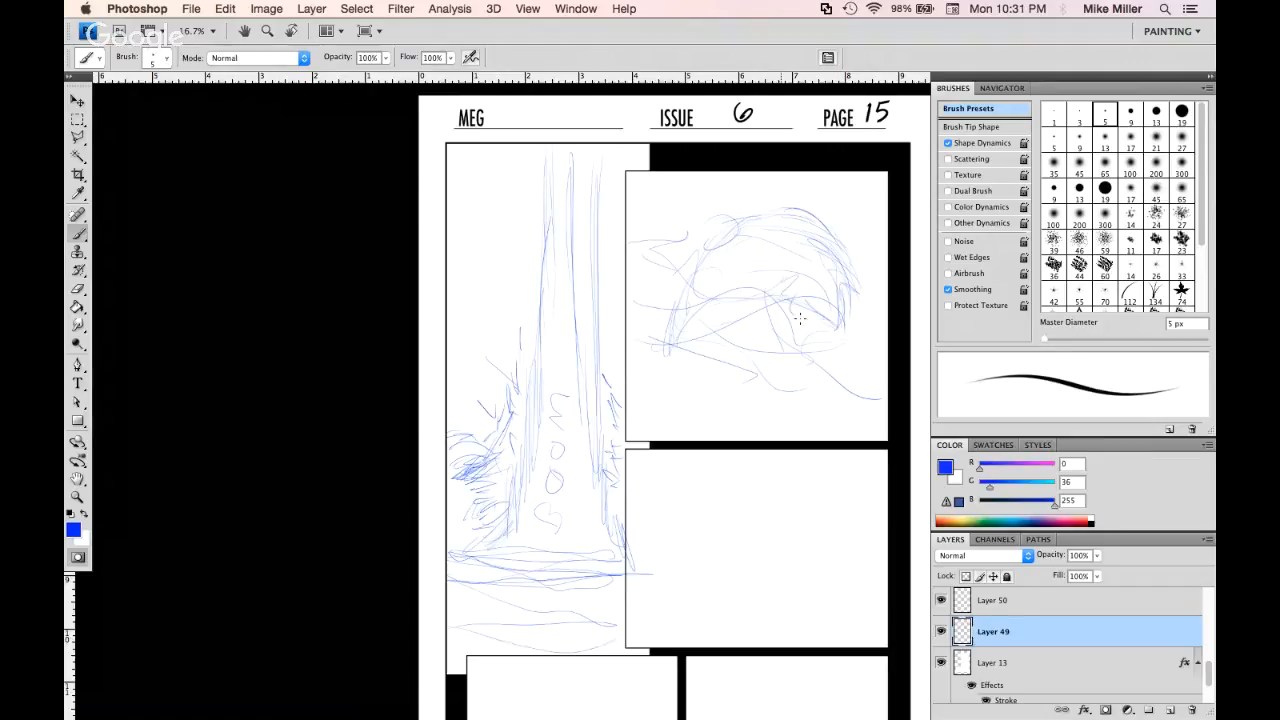
mouse_move(820, 336)
left_mouse_down()
mouse_move(862, 336)
mouse_move(860, 367)
mouse_move(838, 334)
mouse_move(884, 376)
left_mouse_up()
Switch to Chrome to check the Google Hangouts broadcast window and return to Photoshop
key("super+Tab")
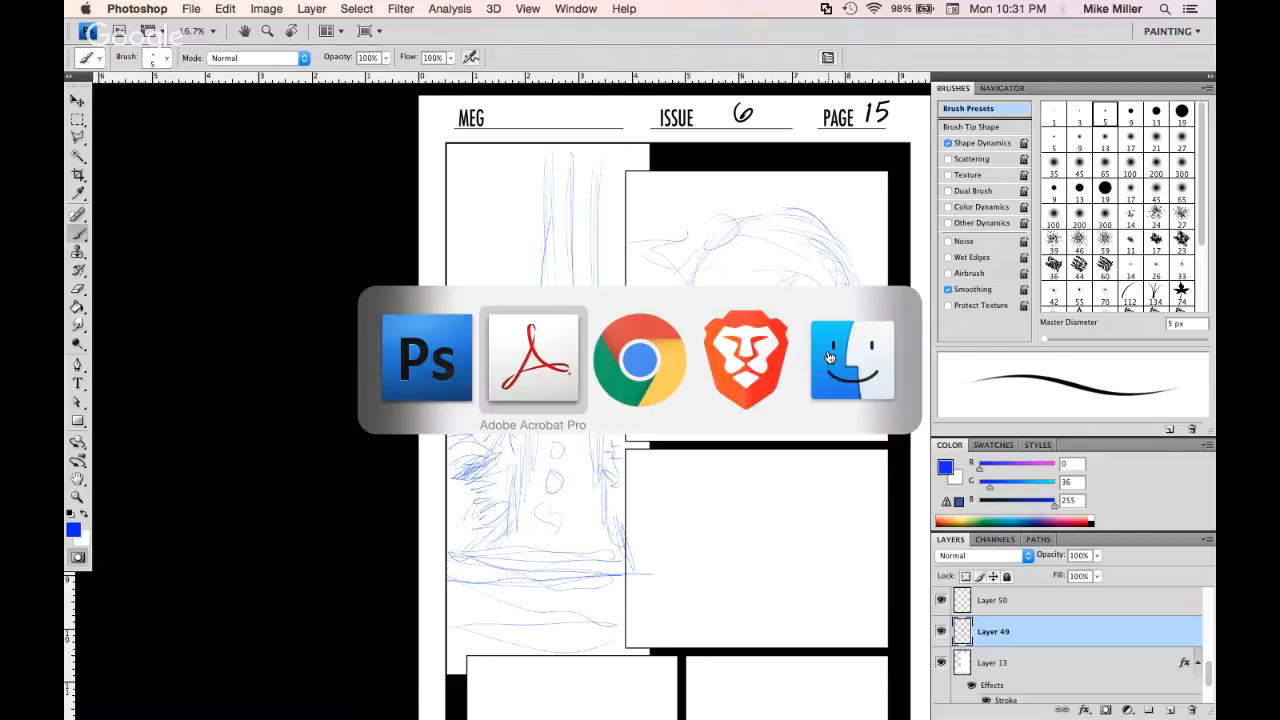
key("super+Tab")
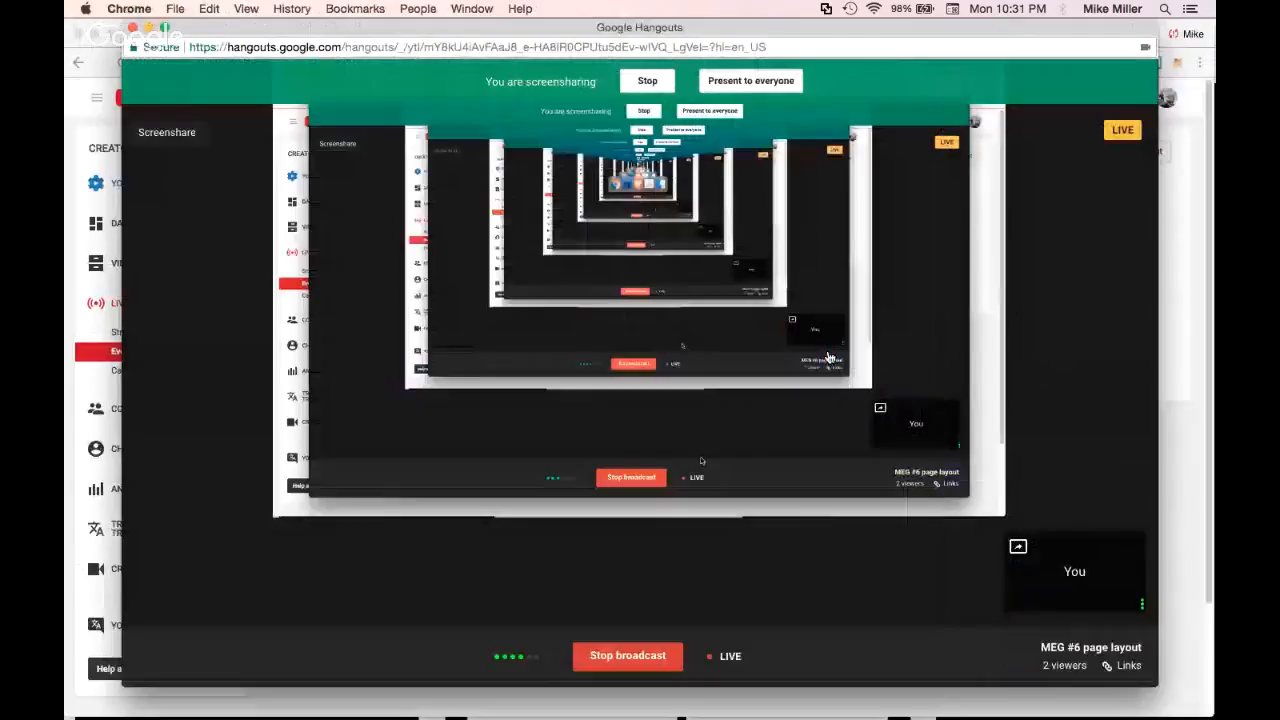
key("super+Tab")
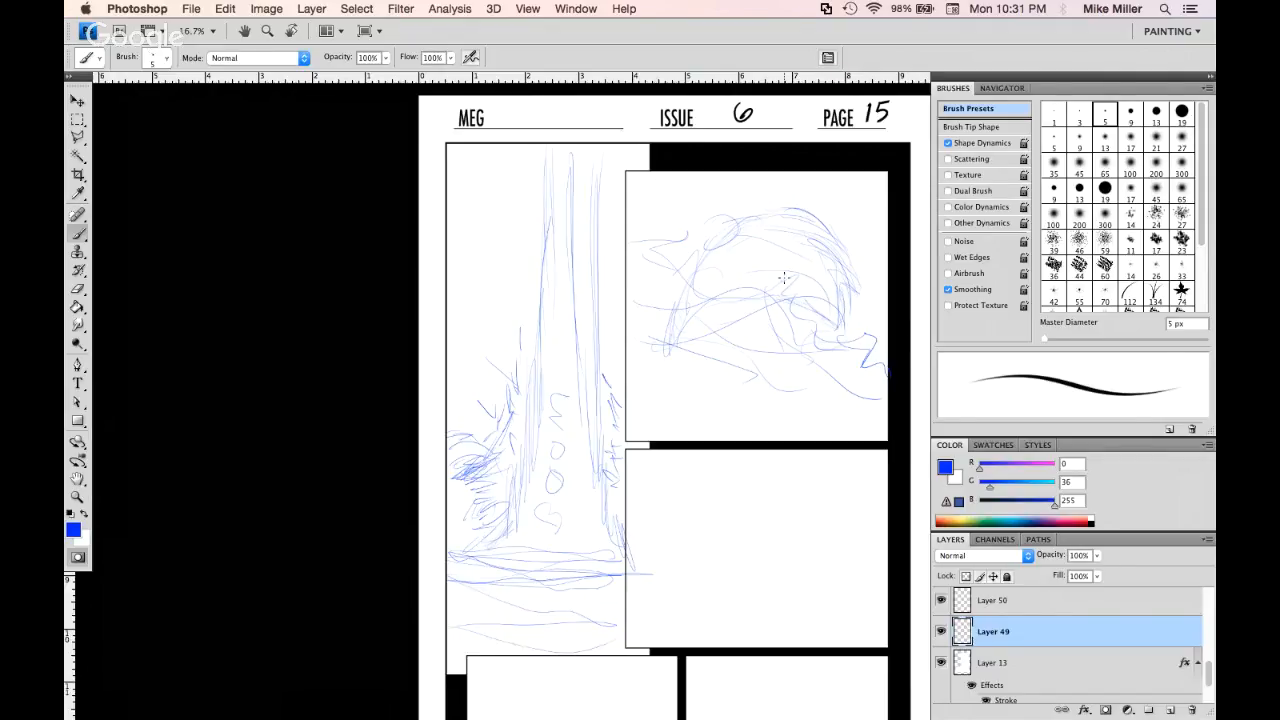
Refine the MEG sketch with belly and head lines, an eye, a pointed dorsal fin and bolder back and tail contours
mouse_move(758, 270)
left_mouse_down()
mouse_move(698, 300)
mouse_move(714, 279)
mouse_move(708, 295)
mouse_move(763, 263)
left_mouse_up()
left_click_drag(829, 286, 829, 290)
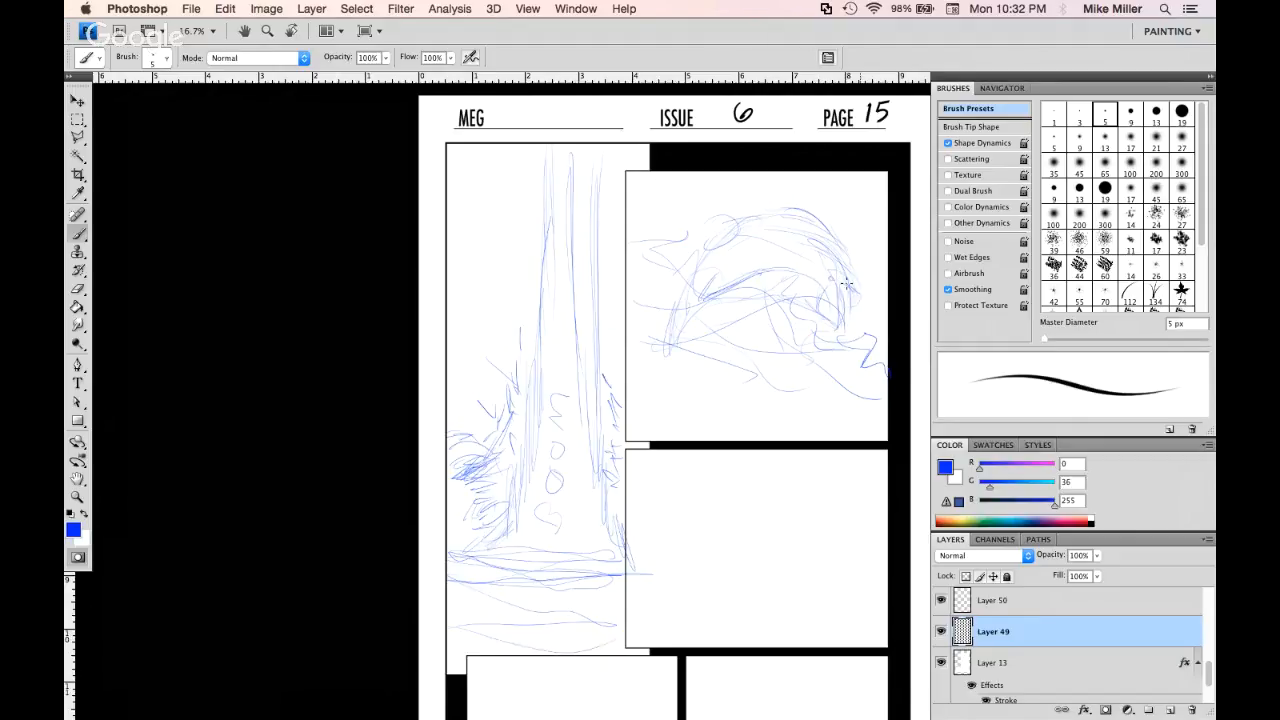
mouse_move(853, 290)
left_mouse_down()
mouse_move(840, 296)
mouse_move(846, 322)
mouse_move(828, 318)
mouse_move(839, 329)
left_mouse_up()
mouse_move(814, 220)
left_mouse_down()
mouse_move(782, 172)
mouse_move(765, 212)
mouse_move(773, 170)
mouse_move(822, 232)
mouse_move(820, 214)
left_mouse_up()
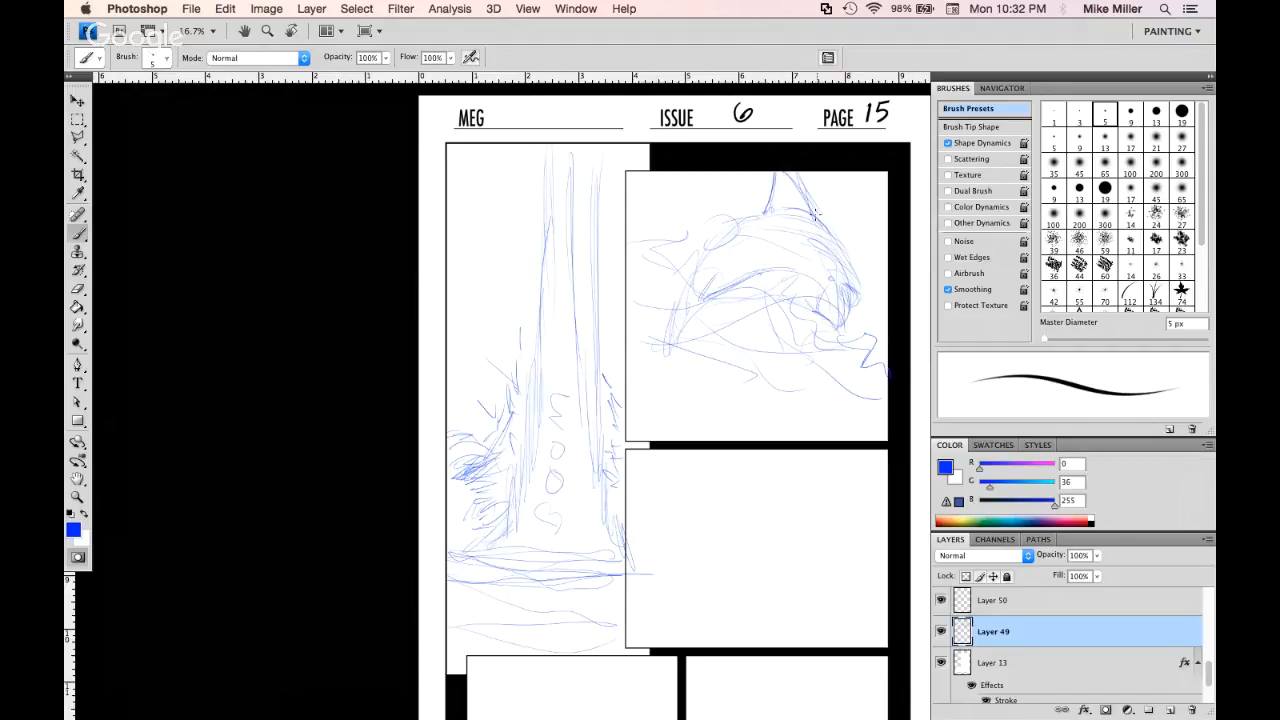
mouse_move(718, 232)
left_mouse_down()
mouse_move(673, 316)
mouse_move(674, 302)
mouse_move(678, 345)
left_mouse_up()
left_click_drag(750, 280, 764, 268)
mouse_move(690, 318)
left_mouse_down()
mouse_move(724, 276)
mouse_move(762, 262)
mouse_move(766, 212)
mouse_move(756, 236)
mouse_move(816, 236)
mouse_move(812, 250)
left_mouse_up()
left_click_drag(733, 222, 739, 212)
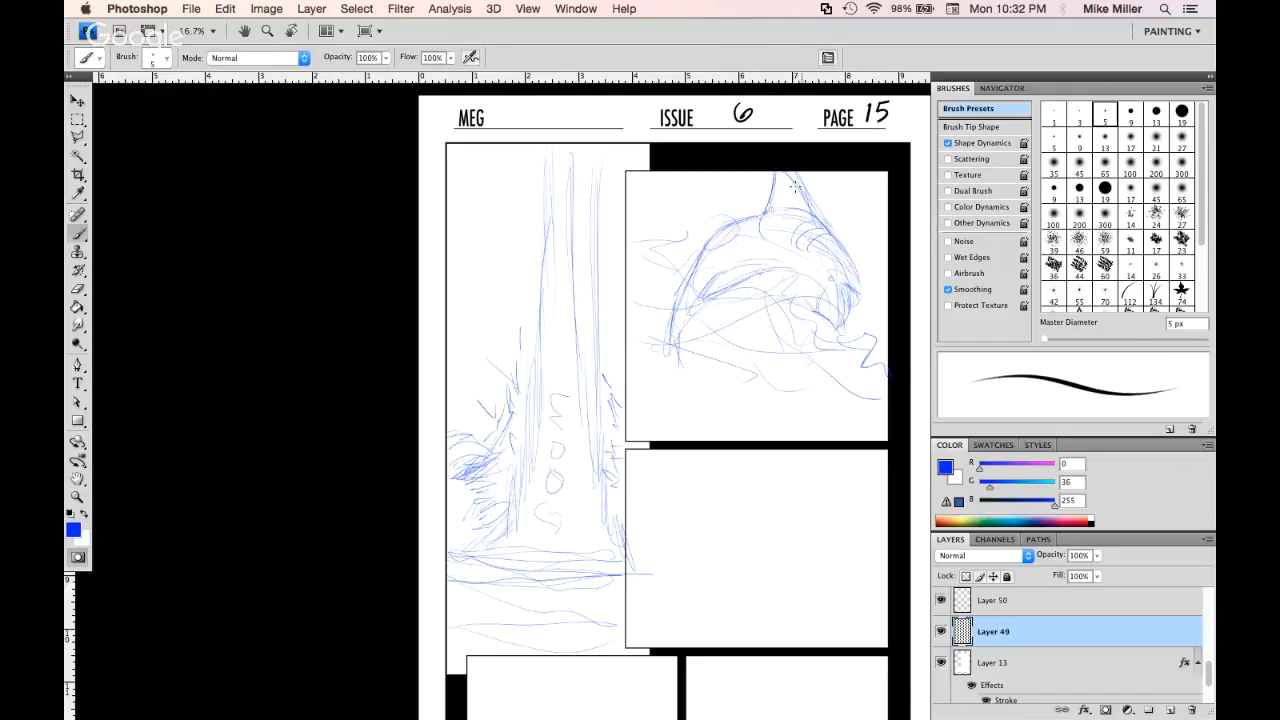
Sketch curling wave and spray lines behind the MEG's back and tail and around its mouth in the upper right panel
mouse_move(752, 224)
left_mouse_down()
mouse_move(707, 228)
mouse_move(679, 256)
mouse_move(698, 250)
mouse_move(704, 268)
mouse_move(734, 247)
mouse_move(723, 254)
mouse_move(729, 229)
mouse_move(846, 248)
left_mouse_up()
mouse_move(768, 198)
left_mouse_down()
mouse_move(630, 191)
mouse_move(744, 186)
mouse_move(640, 236)
left_mouse_up()
mouse_move(648, 188)
left_mouse_down()
mouse_move(636, 225)
mouse_move(641, 214)
mouse_move(618, 212)
mouse_move(628, 231)
mouse_move(656, 194)
mouse_move(661, 227)
left_mouse_up()
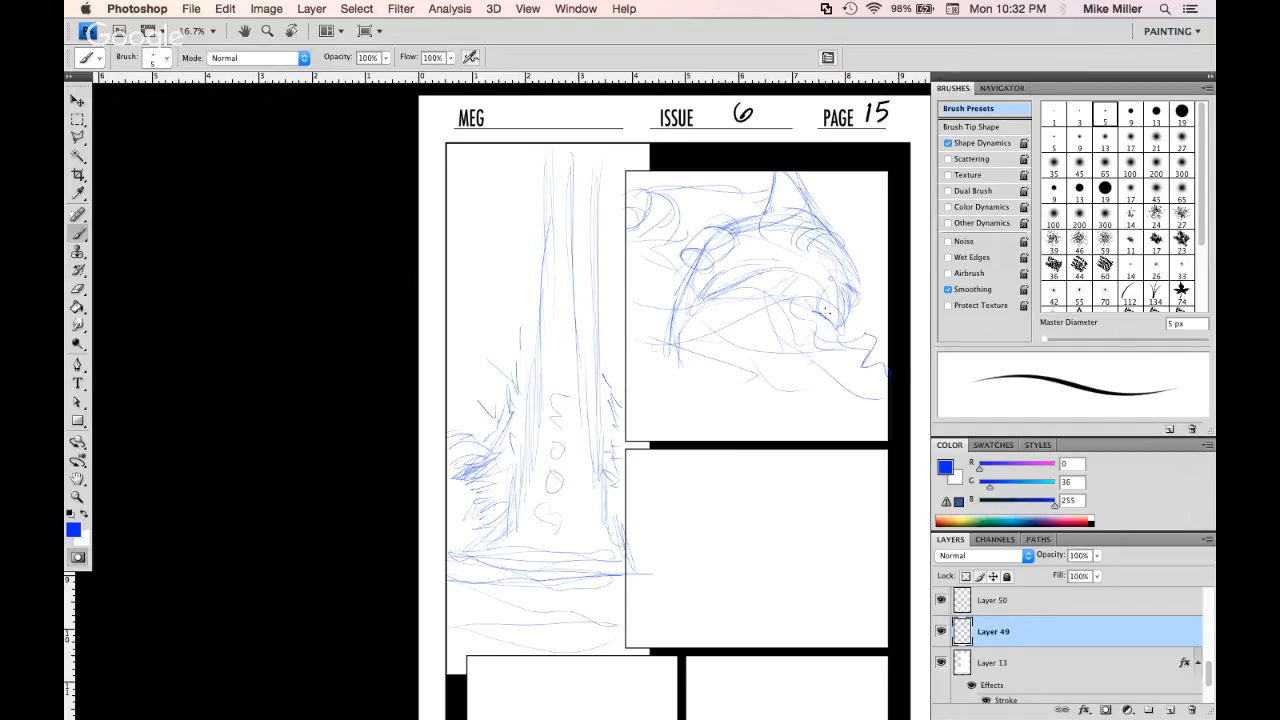
mouse_move(774, 289)
left_mouse_down()
mouse_move(732, 291)
mouse_move(795, 299)
mouse_move(814, 334)
mouse_move(894, 327)
left_mouse_up()
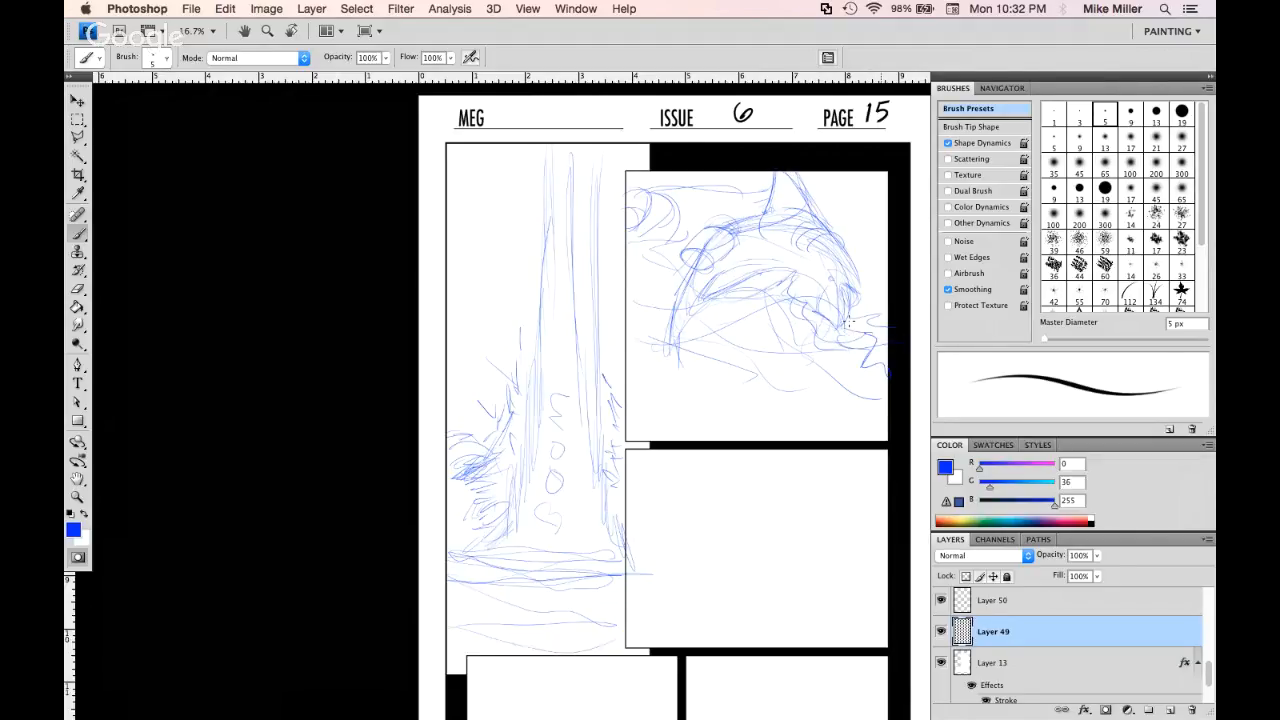
left_click_drag(663, 255, 686, 274)
mouse_move(672, 237)
left_mouse_down()
mouse_move(627, 256)
mouse_move(643, 263)
left_mouse_up()
left_click_drag(675, 252, 657, 277)
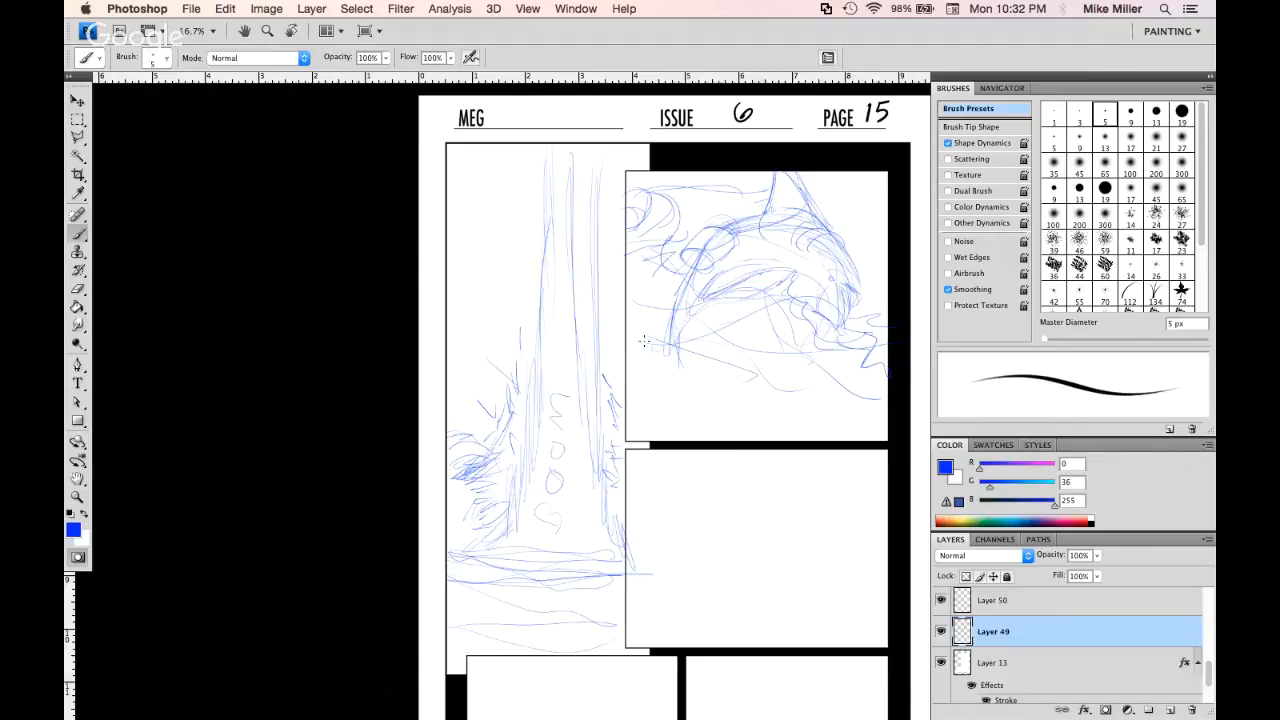
Add sweeping contour and wave lines beneath the MEG's belly and jaw in the upper right panel
mouse_move(643, 341)
left_mouse_down()
mouse_move(726, 348)
mouse_move(747, 372)
mouse_move(794, 378)
mouse_move(782, 410)
mouse_move(800, 415)
mouse_move(782, 384)
left_mouse_up()
left_click_drag(768, 384, 704, 360)
left_click_drag(806, 340, 700, 328)
left_click_drag(852, 314, 845, 329)
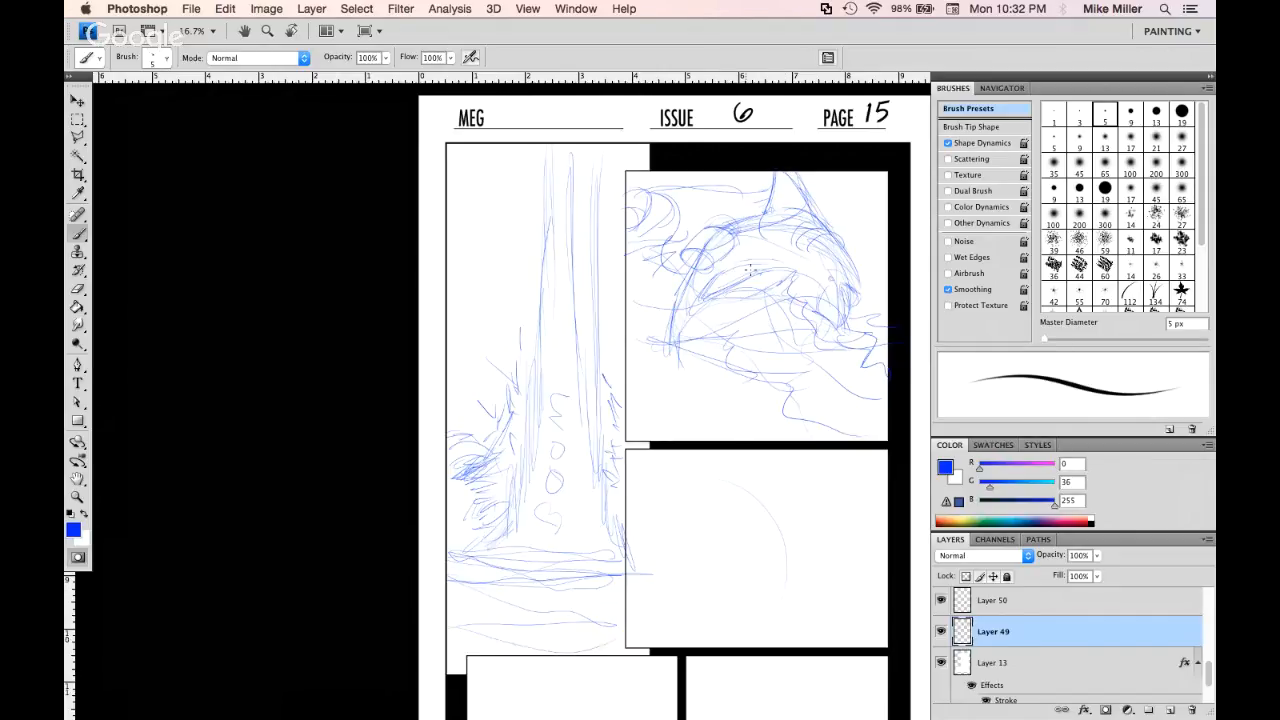
Rough out the MEG's arched body in the middle right panel with curved back, belly and head strokes
left_click_drag(798, 516, 803, 590)
mouse_move(747, 597)
left_mouse_down()
mouse_move(798, 600)
mouse_move(798, 512)
mouse_move(754, 489)
mouse_move(815, 522)
mouse_move(739, 474)
mouse_move(691, 487)
mouse_move(809, 531)
mouse_move(805, 603)
mouse_move(770, 495)
mouse_move(798, 515)
mouse_move(815, 600)
left_mouse_up()
left_click_drag(837, 551, 792, 621)
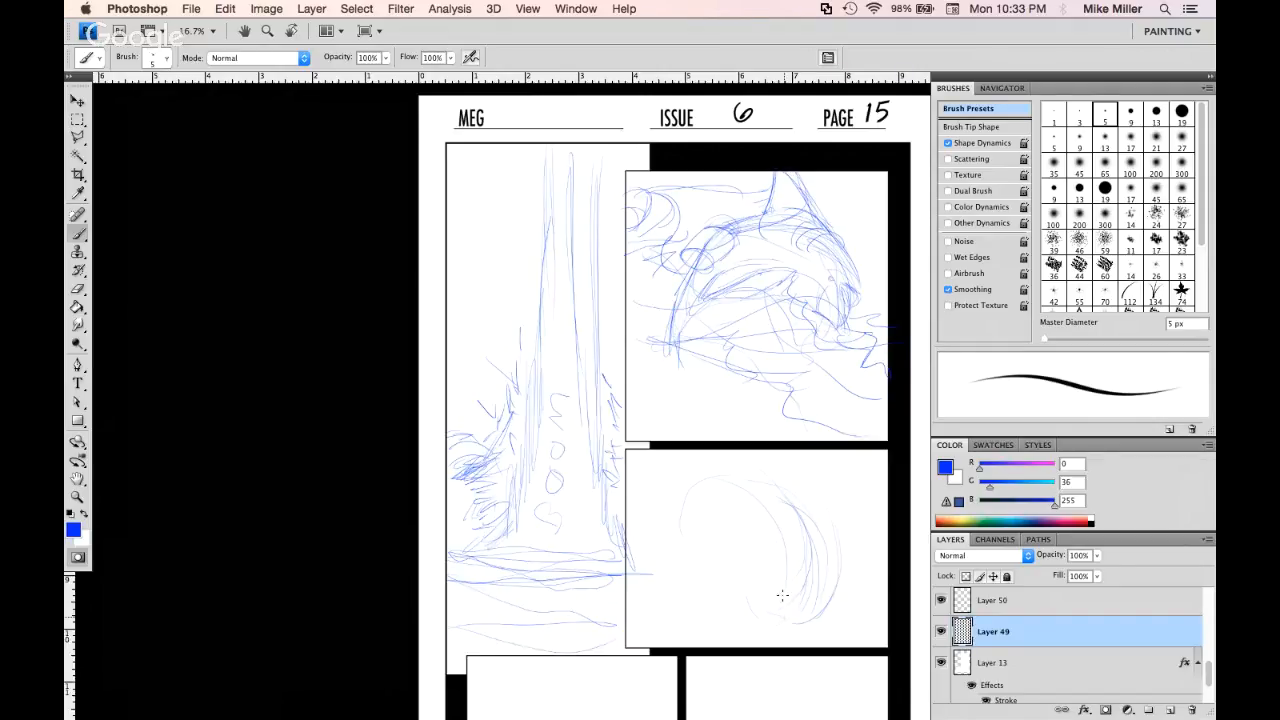
mouse_move(810, 512)
left_mouse_down()
mouse_move(769, 479)
mouse_move(734, 490)
left_mouse_up()
left_click_drag(699, 494, 652, 561)
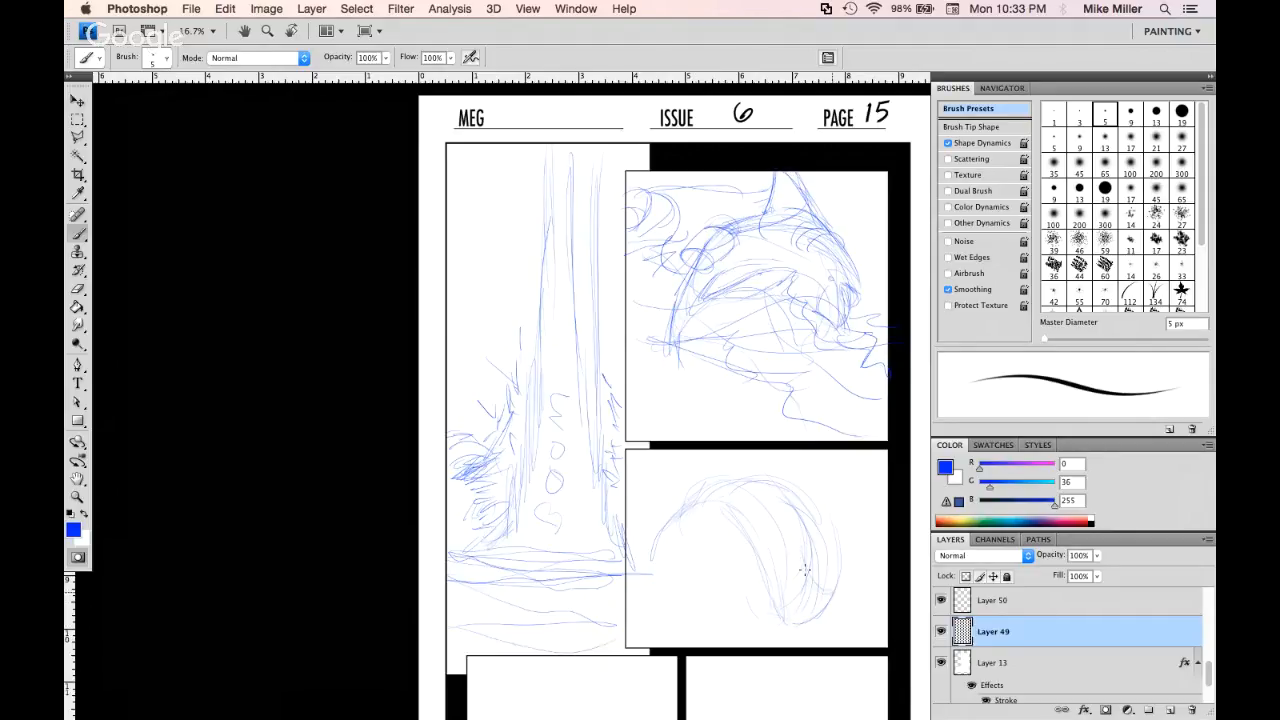
left_click_drag(808, 570, 830, 575)
mouse_move(835, 567)
left_mouse_down()
mouse_move(609, 423)
mouse_move(583, 418)
mouse_move(550, 455)
mouse_move(555, 421)
left_mouse_up()
Switch to the Brave browser and load youtube.com in the Google Hangouts window
key("super+Tab")
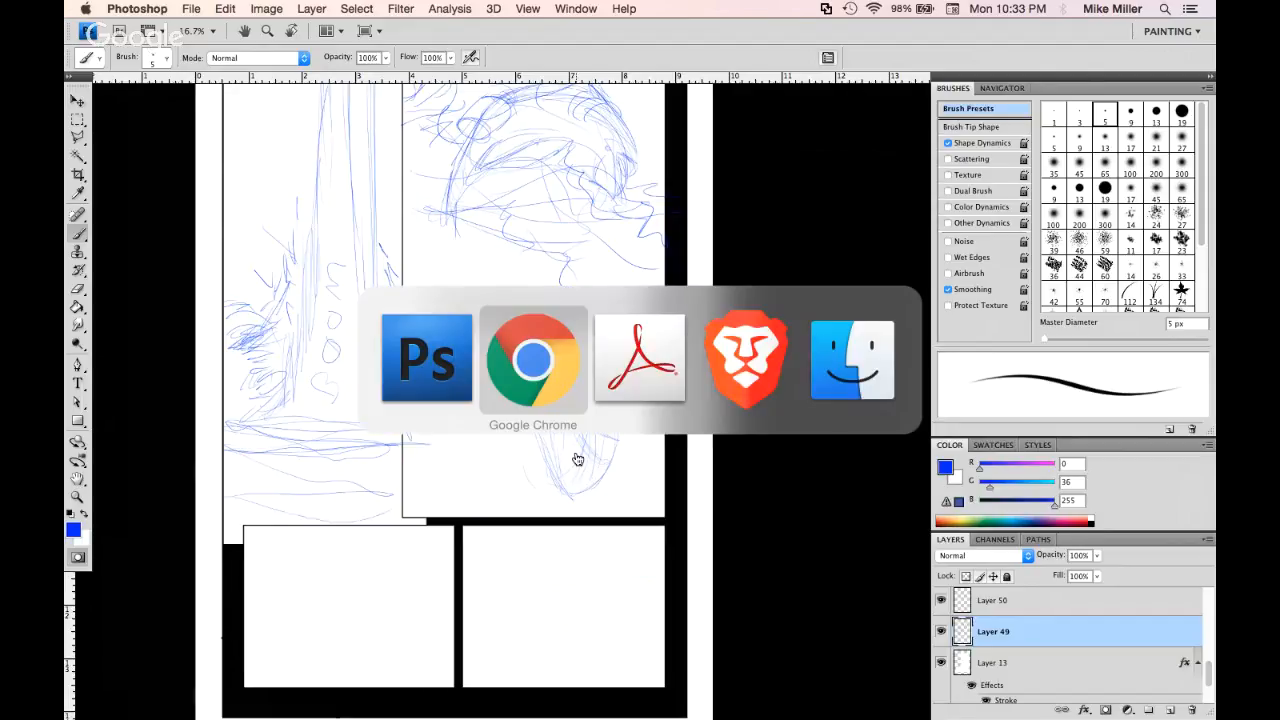
key("super+Tab")
key("super+Tab")
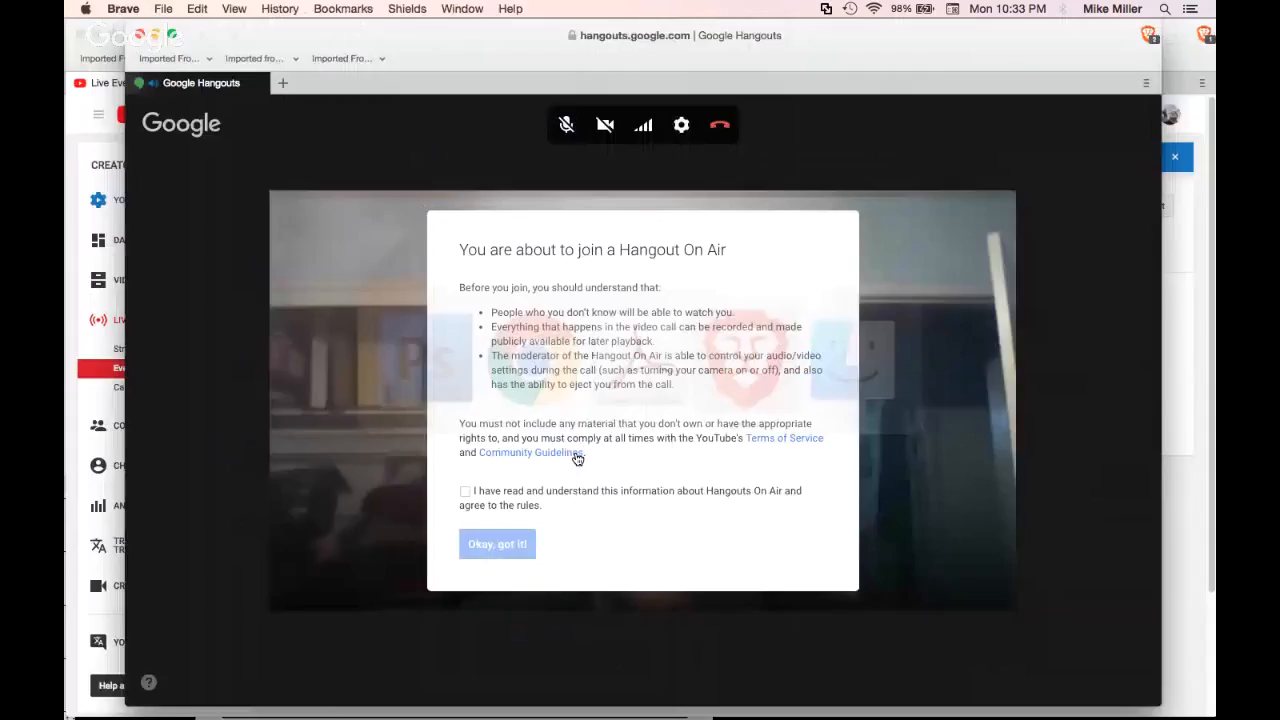
mouse_move(500, 35)
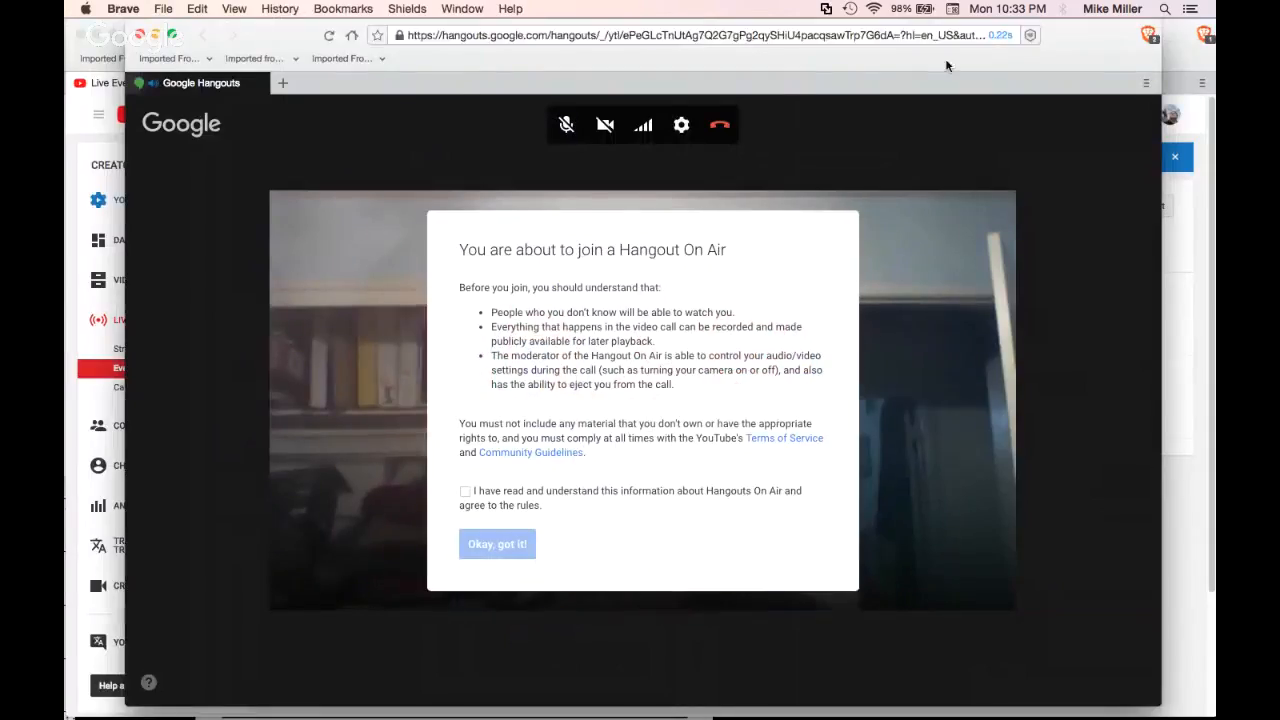
left_click(502, 35)
type("youtube.com/")
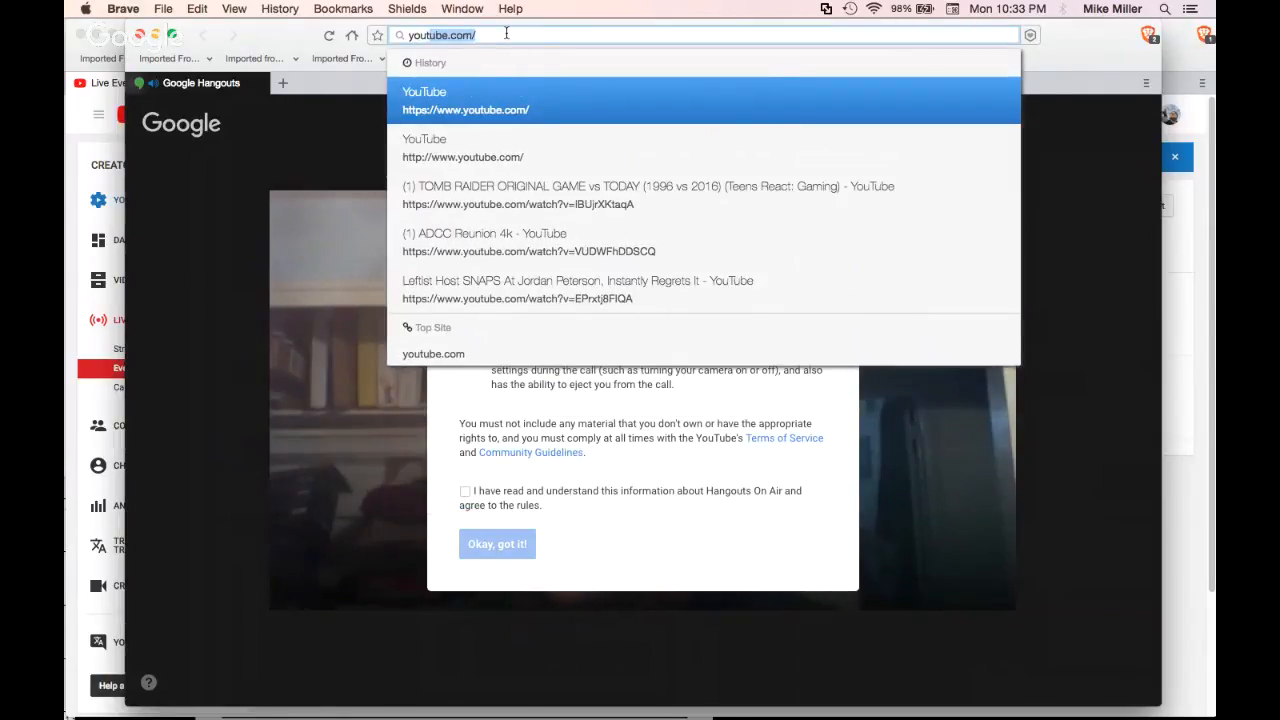
key("Return")
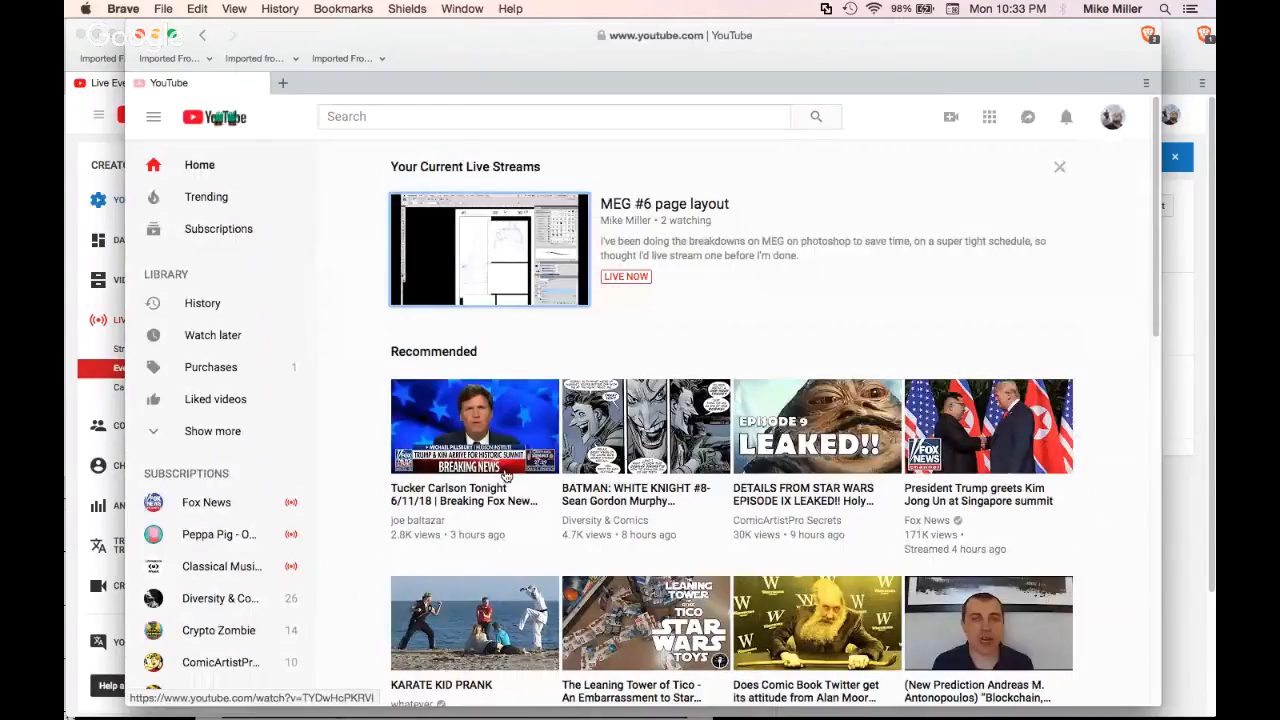
Open the MEG #6 page layout live stream, mute its playback and return to Photoshop
left_click(471, 222)
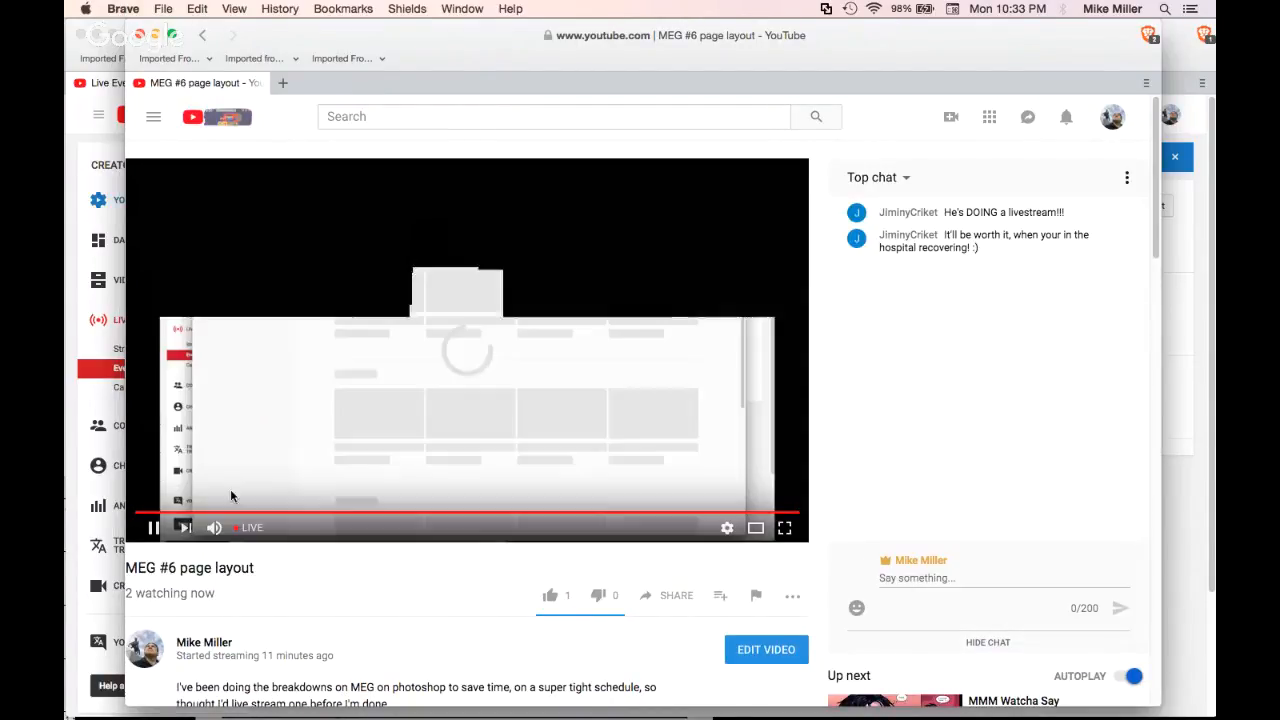
left_click(214, 527)
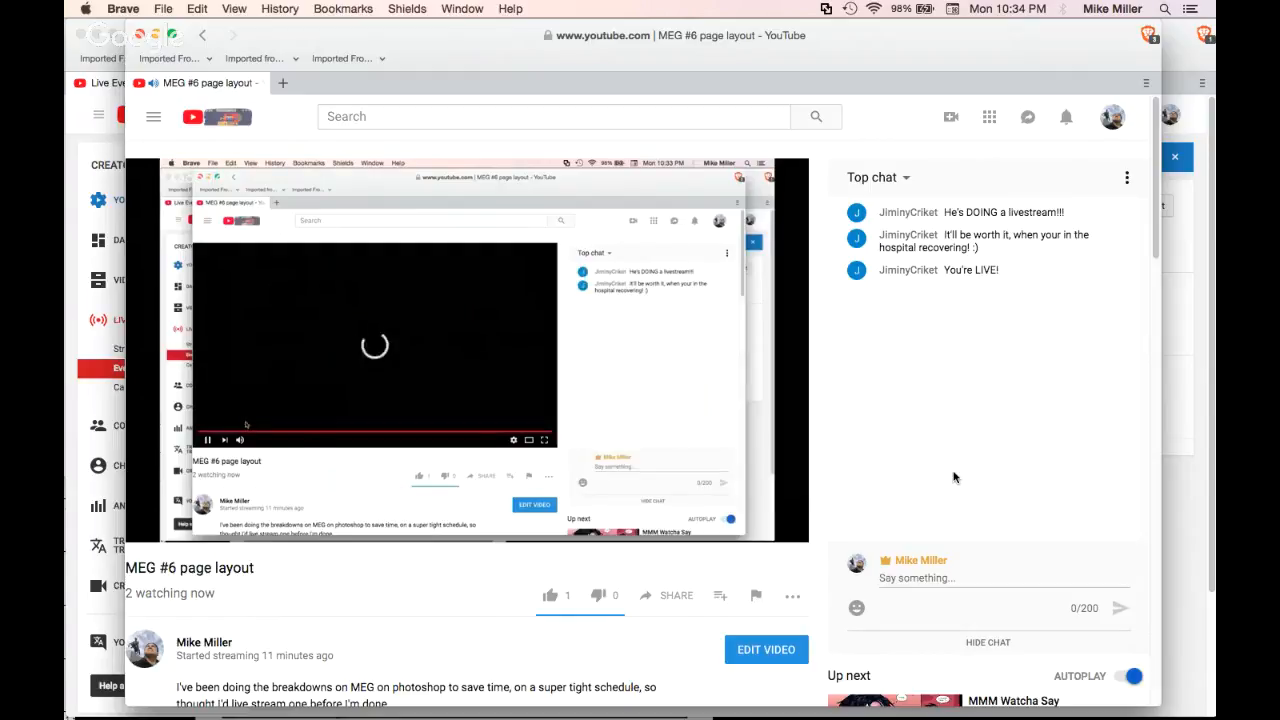
key("super+Tab")
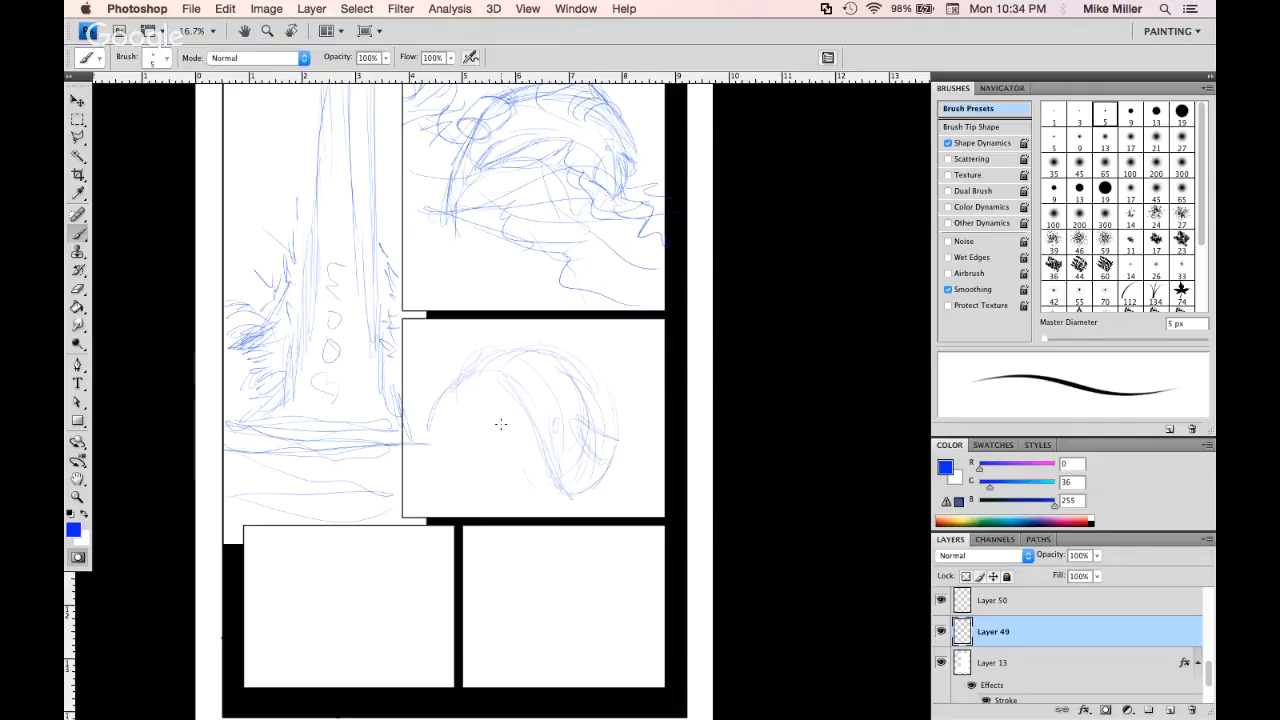
Rotate the middle right panel's MEG sketch by 75.8° and scale it to 95.5% width and 111.4% height
left_click_drag(577, 302, 569, 406)
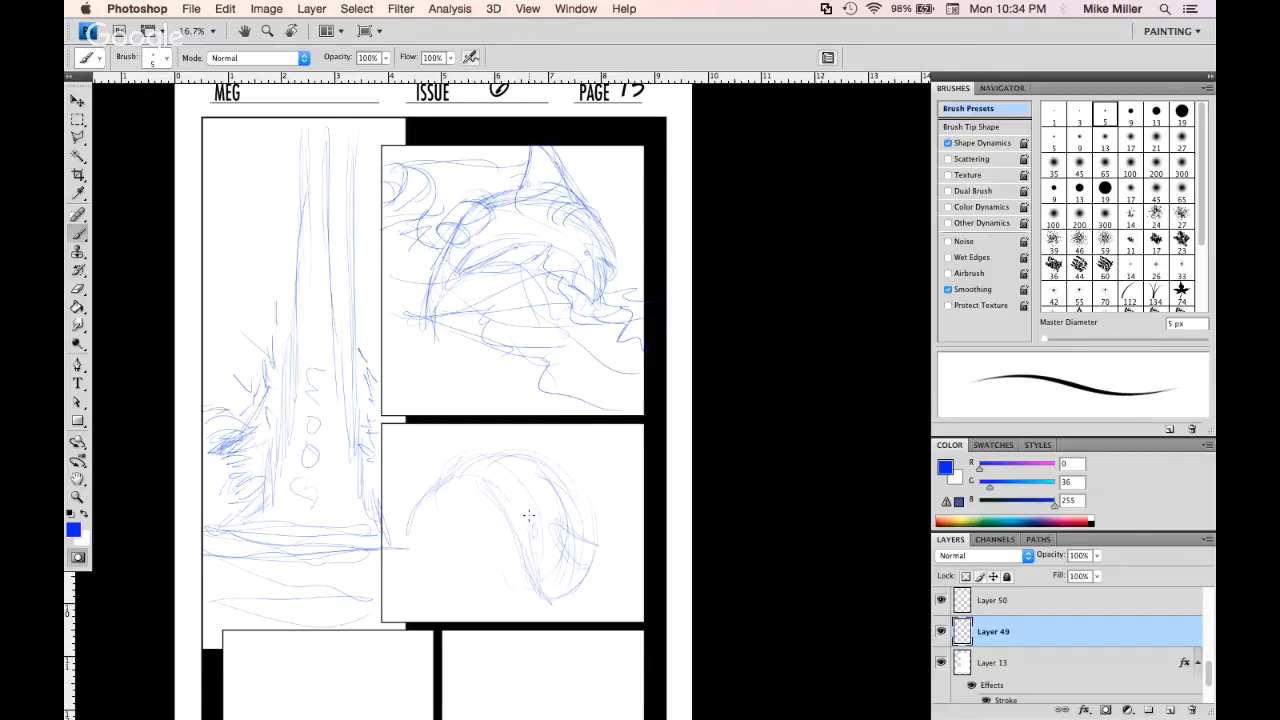
key("m")
left_click_drag(392, 436, 616, 610)
key("ctrl+t")
mouse_move(694, 663)
left_mouse_down()
mouse_move(660, 700)
mouse_move(415, 700)
mouse_move(441, 706)
mouse_move(468, 690)
left_mouse_up()
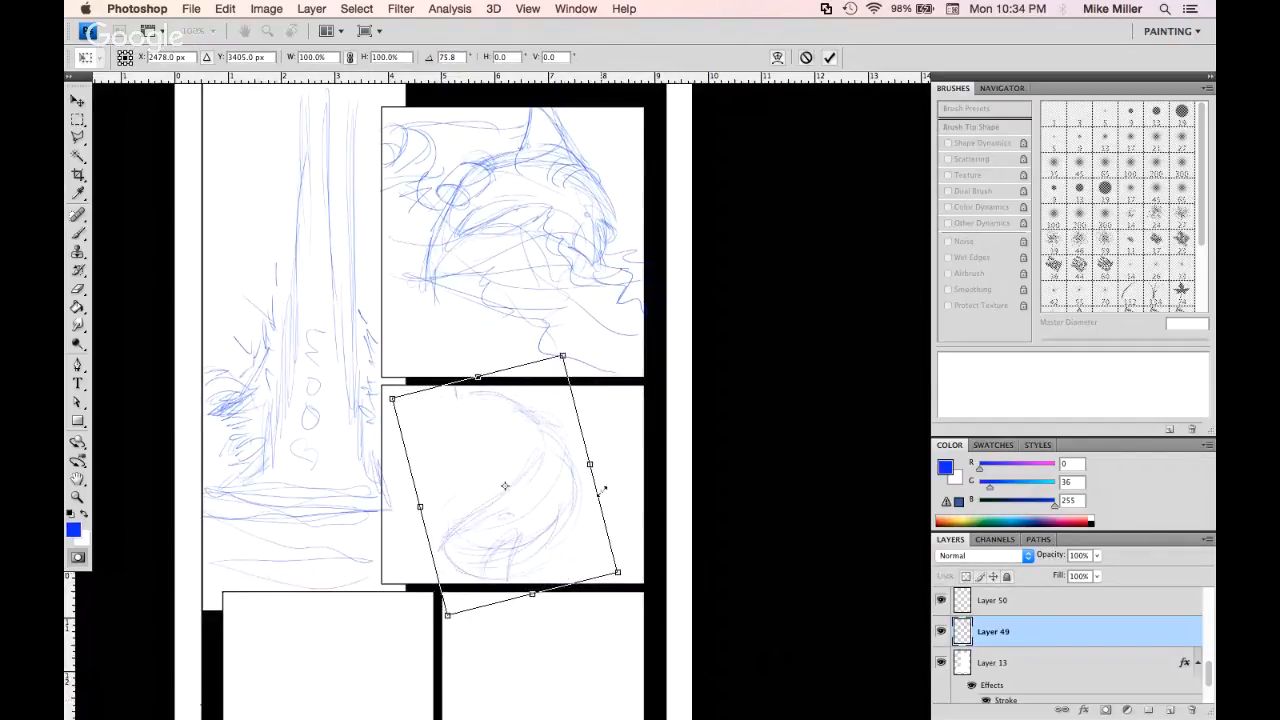
left_click_drag(617, 571, 635, 556)
key("Return")
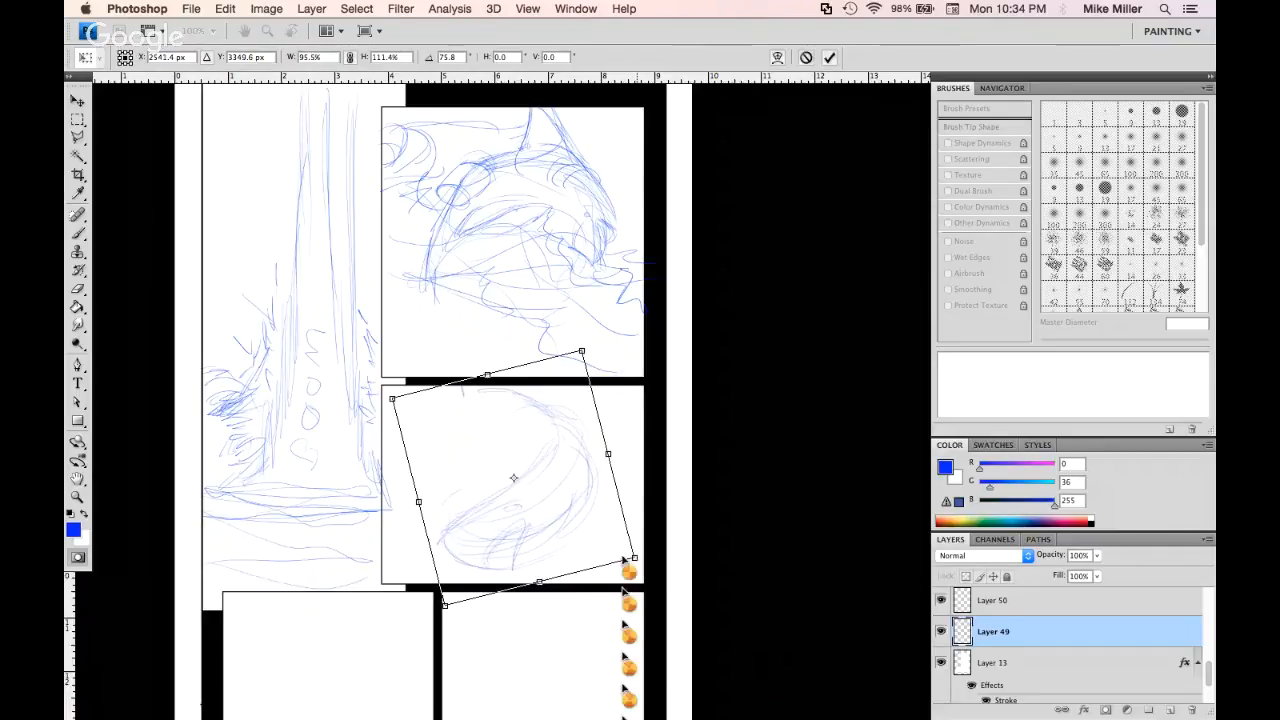
key("m")
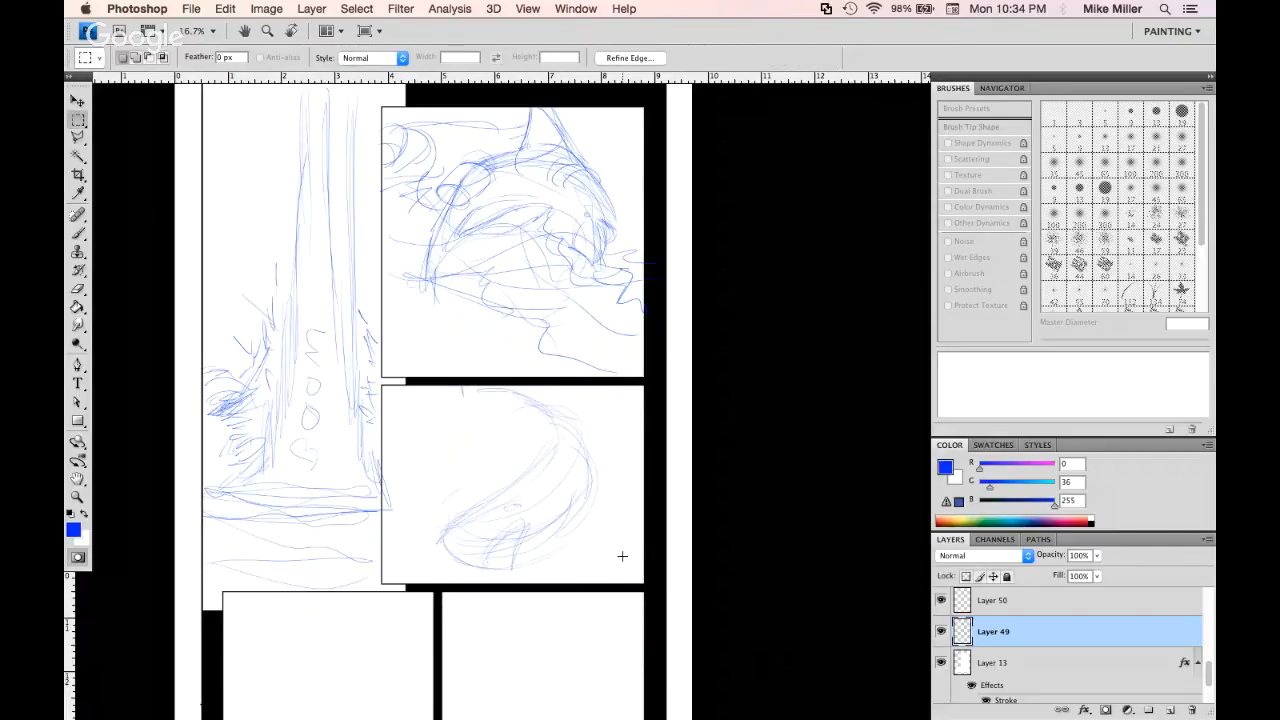
Draw a pointed fin on the rotated MEG and strengthen the outer curve of its body in the middle right panel
left_click_drag(496, 442, 517, 479)
left_click(499, 457)
key("b")
left_click_drag(511, 479, 490, 438)
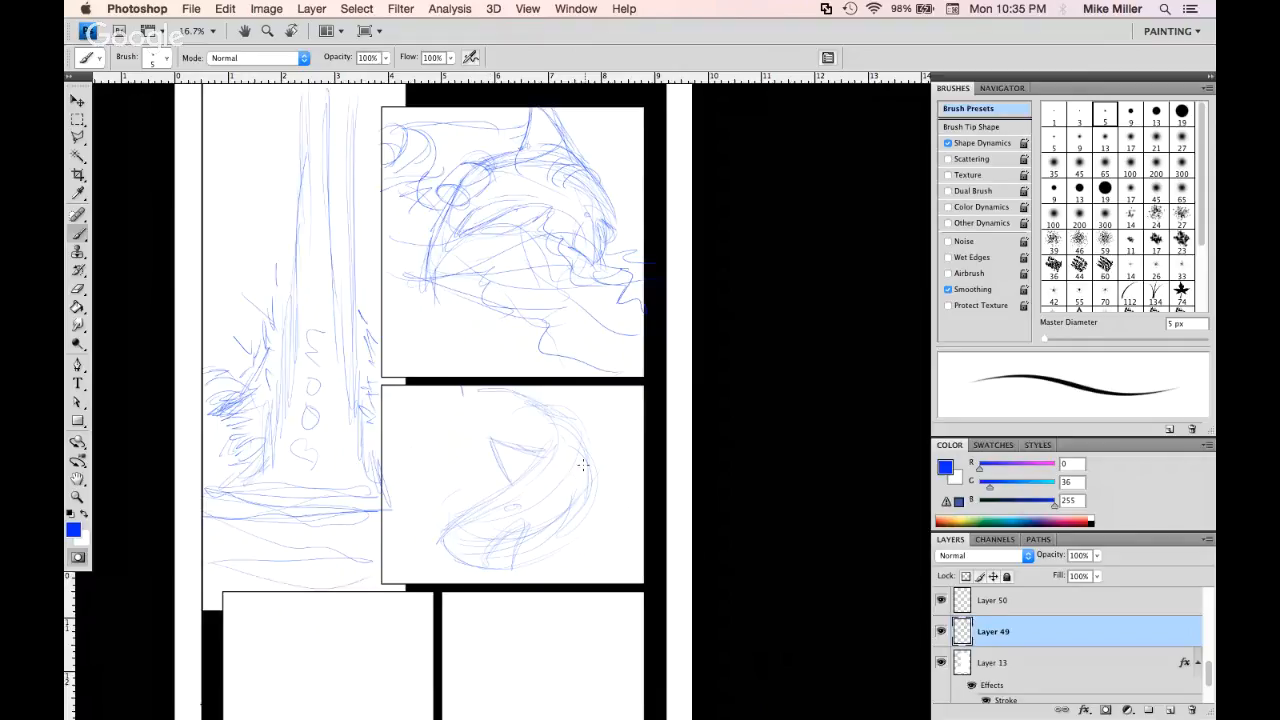
mouse_move(538, 488)
left_mouse_down()
mouse_move(557, 517)
mouse_move(538, 471)
mouse_move(574, 477)
mouse_move(538, 481)
left_mouse_up()
left_click_drag(598, 472, 620, 424)
left_click_drag(536, 557, 580, 533)
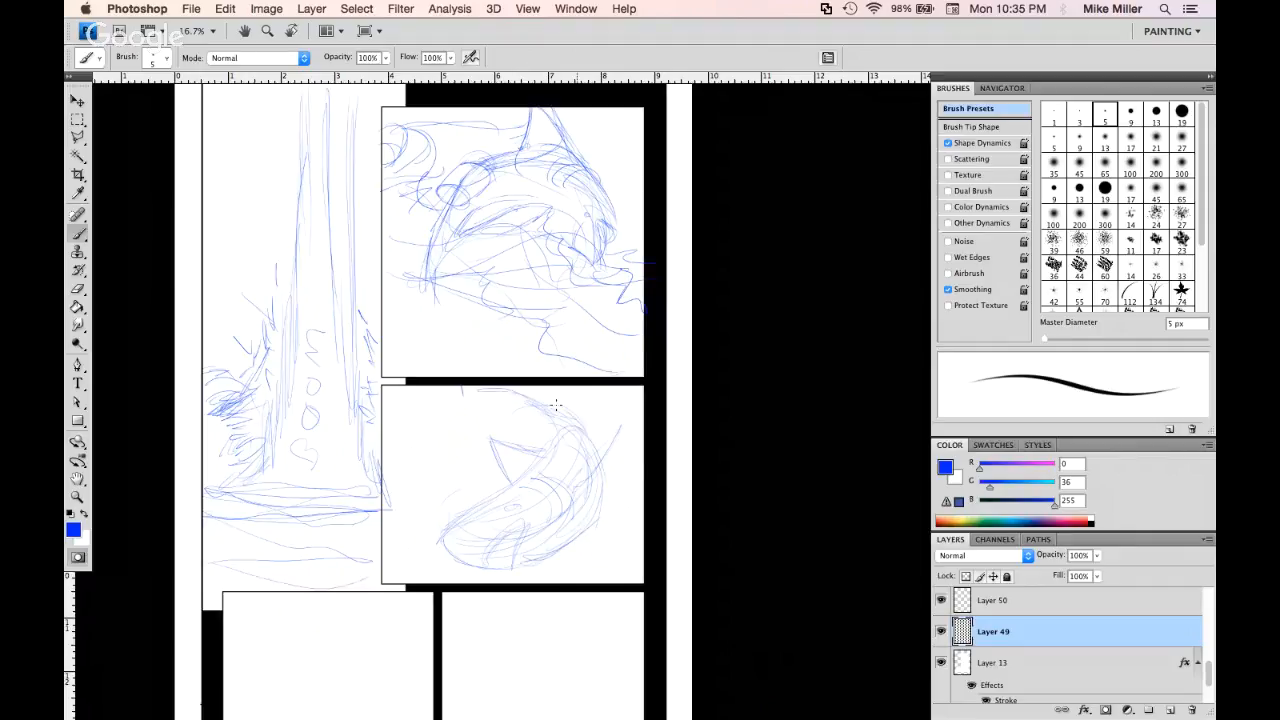
Refine the MEG's tail and body contours and add splash curls around it and strokes beneath its body
mouse_move(531, 408)
left_mouse_down()
mouse_move(551, 428)
mouse_move(516, 391)
mouse_move(530, 402)
left_mouse_up()
left_click_drag(575, 482, 584, 550)
mouse_move(566, 447)
left_mouse_down()
mouse_move(588, 518)
mouse_move(618, 514)
left_mouse_up()
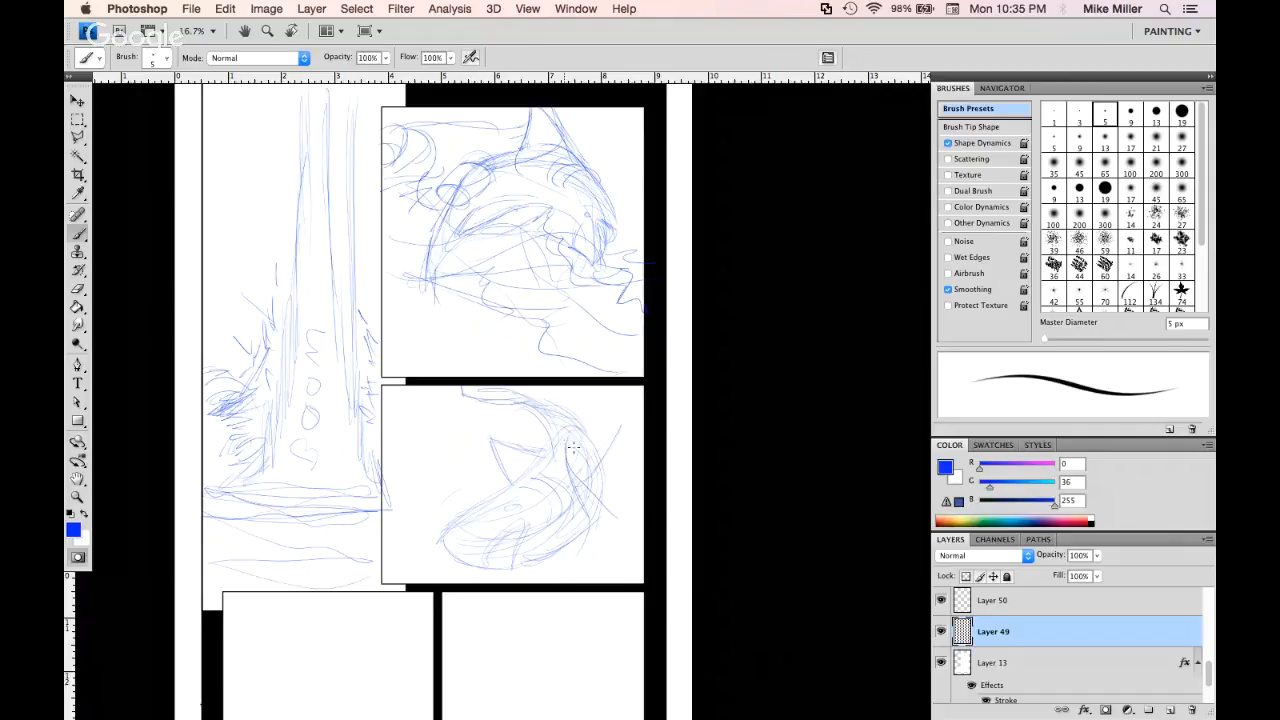
mouse_move(588, 403)
left_mouse_down()
mouse_move(582, 423)
mouse_move(603, 413)
mouse_move(598, 388)
left_mouse_up()
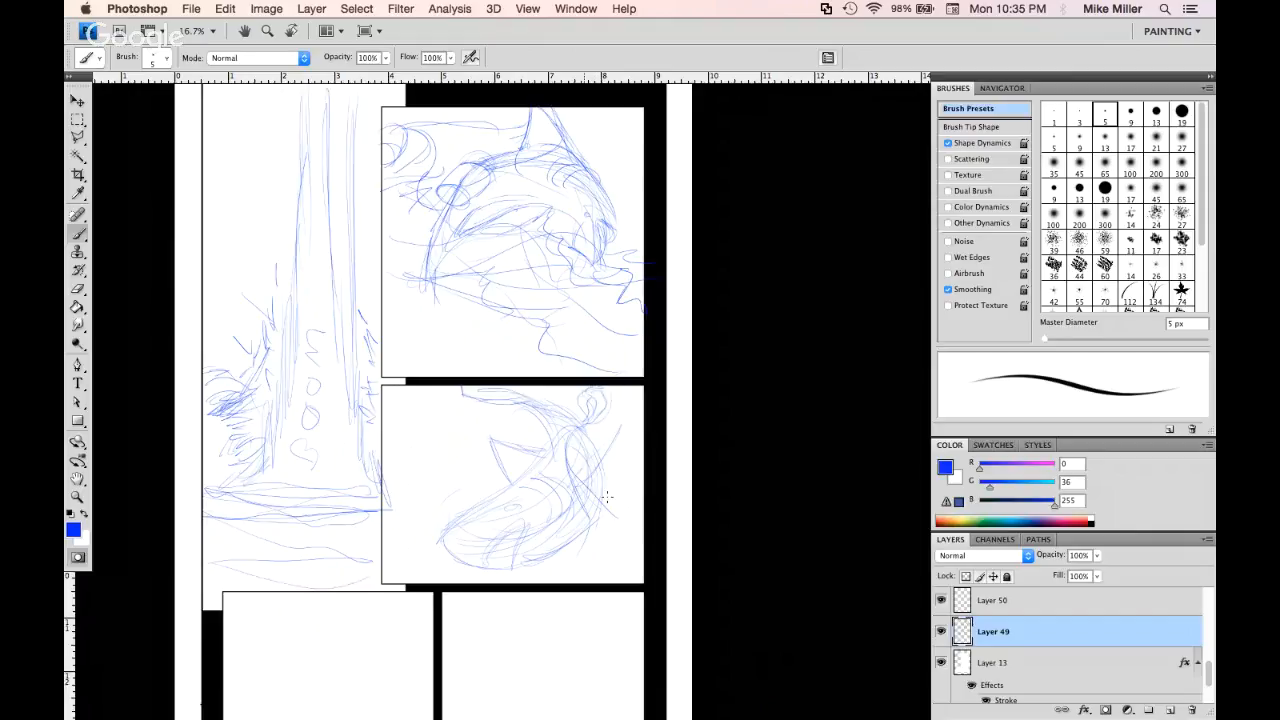
left_click_drag(494, 441, 440, 494)
left_click_drag(450, 448, 438, 428)
left_click_drag(520, 422, 474, 448)
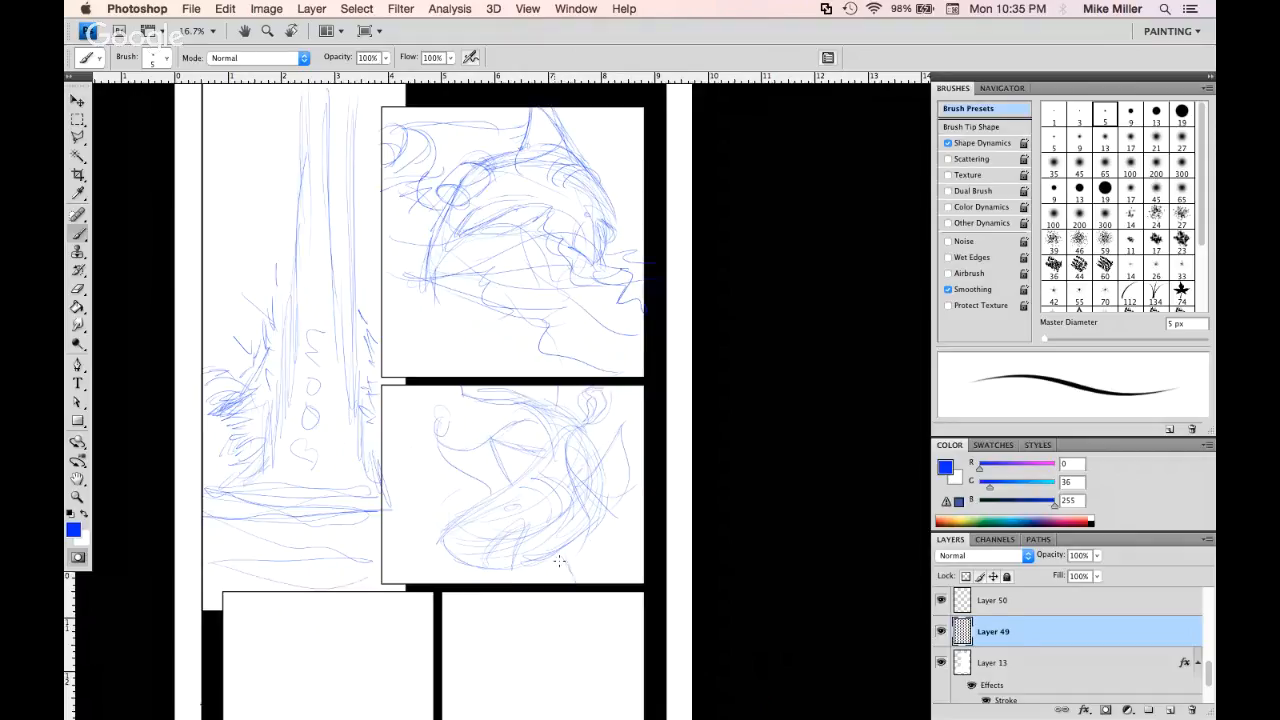
left_click_drag(580, 545, 580, 584)
Switch to Brave to check the live stream's chat and return to Photoshop
key("super+Tab")
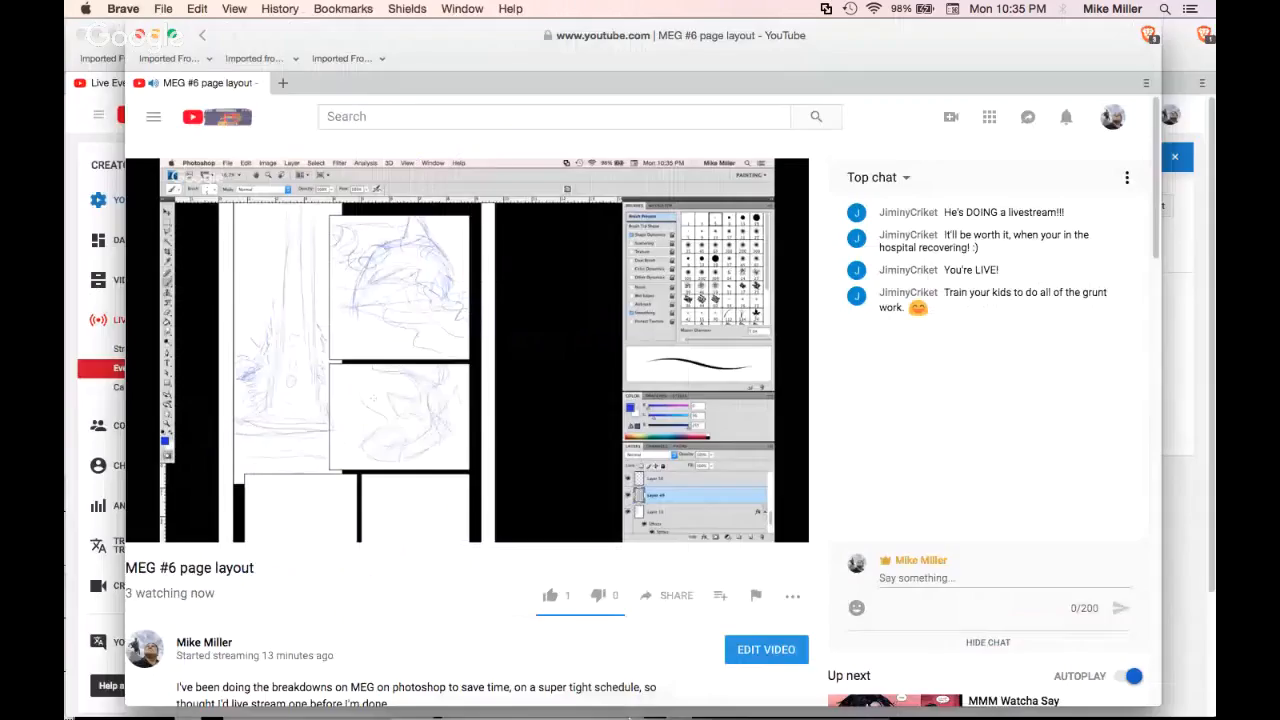
mouse_move(626, 706)
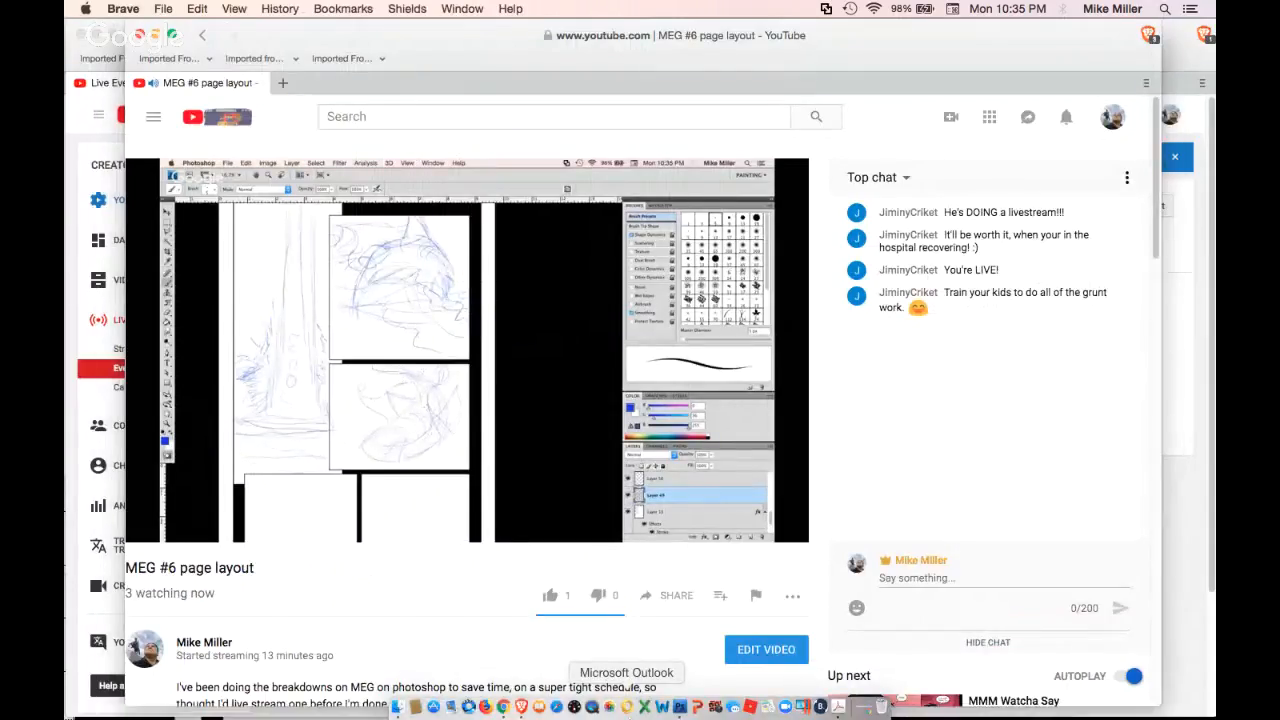
key("super+Tab")
Reread the Page Sixteen script's descriptions of panels 4 and 5 in Acrobat and return to Photoshop's lower left panel
scroll(714, 371, "down", 1)
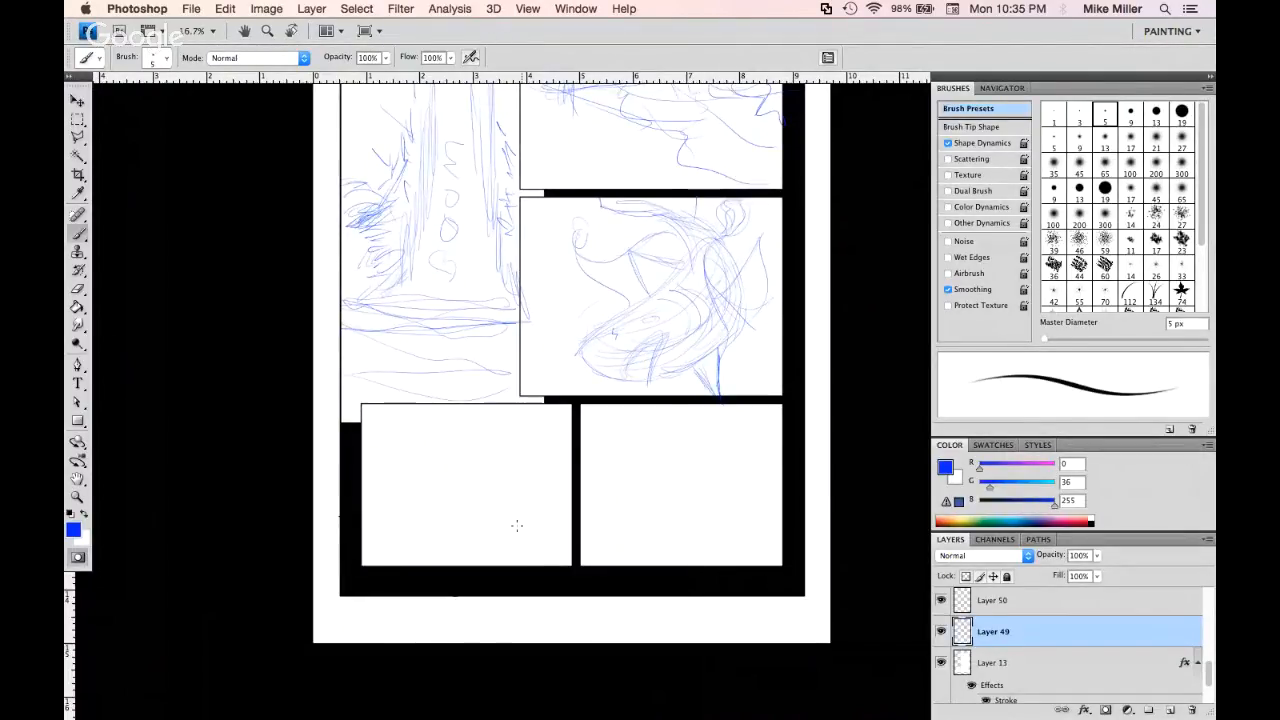
key("z")
left_click(473, 497)
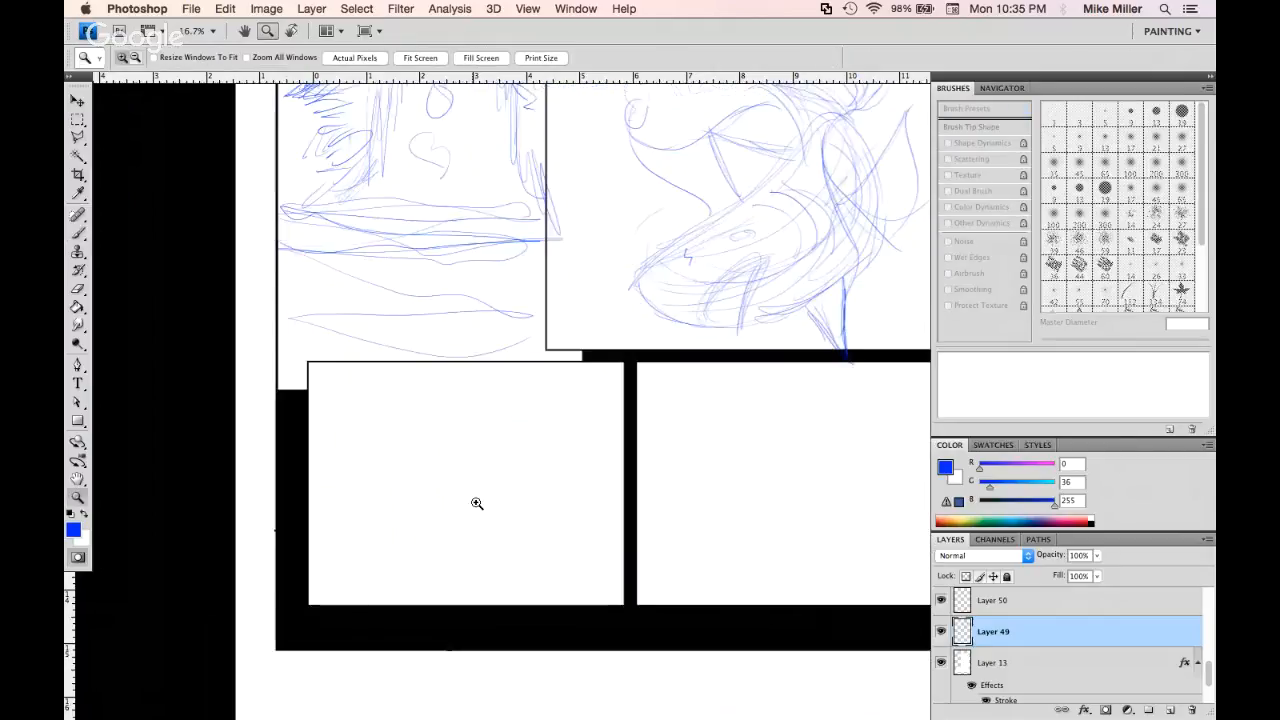
left_click_drag(603, 560, 629, 543)
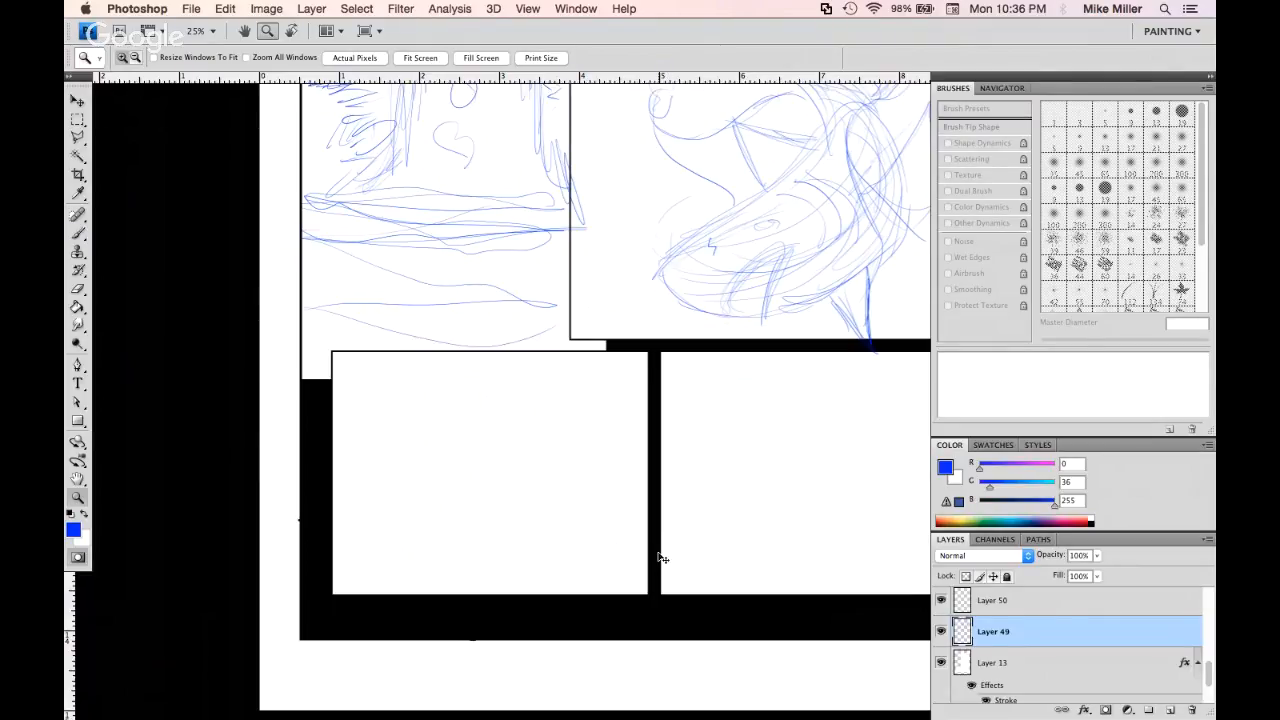
key("super+Tab")
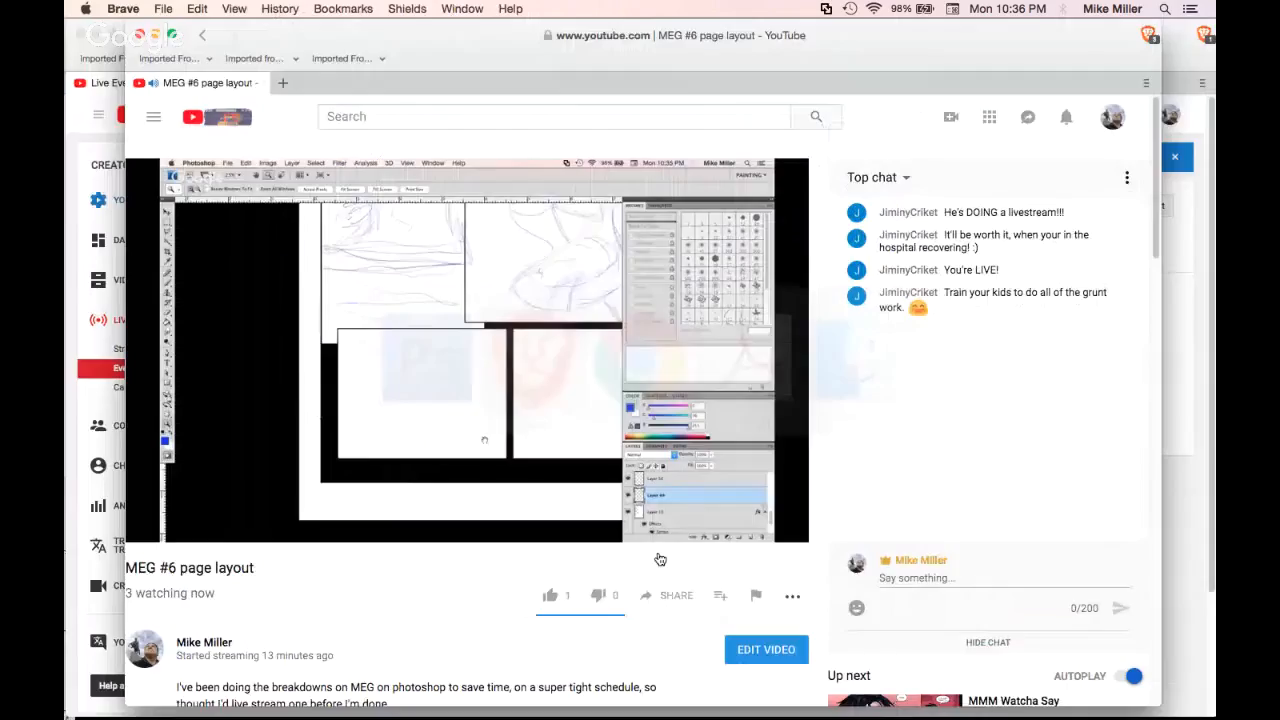
key("super+Tab")
key("super+Tab")
key("super+Tab")
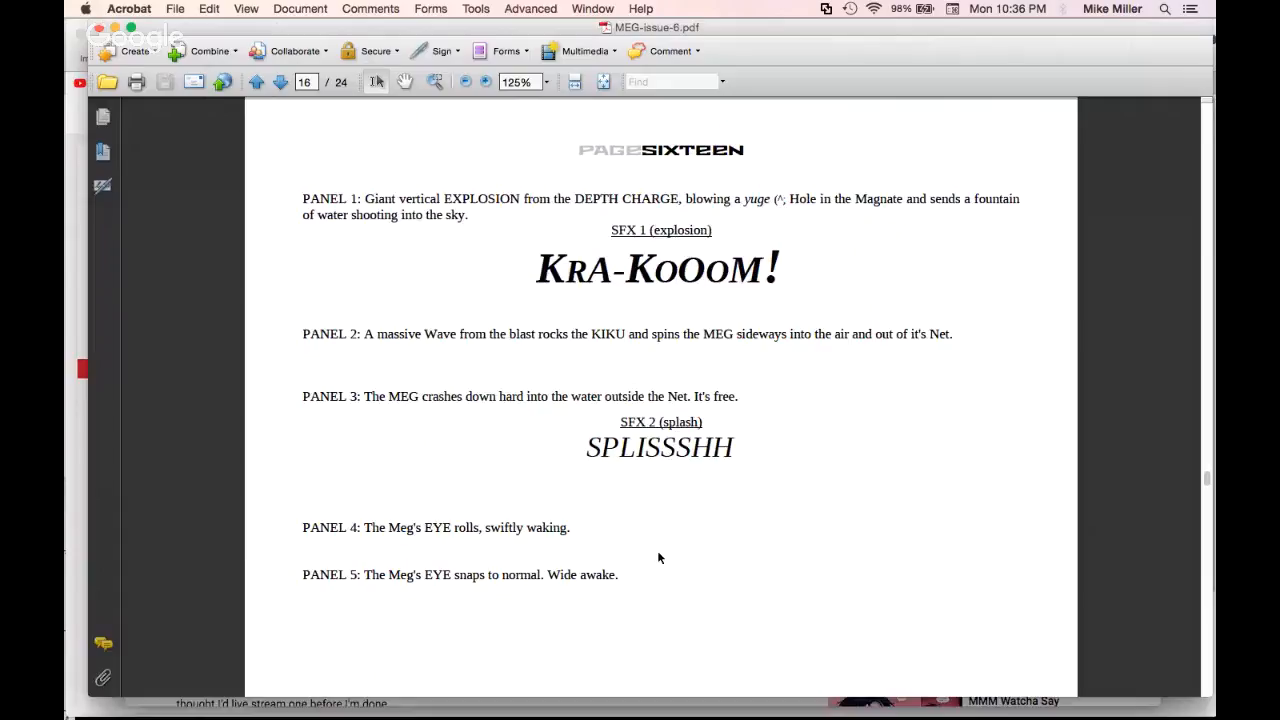
key("super+Tab")
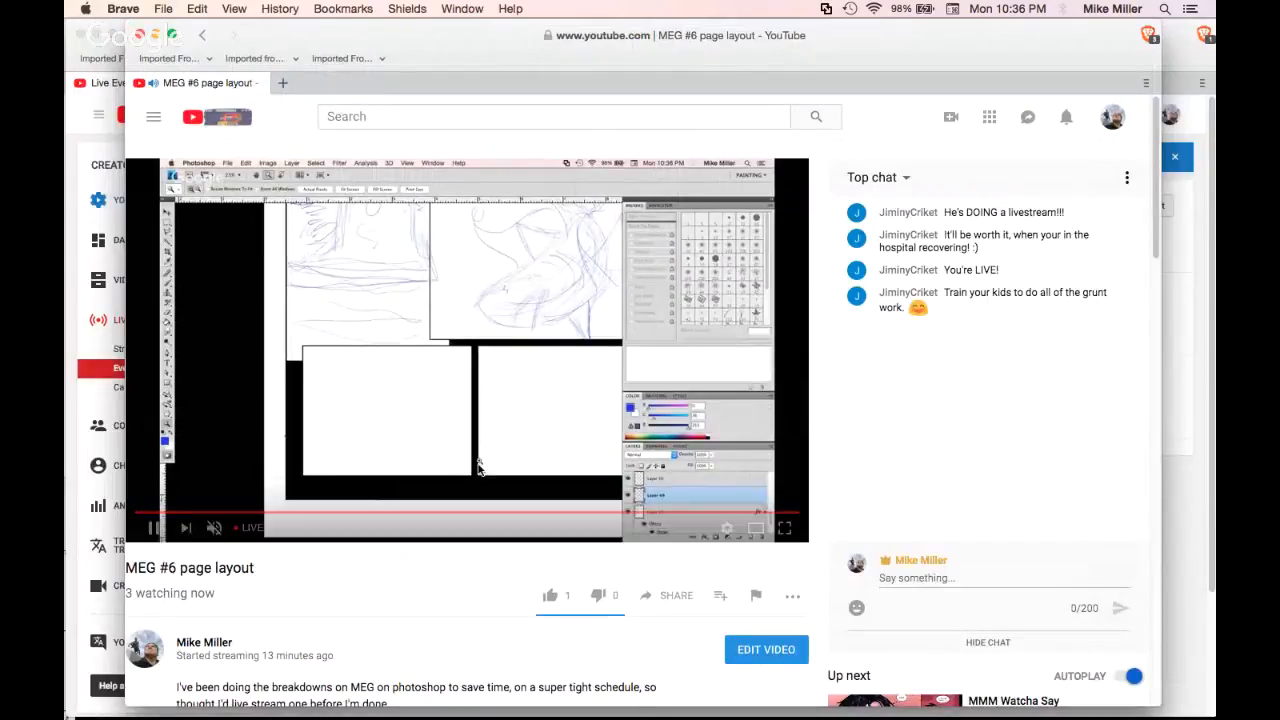
key("super+Tab")
key("super+Tab")
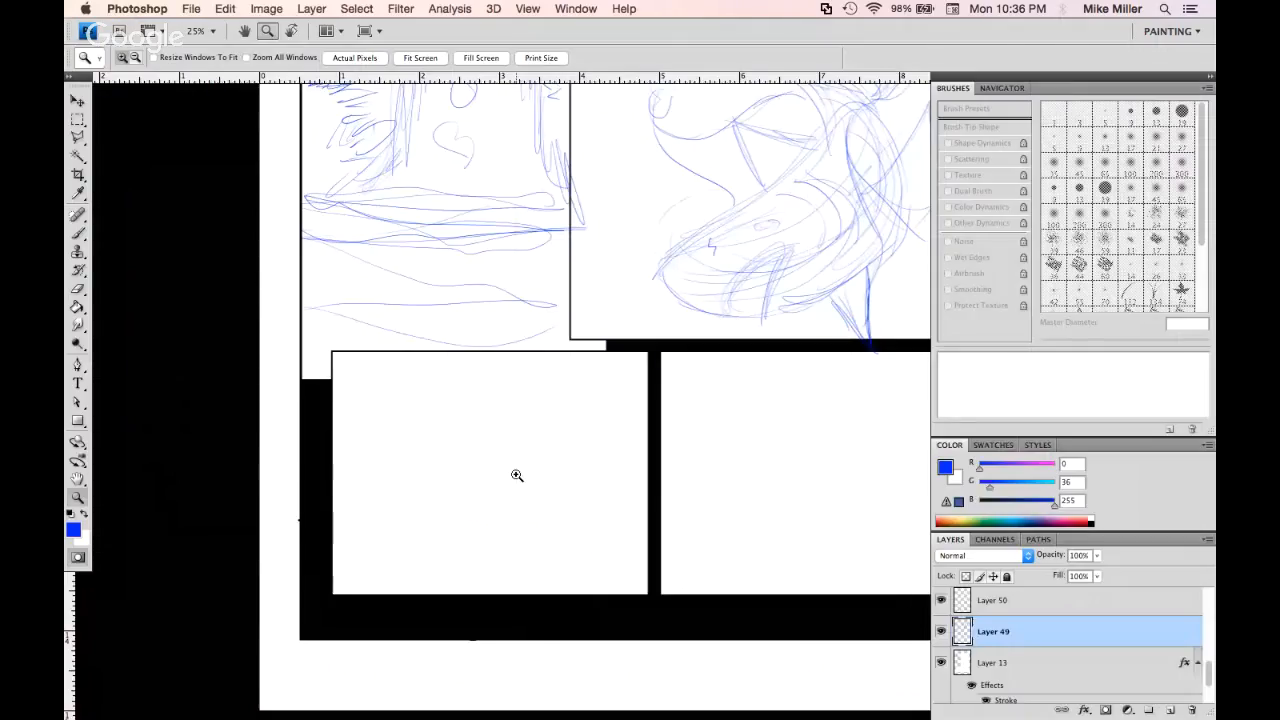
Brush the MEG's eye in the lower left panel as an oval with a lower lid and long sweeping brow lines above
key("b")
mouse_move(367, 456)
left_mouse_down()
mouse_move(473, 389)
mouse_move(335, 460)
mouse_move(464, 411)
mouse_move(345, 501)
left_mouse_up()
left_click_drag(445, 462, 517, 511)
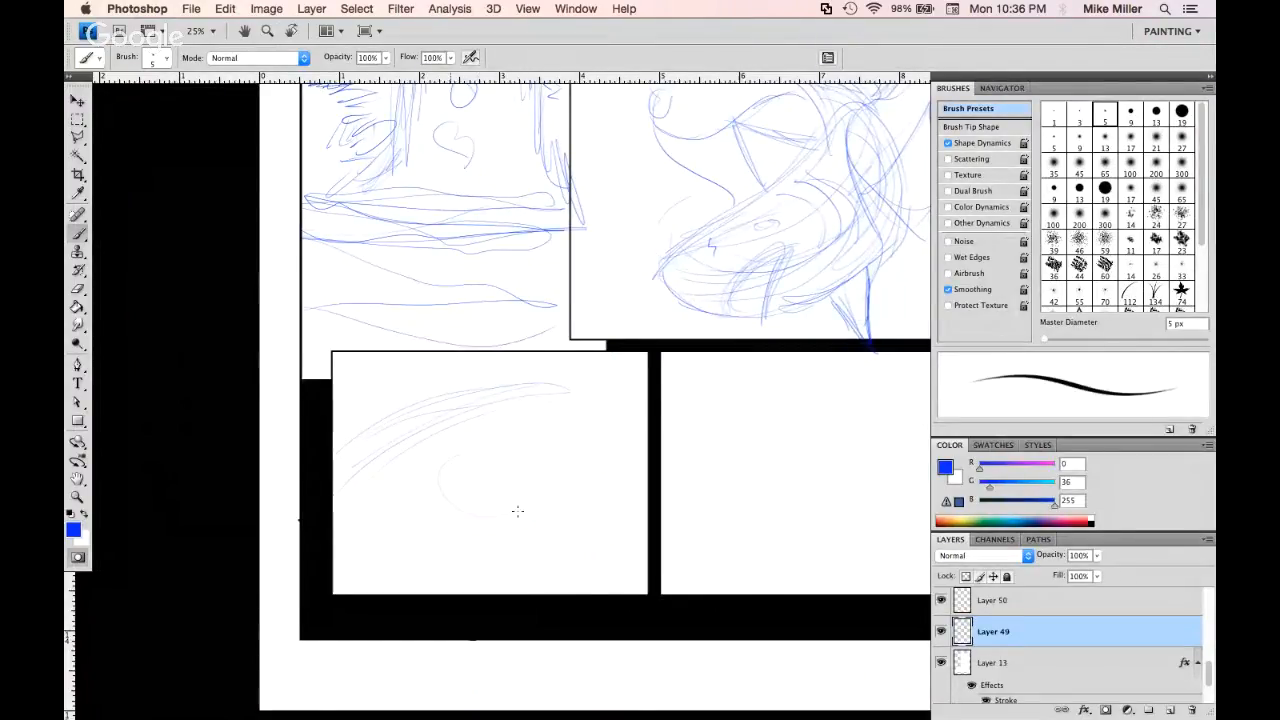
mouse_move(498, 434)
left_mouse_down()
mouse_move(462, 453)
mouse_move(525, 500)
left_mouse_up()
mouse_move(477, 443)
left_mouse_down()
mouse_move(516, 445)
mouse_move(530, 504)
mouse_move(526, 451)
mouse_move(473, 446)
mouse_move(542, 474)
mouse_move(515, 438)
mouse_move(481, 441)
mouse_move(544, 472)
mouse_move(543, 483)
mouse_move(494, 440)
left_mouse_up()
left_click_drag(450, 492, 431, 500)
left_click_drag(555, 495, 412, 505)
mouse_move(492, 528)
left_mouse_down()
mouse_move(459, 445)
mouse_move(560, 413)
left_mouse_up()
Add upper lid creases and bolder brow strokes running toward the upper left corner of the lower left panel
left_click_drag(482, 414, 508, 410)
left_click_drag(398, 426, 452, 408)
left_click_drag(336, 436, 452, 362)
left_click_drag(336, 440, 472, 366)
mouse_move(350, 418)
left_mouse_down()
mouse_move(436, 370)
mouse_move(512, 358)
left_mouse_up()
Sketch the MEG's wide-open eye in the lower right panel as large overlapping ovals with an inner iris circle
mouse_move(800, 493)
left_mouse_down()
mouse_move(677, 446)
mouse_move(540, 431)
left_mouse_up()
left_click_drag(558, 480, 505, 368)
left_click_drag(470, 440, 534, 498)
left_click_drag(540, 346, 458, 416)
left_click_drag(462, 364, 646, 420)
left_click_drag(600, 344, 656, 436)
left_click_drag(500, 340, 650, 450)
mouse_move(548, 330)
left_mouse_down()
mouse_move(452, 410)
mouse_move(622, 366)
left_mouse_up()
left_click_drag(500, 380, 490, 490)
mouse_move(480, 436)
left_mouse_down()
mouse_move(574, 477)
mouse_move(500, 352)
mouse_move(596, 470)
left_mouse_up()
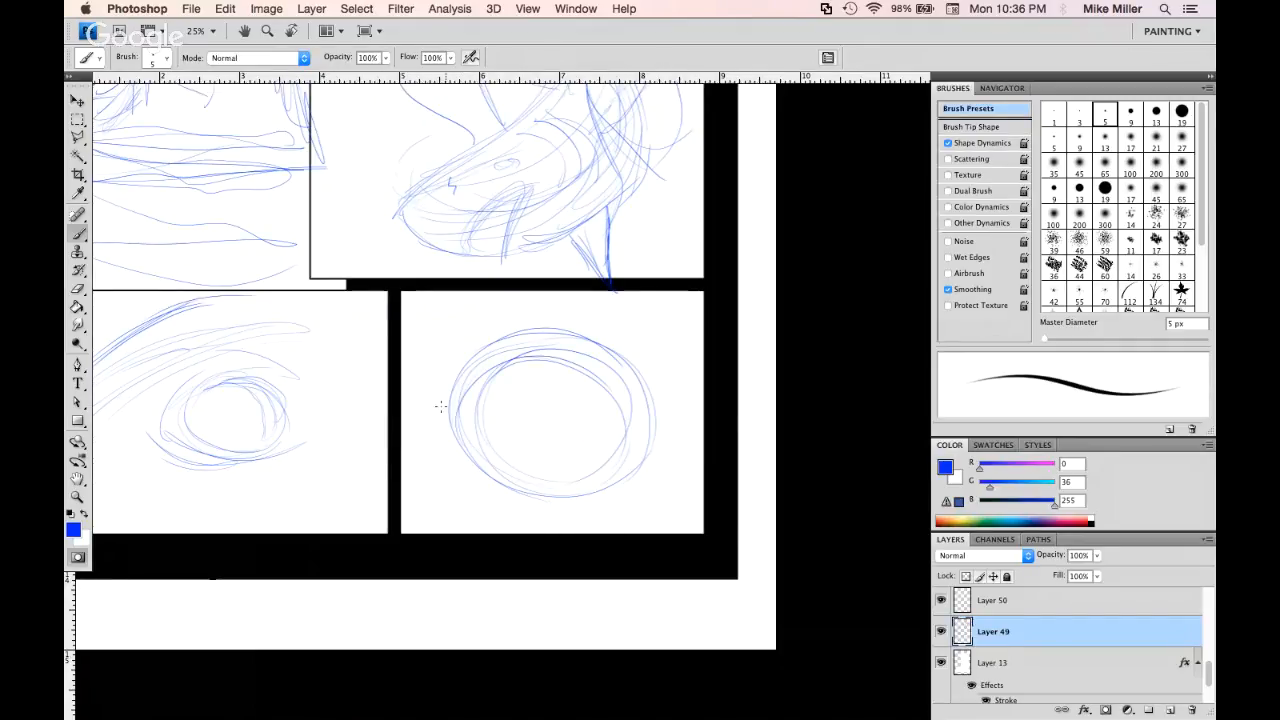
Frame the lower right panel's eye with slanted brow strokes on its upper left and curved lower lid lines
left_click_drag(476, 318, 426, 440)
left_click_drag(440, 390, 514, 304)
left_click_drag(444, 394, 530, 302)
mouse_move(440, 464)
left_mouse_down()
mouse_move(472, 488)
mouse_move(658, 498)
left_mouse_up()
left_click_drag(566, 520, 684, 464)
left_click_drag(626, 500, 700, 478)
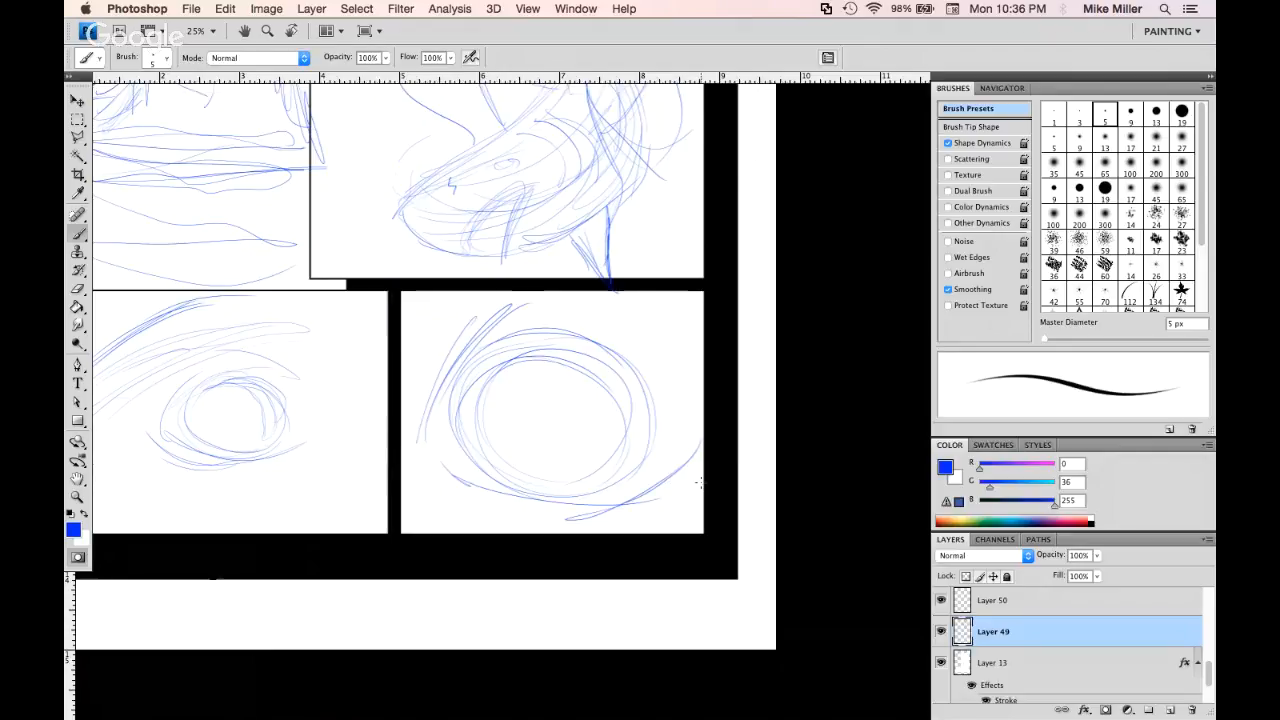
Sketch an inner pupil oval and a curved highlight inside the lower right panel's eye
mouse_move(504, 366)
left_mouse_down()
mouse_move(526, 469)
mouse_move(541, 475)
mouse_move(494, 453)
mouse_move(588, 478)
left_mouse_up()
mouse_move(526, 382)
left_mouse_down()
mouse_move(508, 436)
mouse_move(538, 466)
left_mouse_up()
mouse_move(558, 364)
left_mouse_down()
mouse_move(537, 391)
mouse_move(620, 424)
left_mouse_up()
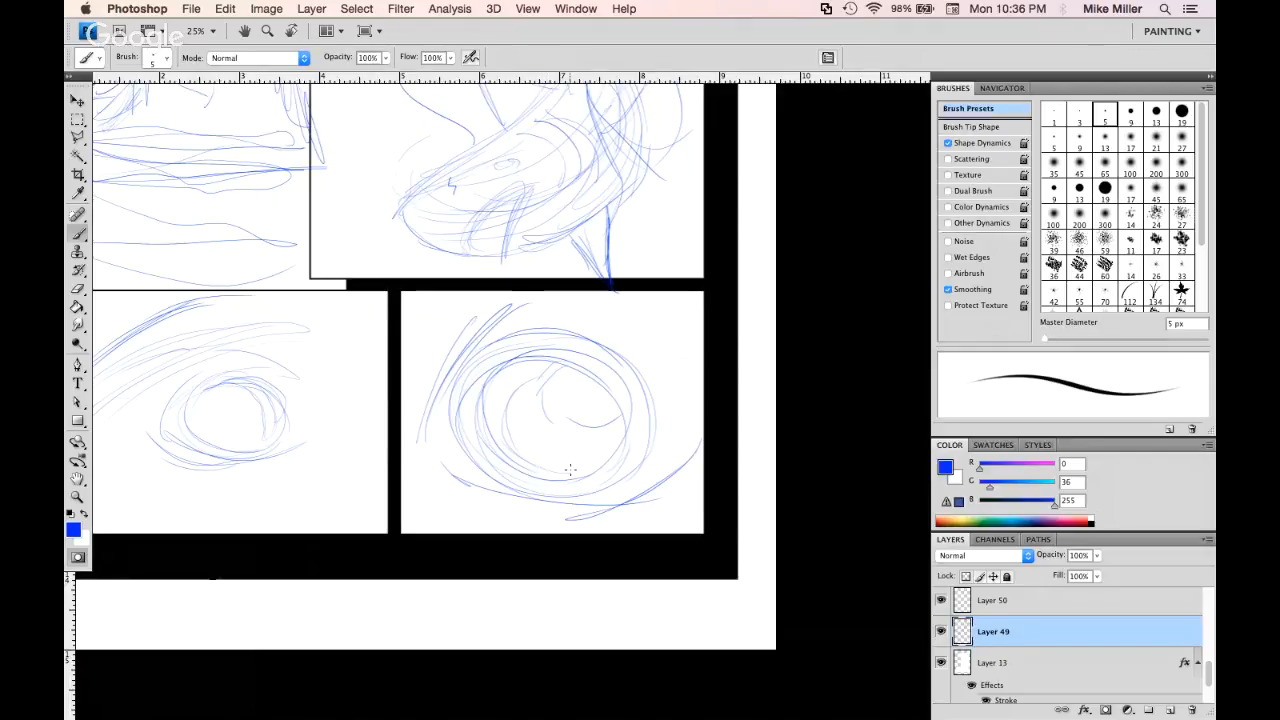
Scale the shark sketch in the upper right panel down to about 80% and reposition it within the panel frame
key("z")
scroll(676, 498, "up", 5)
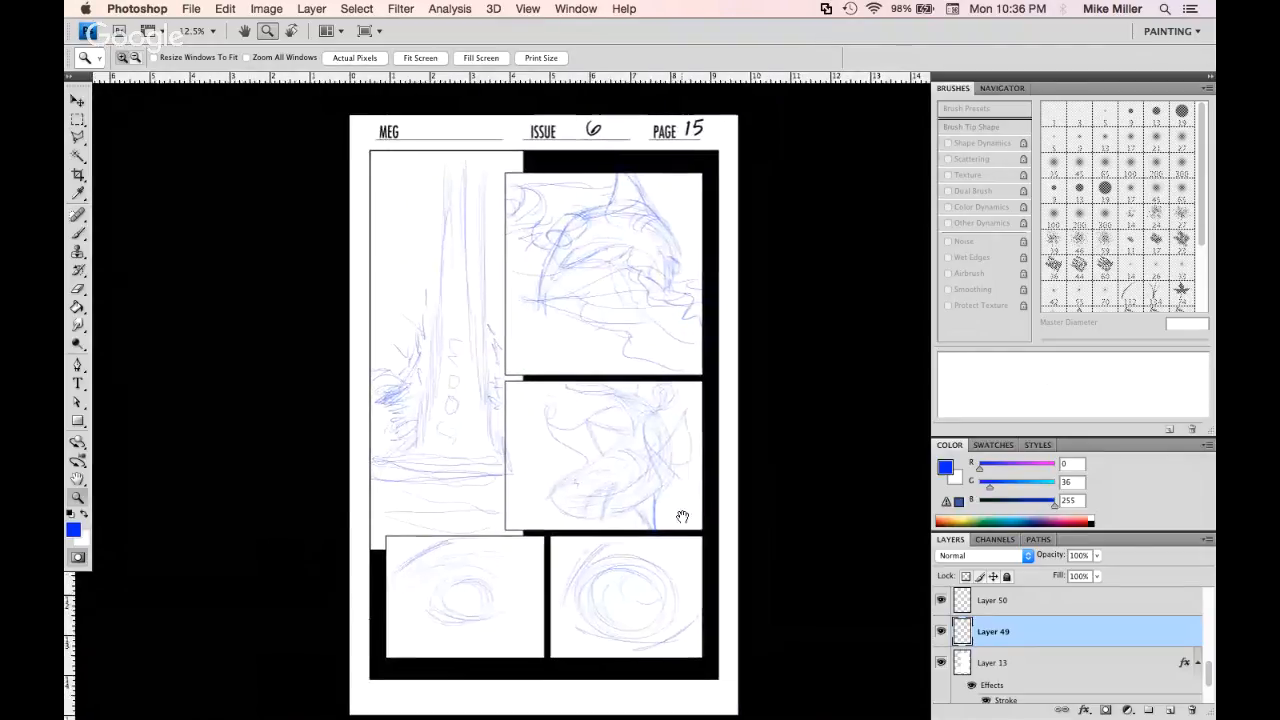
key("m")
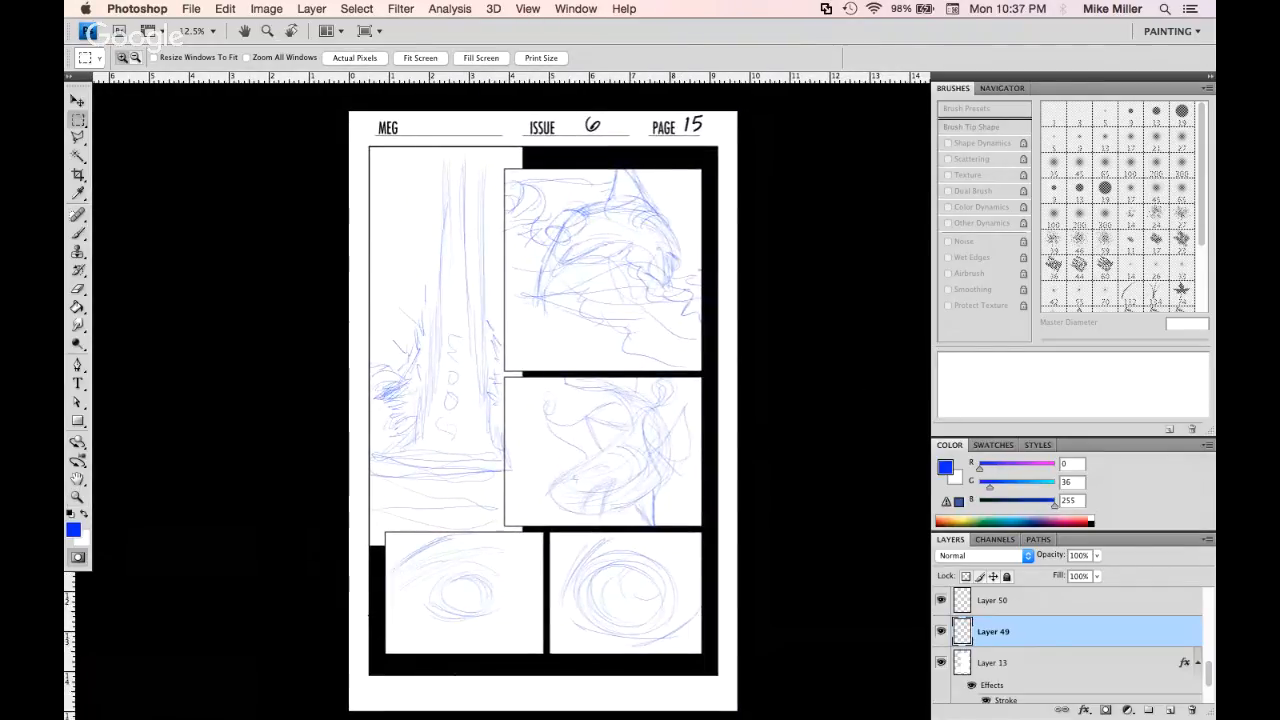
left_click_drag(703, 161, 508, 375)
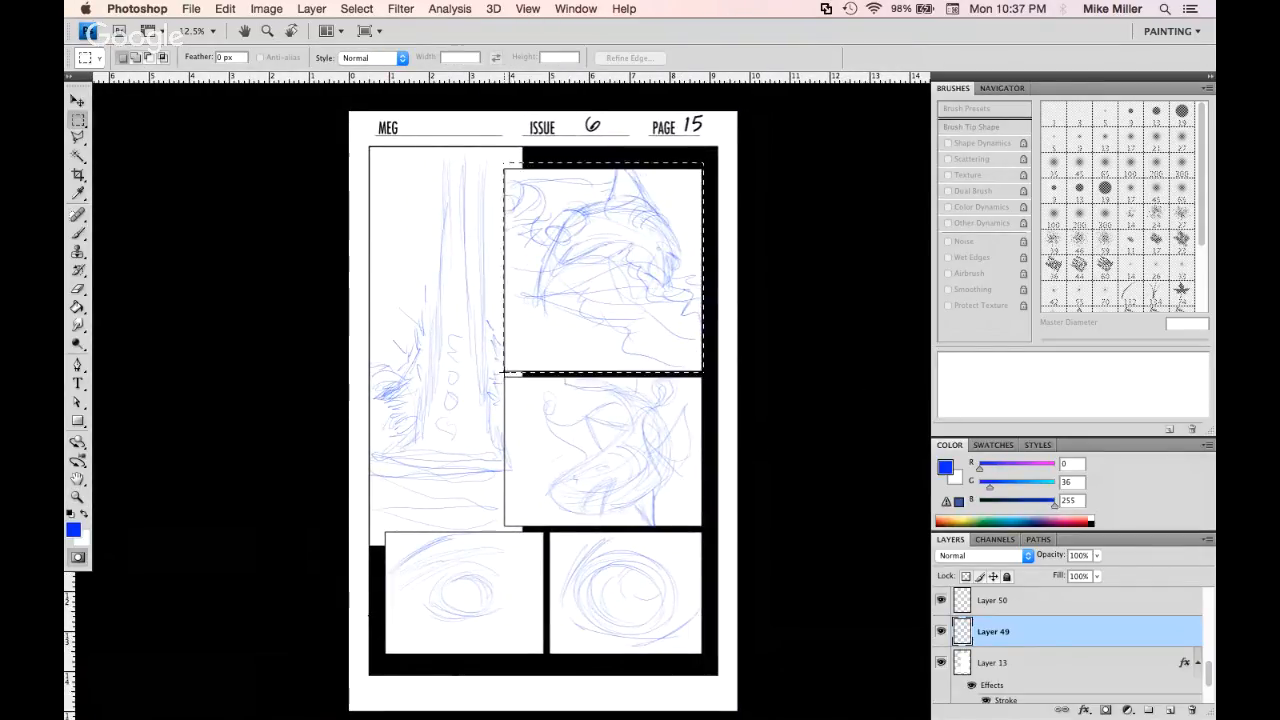
key("super+t")
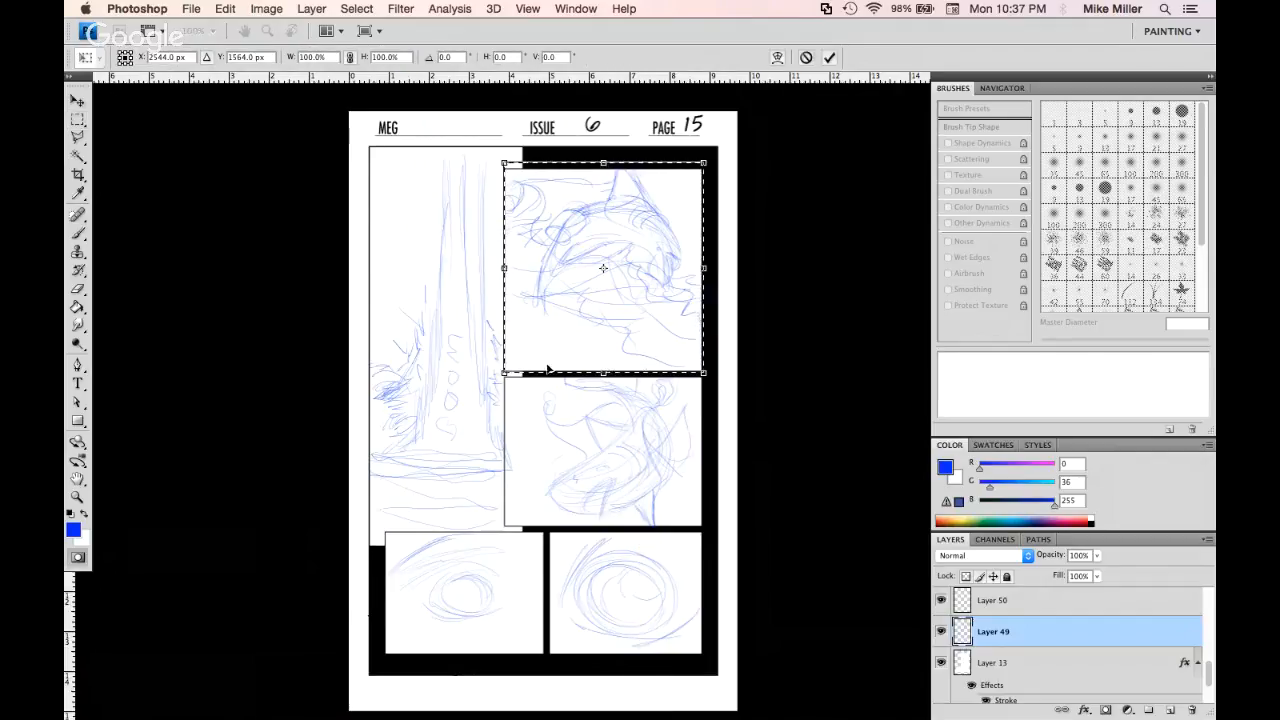
left_click_drag(504, 373, 551, 338)
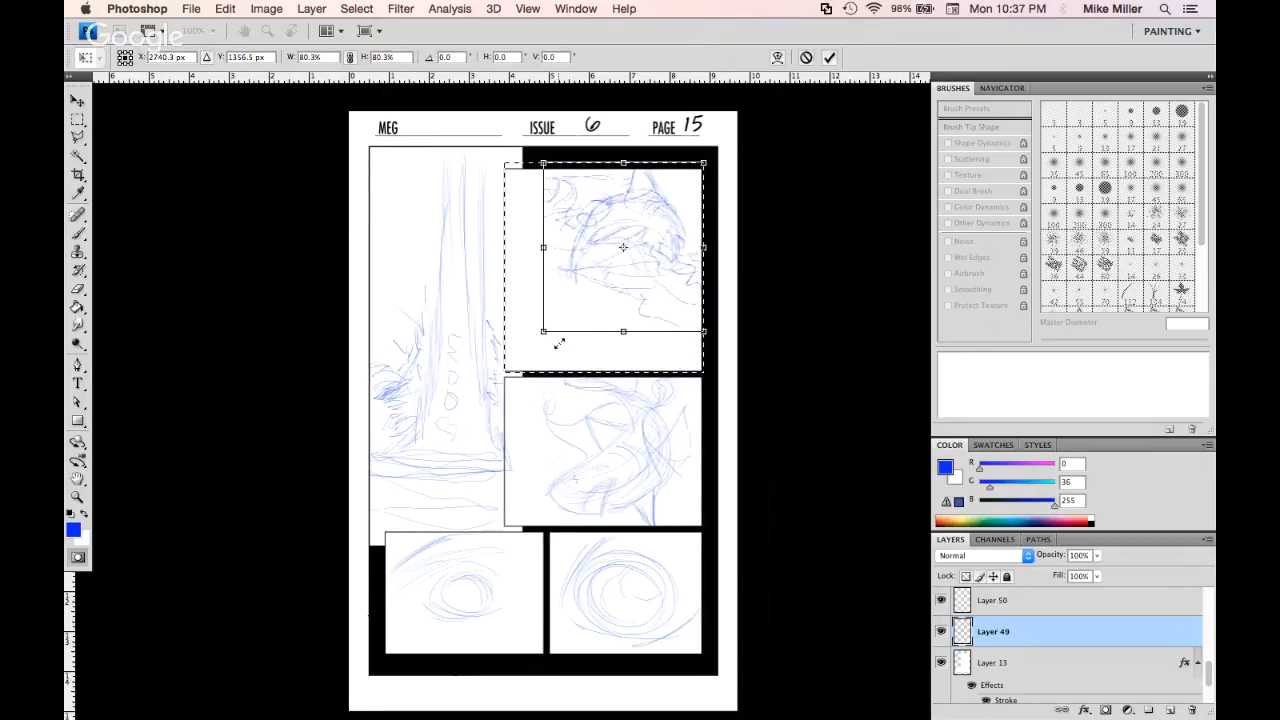
left_click_drag(643, 264, 635, 272)
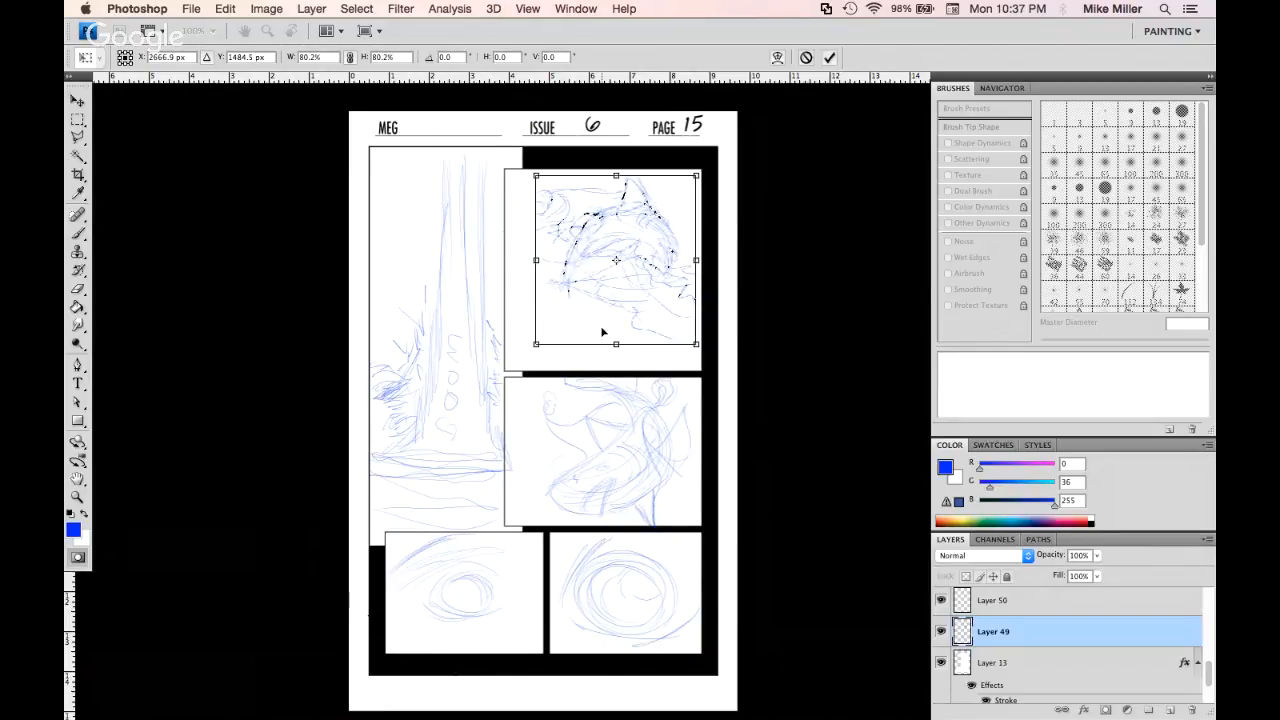
key("Return")
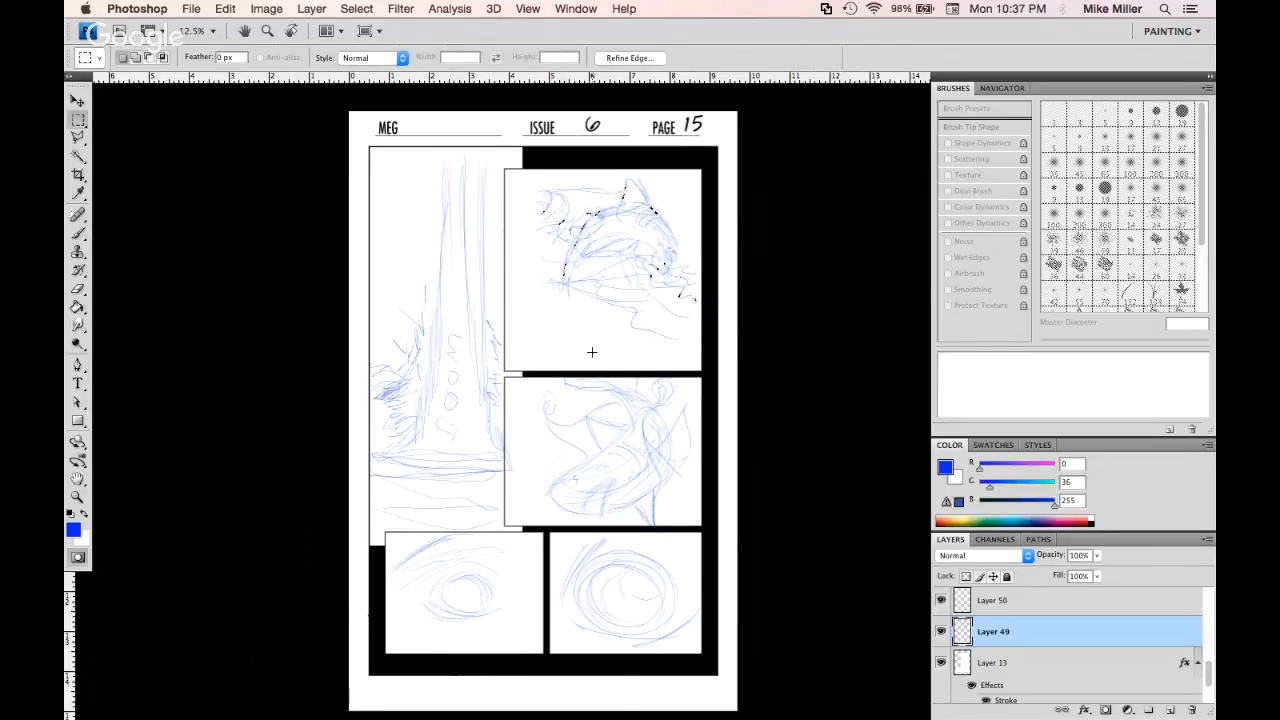
Extend the reduced shark sketch's loose lines toward the panel's left side, and check the live stream chat in Brave
key("b")
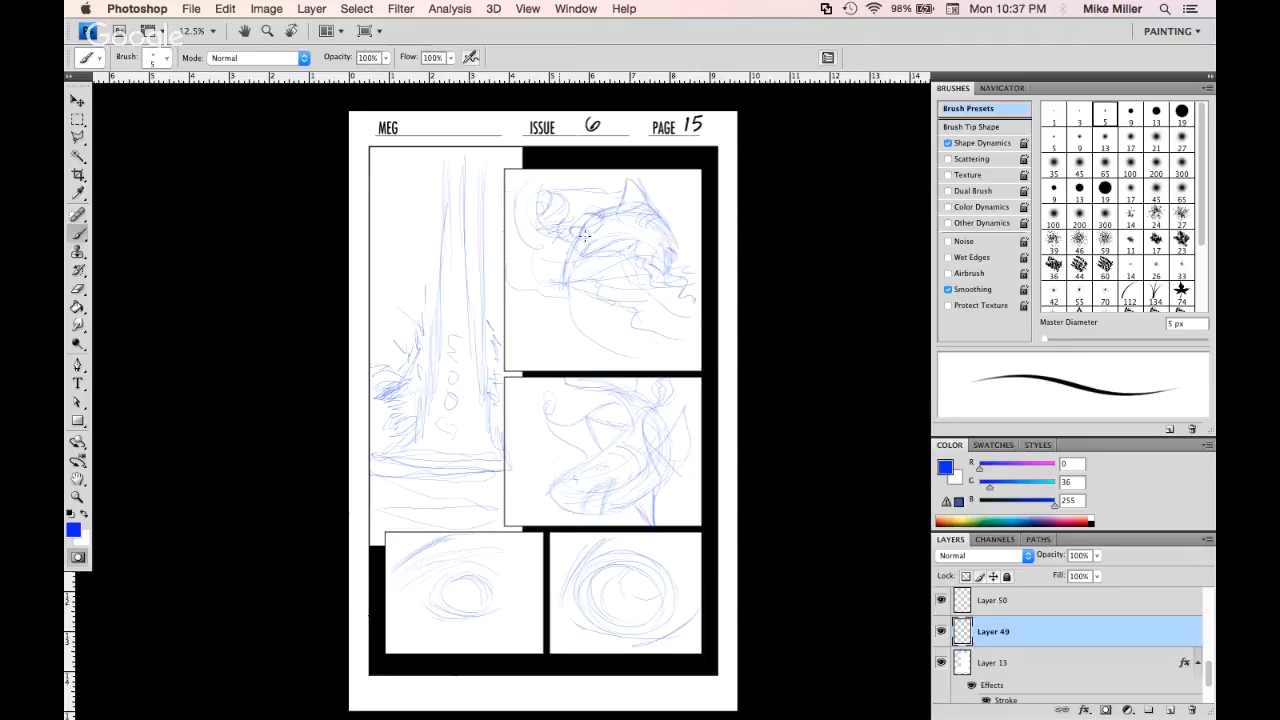
key("super+Tab")
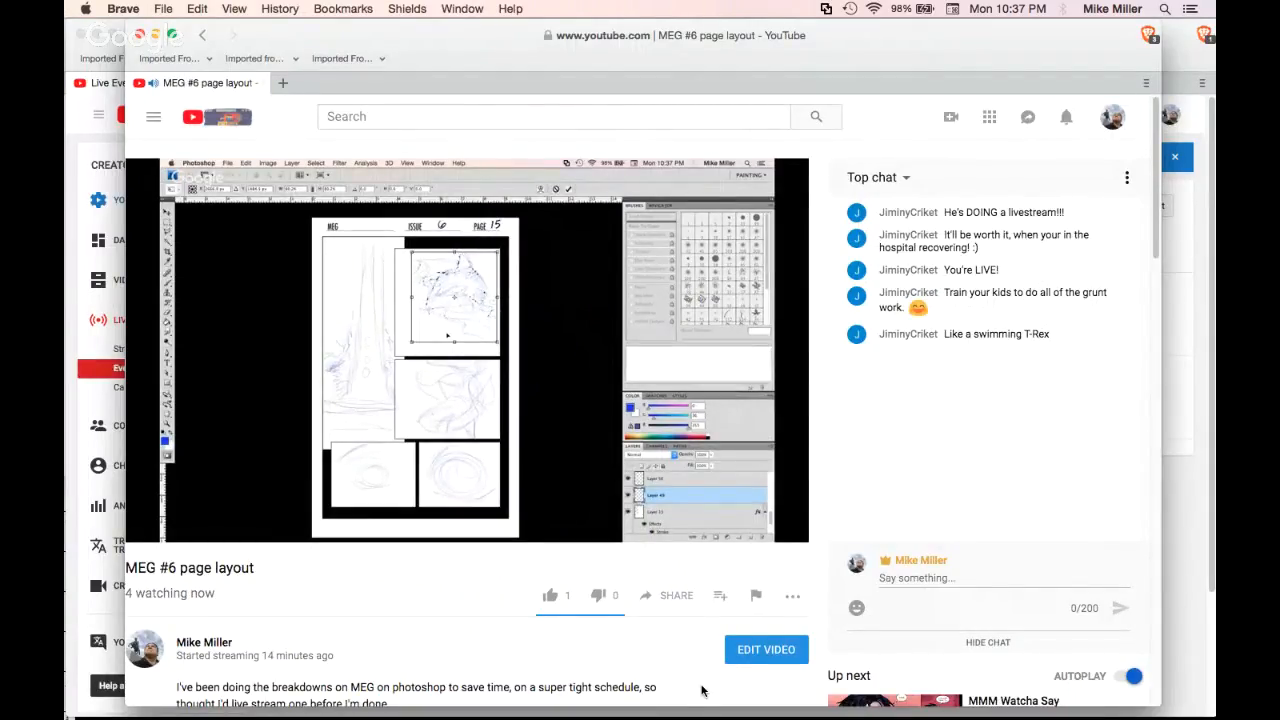
key("super+Tab")
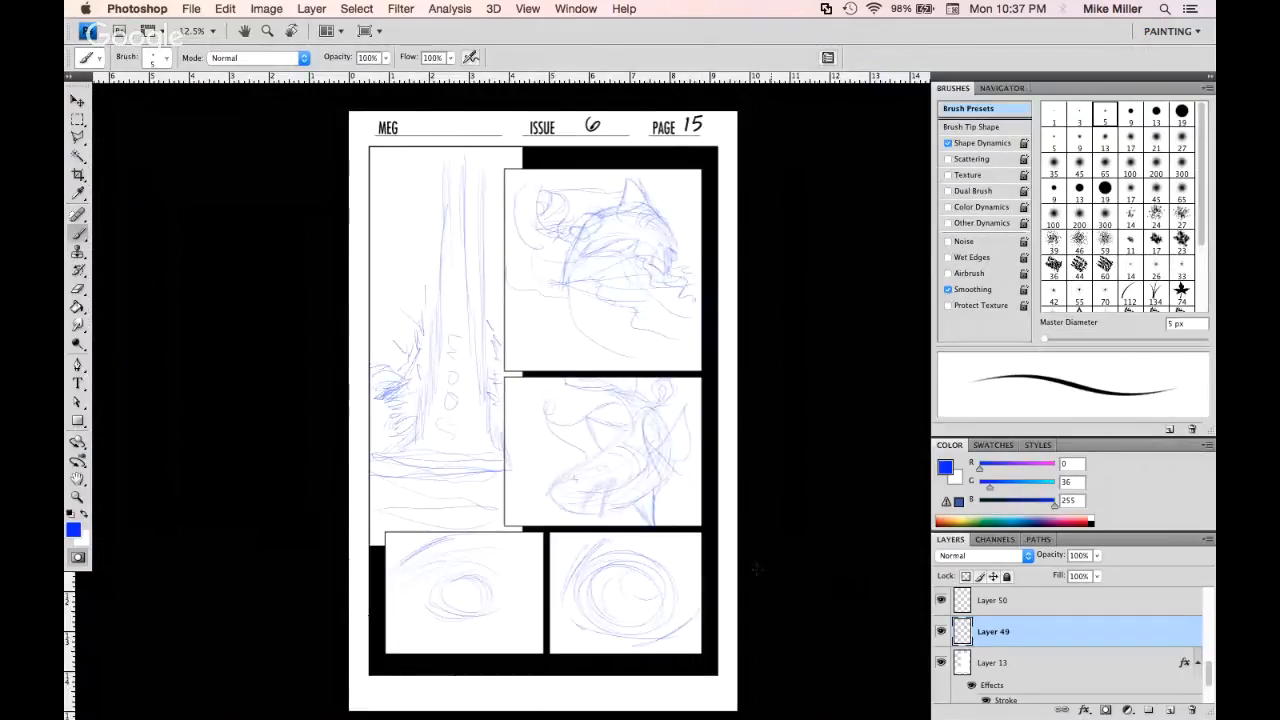
Fade the blue rough sketch on Layer 49 to 32% opacity
key("z")
left_click(641, 421)
left_click(646, 426)
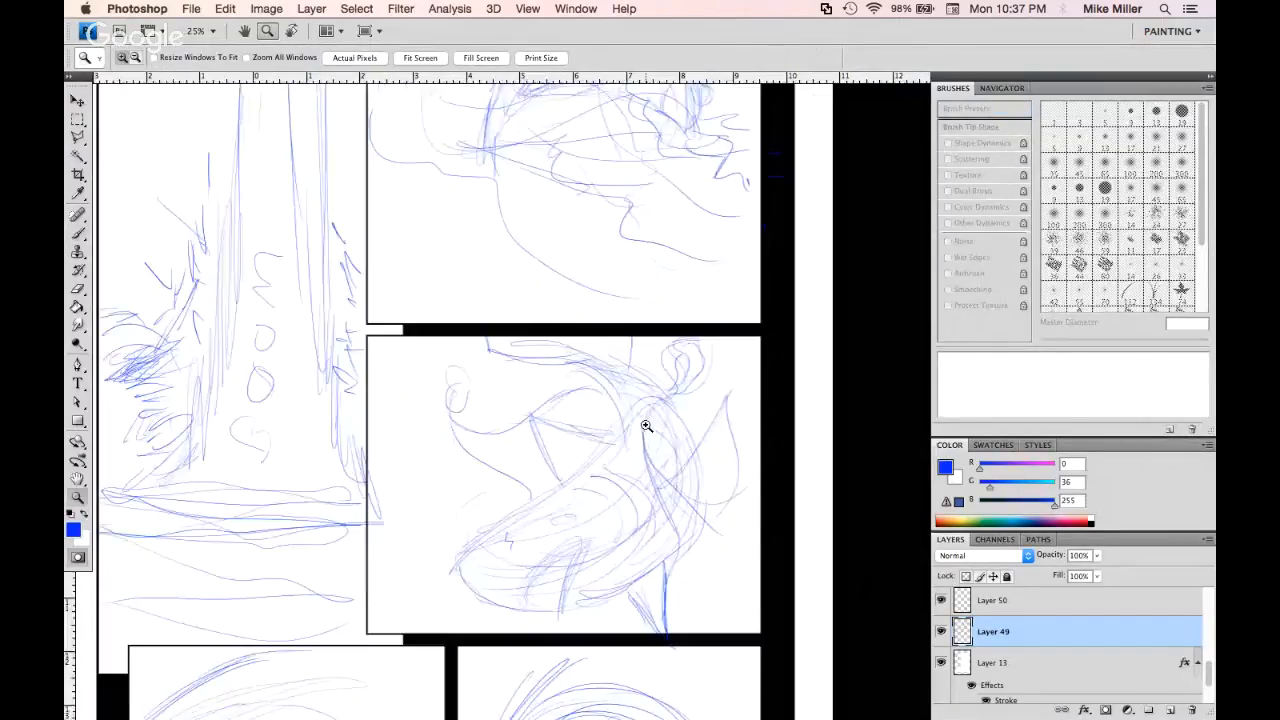
left_click(640, 414)
left_click_drag(680, 229, 684, 531)
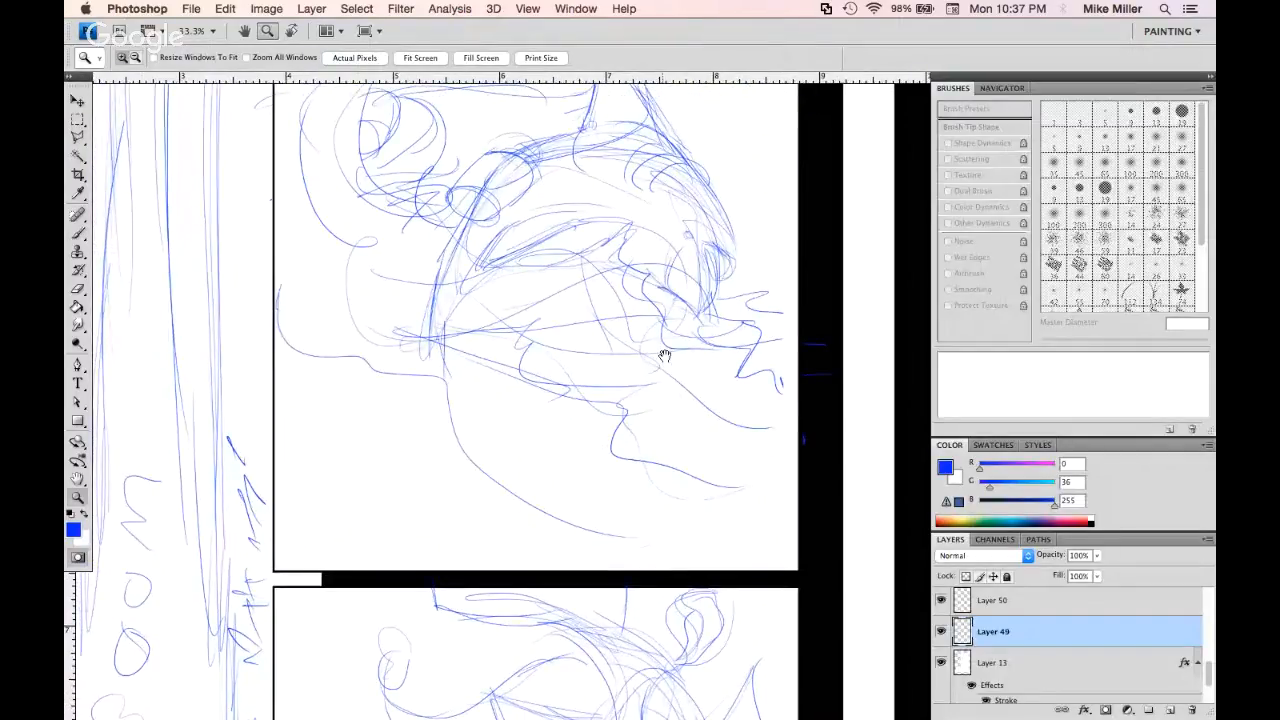
left_click_drag(688, 304, 688, 401)
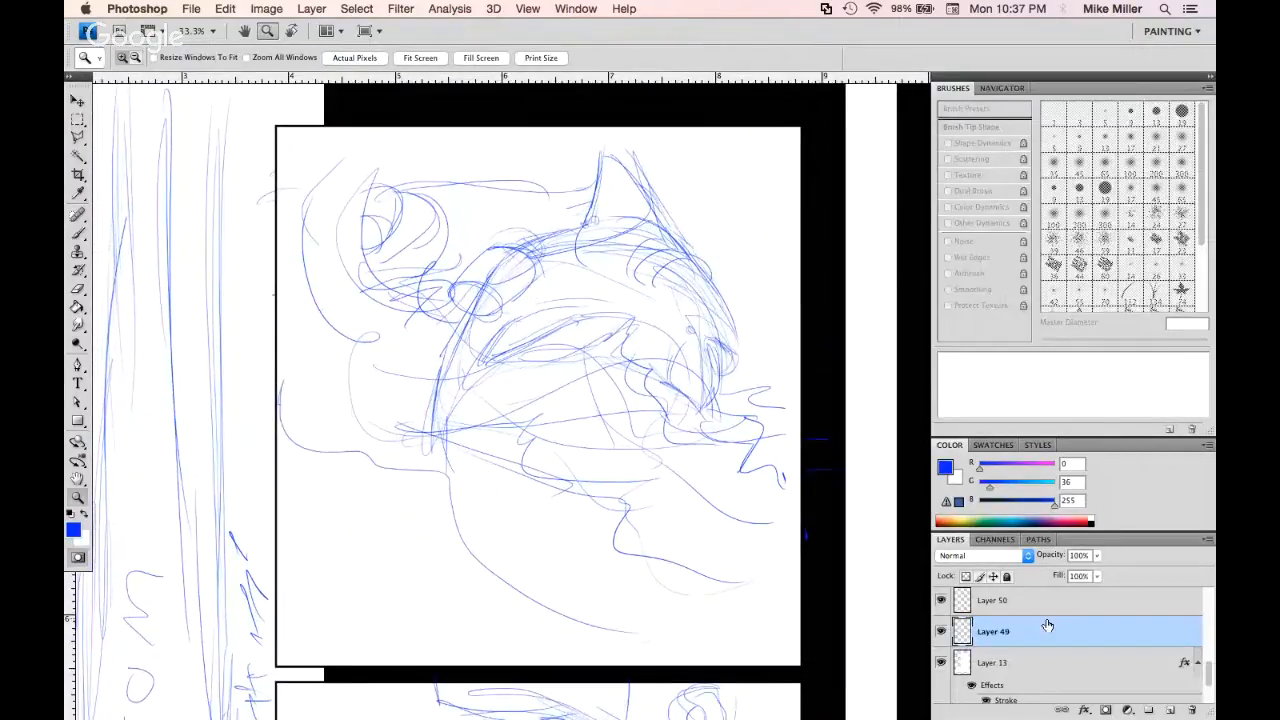
left_click(1096, 555)
left_click_drag(1100, 572, 1045, 574)
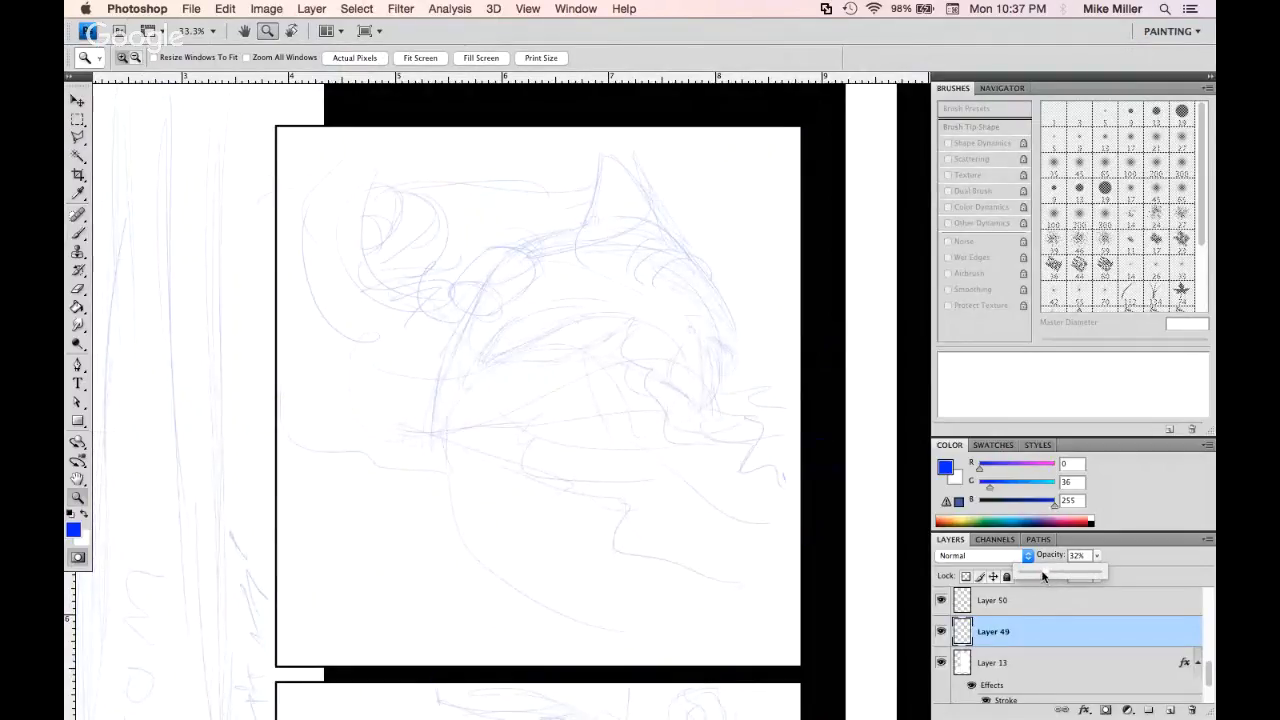
Make Layer 50 the active drawing layer and reset the foreground color to black
left_click(1127, 606)
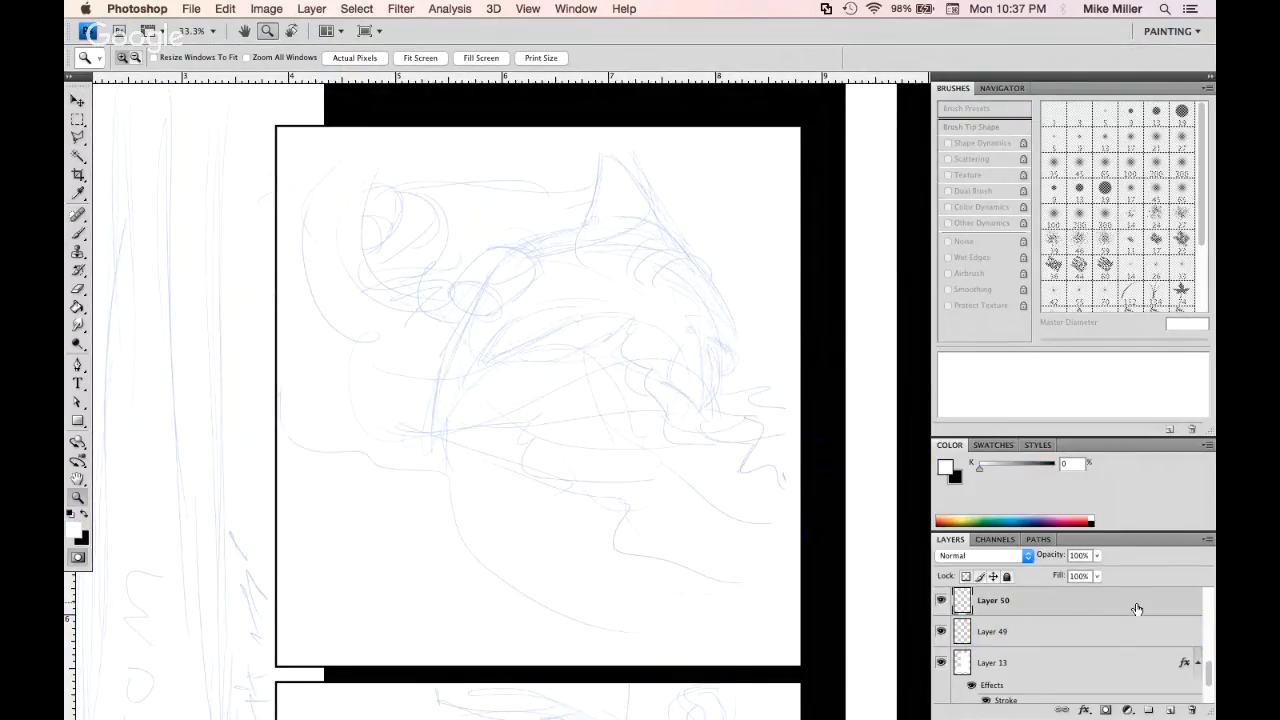
double_click(1135, 610)
key("Return")
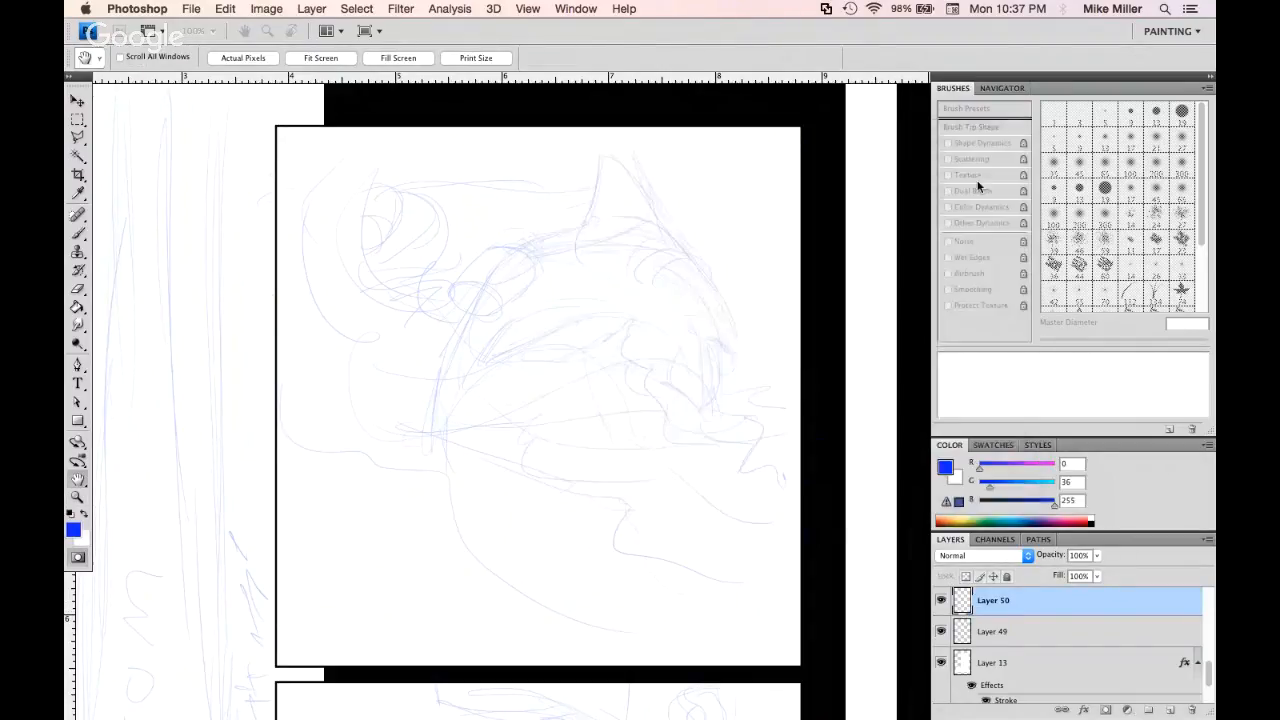
key("z")
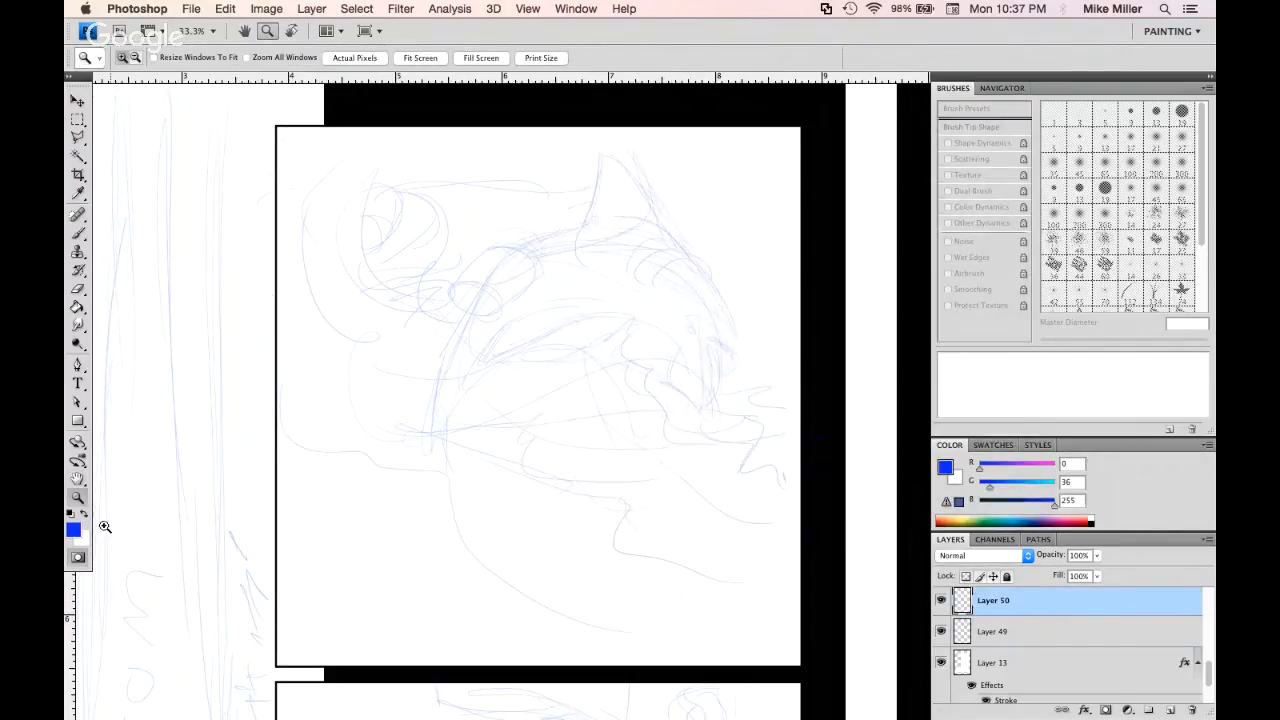
left_click(70, 513)
Brush the lower right panel's eye outline in black as overlapping ovals, reinforcing the lower left rim
left_click_drag(736, 592, 808, 172)
mouse_move(713, 652)
left_mouse_down()
mouse_move(692, 232)
mouse_move(620, 521)
left_mouse_up()
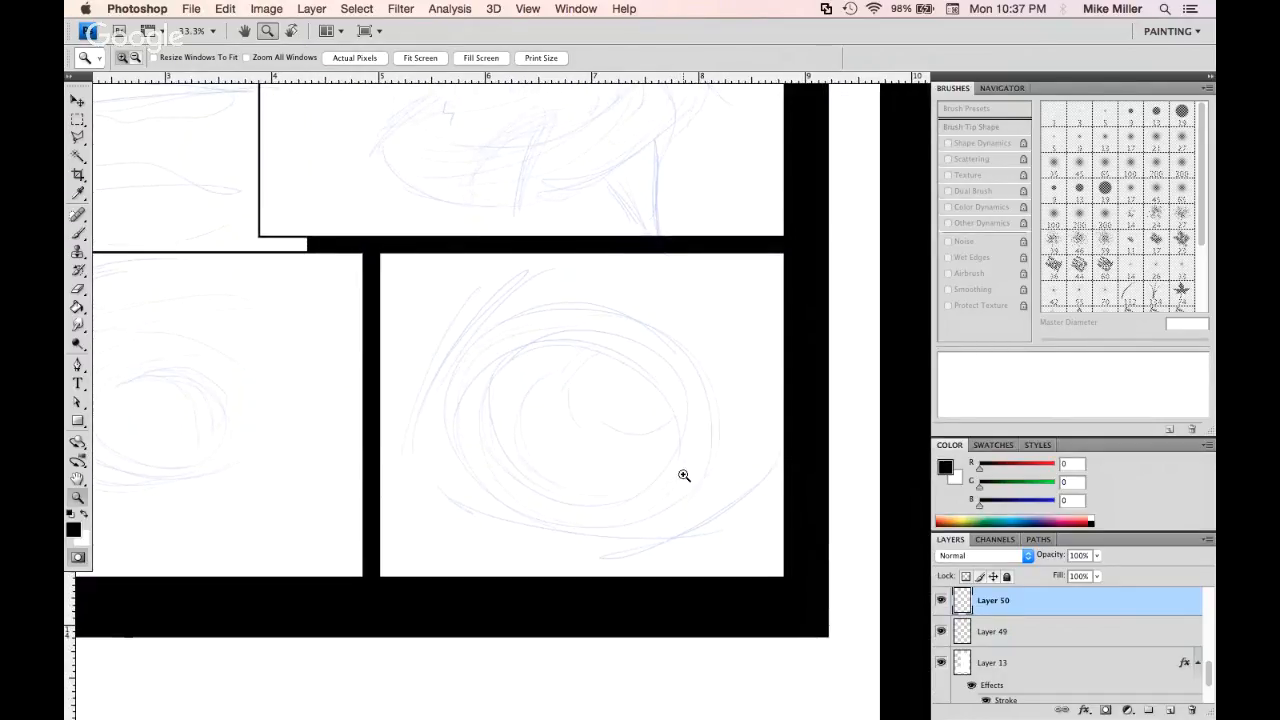
key("b")
mouse_move(455, 372)
left_mouse_down()
mouse_move(491, 486)
mouse_move(560, 520)
mouse_move(626, 524)
left_mouse_up()
left_click_drag(455, 430, 634, 499)
mouse_move(502, 349)
left_mouse_down()
mouse_move(711, 410)
mouse_move(463, 366)
mouse_move(627, 341)
mouse_move(606, 317)
mouse_move(522, 321)
mouse_move(656, 338)
left_mouse_up()
mouse_move(527, 312)
left_mouse_down()
mouse_move(680, 351)
mouse_move(682, 512)
left_mouse_up()
mouse_move(708, 432)
left_mouse_down()
mouse_move(657, 516)
mouse_move(701, 413)
mouse_move(657, 513)
mouse_move(675, 493)
mouse_move(518, 494)
left_mouse_up()
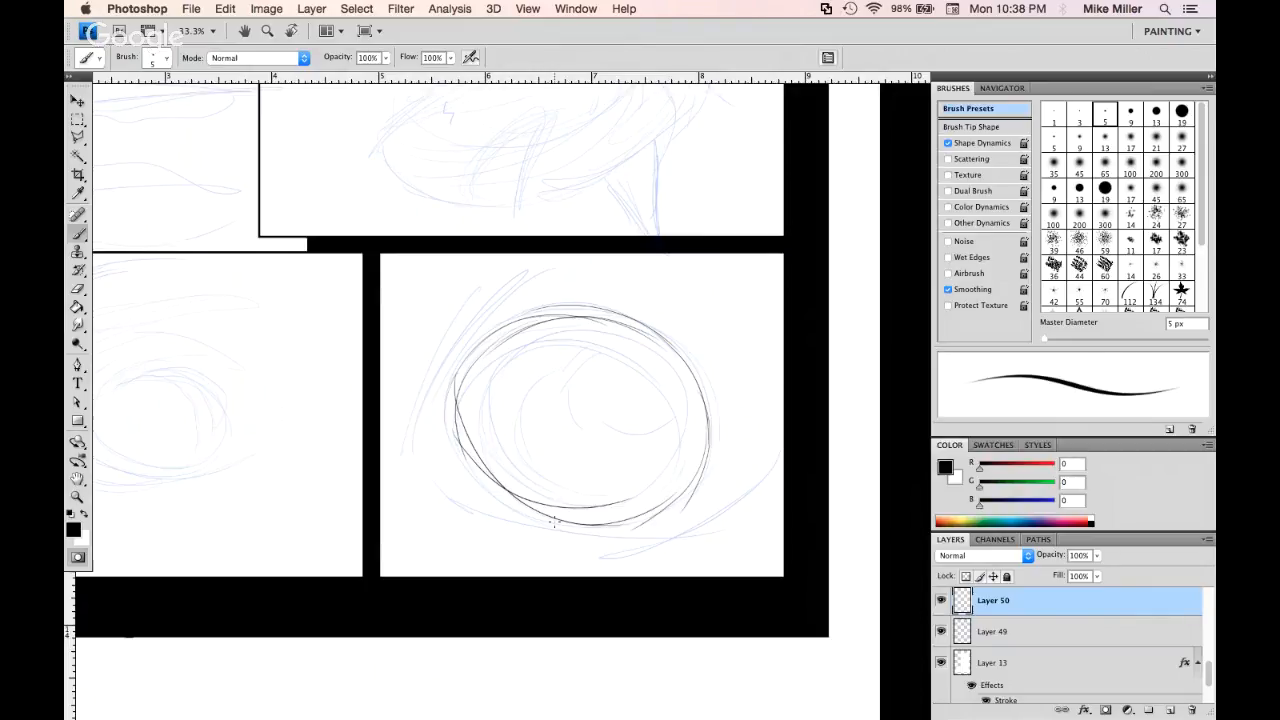
left_click_drag(641, 522, 454, 450)
left_click_drag(444, 392, 496, 501)
left_click_drag(452, 436, 483, 492)
Draw black brow strokes curving up the left of the eye, with short hatch marks along their outer edge
left_click_drag(416, 428, 434, 329)
left_click_drag(409, 413, 470, 280)
mouse_move(424, 374)
left_mouse_down()
mouse_move(478, 268)
mouse_move(524, 252)
left_mouse_up()
left_click_drag(464, 334, 521, 274)
mouse_move(420, 384)
left_mouse_down()
mouse_move(408, 478)
mouse_move(424, 494)
left_mouse_up()
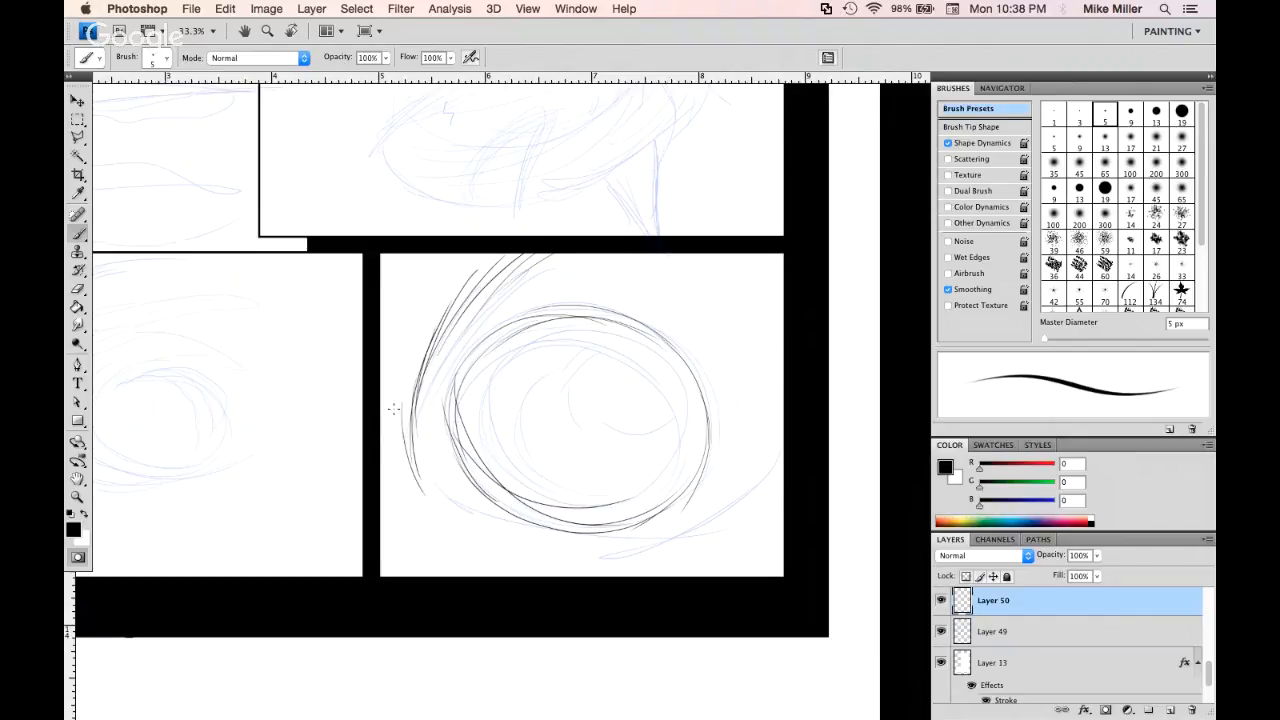
left_click_drag(384, 388, 414, 418)
left_click_drag(386, 374, 418, 398)
left_click_drag(406, 356, 422, 384)
mouse_move(410, 350)
left_mouse_down()
mouse_move(432, 370)
mouse_move(432, 354)
left_mouse_up()
Draw a round highlight in the eye's upper right and curved iris lines around its left side
mouse_move(584, 360)
left_mouse_down()
mouse_move(595, 409)
mouse_move(659, 433)
mouse_move(636, 435)
mouse_move(678, 415)
left_mouse_up()
left_click_drag(600, 340, 686, 374)
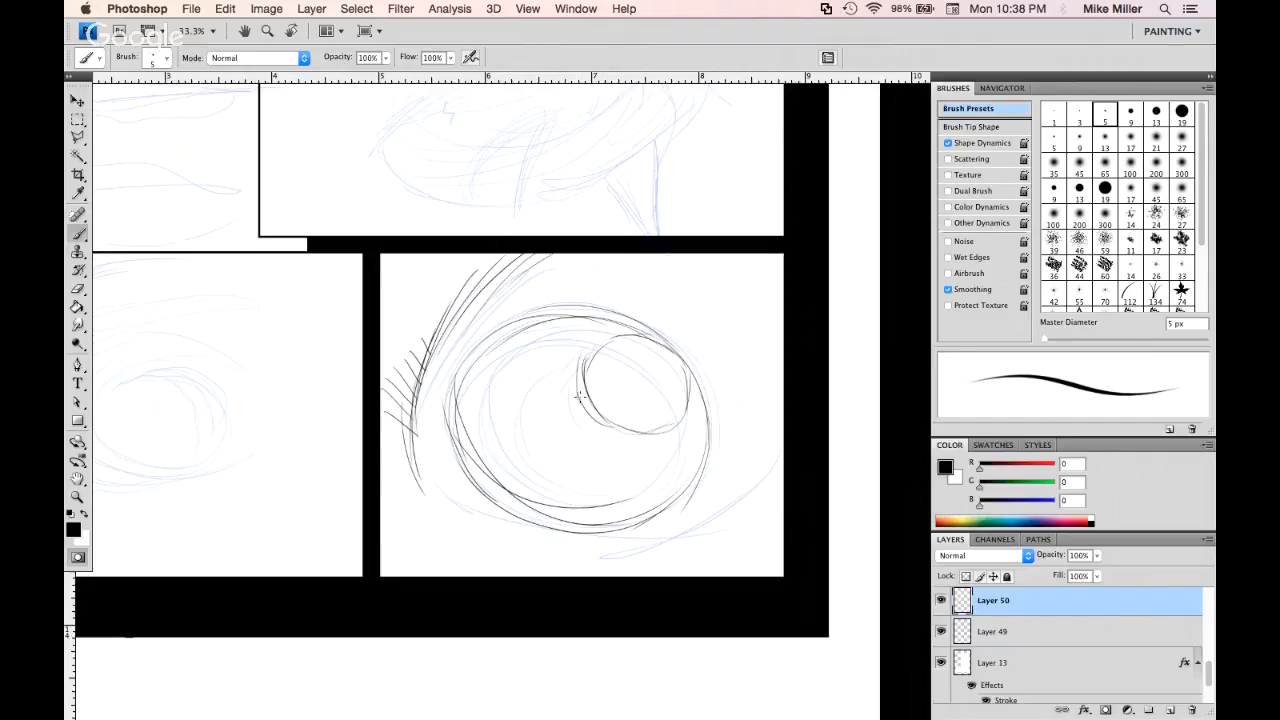
mouse_move(548, 482)
left_mouse_down()
mouse_move(518, 402)
mouse_move(562, 385)
mouse_move(494, 413)
mouse_move(498, 425)
mouse_move(525, 388)
mouse_move(513, 384)
mouse_move(590, 355)
left_mouse_up()
mouse_move(500, 398)
left_mouse_down()
mouse_move(538, 359)
mouse_move(590, 350)
left_mouse_up()
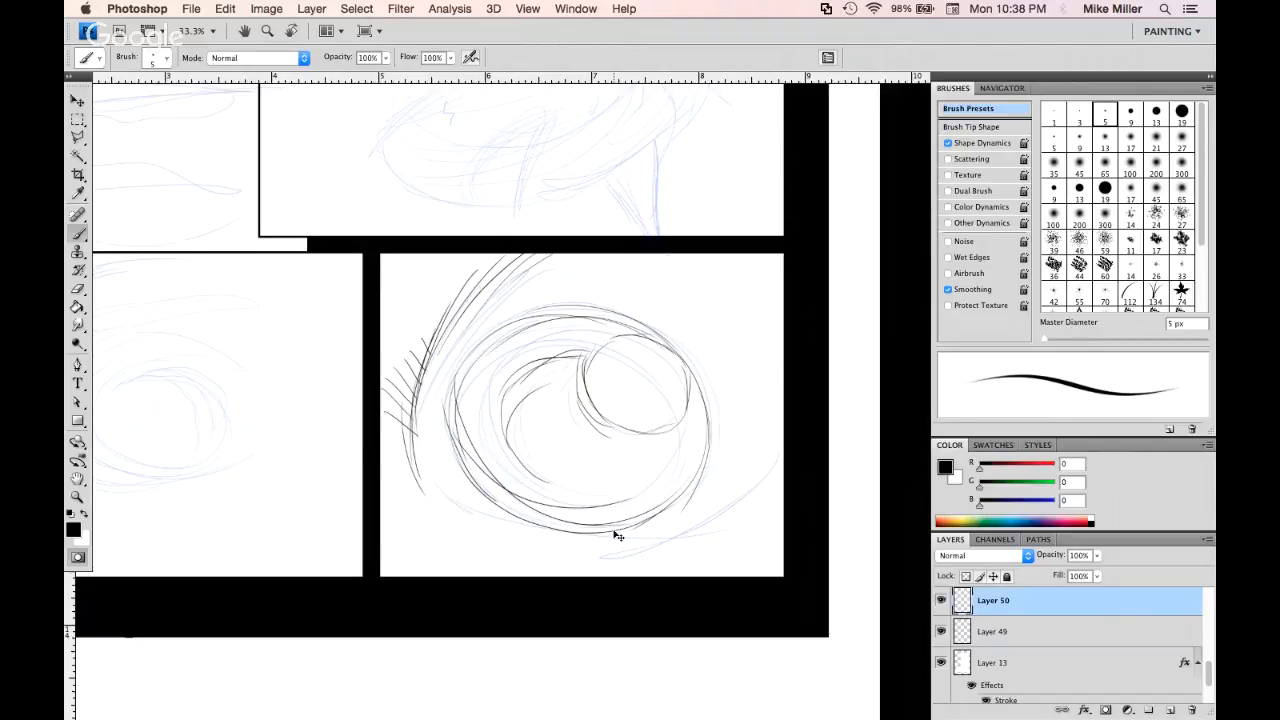
Switch to Chrome and search for "great white shark eye" in a new window
key("super+Tab")
key("super+Tab")
key("super+Tab")
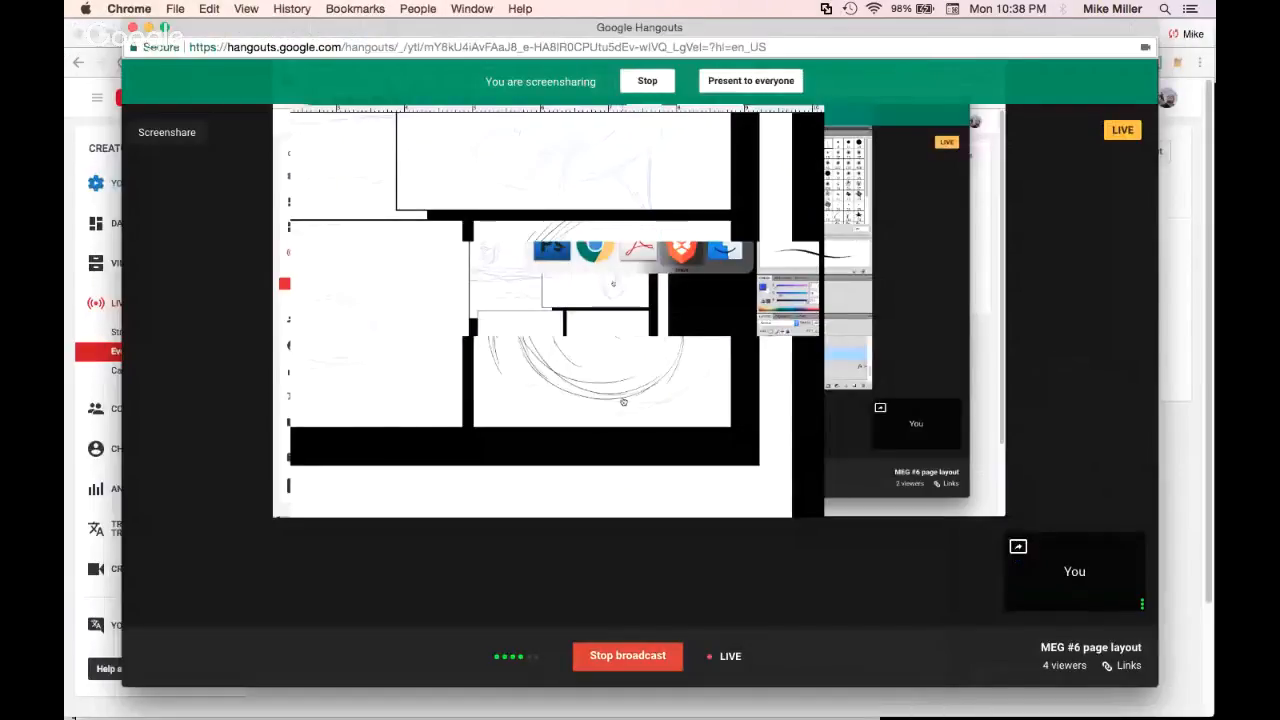
key("super+n")
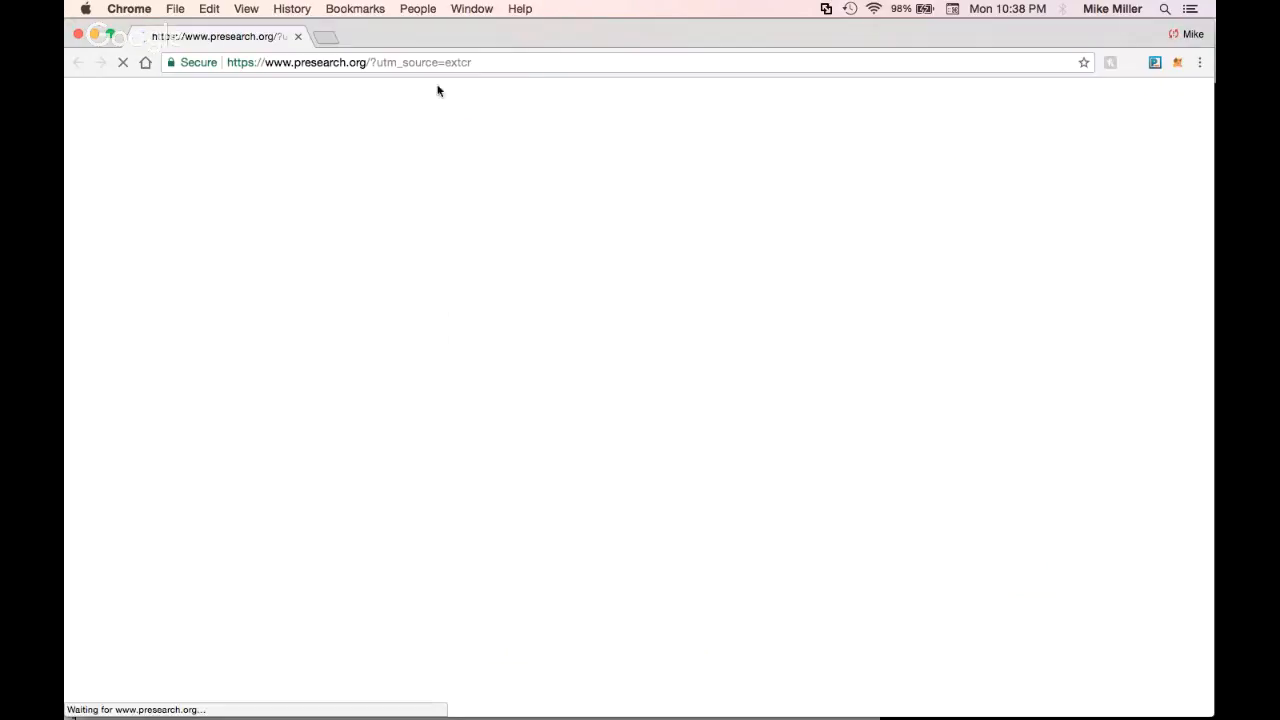
left_click(510, 62)
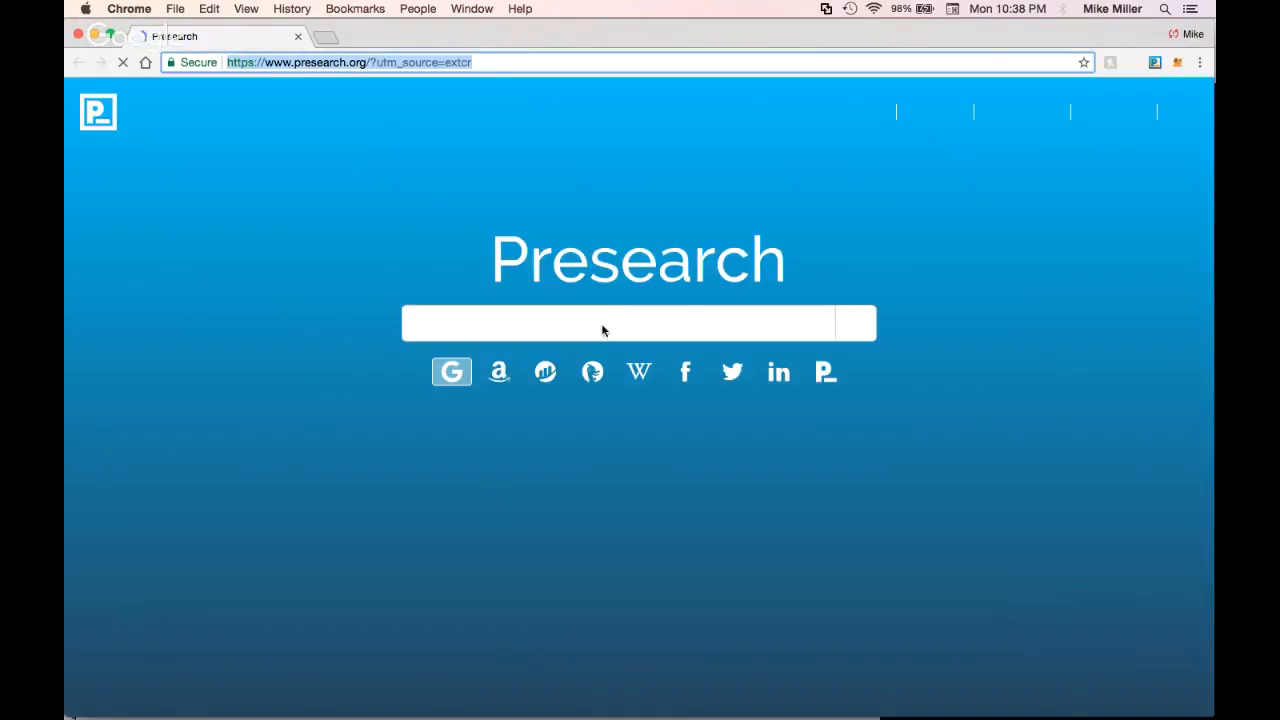
left_click(600, 324)
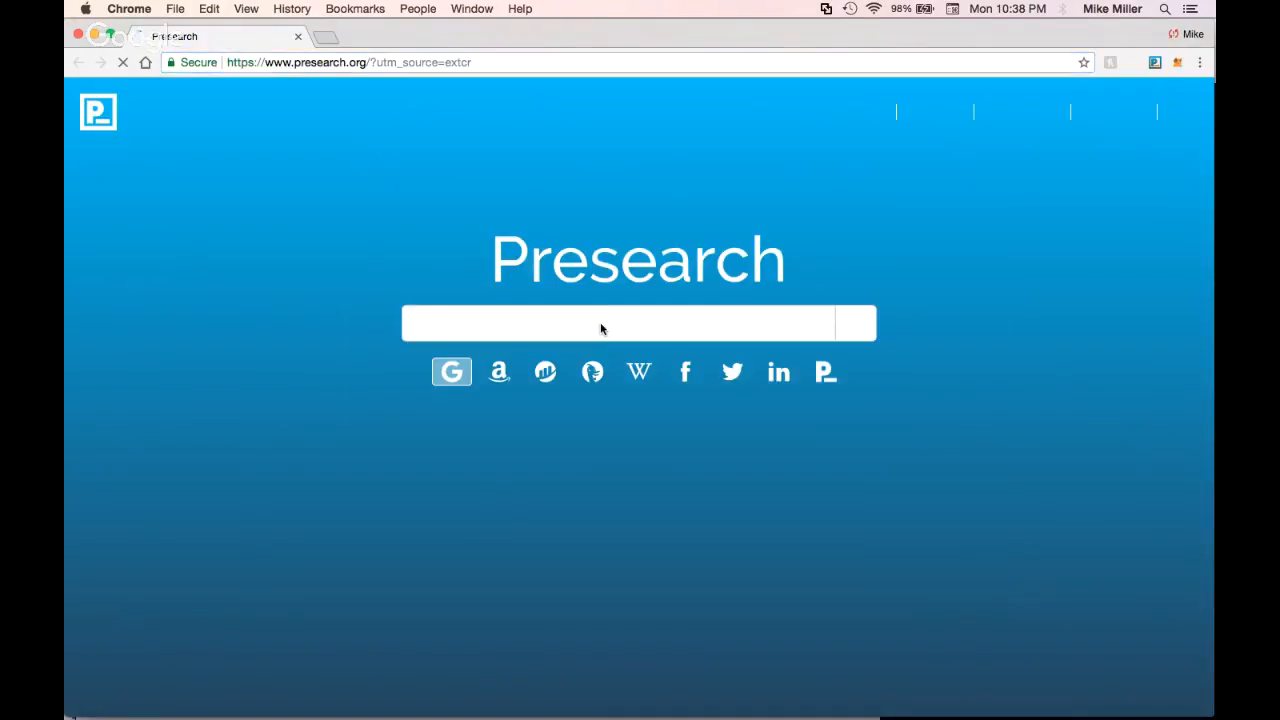
left_click(540, 326)
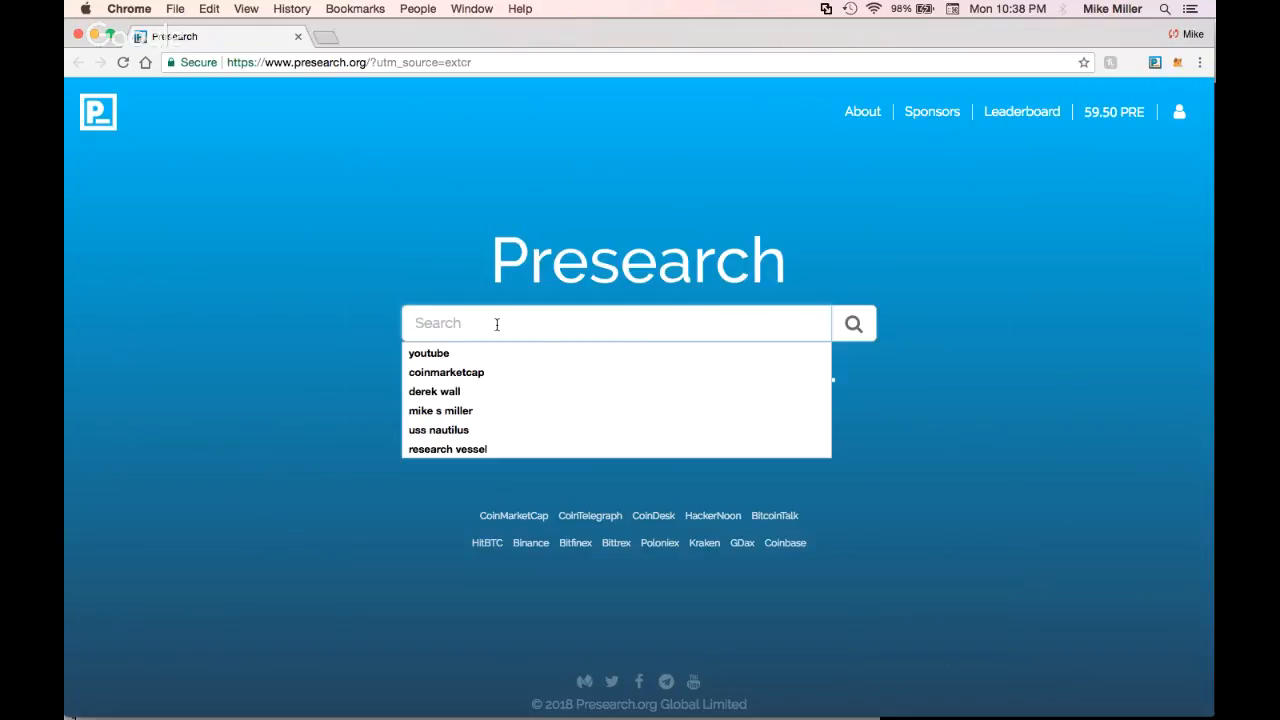
type("great white shark eye")
key("Return")
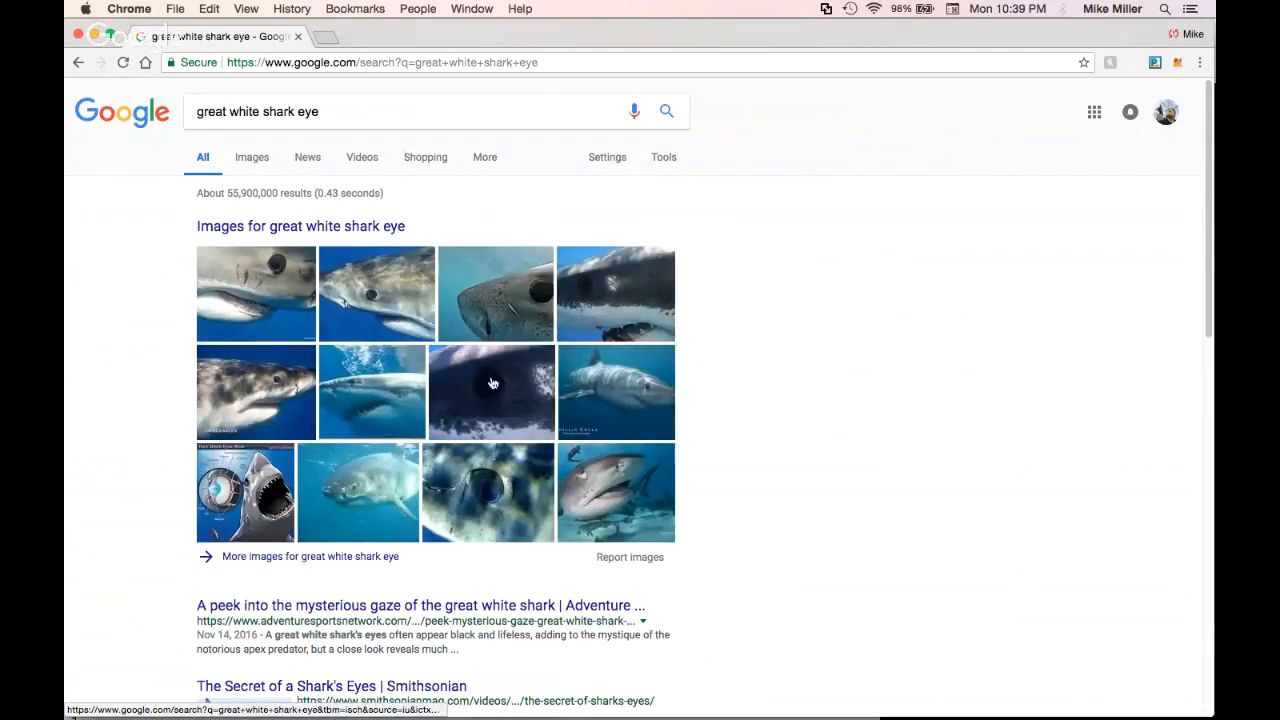
Browse the image results and enlarge the shark eye diagram and the close-up photo of a great white's eye
left_click(437, 344)
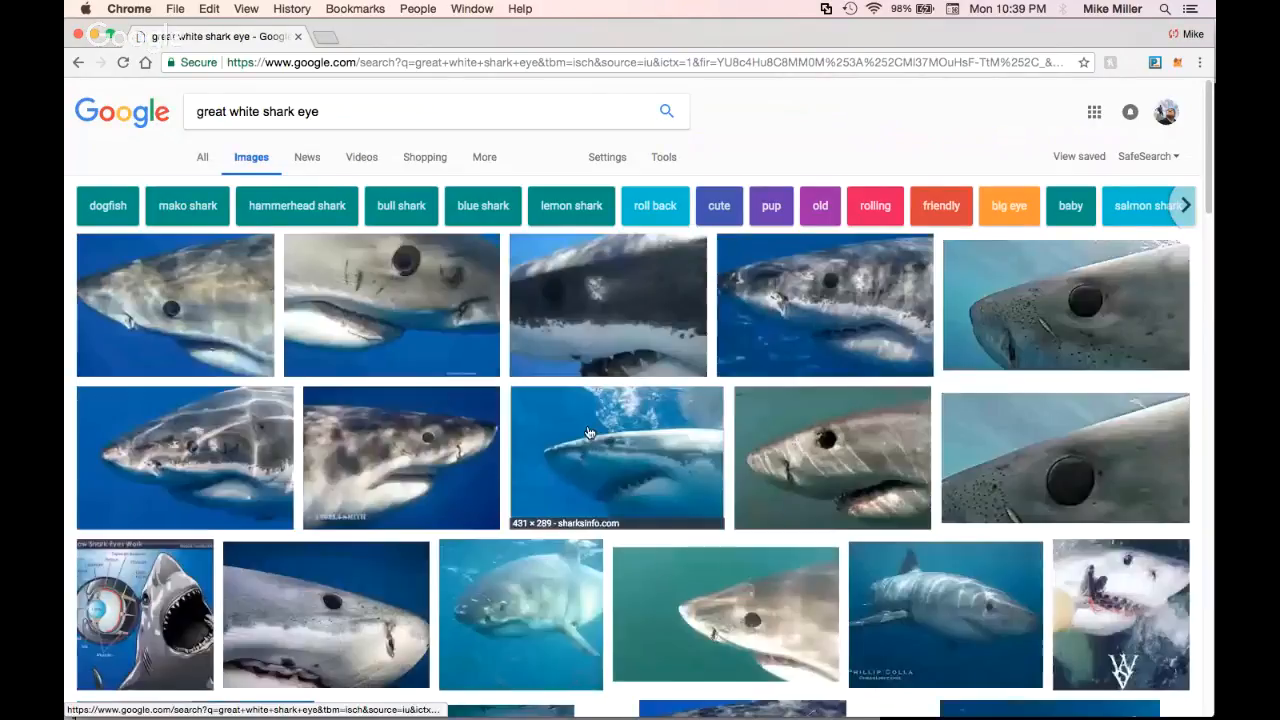
left_click(173, 615)
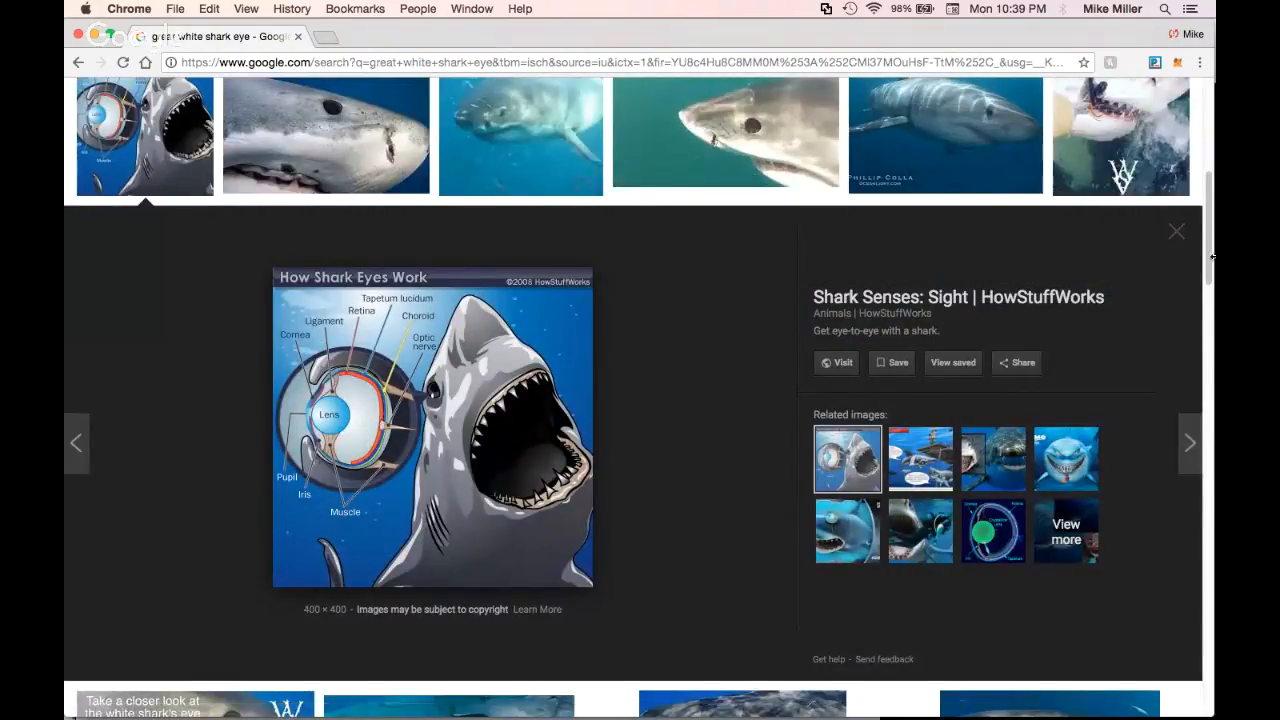
scroll(1210, 265, "up", 5)
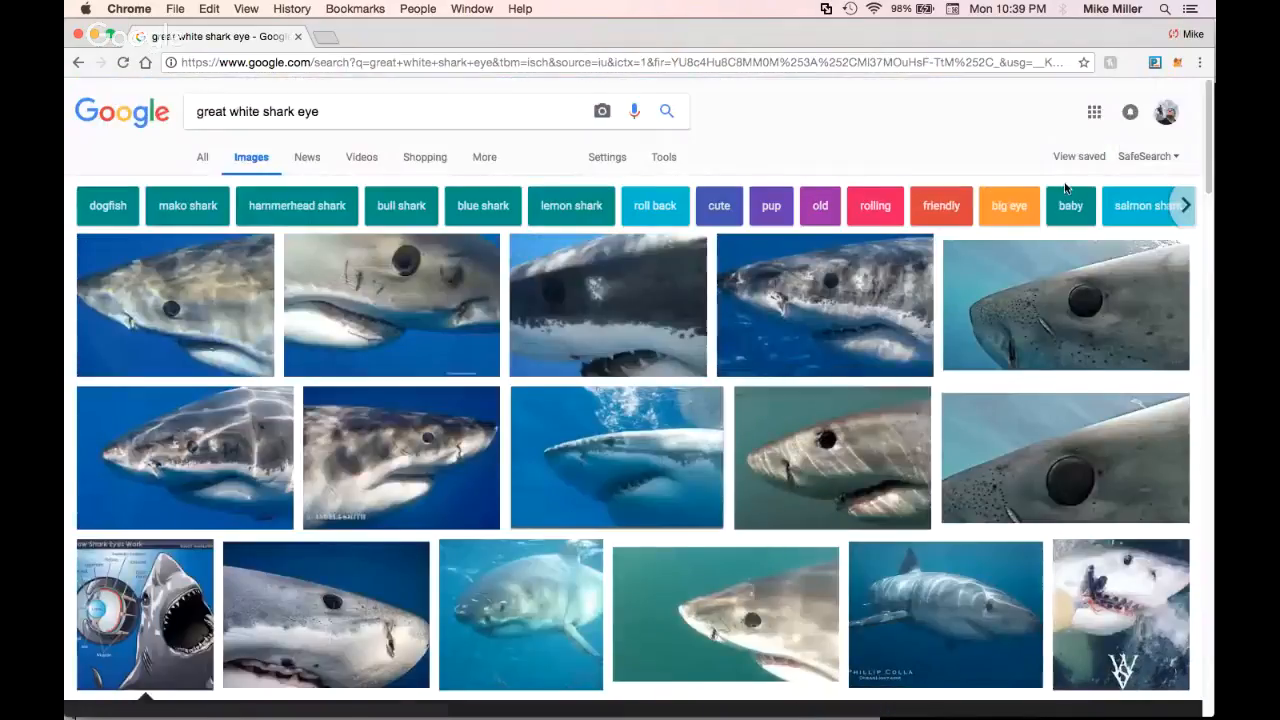
left_click(416, 293)
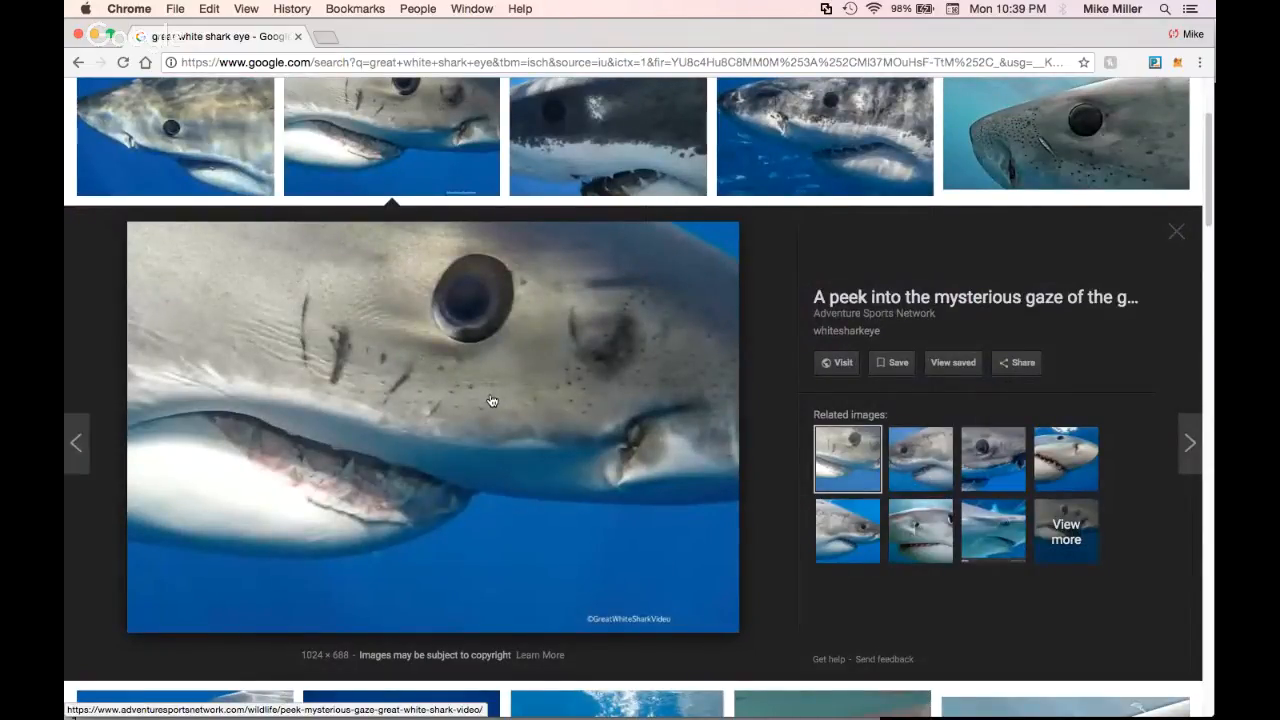
Return to Photoshop to round out the iris in black below the highlight, and check the stream chat in Brave
key("super+Tab")
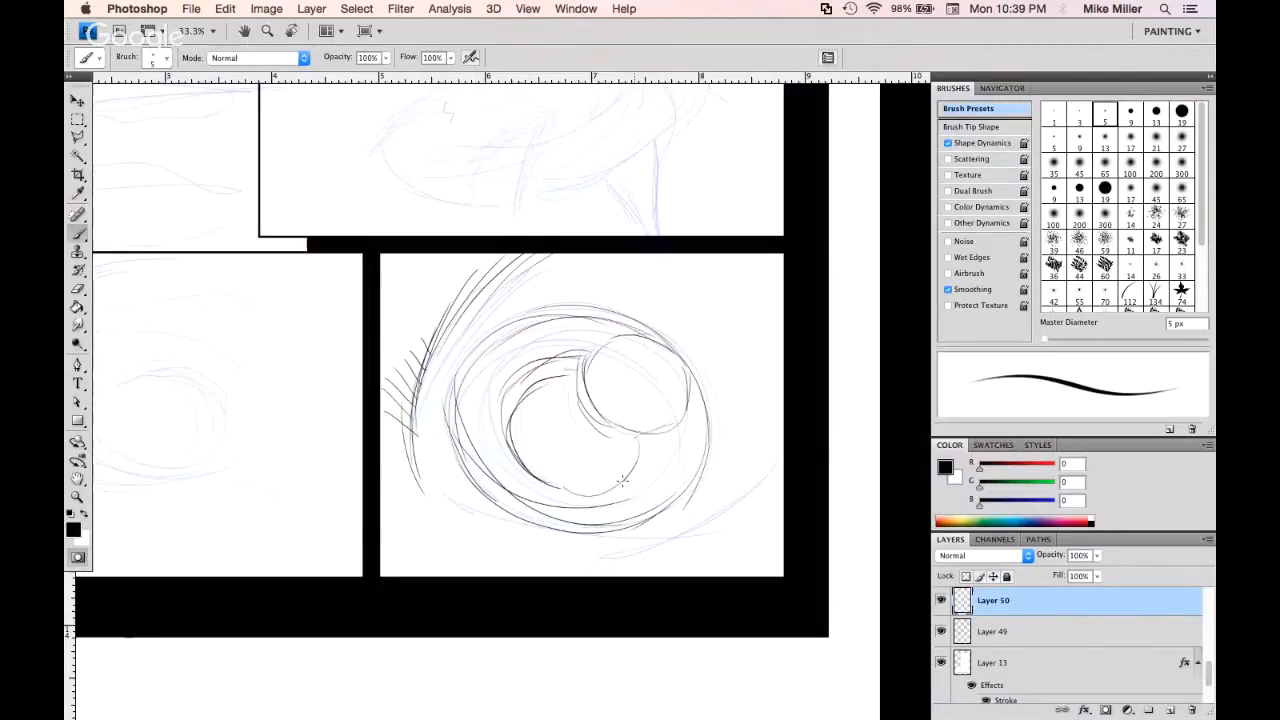
key("super+Tab")
key("Tab")
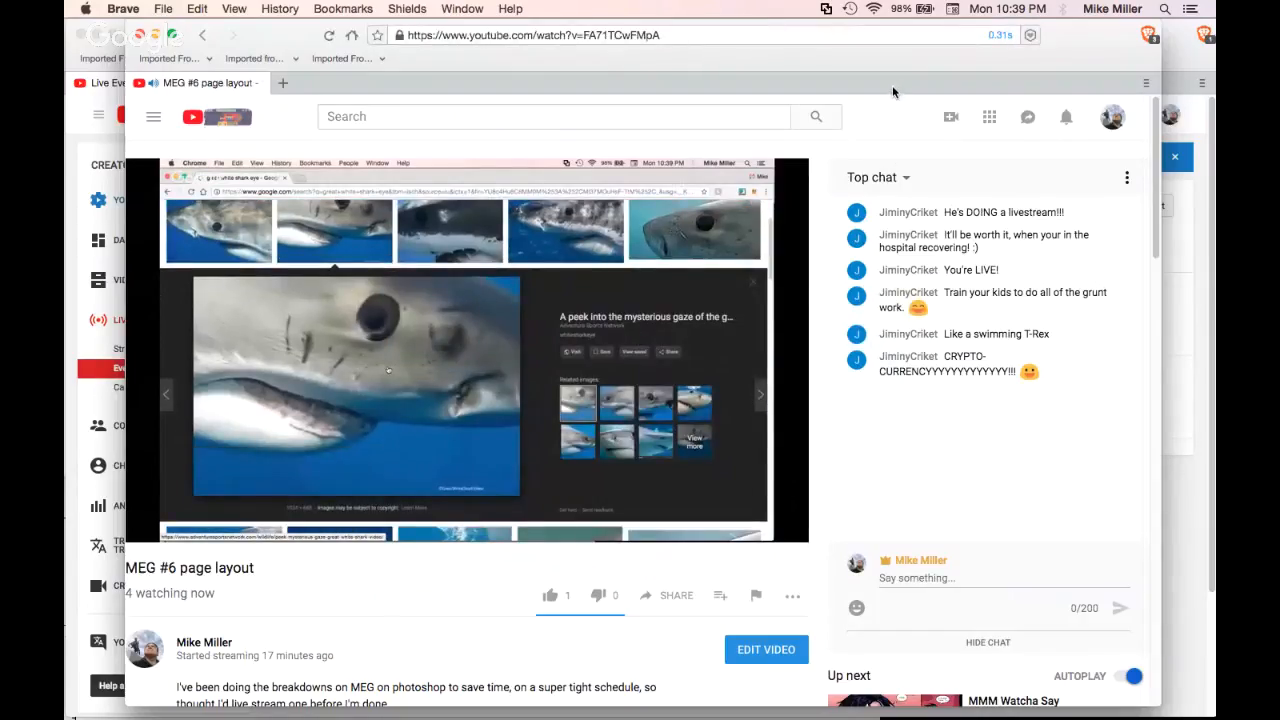
Return to Photoshop, darken the pupil's outline in the bottom-right panel's eye and fill the pupil with dense cross-hatching around the highlight
key("super+Tab")
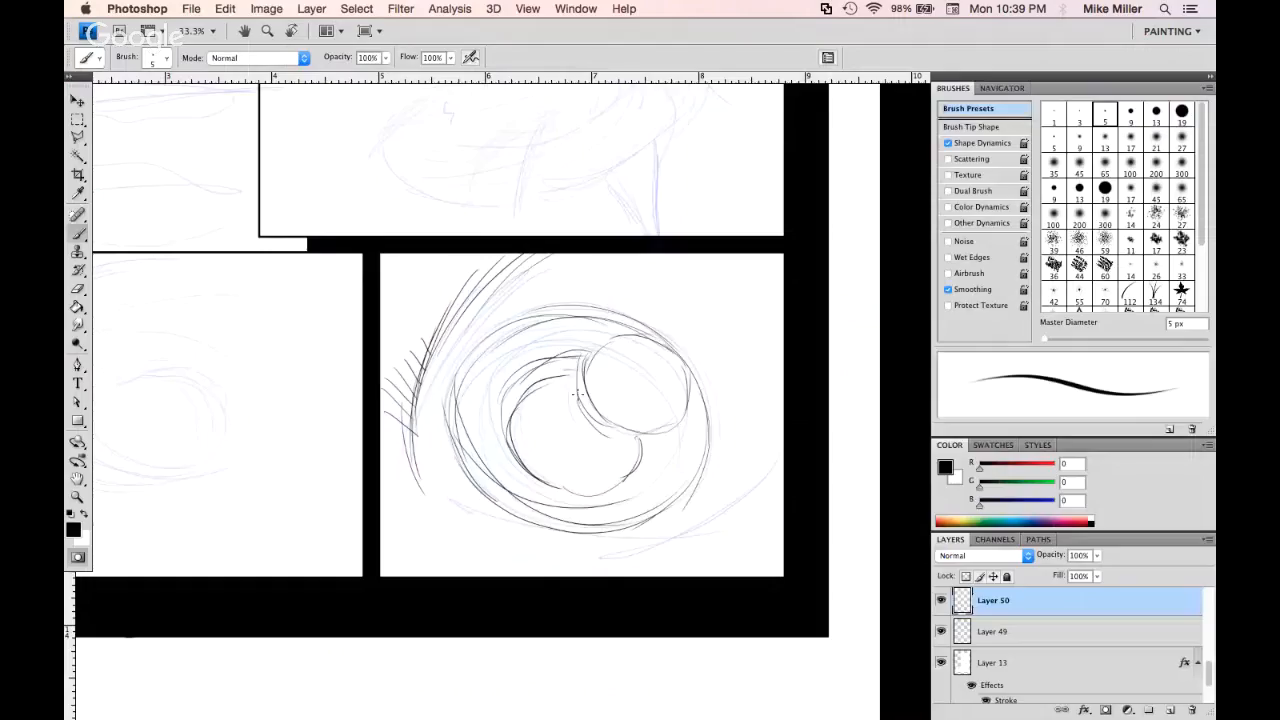
left_click_drag(508, 392, 648, 444)
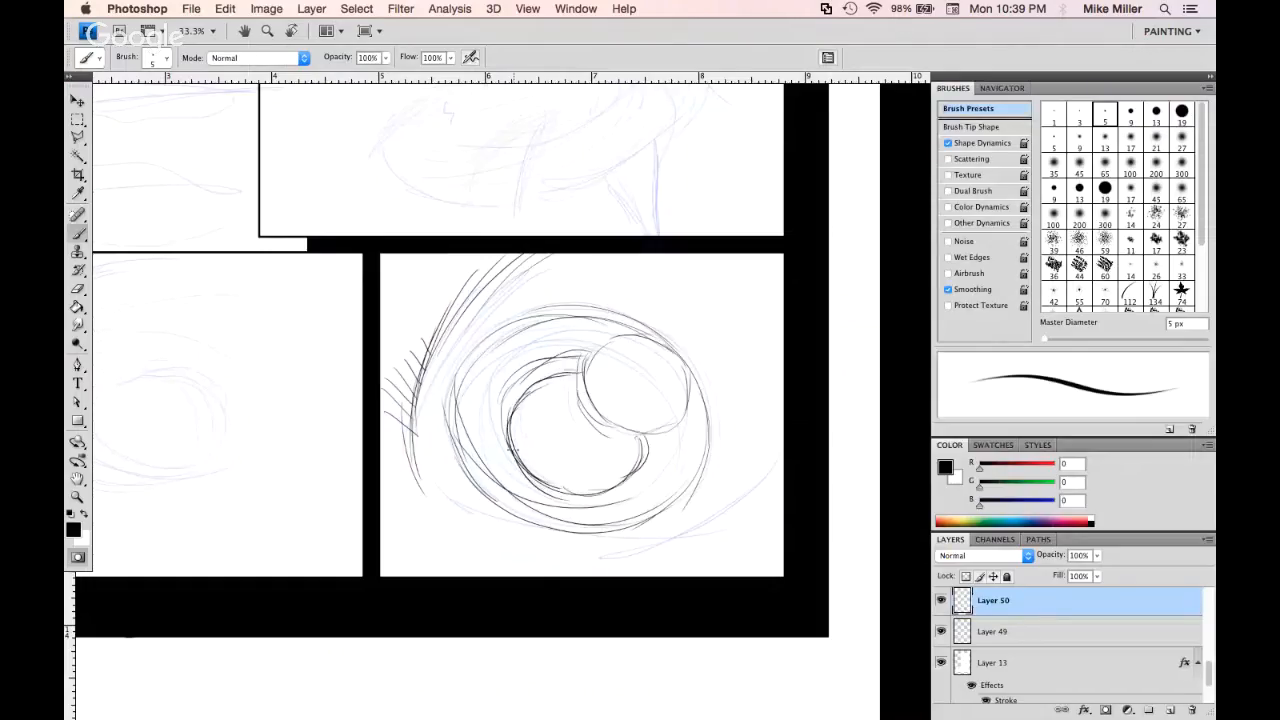
mouse_move(506, 428)
left_mouse_down()
mouse_move(540, 482)
mouse_move(555, 470)
left_mouse_up()
left_click_drag(520, 398, 570, 460)
mouse_move(552, 376)
left_mouse_down()
mouse_move(578, 452)
mouse_move(578, 408)
mouse_move(598, 447)
left_mouse_up()
left_click_drag(594, 410, 609, 456)
mouse_move(611, 428)
left_mouse_down()
mouse_move(616, 462)
mouse_move(644, 464)
left_mouse_up()
left_click_drag(522, 464, 580, 486)
mouse_move(512, 420)
left_mouse_down()
mouse_move(542, 462)
mouse_move(596, 378)
left_mouse_up()
left_click_drag(558, 422, 594, 384)
left_click_drag(564, 410, 588, 380)
mouse_move(598, 488)
left_mouse_down()
mouse_move(620, 480)
mouse_move(620, 464)
left_mouse_up()
left_click_drag(604, 480, 628, 448)
mouse_move(594, 474)
left_mouse_down()
mouse_move(632, 440)
mouse_move(636, 452)
left_mouse_up()
left_click_drag(608, 468, 640, 426)
left_click_drag(612, 462, 646, 430)
Hatch the left side of the iris with rows of steep curved black strokes
left_click_drag(458, 414, 480, 488)
left_click_drag(464, 420, 496, 494)
left_click_drag(472, 424, 506, 494)
left_click_drag(482, 428, 514, 494)
left_click_drag(490, 426, 514, 490)
left_click_drag(496, 430, 524, 492)
left_click_drag(464, 380, 476, 432)
mouse_move(476, 378)
left_mouse_down()
mouse_move(496, 458)
mouse_move(506, 438)
left_mouse_up()
left_click_drag(506, 382, 514, 450)
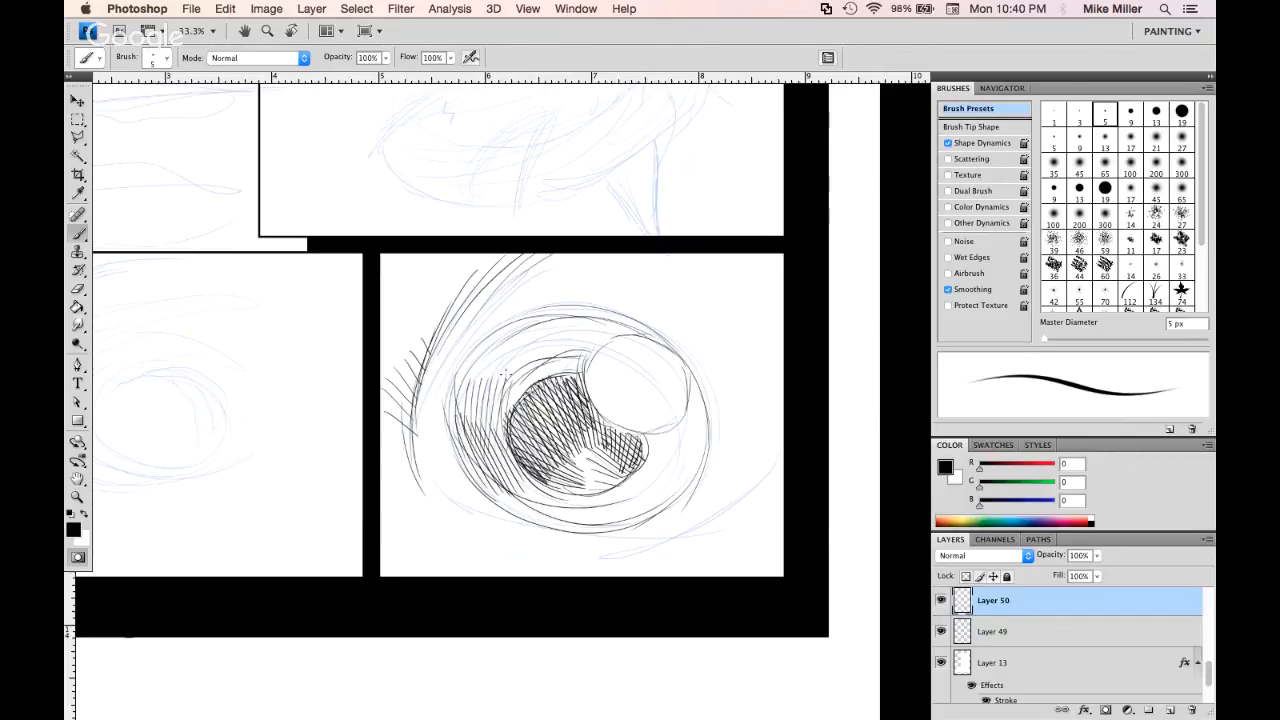
Shade the iris above the pupil with curved strokes and cross-hatching up to the round highlight
left_click_drag(520, 348, 578, 324)
mouse_move(518, 360)
left_mouse_down()
mouse_move(616, 322)
mouse_move(596, 334)
left_mouse_up()
left_click_drag(548, 360, 612, 324)
left_click_drag(536, 382, 620, 320)
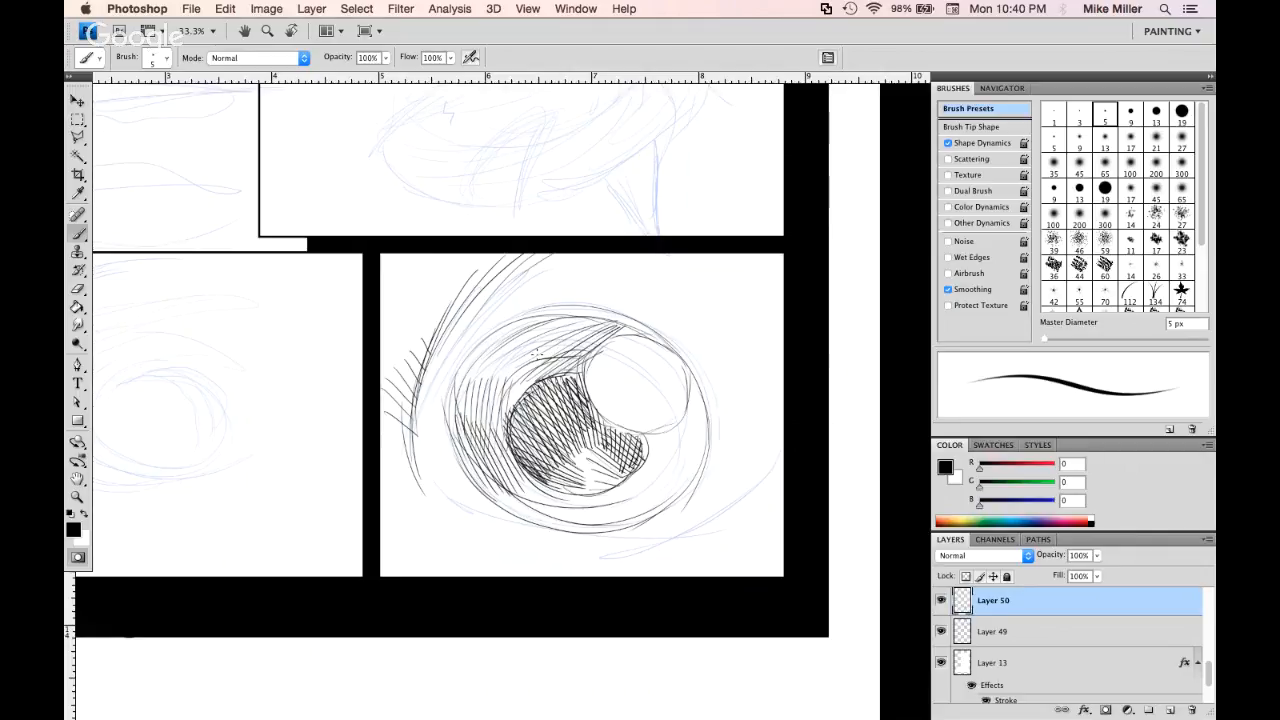
left_click_drag(543, 325, 551, 369)
left_click_drag(553, 317, 559, 369)
left_click_drag(564, 314, 574, 367)
left_click_drag(582, 317, 583, 361)
left_click_drag(597, 318, 590, 354)
mouse_move(605, 321)
left_mouse_down()
mouse_move(597, 343)
mouse_move(620, 338)
left_mouse_up()
Hatch the lower right of the iris with slanted strokes from below the highlight around to beneath the pupil
mouse_move(656, 432)
left_mouse_down()
mouse_move(642, 494)
mouse_move(652, 508)
left_mouse_up()
left_click_drag(690, 392, 672, 494)
mouse_move(702, 414)
left_mouse_down()
mouse_move(694, 474)
mouse_move(692, 430)
mouse_move(660, 496)
left_mouse_up()
mouse_move(680, 450)
left_mouse_down()
mouse_move(668, 506)
mouse_move(636, 512)
left_mouse_up()
left_click_drag(644, 472, 620, 520)
left_click_drag(632, 476, 596, 530)
left_click_drag(598, 490, 578, 528)
Thicken the eye's outer contour all the way around with overlapping curved black strokes
left_click_drag(452, 440, 512, 512)
left_click_drag(464, 366, 446, 468)
left_click_drag(472, 324, 447, 392)
left_click_drag(534, 306, 452, 380)
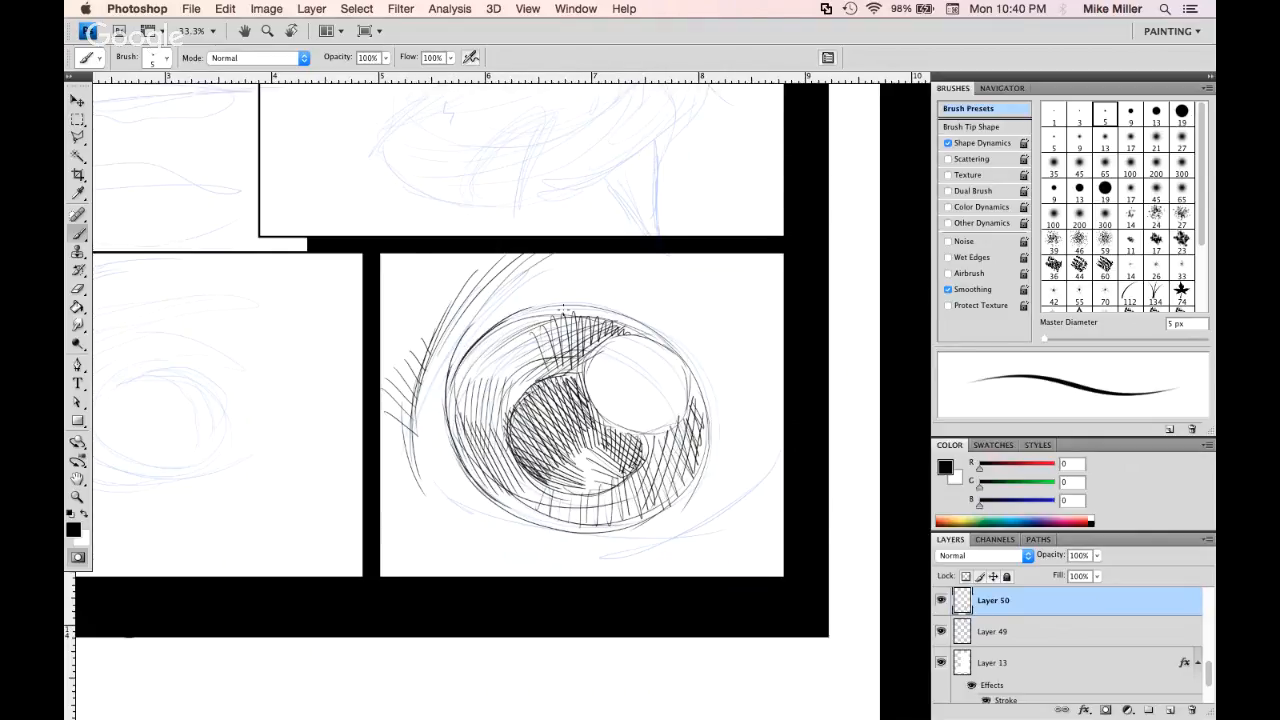
mouse_move(535, 305)
left_mouse_down()
mouse_move(477, 335)
mouse_move(450, 388)
left_mouse_up()
left_click_drag(513, 305, 455, 370)
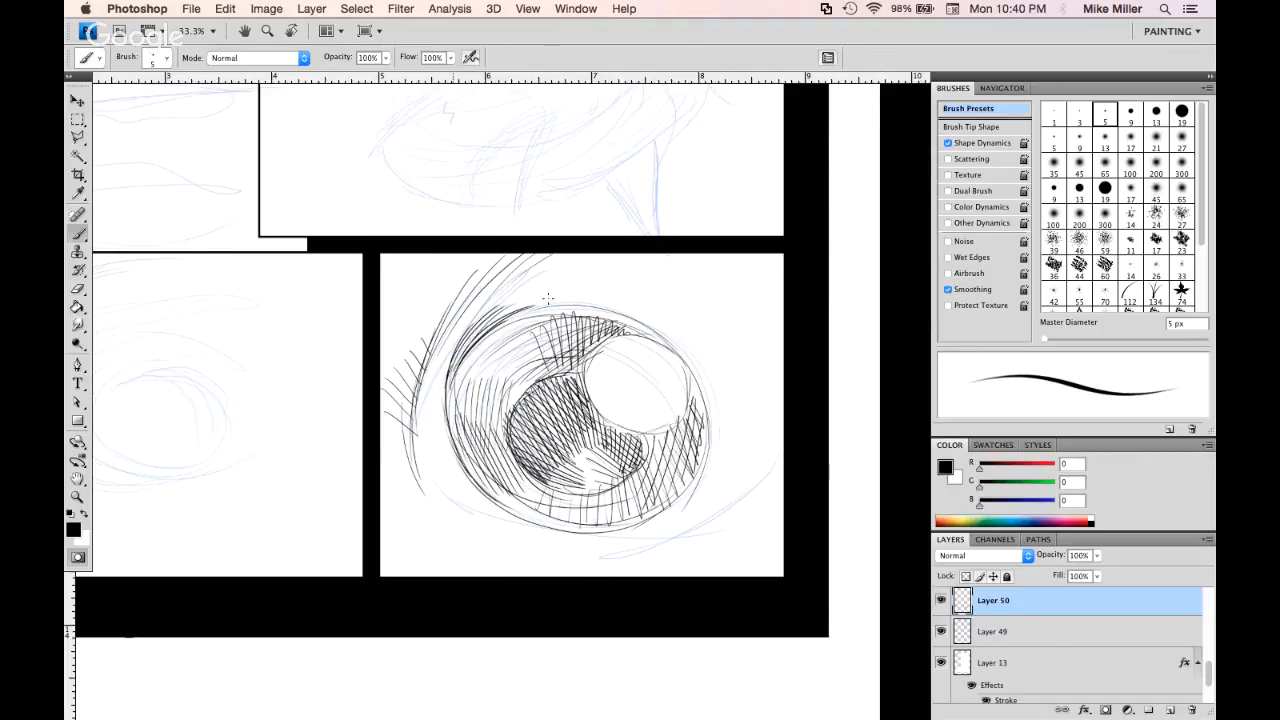
mouse_move(575, 313)
left_mouse_down()
mouse_move(506, 318)
mouse_move(620, 300)
left_mouse_up()
mouse_move(525, 314)
left_mouse_down()
mouse_move(626, 304)
mouse_move(640, 332)
mouse_move(682, 354)
left_mouse_up()
left_click_drag(626, 306, 704, 402)
left_click_drag(686, 360, 702, 482)
mouse_move(708, 438)
left_mouse_down()
mouse_move(669, 512)
mouse_move(603, 530)
left_mouse_up()
left_click_drag(465, 467, 547, 527)
Cross-hatch the lower iris and the area below the highlight with a second direction of strokes
mouse_move(487, 485)
left_mouse_down()
mouse_move(613, 533)
mouse_move(515, 511)
mouse_move(655, 528)
left_mouse_up()
left_click_drag(470, 469, 552, 528)
mouse_move(476, 444)
left_mouse_down()
mouse_move(540, 508)
mouse_move(574, 516)
left_mouse_up()
mouse_move(522, 432)
left_mouse_down()
mouse_move(576, 514)
mouse_move(535, 445)
mouse_move(578, 504)
mouse_move(565, 458)
left_mouse_up()
mouse_move(558, 428)
left_mouse_down()
mouse_move(598, 514)
mouse_move(610, 512)
left_mouse_up()
left_click_drag(594, 432, 630, 520)
mouse_move(622, 440)
left_mouse_down()
mouse_move(638, 514)
mouse_move(658, 512)
left_mouse_up()
mouse_move(652, 440)
left_mouse_down()
mouse_move(666, 516)
mouse_move(673, 508)
left_mouse_up()
left_click_drag(674, 420, 686, 494)
left_click_drag(680, 412, 690, 494)
left_click_drag(690, 390, 697, 474)
left_click_drag(698, 398, 700, 462)
left_click_drag(640, 492, 671, 471)
mouse_move(641, 486)
left_mouse_down()
mouse_move(702, 428)
mouse_move(636, 310)
mouse_move(654, 318)
left_mouse_up()
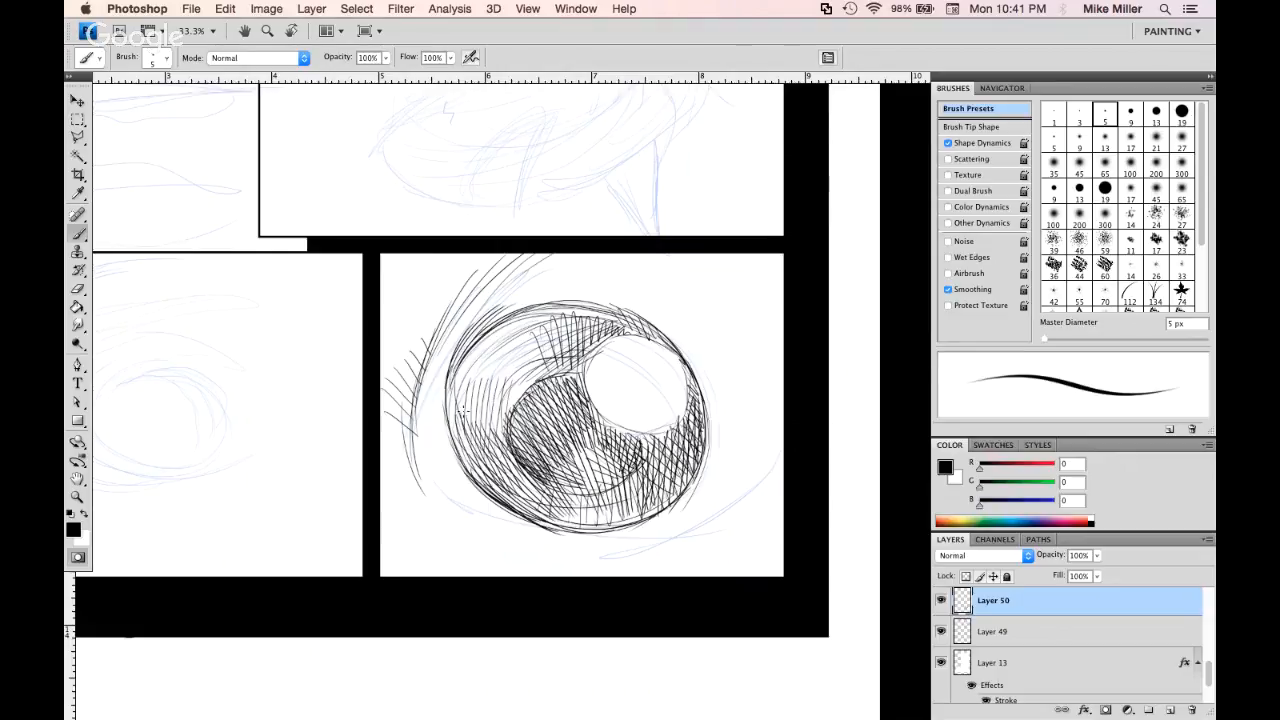
Cross-hatch the upper-left iris with short strokes radiating inward from the eye's contour
left_click_drag(457, 397, 489, 415)
left_click_drag(455, 380, 499, 399)
mouse_move(468, 355)
left_mouse_down()
mouse_move(506, 396)
mouse_move(507, 385)
left_mouse_up()
mouse_move(481, 339)
left_mouse_down()
mouse_move(518, 388)
mouse_move(528, 383)
left_mouse_up()
mouse_move(500, 329)
left_mouse_down()
mouse_move(535, 377)
mouse_move(545, 366)
left_mouse_up()
left_click_drag(528, 314, 551, 360)
left_click_drag(551, 308, 577, 348)
left_click_drag(570, 305, 597, 344)
left_click_drag(586, 305, 607, 340)
left_click_drag(598, 308, 611, 340)
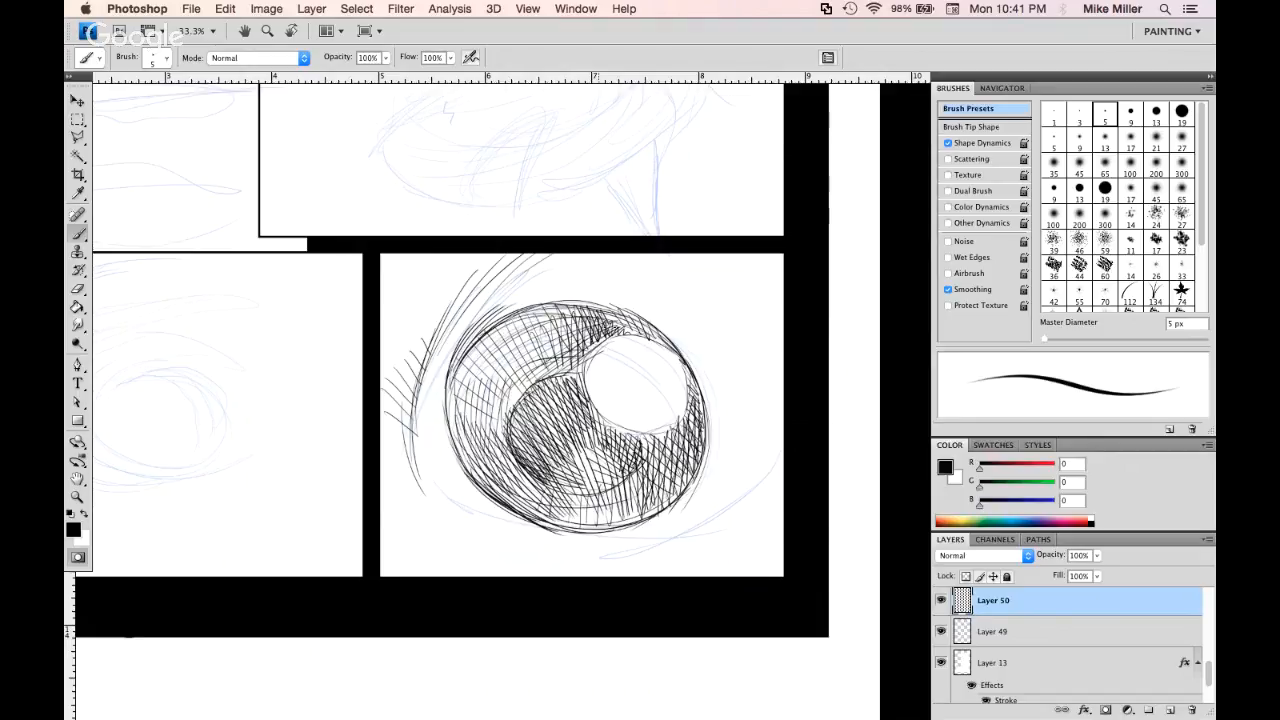
Draw skin folds below and right of the eye, cross-hatch them, and reinforce the eye's left contour
left_click_drag(786, 489, 682, 577)
mouse_move(784, 485)
left_mouse_down()
mouse_move(660, 577)
mouse_move(592, 577)
left_mouse_up()
left_click_drag(736, 515, 548, 577)
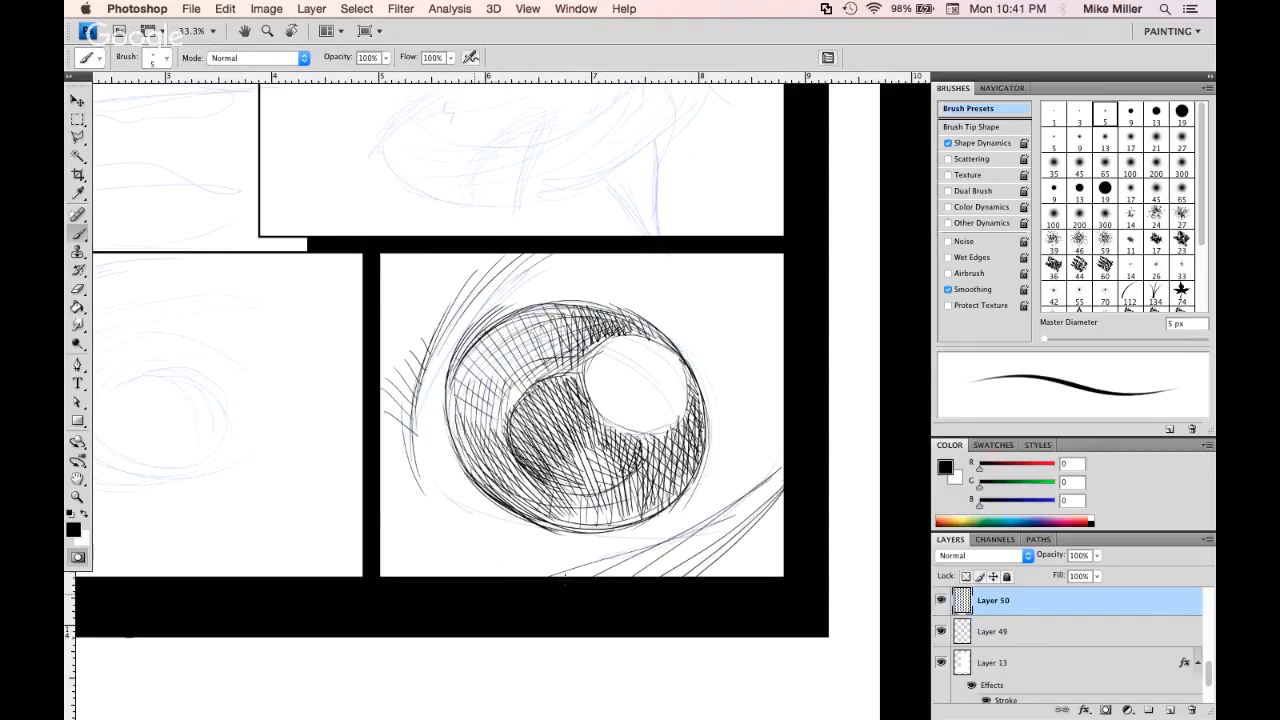
left_click_drag(462, 517, 492, 542)
mouse_move(496, 516)
left_mouse_down()
mouse_move(560, 577)
mouse_move(658, 577)
left_mouse_up()
mouse_move(660, 524)
left_mouse_down()
mouse_move(690, 577)
mouse_move(706, 578)
left_mouse_up()
left_click_drag(698, 506, 712, 576)
left_click_drag(716, 530, 724, 572)
left_click_drag(718, 486, 730, 566)
left_click_drag(728, 476, 738, 570)
mouse_move(740, 452)
left_mouse_down()
mouse_move(750, 558)
mouse_move(760, 552)
left_mouse_up()
left_click_drag(764, 462, 779, 544)
mouse_move(450, 372)
left_mouse_down()
mouse_move(452, 456)
mouse_move(490, 489)
left_mouse_up()
left_click_drag(452, 440, 506, 511)
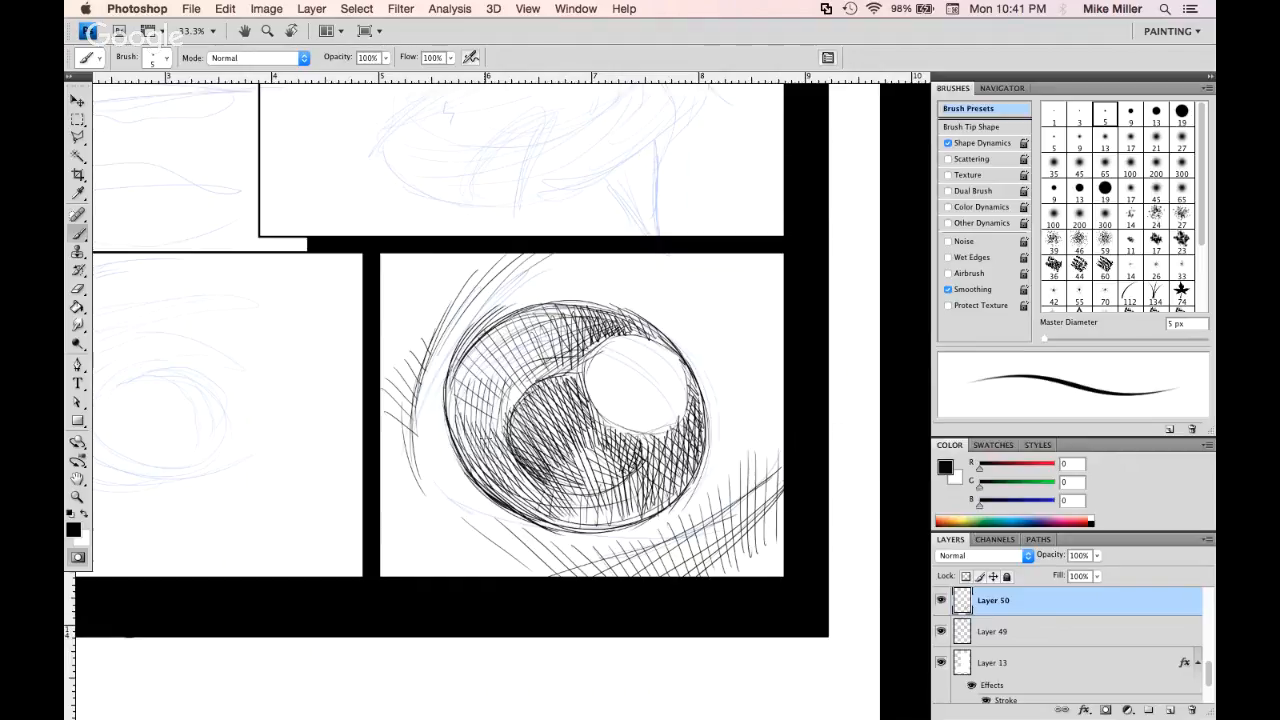
Outline the oval eye in the bottom-left panel with overlapping black strokes over the blue rough
left_click_drag(463, 409, 647, 434)
mouse_move(378, 426)
left_mouse_down()
mouse_move(740, 431)
mouse_move(727, 426)
mouse_move(739, 465)
left_mouse_up()
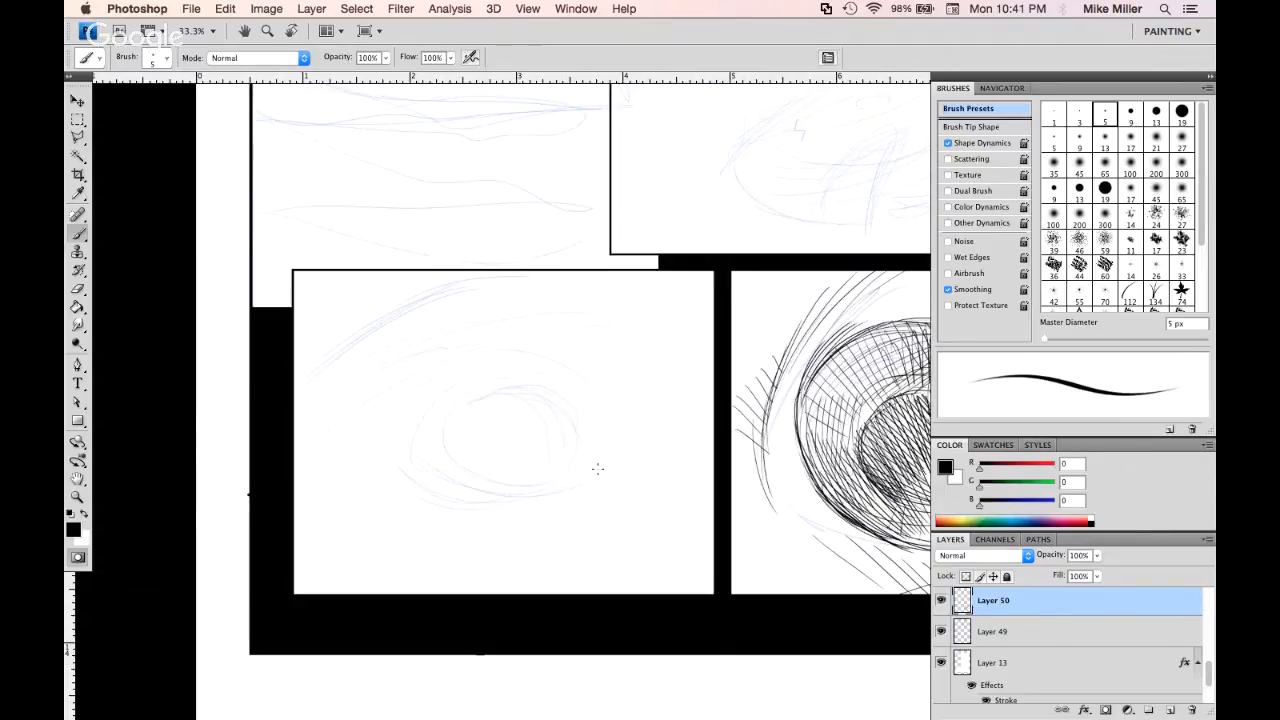
mouse_move(592, 470)
left_mouse_down()
mouse_move(430, 440)
mouse_move(524, 385)
left_mouse_up()
left_click_drag(423, 393, 409, 456)
mouse_move(440, 385)
left_mouse_down()
mouse_move(406, 466)
mouse_move(503, 520)
left_mouse_up()
mouse_move(423, 411)
left_mouse_down()
mouse_move(412, 425)
mouse_move(560, 508)
left_mouse_up()
left_click_drag(462, 513, 552, 499)
mouse_move(406, 452)
left_mouse_down()
mouse_move(450, 380)
mouse_move(546, 376)
left_mouse_up()
mouse_move(416, 394)
left_mouse_down()
mouse_move(534, 378)
mouse_move(592, 448)
left_mouse_up()
mouse_move(571, 397)
left_mouse_down()
mouse_move(540, 518)
mouse_move(472, 520)
left_mouse_up()
left_click_drag(572, 490, 456, 516)
mouse_move(404, 434)
left_mouse_down()
mouse_move(454, 380)
mouse_move(506, 380)
mouse_move(588, 458)
left_mouse_up()
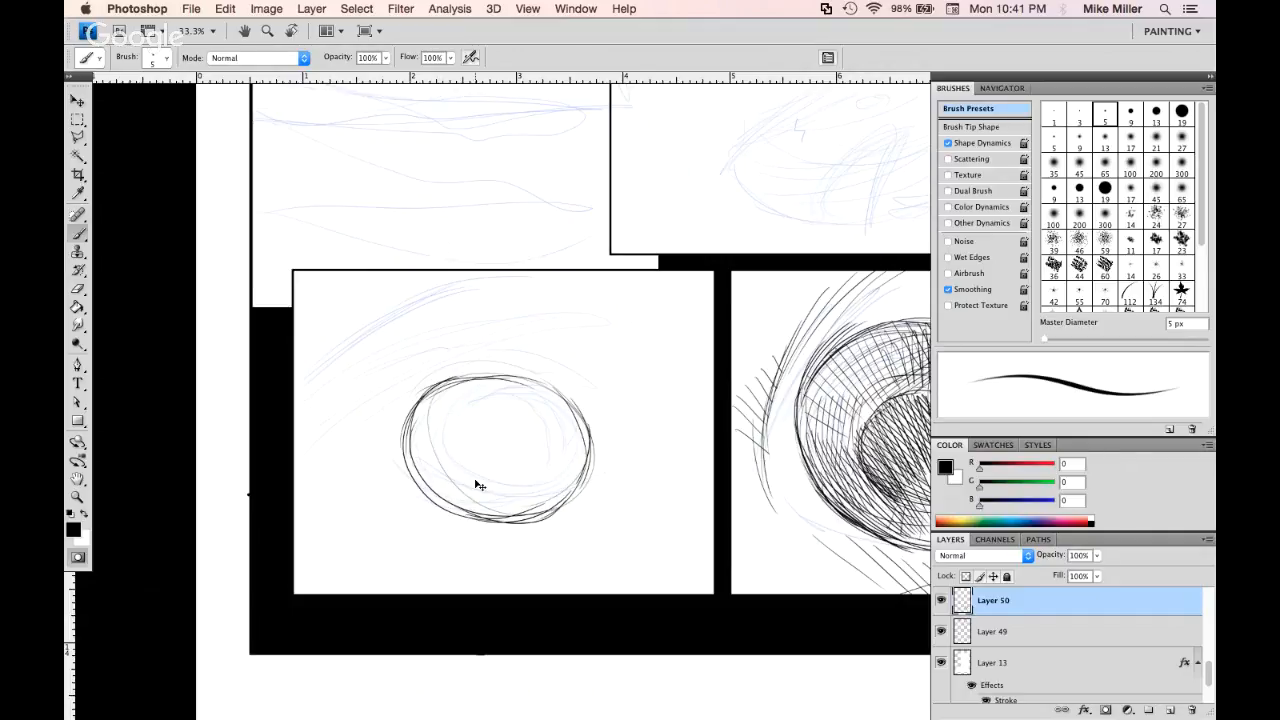
Check the stream chat, switch to Chrome, search images for "great white shark eye roll back" and enlarge the first photo
key("super+Tab")
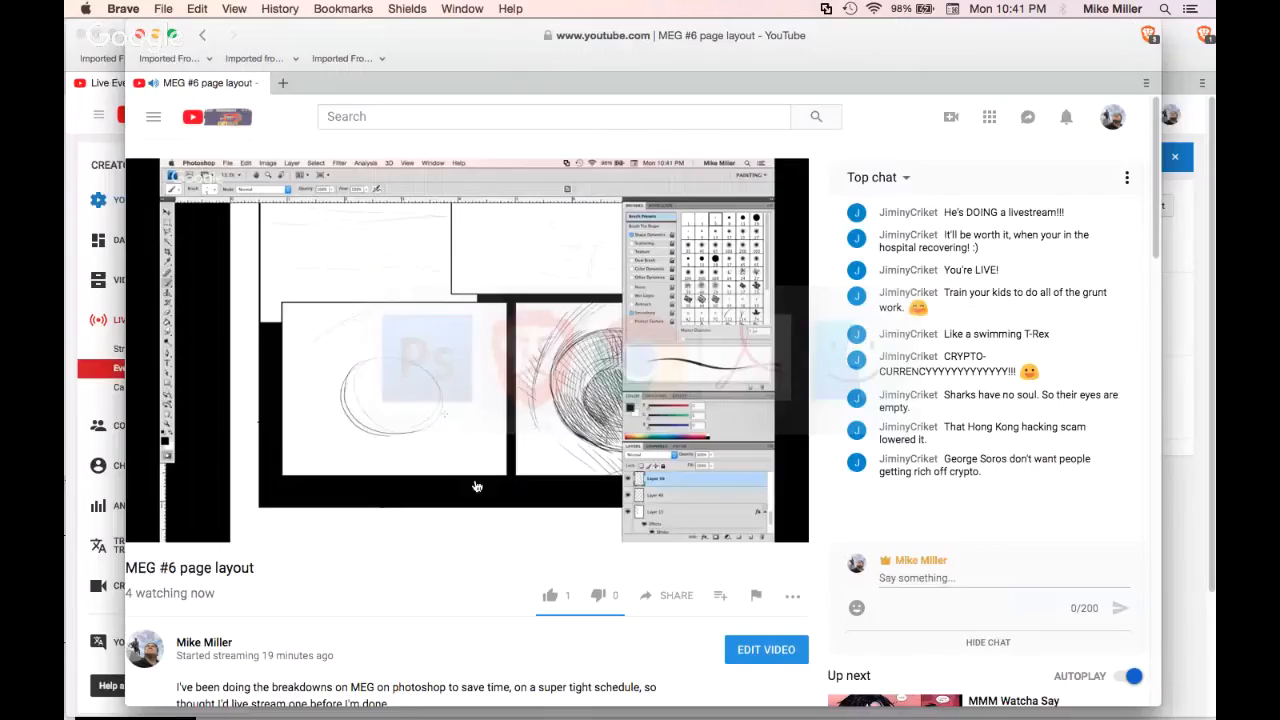
key("super+Tab")
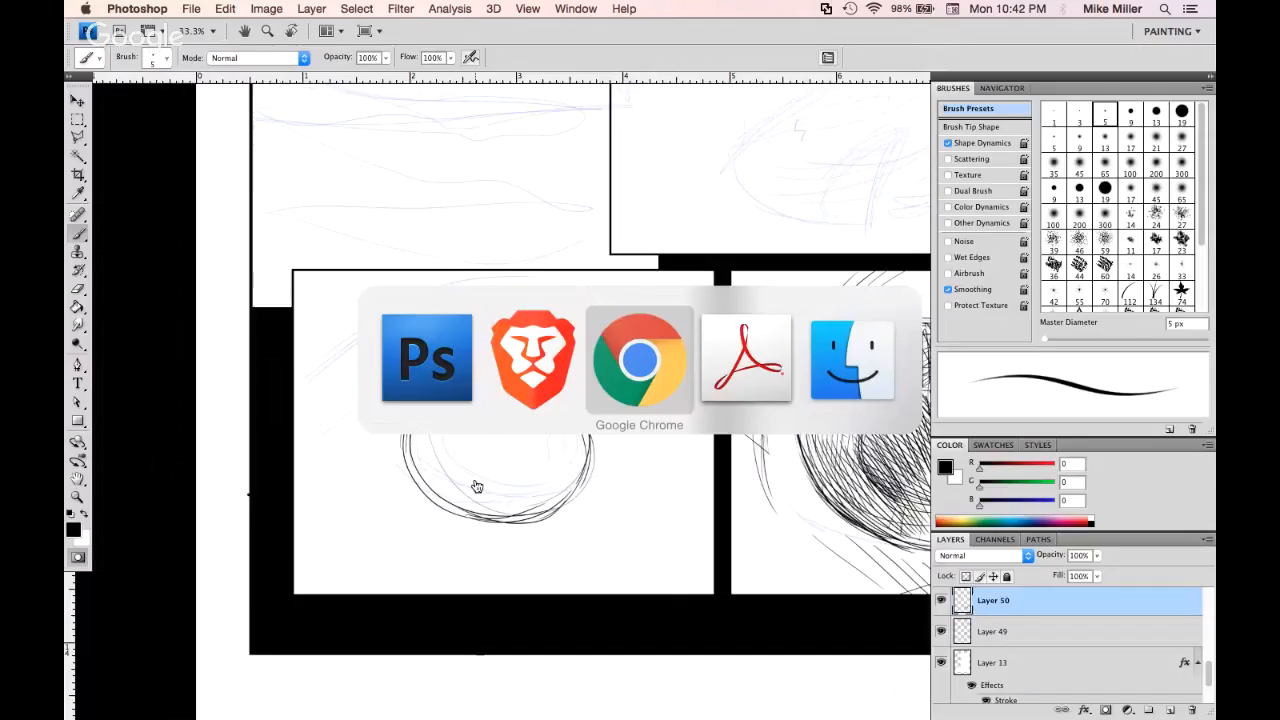
scroll(661, 256, "up", 3)
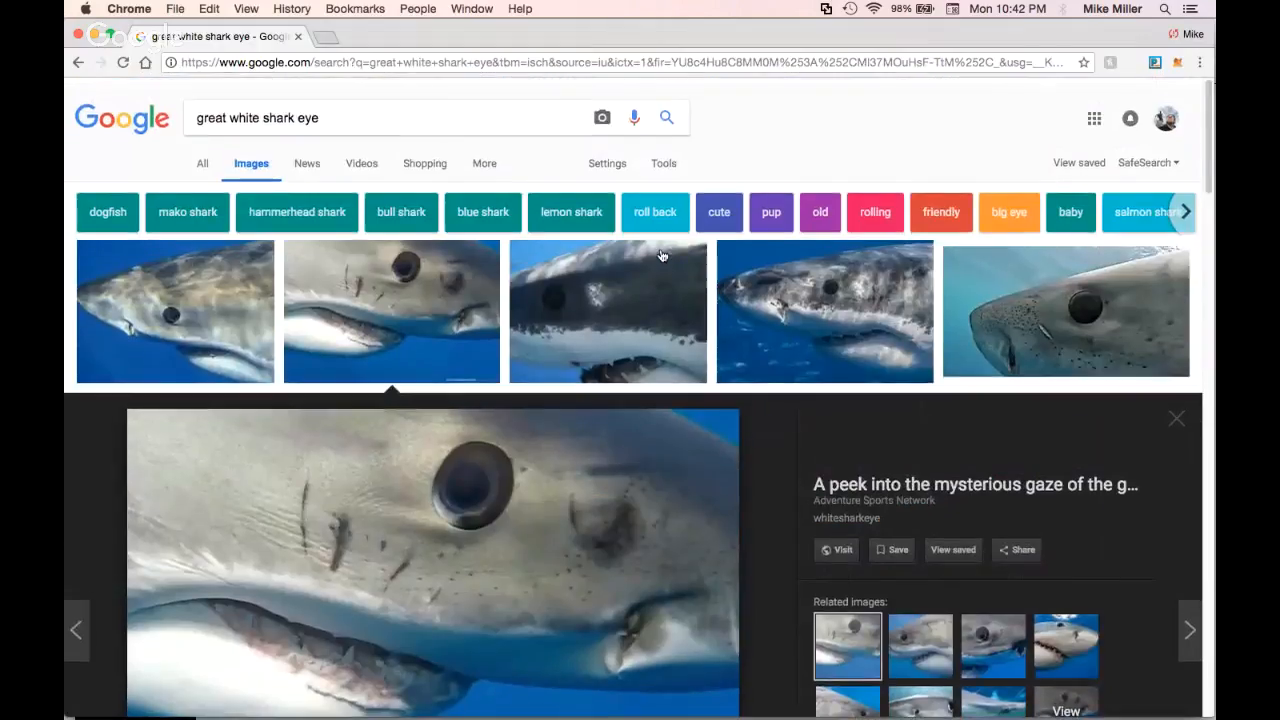
left_click(326, 111)
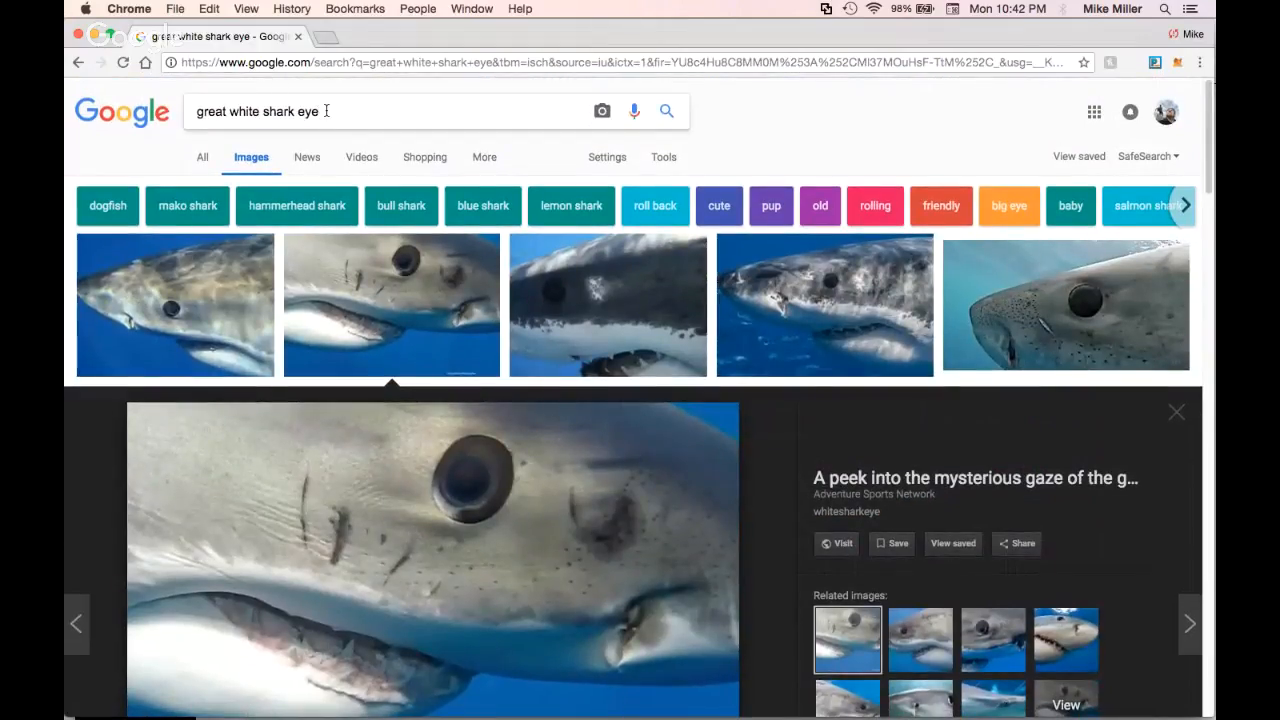
type("roll back")
key("Return")
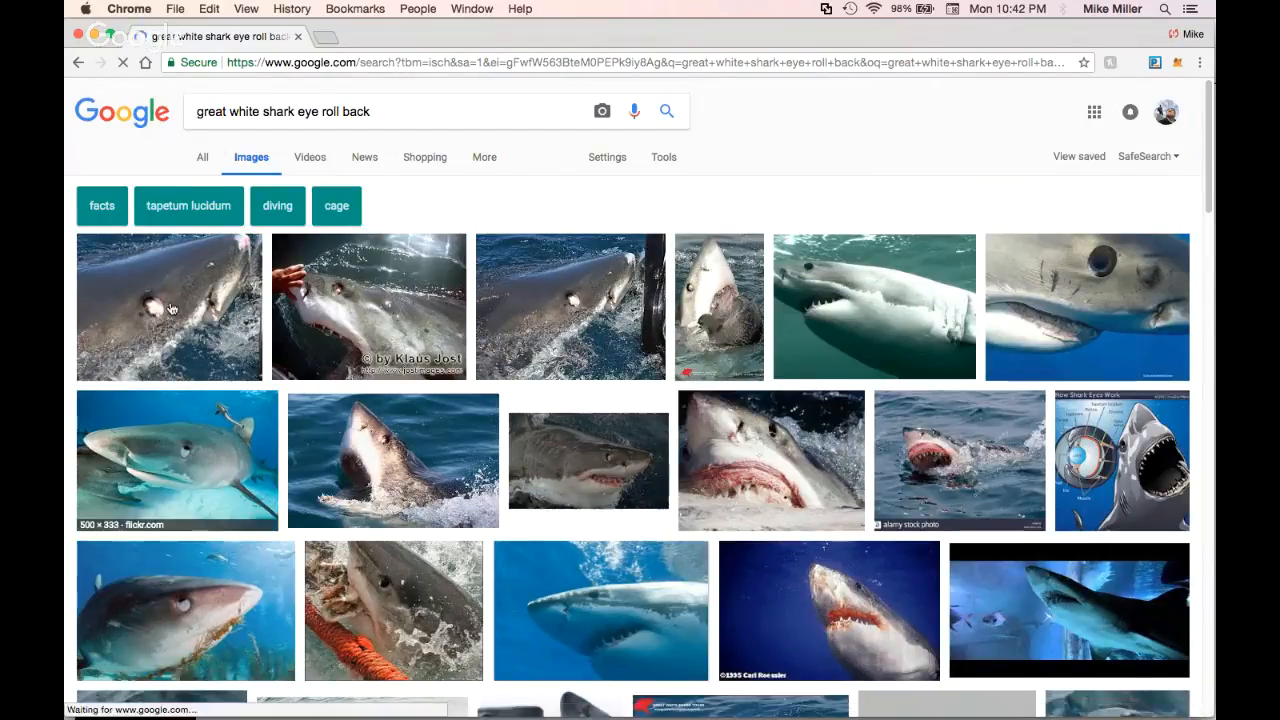
left_click(230, 355)
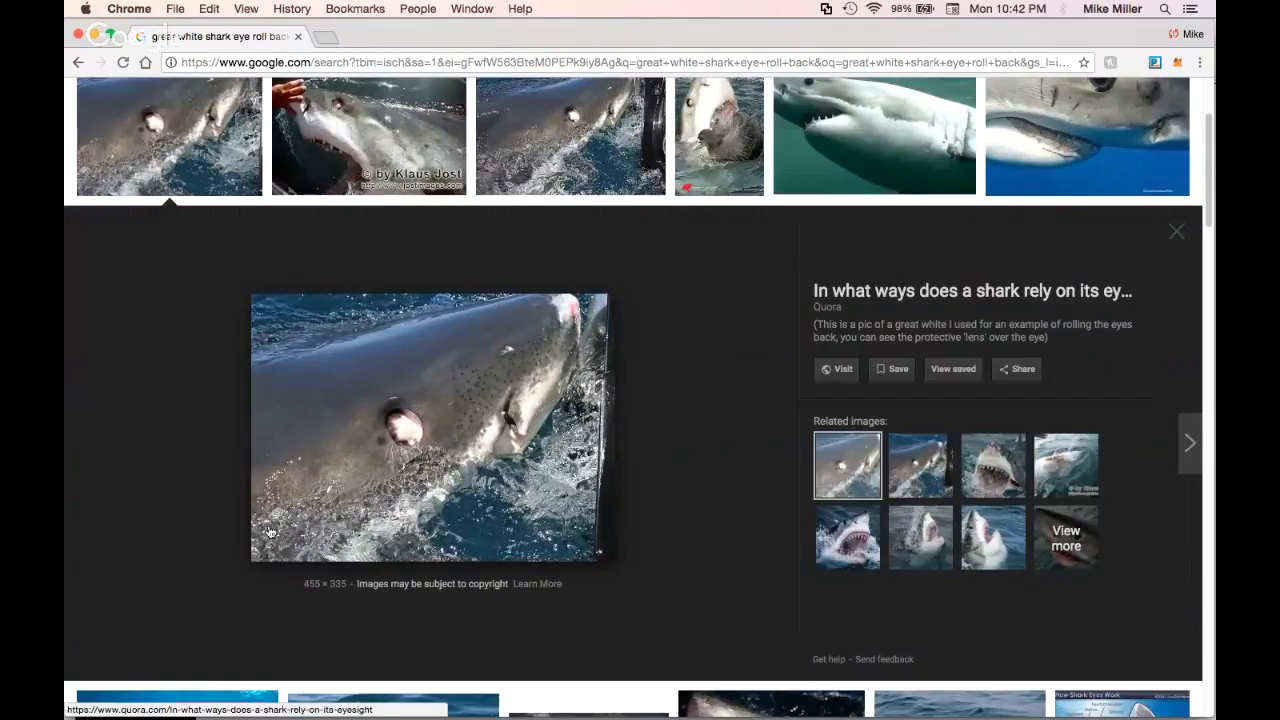
Return to Photoshop and hatch the bottom-left panel's eye along its upper left, right and lower edges, leaving the centre white
key("super+Tab")
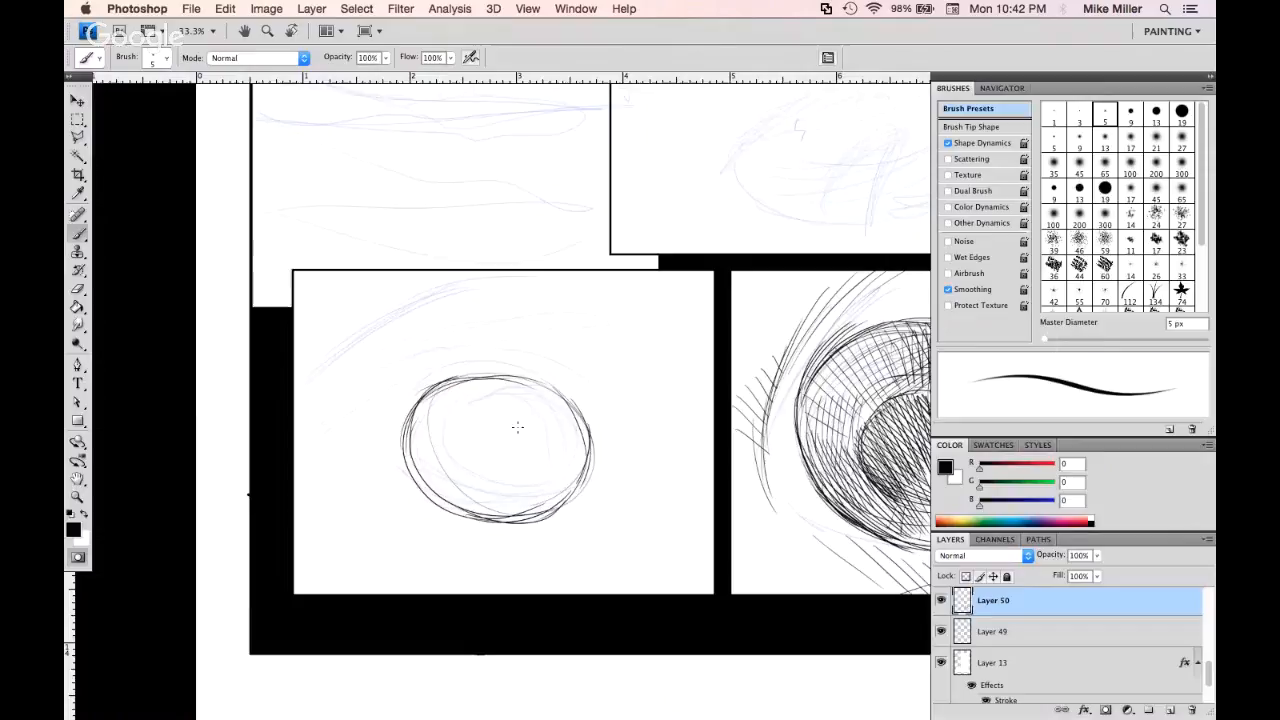
mouse_move(418, 426)
left_mouse_down()
mouse_move(476, 394)
mouse_move(560, 427)
mouse_move(521, 425)
mouse_move(566, 474)
mouse_move(492, 505)
mouse_move(490, 518)
left_mouse_up()
left_click_drag(490, 472, 490, 518)
mouse_move(506, 468)
left_mouse_down()
mouse_move(510, 510)
mouse_move(548, 478)
mouse_move(562, 496)
left_mouse_up()
mouse_move(410, 430)
left_mouse_down()
mouse_move(430, 390)
mouse_move(465, 378)
mouse_move(552, 392)
mouse_move(566, 406)
mouse_move(537, 413)
mouse_move(577, 466)
left_mouse_up()
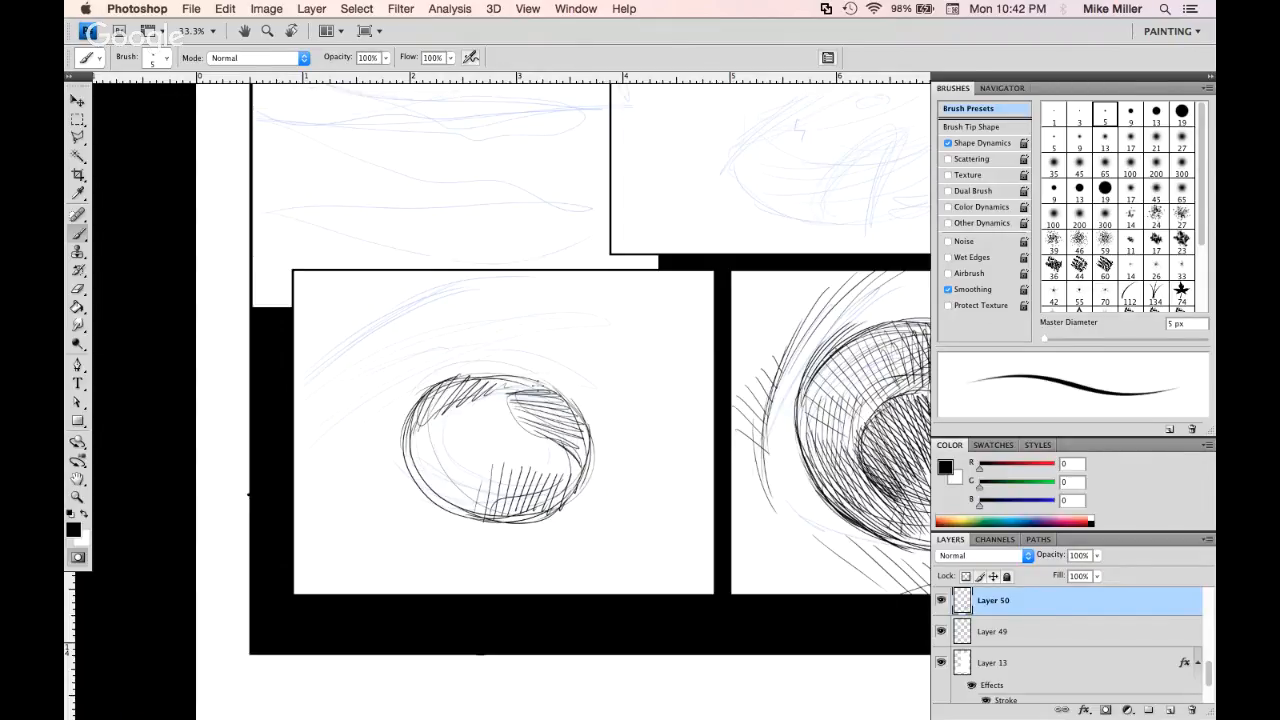
mouse_move(504, 392)
left_mouse_down()
mouse_move(528, 432)
mouse_move(546, 384)
mouse_move(556, 442)
mouse_move(578, 464)
left_mouse_up()
left_click_drag(572, 410, 584, 452)
left_click_drag(582, 436, 592, 474)
Check the stream chat in Brave and return to Photoshop
key("super+Tab")
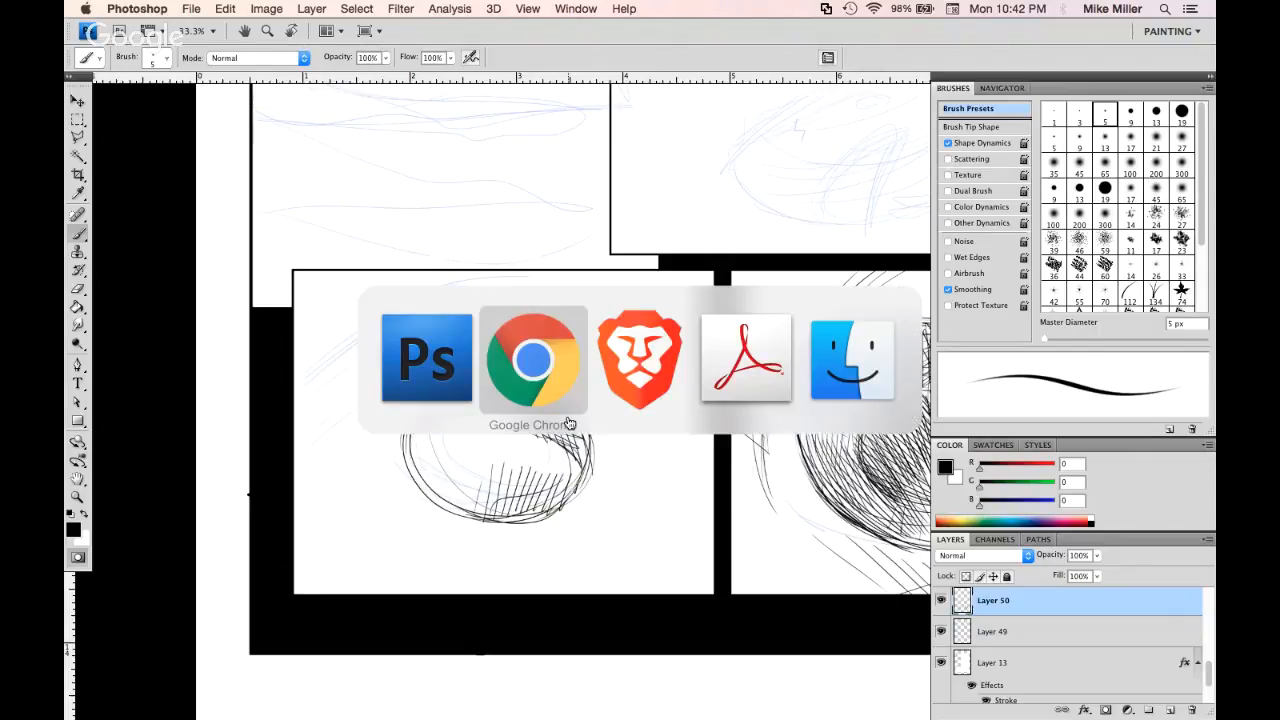
key("super+Tab")
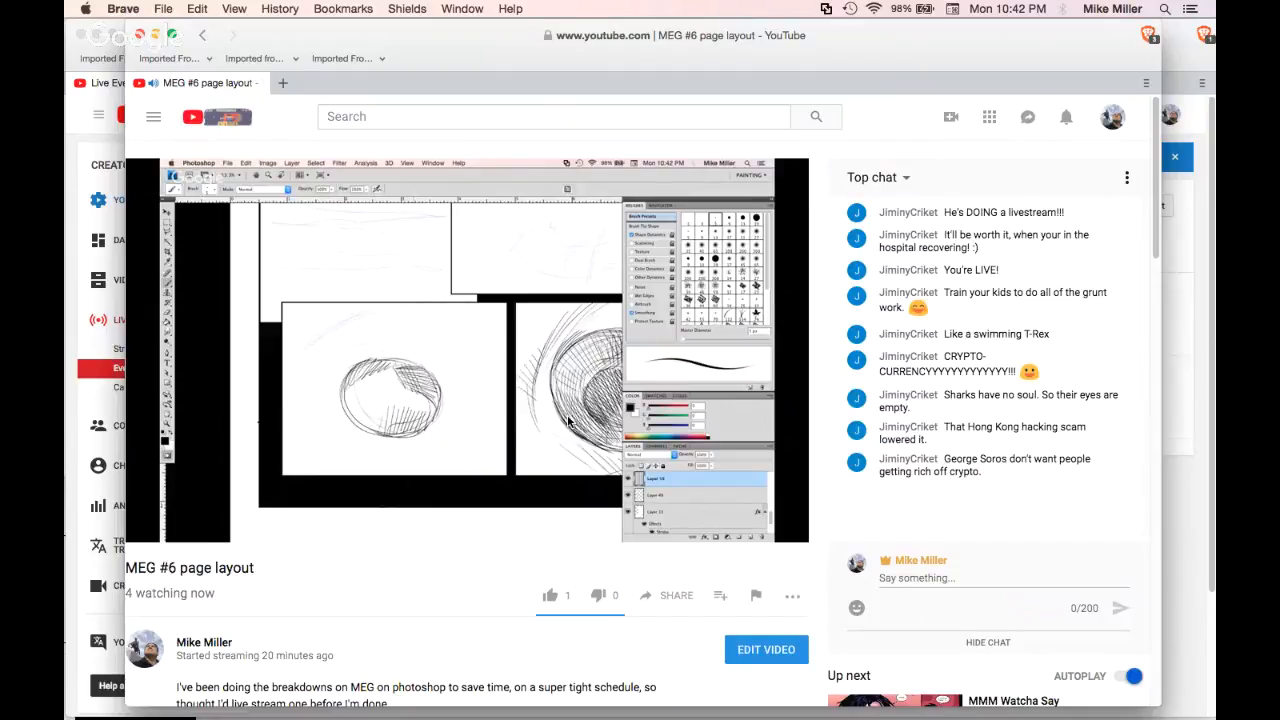
key("super+Tab")
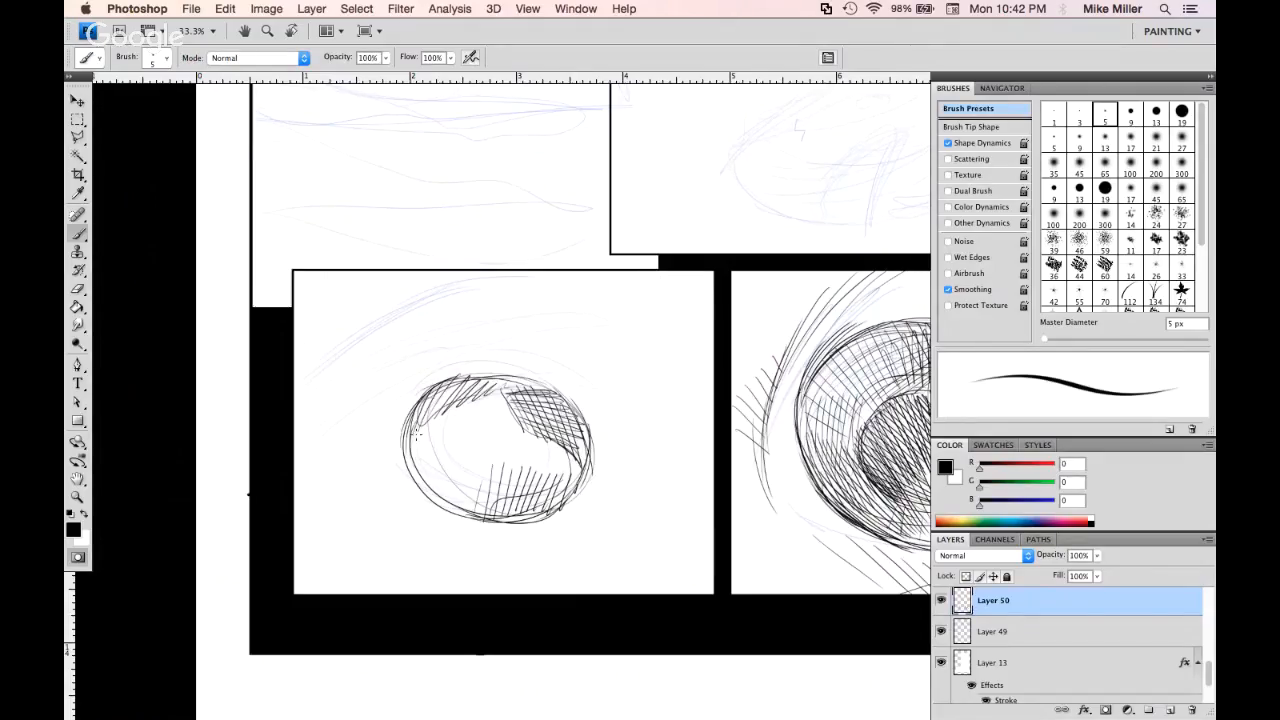
Add light diagonal strokes across the rolled-back eye's pale centre and lower edge
left_click_drag(418, 432, 514, 492)
left_click_drag(462, 454, 536, 502)
left_click_drag(504, 458, 556, 486)
left_click_drag(494, 470, 574, 510)
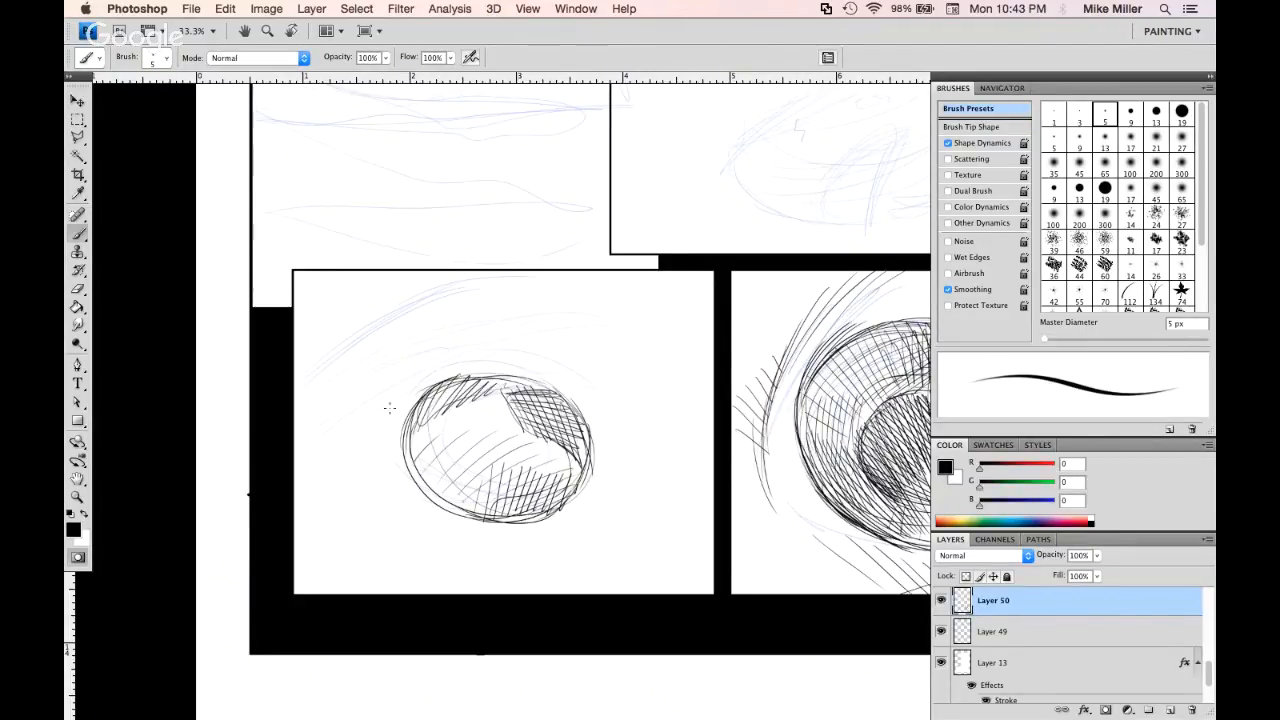
Sketch curved skin folds above and to the left of the bottom-left panel's eye, adding short crossing strokes on the left
left_click_drag(368, 420, 386, 368)
left_click_drag(364, 456, 412, 336)
left_click_drag(380, 420, 446, 328)
left_click_drag(410, 380, 482, 312)
left_click_drag(444, 351, 574, 306)
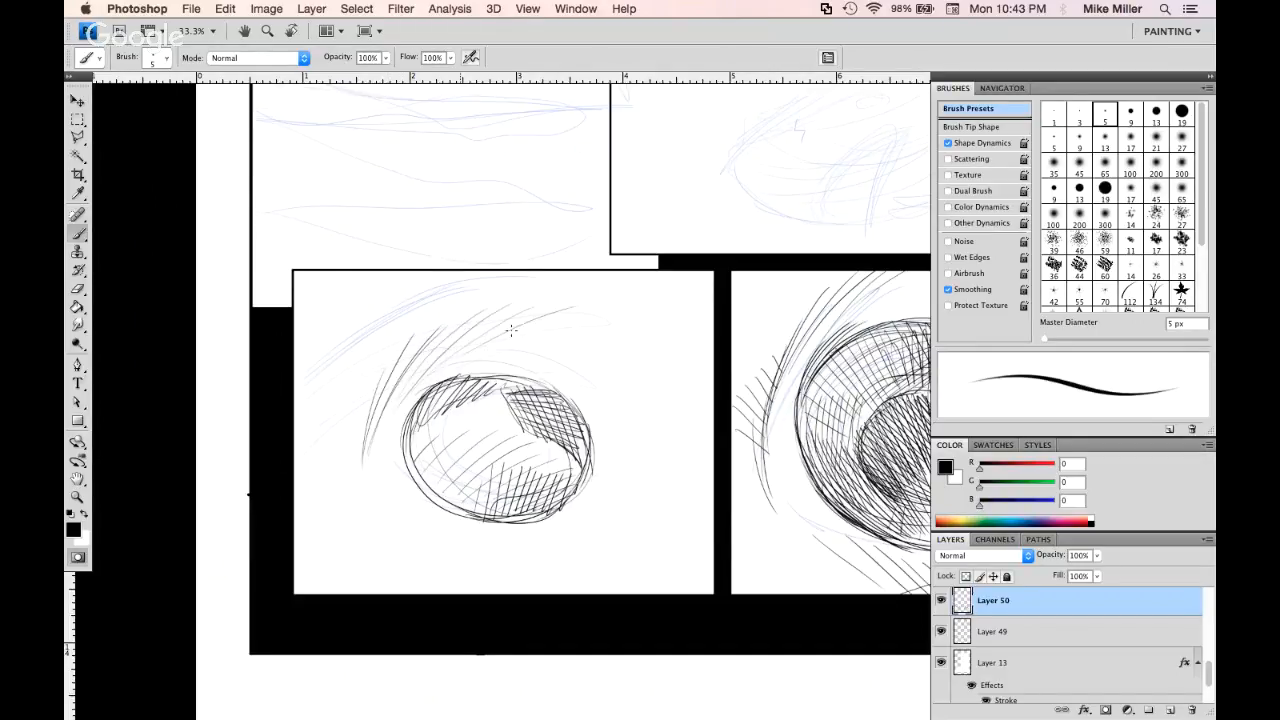
left_click_drag(458, 360, 564, 319)
left_click_drag(366, 428, 370, 492)
left_click_drag(374, 432, 380, 500)
left_click_drag(348, 460, 400, 354)
mouse_move(296, 372)
left_mouse_down()
mouse_move(376, 288)
mouse_move(308, 356)
mouse_move(388, 284)
mouse_move(426, 272)
left_mouse_up()
mouse_move(342, 360)
left_mouse_down()
mouse_move(446, 272)
mouse_move(472, 274)
left_mouse_up()
mouse_move(386, 332)
left_mouse_down()
mouse_move(498, 272)
mouse_move(548, 272)
left_mouse_up()
Draw skin folds beneath the bottom-left panel's eye and cross them with diagonal strokes toward the panel's lower-right corner
left_click_drag(579, 558, 481, 507)
mouse_move(305, 465)
left_mouse_down()
mouse_move(405, 505)
mouse_move(470, 488)
mouse_move(512, 432)
left_mouse_up()
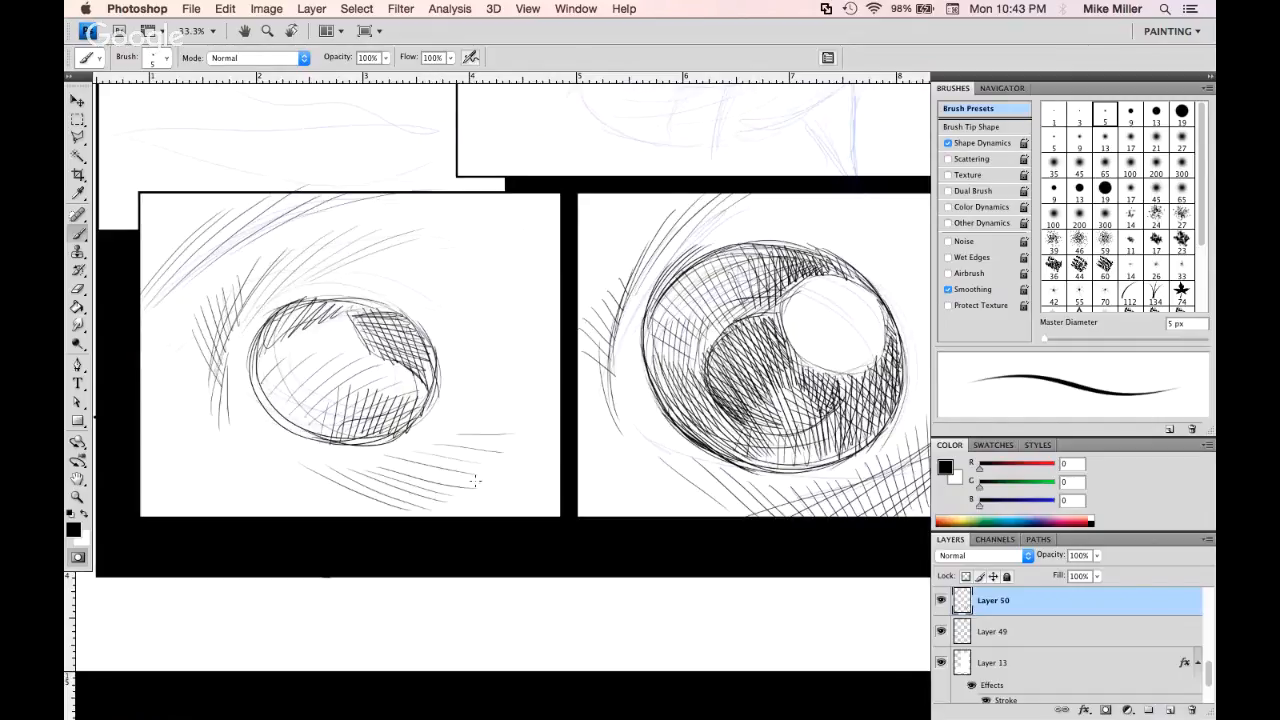
left_click_drag(380, 505, 555, 374)
left_click_drag(414, 512, 558, 382)
left_click_drag(484, 470, 558, 398)
mouse_move(466, 500)
left_mouse_down()
mouse_move(560, 412)
mouse_move(560, 432)
left_mouse_up()
Add curved crease strokes along the eye's right side and a zigzag fold just under its lower rim
left_click_drag(484, 304, 474, 396)
left_click_drag(474, 330, 452, 410)
left_click_drag(462, 358, 426, 436)
left_click_drag(446, 390, 406, 446)
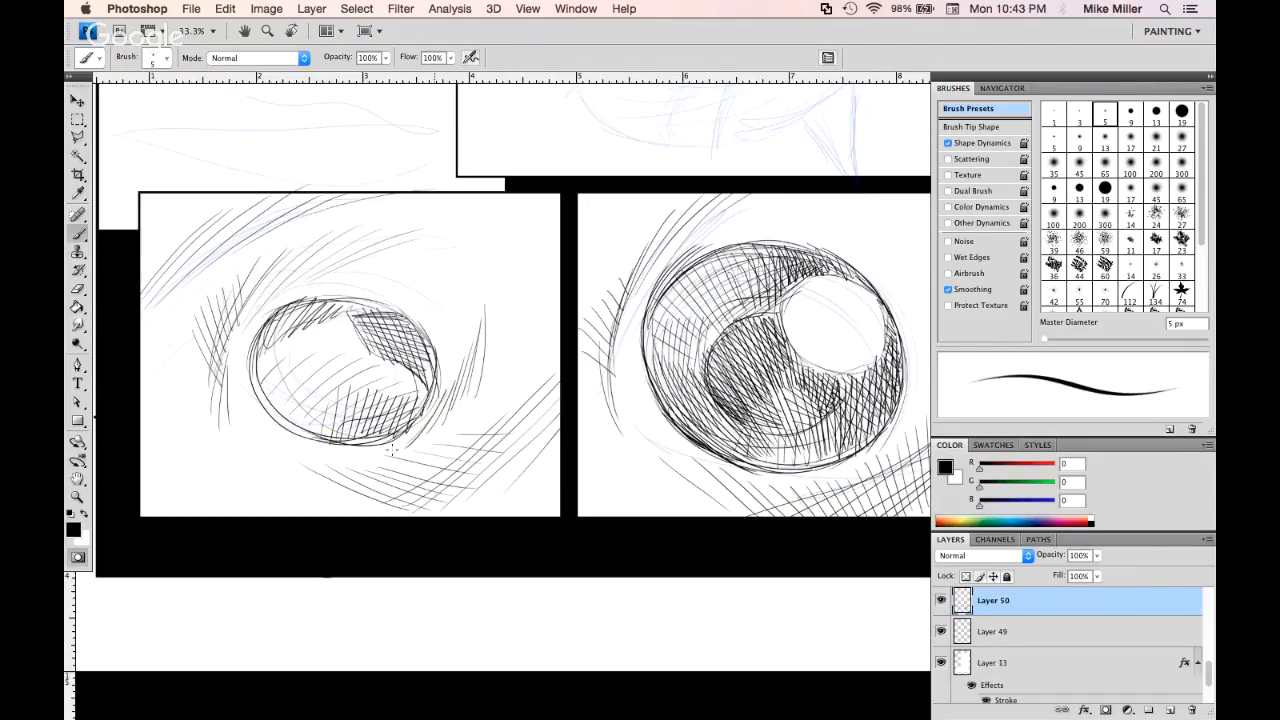
left_click_drag(318, 460, 416, 440)
left_click_drag(318, 464, 394, 440)
Darken the bottom-left eye's oval contour along its top, right, left and lower edges
mouse_move(432, 386)
left_mouse_down()
mouse_move(428, 326)
mouse_move(381, 302)
left_mouse_up()
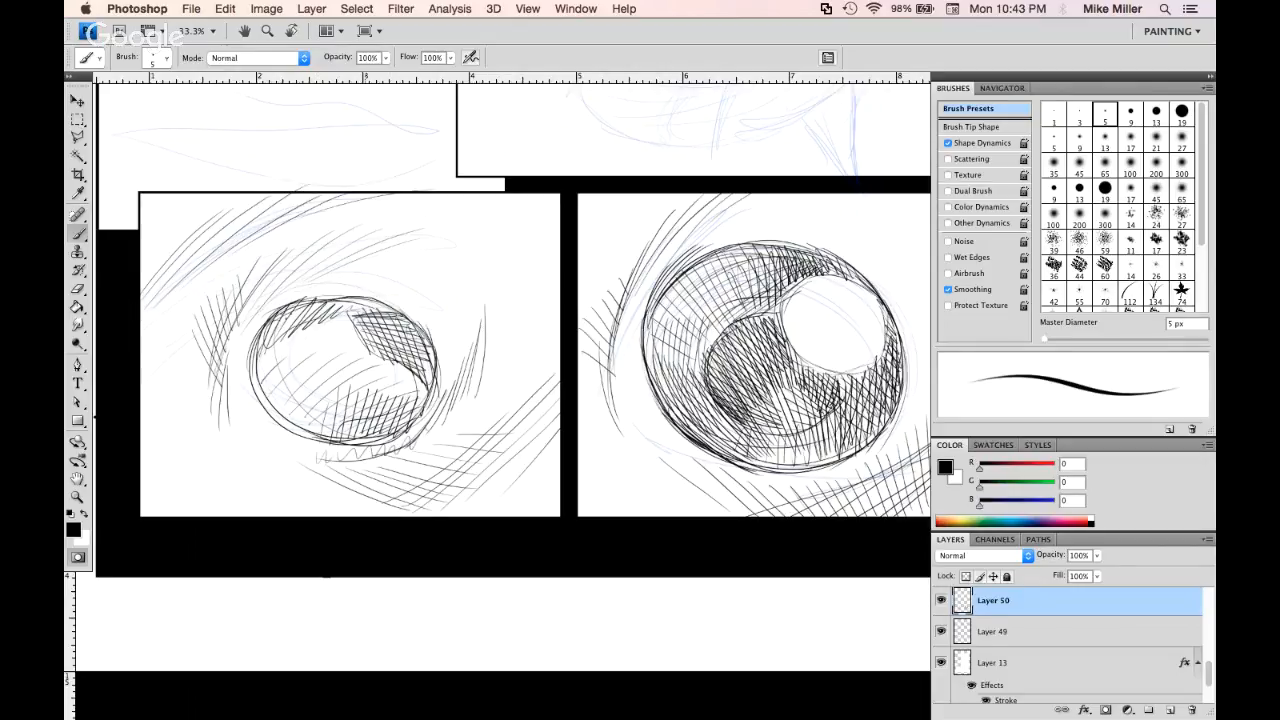
left_click_drag(278, 314, 346, 292)
mouse_move(322, 295)
left_mouse_down()
mouse_move(348, 293)
mouse_move(431, 343)
mouse_move(430, 403)
left_mouse_up()
left_click_drag(435, 361, 425, 390)
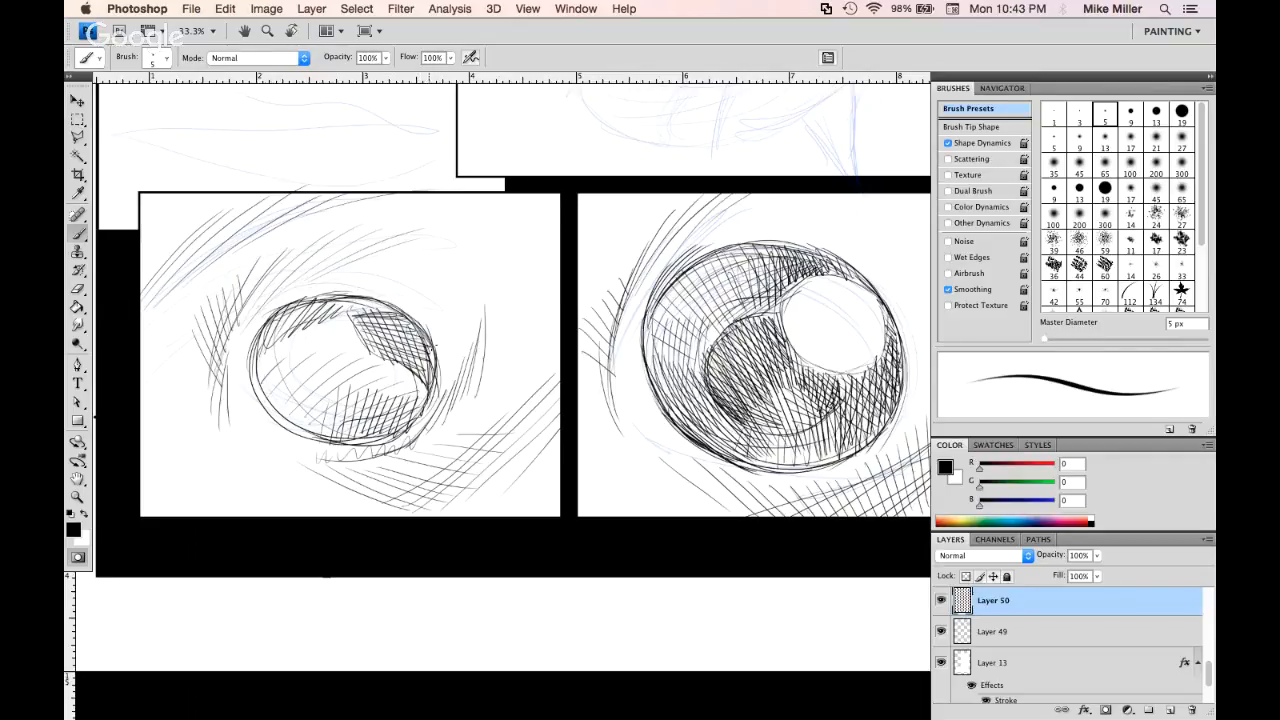
mouse_move(268, 362)
left_mouse_down()
mouse_move(271, 415)
mouse_move(249, 360)
mouse_move(334, 444)
left_mouse_up()
mouse_move(274, 416)
left_mouse_down()
mouse_move(374, 450)
mouse_move(400, 428)
left_mouse_up()
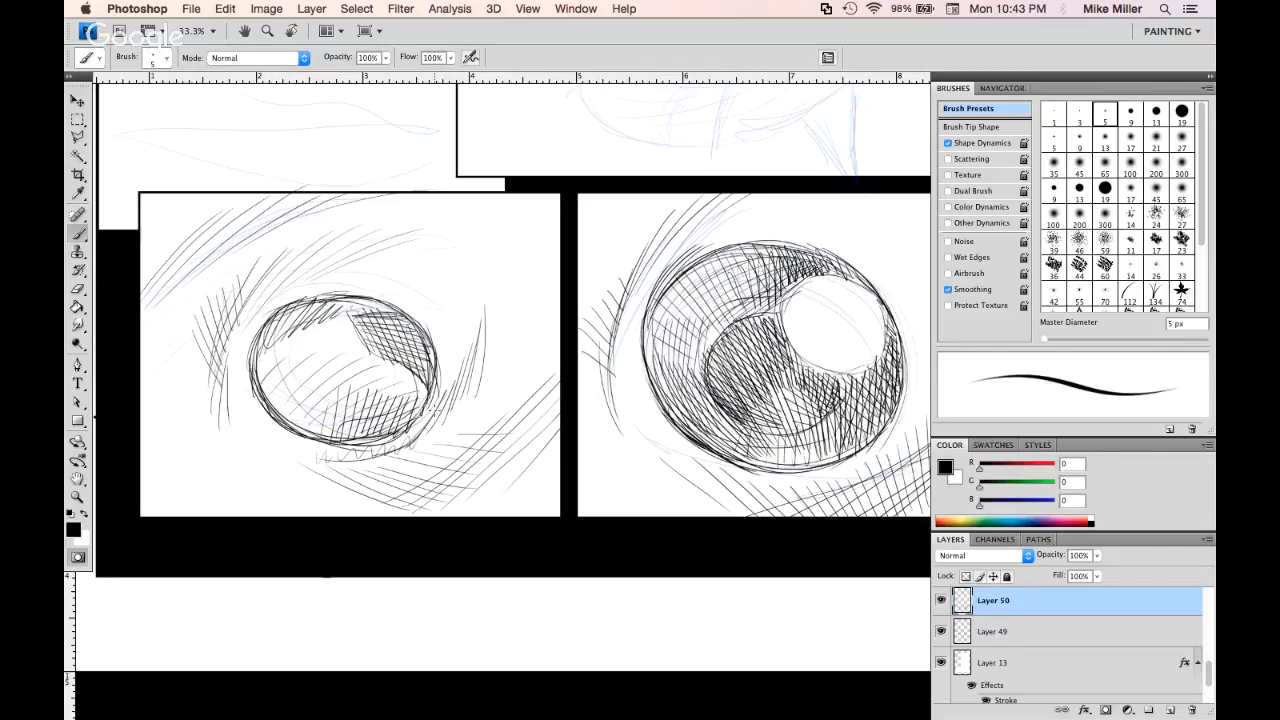
left_click_drag(436, 330, 428, 384)
Switch to Brave to check the stream chat beside the live video
scroll(690, 580, "up", 5)
scroll(690, 580, "right", 3)
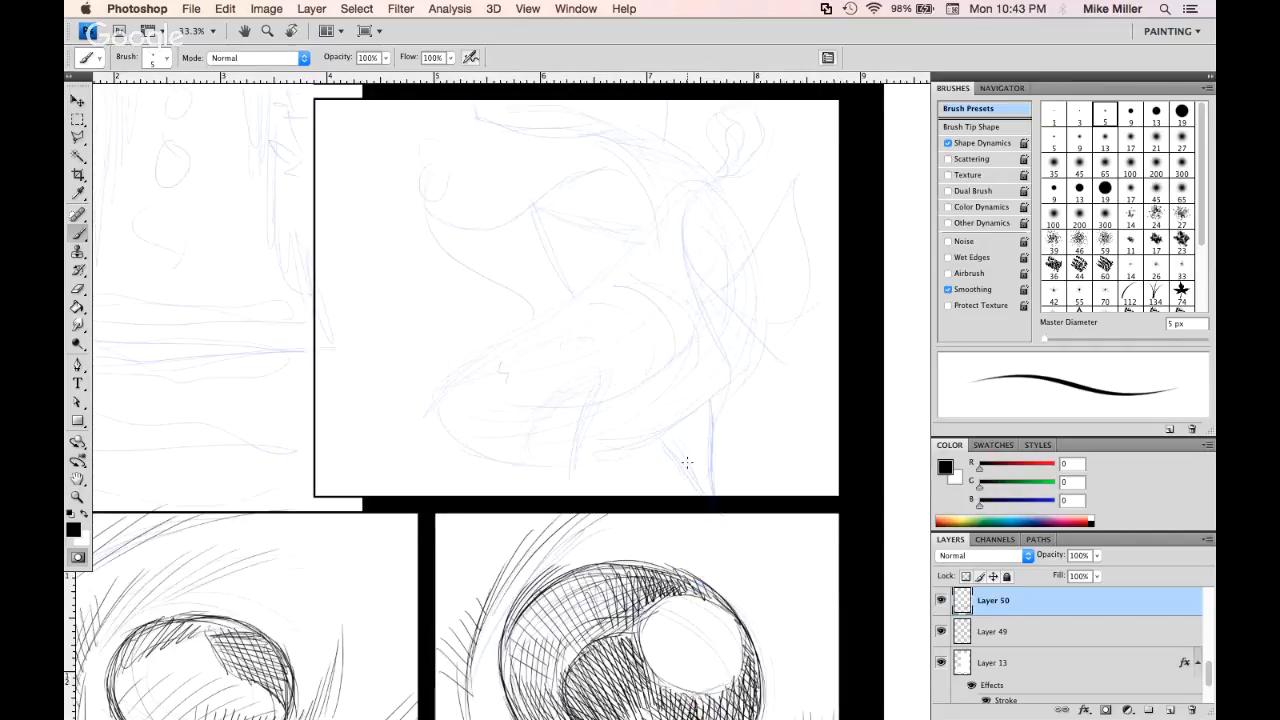
key("super+Tab")
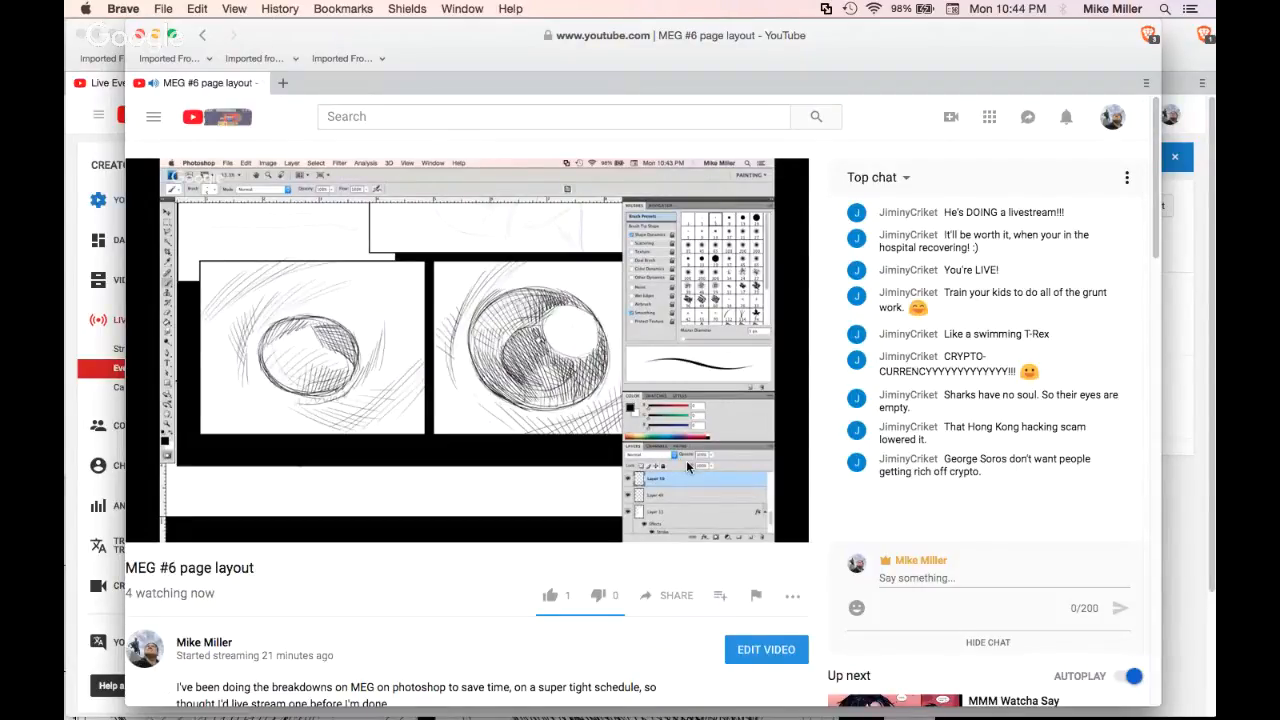
Switch back to Photoshop and outline the shark's pointed snout, top edge and underside, in black in the panel above the bottom-right eye
key("super+Tab")
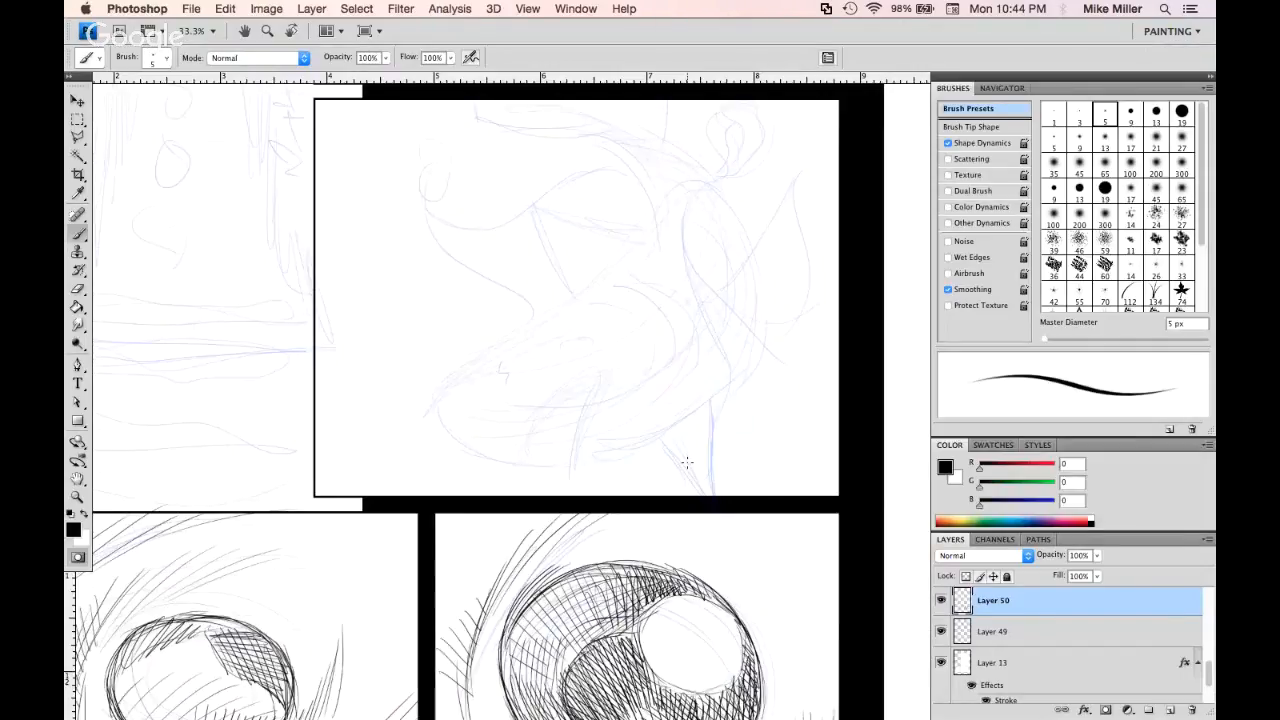
key("z")
left_click(598, 432)
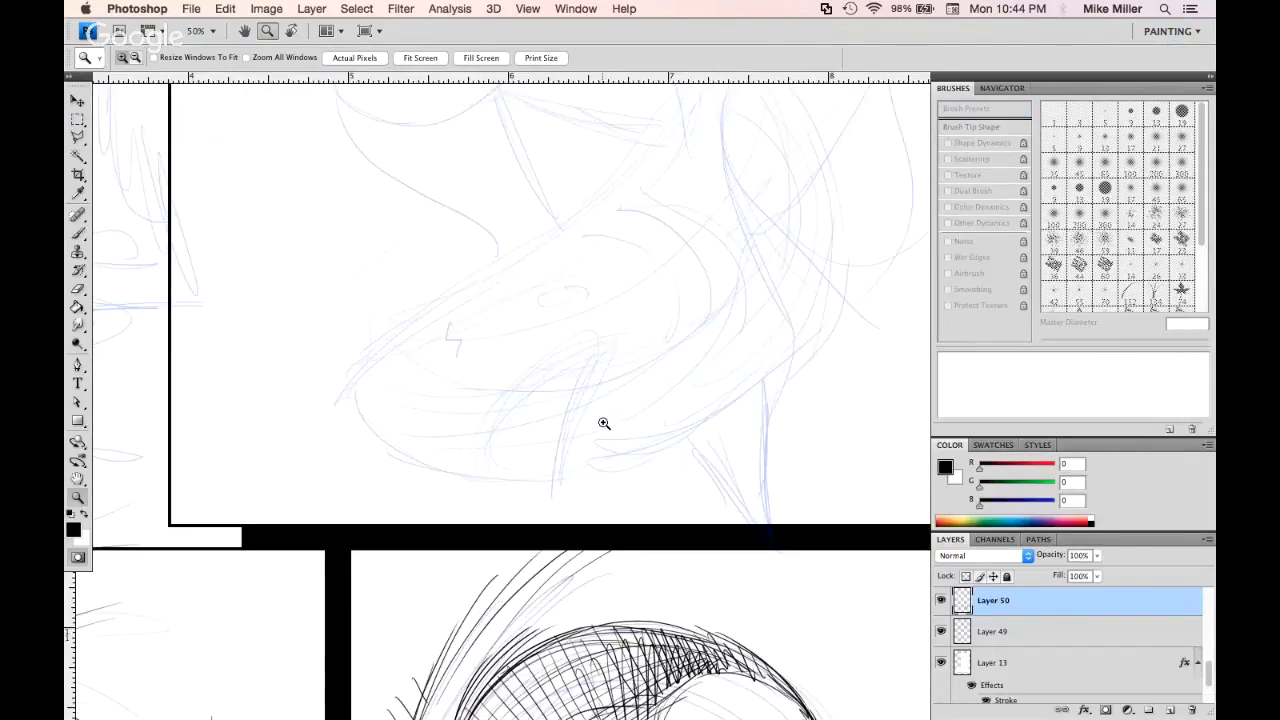
key("b")
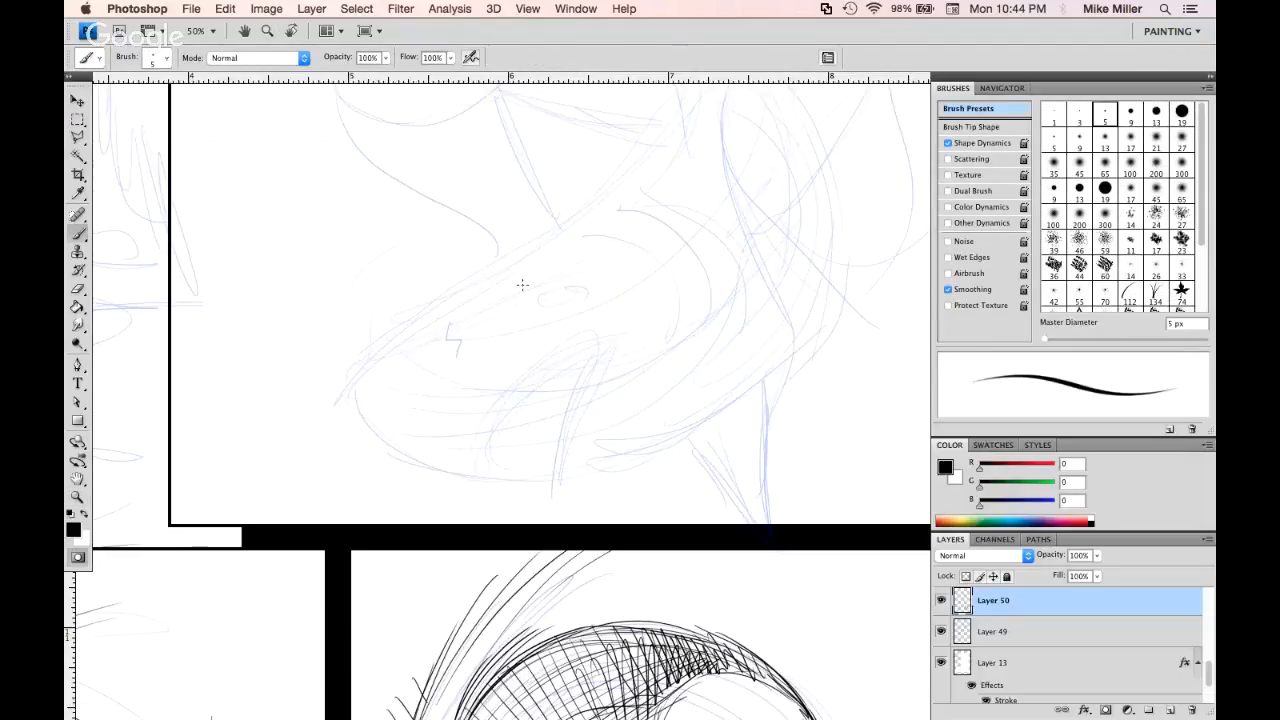
mouse_move(349, 396)
left_mouse_down()
mouse_move(412, 328)
mouse_move(520, 252)
left_mouse_up()
left_click_drag(418, 322, 550, 232)
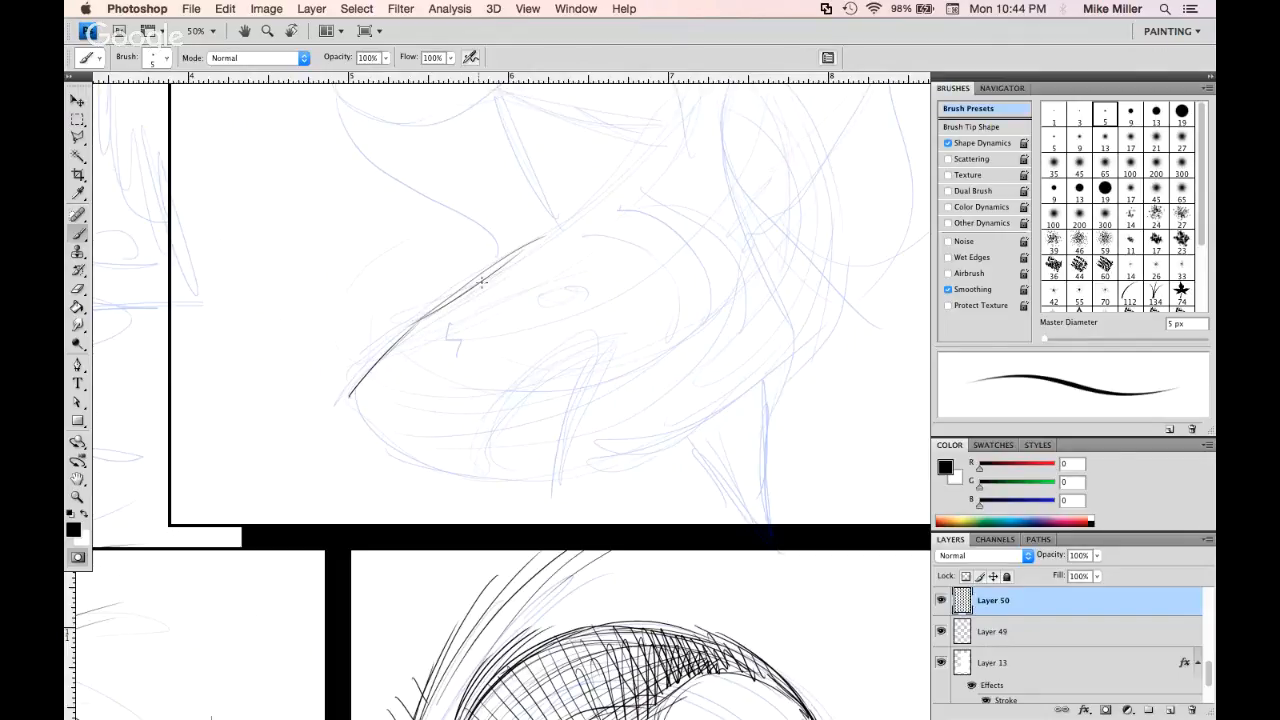
mouse_move(348, 400)
left_mouse_down()
mouse_move(379, 439)
mouse_move(456, 473)
left_mouse_up()
Draw the shark's open mouth with a curved upper edge and a slanted lower-jaw line meeting at the mouth corner
mouse_move(348, 404)
left_mouse_down()
mouse_move(528, 473)
mouse_move(580, 478)
mouse_move(482, 440)
mouse_move(481, 425)
mouse_move(505, 385)
mouse_move(600, 333)
left_mouse_up()
mouse_move(508, 388)
left_mouse_down()
mouse_move(625, 330)
mouse_move(572, 344)
mouse_move(647, 318)
mouse_move(617, 333)
mouse_move(586, 412)
left_mouse_up()
mouse_move(614, 340)
left_mouse_down()
mouse_move(593, 371)
mouse_move(563, 472)
left_mouse_up()
mouse_move(586, 384)
left_mouse_down()
mouse_move(581, 468)
mouse_move(568, 480)
mouse_move(596, 484)
mouse_move(579, 480)
mouse_move(671, 458)
left_mouse_up()
Draw the shark's throat contour behind the mouth and add curved gill lines across the back of the head
left_click_drag(583, 482, 756, 397)
mouse_move(622, 470)
left_mouse_down()
mouse_move(737, 423)
mouse_move(790, 372)
left_mouse_up()
mouse_move(479, 280)
left_mouse_down()
mouse_move(612, 186)
mouse_move(672, 238)
mouse_move(703, 308)
left_mouse_up()
mouse_move(622, 208)
left_mouse_down()
mouse_move(727, 240)
mouse_move(711, 227)
mouse_move(738, 302)
left_mouse_up()
mouse_move(646, 188)
left_mouse_down()
mouse_move(718, 209)
mouse_move(760, 290)
mouse_move(748, 194)
mouse_move(782, 254)
left_mouse_up()
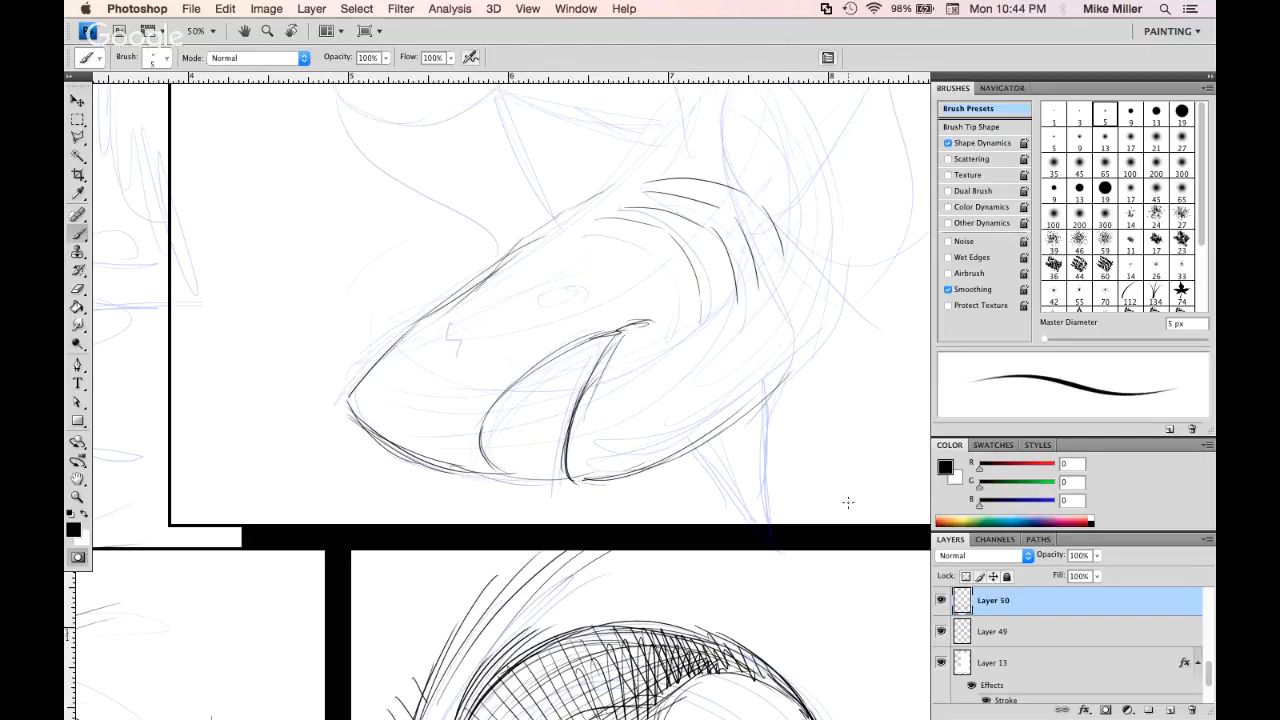
Check the stream chat in Brave and open more related images in Chrome to examine great white shark heads for reference
key("super+Tab")
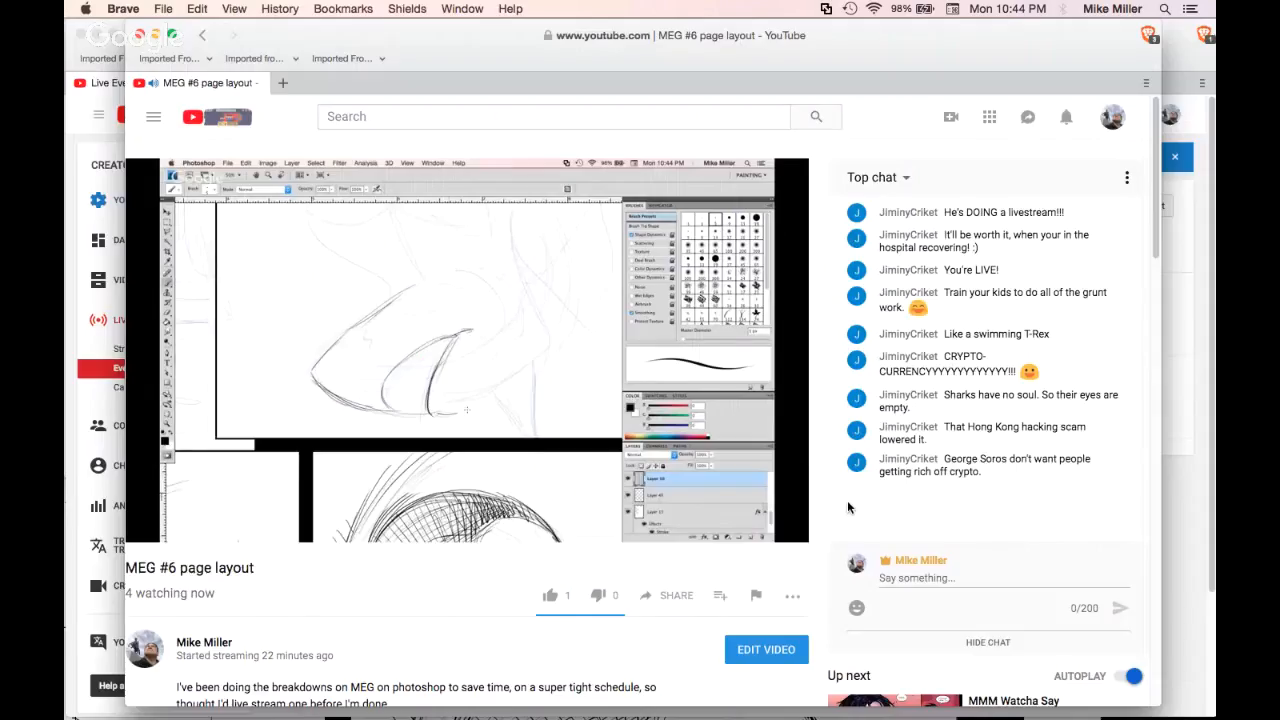
key("super+Tab")
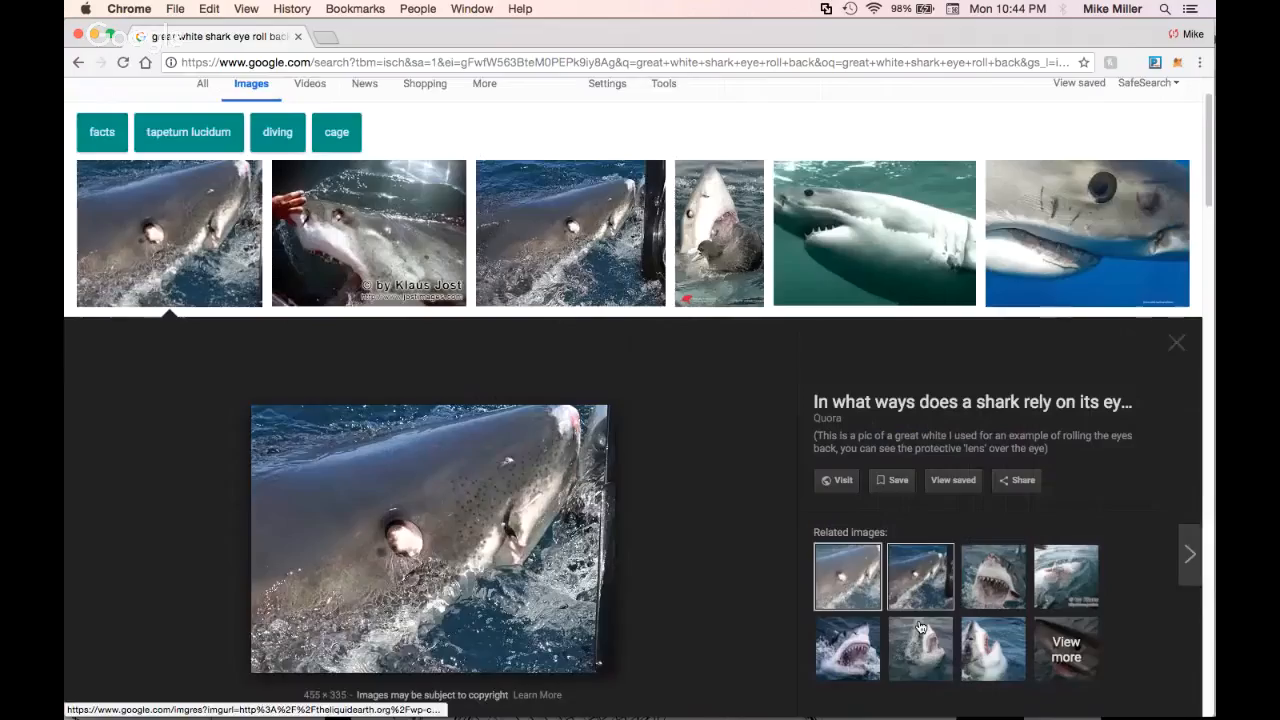
left_click(1041, 536)
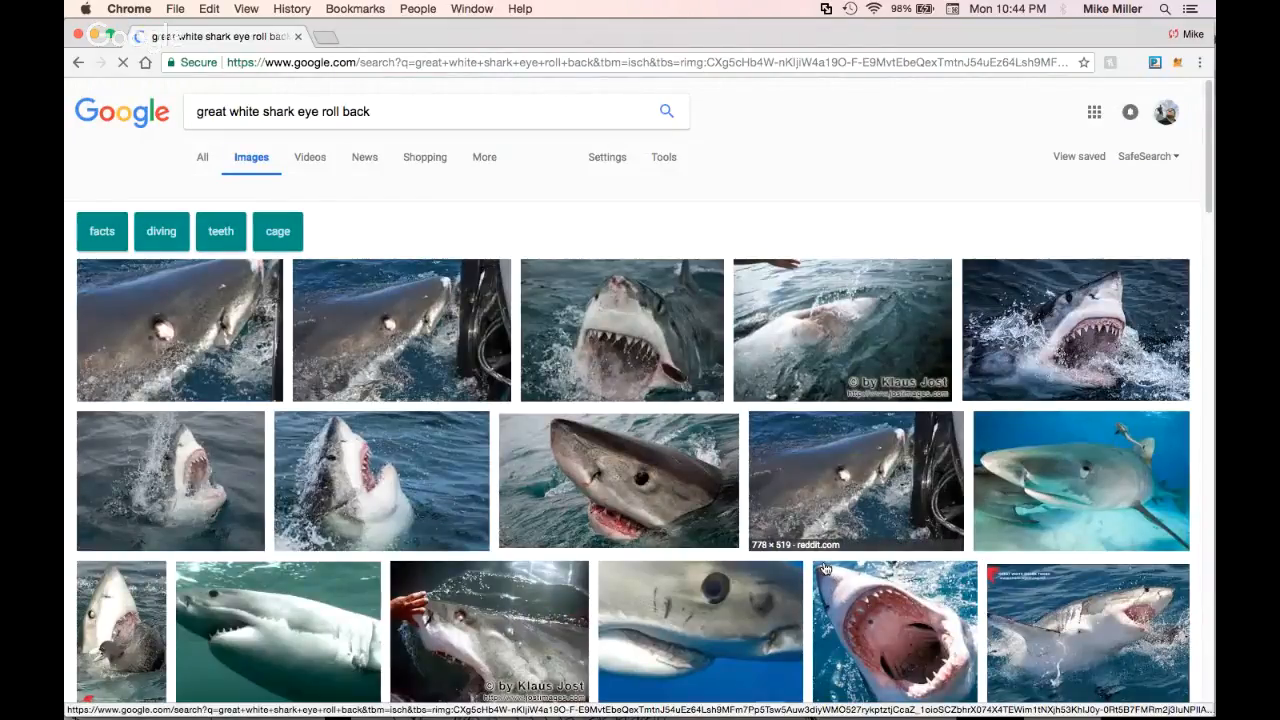
scroll(824, 568, "down", 2)
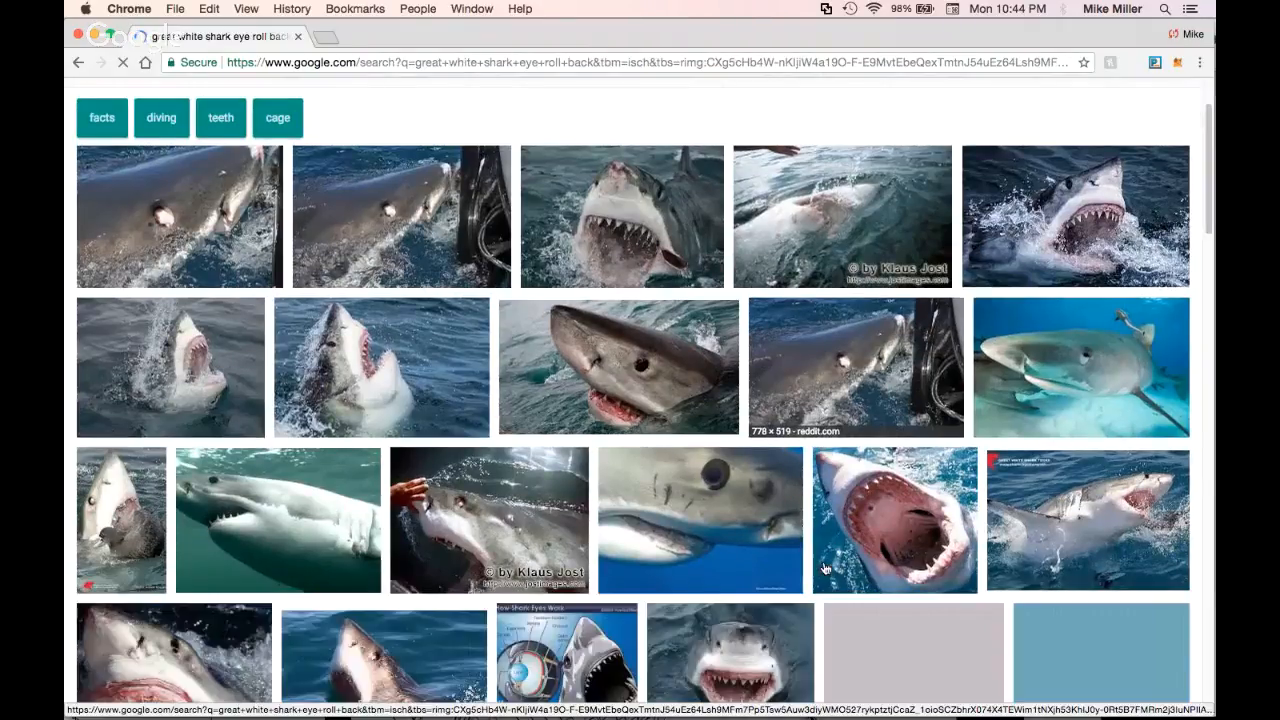
scroll(824, 568, "down", 1)
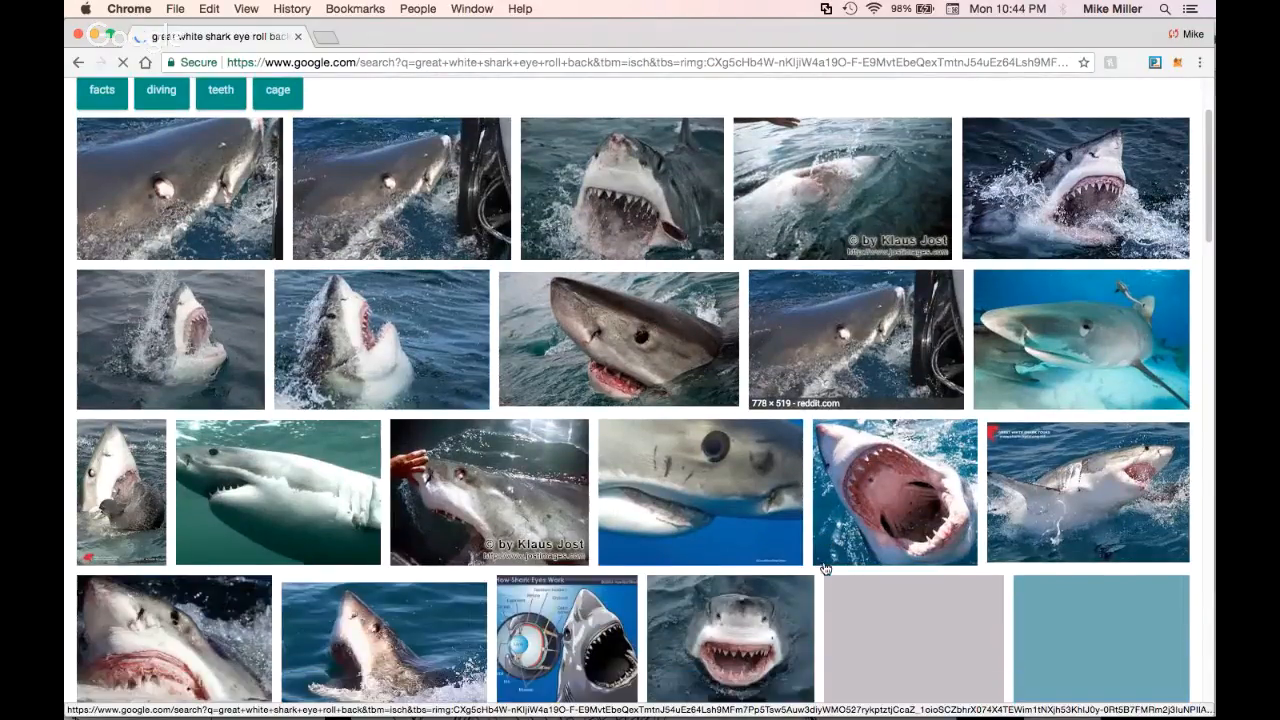
scroll(824, 568, "down", 3)
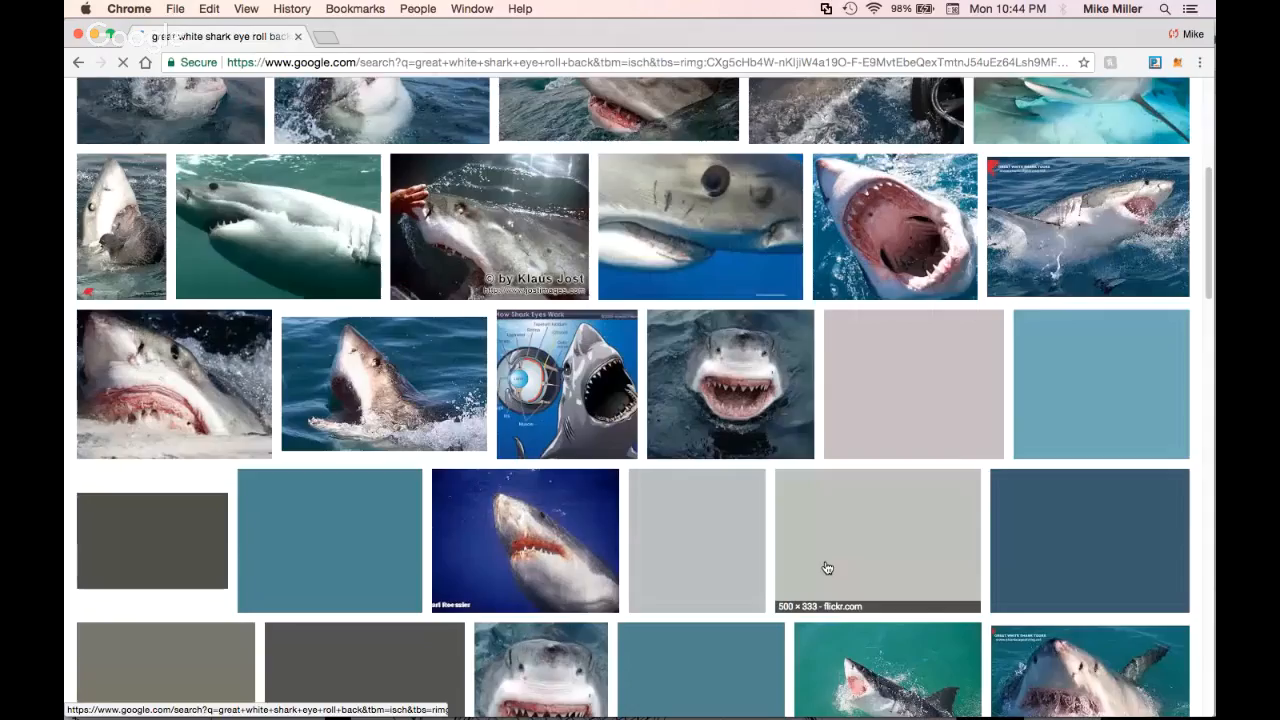
scroll(826, 568, "down", 3)
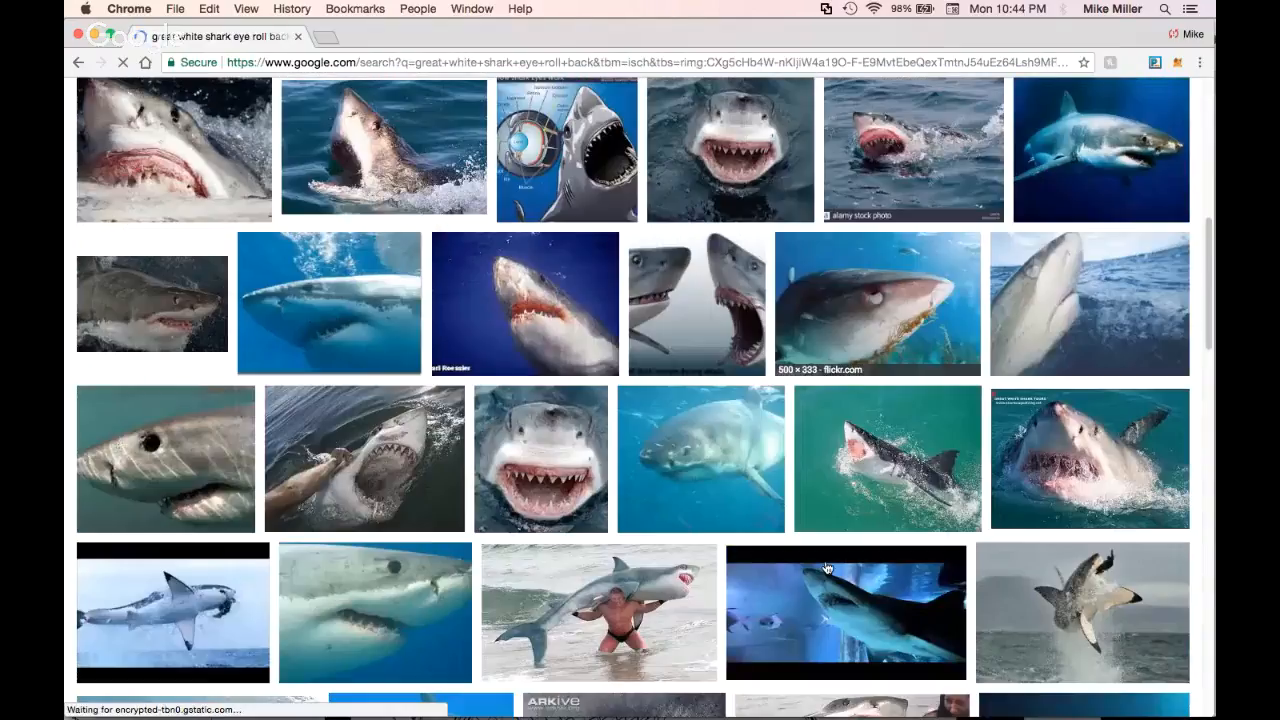
scroll(826, 568, "up", 2)
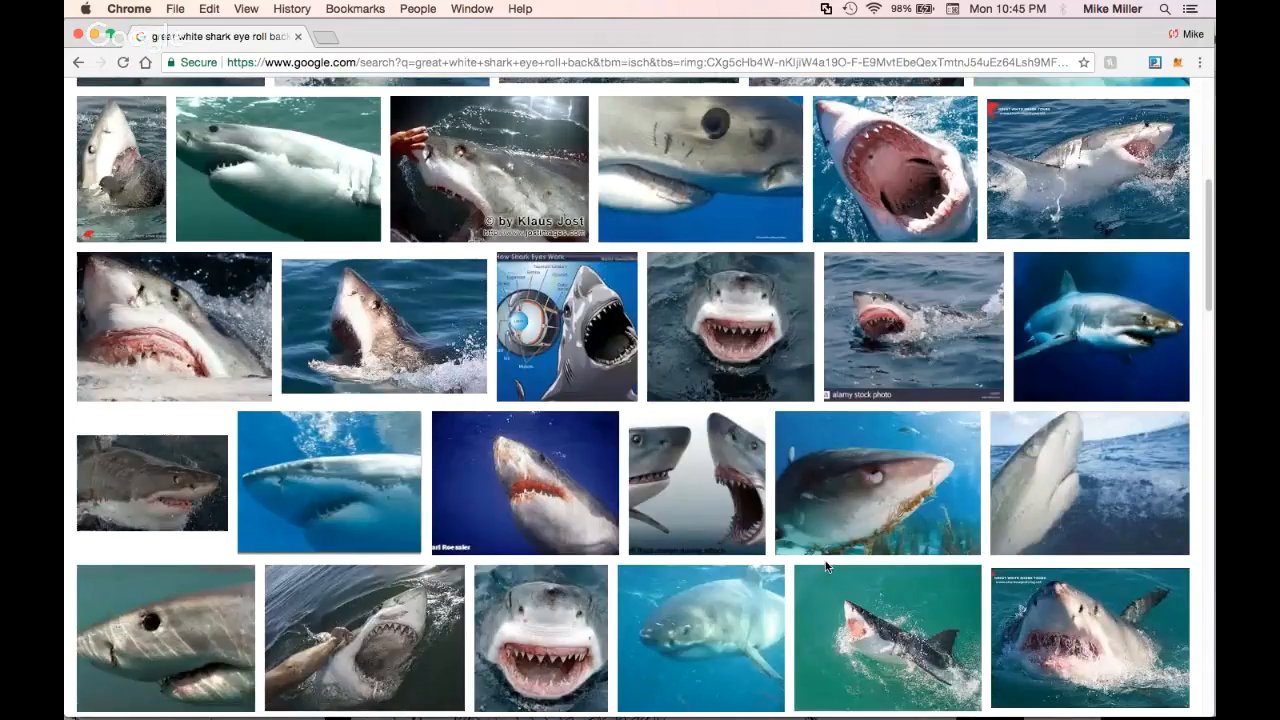
key("super+Tab")
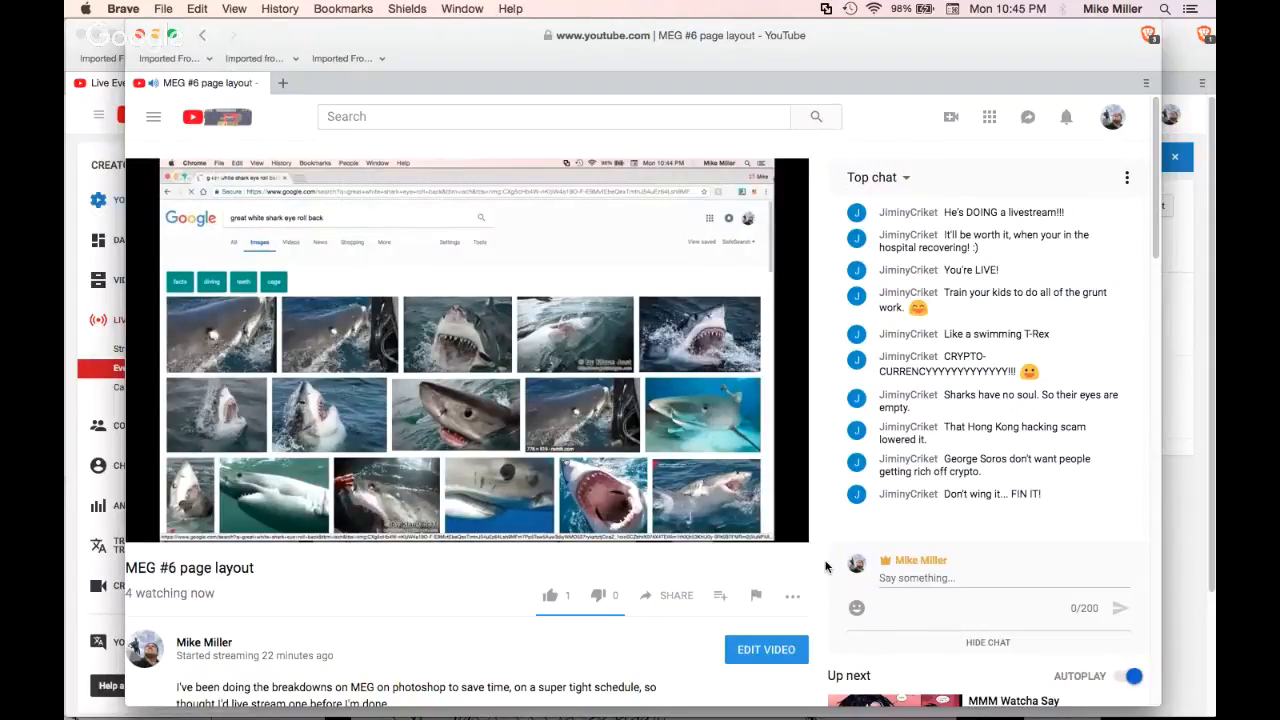
key("super+Tab")
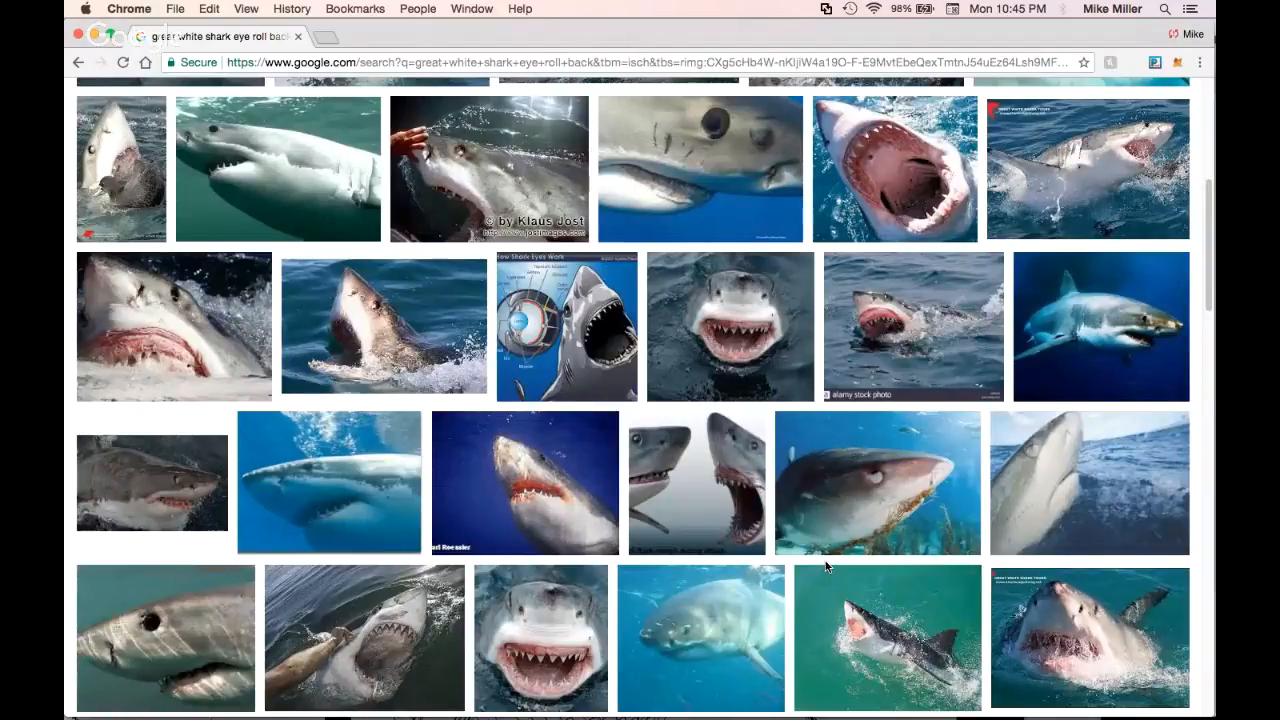
Switch back to Photoshop, reinforce the front of the mouth's upper edge and draw the shark's small oval eye near the head's top contour
key("super+Tab")
key("super+Tab")
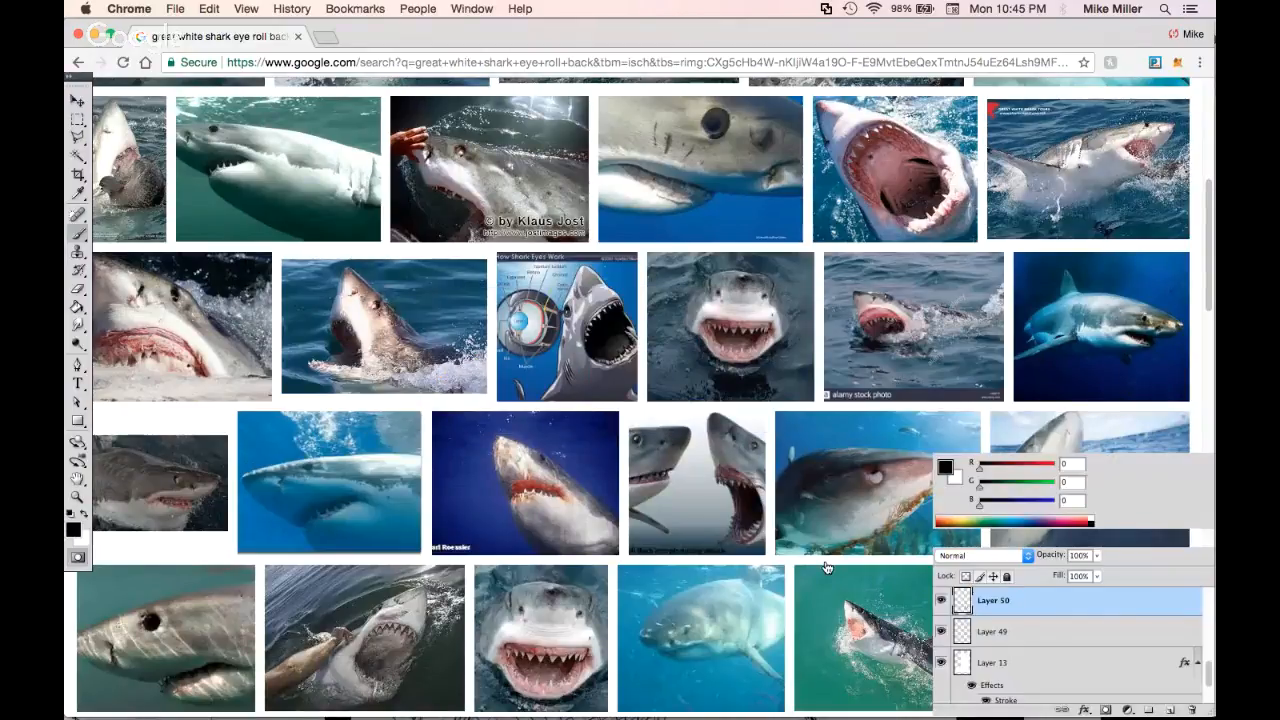
key("super+Tab")
key("super+Tab")
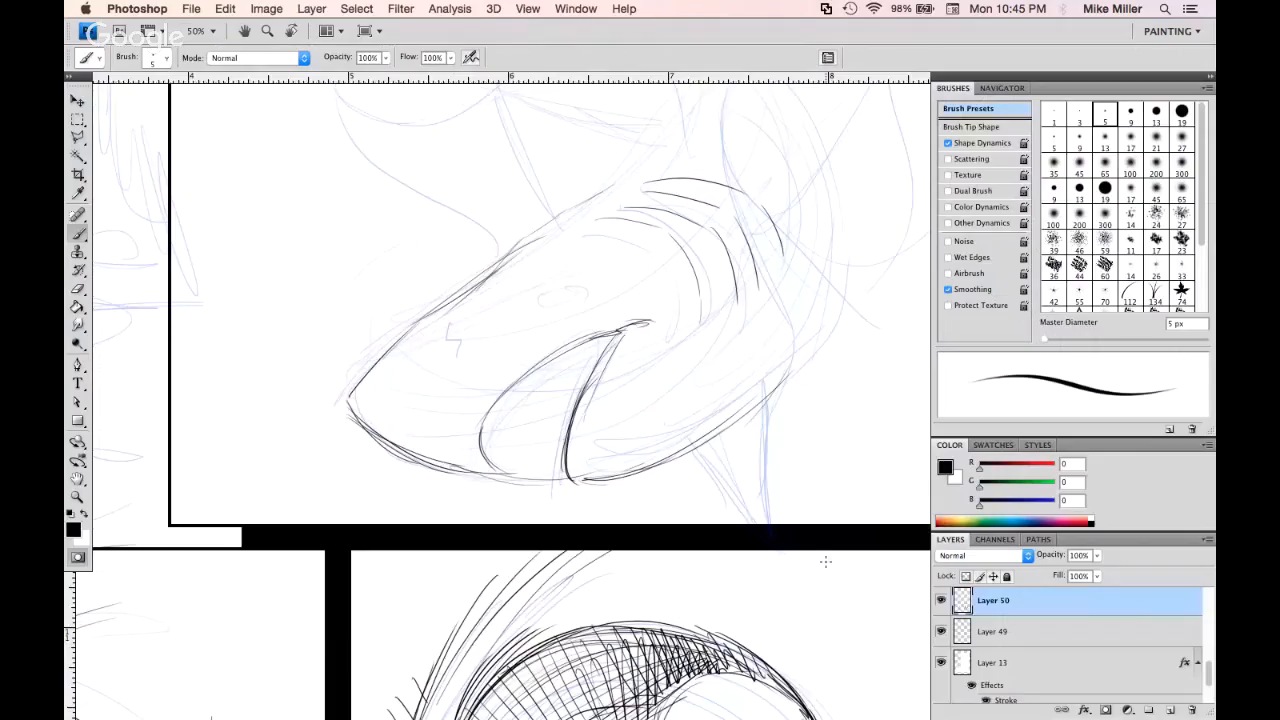
left_click_drag(504, 476, 538, 361)
mouse_move(550, 264)
left_mouse_down()
mouse_move(524, 272)
mouse_move(549, 265)
left_mouse_up()
key("super+Tab")
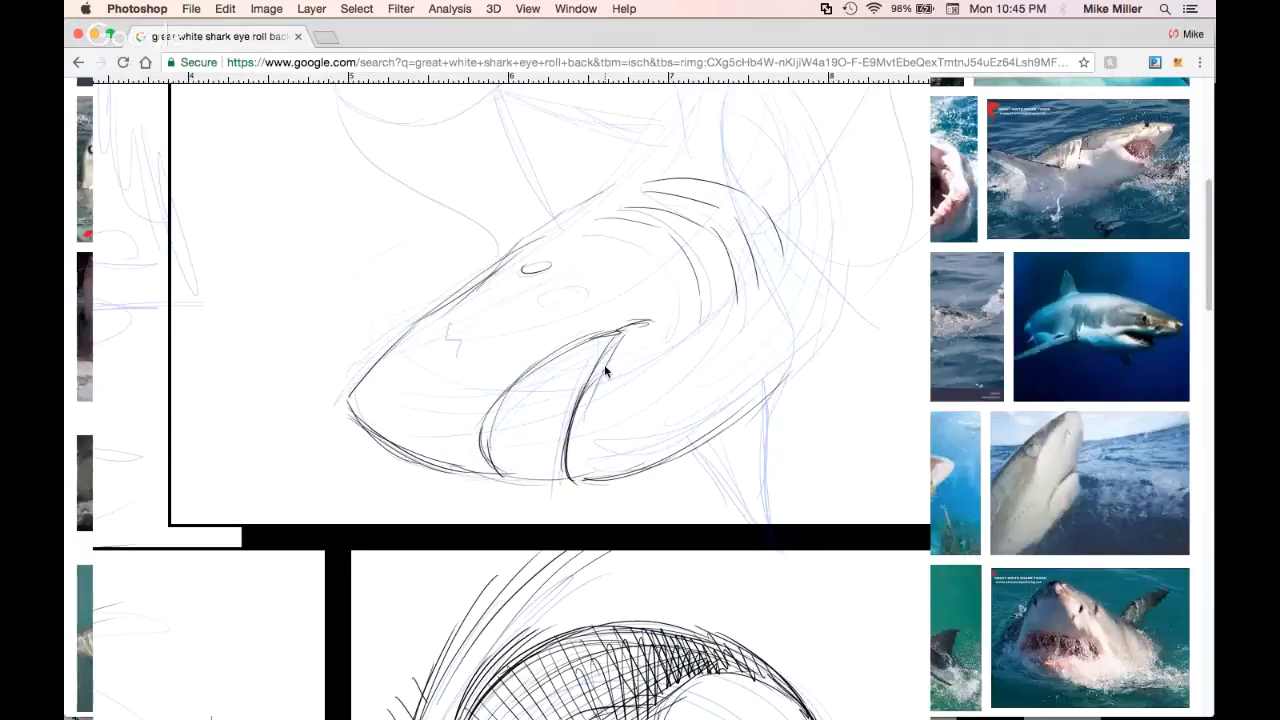
key("super+Tab")
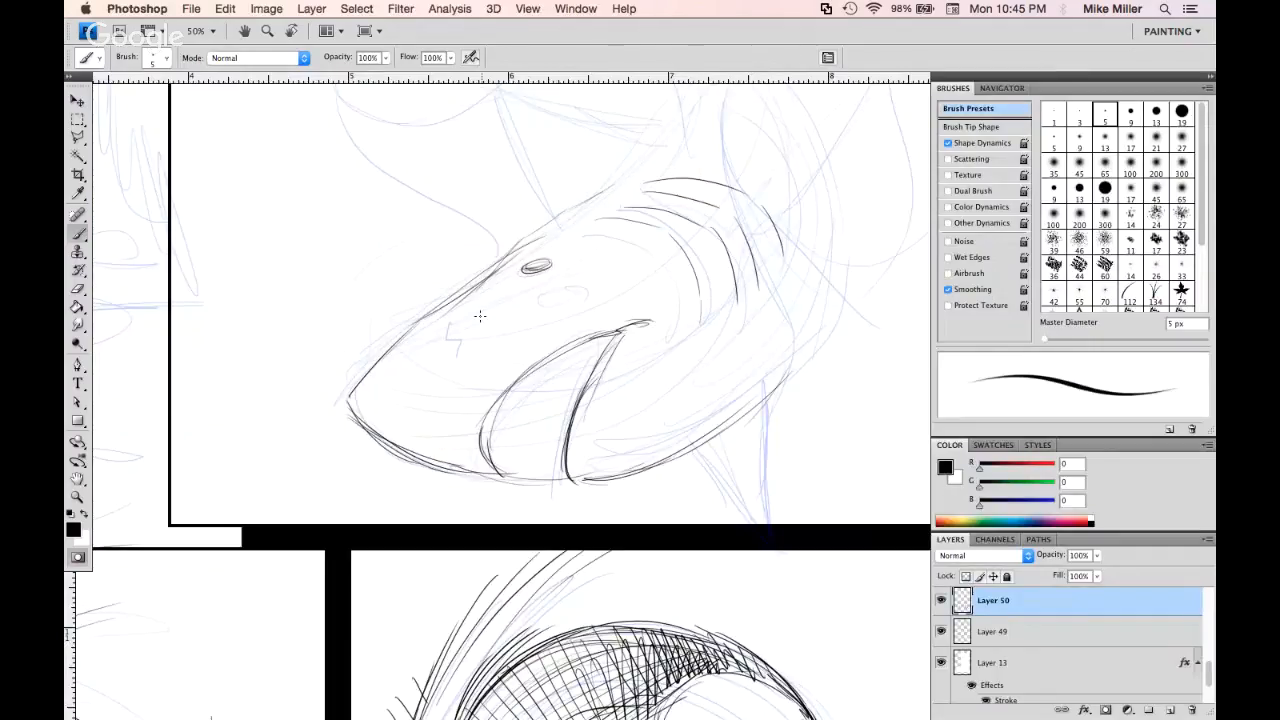
Draw the near nostril on the shark's snout, erasing its stray upper stroke and darkening it, and mark the far nostril on the underside
left_click_drag(444, 318, 455, 334)
key("super+Tab")
key("super+Tab")
mouse_move(455, 348)
left_mouse_down()
mouse_move(462, 362)
mouse_move(450, 318)
left_mouse_up()
key("e")
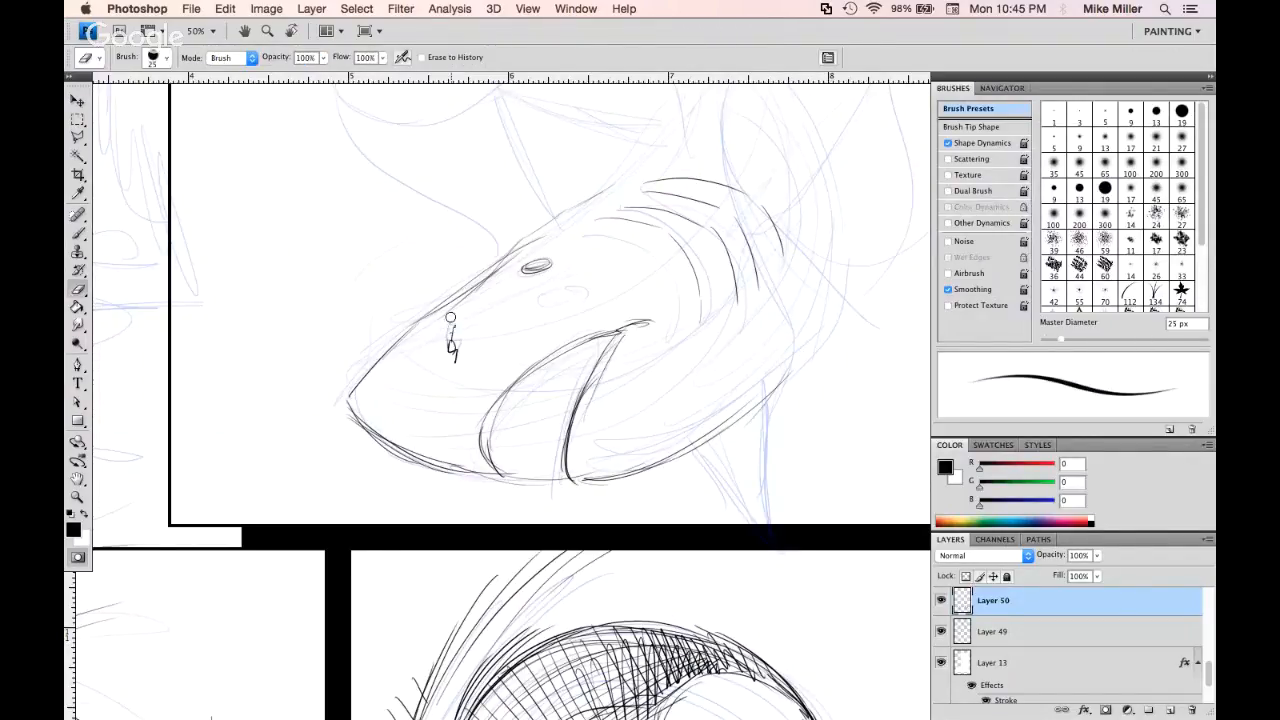
key("b")
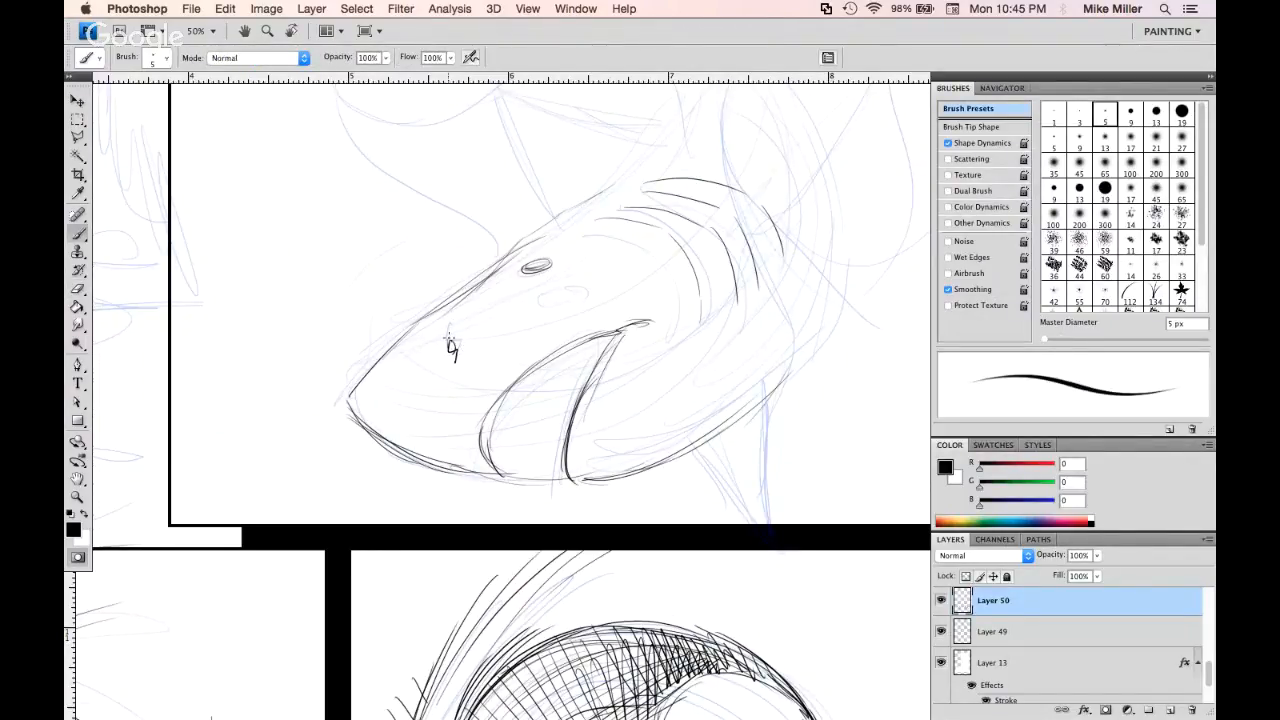
left_click_drag(446, 330, 456, 364)
left_click_drag(415, 451, 434, 459)
Check the shark photos in Chrome, then in Photoshop redraw the mouth's upper edge slightly higher and erase the old lines around its corner
key("super+Tab")
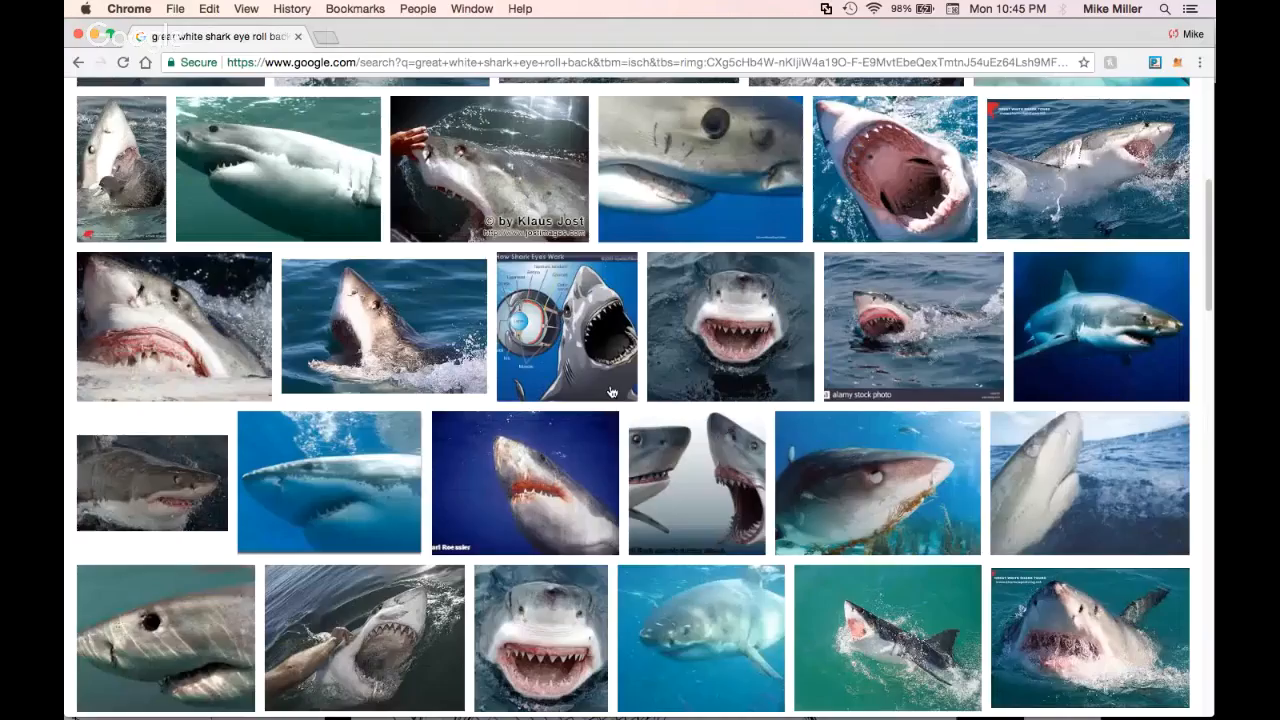
key("super+Tab")
mouse_move(586, 313)
left_mouse_down()
mouse_move(656, 305)
mouse_move(545, 350)
mouse_move(513, 386)
left_mouse_up()
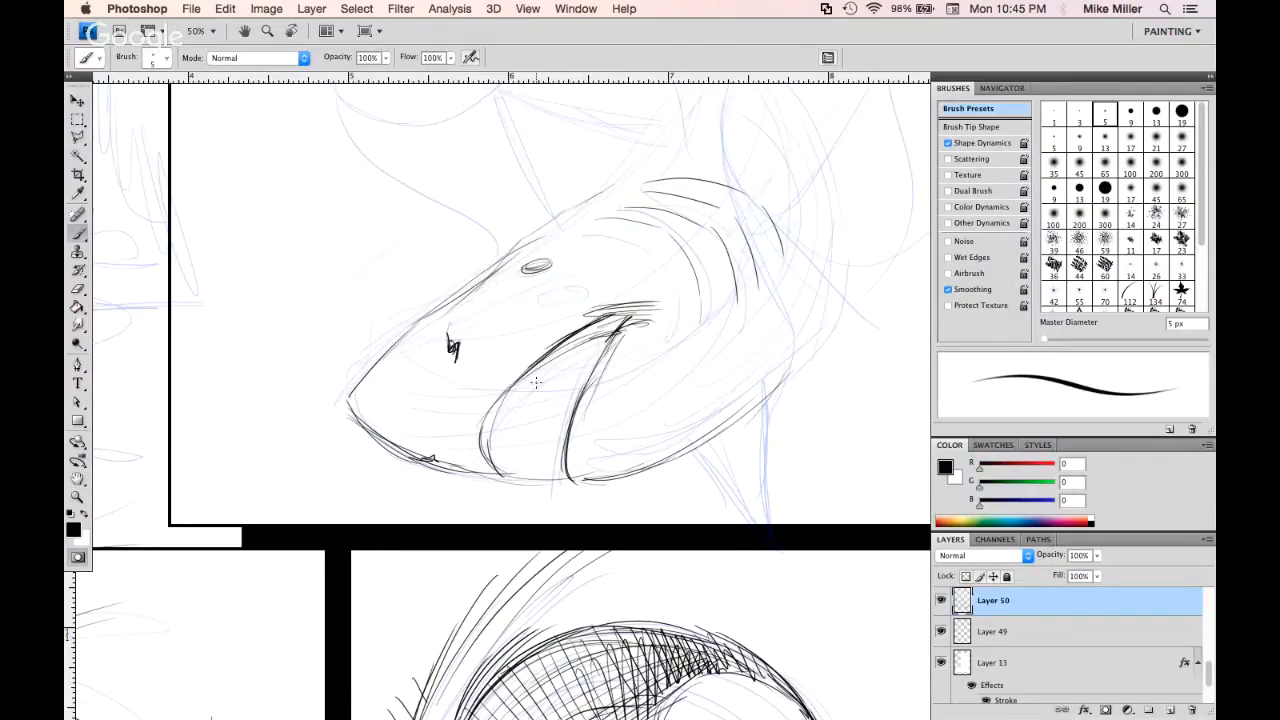
key("e")
mouse_move(637, 331)
left_mouse_down()
mouse_move(586, 409)
mouse_move(599, 487)
left_mouse_up()
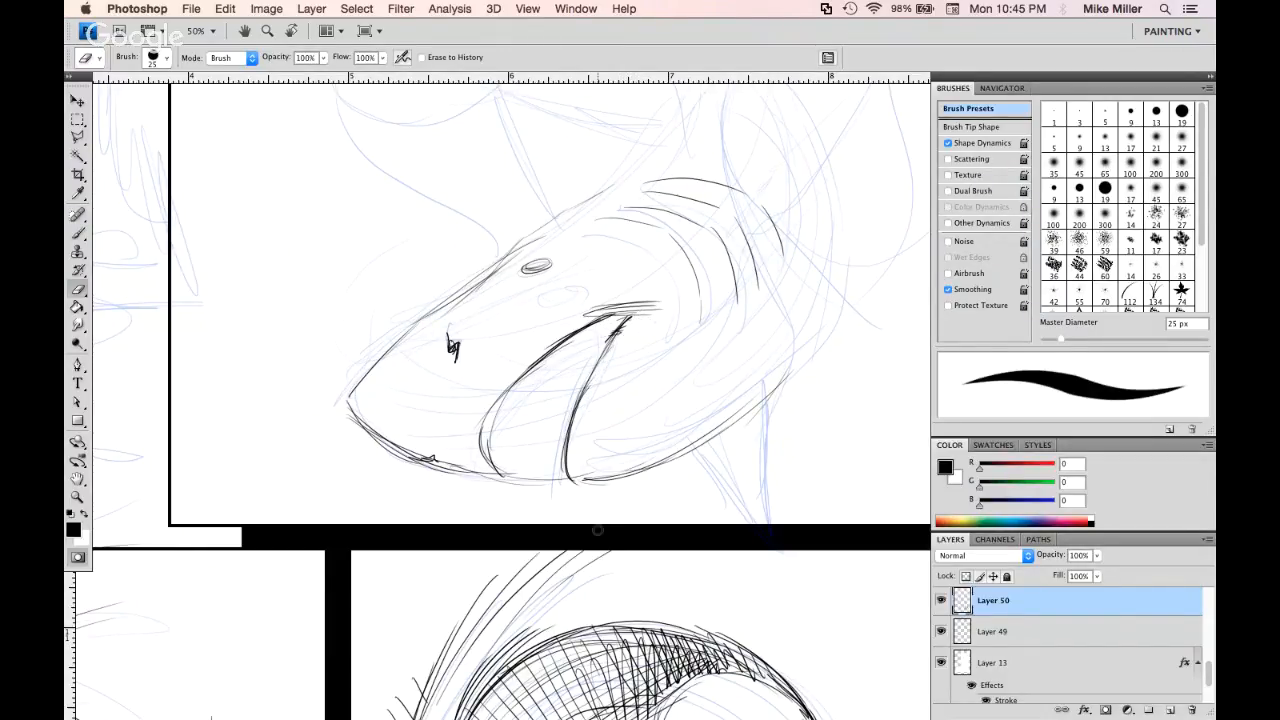
Draw jagged triangular teeth along the shark's lower and upper jaws and shade the mouth interior with short curved strokes
key("b")
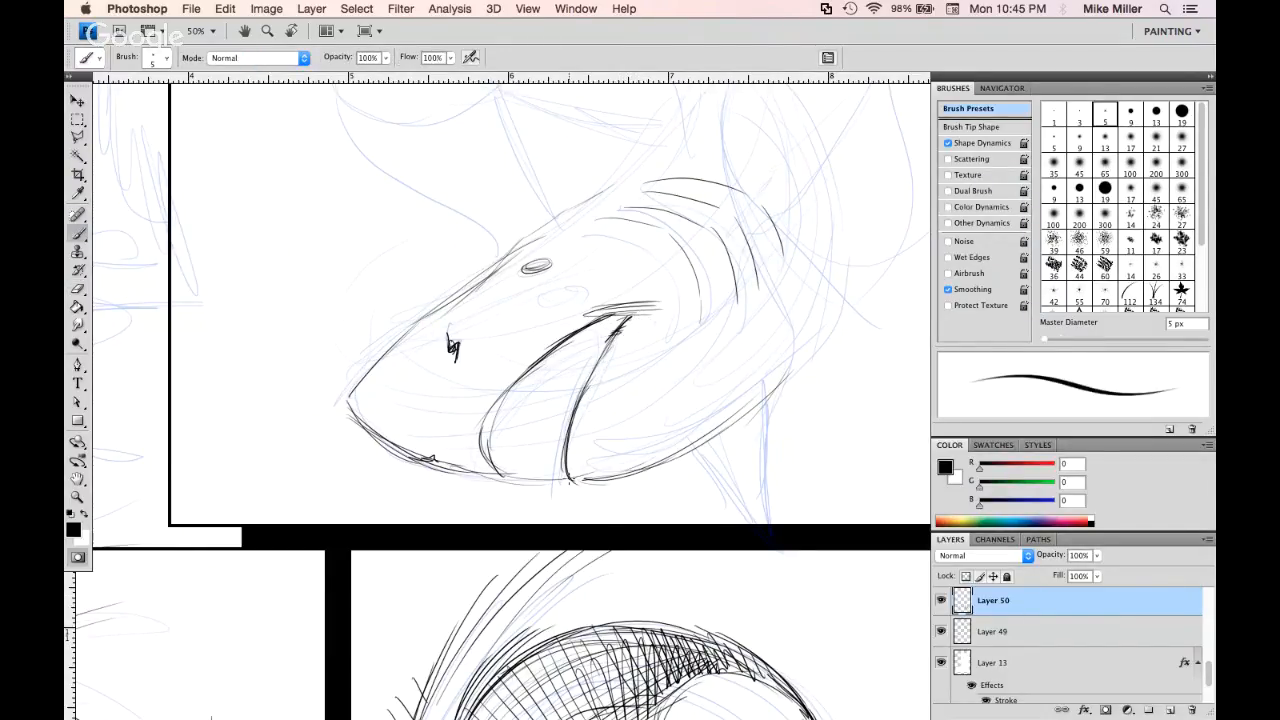
mouse_move(571, 481)
left_mouse_down()
mouse_move(572, 433)
mouse_move(568, 455)
mouse_move(547, 444)
mouse_move(572, 430)
mouse_move(551, 416)
mouse_move(578, 398)
mouse_move(546, 418)
mouse_move(582, 410)
mouse_move(560, 387)
mouse_move(588, 362)
mouse_move(579, 387)
mouse_move(602, 350)
left_mouse_up()
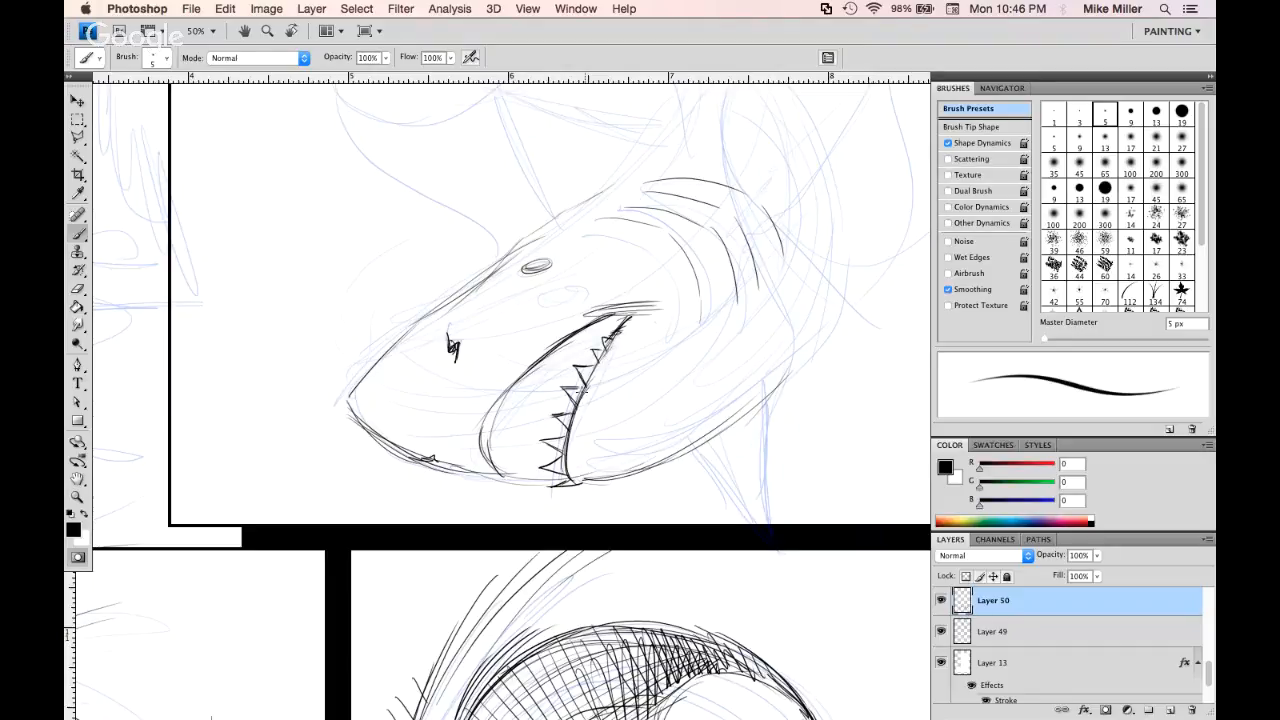
mouse_move(430, 459)
left_mouse_down()
mouse_move(512, 481)
mouse_move(492, 466)
left_mouse_up()
mouse_move(486, 442)
left_mouse_down()
mouse_move(501, 388)
mouse_move(504, 413)
mouse_move(491, 415)
mouse_move(511, 408)
mouse_move(507, 388)
mouse_move(534, 389)
mouse_move(535, 364)
mouse_move(559, 364)
mouse_move(553, 377)
mouse_move(556, 356)
mouse_move(604, 320)
left_mouse_up()
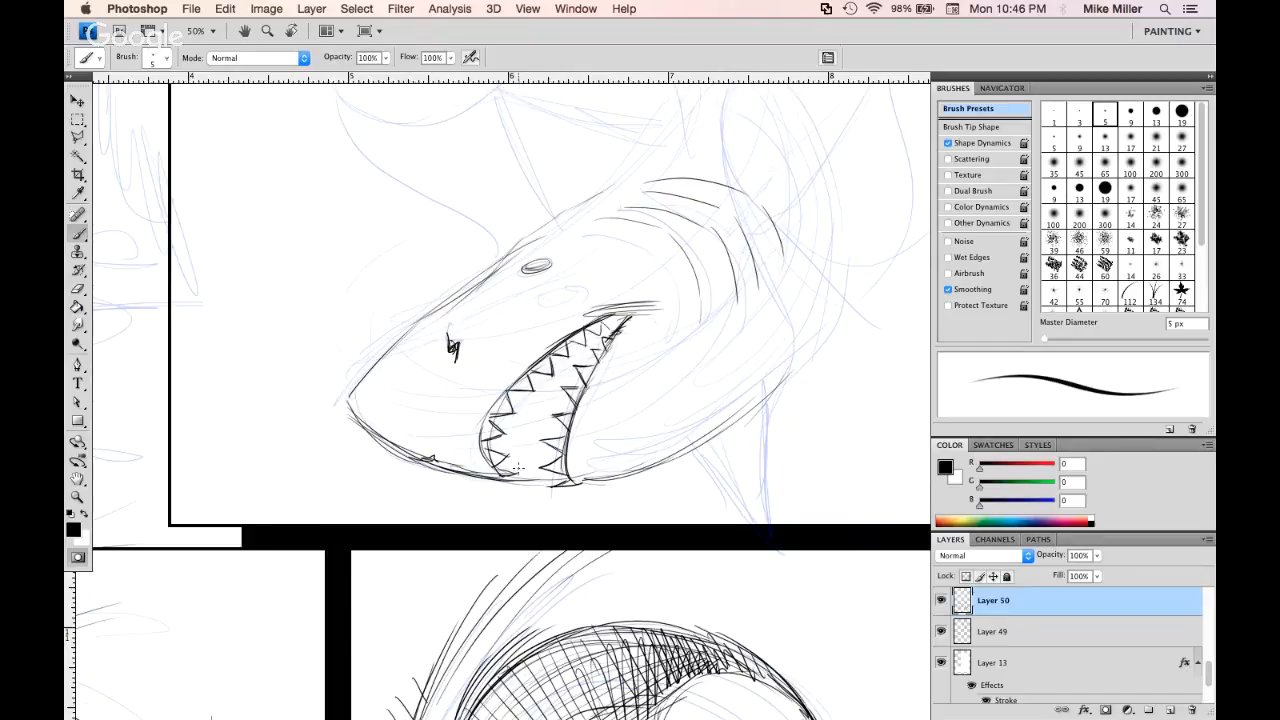
mouse_move(516, 465)
left_mouse_down()
mouse_move(520, 486)
mouse_move(549, 478)
mouse_move(536, 466)
mouse_move(562, 480)
mouse_move(562, 455)
left_mouse_up()
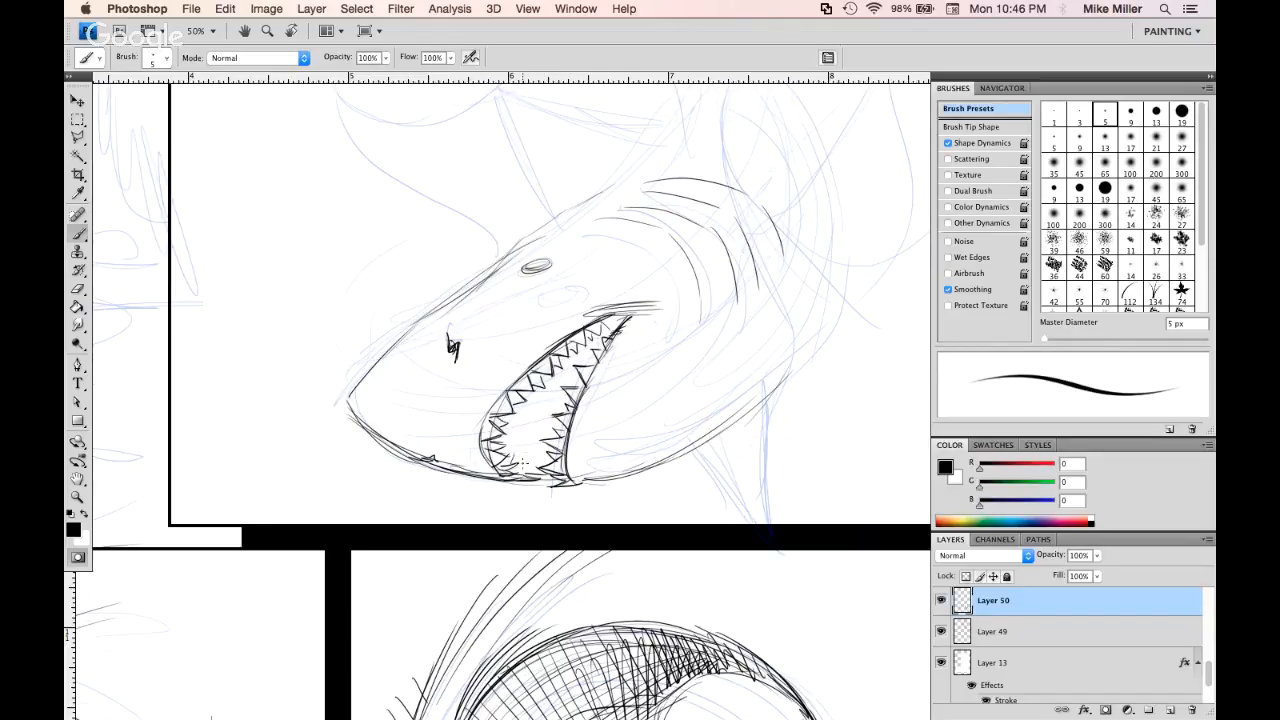
mouse_move(518, 458)
left_mouse_down()
mouse_move(506, 436)
mouse_move(518, 460)
mouse_move(548, 462)
mouse_move(530, 430)
mouse_move(536, 400)
mouse_move(540, 412)
mouse_move(552, 401)
mouse_move(548, 386)
mouse_move(560, 400)
mouse_move(573, 360)
left_mouse_up()
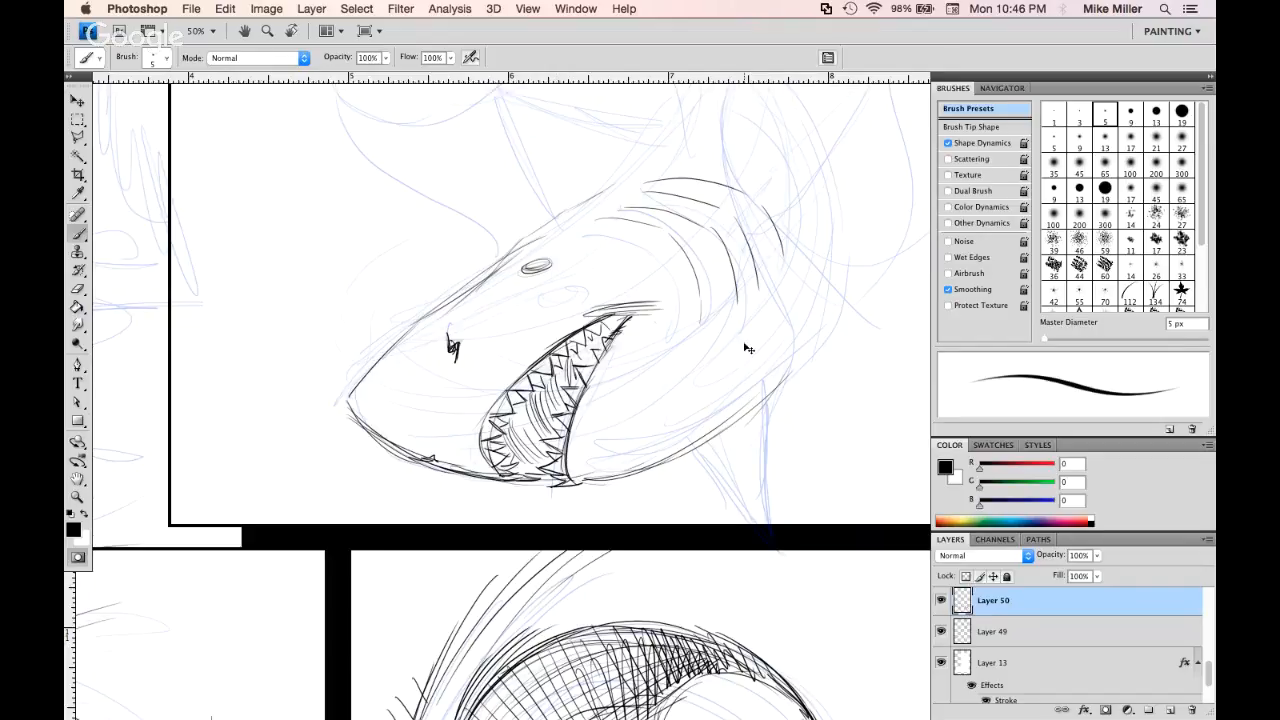
Look over the shark reference photos in Chrome and check the stream chat in Brave
key("super+Tab")
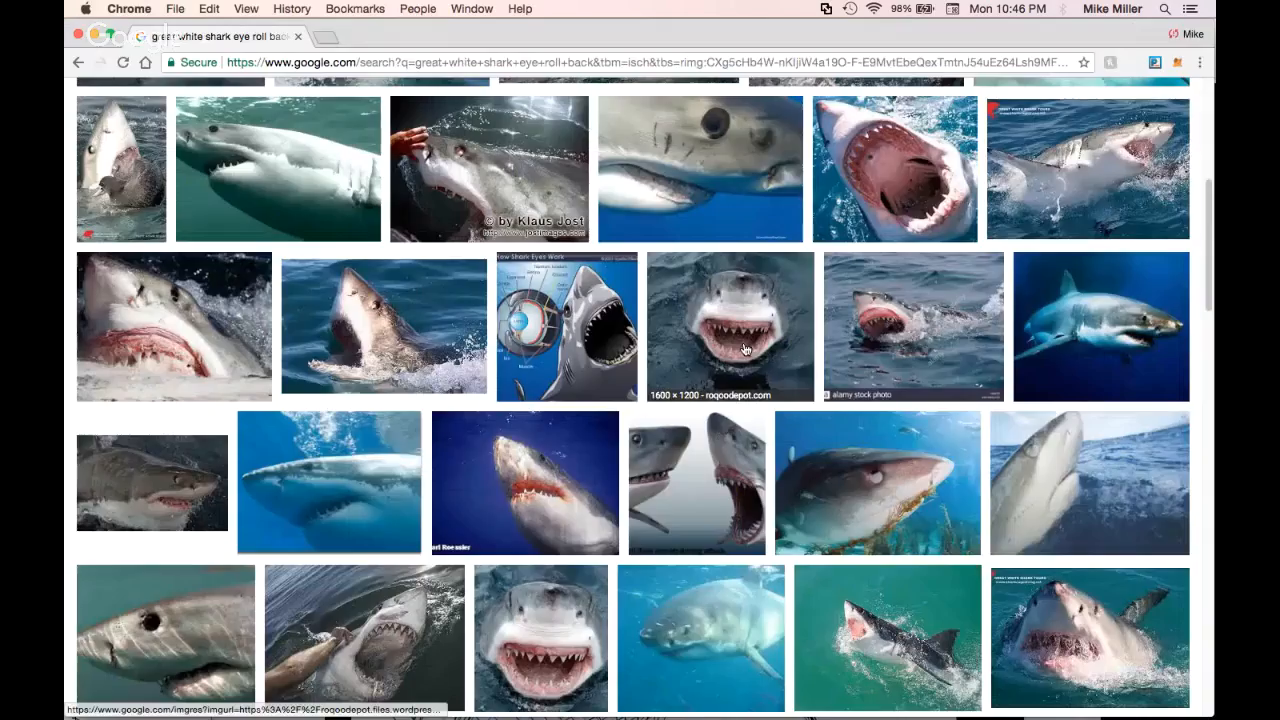
key("super+Tab")
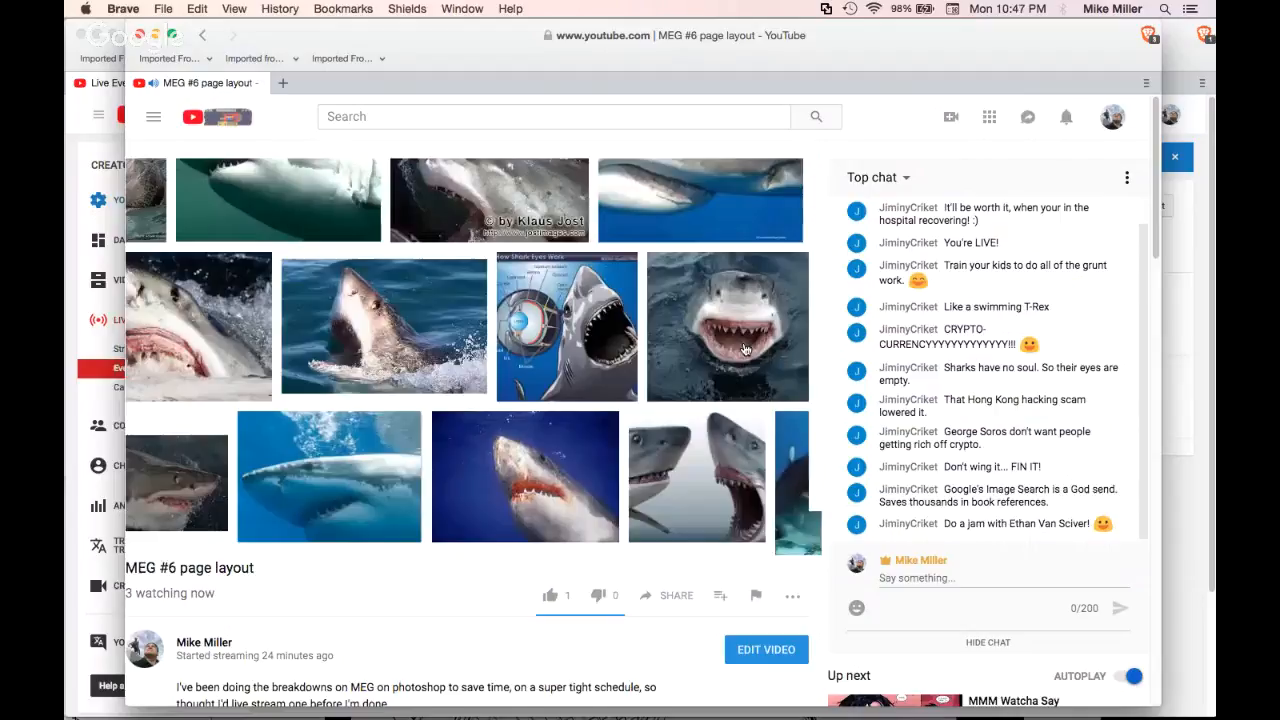
key("super+Tab")
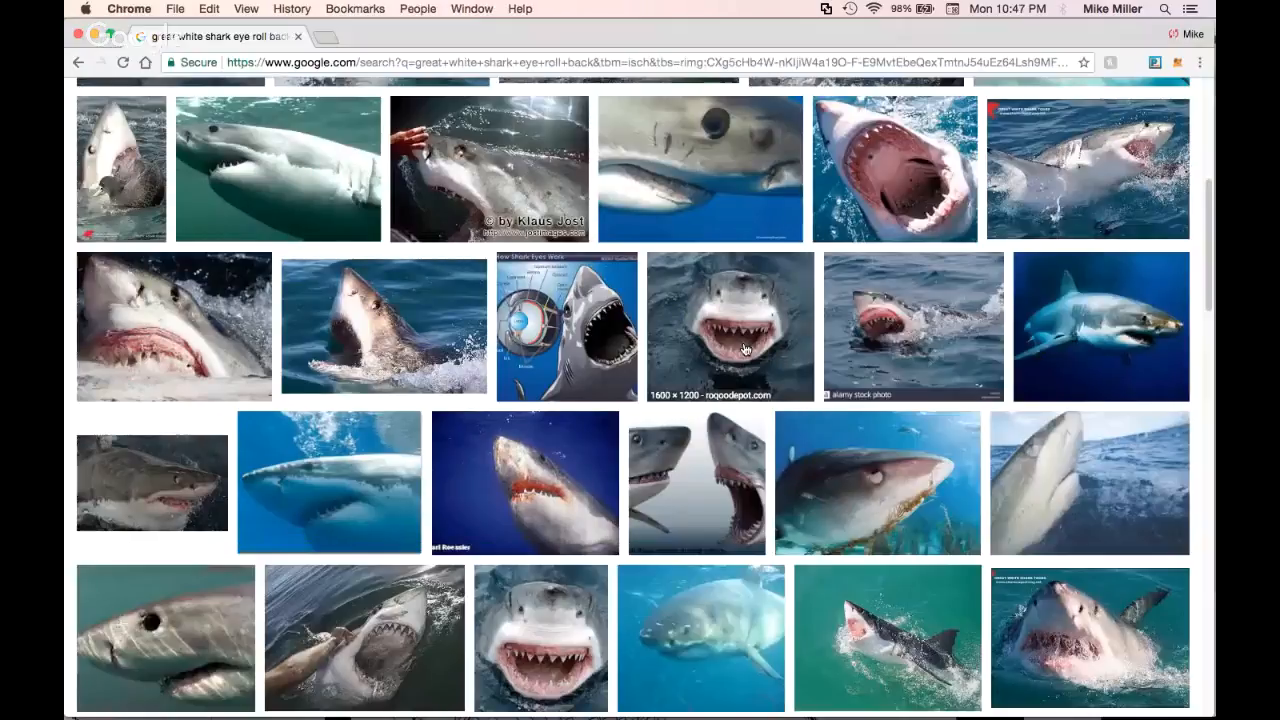
Back in Photoshop, extend the shark's back line from the head up into the body's inner curve and erase the overlapping rough stroke
key("super+Tab")
key("super+Tab")
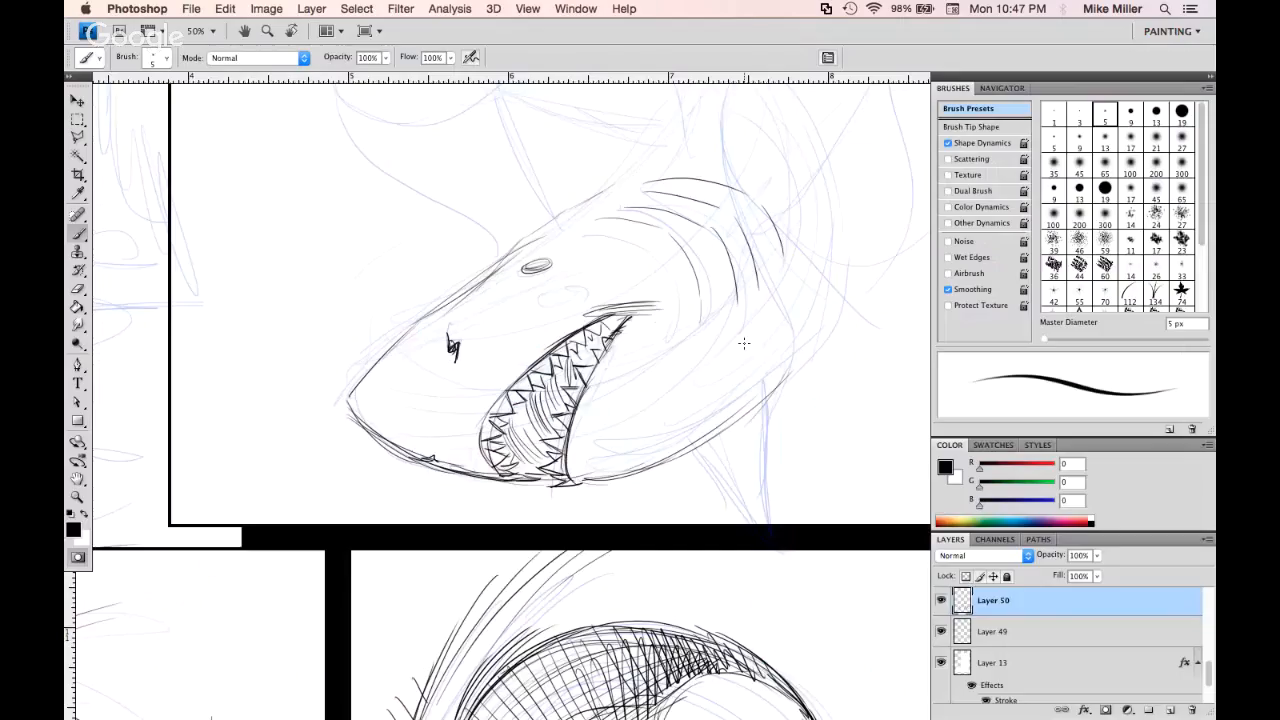
scroll(744, 343, "up", 5)
scroll(744, 343, "right", 3)
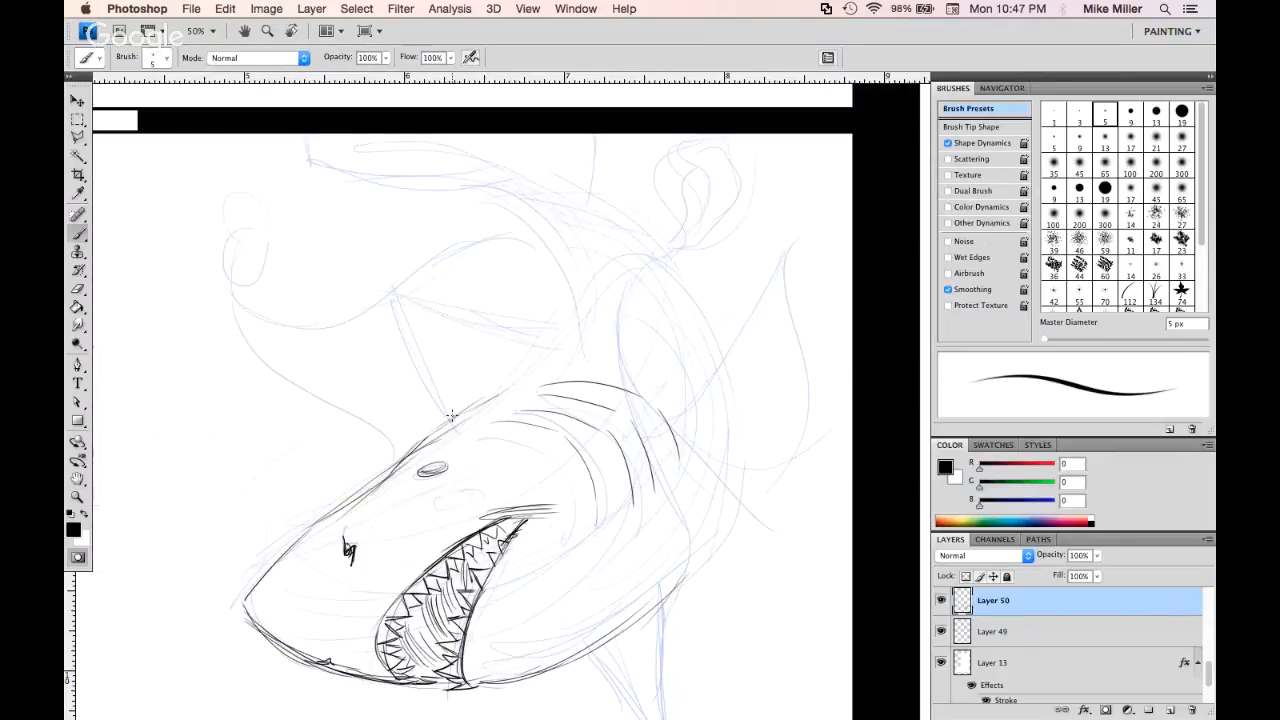
left_click_drag(447, 428, 536, 362)
mouse_move(484, 398)
left_mouse_down()
mouse_move(558, 325)
mouse_move(513, 369)
left_mouse_up()
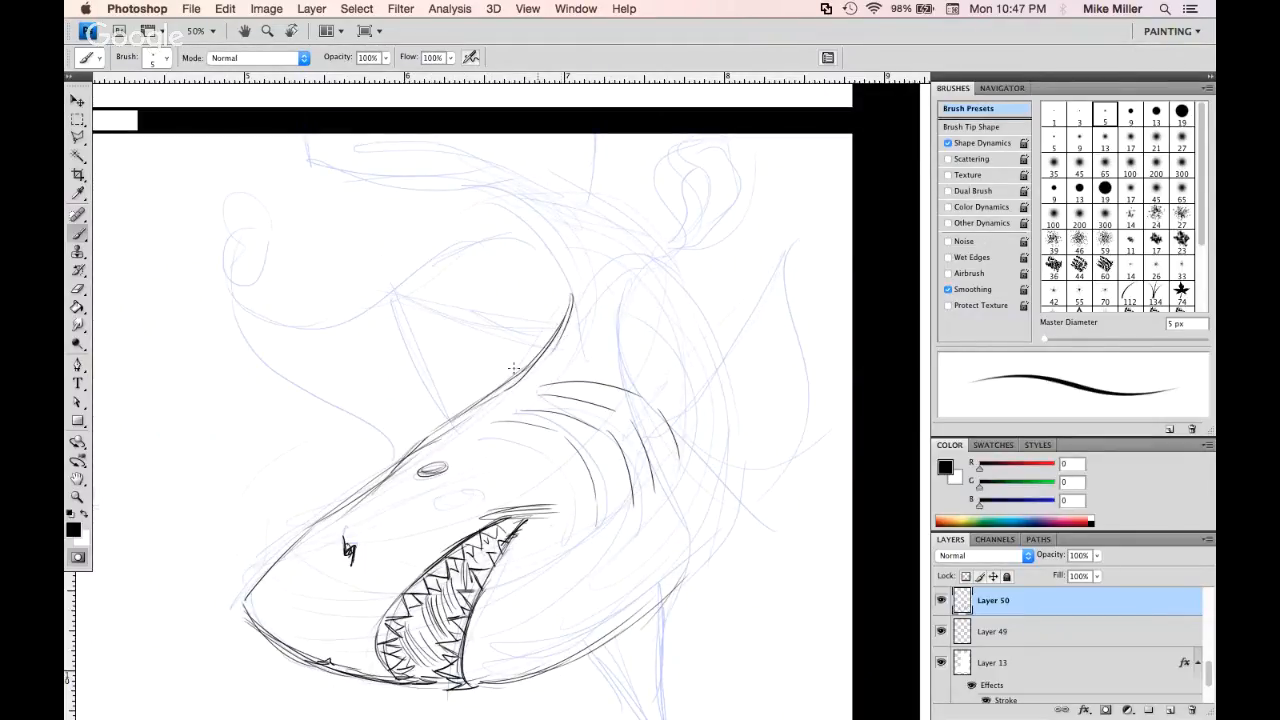
left_click_drag(446, 409, 422, 345)
key("super+z")
key("e")
left_click_drag(442, 404, 449, 402)
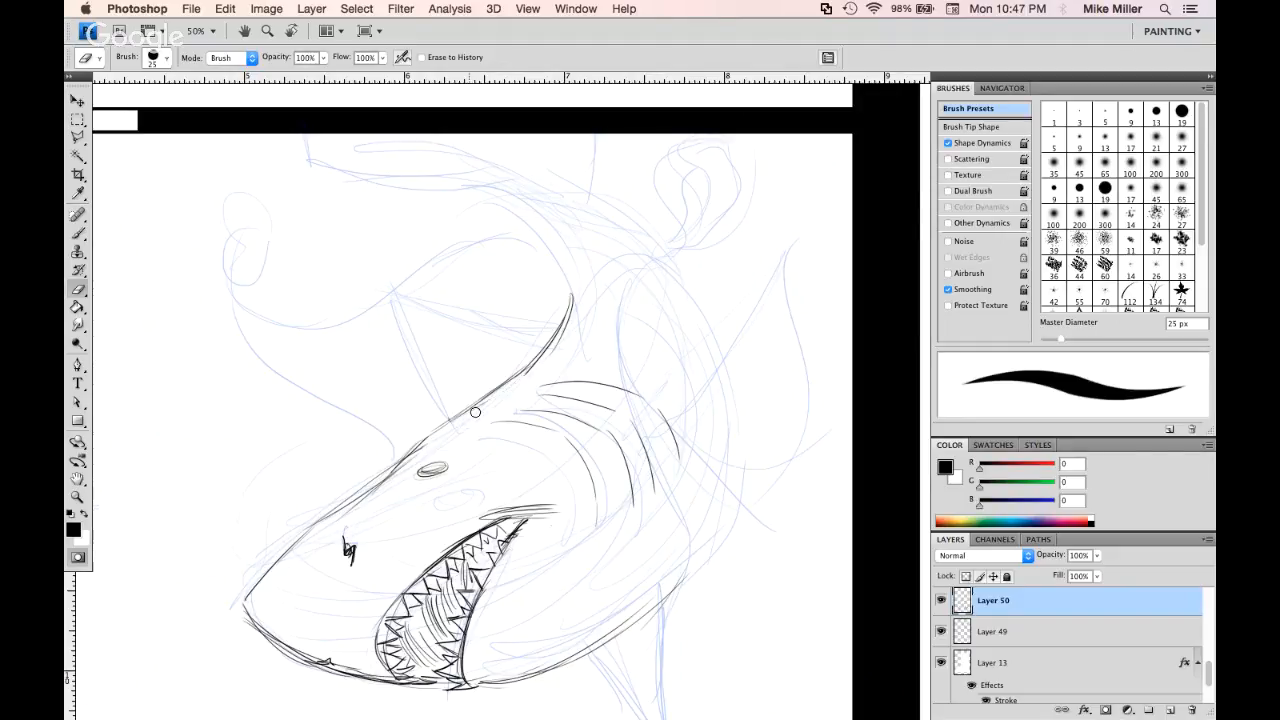
Ink the triangular dorsal fin, the inner curve of the back above it, and the long outer body contour from tail to belly
key("b")
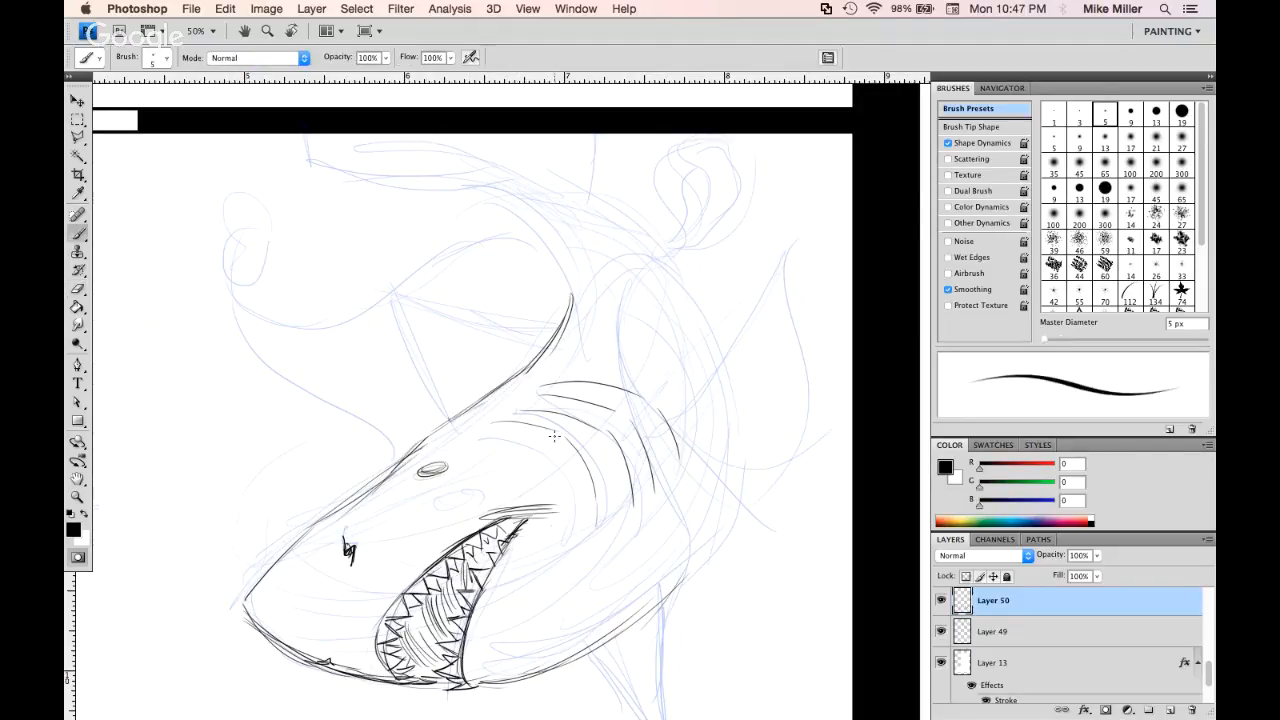
mouse_move(474, 404)
left_mouse_down()
mouse_move(418, 308)
mouse_move(470, 400)
mouse_move(429, 333)
mouse_move(431, 301)
mouse_move(407, 290)
mouse_move(550, 317)
mouse_move(562, 279)
mouse_move(496, 198)
left_mouse_up()
mouse_move(562, 303)
left_mouse_down()
mouse_move(502, 192)
mouse_move(516, 159)
mouse_move(476, 163)
mouse_move(600, 168)
mouse_move(700, 268)
left_mouse_up()
mouse_move(724, 320)
left_mouse_down()
mouse_move(748, 385)
mouse_move(734, 484)
mouse_move(663, 592)
mouse_move(611, 635)
left_mouse_up()
mouse_move(680, 597)
left_mouse_down()
mouse_move(747, 469)
mouse_move(749, 482)
mouse_move(757, 401)
mouse_move(724, 302)
mouse_move(754, 415)
left_mouse_up()
Draw the pectoral fin behind the gills out to the panel's edge, erase the lines crossing it and strengthen its lower edge
mouse_move(666, 396)
left_mouse_down()
mouse_move(691, 443)
mouse_move(706, 441)
mouse_move(687, 441)
mouse_move(813, 346)
mouse_move(740, 390)
mouse_move(797, 354)
left_mouse_up()
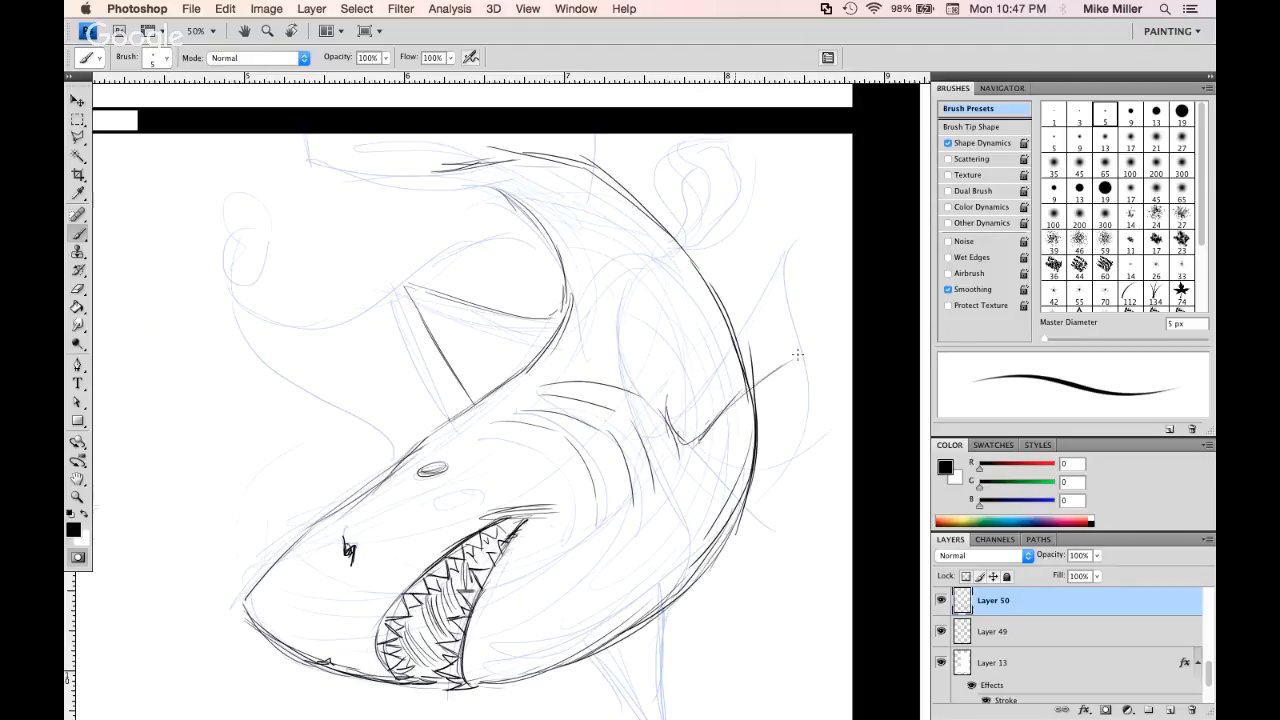
left_click_drag(731, 399, 850, 303)
left_click_drag(750, 363, 852, 296)
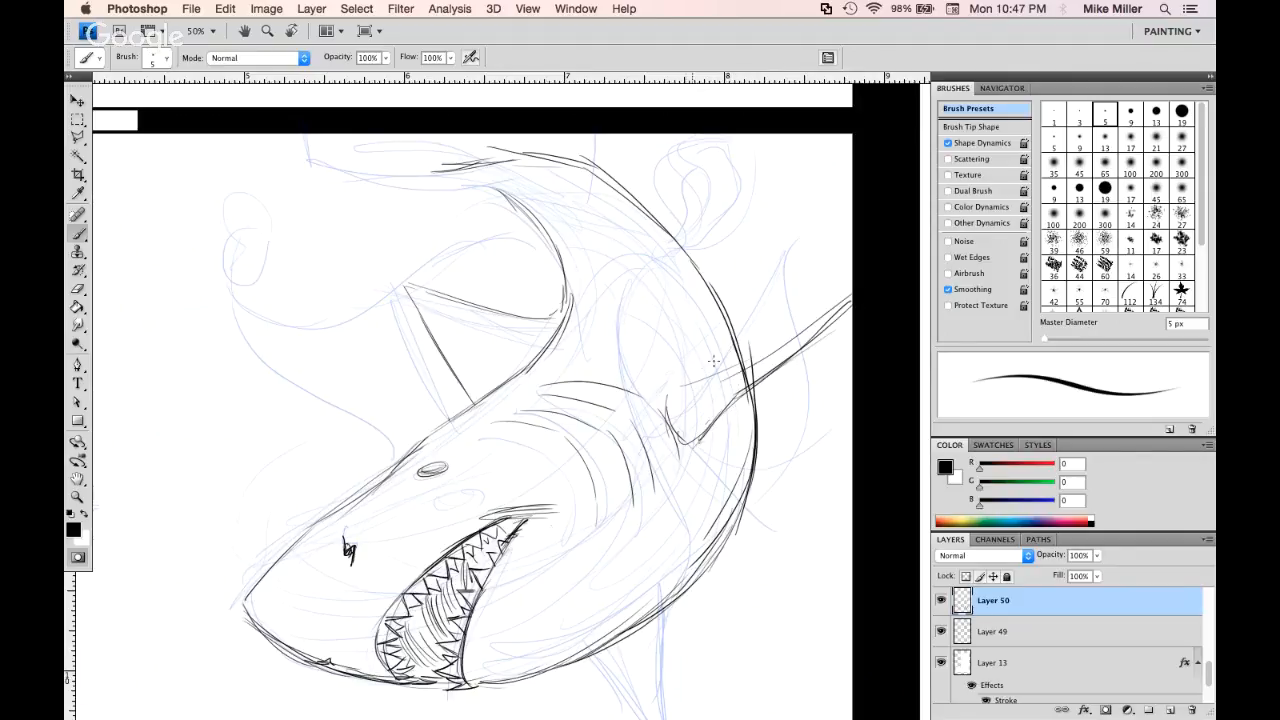
mouse_move(685, 381)
left_mouse_down()
mouse_move(738, 338)
mouse_move(852, 284)
left_mouse_up()
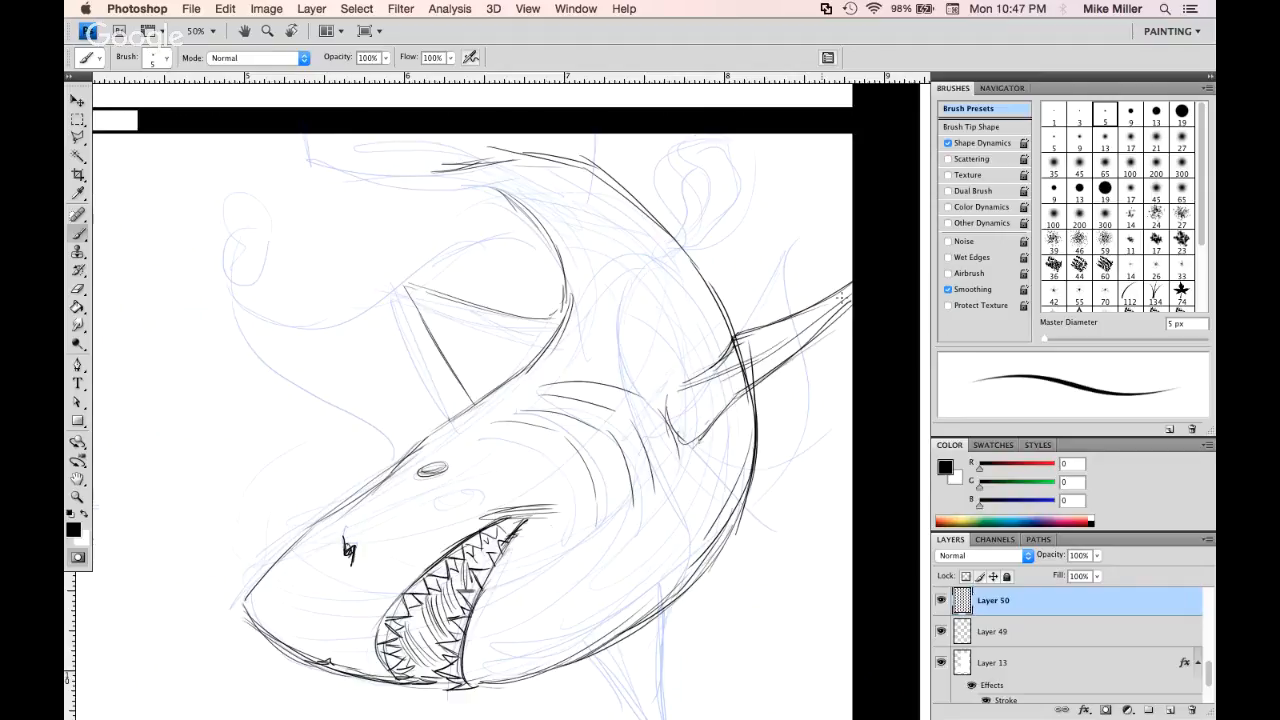
key("e")
mouse_move(738, 347)
left_mouse_down()
mouse_move(717, 370)
mouse_move(755, 368)
mouse_move(722, 402)
mouse_move(842, 310)
left_mouse_up()
key("b")
mouse_move(792, 363)
left_mouse_down()
mouse_move(726, 417)
mouse_move(864, 292)
mouse_move(739, 392)
left_mouse_up()
Draw both edges of the second pectoral fin from the shark's belly down to the panel's lower border
left_click_drag(748, 574, 719, 306)
mouse_move(547, 373)
left_mouse_down()
mouse_move(587, 450)
mouse_move(599, 449)
left_mouse_up()
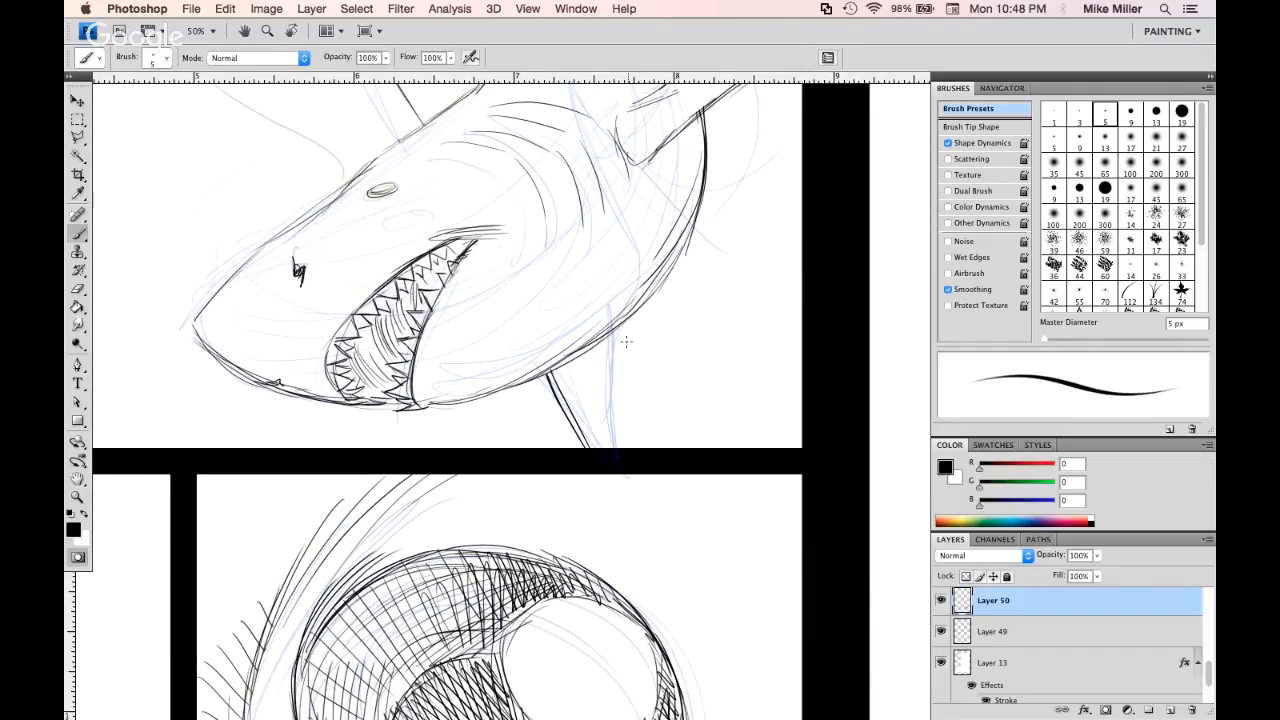
left_click_drag(624, 336, 627, 450)
left_click_drag(625, 368, 625, 424)
left_click_drag(784, 520, 784, 525)
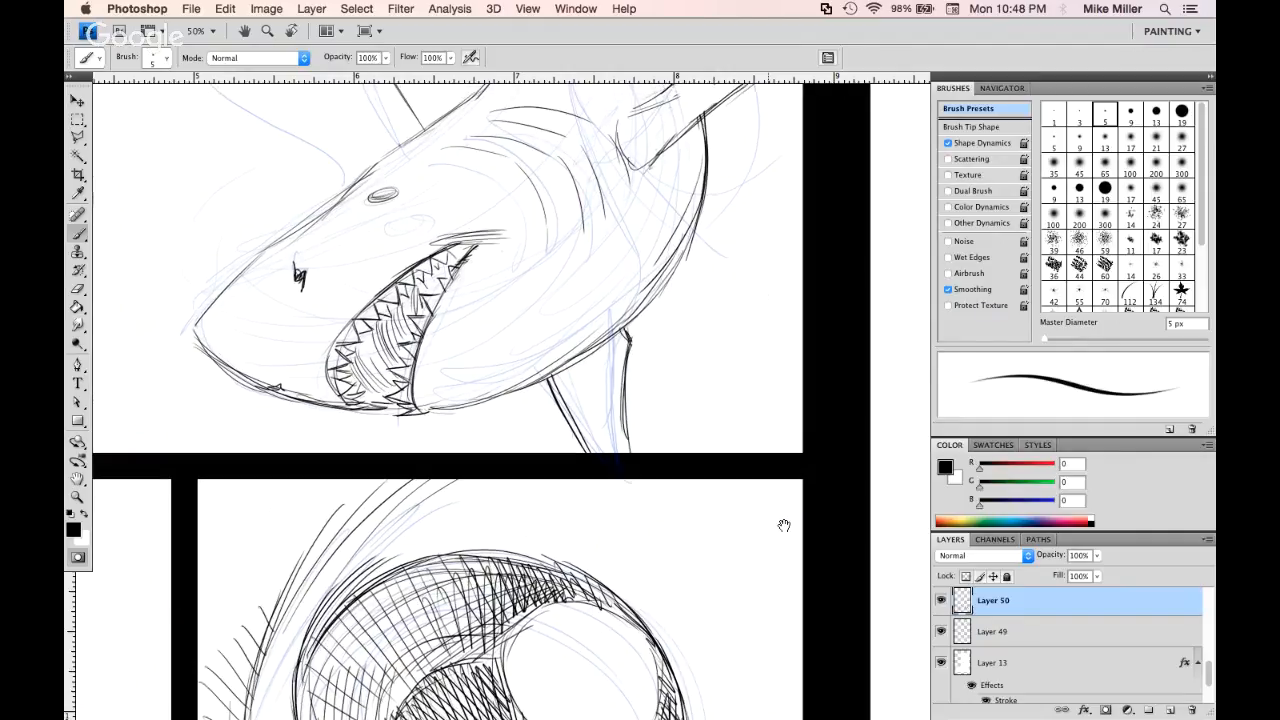
left_click_drag(768, 305, 766, 486)
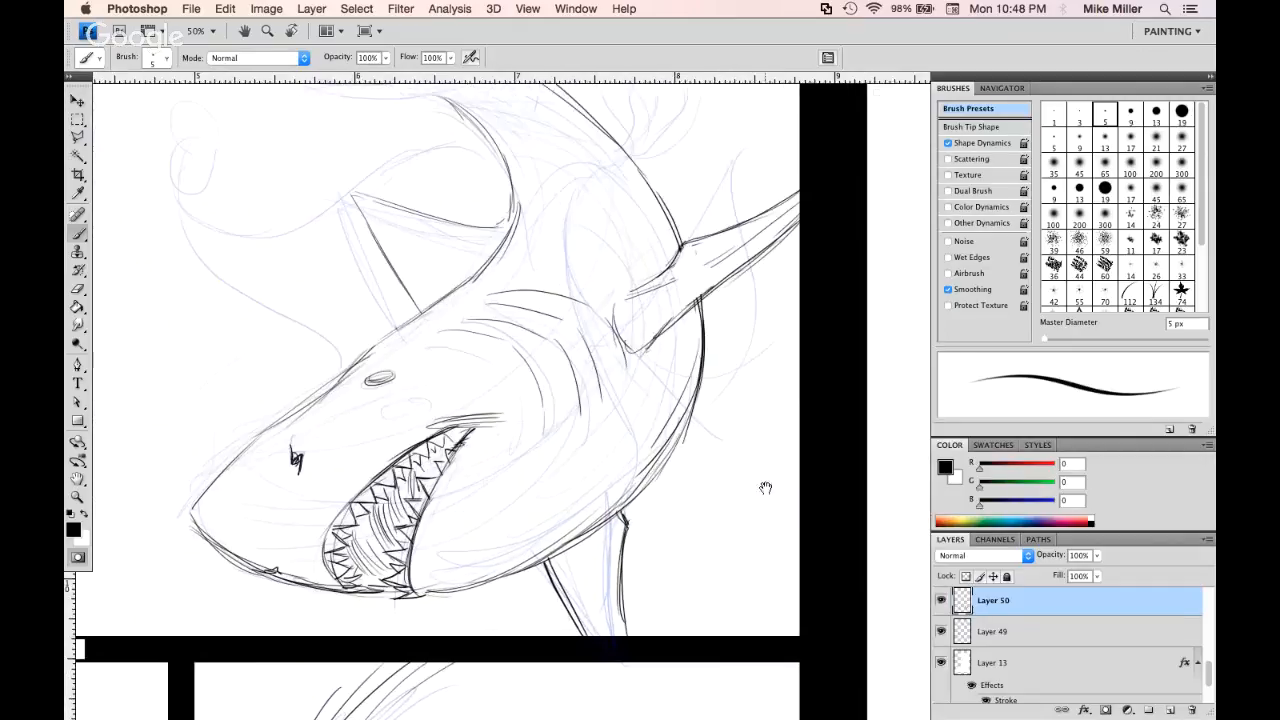
Rotate the canvas view to 50° so the shark sketch sits closer to horizontal
key("r")
left_click_drag(814, 591, 735, 525)
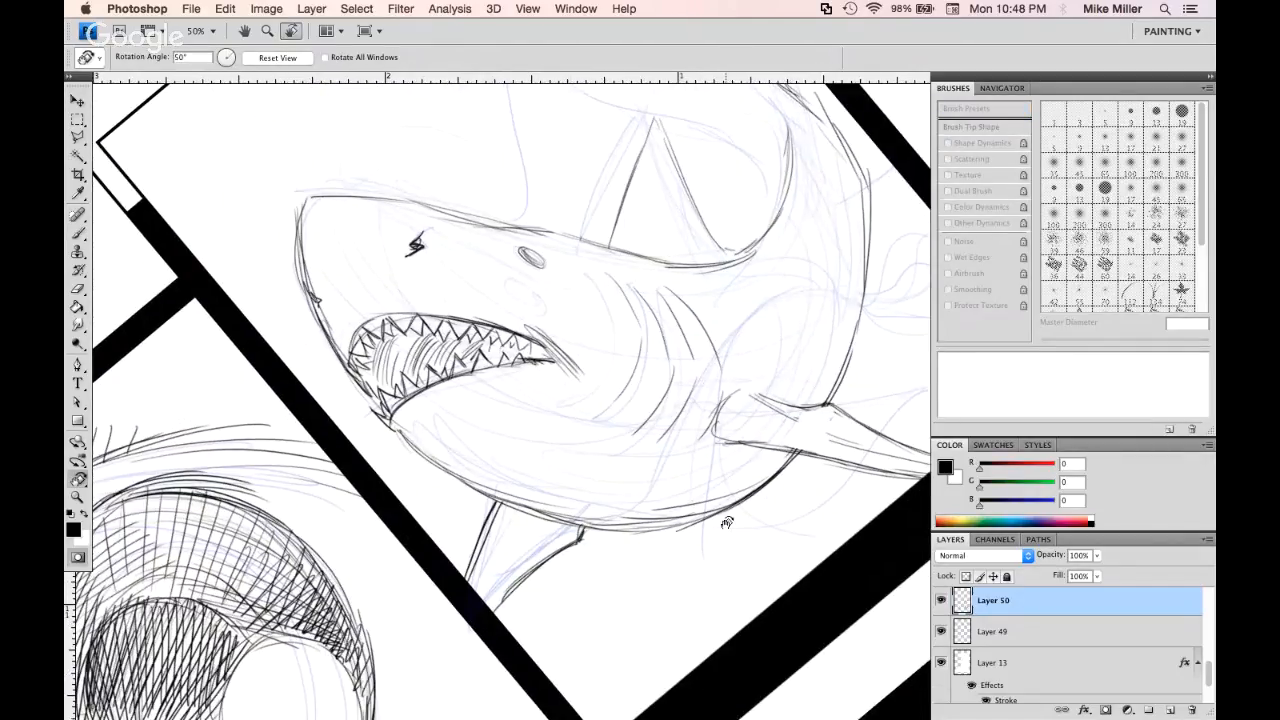
Switch to Chrome, browse the great white shark image results, and copy the SBS photo of a shark with its mouth open
key("super+Tab")
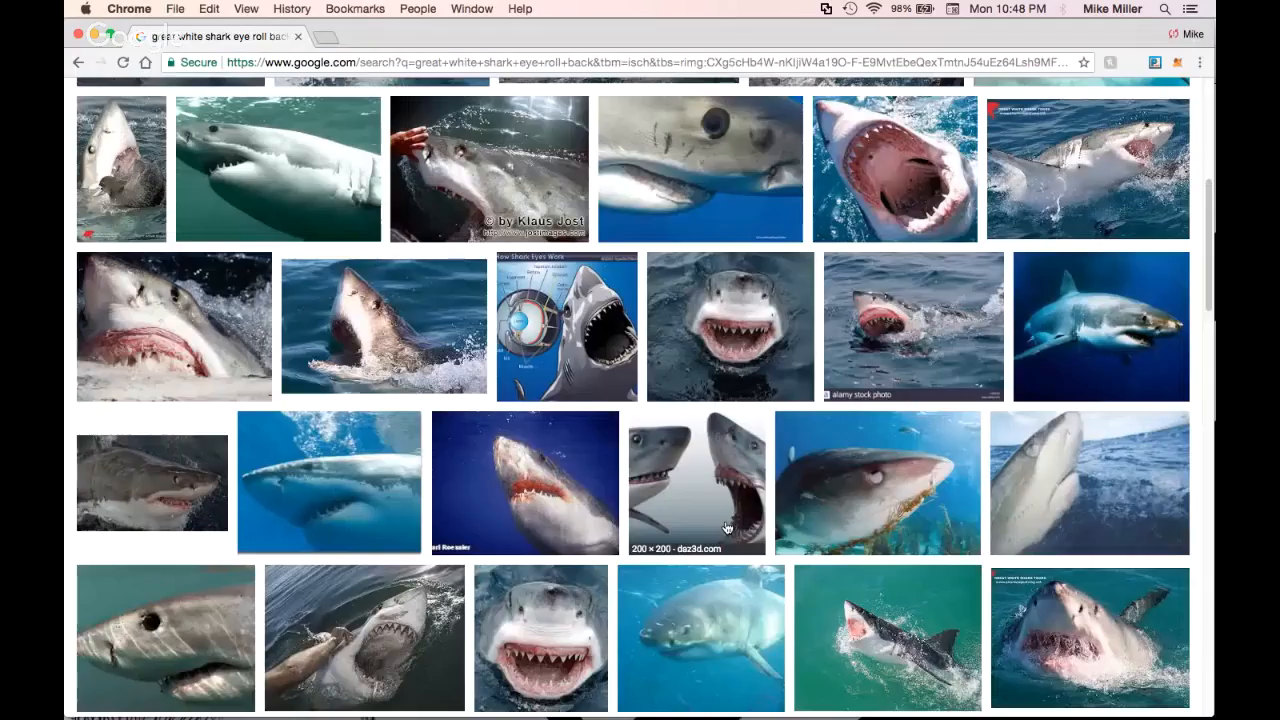
scroll(727, 527, "down", 10)
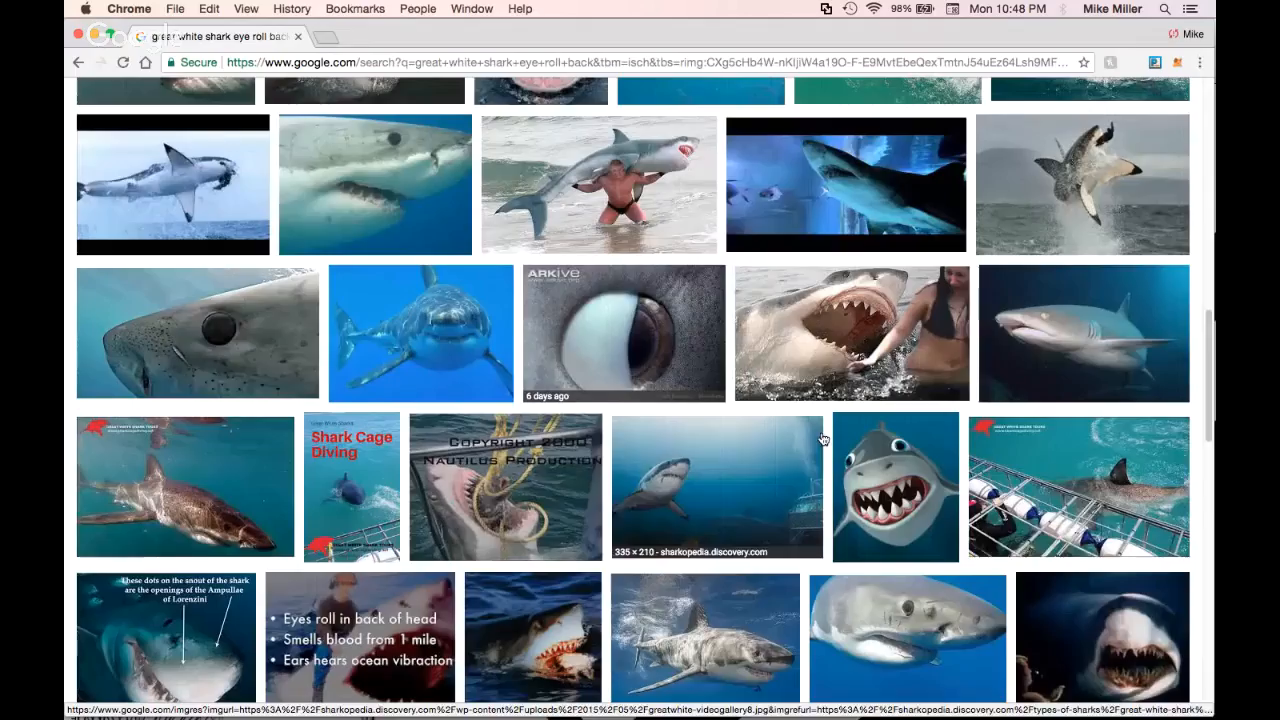
scroll(825, 387, "down", 5)
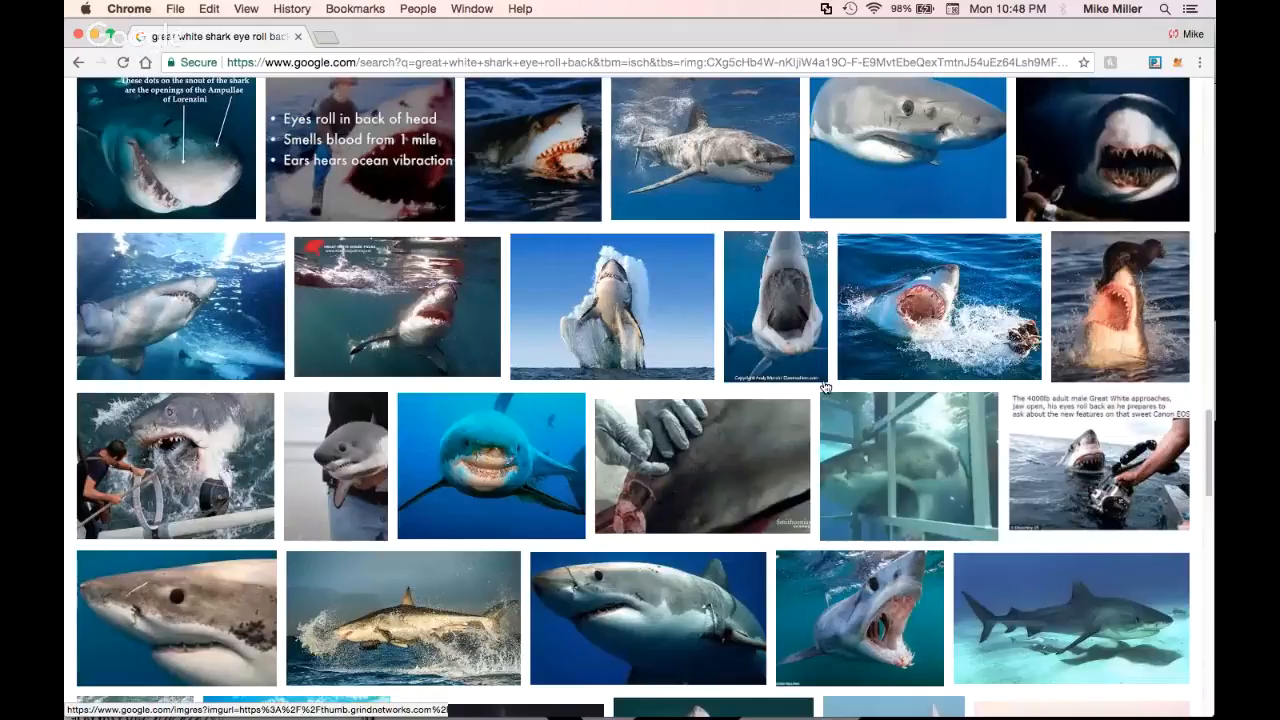
scroll(825, 387, "down", 2)
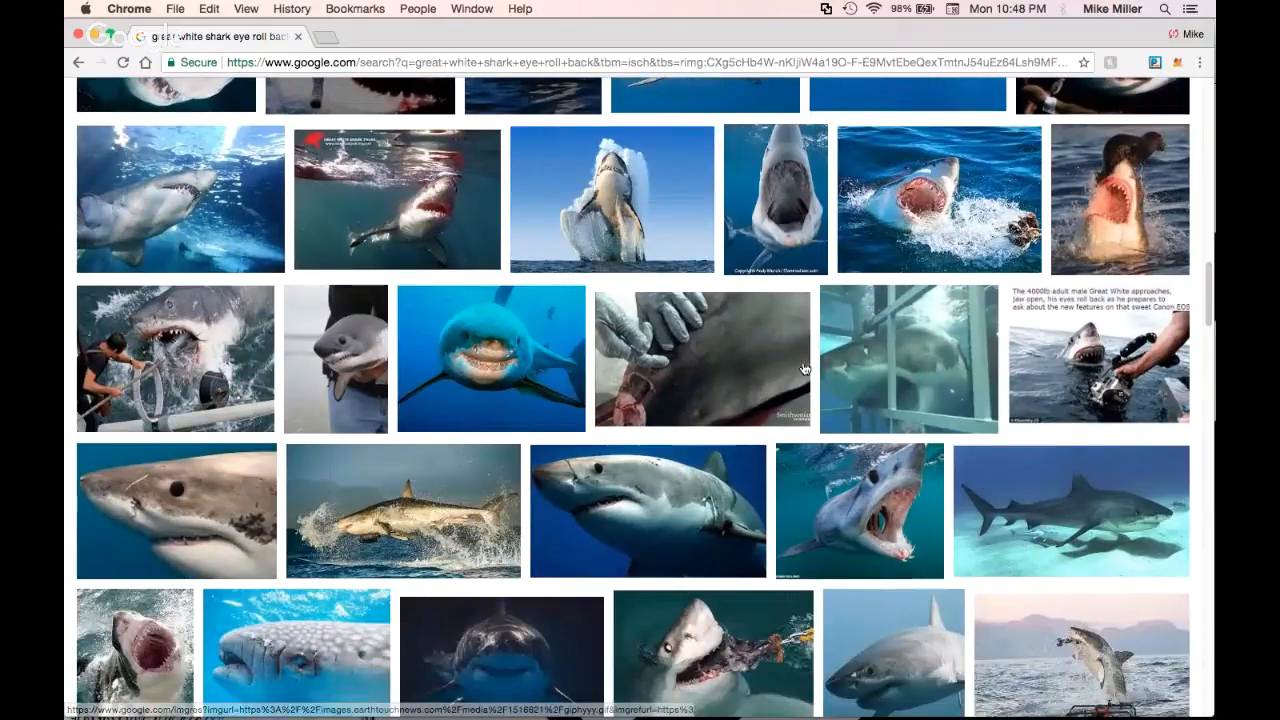
scroll(810, 360, "down", 6)
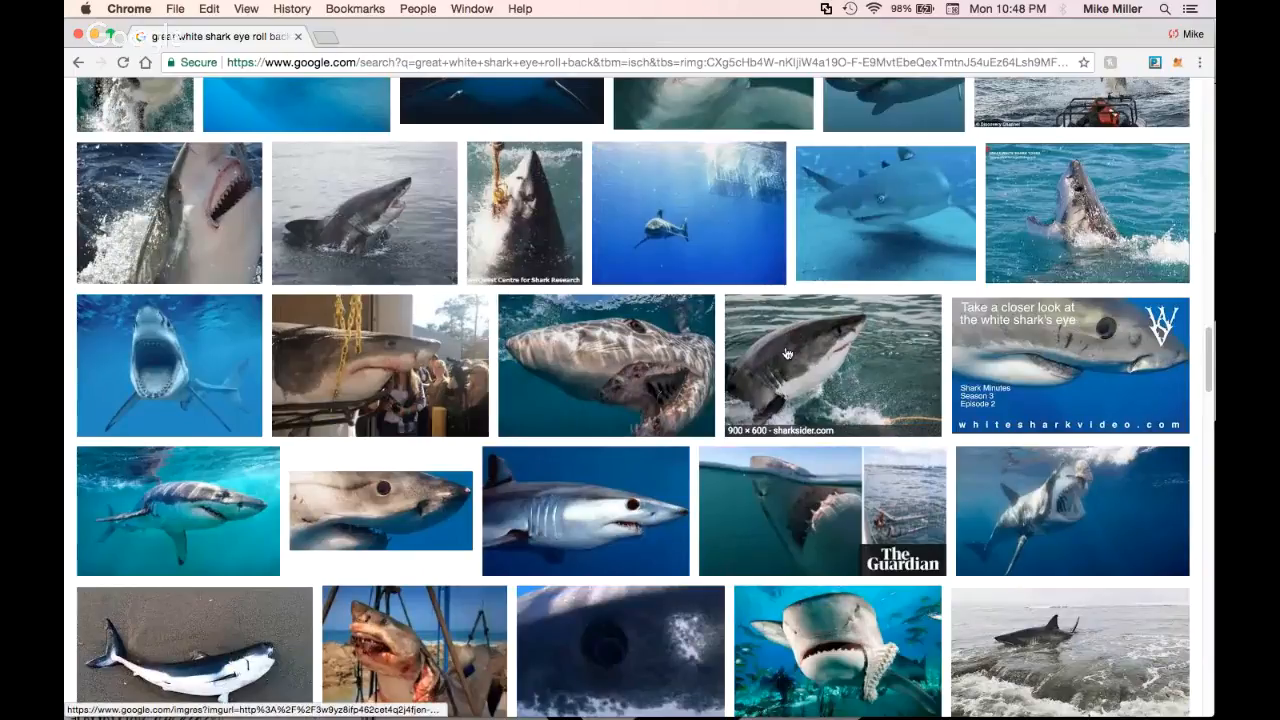
scroll(785, 360, "down", 6)
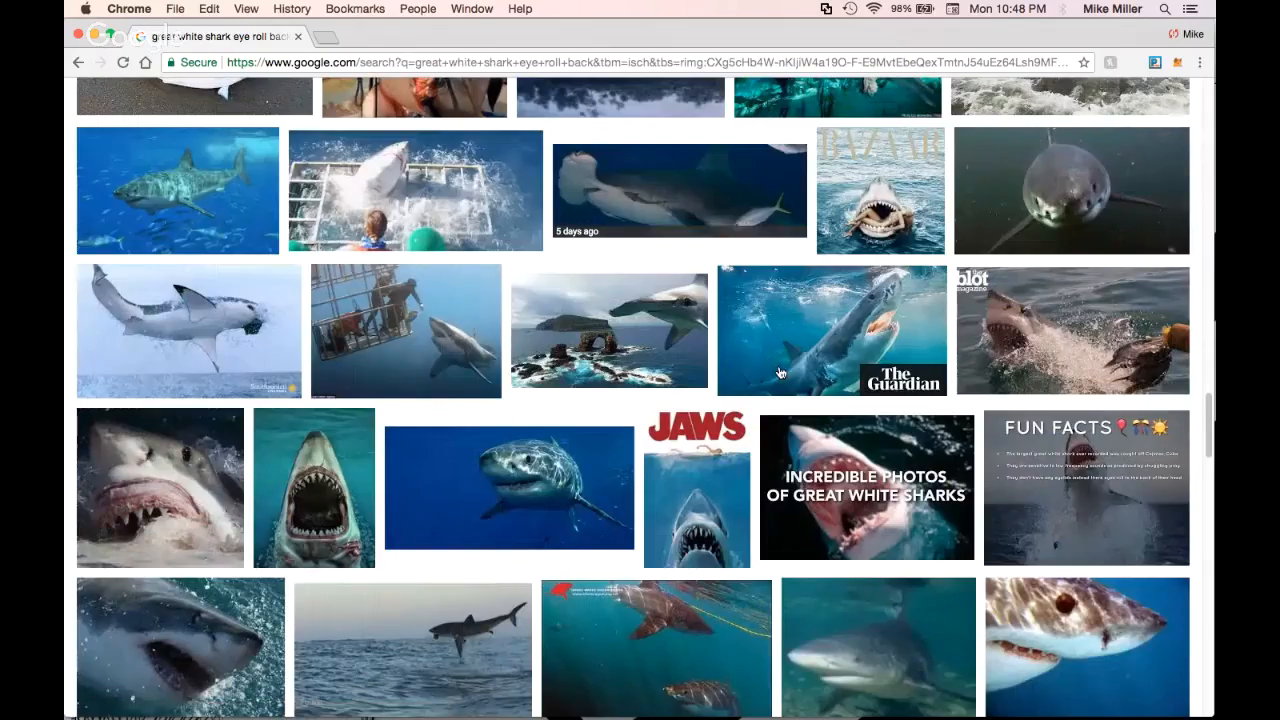
scroll(780, 373, "down", 6)
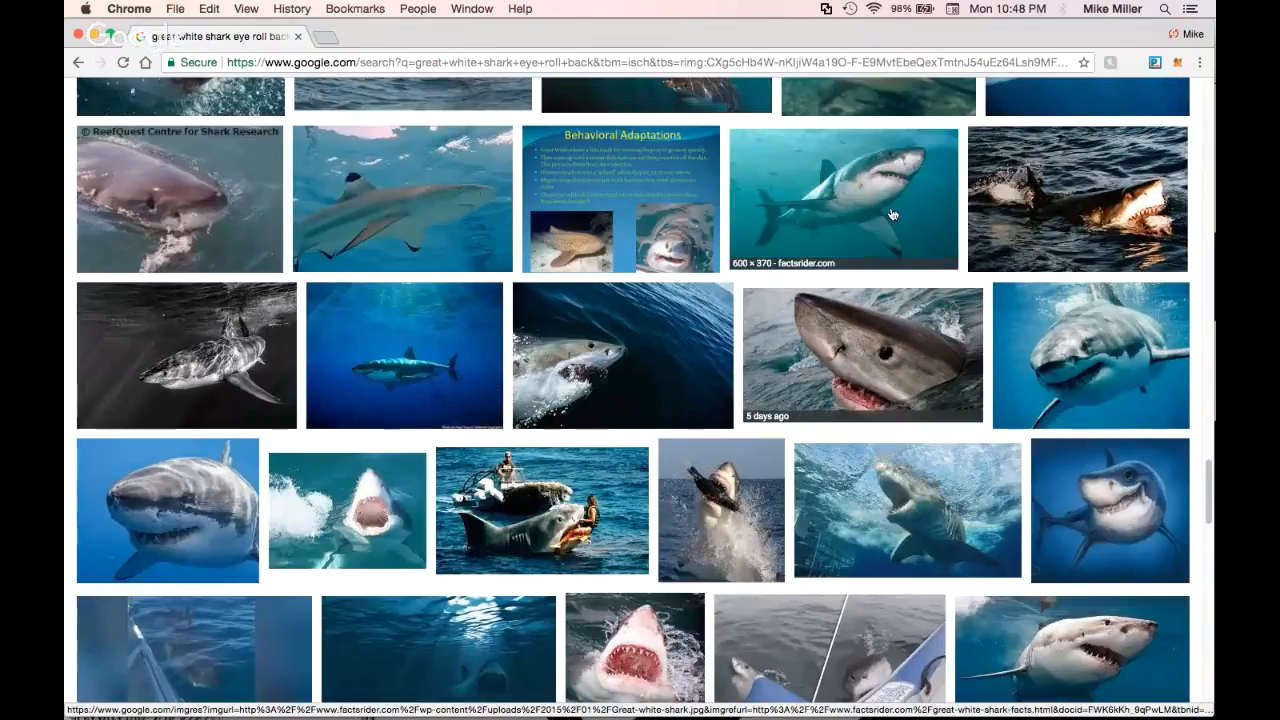
left_click(1020, 598)
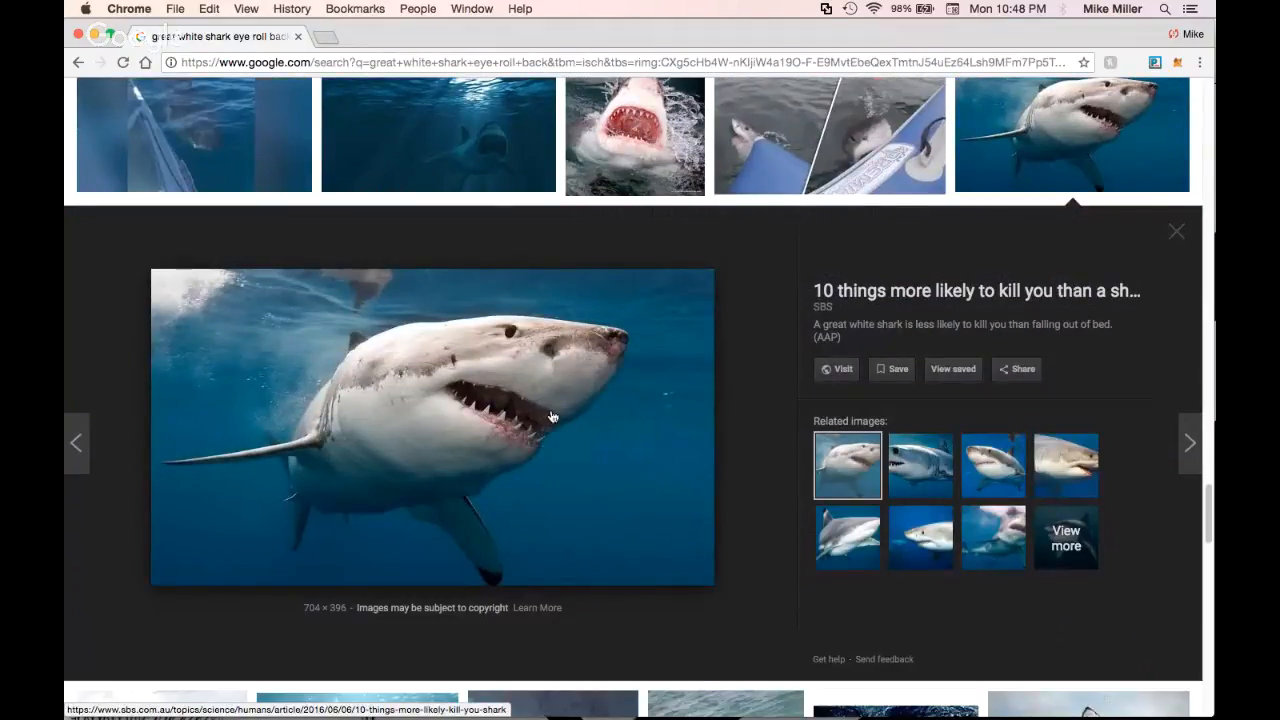
right_click(552, 417)
left_click(620, 541)
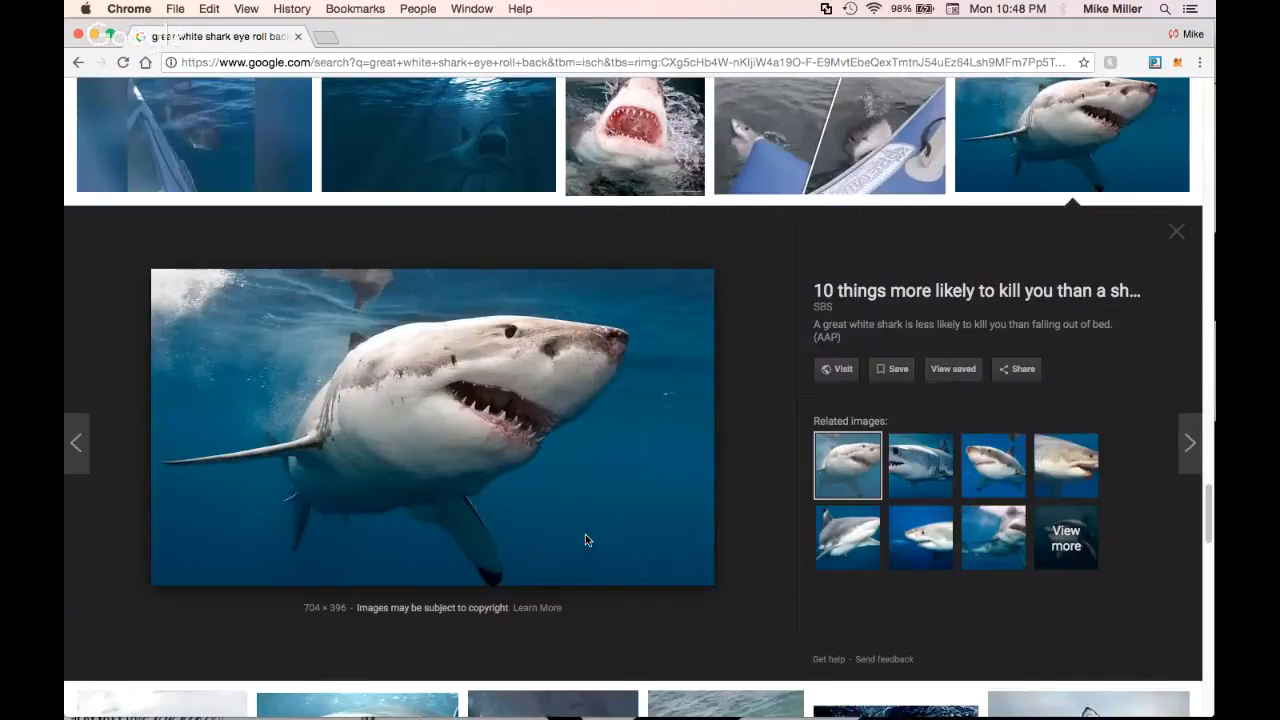
Switch back to Photoshop and paste the copied shark photo onto the comic page
key("super+Tab")
key("super+v")
left_click(813, 372)
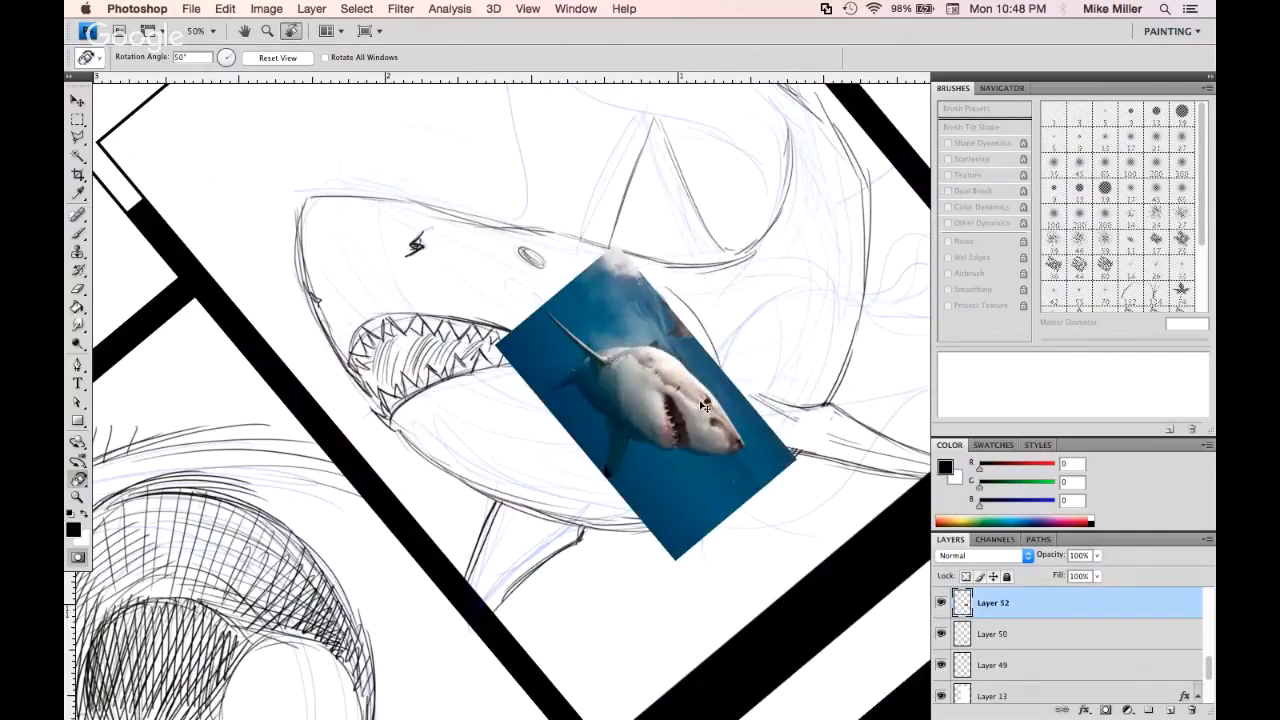
Flip the pasted photo horizontally, rotate it to about -36.8°, and place it over the sketched shark's back as reference
key("super+t")
right_click(684, 423)
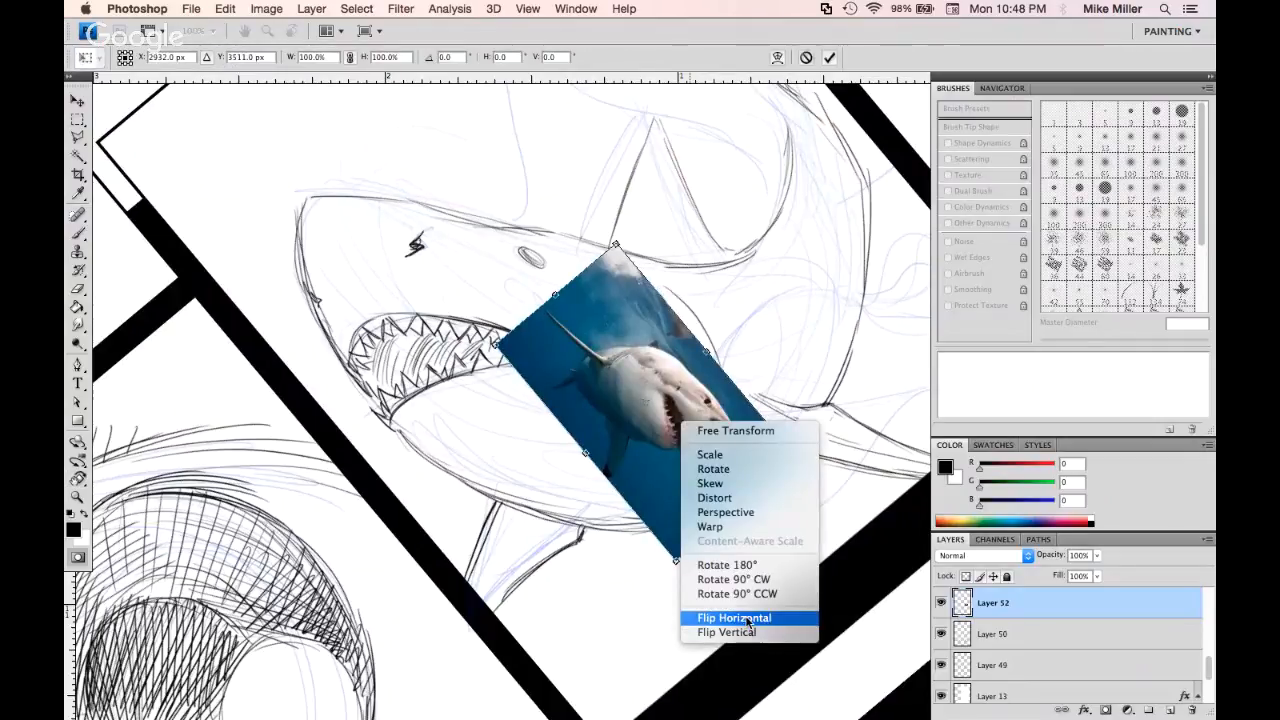
left_click(748, 621)
left_click_drag(831, 518, 862, 387)
left_click_drag(733, 391, 816, 220)
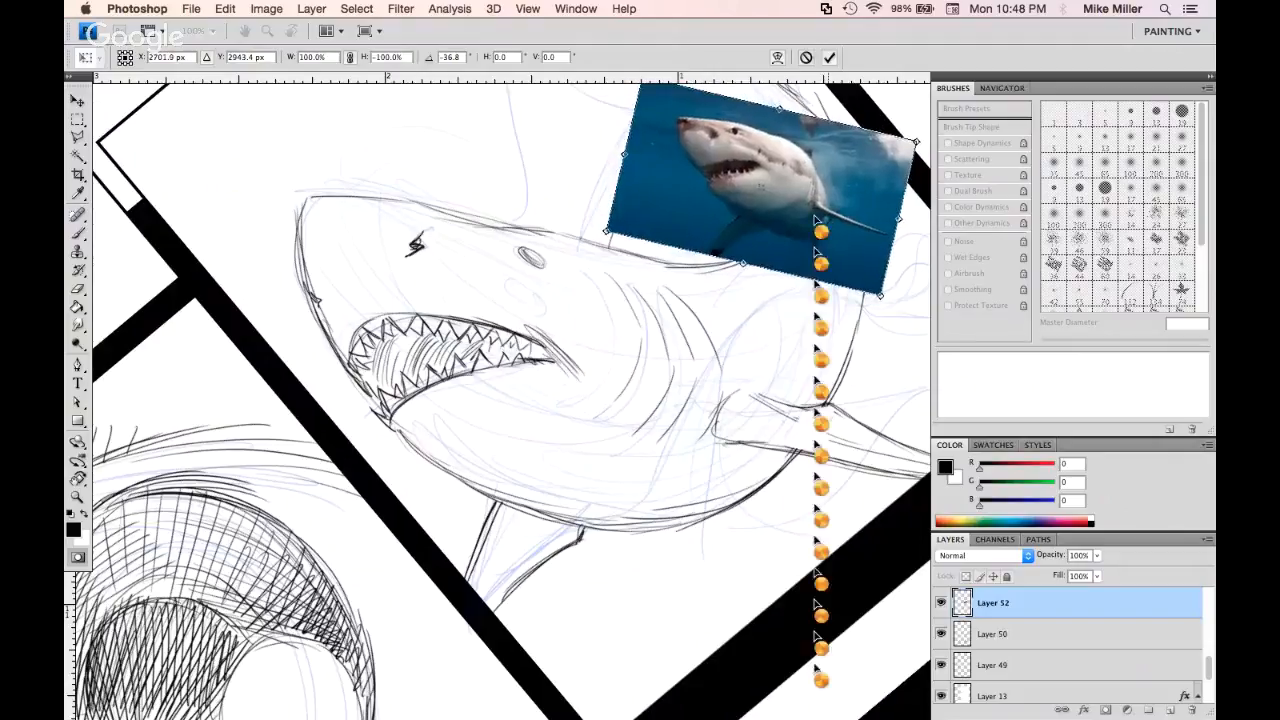
key("Return")
Make Layer 50 the active layer, hiding and reshowing it to check which shark lines it holds
key("r")
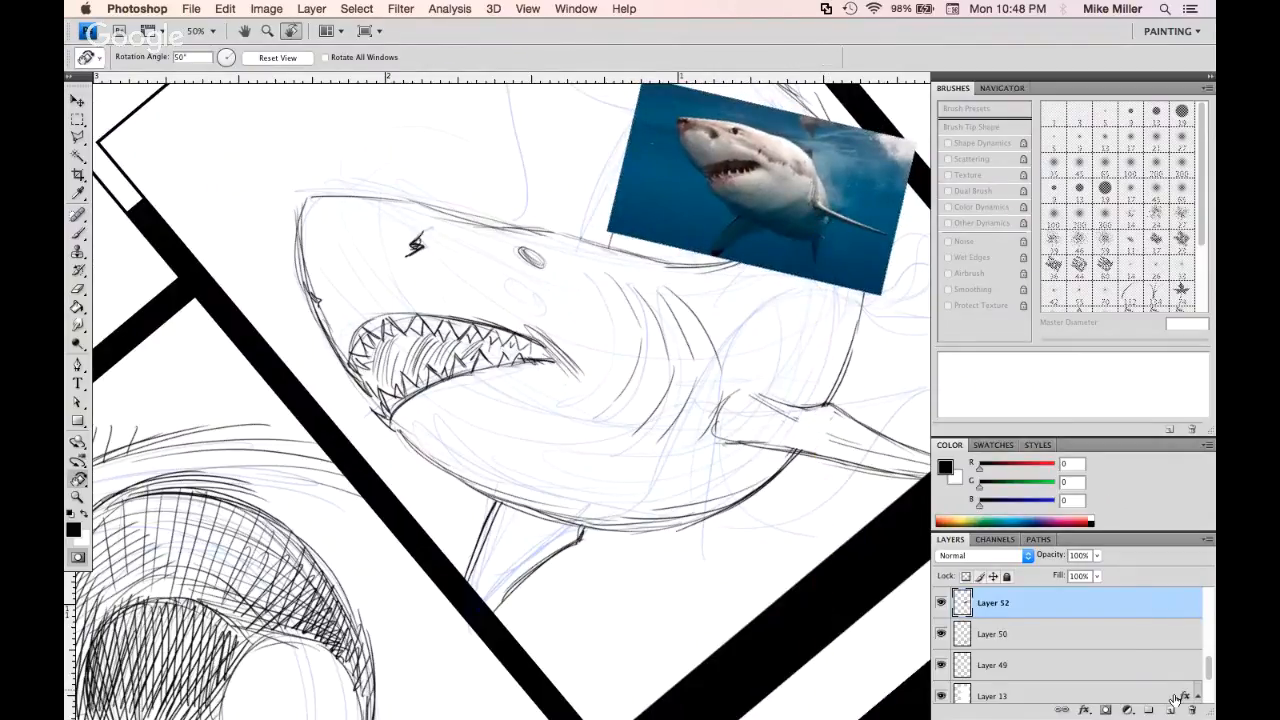
left_click(1100, 640)
left_click(941, 636)
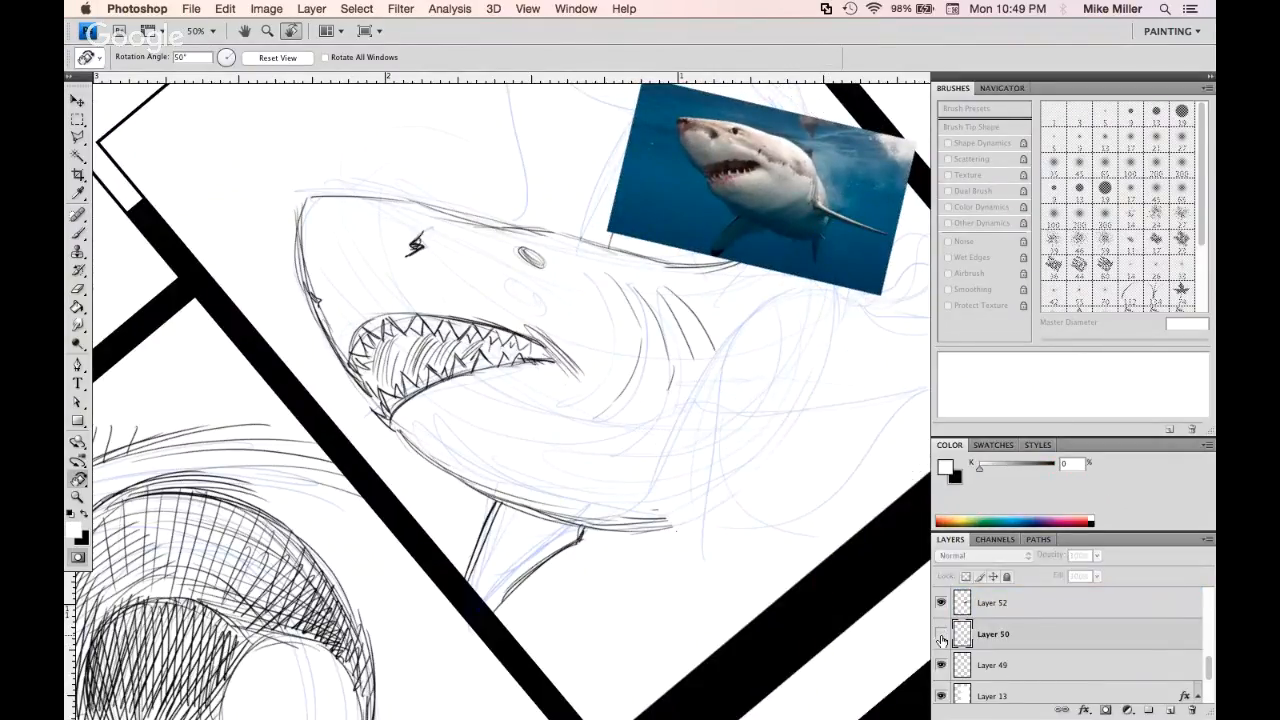
left_click(941, 636)
double_click(1030, 634)
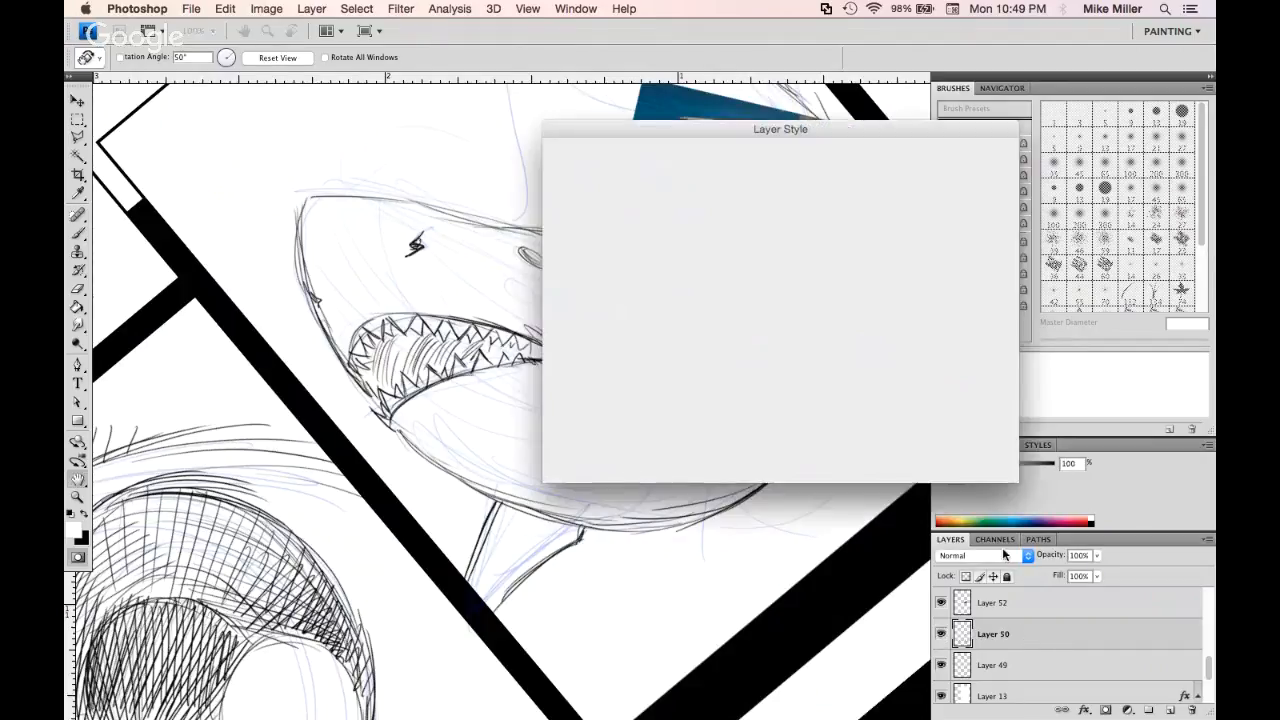
key("Escape")
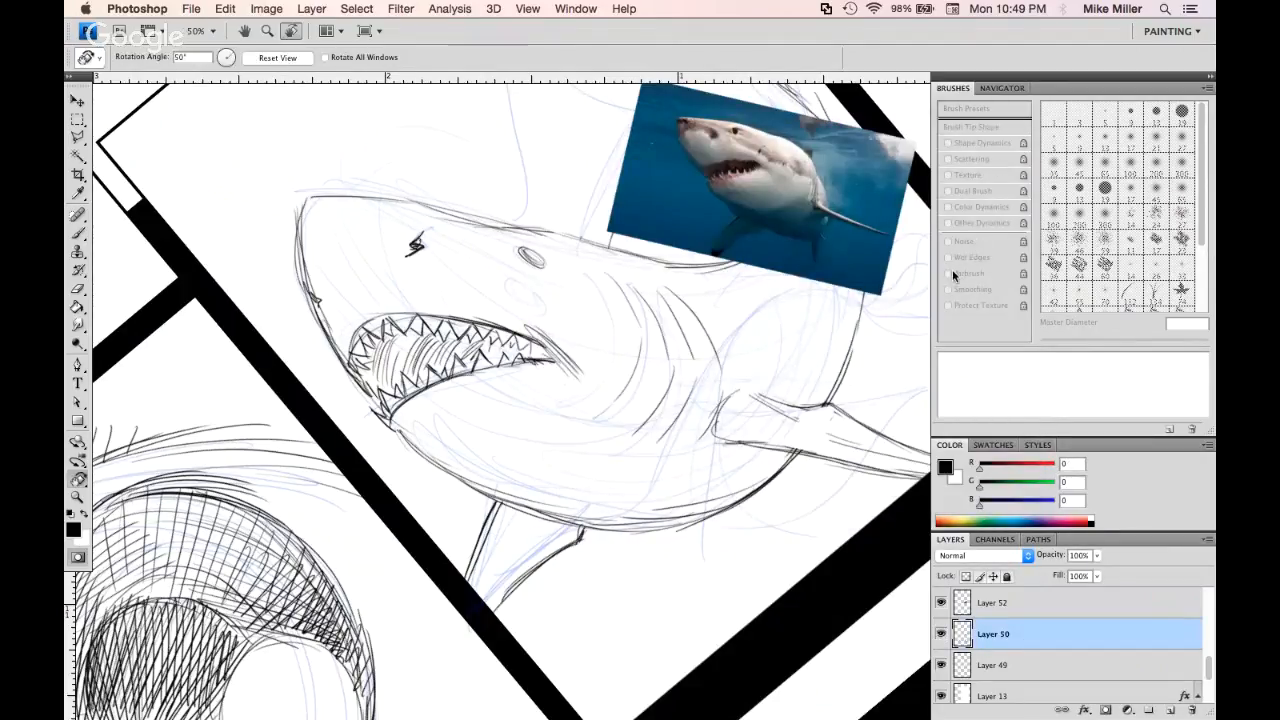
Erase the shark's upper mouth outline with the 25 px eraser
key("e")
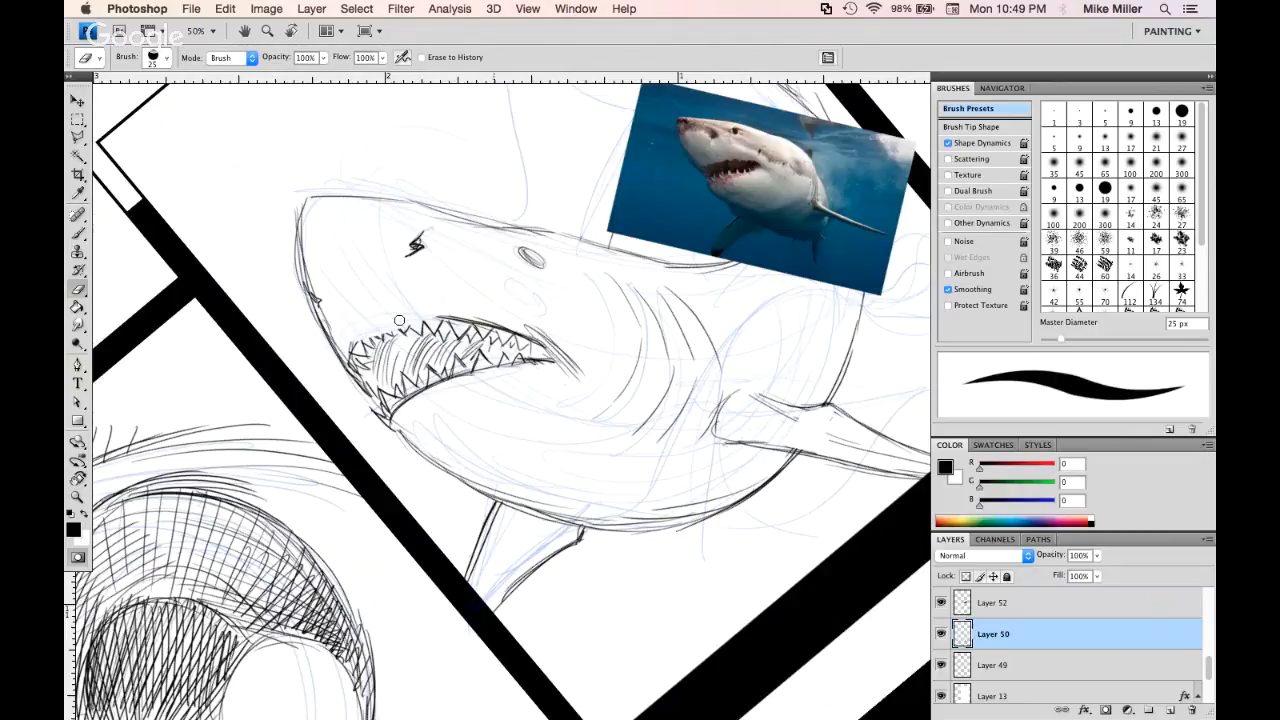
left_click_drag(302, 311, 317, 343)
Switch to Brave to check the YouTube live stream and its chat, and return to Photoshop
key("super+Tab")
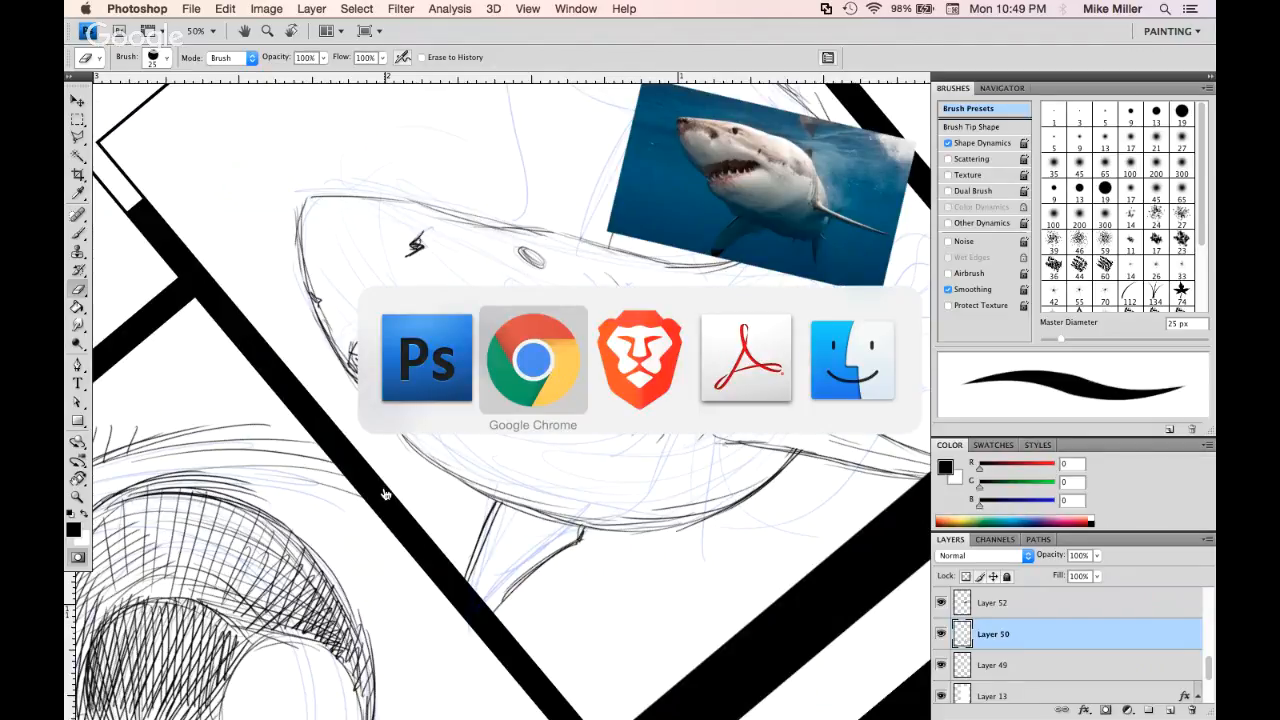
key("super+Tab")
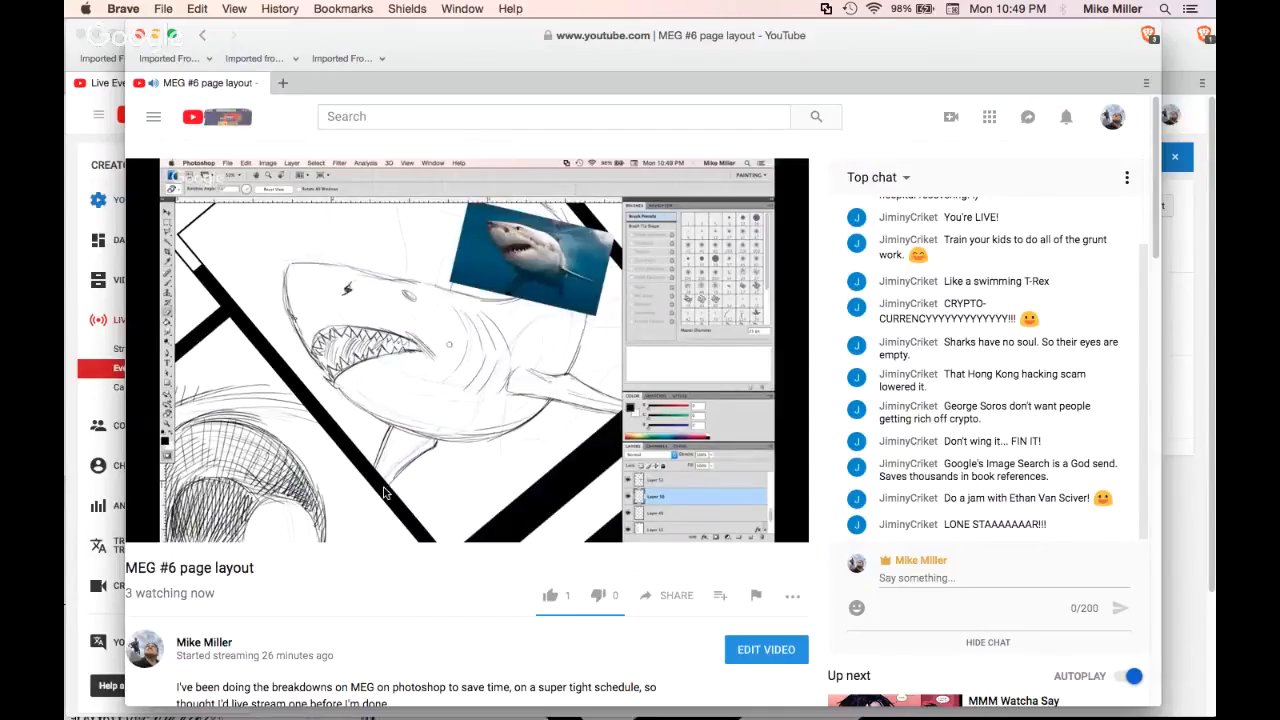
key("super+Tab")
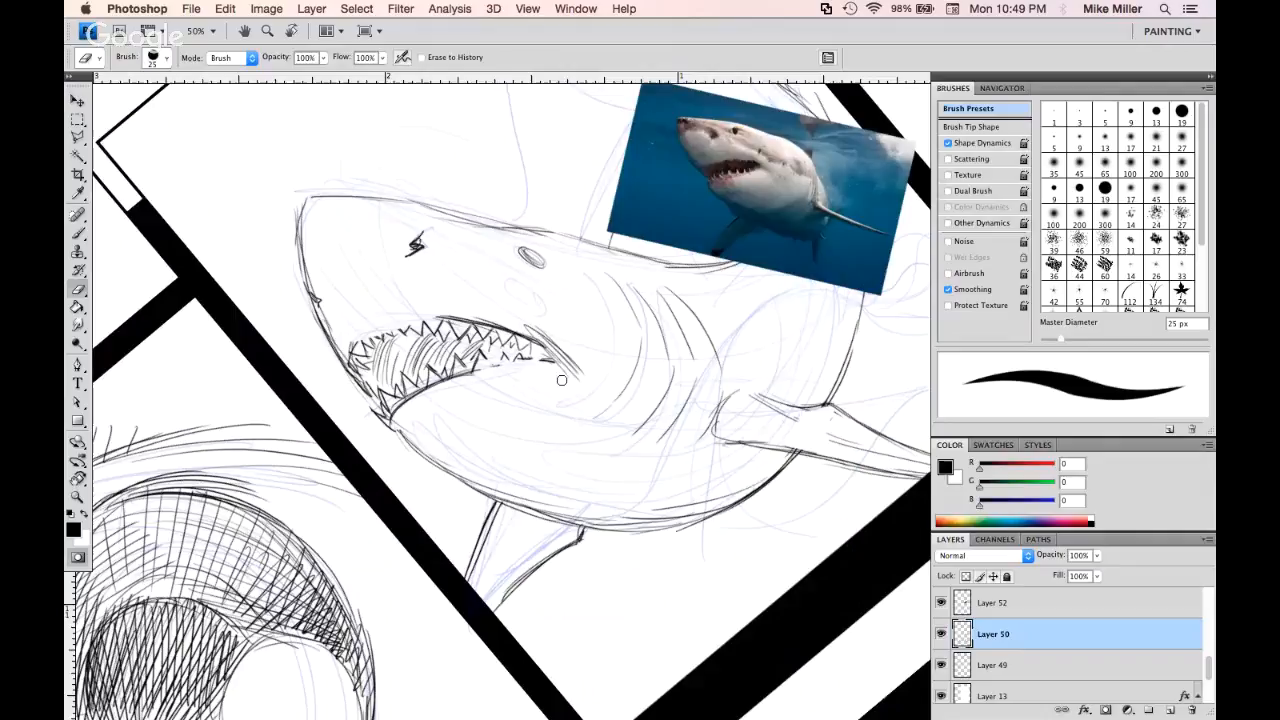
Redraw the shark's lower lip line toward the mouth corner and its arched upper lip with the 5 px brush
key("b")
left_click_drag(480, 372, 556, 352)
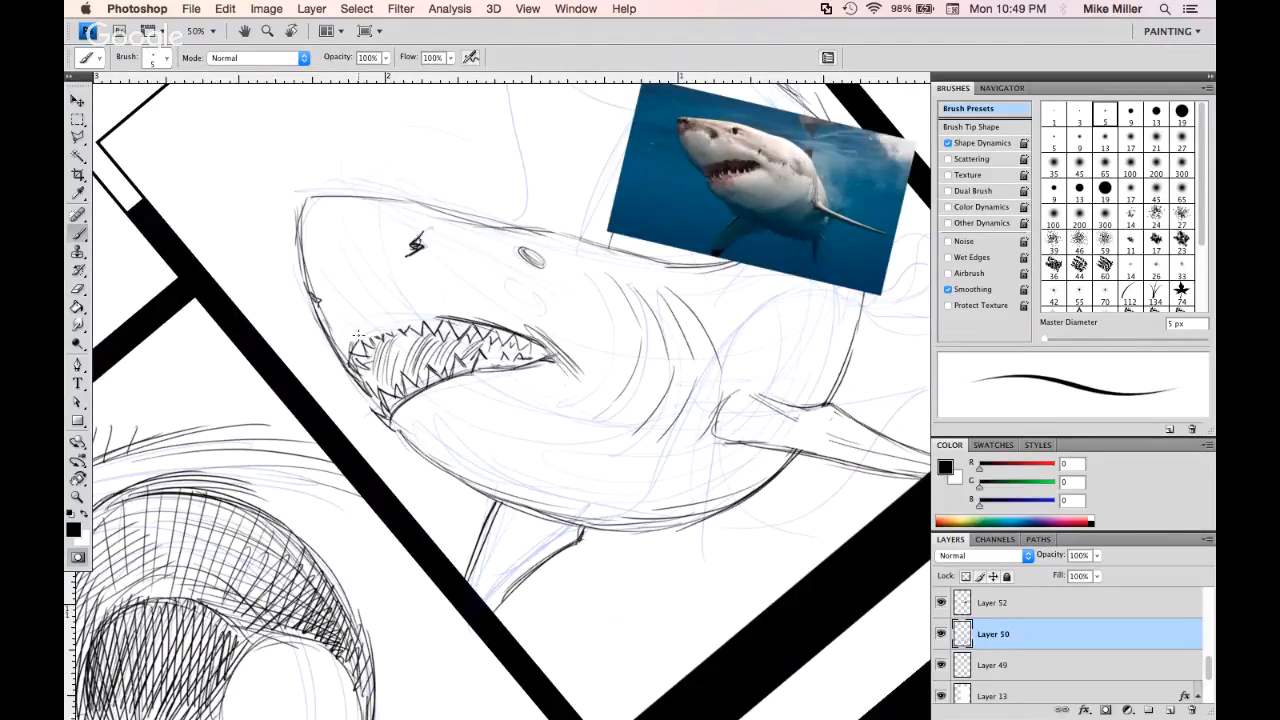
mouse_move(367, 336)
left_mouse_down()
mouse_move(463, 314)
mouse_move(491, 334)
mouse_move(469, 313)
mouse_move(520, 326)
left_mouse_up()
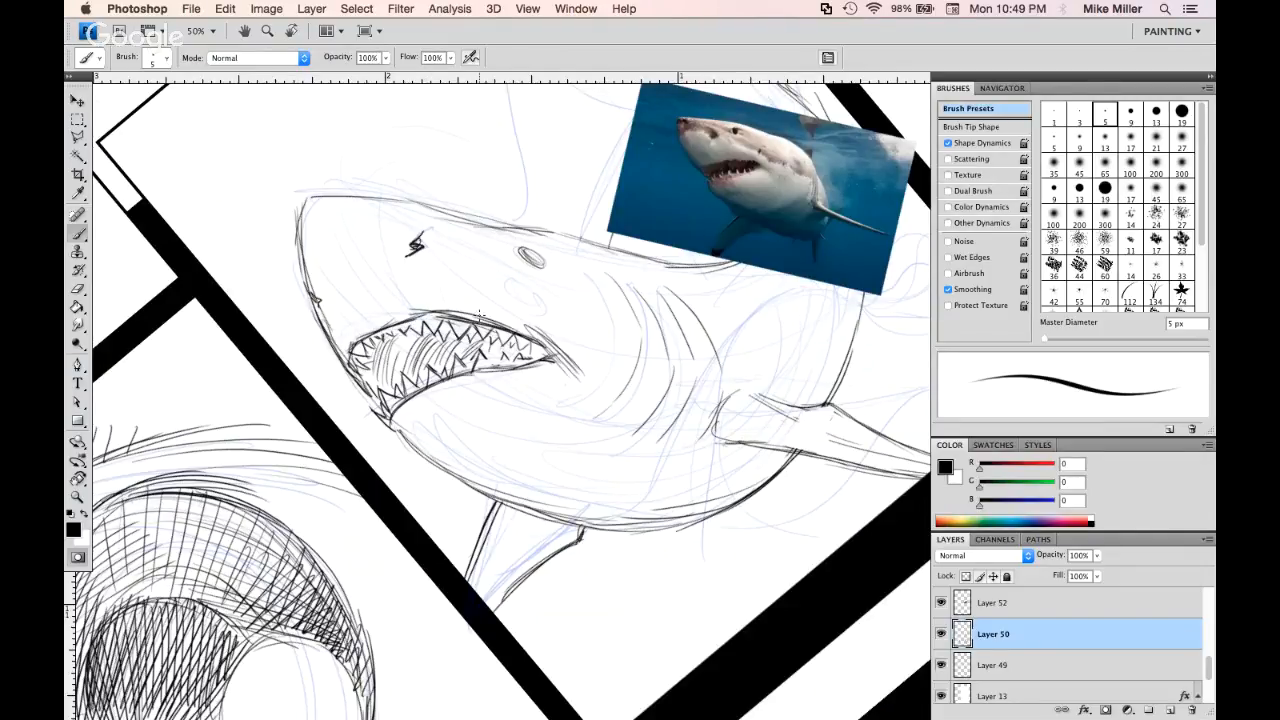
left_click_drag(438, 314, 530, 333)
Redraw the shark's brow line with a dark eye closer to the snout, and erase stray lines around the nostril
left_click_drag(409, 200, 470, 210)
mouse_move(360, 202)
left_mouse_down()
mouse_move(524, 218)
mouse_move(532, 228)
mouse_move(478, 230)
mouse_move(494, 236)
mouse_move(480, 230)
mouse_move(492, 224)
mouse_move(533, 260)
left_mouse_up()
key("e")
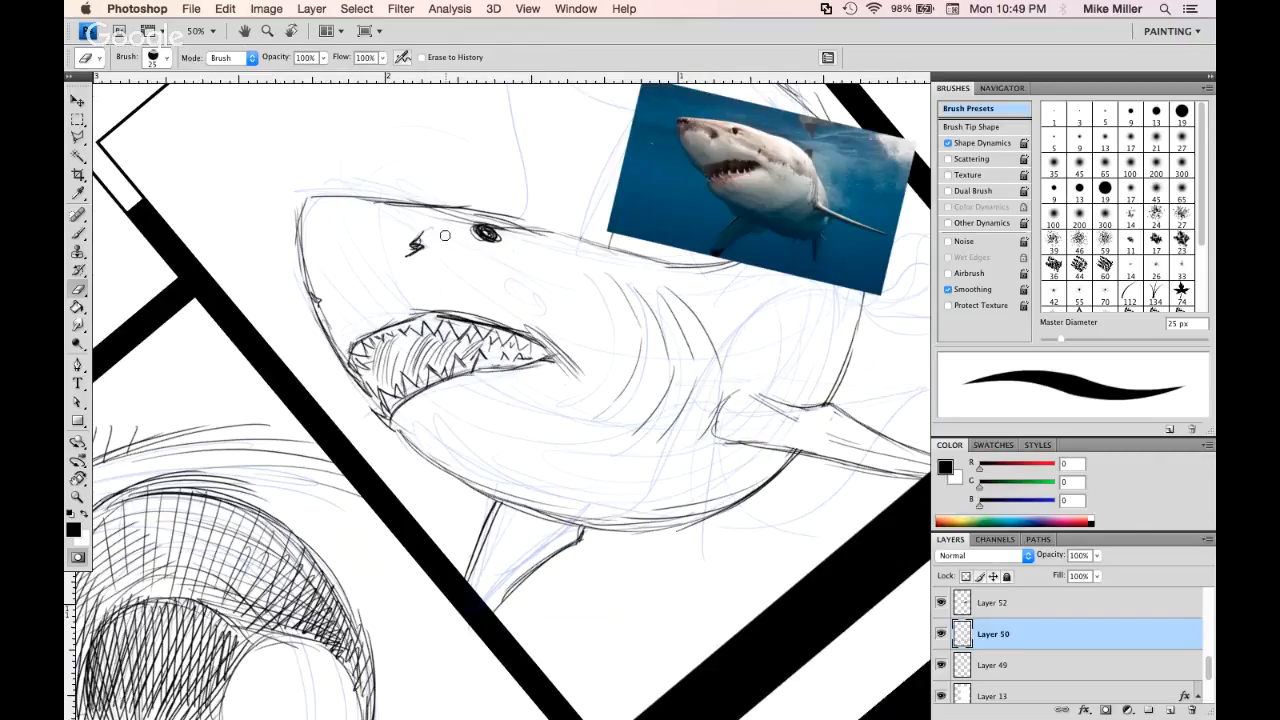
mouse_move(420, 232)
left_mouse_down()
mouse_move(410, 250)
mouse_move(424, 240)
mouse_move(412, 243)
mouse_move(552, 318)
left_mouse_up()
Draw contour strokes across the shark's cheek behind the eye and down the front of its snout
key("b")
left_click_drag(490, 274, 606, 350)
mouse_move(320, 262)
left_mouse_down()
mouse_move(330, 312)
mouse_move(374, 294)
left_mouse_up()
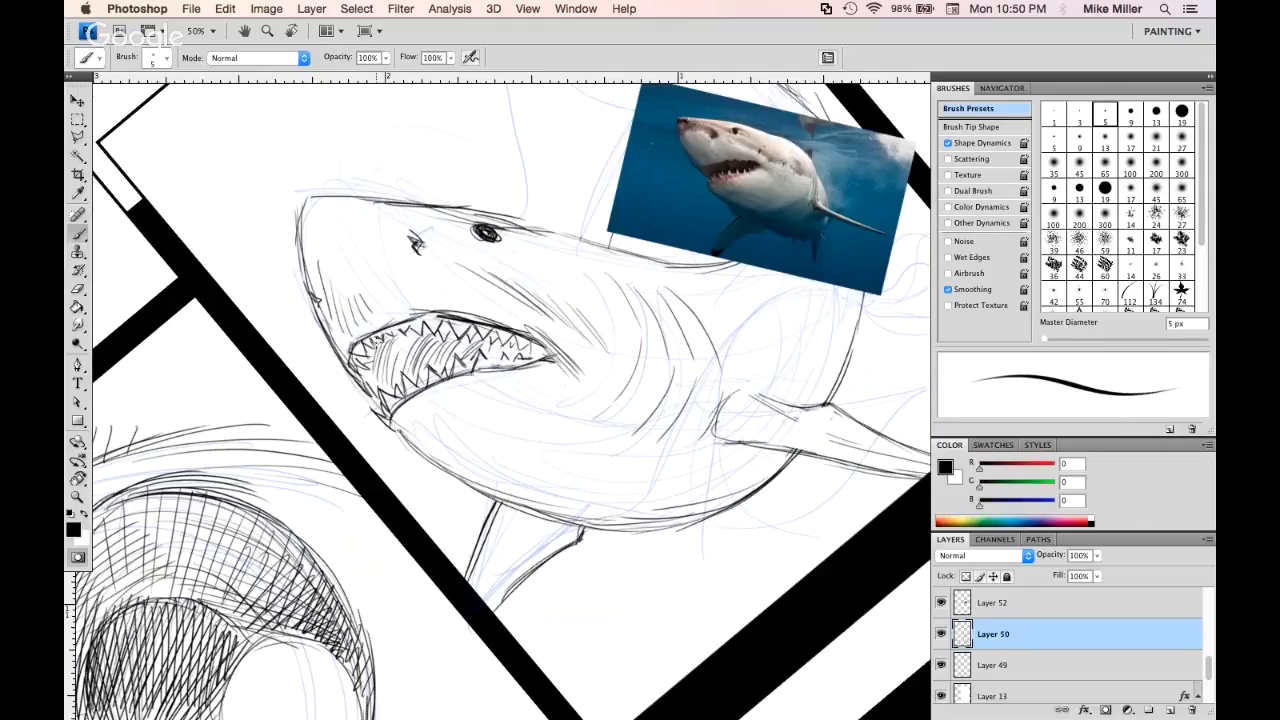
Refine the shark's front upper teeth and the front edge of its open mouth
mouse_move(378, 356)
left_mouse_down()
mouse_move(386, 326)
mouse_move(406, 320)
left_mouse_up()
key("e")
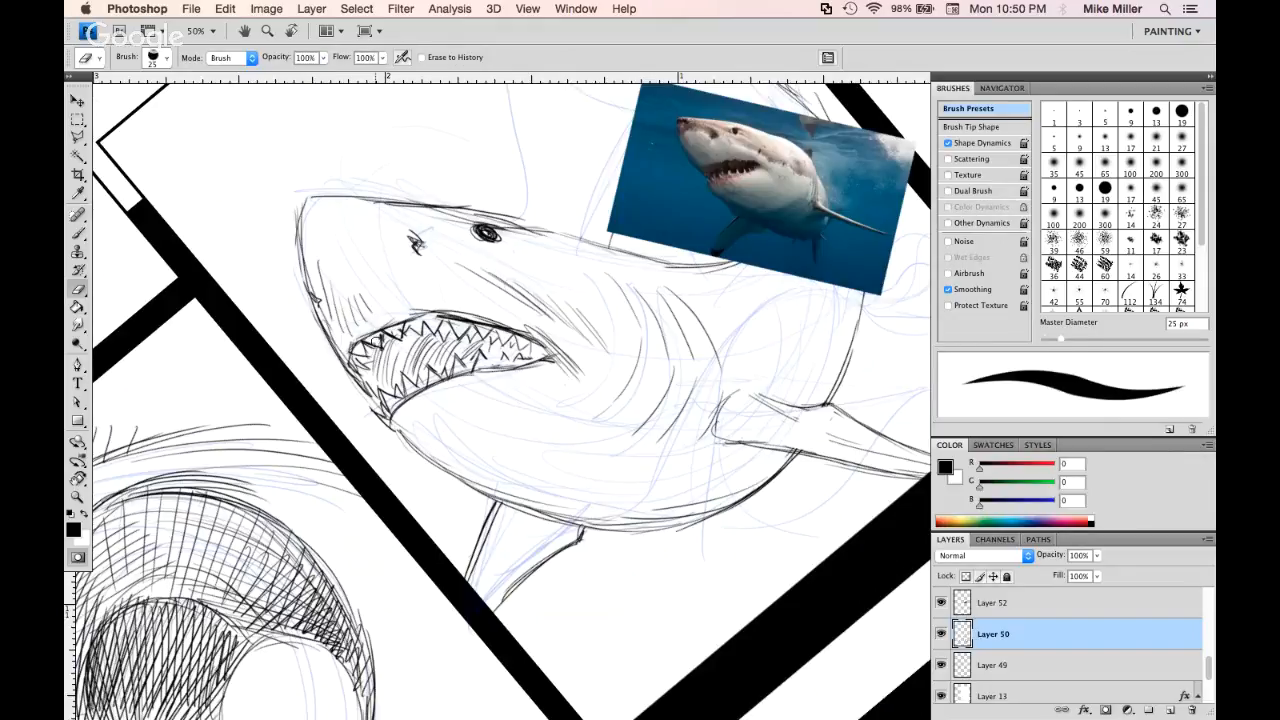
key("b")
left_click_drag(420, 340, 430, 320)
mouse_move(366, 350)
left_mouse_down()
mouse_move(376, 340)
mouse_move(356, 368)
mouse_move(366, 381)
left_mouse_up()
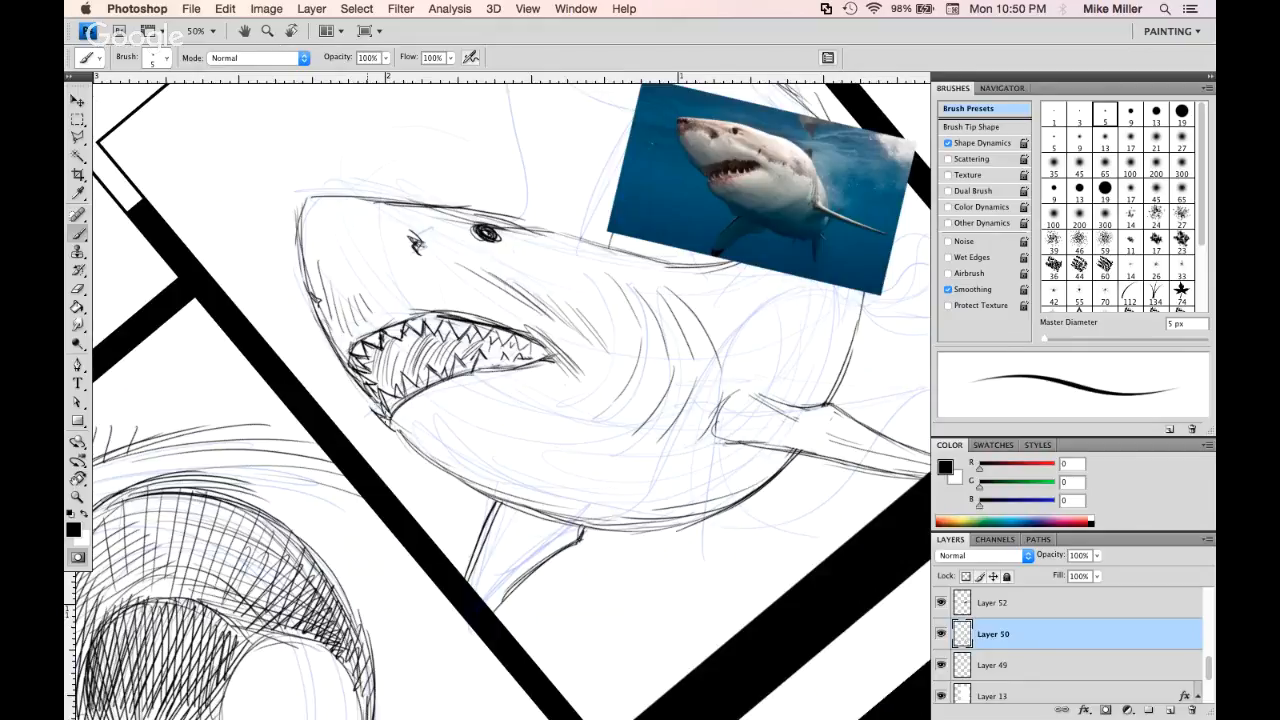
Redraw the shark's chin with darker, rougher strokes and erase excess lines along the underside of the jaw
left_click_drag(386, 426, 466, 478)
left_click_drag(390, 429, 412, 458)
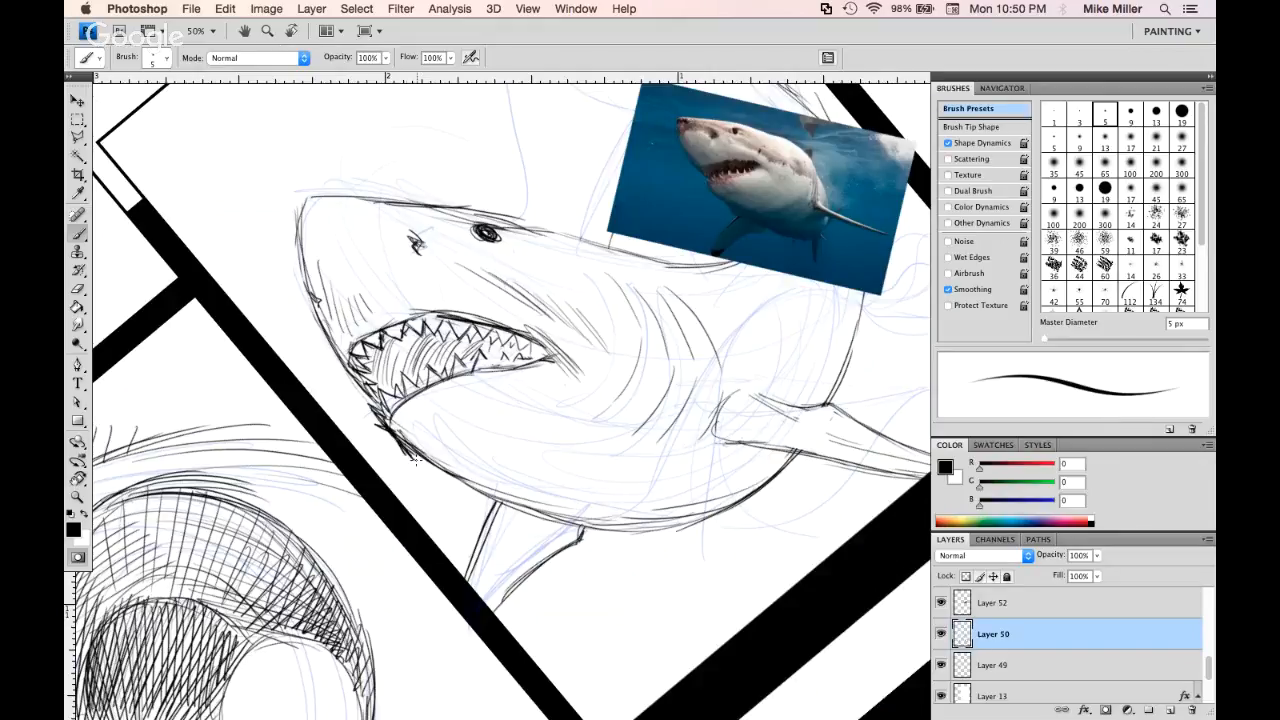
key("e")
mouse_move(436, 454)
left_mouse_down()
mouse_move(410, 436)
mouse_move(460, 478)
mouse_move(574, 516)
left_mouse_up()
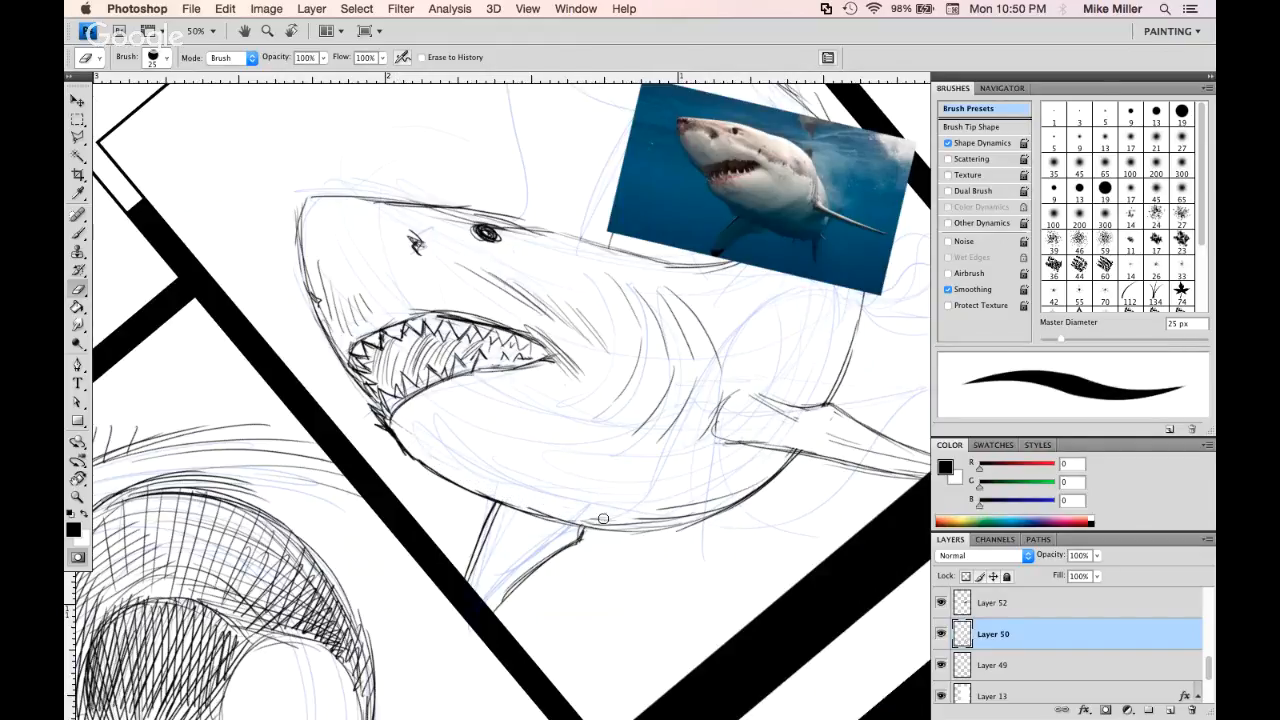
Add curved contour strokes on the shark's lower jaw beneath the mouth
key("b")
mouse_move(430, 421)
left_mouse_down()
mouse_move(507, 447)
mouse_move(462, 425)
mouse_move(547, 427)
mouse_move(521, 452)
mouse_move(586, 430)
left_mouse_up()
left_click_drag(487, 448, 595, 437)
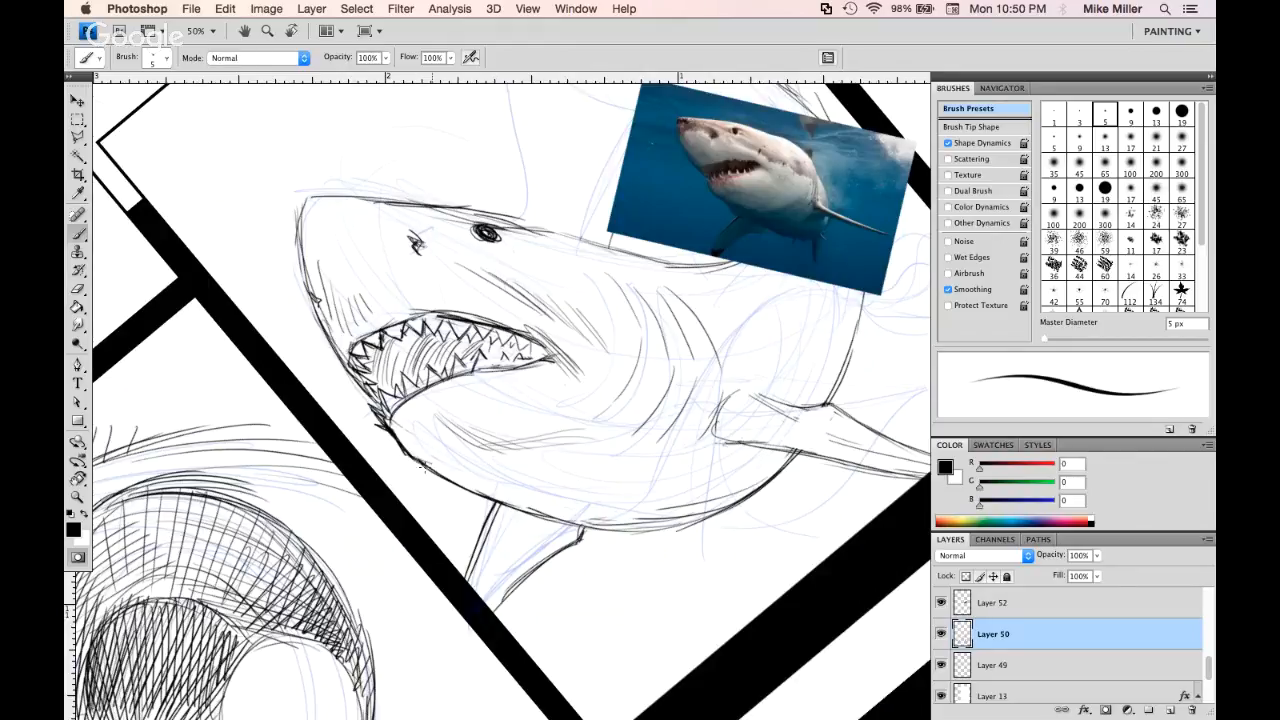
Redraw the shark's throat line down to the lower fin and clean up the overlapping lines there
mouse_move(422, 465)
left_mouse_down()
mouse_move(479, 508)
mouse_move(461, 492)
mouse_move(540, 524)
left_mouse_up()
left_click_drag(491, 514, 566, 525)
key("e")
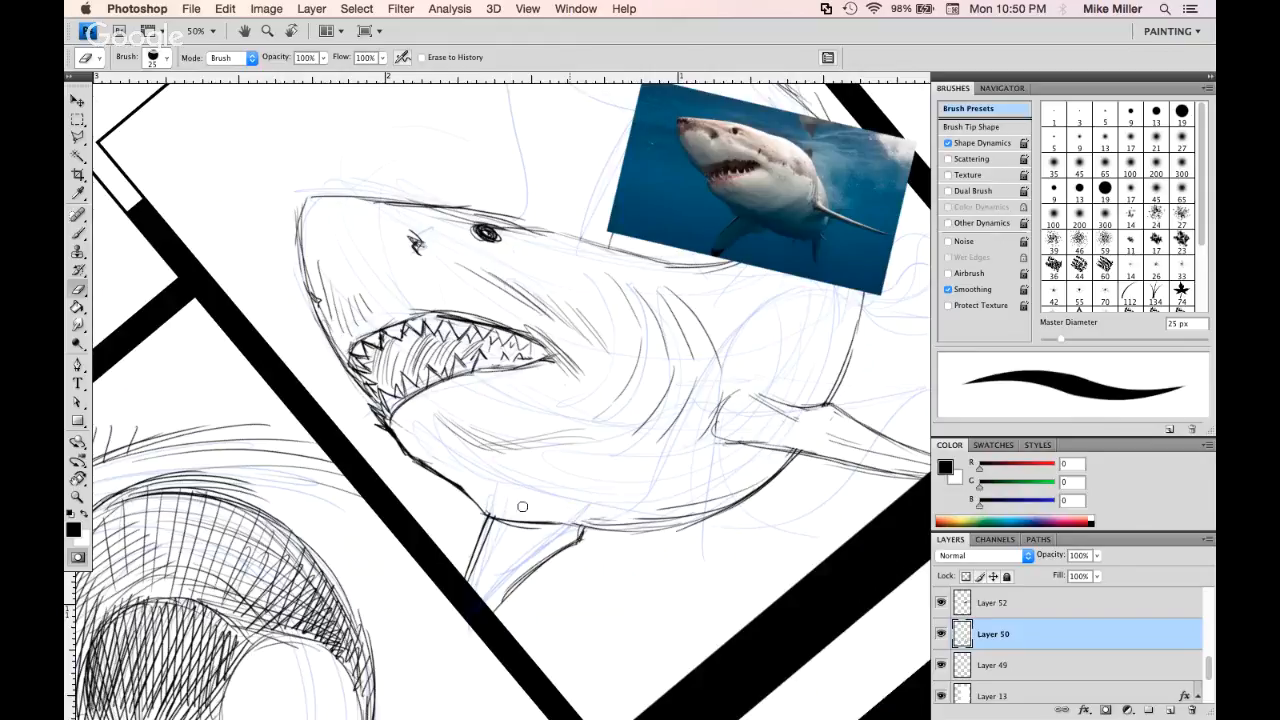
key("b")
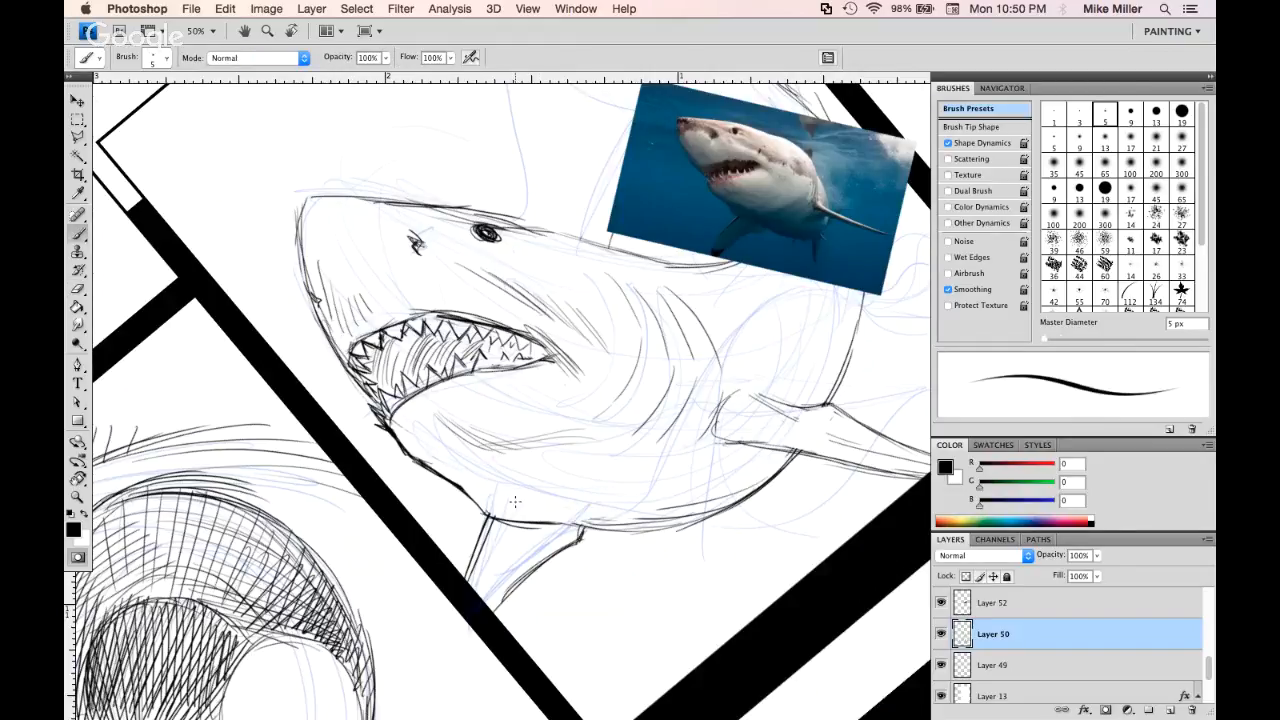
Hatch shading strokes along the shark's underside from the throat to beyond the lower fin
left_click_drag(430, 459, 574, 523)
left_click_drag(478, 480, 588, 523)
left_click_drag(516, 494, 632, 522)
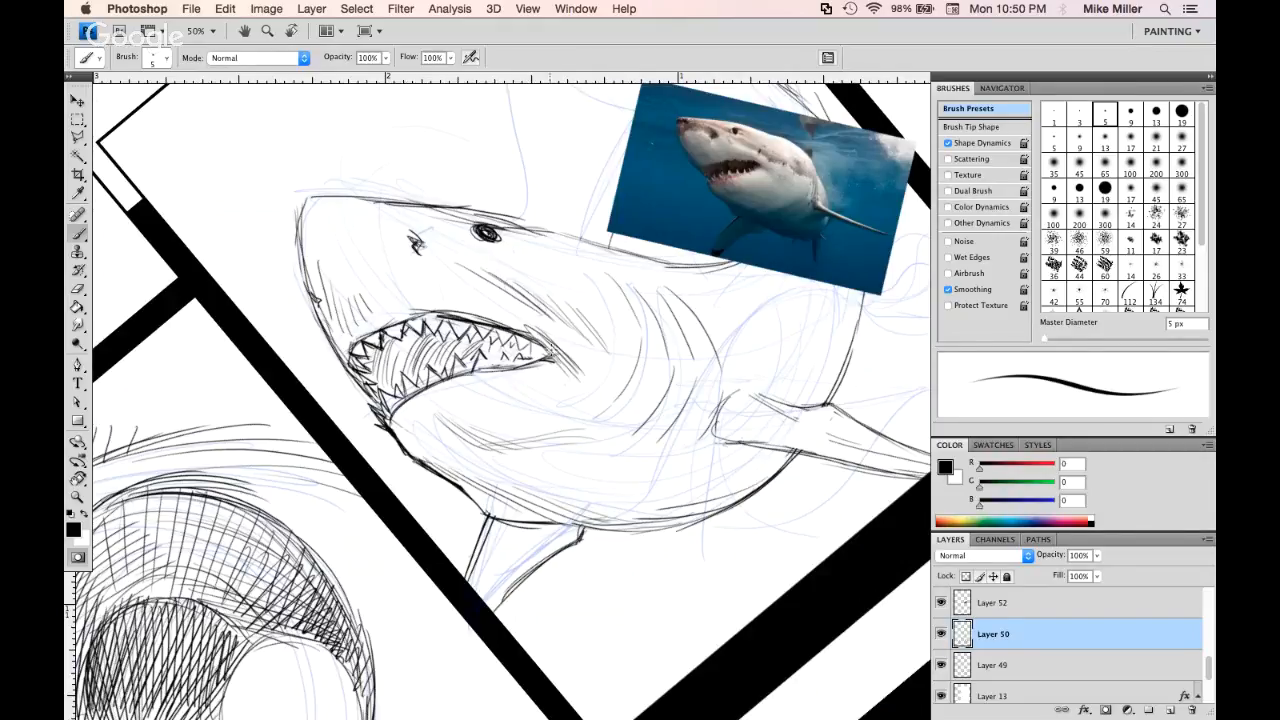
Refine the corner of the shark's mouth, erasing excess lines along the upper lip and darkening the corner
mouse_move(541, 341)
left_mouse_down()
mouse_move(556, 353)
mouse_move(528, 344)
left_mouse_up()
key("e")
left_click_drag(438, 307, 562, 351)
key("b")
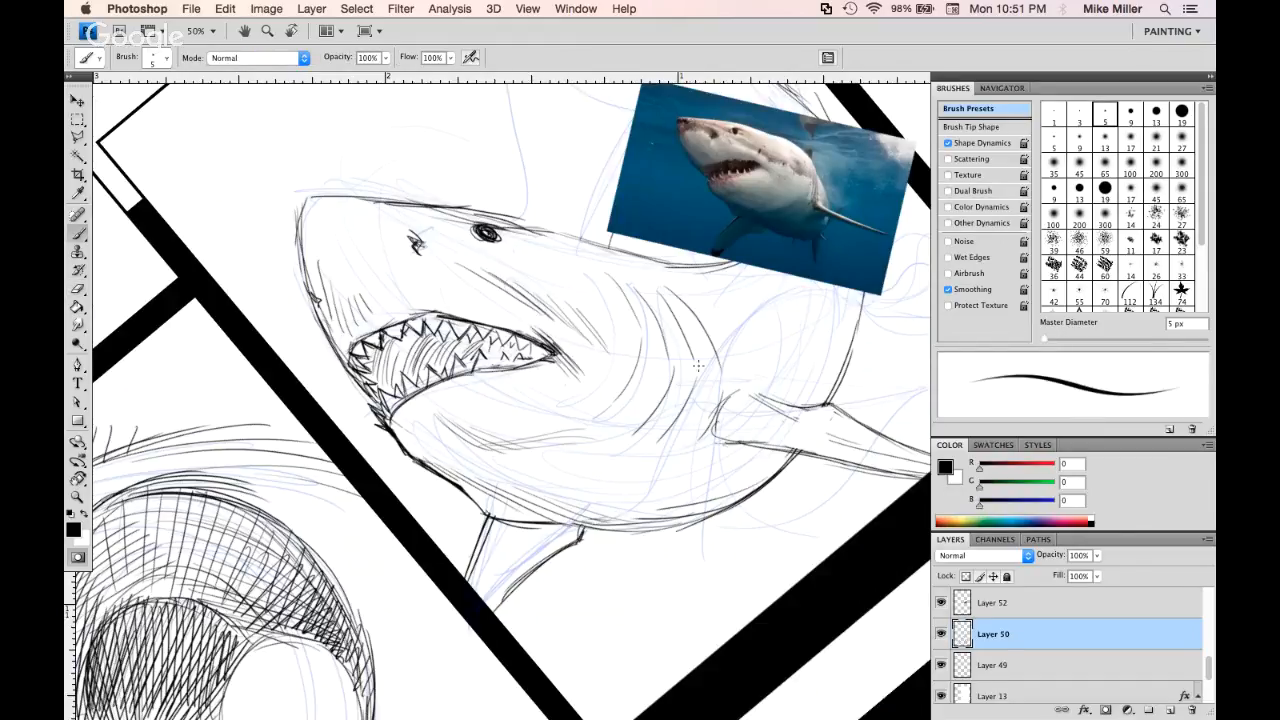
Clean up the shark's gill slits by erasing stray ends and redrawing the long curved lines darker
key("e")
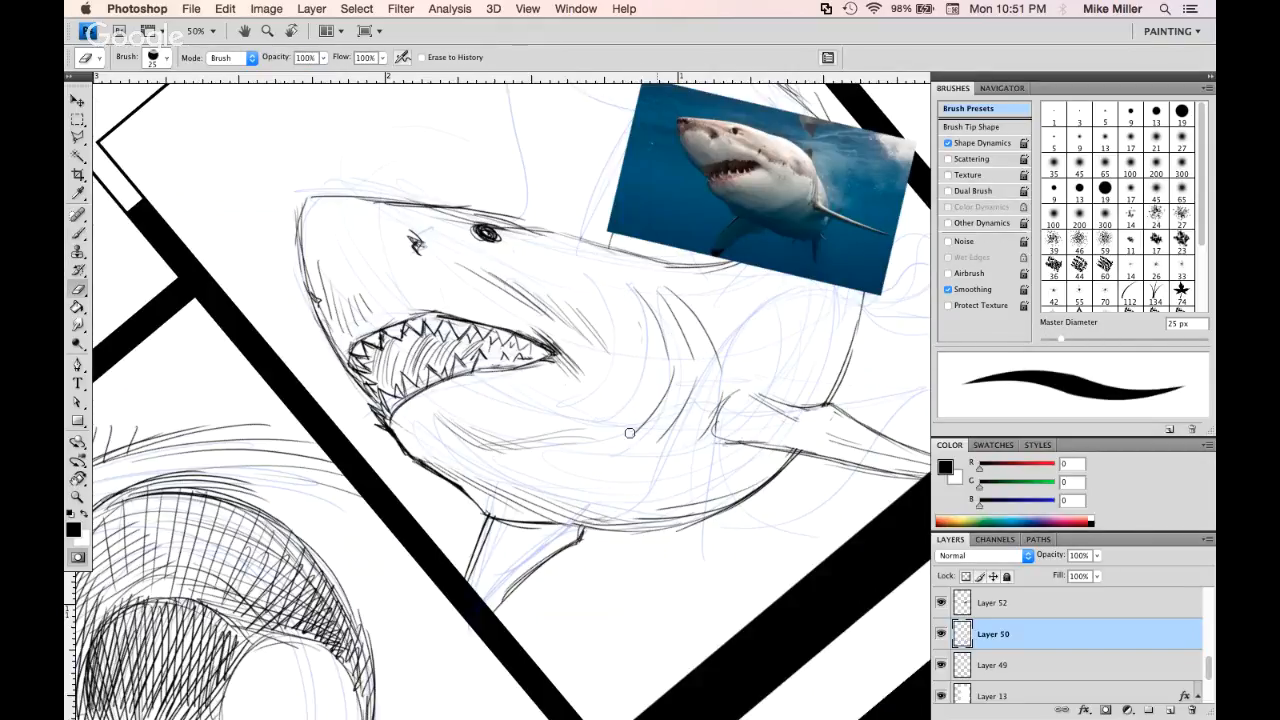
mouse_move(654, 289)
left_mouse_down()
mouse_move(685, 349)
mouse_move(664, 433)
mouse_move(665, 305)
left_mouse_up()
key("b")
mouse_move(716, 368)
left_mouse_down()
mouse_move(722, 416)
mouse_move(690, 455)
left_mouse_up()
mouse_move(665, 294)
left_mouse_down()
mouse_move(696, 391)
mouse_move(665, 449)
left_mouse_up()
mouse_move(670, 312)
left_mouse_down()
mouse_move(676, 388)
mouse_move(646, 442)
mouse_move(652, 300)
mouse_move(671, 332)
left_mouse_up()
left_click_drag(659, 287, 674, 311)
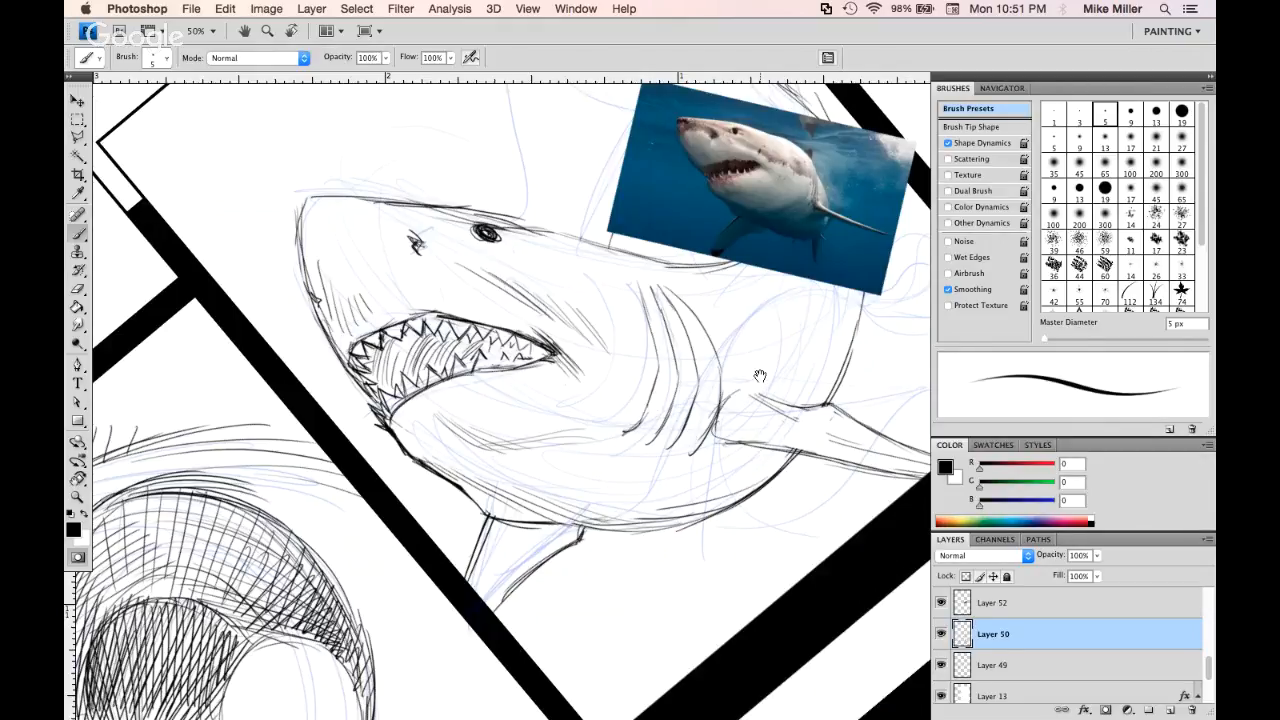
Hide the reference photo layer and darken the shark's body outline as it curves back and up toward the tail
left_click_drag(760, 375, 685, 518)
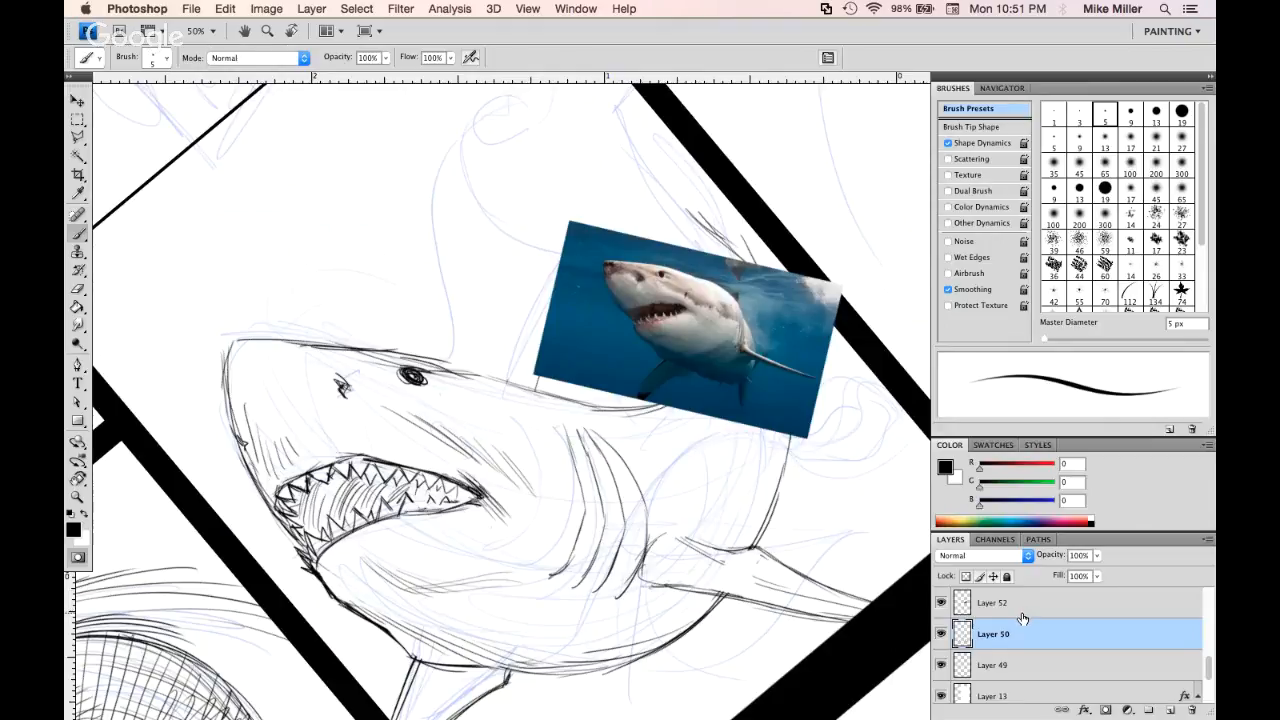
left_click(940, 602)
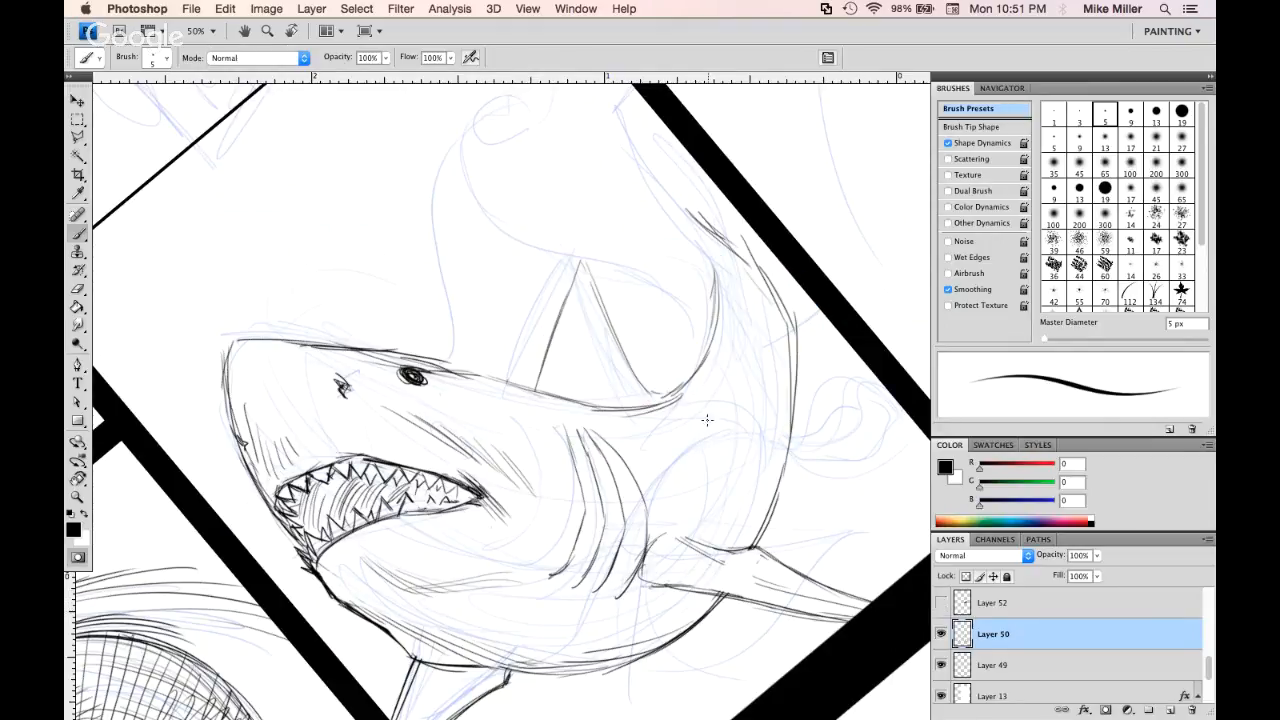
left_click_drag(666, 398, 683, 389)
mouse_move(789, 523)
left_mouse_down()
mouse_move(768, 540)
mouse_move(792, 352)
mouse_move(768, 284)
mouse_move(663, 186)
mouse_move(737, 250)
mouse_move(716, 316)
left_mouse_up()
left_click_drag(694, 243, 718, 326)
left_click_drag(705, 233, 616, 139)
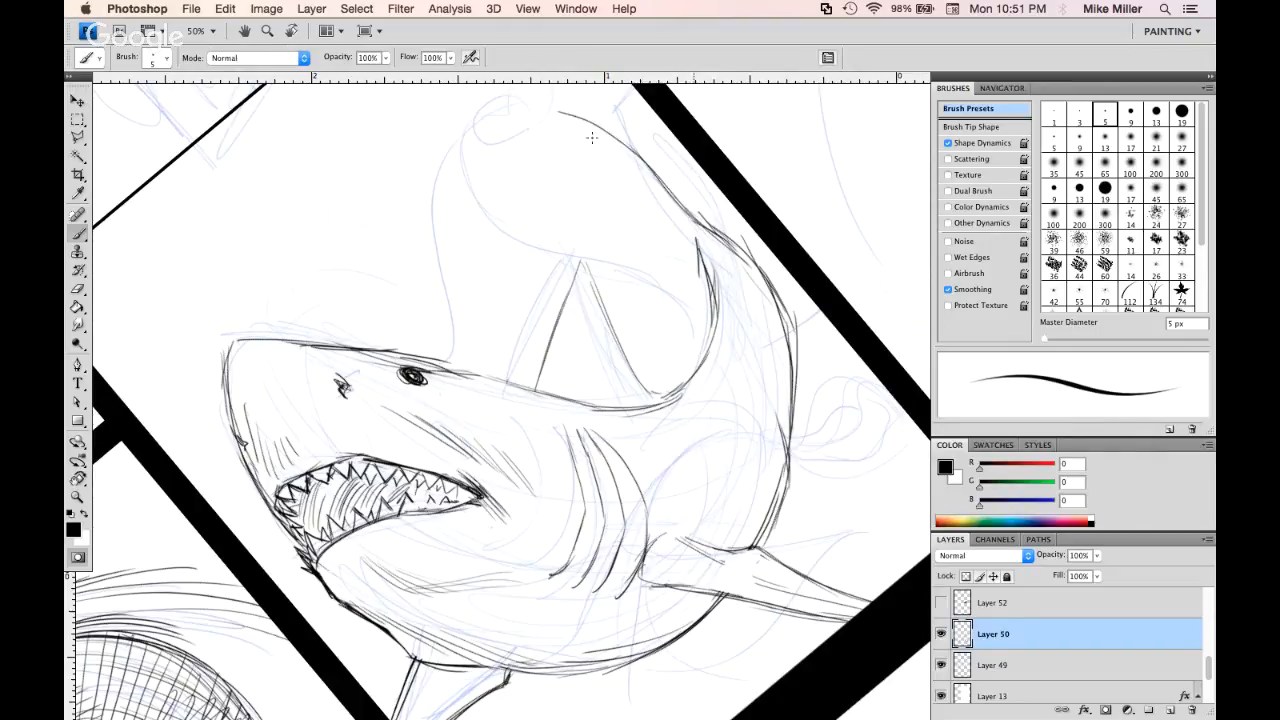
Outline the shark's tail fin with a long pointed upper lobe and a short hooked lower lobe
left_click_drag(541, 107, 640, 201)
mouse_move(588, 145)
left_mouse_down()
mouse_move(672, 236)
mouse_move(646, 211)
mouse_move(690, 308)
left_mouse_up()
mouse_move(678, 262)
left_mouse_down()
mouse_move(697, 314)
mouse_move(686, 328)
left_mouse_up()
left_click_drag(706, 284, 686, 328)
mouse_move(709, 258)
left_mouse_down()
mouse_move(718, 309)
mouse_move(689, 399)
mouse_move(712, 336)
left_mouse_up()
Darken both edges of the triangular dorsal fin up to its pointed tip
left_click_drag(584, 260, 655, 398)
left_click_drag(537, 385, 582, 262)
left_click_drag(556, 325, 588, 252)
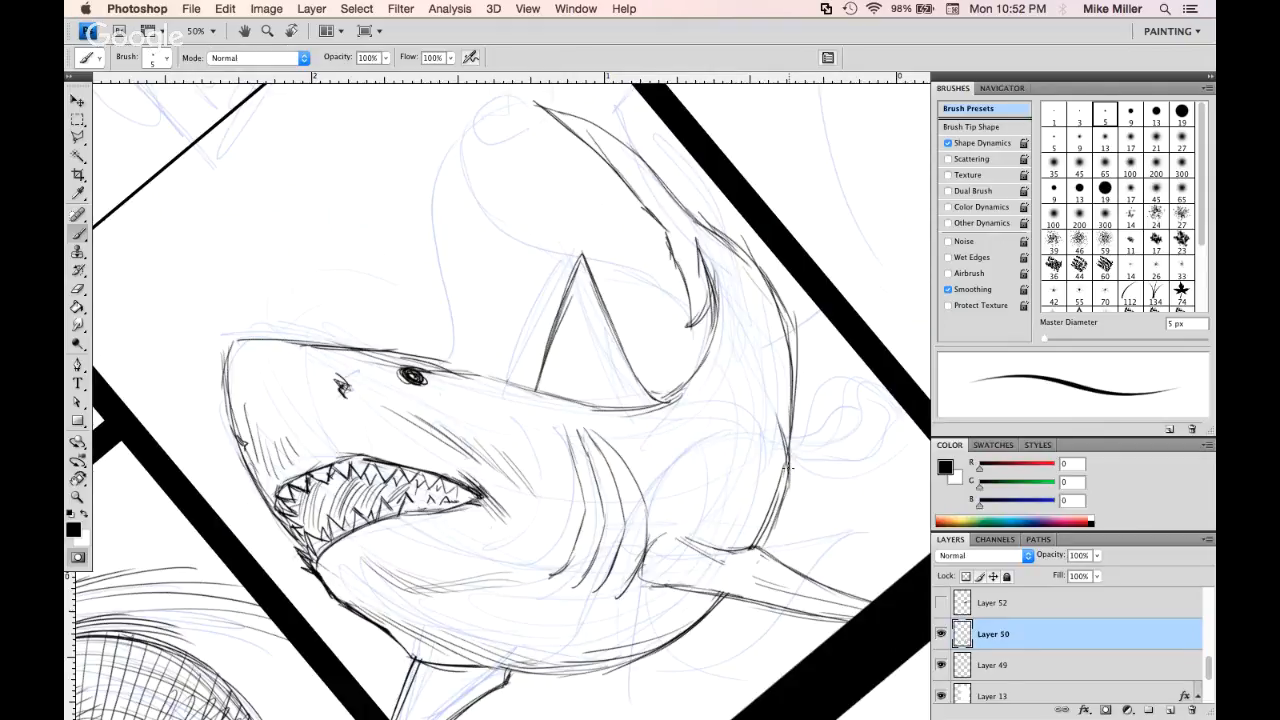
Draw two small pointed fins on the outer edge of the shark's rear body
mouse_move(765, 362)
left_mouse_down()
mouse_move(789, 481)
mouse_move(805, 470)
left_mouse_up()
left_click_drag(772, 528, 815, 455)
mouse_move(785, 500)
left_mouse_down()
mouse_move(809, 459)
mouse_move(805, 426)
left_mouse_up()
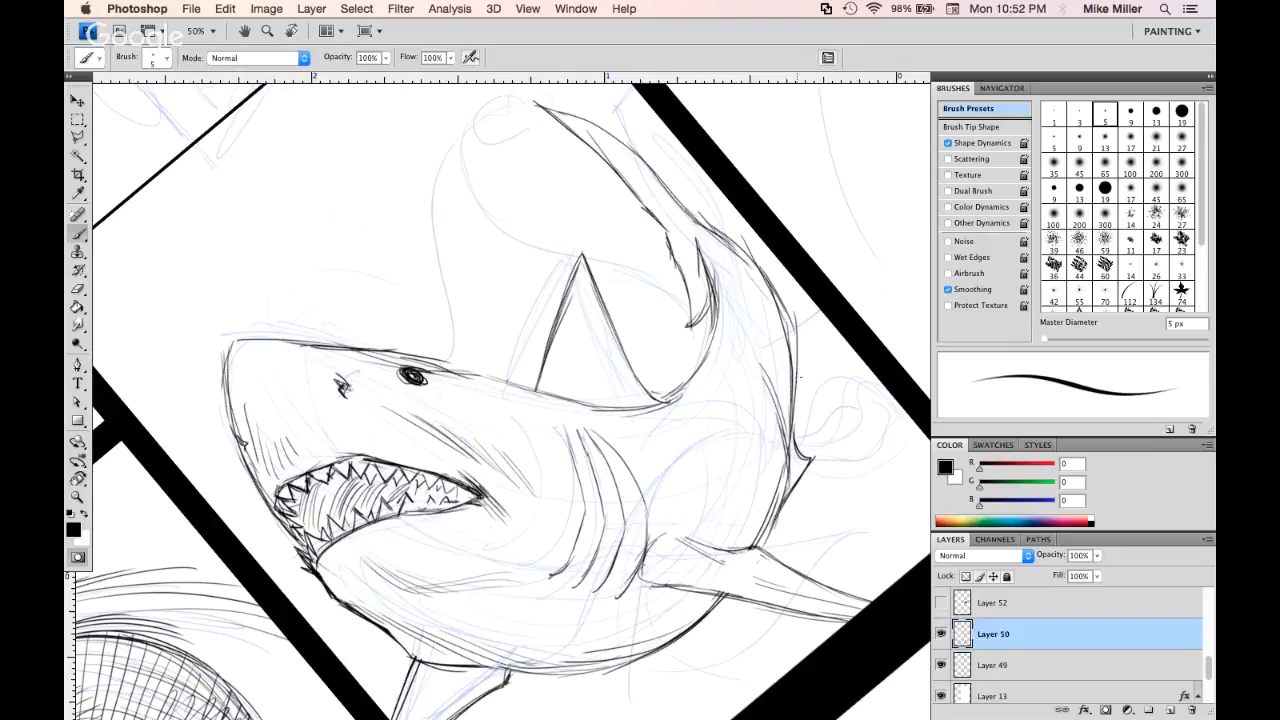
mouse_move(790, 378)
left_mouse_down()
mouse_move(803, 343)
mouse_move(787, 317)
mouse_move(806, 362)
left_mouse_up()
Erase the stray outline strokes along the outer rear body and redraw the edge between the pectoral and small fins
key("e")
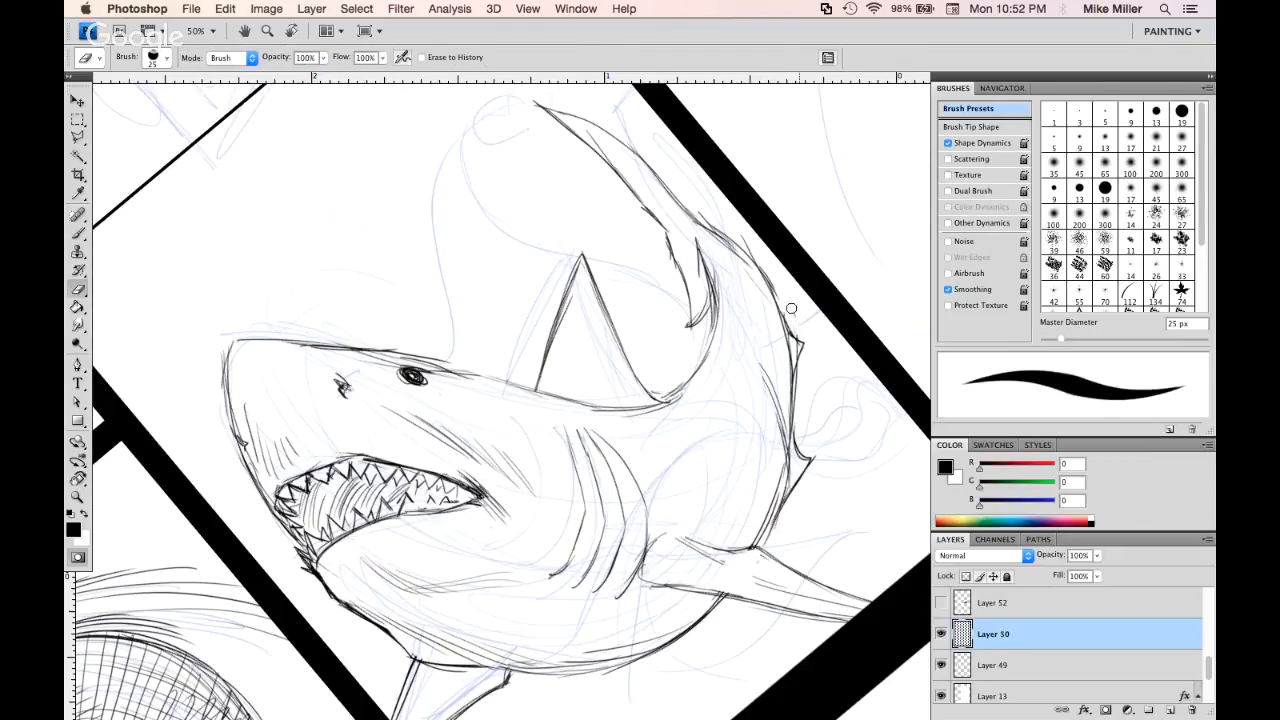
left_click_drag(746, 241, 778, 297)
left_click_drag(707, 218, 722, 232)
key("b")
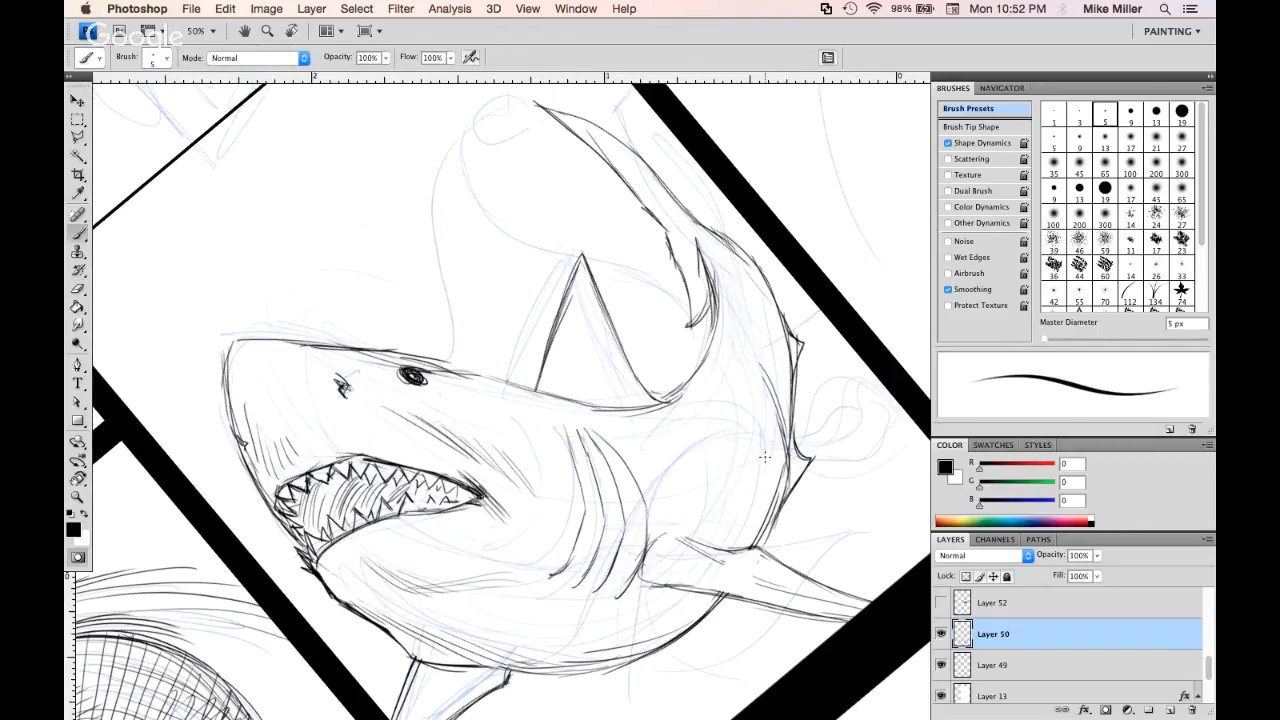
key("e")
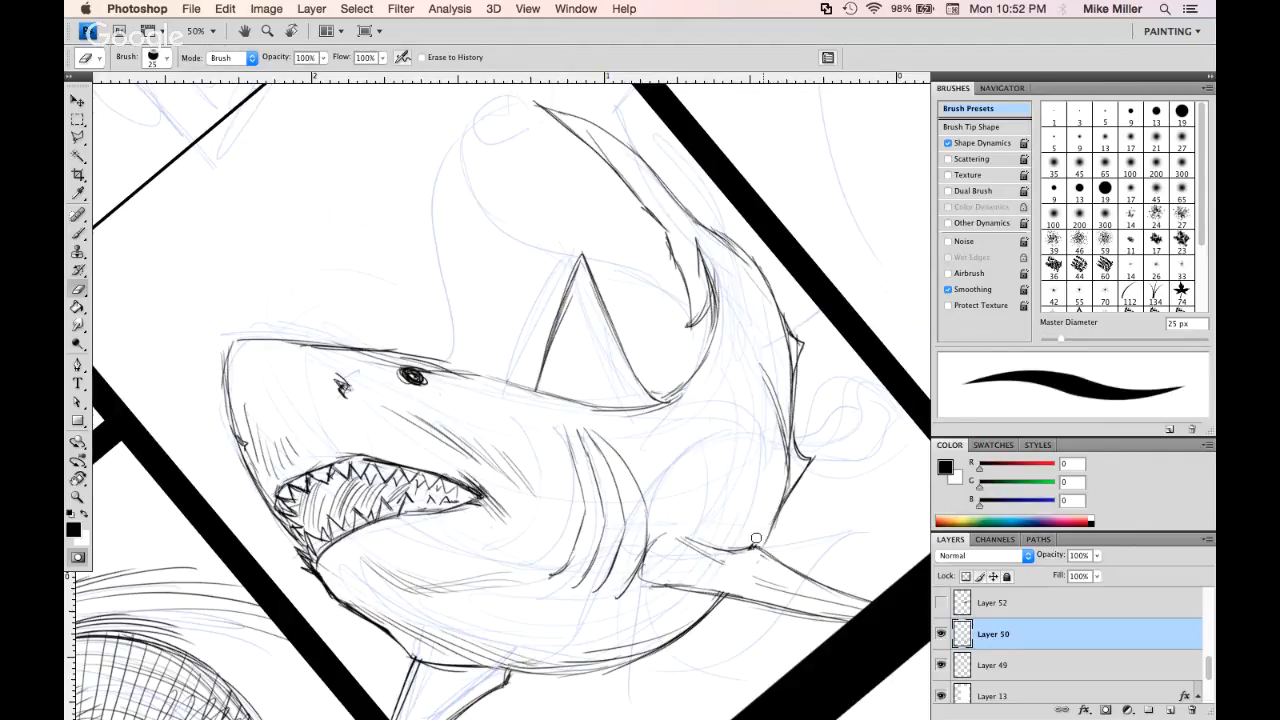
key("b")
mouse_move(768, 548)
left_mouse_down()
mouse_move(804, 478)
mouse_move(790, 405)
left_mouse_up()
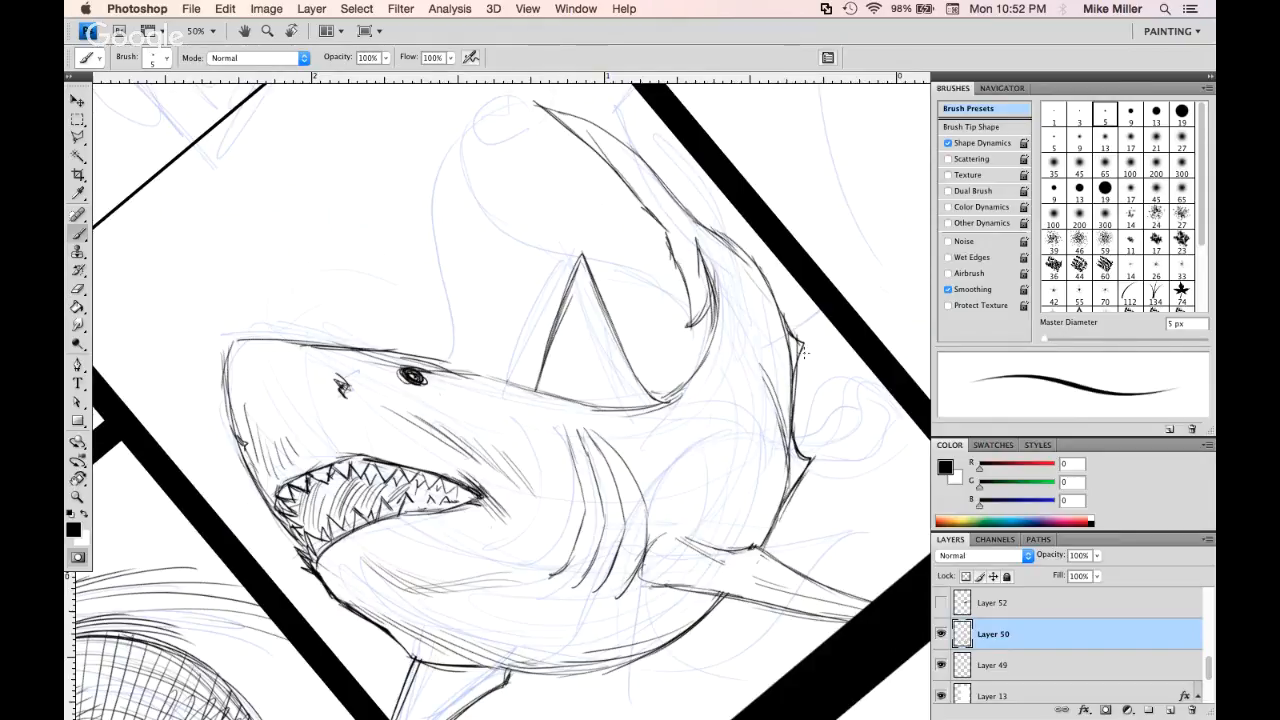
Thicken the edges of the lower tail lobe and clean up its tip
left_click_drag(698, 272, 714, 306)
mouse_move(659, 228)
left_mouse_down()
mouse_move(690, 330)
mouse_move(702, 326)
left_mouse_up()
key("e")
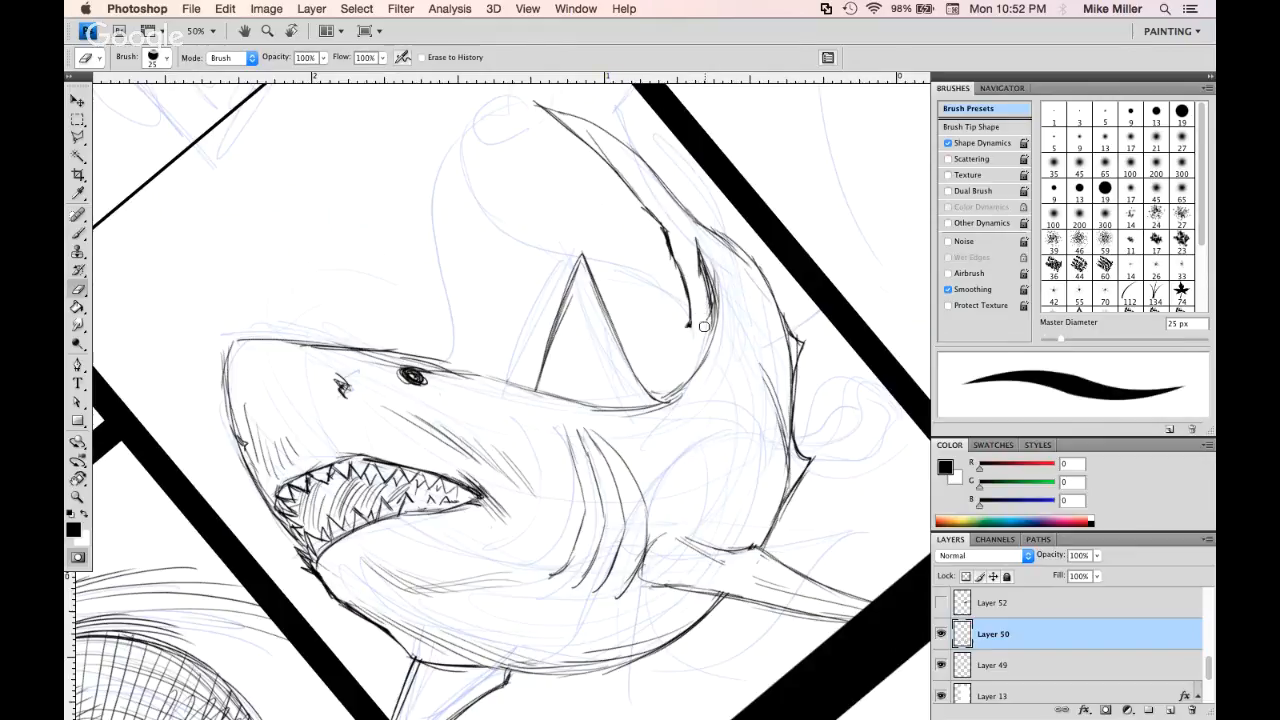
key("b")
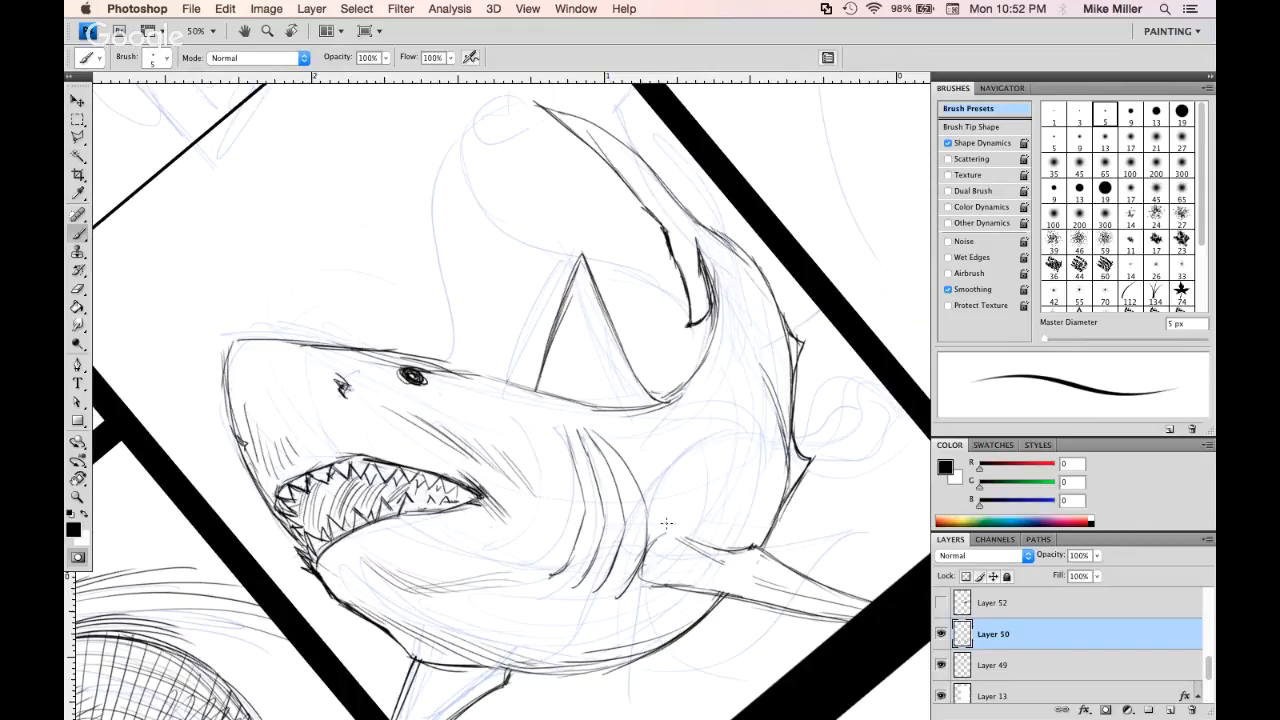
Sketch flowing folds of netting between the shark's small rear fins and the panel border
left_click_drag(657, 488, 664, 530)
scroll(720, 429, "down", 3)
scroll(720, 429, "right", 3)
left_click_drag(718, 421, 757, 399)
left_click_drag(764, 304, 754, 404)
left_click_drag(776, 274, 748, 415)
mouse_move(778, 304)
left_mouse_down()
mouse_move(755, 405)
mouse_move(845, 355)
left_mouse_up()
Outline the netting wrapped around the pectoral fin and hanging in a wavy edge below the belly
mouse_move(758, 408)
left_mouse_down()
mouse_move(720, 434)
mouse_move(662, 424)
mouse_move(580, 500)
mouse_move(596, 576)
left_mouse_up()
left_click_drag(650, 534, 624, 562)
left_click_drag(660, 512, 640, 548)
left_click_drag(646, 546, 610, 559)
mouse_move(416, 616)
left_mouse_down()
mouse_move(466, 638)
mouse_move(628, 570)
mouse_move(662, 530)
left_mouse_up()
left_click_drag(700, 474, 706, 432)
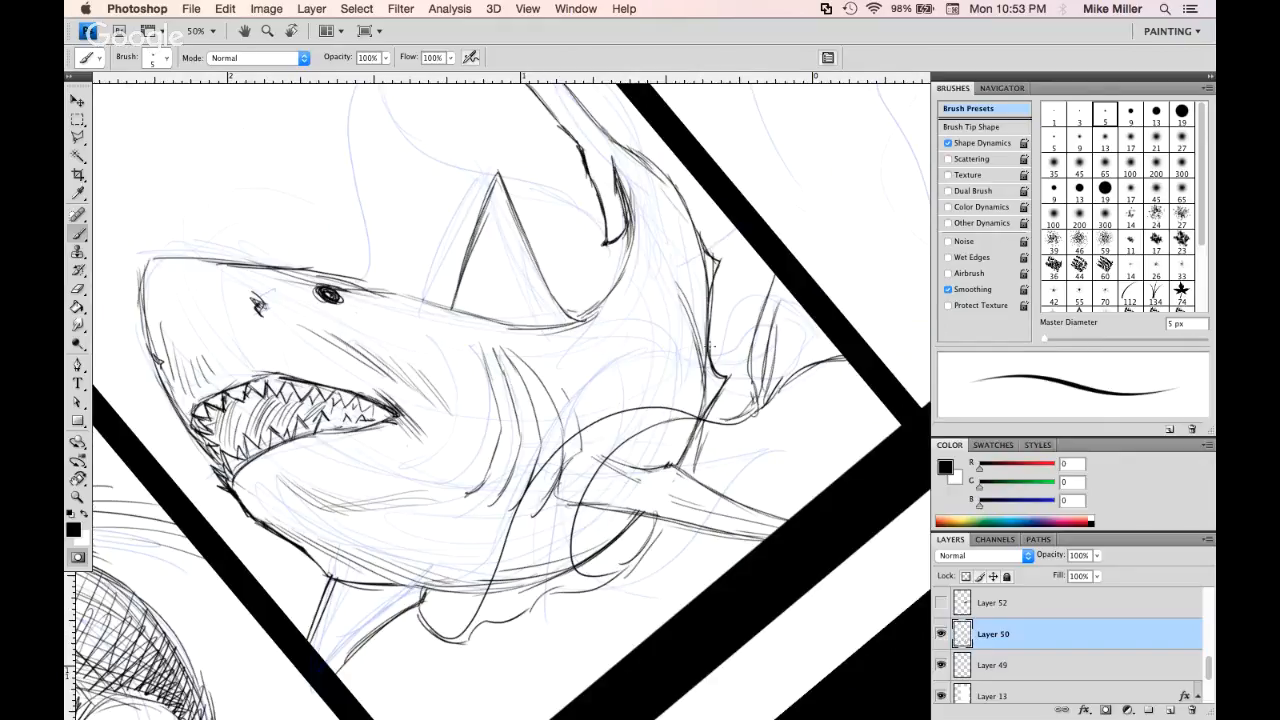
left_click_drag(645, 305, 659, 344)
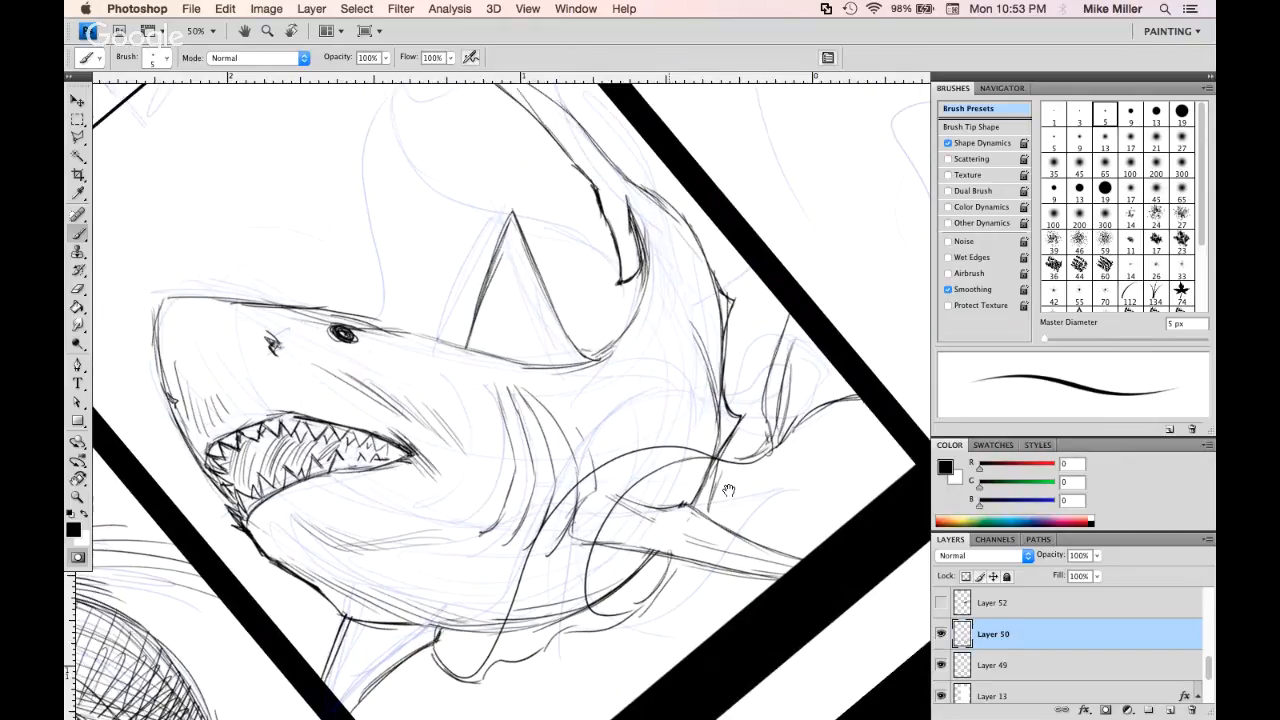
Outline the netting rising from the shark's back behind the dorsal fin to a round shape in the panel's upper corner
left_click_drag(728, 490, 788, 617)
mouse_move(437, 443)
left_mouse_down()
mouse_move(478, 118)
mouse_move(487, 132)
left_mouse_up()
left_click_drag(552, 183, 541, 330)
mouse_move(446, 291)
left_mouse_down()
mouse_move(519, 291)
mouse_move(438, 212)
mouse_move(500, 186)
left_mouse_up()
left_click_drag(552, 252, 505, 317)
mouse_move(466, 278)
left_mouse_down()
mouse_move(455, 410)
mouse_move(505, 488)
left_mouse_up()
mouse_move(453, 400)
left_mouse_down()
mouse_move(505, 483)
mouse_move(644, 534)
left_mouse_up()
mouse_move(572, 497)
left_mouse_down()
mouse_move(660, 550)
mouse_move(672, 572)
left_mouse_up()
mouse_move(815, 600)
left_mouse_down()
mouse_move(812, 370)
mouse_move(743, 342)
left_mouse_up()
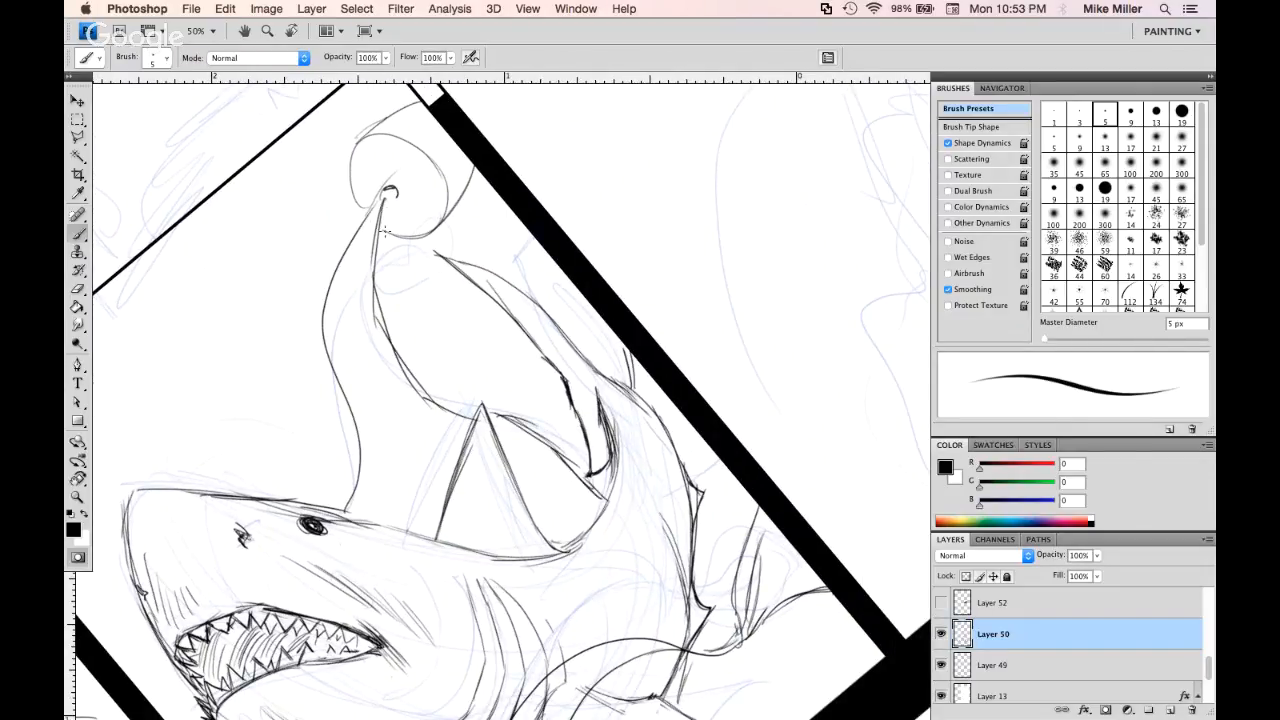
Add netting edges beside the tail and draw lengthwise strands in the raised netting and behind the dorsal fin
key("super+Tab")
mouse_move(522, 420)
left_mouse_down()
mouse_move(561, 322)
mouse_move(554, 368)
left_mouse_up()
left_click_drag(555, 316, 552, 258)
left_click_drag(370, 215, 323, 313)
mouse_move(382, 200)
left_mouse_down()
mouse_move(322, 385)
mouse_move(346, 408)
left_mouse_up()
left_click_drag(378, 212, 368, 416)
left_click_drag(376, 330, 365, 508)
left_click_drag(386, 352, 380, 518)
mouse_move(400, 372)
left_mouse_down()
mouse_move(383, 477)
mouse_move(414, 530)
left_mouse_up()
left_click_drag(436, 400, 430, 490)
left_click_drag(452, 414, 451, 462)
left_click_drag(467, 414, 458, 450)
left_click_drag(560, 440, 596, 505)
left_click_drag(520, 460, 560, 522)
left_click_drag(512, 422, 574, 476)
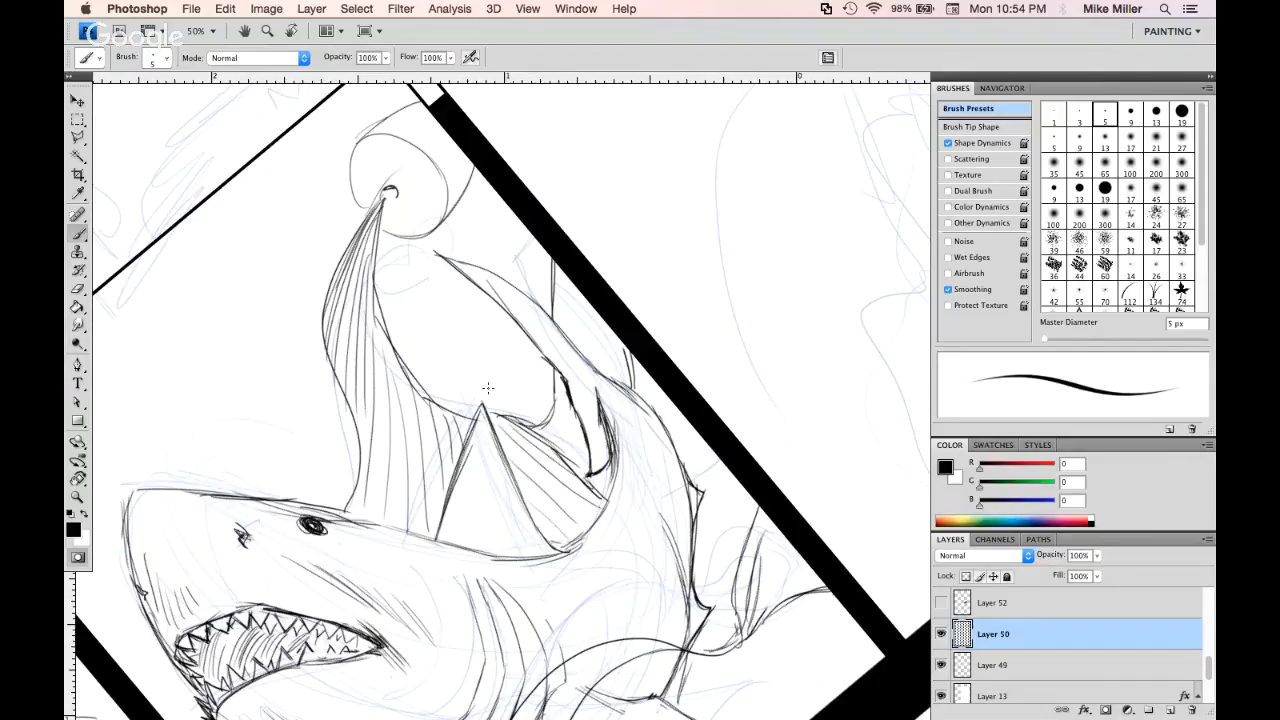
Draw diagonal cross strands over the raised netting from the shark's back up to its narrow top
left_click_drag(366, 476, 396, 514)
left_click_drag(358, 444, 420, 504)
left_click_drag(356, 424, 432, 480)
left_click_drag(344, 392, 458, 458)
left_click_drag(330, 352, 460, 446)
left_click_drag(335, 321, 438, 434)
left_click_drag(335, 286, 422, 414)
mouse_move(343, 264)
left_mouse_down()
mouse_move(374, 346)
mouse_move(428, 414)
left_mouse_up()
mouse_move(351, 250)
left_mouse_down()
mouse_move(412, 394)
mouse_move(380, 302)
left_mouse_up()
mouse_move(366, 214)
left_mouse_down()
mouse_move(374, 250)
mouse_move(380, 230)
left_mouse_up()
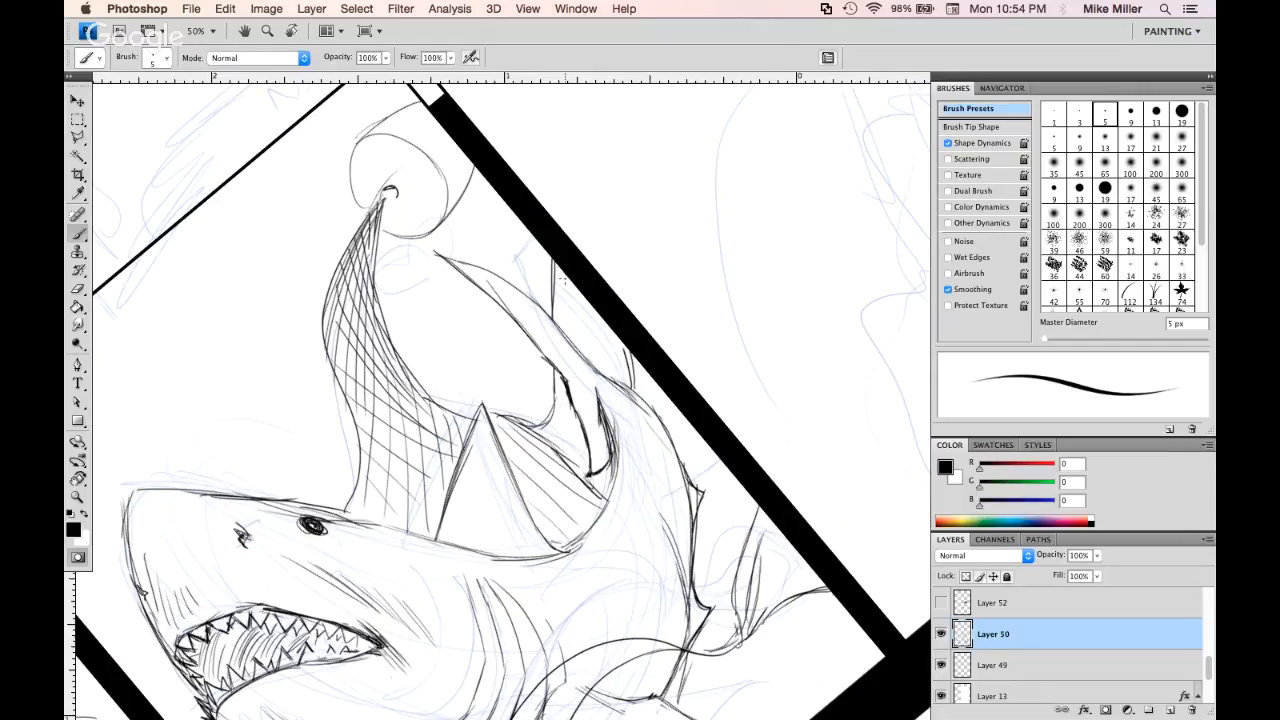
Hatch the netting beside the upper tail and cross-hatch the section between the dorsal fin and the tail
left_click_drag(555, 265, 561, 312)
left_click_drag(563, 284, 586, 340)
left_click_drag(588, 308, 612, 364)
left_click_drag(552, 400, 586, 474)
mouse_move(578, 450)
left_mouse_down()
mouse_move(590, 490)
mouse_move(606, 490)
left_mouse_up()
left_click_drag(610, 350, 620, 378)
left_click_drag(500, 428, 580, 462)
left_click_drag(508, 446, 554, 452)
left_click_drag(556, 450, 592, 472)
mouse_move(512, 466)
left_mouse_down()
mouse_move(534, 498)
mouse_move(598, 488)
left_mouse_up()
mouse_move(522, 484)
left_mouse_down()
mouse_move(588, 488)
mouse_move(556, 515)
mouse_move(594, 496)
left_mouse_up()
mouse_move(534, 502)
left_mouse_down()
mouse_move(576, 524)
mouse_move(604, 512)
left_mouse_up()
left_click_drag(548, 532, 596, 518)
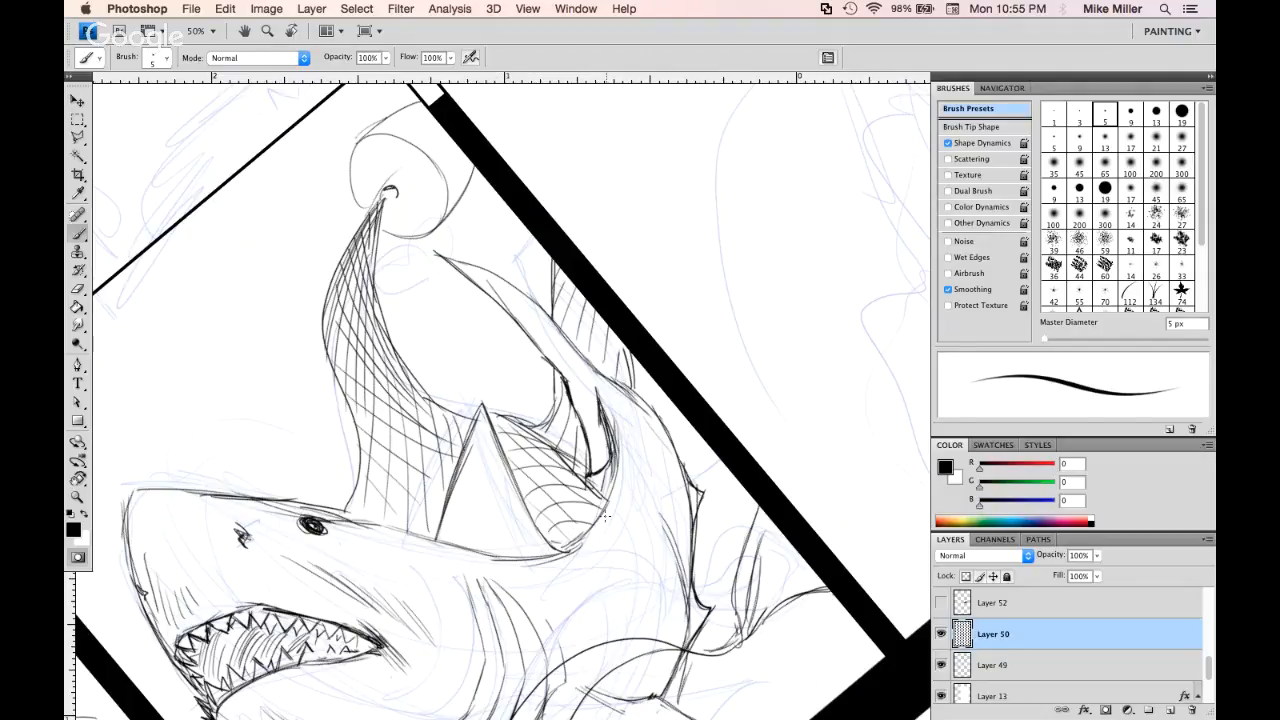
Draw lengthwise strands in the netting around the pectoral fin and under the belly
scroll(762, 513, "down", 5)
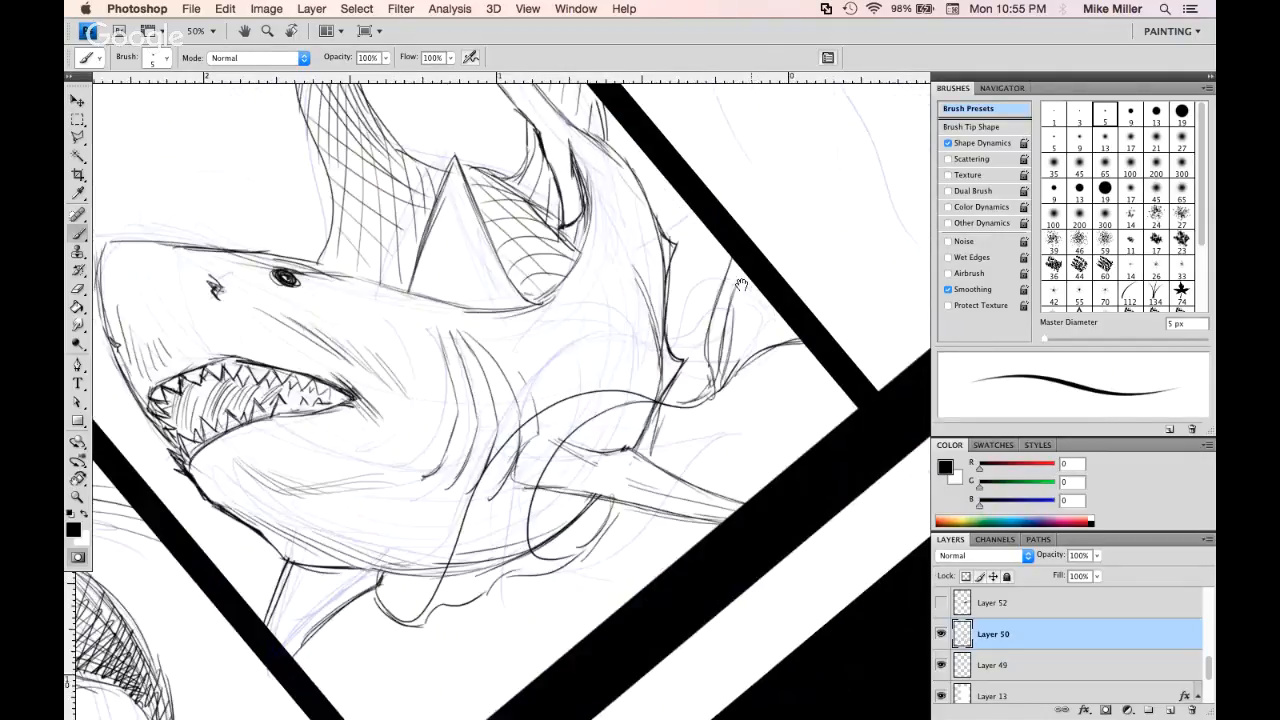
left_click_drag(630, 398, 550, 462)
left_click_drag(580, 402, 533, 516)
left_click_drag(541, 418, 514, 570)
left_click_drag(545, 456, 497, 568)
mouse_move(490, 474)
left_mouse_down()
mouse_move(478, 548)
mouse_move(502, 580)
left_mouse_up()
left_click_drag(478, 506, 466, 544)
mouse_move(514, 544)
left_mouse_down()
mouse_move(487, 561)
mouse_move(458, 548)
mouse_move(465, 601)
mouse_move(429, 615)
mouse_move(410, 605)
mouse_move(428, 595)
mouse_move(402, 622)
left_mouse_up()
mouse_move(400, 576)
left_mouse_down()
mouse_move(378, 610)
mouse_move(392, 594)
left_mouse_up()
Cross-hatch the netting around the pectoral fin and belly, extending the strands toward the rear body
left_click_drag(490, 508, 432, 616)
left_click_drag(528, 460, 504, 488)
left_click_drag(464, 570, 436, 612)
left_click_drag(534, 464, 462, 570)
mouse_move(528, 502)
left_mouse_down()
mouse_move(450, 614)
mouse_move(478, 600)
left_mouse_up()
left_click_drag(562, 446, 466, 524)
left_click_drag(584, 426, 494, 468)
left_click_drag(618, 410, 510, 442)
mouse_move(698, 404)
left_mouse_down()
mouse_move(666, 412)
mouse_move(703, 405)
mouse_move(716, 378)
left_mouse_up()
left_click_drag(550, 552, 542, 564)
left_click_drag(582, 520, 550, 556)
mouse_move(614, 512)
left_mouse_down()
mouse_move(560, 550)
mouse_move(578, 532)
mouse_move(590, 546)
left_mouse_up()
left_click_drag(652, 458, 663, 420)
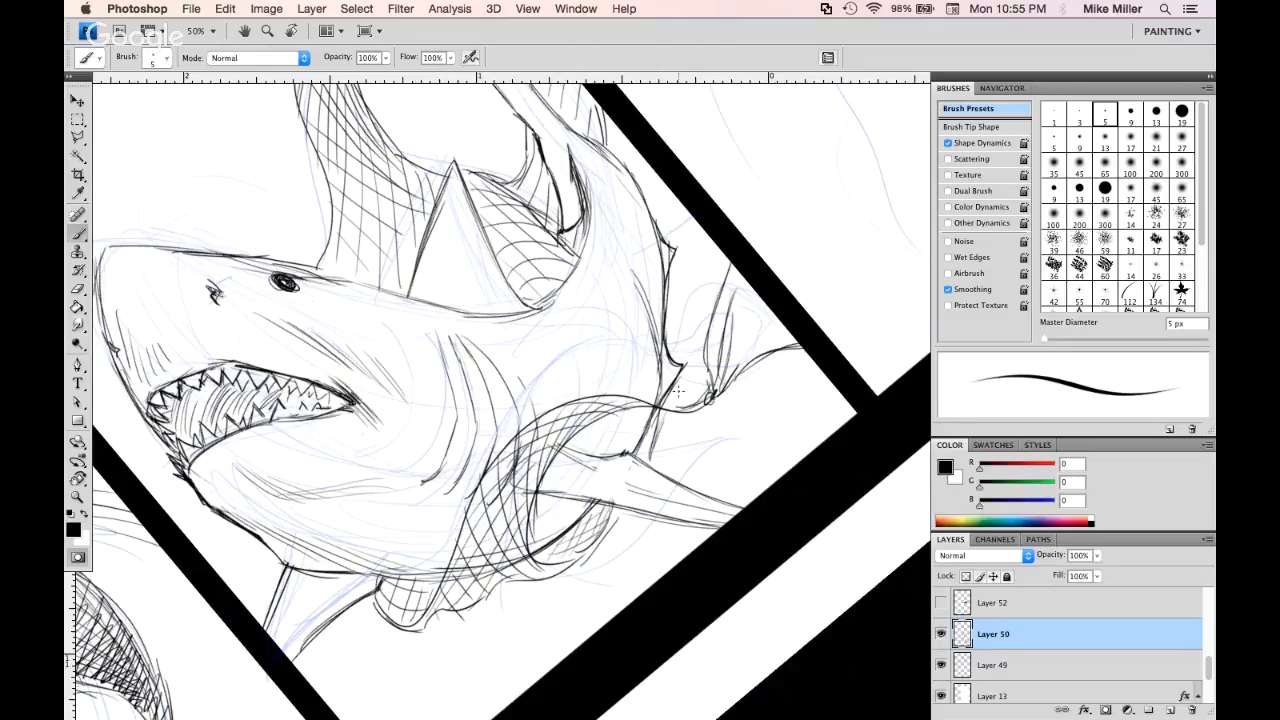
Cross-hatch the netting between the shark's rear body and the panel border
left_click_drag(674, 398, 708, 346)
left_click_drag(645, 158, 688, 342)
left_click_drag(684, 224, 706, 370)
left_click_drag(718, 248, 686, 366)
mouse_move(726, 256)
left_mouse_down()
mouse_move(694, 372)
mouse_move(698, 356)
mouse_move(674, 354)
left_mouse_up()
left_click_drag(722, 300, 668, 342)
mouse_move(730, 268)
left_mouse_down()
mouse_move(672, 298)
mouse_move(674, 284)
left_mouse_up()
left_click_drag(706, 232, 678, 254)
mouse_move(718, 214)
left_mouse_down()
mouse_move(668, 228)
mouse_move(656, 206)
left_mouse_up()
Add netting strands around the base of the tail and down along the rear body
left_click_drag(646, 146, 634, 190)
mouse_move(624, 118)
left_mouse_down()
mouse_move(618, 172)
mouse_move(526, 238)
left_mouse_up()
left_click_drag(554, 142, 530, 202)
left_click_drag(670, 356, 672, 366)
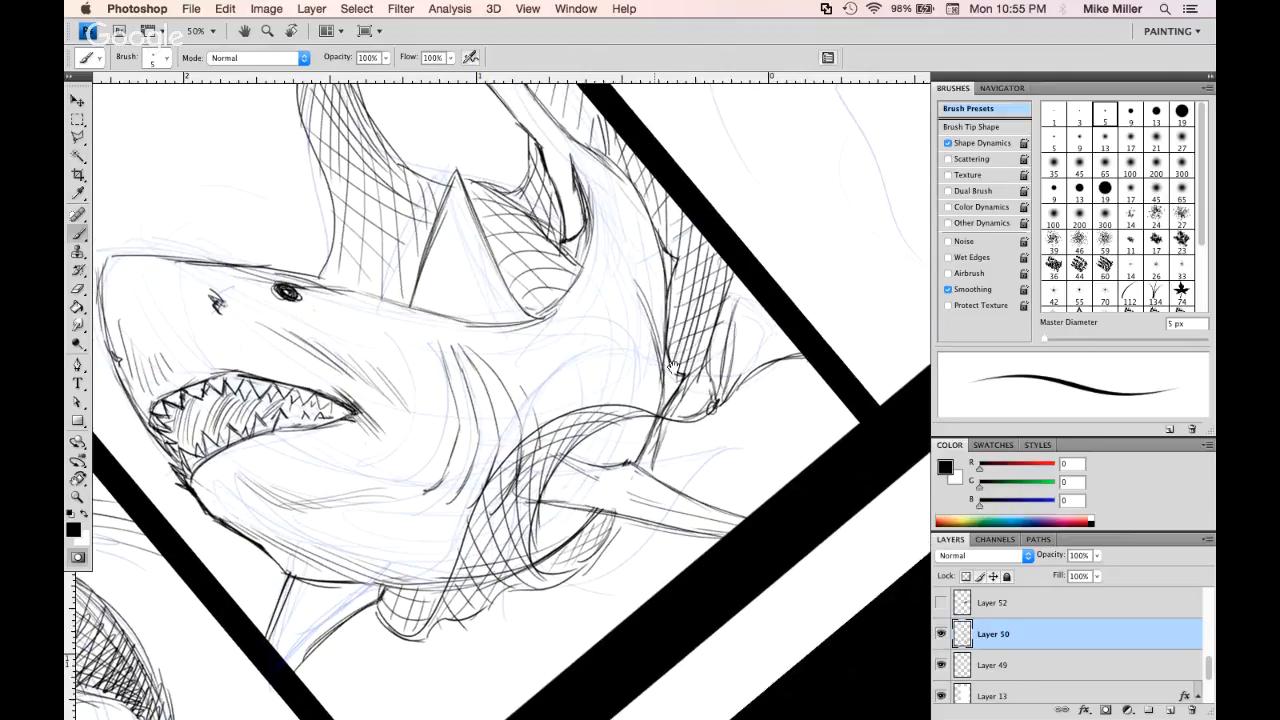
left_click_drag(654, 144, 673, 392)
left_click_drag(562, 298, 622, 374)
left_click_drag(566, 326, 634, 410)
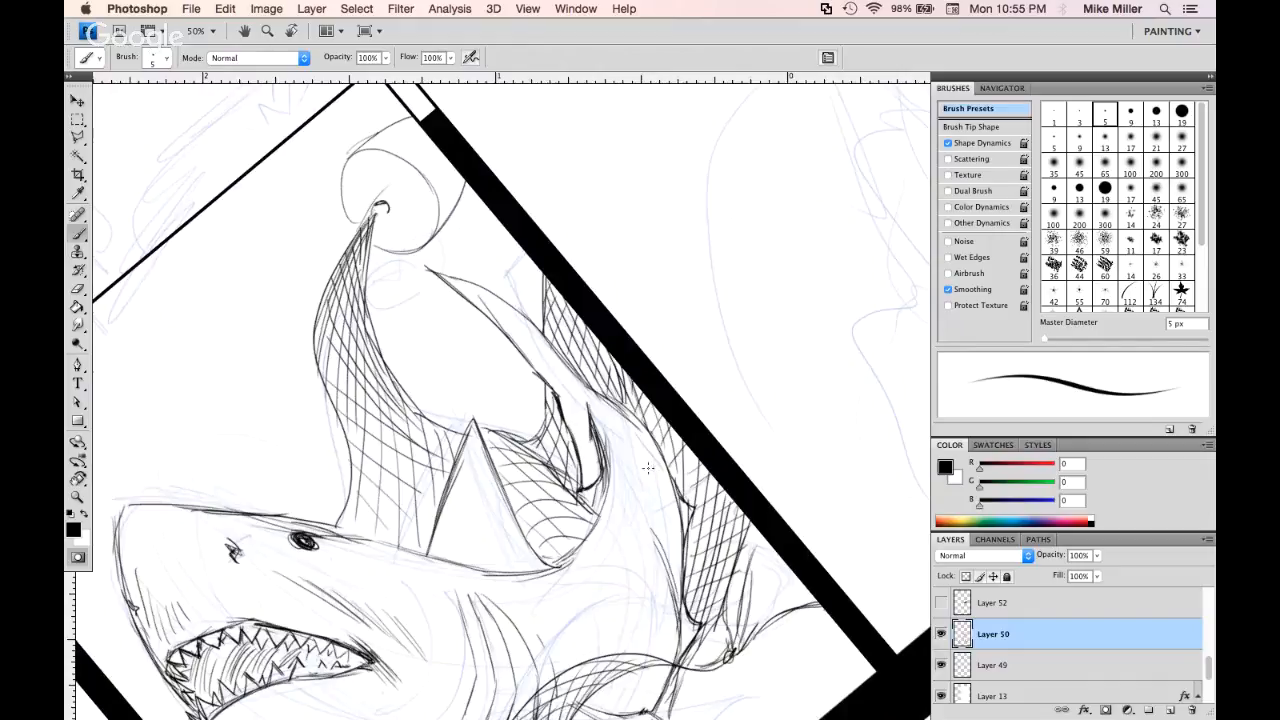
Examine the whole page, the rough sketch in page 15's upper panel and the livestream chat
key("z")
left_click(634, 447, "alt")
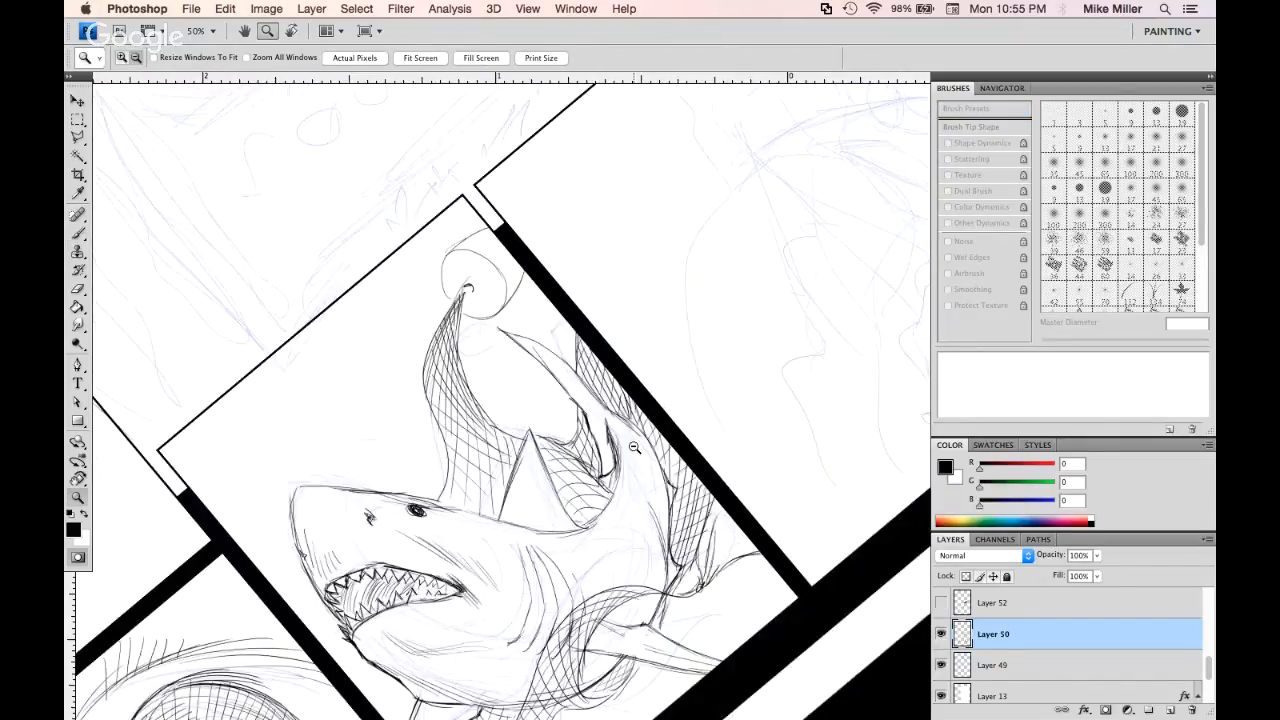
left_click(634, 447, "alt")
left_click(642, 466, "alt")
left_click(651, 484, "alt")
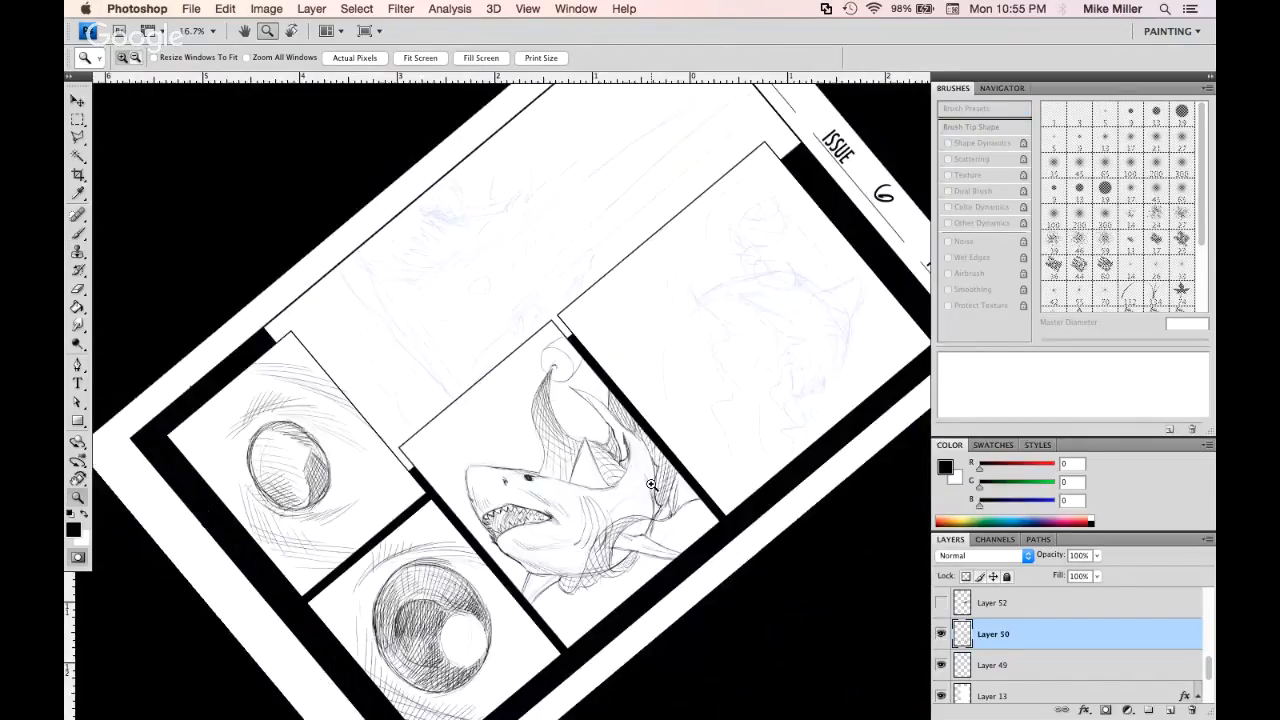
key("Escape")
left_click(798, 368)
left_click_drag(809, 334, 763, 491)
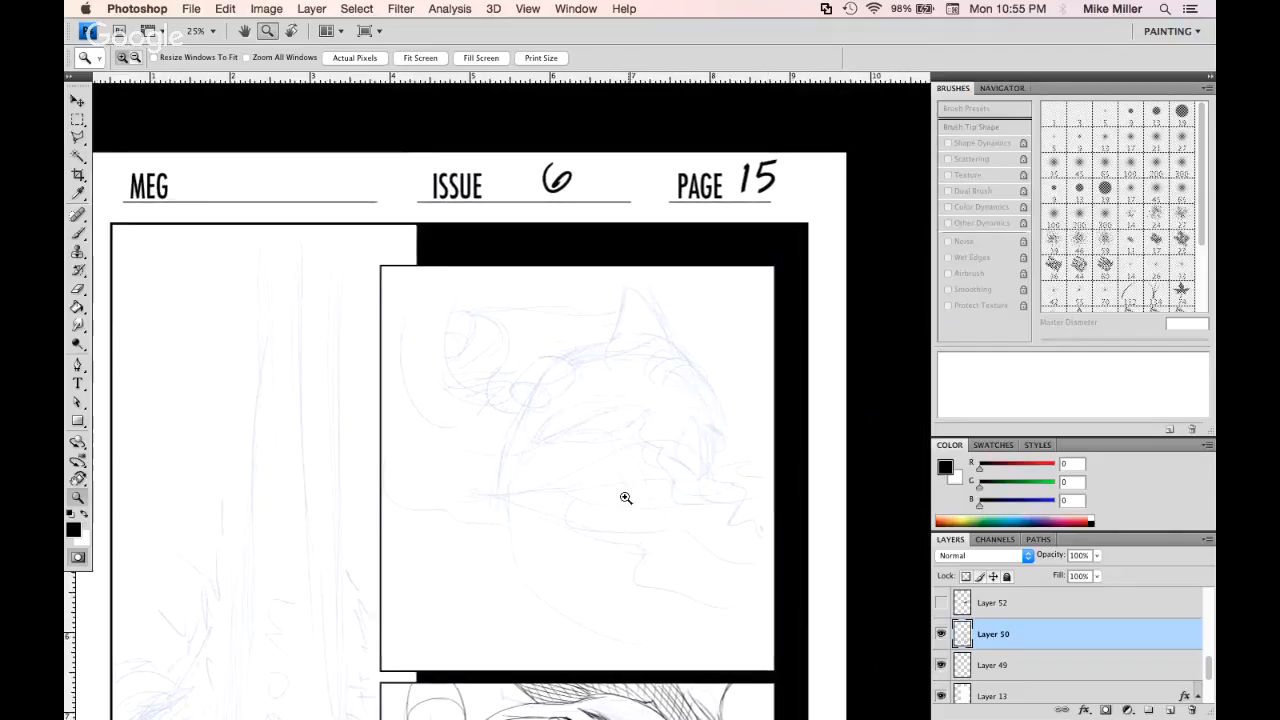
left_click(625, 497)
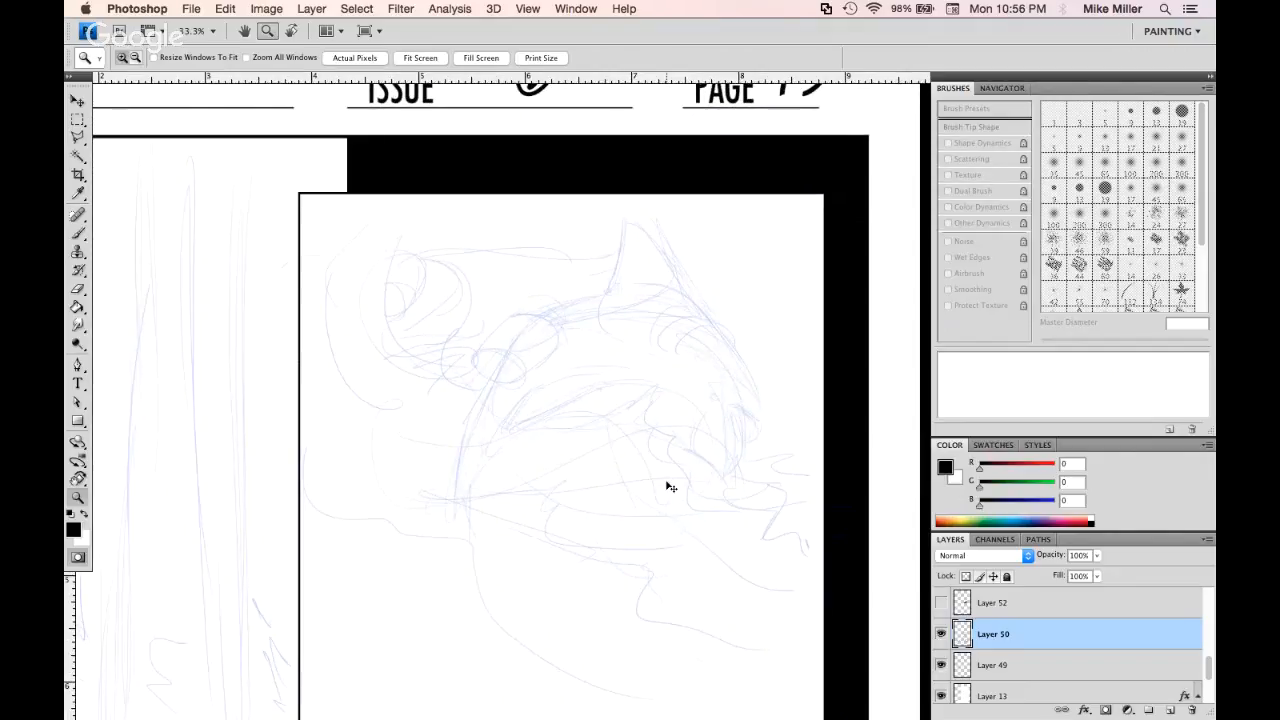
key("super+Tab")
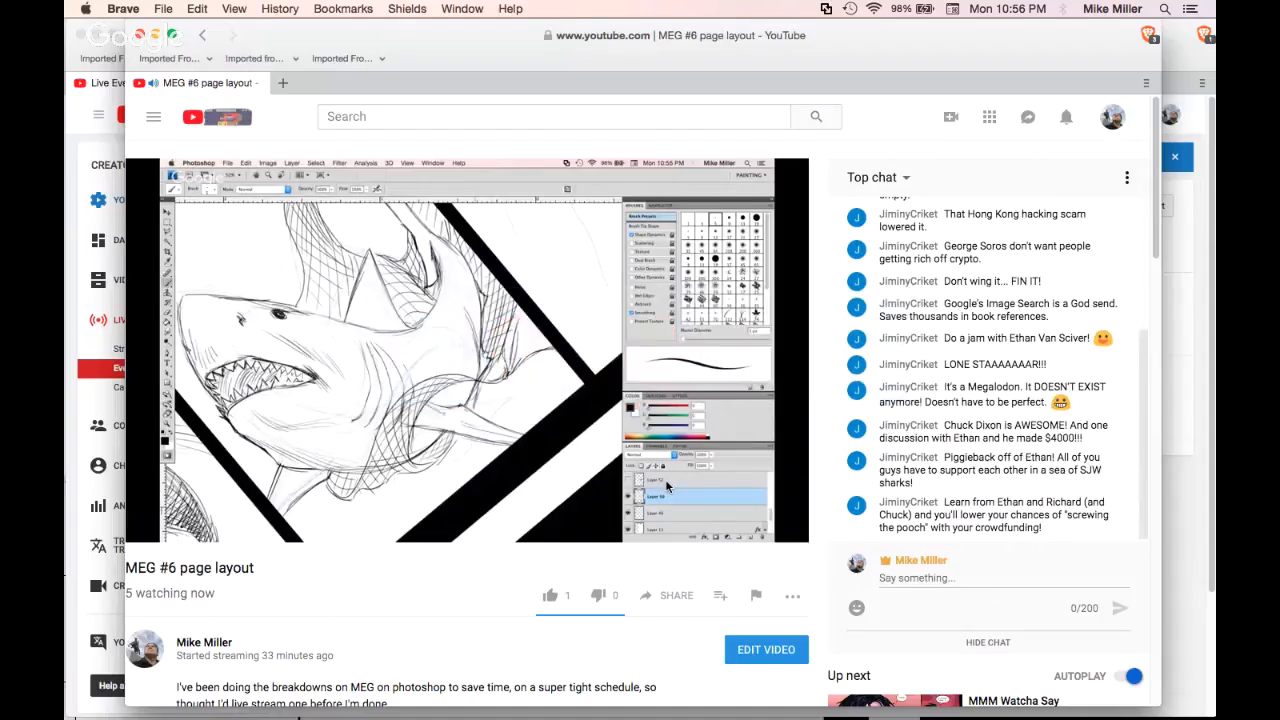
key("super+Tab")
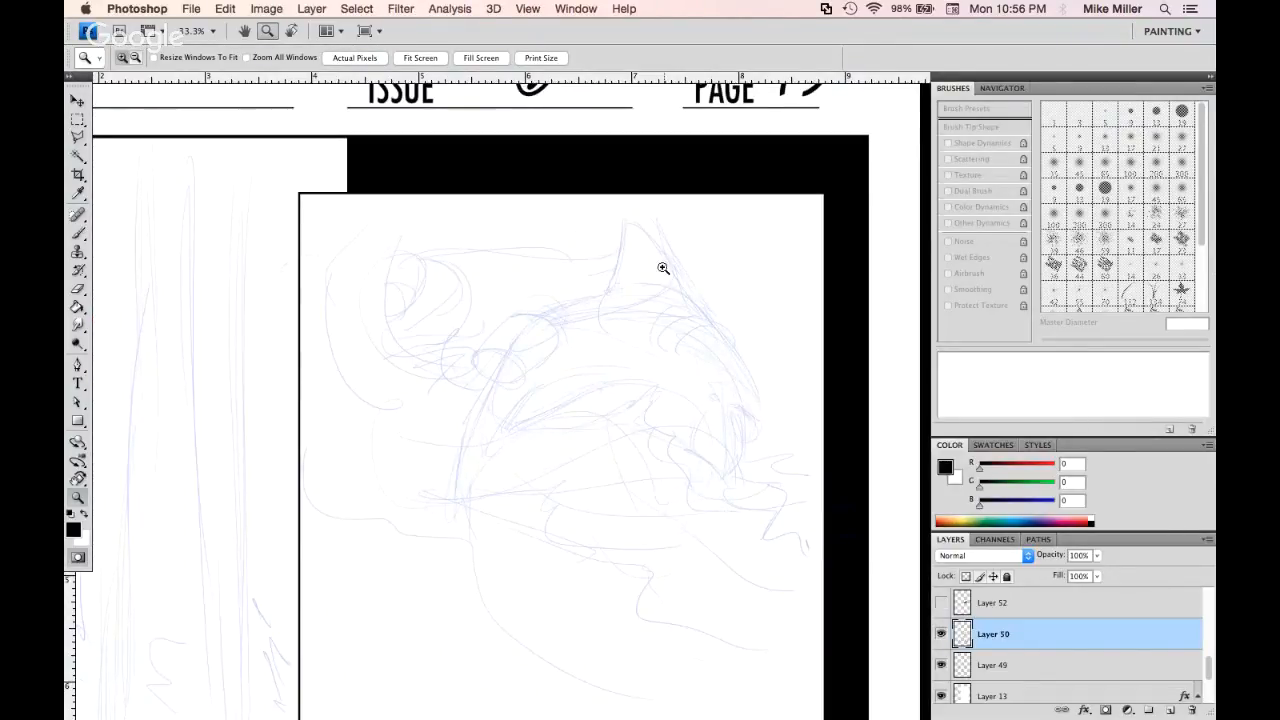
Outline the small shark's curved body and pointed head over the rough sketch in the upper panel
key("b")
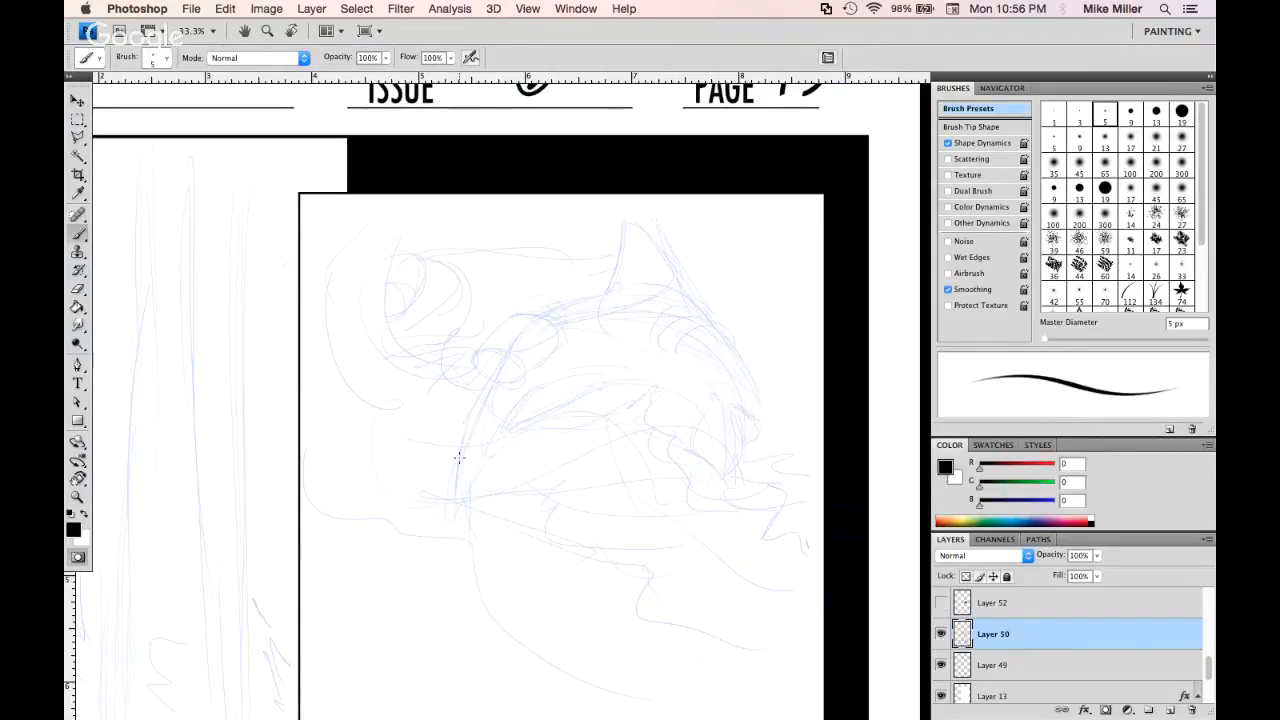
mouse_move(453, 508)
left_mouse_down()
mouse_move(455, 464)
mouse_move(494, 372)
mouse_move(618, 283)
left_mouse_up()
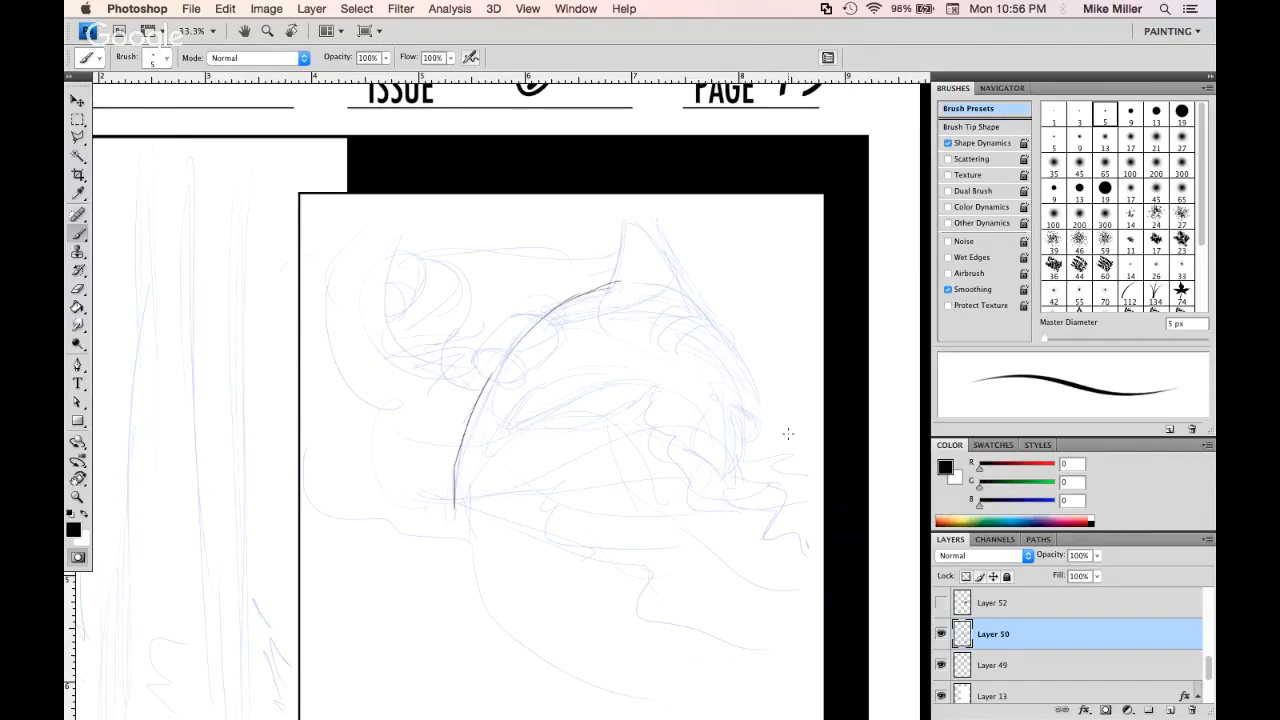
key("r")
mouse_move(788, 440)
left_mouse_down()
mouse_move(469, 602)
mouse_move(394, 472)
left_mouse_up()
key("b")
mouse_move(672, 190)
left_mouse_down()
mouse_move(697, 294)
mouse_move(663, 402)
mouse_move(602, 436)
mouse_move(550, 443)
mouse_move(652, 403)
mouse_move(550, 441)
mouse_move(620, 494)
mouse_move(588, 487)
mouse_move(618, 496)
mouse_move(592, 508)
mouse_move(580, 478)
mouse_move(614, 500)
mouse_move(598, 504)
mouse_move(582, 484)
mouse_move(596, 463)
left_mouse_up()
Add facial details to the small shark's snout near the eye and toothed mouth
left_click(572, 458)
left_click(576, 462)
left_click(566, 455)
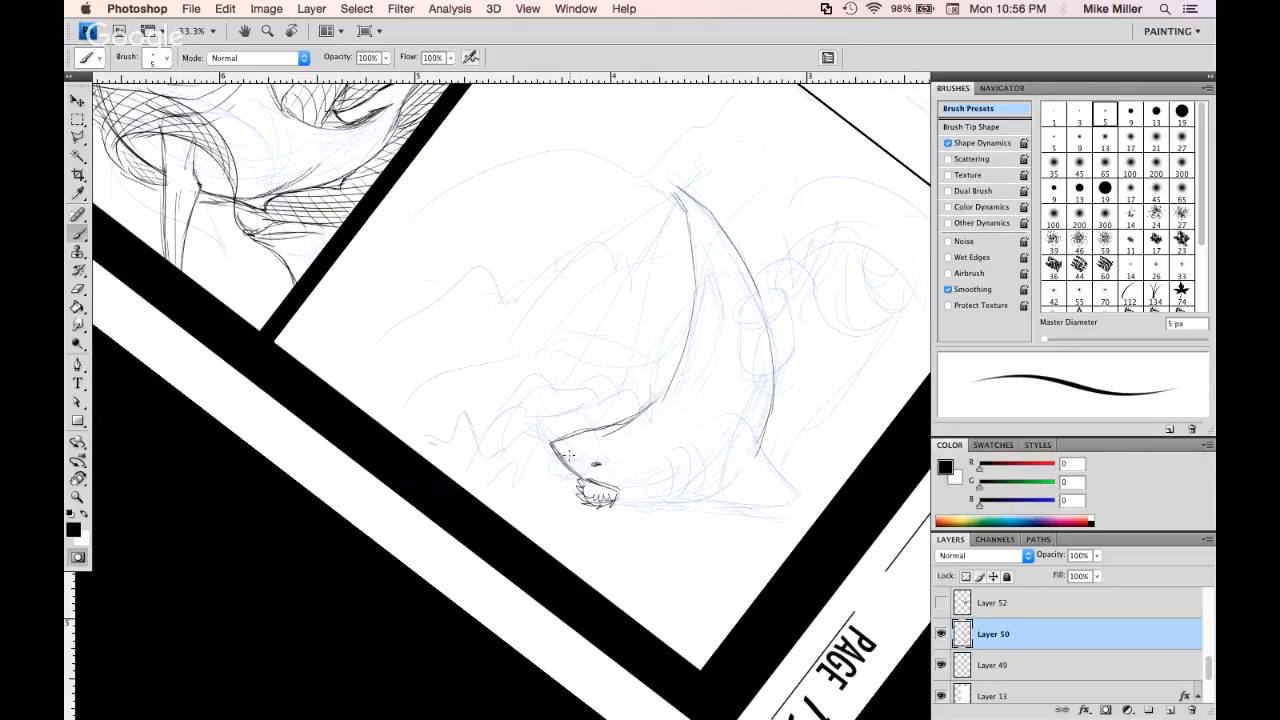
Draw the small shark's belly line, curved gill slits and pointed pectoral fin over the rough sketch in the upper panel
left_click_drag(604, 507, 664, 508)
left_click_drag(676, 448, 684, 498)
left_click_drag(658, 507, 682, 507)
mouse_move(687, 449)
left_mouse_down()
mouse_move(692, 504)
mouse_move(708, 464)
mouse_move(724, 470)
mouse_move(710, 508)
mouse_move(672, 510)
mouse_move(840, 481)
left_mouse_up()
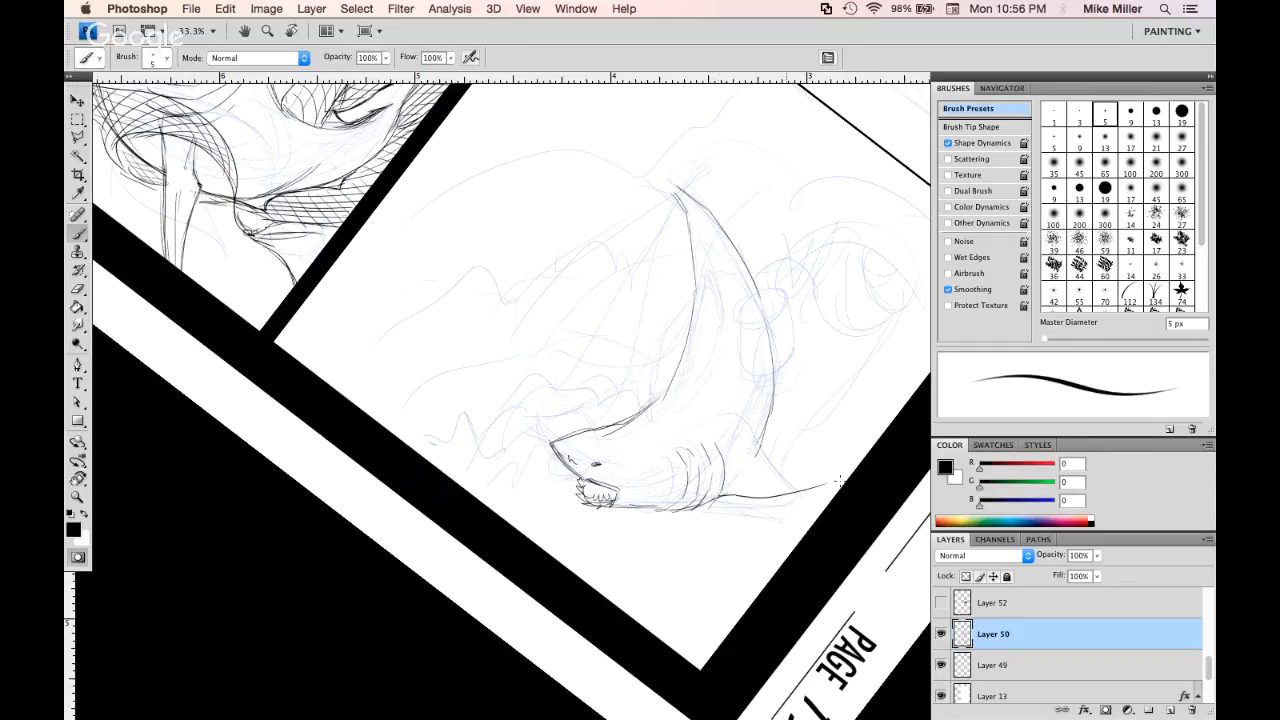
left_click_drag(762, 440, 830, 488)
Add small fins along the small shark's rear body and outline its long tail lobe, checking the livestream chat
mouse_move(680, 372)
left_mouse_down()
mouse_move(687, 305)
mouse_move(715, 347)
mouse_move(773, 331)
mouse_move(769, 368)
mouse_move(767, 290)
mouse_move(731, 229)
left_mouse_up()
left_click_drag(670, 186, 573, 149)
left_click_drag(657, 192, 682, 240)
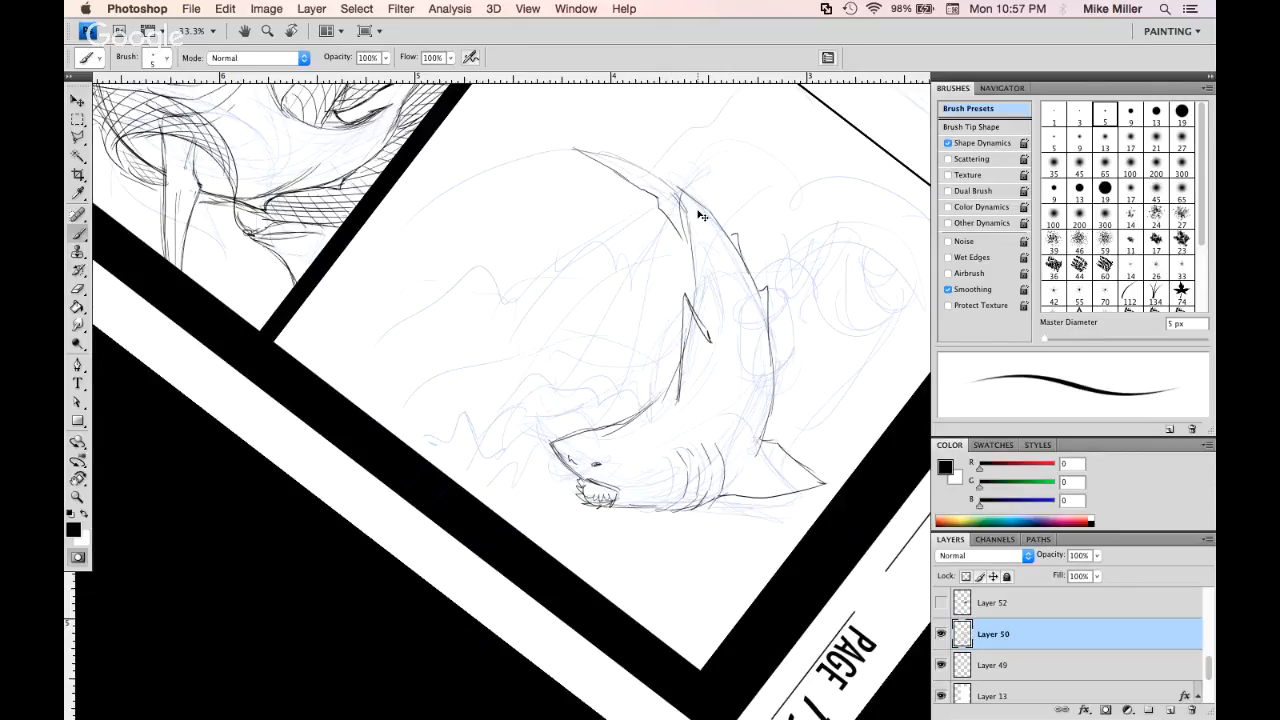
key("super+Tab")
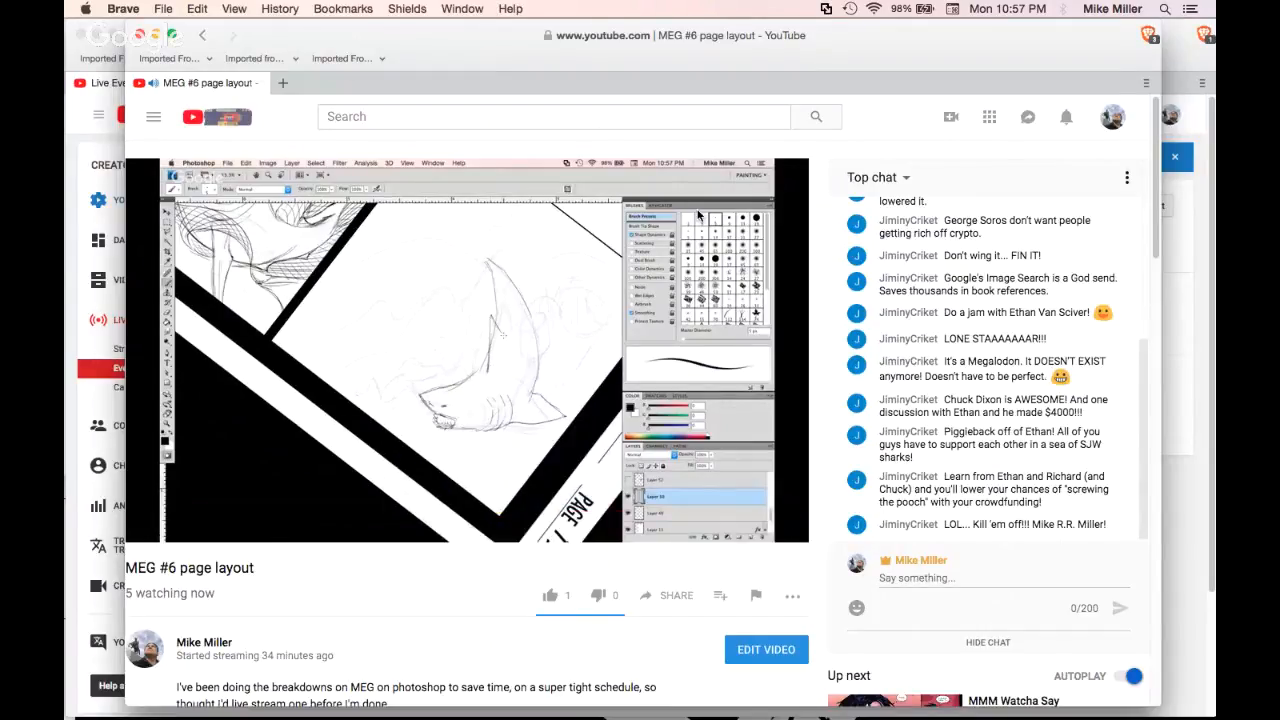
key("super+Tab")
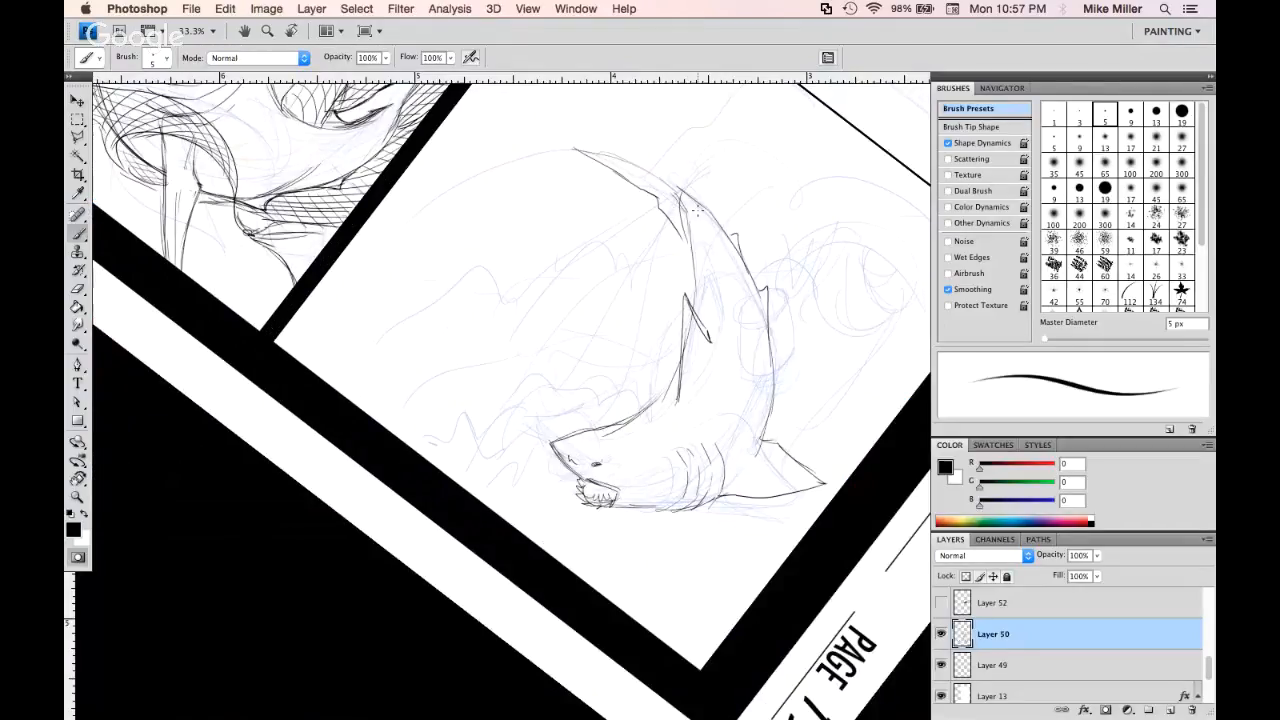
Darken the small shark's eye and gill lines, and return the upper panel to an upright view
mouse_move(580, 459)
left_mouse_down()
mouse_move(612, 467)
mouse_move(656, 509)
mouse_move(679, 508)
mouse_move(697, 472)
mouse_move(711, 470)
mouse_move(716, 497)
left_mouse_up()
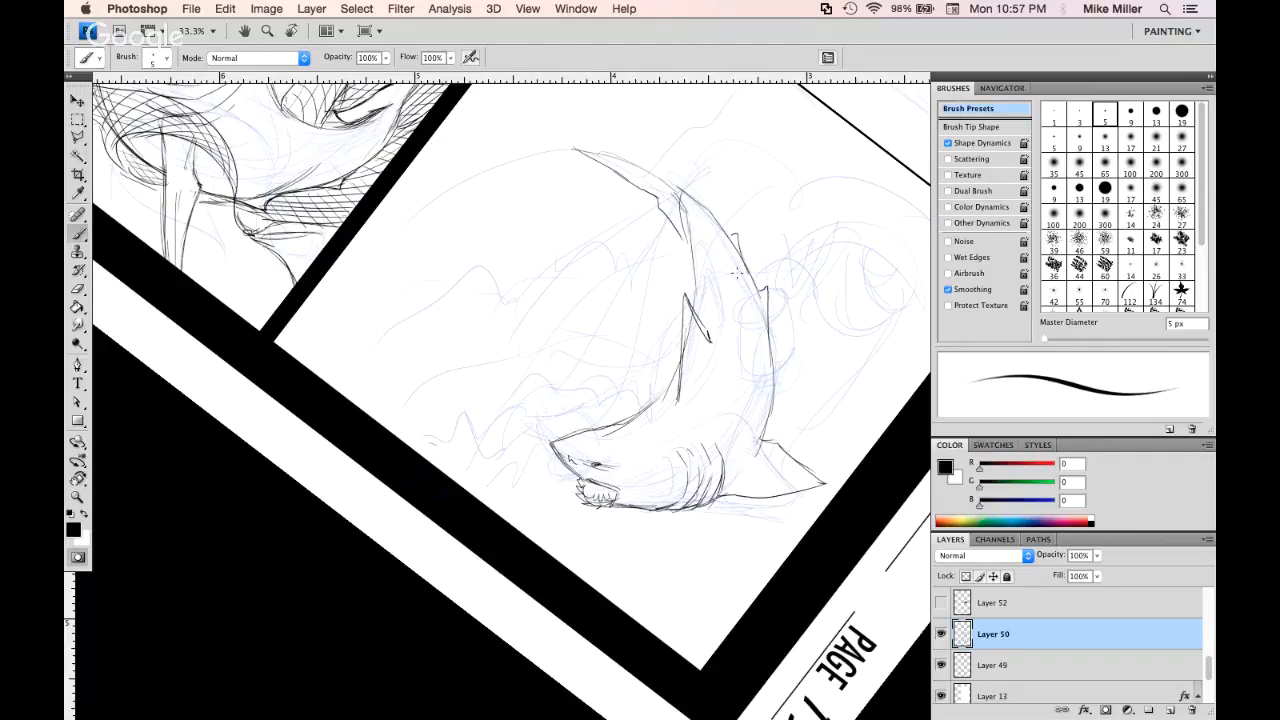
left_click_drag(743, 287, 770, 368)
key("Escape")
left_click_drag(747, 449, 751, 341)
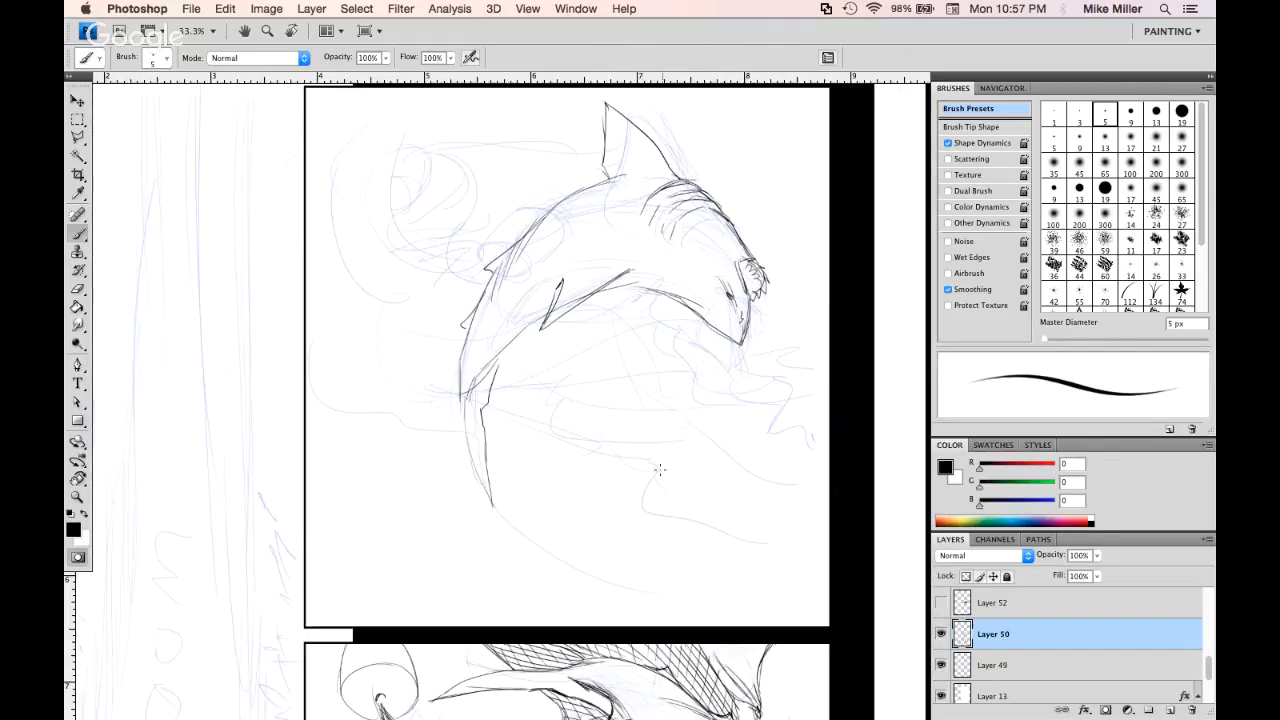
Draw a barrel float on the shark's back with netting toward the dorsal fin, and erase the body line crossing the float
mouse_move(562, 214)
left_mouse_down()
mouse_move(594, 190)
mouse_move(549, 257)
mouse_move(512, 278)
left_mouse_up()
left_click_drag(492, 231, 489, 273)
mouse_move(520, 208)
left_mouse_down()
mouse_move(486, 272)
mouse_move(488, 224)
mouse_move(476, 246)
mouse_move(488, 278)
mouse_move(552, 256)
mouse_move(578, 174)
mouse_move(595, 174)
mouse_move(572, 196)
mouse_move(598, 176)
mouse_move(566, 206)
mouse_move(580, 182)
mouse_move(542, 250)
mouse_move(552, 230)
left_mouse_up()
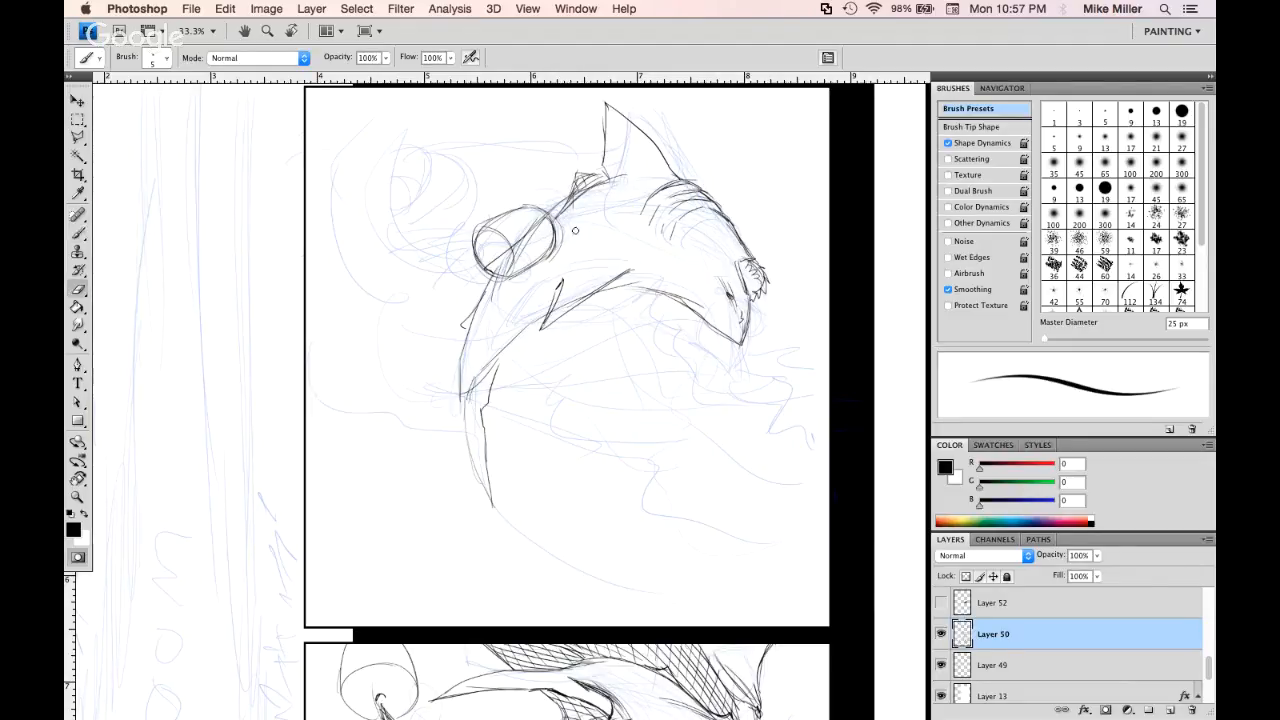
key("e")
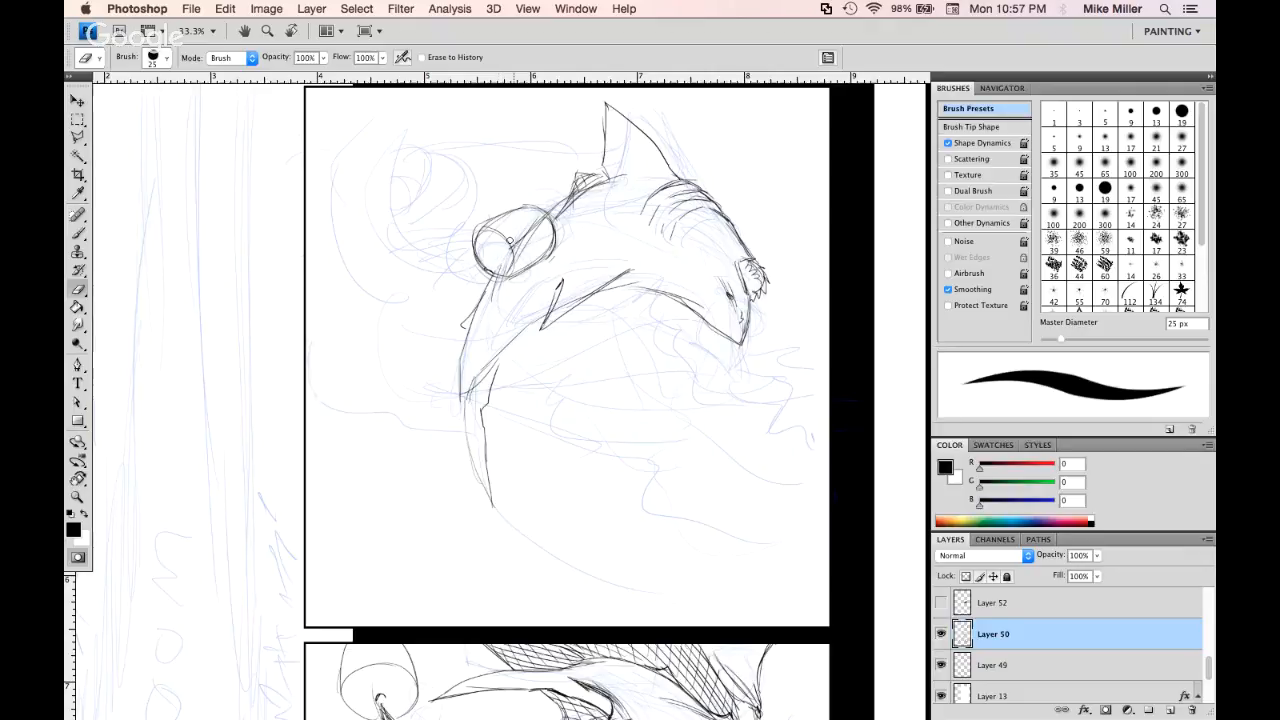
left_click_drag(523, 243, 542, 219)
key("b")
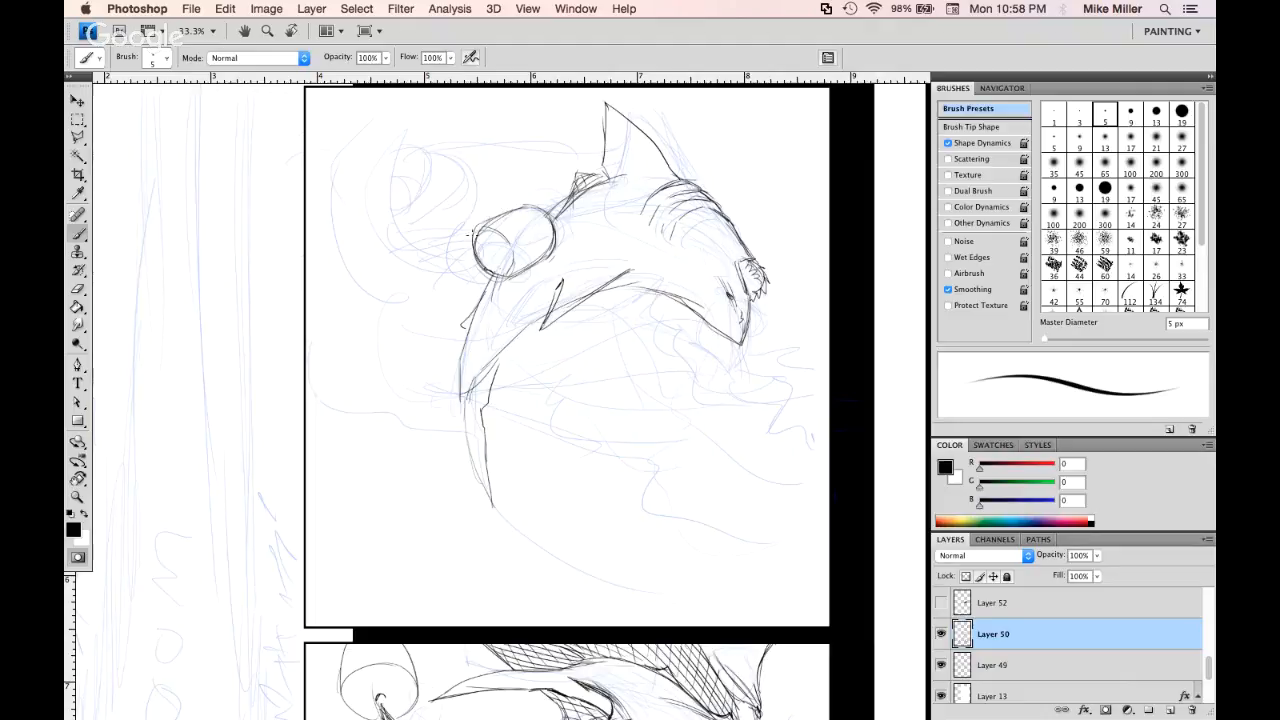
Draw a smaller float behind the shark, joined by a curved rope to the barrel on its back
left_click_drag(455, 260, 400, 190)
mouse_move(418, 234)
left_mouse_down()
mouse_move(407, 200)
mouse_move(377, 208)
mouse_move(415, 181)
mouse_move(396, 191)
mouse_move(392, 165)
mouse_move(413, 192)
mouse_move(424, 172)
mouse_move(392, 181)
mouse_move(412, 198)
mouse_move(397, 158)
mouse_move(436, 152)
mouse_move(425, 190)
mouse_move(439, 173)
mouse_move(429, 145)
mouse_move(440, 173)
mouse_move(413, 145)
mouse_move(435, 165)
mouse_move(426, 188)
mouse_move(391, 170)
mouse_move(418, 195)
mouse_move(394, 188)
mouse_move(426, 175)
left_mouse_up()
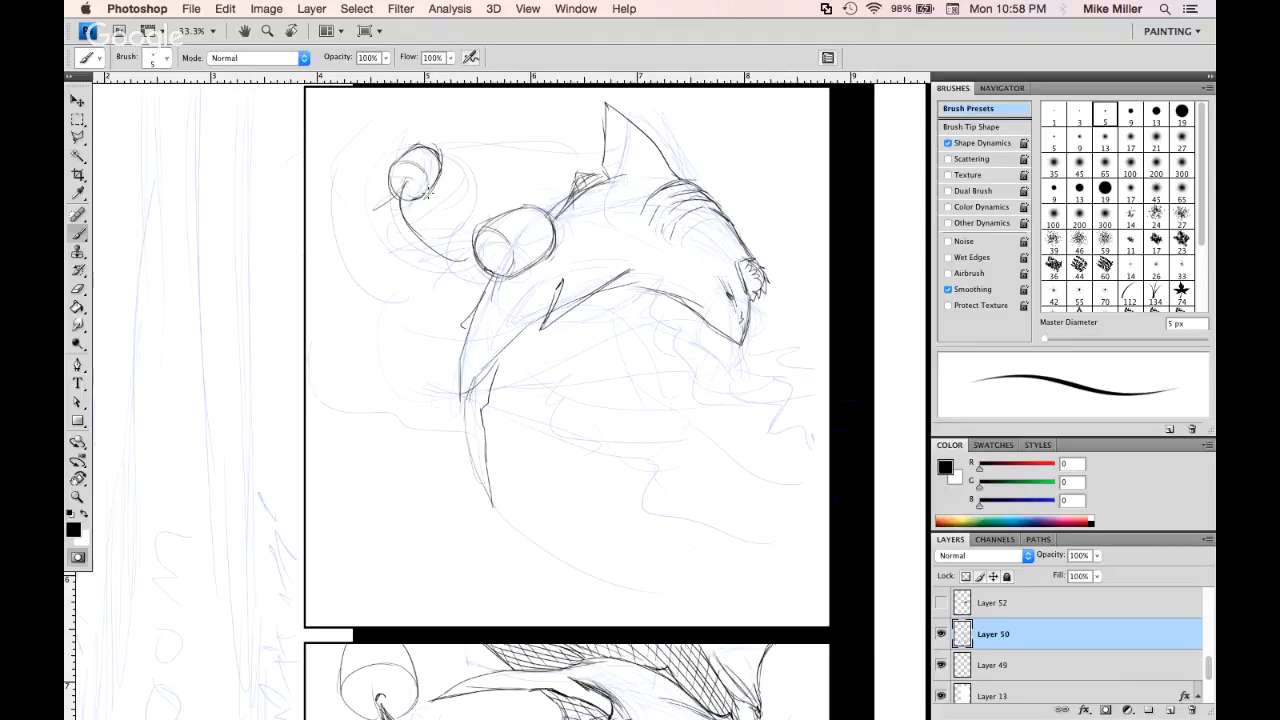
key("e")
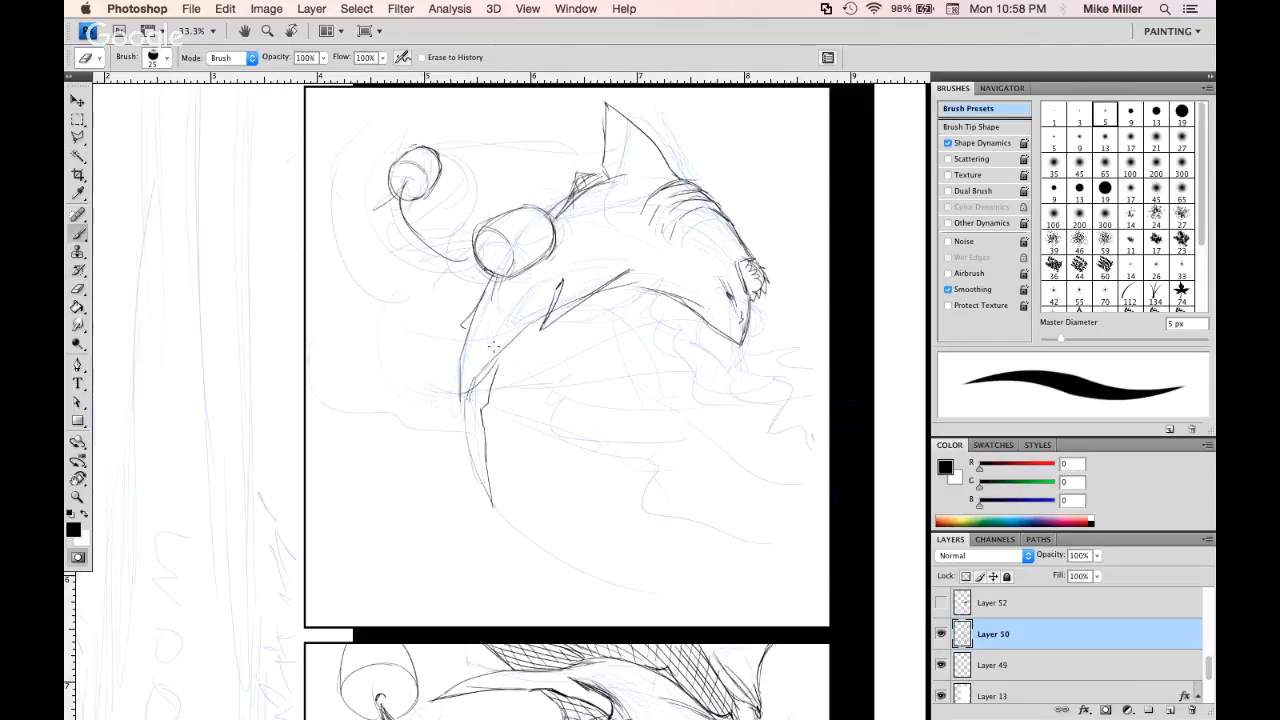
key("b")
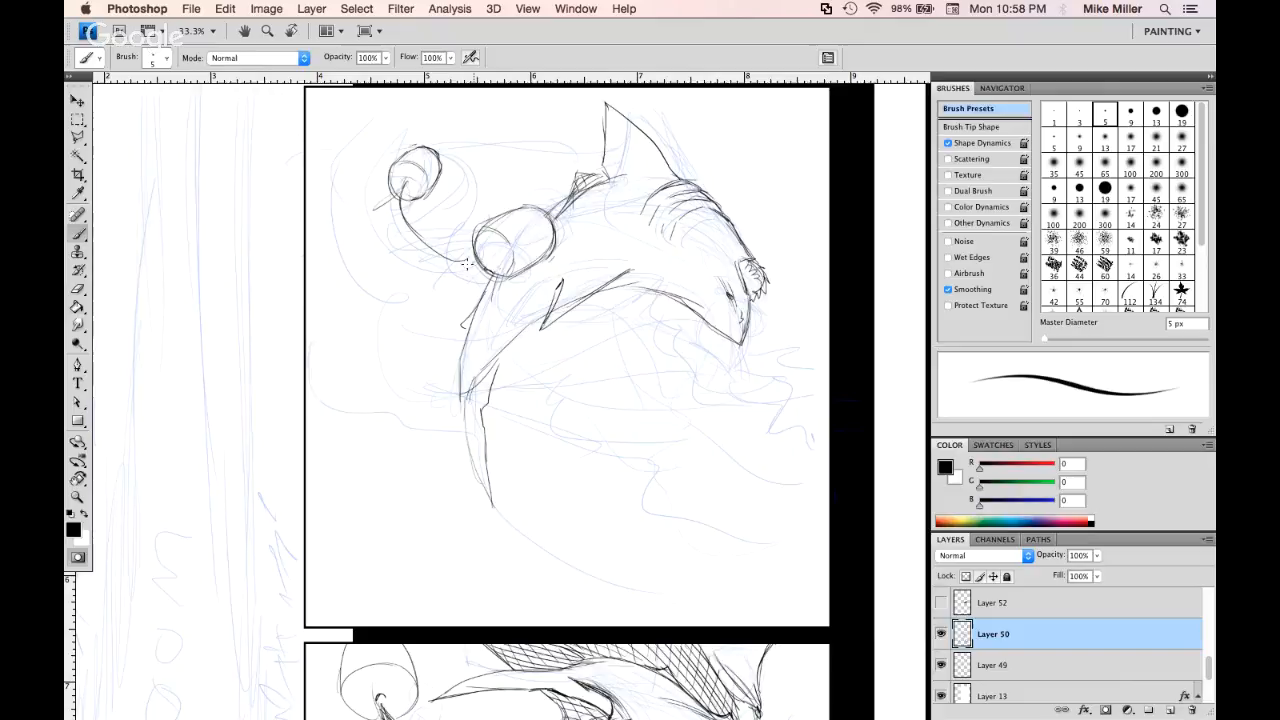
Hang crosshatched netting from the curved rope between the two floats behind the shark
mouse_move(403, 184)
left_mouse_down()
mouse_move(352, 242)
mouse_move(382, 300)
left_mouse_up()
left_click_drag(402, 210, 399, 312)
mouse_move(405, 198)
left_mouse_down()
mouse_move(414, 325)
mouse_move(430, 325)
left_mouse_up()
mouse_move(410, 200)
left_mouse_down()
mouse_move(448, 310)
mouse_move(465, 298)
left_mouse_up()
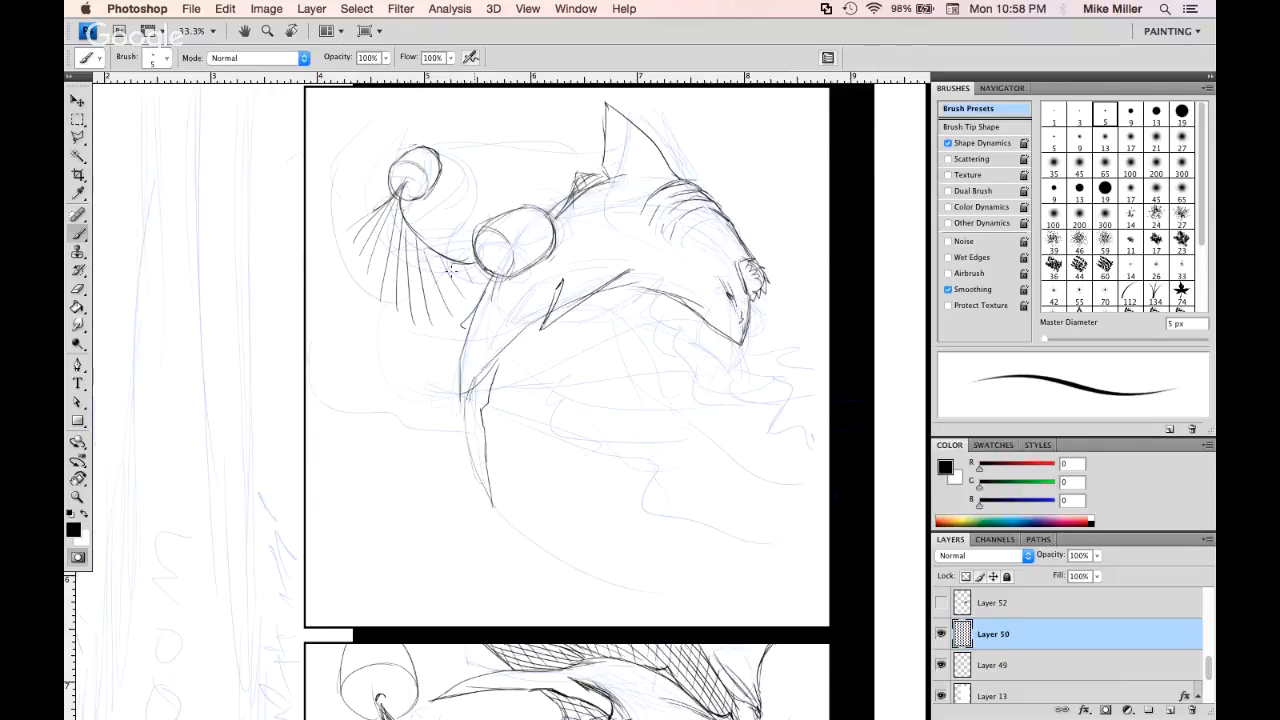
mouse_move(400, 197)
left_mouse_down()
mouse_move(361, 233)
mouse_move(361, 251)
mouse_move(376, 254)
left_mouse_up()
mouse_move(416, 239)
left_mouse_down()
mouse_move(367, 270)
mouse_move(390, 288)
left_mouse_up()
mouse_move(460, 260)
left_mouse_down()
mouse_move(404, 300)
mouse_move(442, 316)
left_mouse_up()
Redraw the shark's back line at the base of the dorsal fin and add contour strokes inside that fin
mouse_move(578, 178)
left_mouse_down()
mouse_move(562, 204)
mouse_move(598, 178)
mouse_move(662, 178)
left_mouse_up()
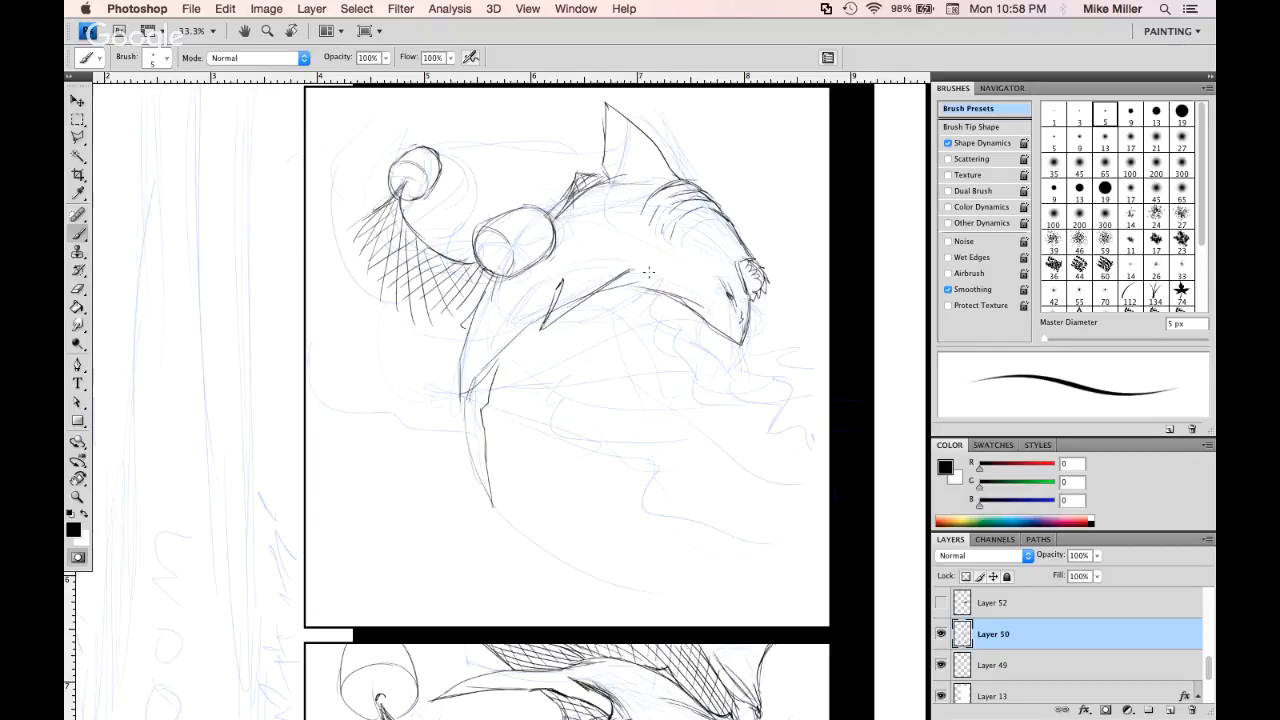
key("e")
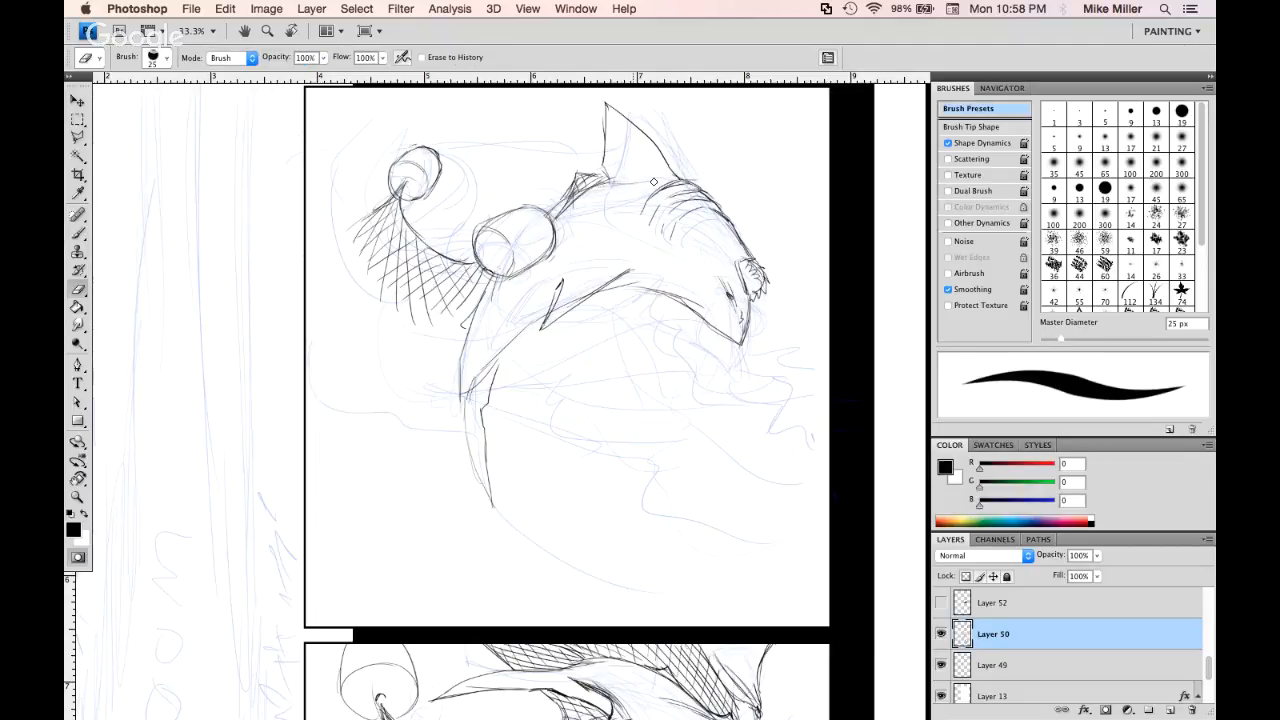
key("b")
left_click_drag(650, 150, 645, 178)
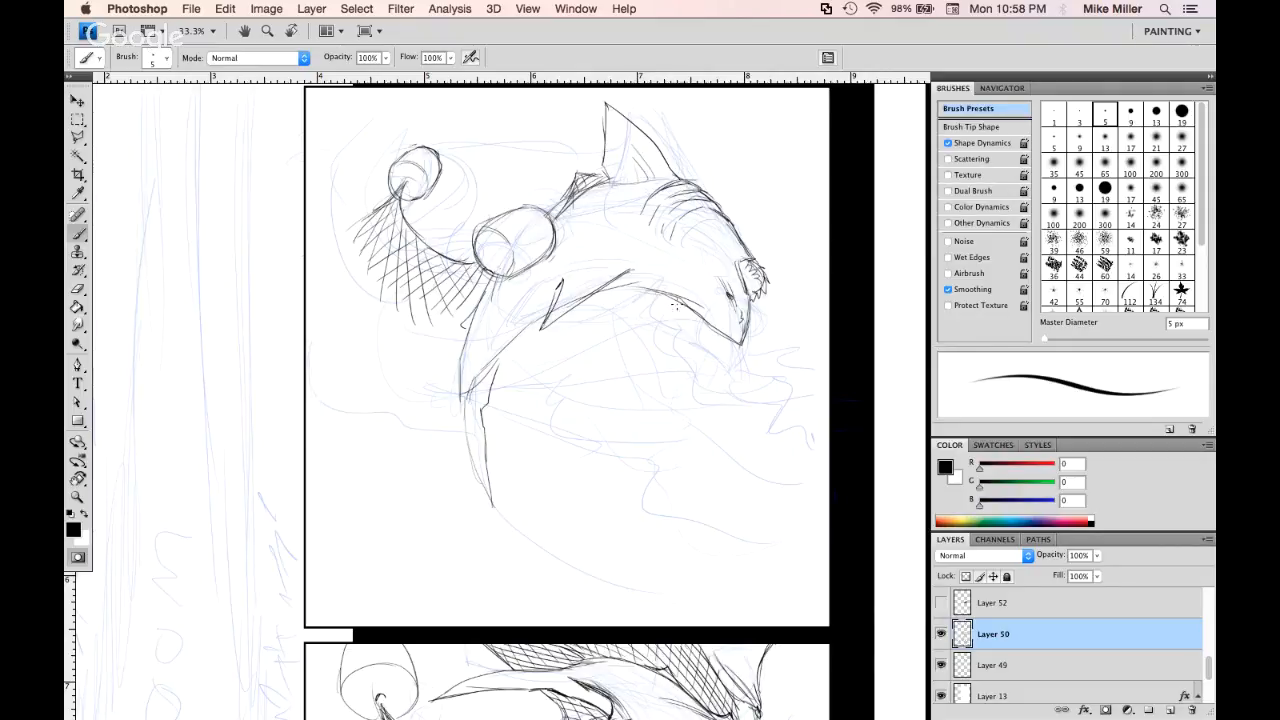
Draw the far pectoral fin below the shark's head and clean up the belly line near the rear fin
mouse_move(643, 293)
left_mouse_down()
mouse_move(662, 328)
mouse_move(680, 300)
left_mouse_up()
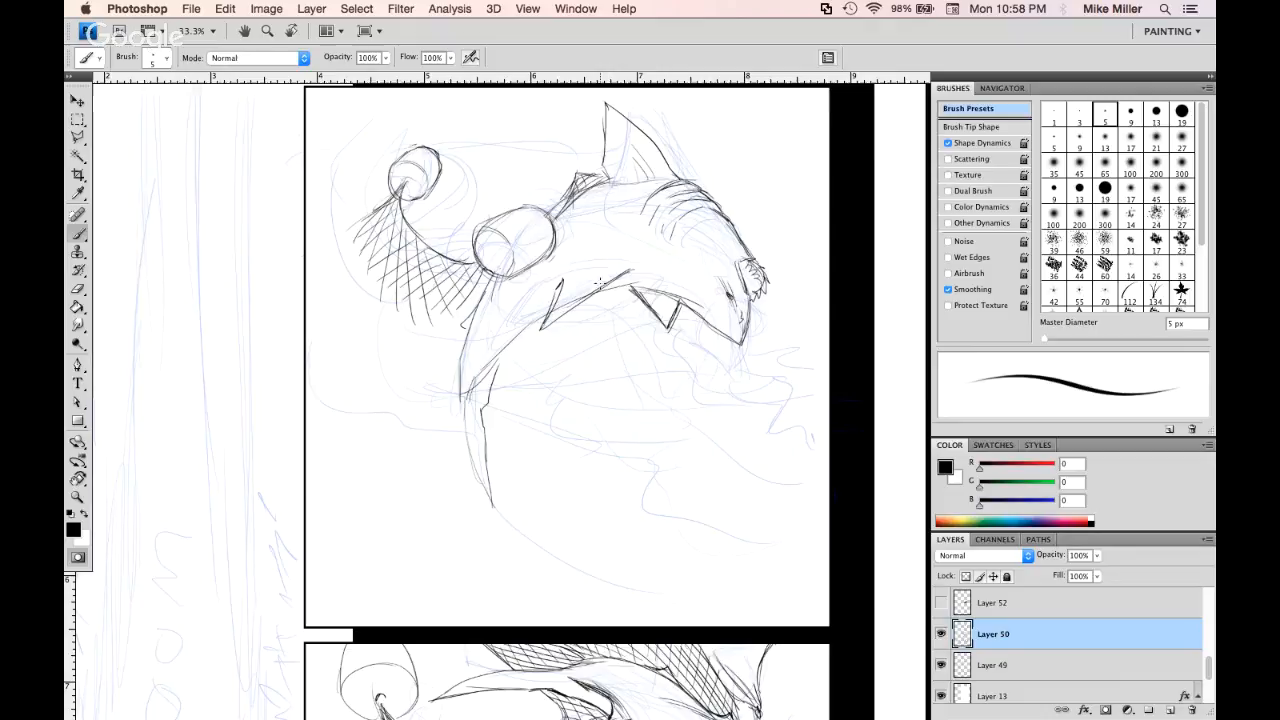
key("e")
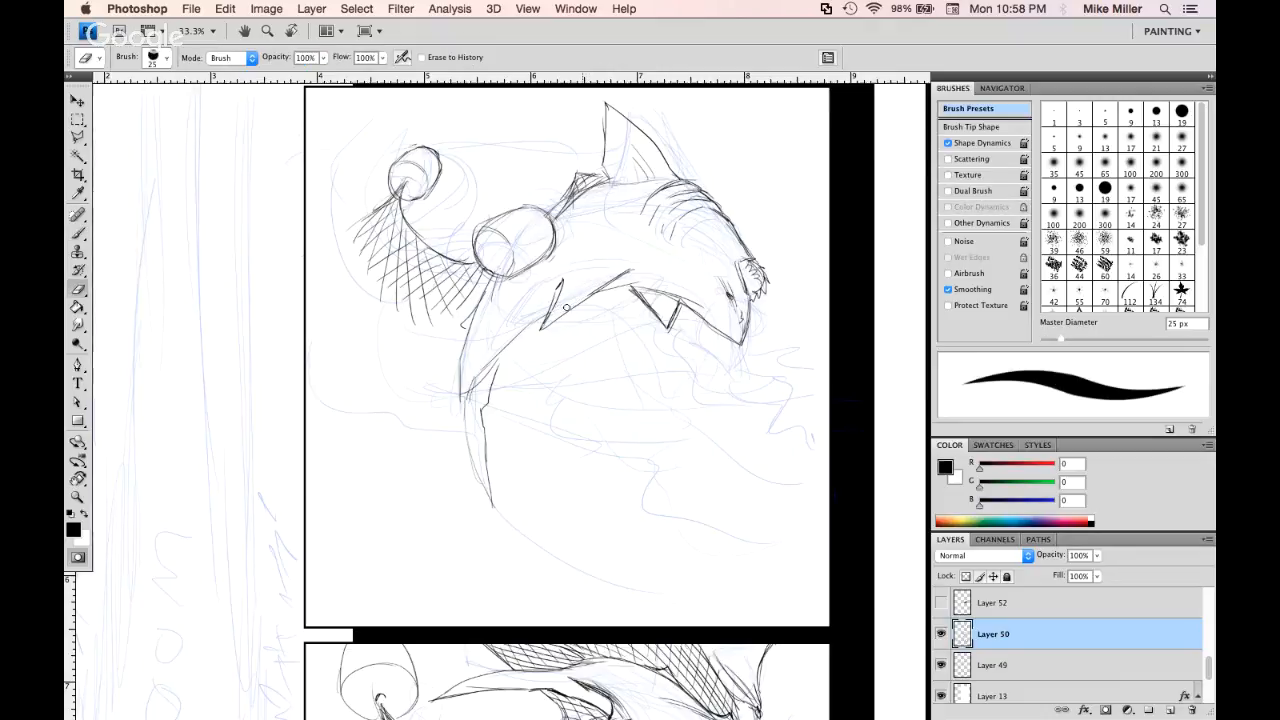
key("b")
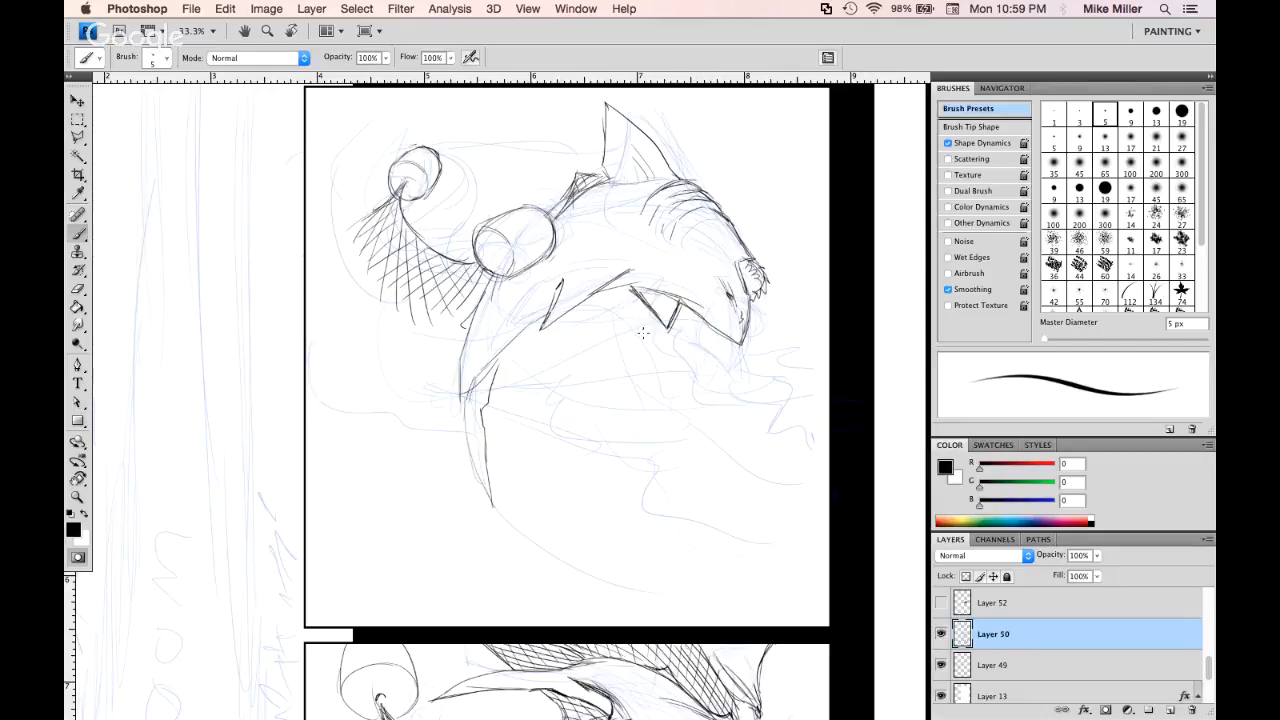
Crosshatch a section of netting hanging beneath the shark's belly behind the far pectoral fin
left_click_drag(633, 292, 613, 358)
left_click_drag(632, 306, 610, 408)
left_click_drag(590, 346, 568, 388)
left_click_drag(596, 298, 550, 362)
mouse_move(630, 286)
left_mouse_down()
mouse_move(556, 370)
mouse_move(548, 398)
mouse_move(564, 398)
left_mouse_up()
left_click_drag(626, 322, 582, 404)
left_click_drag(620, 330, 596, 414)
mouse_move(628, 284)
left_mouse_down()
mouse_move(622, 345)
mouse_move(597, 292)
mouse_move(596, 356)
left_mouse_up()
left_click_drag(610, 304, 574, 418)
mouse_move(614, 330)
left_mouse_down()
mouse_move(560, 424)
mouse_move(544, 422)
mouse_move(570, 420)
left_mouse_up()
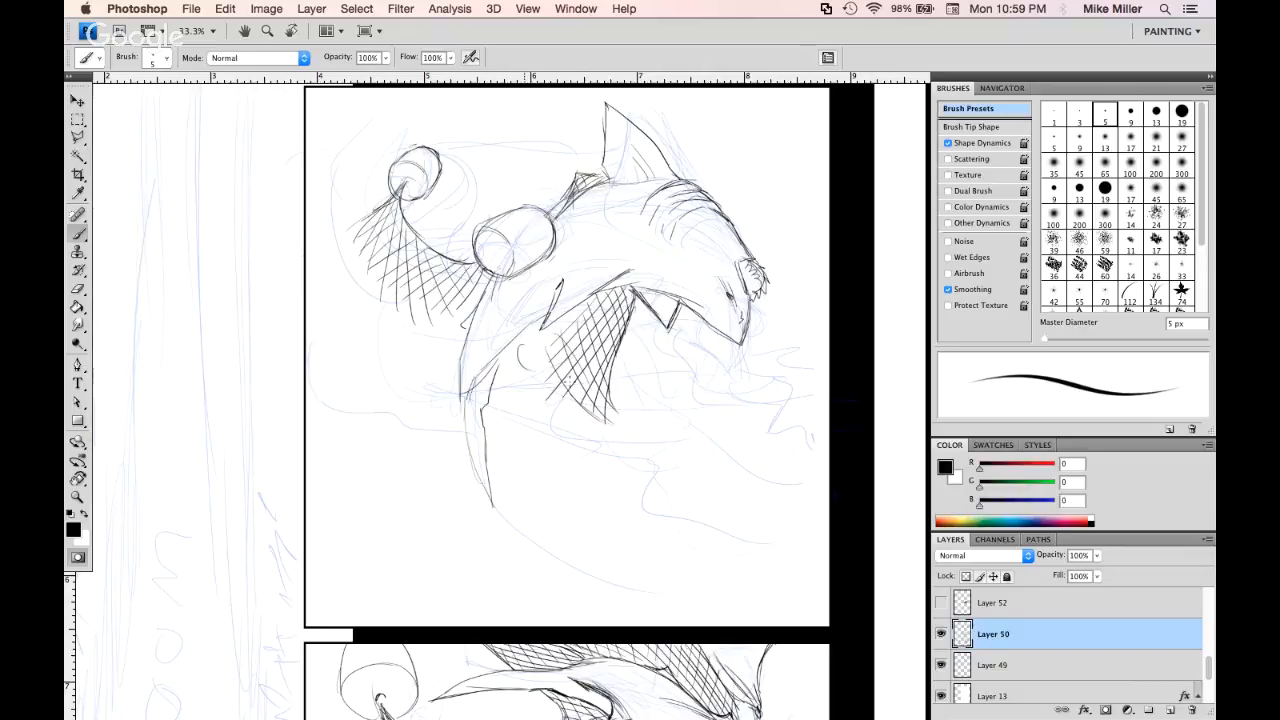
Draw a float with splashes beside the belly netting, and add scalloped edges to the hanging nets
left_click_drag(520, 346, 548, 378)
mouse_move(626, 392)
left_mouse_down()
mouse_move(635, 361)
mouse_move(668, 364)
mouse_move(641, 368)
mouse_move(671, 380)
mouse_move(635, 364)
mouse_move(620, 388)
mouse_move(628, 405)
mouse_move(615, 390)
mouse_move(623, 417)
mouse_move(667, 385)
mouse_move(675, 407)
mouse_move(705, 411)
mouse_move(673, 405)
mouse_move(694, 382)
left_mouse_up()
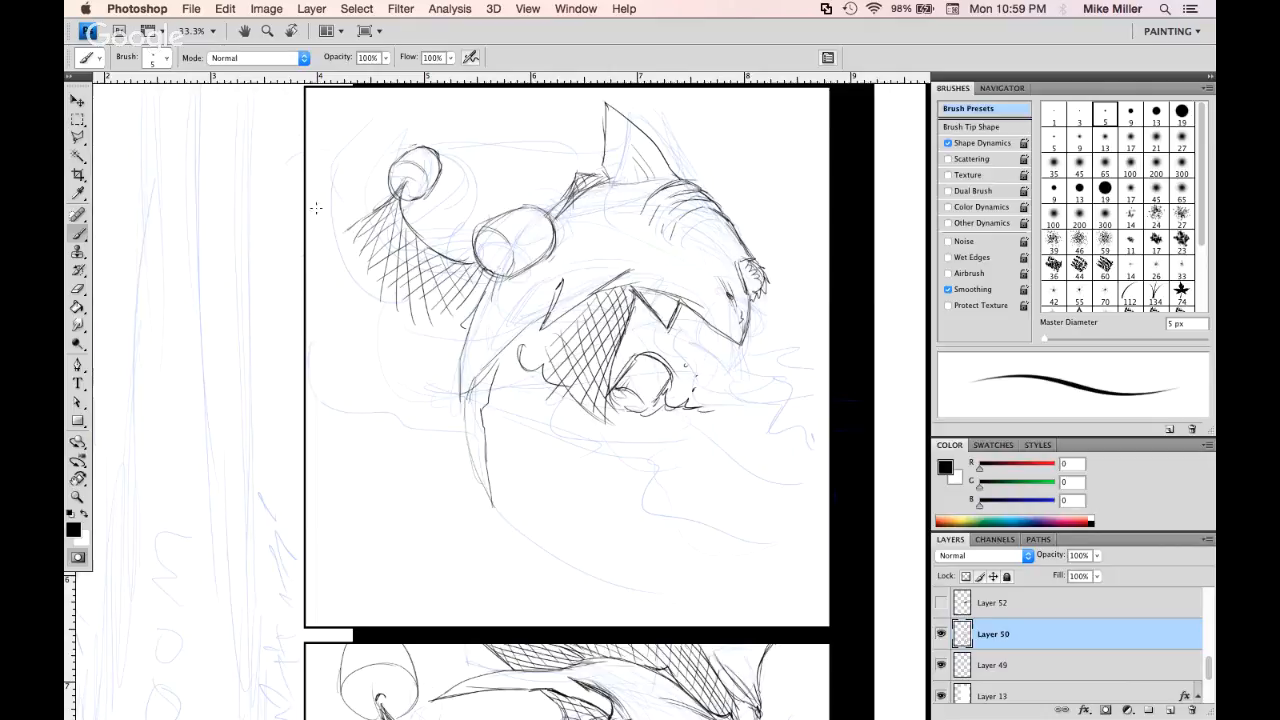
mouse_move(348, 218)
left_mouse_down()
mouse_move(372, 278)
mouse_move(420, 300)
mouse_move(430, 365)
left_mouse_up()
left_click_drag(442, 314, 446, 356)
Outline the main wave crests across the water below and beside the shark
mouse_move(310, 375)
left_mouse_down()
mouse_move(438, 432)
mouse_move(603, 445)
left_mouse_up()
left_click_drag(637, 485, 800, 583)
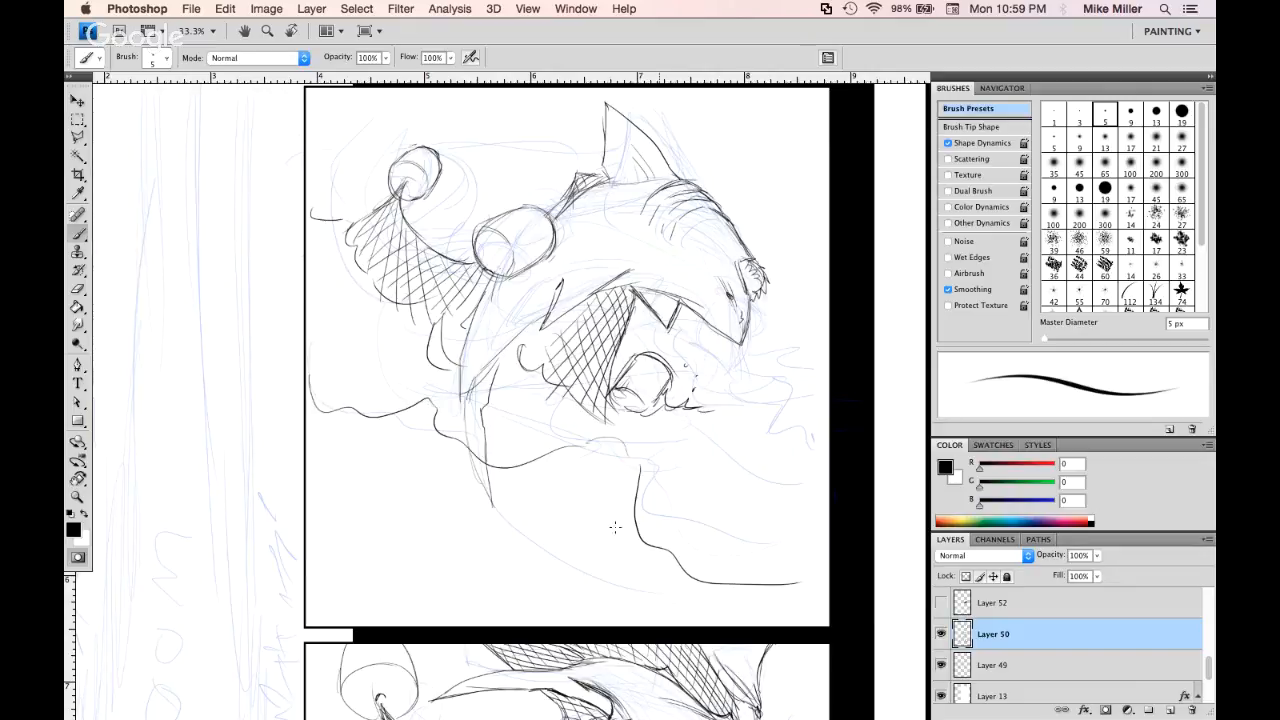
mouse_move(312, 537)
left_mouse_down()
mouse_move(490, 556)
mouse_move(522, 545)
left_mouse_up()
mouse_move(522, 565)
left_mouse_down()
mouse_move(532, 610)
mouse_move(690, 620)
left_mouse_up()
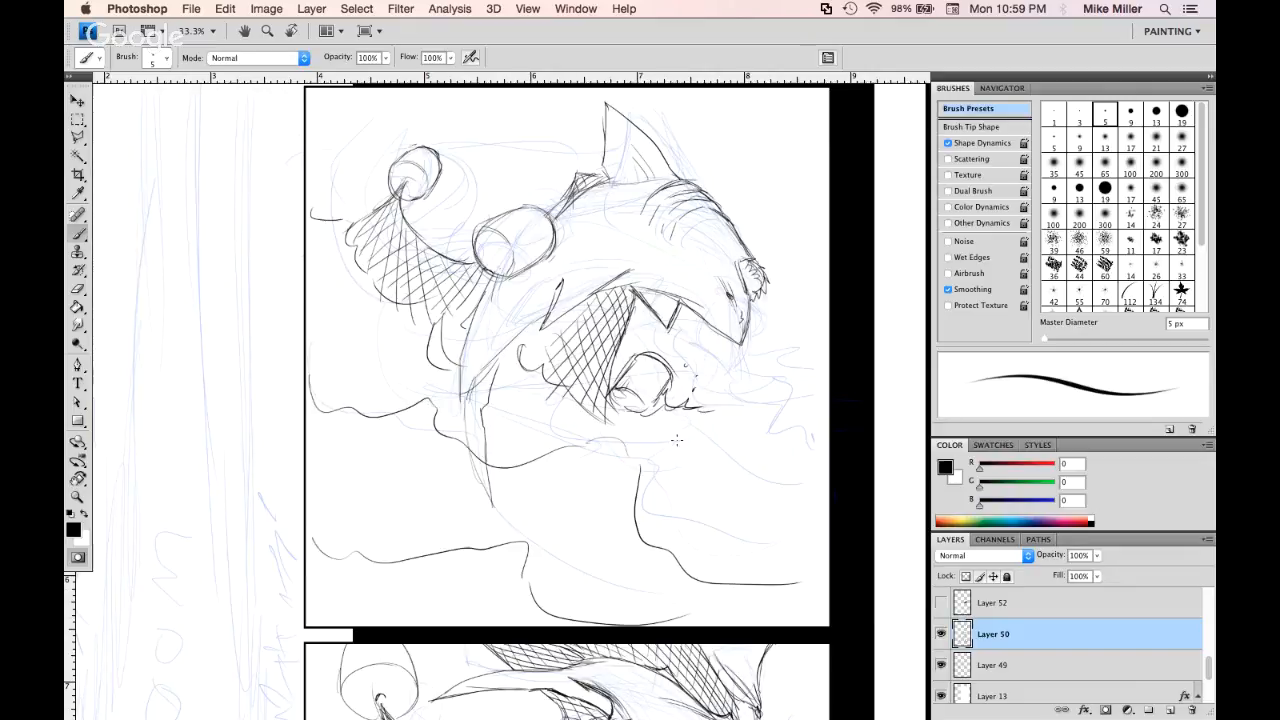
mouse_move(650, 462)
left_mouse_down()
mouse_move(762, 470)
mouse_move(830, 446)
left_mouse_up()
left_click_drag(702, 410, 820, 376)
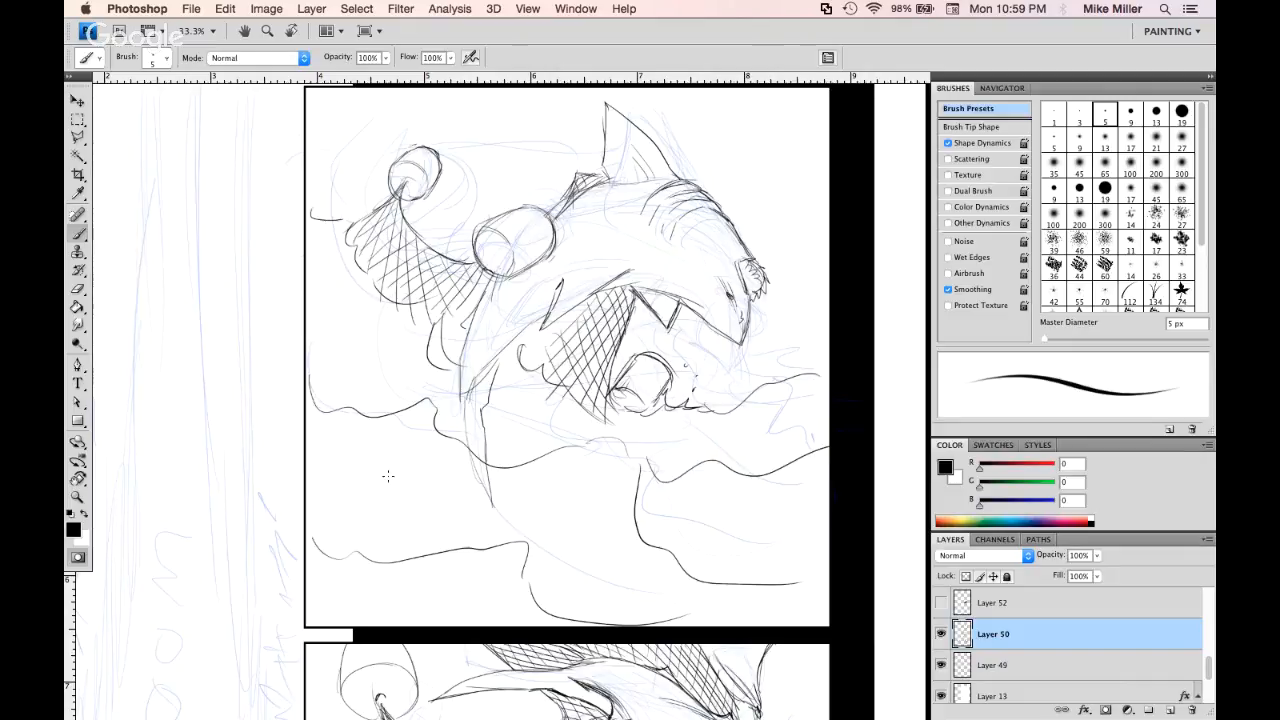
Add foam curls and spray drops around the wave crests, and draw the curved water line beyond the shark's snout
mouse_move(430, 394)
left_mouse_down()
mouse_move(466, 362)
mouse_move(440, 430)
mouse_move(536, 458)
mouse_move(614, 430)
mouse_move(660, 442)
mouse_move(648, 482)
left_mouse_up()
mouse_move(518, 532)
left_mouse_down()
mouse_move(540, 536)
mouse_move(532, 578)
mouse_move(545, 596)
left_mouse_up()
left_click_drag(556, 528, 566, 516)
mouse_move(706, 384)
left_mouse_down()
mouse_move(716, 396)
mouse_move(806, 368)
mouse_move(774, 326)
mouse_move(829, 310)
left_mouse_up()
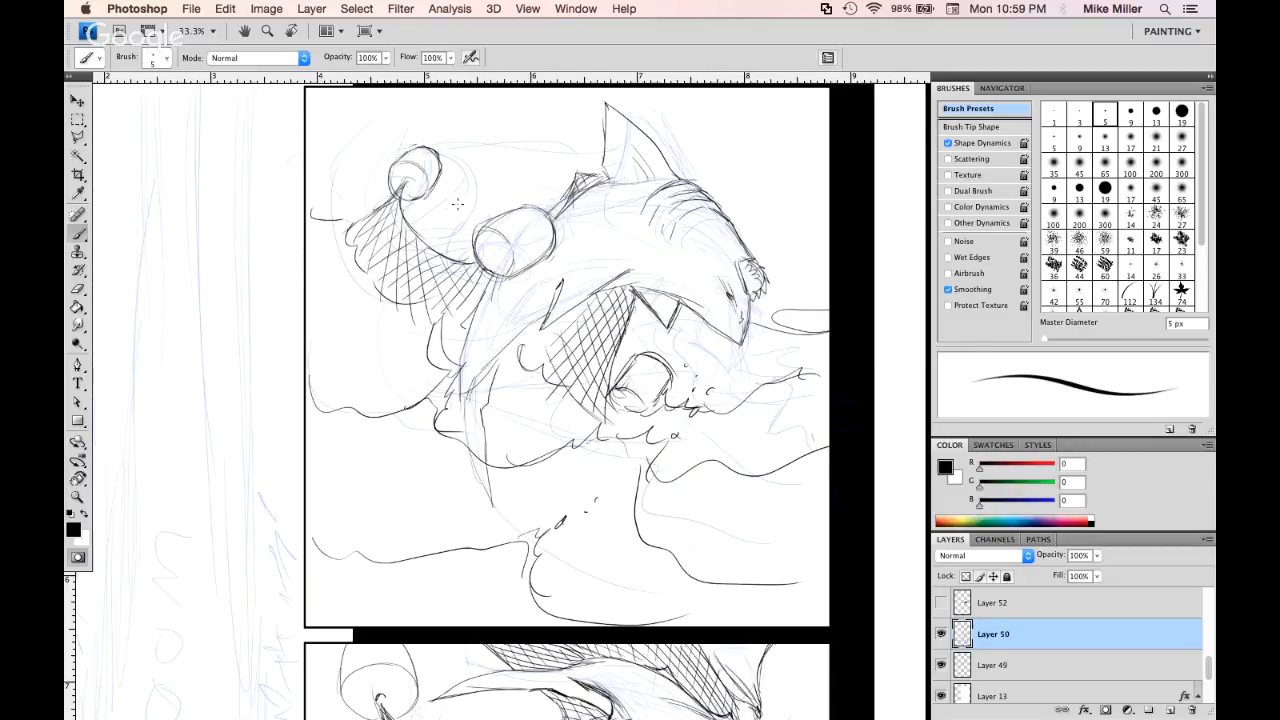
Fill the waves throughout the panel with squiggly foam and ripple lines
left_click_drag(769, 229, 812, 222)
mouse_move(322, 405)
left_mouse_down()
mouse_move(392, 358)
mouse_move(406, 400)
mouse_move(505, 450)
mouse_move(578, 412)
mouse_move(680, 494)
mouse_move(640, 528)
left_mouse_up()
mouse_move(300, 510)
left_mouse_down()
mouse_move(368, 555)
mouse_move(470, 526)
mouse_move(505, 538)
left_mouse_up()
mouse_move(308, 604)
left_mouse_down()
mouse_move(488, 582)
mouse_move(505, 625)
left_mouse_up()
mouse_move(334, 438)
left_mouse_down()
mouse_move(404, 492)
mouse_move(512, 524)
mouse_move(612, 505)
left_mouse_up()
left_click_drag(632, 598, 662, 628)
mouse_move(700, 512)
left_mouse_down()
mouse_move(758, 567)
mouse_move(798, 572)
left_mouse_up()
mouse_move(682, 462)
left_mouse_down()
mouse_move(756, 448)
mouse_move(817, 481)
left_mouse_up()
mouse_move(741, 389)
left_mouse_down()
mouse_move(812, 372)
mouse_move(826, 396)
left_mouse_up()
left_click_drag(320, 288, 350, 336)
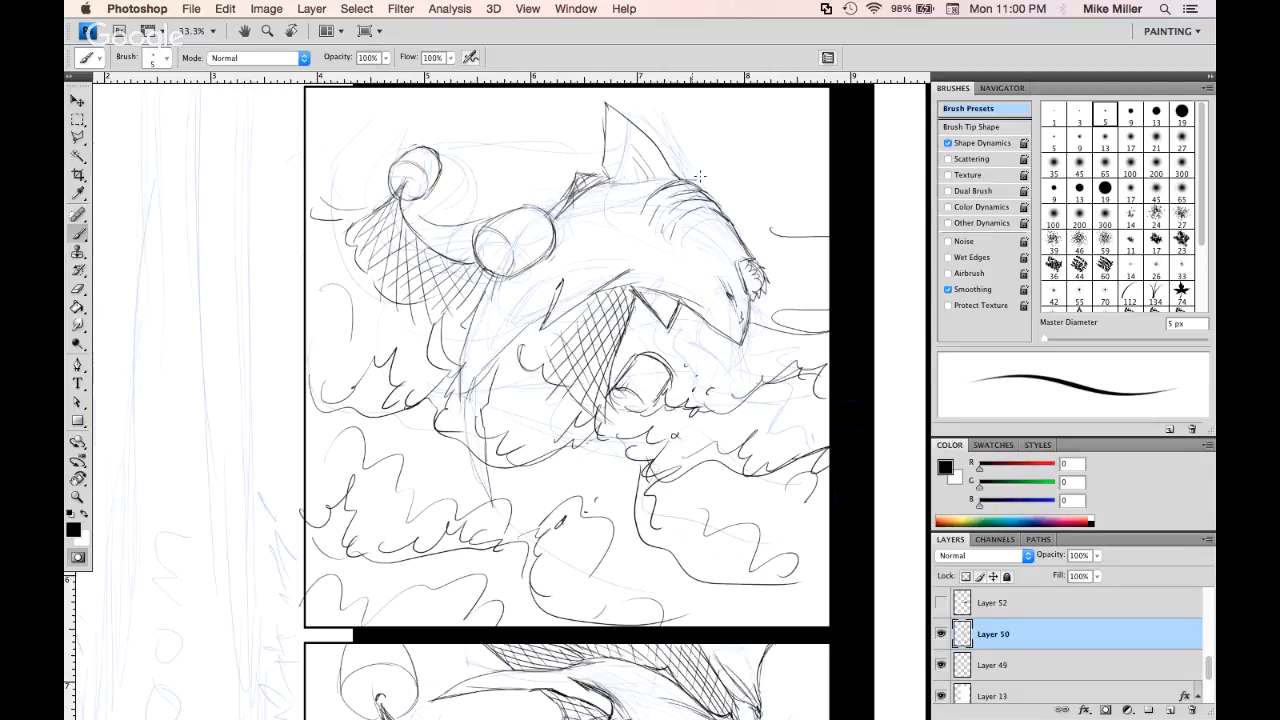
Sketch jagged splash marks behind the shark's back and head, and letter the note "KIKU" with an arrow pointing down
left_click_drag(452, 199, 567, 127)
mouse_move(716, 180)
left_mouse_down()
mouse_move(762, 150)
mouse_move(732, 222)
left_mouse_up()
left_click_drag(760, 96, 719, 182)
mouse_move(677, 92)
left_mouse_down()
mouse_move(667, 112)
mouse_move(682, 114)
left_mouse_up()
left_click_drag(699, 96, 708, 126)
left_click_drag(716, 106, 724, 112)
left_click_drag(734, 96, 746, 115)
mouse_move(756, 188)
left_mouse_down()
mouse_move(840, 194)
mouse_move(779, 158)
left_mouse_up()
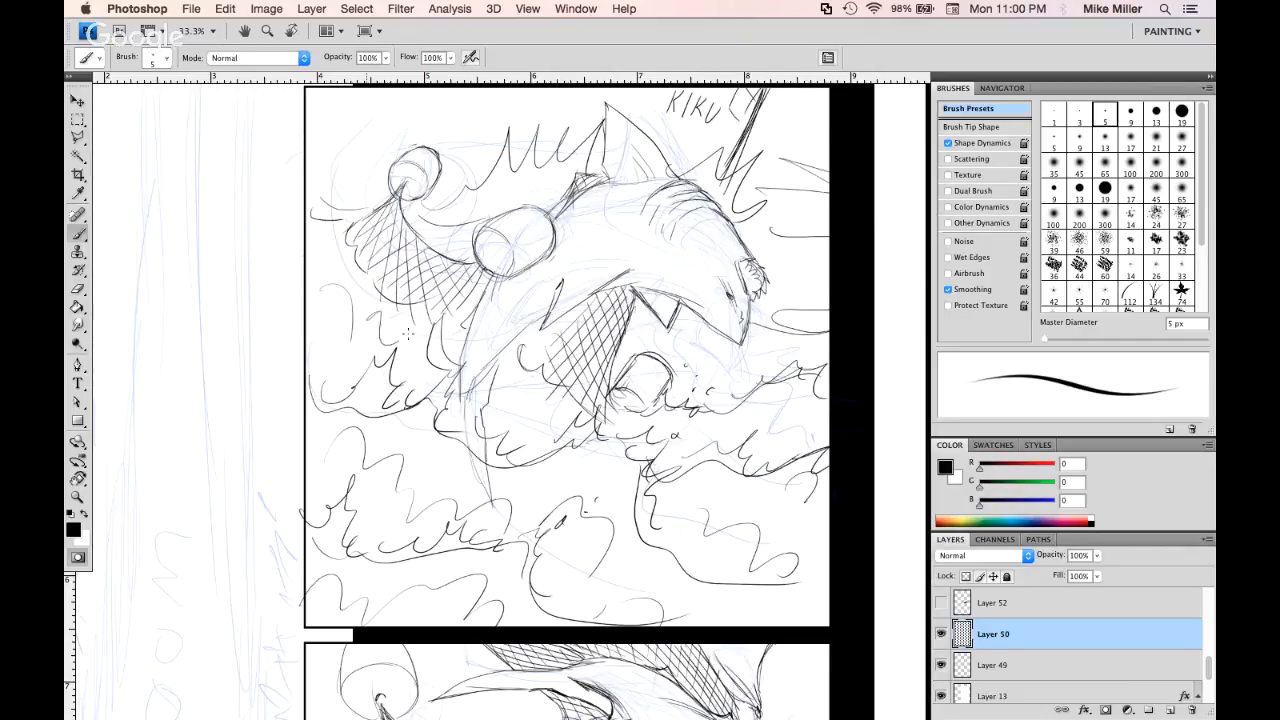
Draw round floats in the waves along the panel's left edge, plus a partial float and long arc across its upper edge
mouse_move(303, 320)
left_mouse_down()
mouse_move(311, 375)
mouse_move(314, 316)
mouse_move(300, 365)
mouse_move(327, 323)
mouse_move(349, 335)
mouse_move(355, 373)
mouse_move(329, 390)
mouse_move(351, 360)
mouse_move(312, 390)
left_mouse_up()
mouse_move(392, 468)
left_mouse_down()
mouse_move(347, 504)
mouse_move(408, 521)
mouse_move(377, 469)
mouse_move(350, 511)
mouse_move(417, 500)
mouse_move(363, 480)
mouse_move(401, 469)
mouse_move(420, 540)
left_mouse_up()
left_click_drag(420, 486, 418, 541)
left_click_drag(356, 510, 388, 540)
mouse_move(388, 491)
left_mouse_down()
mouse_move(396, 523)
mouse_move(416, 508)
left_mouse_up()
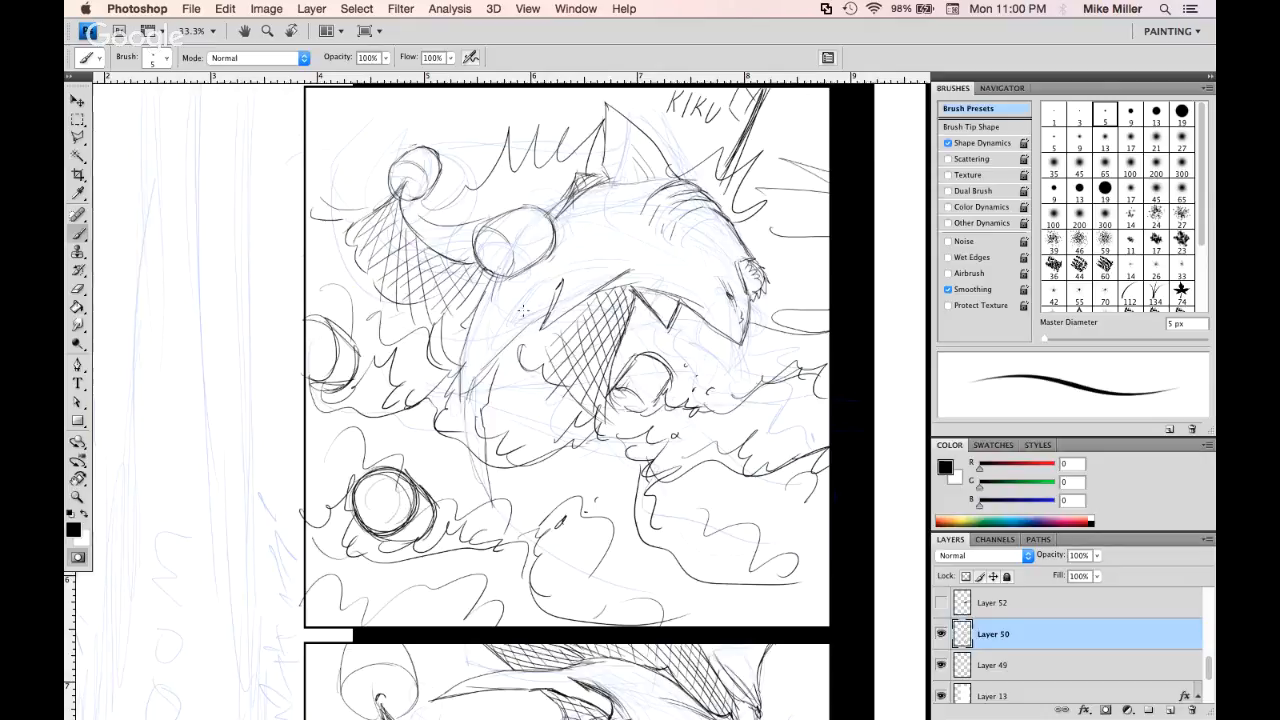
mouse_move(320, 136)
left_mouse_down()
mouse_move(490, 88)
mouse_move(463, 111)
mouse_move(311, 136)
mouse_move(640, 95)
left_mouse_up()
mouse_move(312, 113)
left_mouse_down()
mouse_move(358, 90)
mouse_move(345, 100)
left_mouse_up()
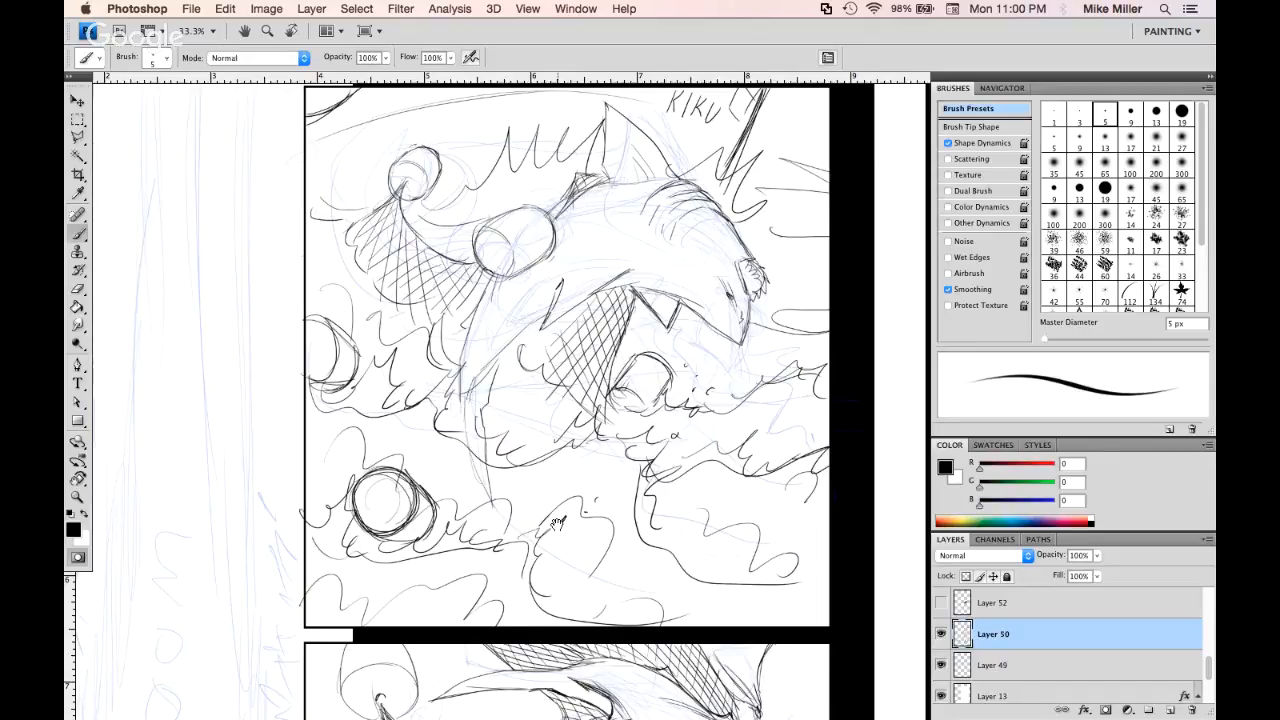
Examine the whole of page 15 with the completed upper shark panel, and check the livestream chat
left_click_drag(557, 524, 825, 295)
key("z")
left_click(776, 488, "alt")
left_click(776, 488, "alt")
left_click(776, 488, "alt")
left_click_drag(792, 484, 648, 403)
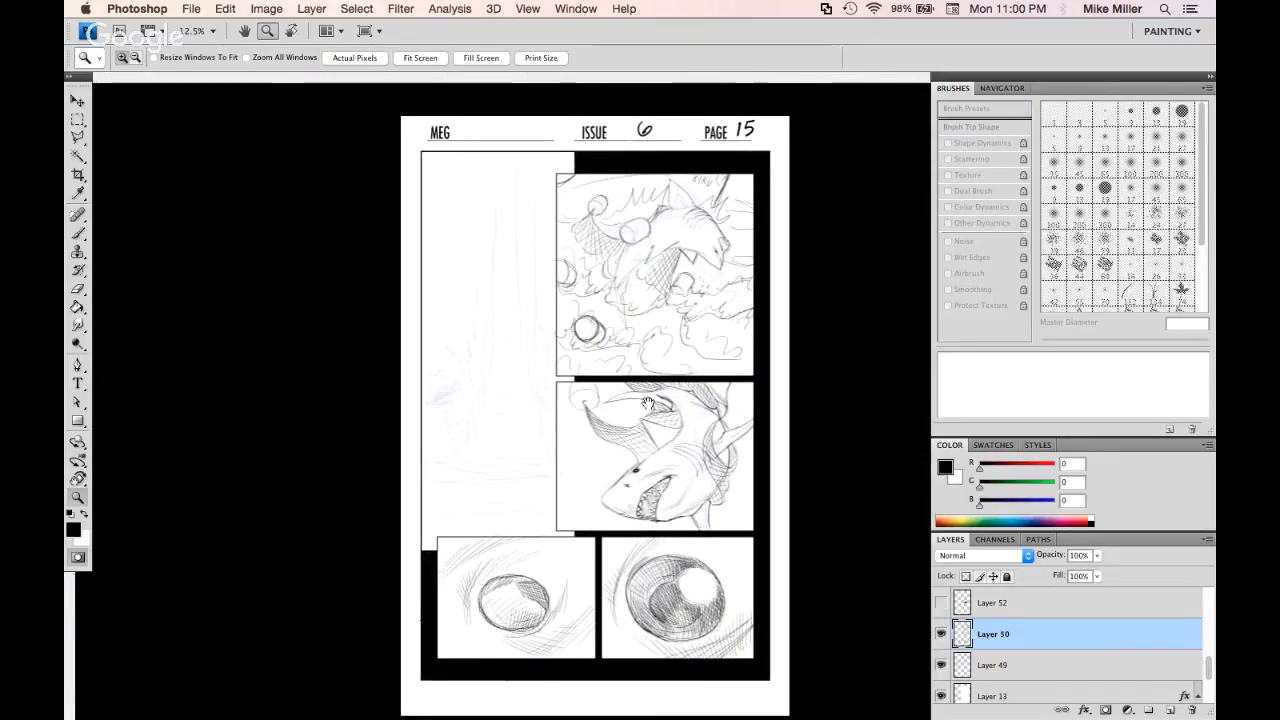
key("super+r")
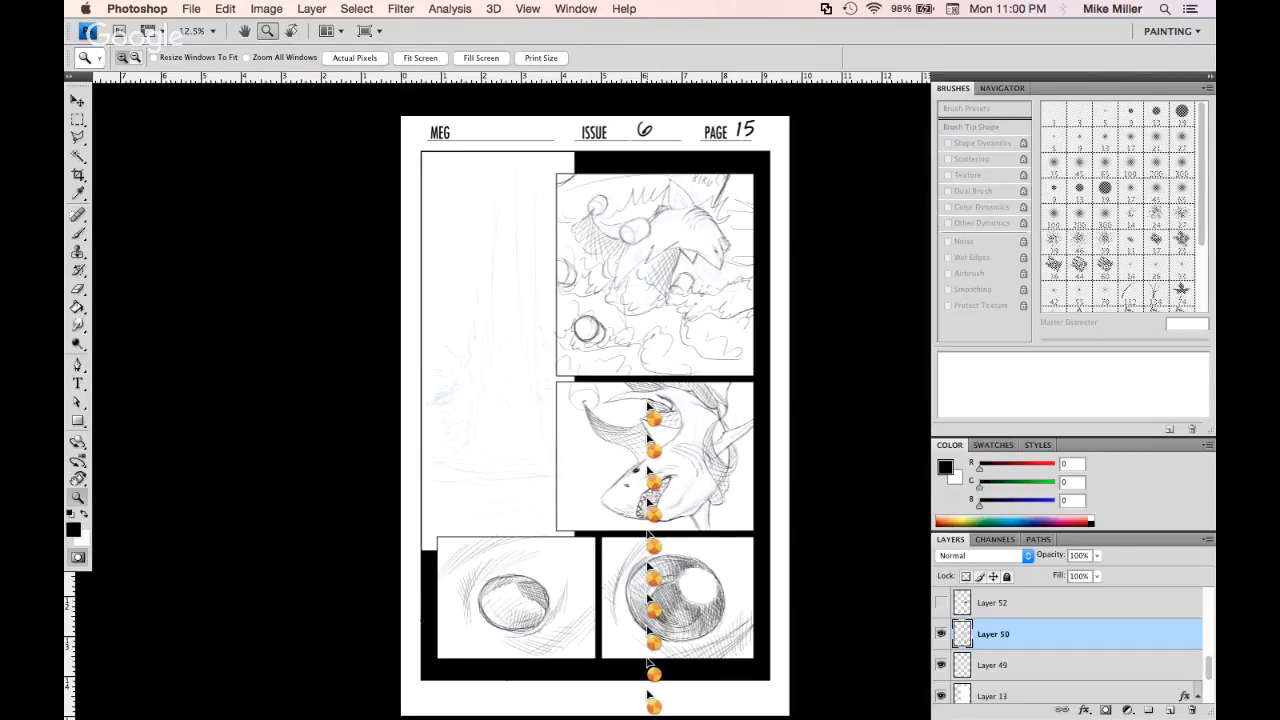
key("super+Tab")
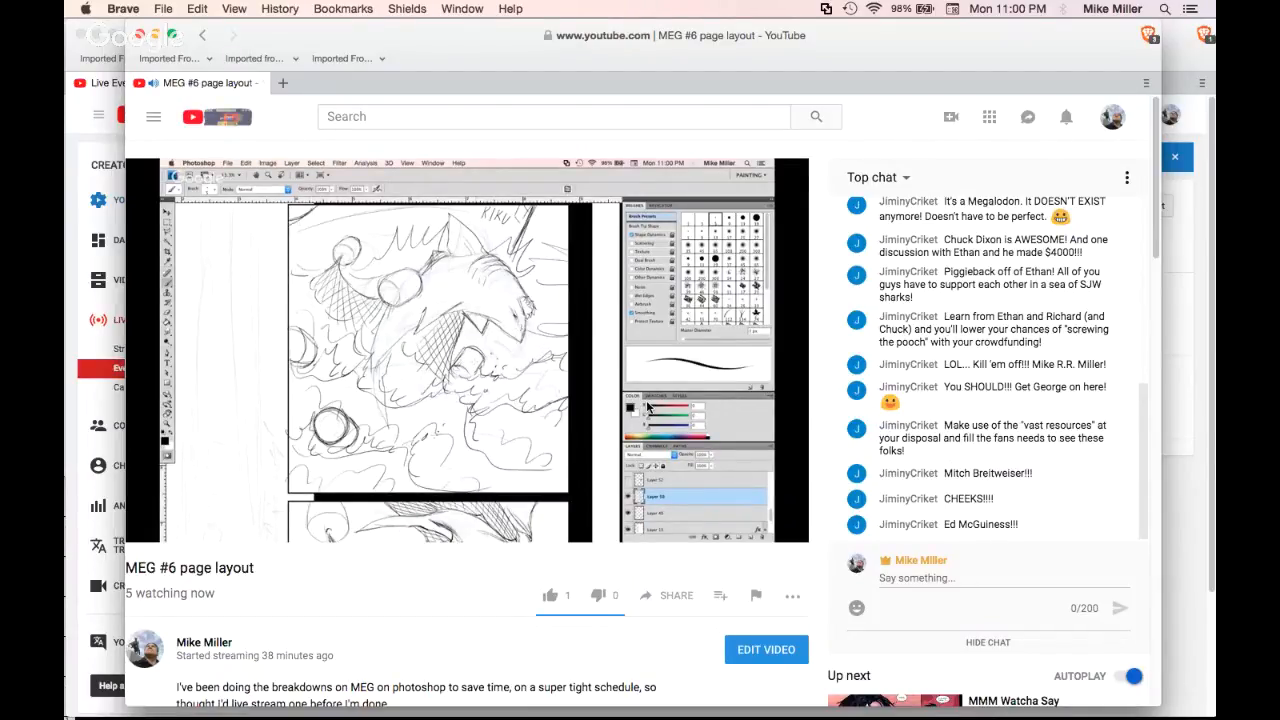
key("super+Tab")
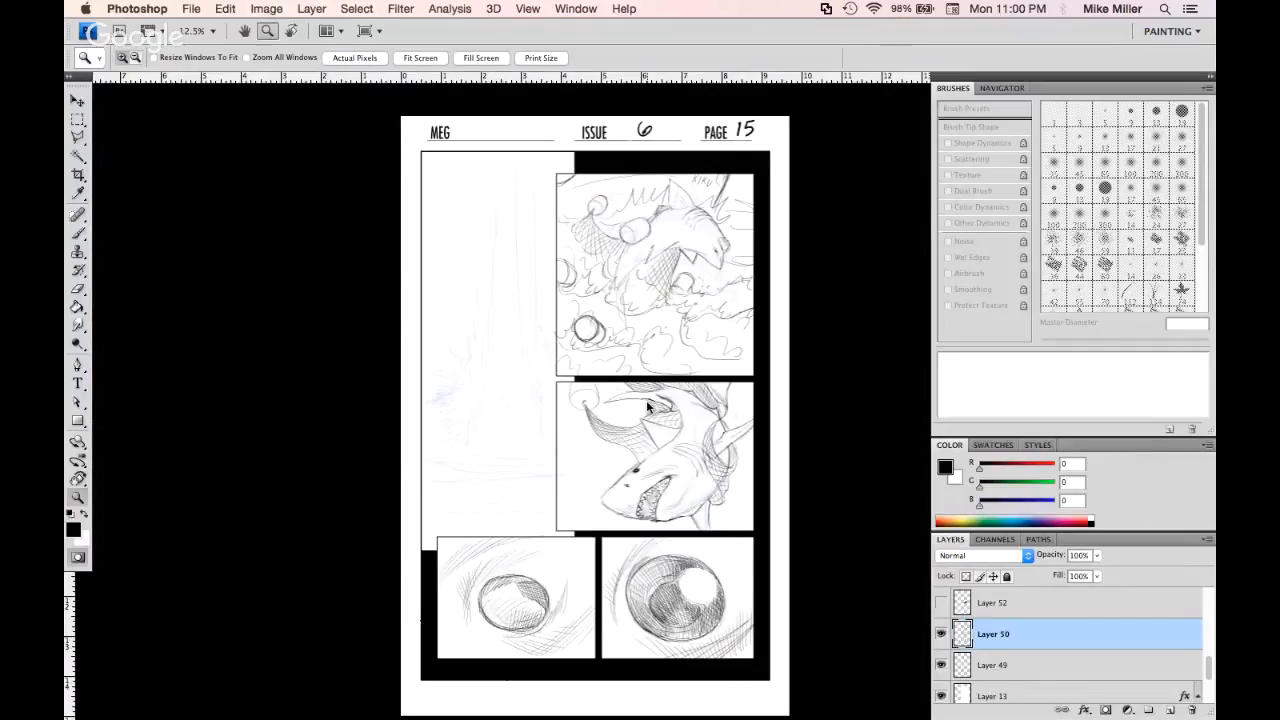
Sketch long vertical pencil strokes for both sides of the column in the tall left panel, following the faint rough
key("super+equal")
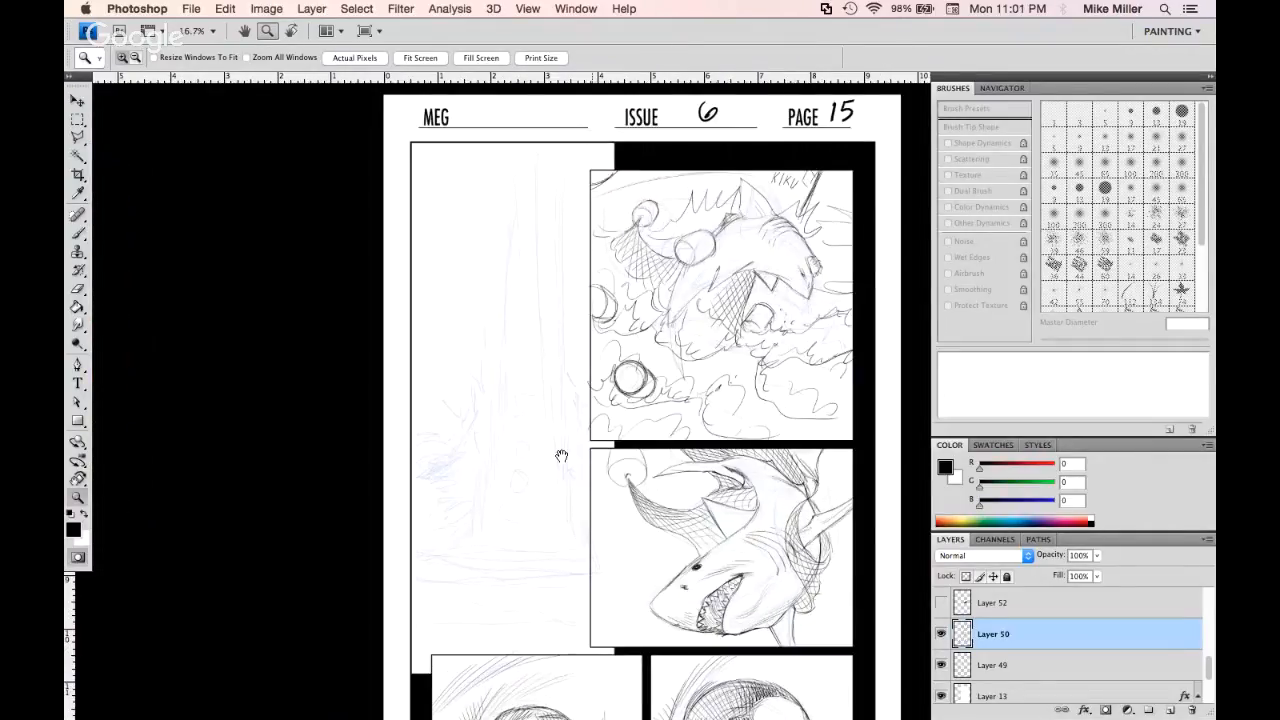
left_click(551, 449)
key("b")
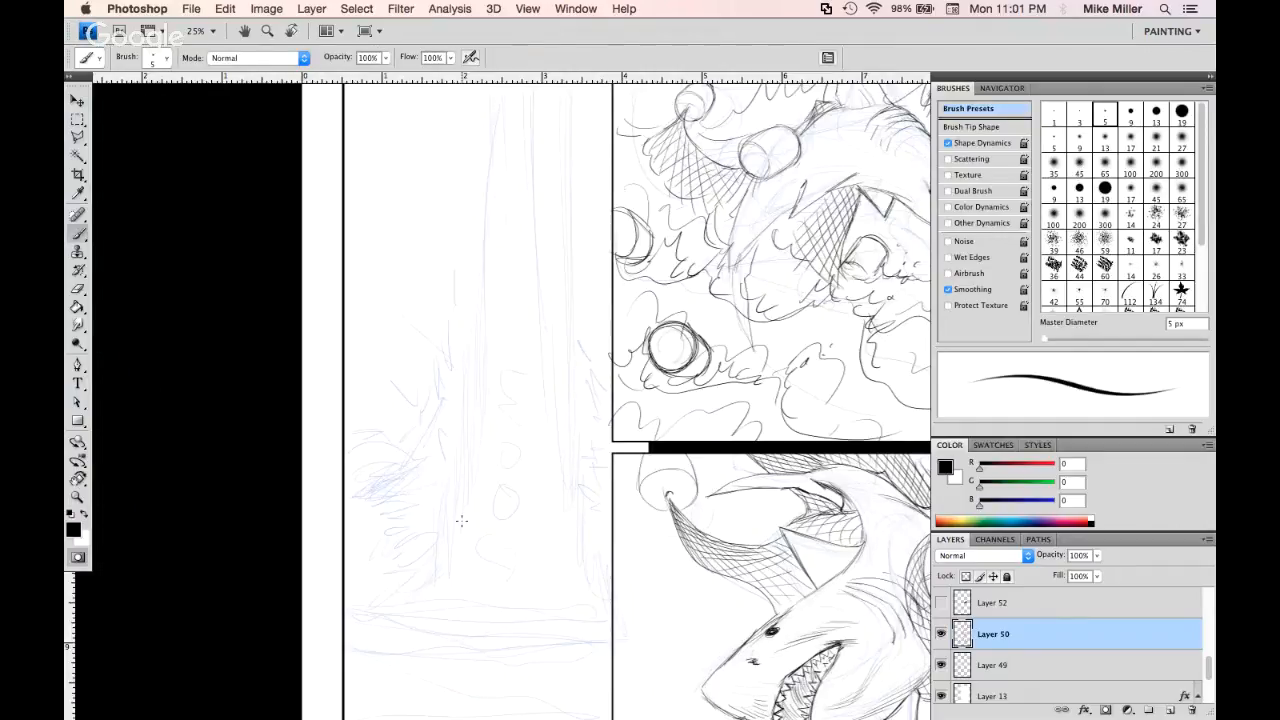
left_click_drag(444, 548, 452, 440)
left_click_drag(458, 514, 461, 376)
left_click_drag(469, 490, 470, 275)
left_click_drag(472, 427, 481, 246)
left_click_drag(479, 166, 485, 314)
left_click_drag(487, 258, 489, 140)
left_click_drag(551, 286, 550, 178)
left_click_drag(553, 240, 551, 130)
mouse_move(558, 348)
left_mouse_down()
mouse_move(562, 162)
mouse_move(567, 256)
left_mouse_up()
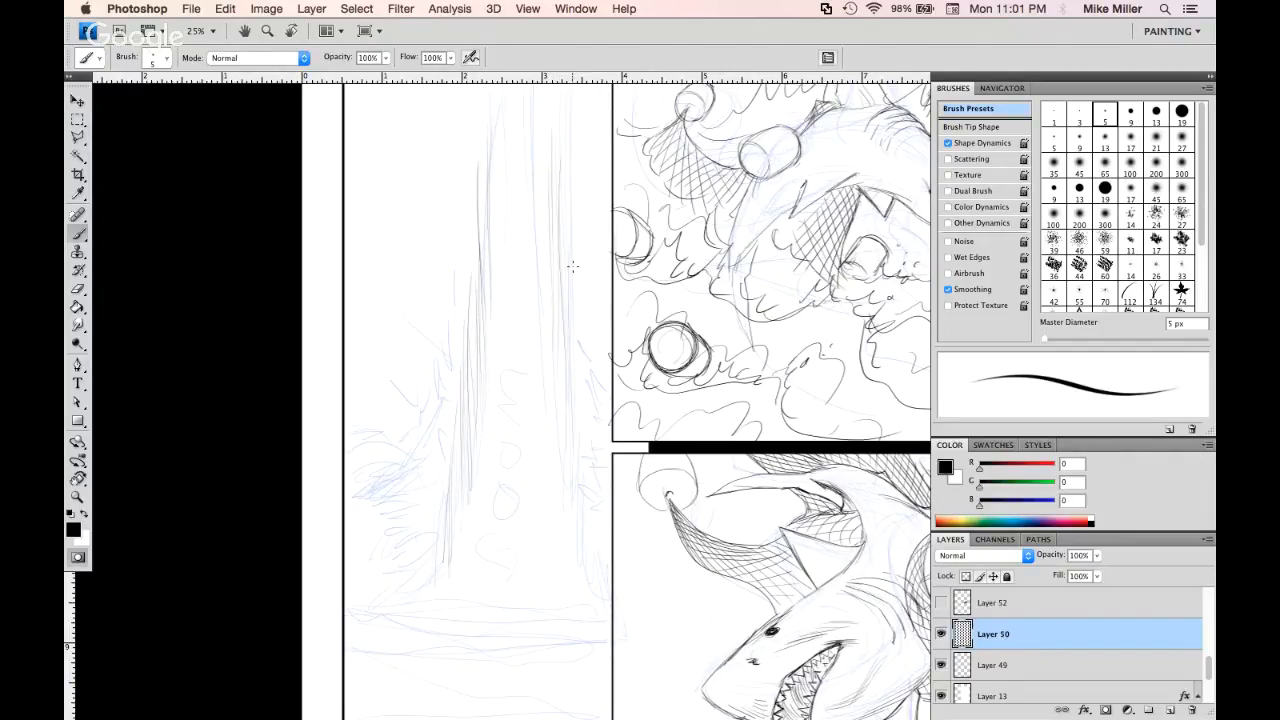
Extend the column's strokes down both sides toward the water, adding center lines and flaring the outer strokes at the base
left_click_drag(574, 300, 588, 528)
mouse_move(590, 580)
left_mouse_down()
mouse_move(591, 414)
mouse_move(607, 564)
left_mouse_up()
left_click_drag(460, 434, 452, 564)
mouse_move(433, 498)
left_mouse_down()
mouse_move(430, 586)
mouse_move(466, 606)
left_mouse_up()
mouse_move(477, 550)
left_mouse_down()
mouse_move(469, 583)
mouse_move(486, 490)
left_mouse_up()
mouse_move(492, 494)
left_mouse_down()
mouse_move(494, 556)
mouse_move(516, 548)
mouse_move(514, 374)
left_mouse_up()
left_click_drag(548, 418, 556, 544)
left_click_drag(566, 488, 576, 586)
left_click_drag(584, 540, 606, 604)
mouse_move(456, 540)
left_mouse_down()
mouse_move(443, 577)
mouse_move(398, 606)
left_mouse_up()
mouse_move(429, 541)
left_mouse_down()
mouse_move(418, 586)
mouse_move(398, 590)
left_mouse_up()
left_click_drag(430, 520, 428, 558)
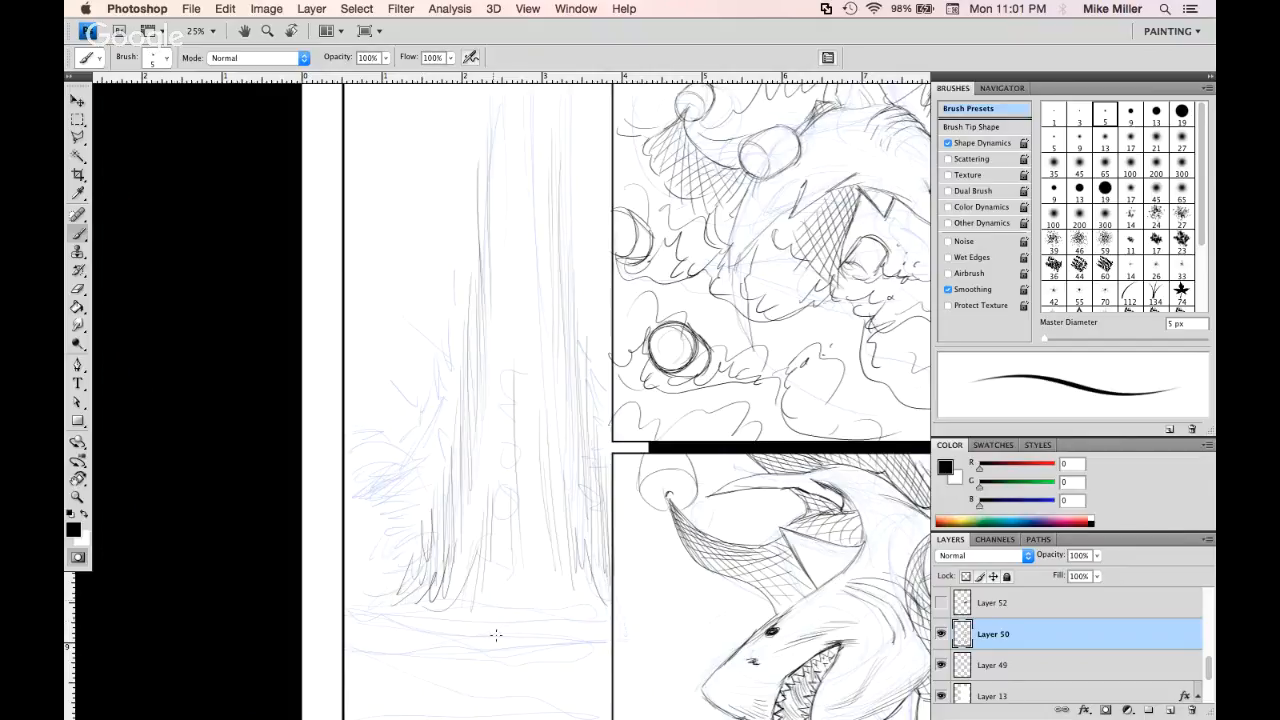
Finish the column's base with short curved flicks and jagged splash marks along the waterline
left_click_drag(424, 619, 399, 625)
left_click_drag(502, 588, 473, 623)
left_click_drag(514, 594, 496, 615)
left_click_drag(526, 526, 510, 605)
mouse_move(522, 508)
left_mouse_down()
mouse_move(539, 565)
mouse_move(558, 610)
left_mouse_up()
left_click_drag(574, 590, 600, 620)
left_click_drag(456, 612, 392, 630)
left_click_drag(398, 620, 360, 630)
Draw wavy horizontal ripple lines across the water below the column
left_click_drag(619, 488, 606, 336)
left_click_drag(564, 490, 392, 510)
left_click_drag(568, 522, 438, 512)
mouse_move(336, 545)
left_mouse_down()
mouse_move(596, 582)
mouse_move(340, 555)
left_mouse_up()
left_click_drag(582, 608, 356, 562)
mouse_move(585, 510)
left_mouse_down()
mouse_move(504, 494)
mouse_move(614, 490)
left_mouse_up()
Draw the small curved, boat-like form and the upright marks above it at the tall panel's left edge
mouse_move(416, 392)
left_mouse_down()
mouse_move(382, 408)
mouse_move(340, 380)
mouse_move(395, 377)
left_mouse_up()
mouse_move(394, 366)
left_mouse_down()
mouse_move(334, 373)
mouse_move(396, 326)
mouse_move(334, 341)
left_mouse_up()
mouse_move(380, 296)
left_mouse_down()
mouse_move(344, 294)
mouse_move(340, 308)
mouse_move(364, 307)
left_mouse_up()
mouse_move(344, 214)
left_mouse_down()
mouse_move(334, 274)
mouse_move(350, 262)
mouse_move(362, 280)
left_mouse_up()
left_click_drag(342, 234, 346, 252)
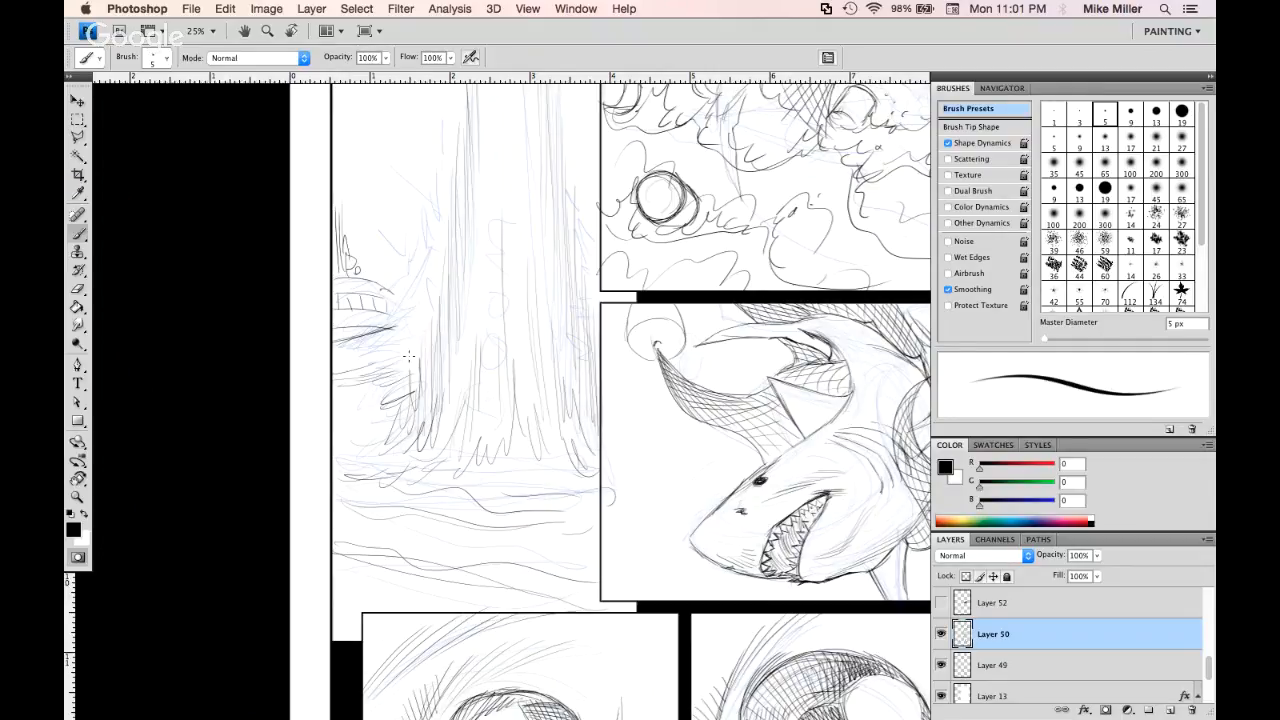
Sketch short spiky splash marks along both sides of the column's lower half
mouse_move(412, 340)
left_mouse_down()
mouse_move(380, 352)
mouse_move(380, 338)
left_mouse_up()
mouse_move(416, 292)
left_mouse_down()
mouse_move(398, 312)
mouse_move(420, 260)
mouse_move(390, 266)
mouse_move(404, 256)
left_mouse_up()
mouse_move(446, 224)
left_mouse_down()
mouse_move(418, 182)
mouse_move(422, 152)
mouse_move(412, 170)
left_mouse_up()
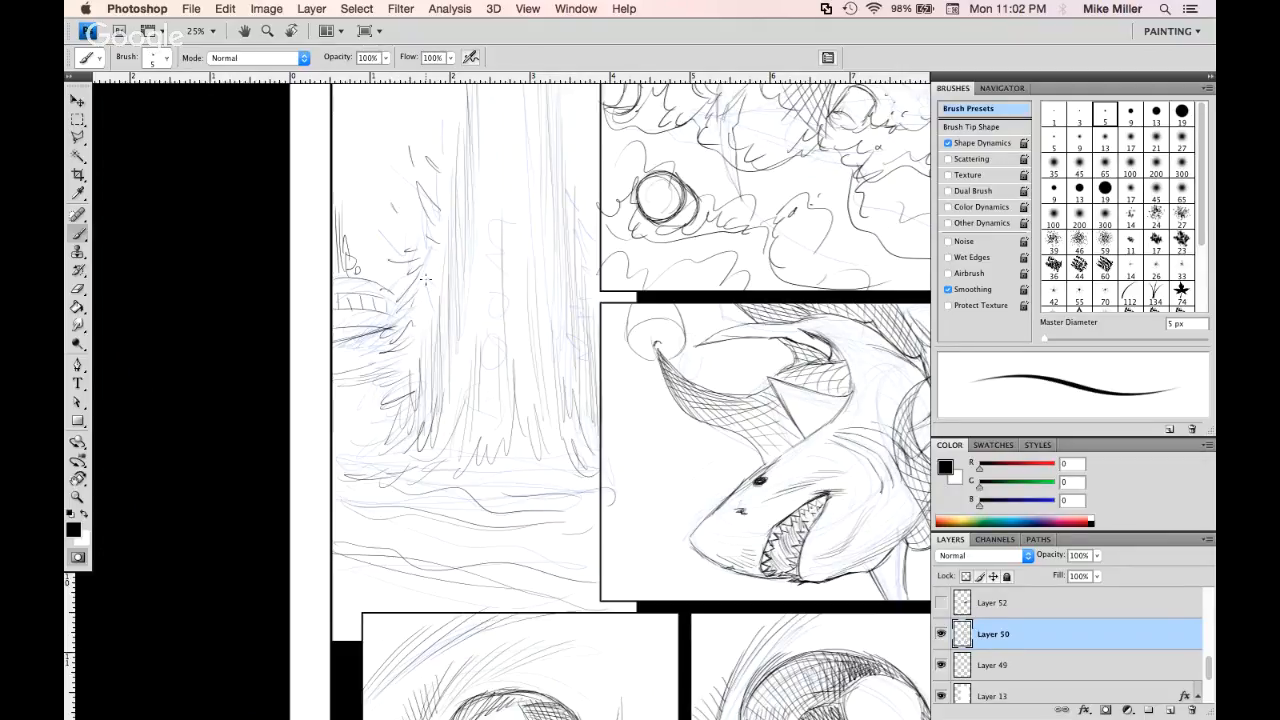
mouse_move(398, 262)
left_mouse_down()
mouse_move(374, 288)
mouse_move(386, 292)
mouse_move(396, 266)
mouse_move(414, 320)
left_mouse_up()
mouse_move(438, 316)
left_mouse_down()
mouse_move(408, 336)
mouse_move(430, 320)
left_mouse_up()
left_click_drag(586, 287, 424, 381)
left_click_drag(493, 215, 505, 247)
left_click_drag(350, 226, 356, 336)
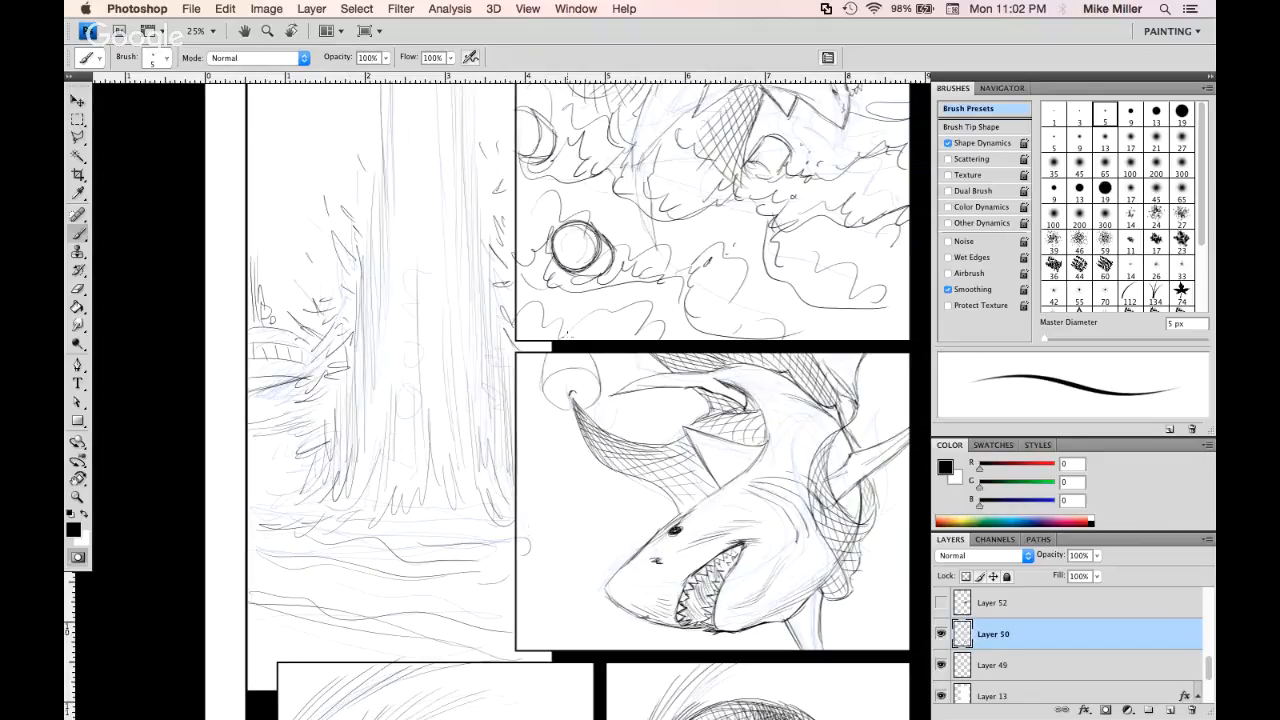
Hand-letter the note "BWS" in the open area beside the top of the column
left_click_drag(383, 119, 404, 378)
left_click_drag(292, 268, 314, 320)
mouse_move(308, 260)
left_mouse_down()
mouse_move(320, 284)
mouse_move(329, 254)
left_mouse_up()
mouse_move(330, 214)
left_mouse_down()
mouse_move(344, 300)
mouse_move(399, 224)
left_mouse_up()
Darken the column with dense long vertical strokes from the panel's upper border down along both sides
mouse_move(399, 340)
left_mouse_down()
mouse_move(398, 176)
mouse_move(402, 332)
left_mouse_up()
mouse_move(402, 160)
left_mouse_down()
mouse_move(408, 310)
mouse_move(428, 224)
left_mouse_up()
left_click_drag(446, 160, 458, 254)
left_click_drag(462, 156, 470, 340)
left_click_drag(480, 152, 484, 340)
mouse_move(488, 358)
left_mouse_down()
mouse_move(486, 188)
mouse_move(488, 430)
left_mouse_up()
left_click_drag(490, 240, 492, 406)
left_click_drag(498, 272, 500, 462)
left_click_drag(507, 312, 507, 434)
left_click_drag(502, 464, 502, 502)
left_click_drag(399, 272, 400, 408)
left_click_drag(399, 340, 400, 468)
left_click_drag(400, 414, 396, 462)
left_click_drag(388, 346, 387, 516)
left_click_drag(381, 382, 379, 522)
left_click_drag(490, 228, 490, 374)
left_click_drag(497, 230, 500, 406)
left_click_drag(500, 282, 505, 484)
left_click_drag(508, 338, 509, 422)
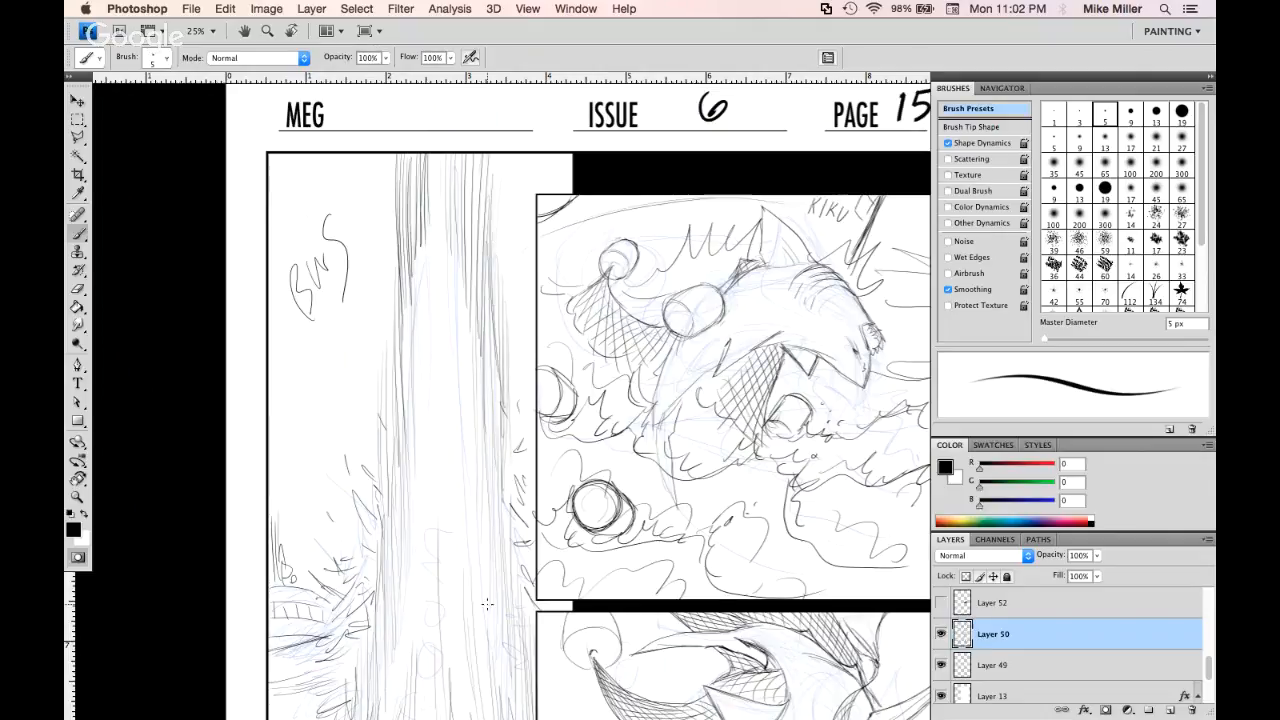
Fill the water around the shark in the middle panel with curving wave lines and squiggly foam
key("z")
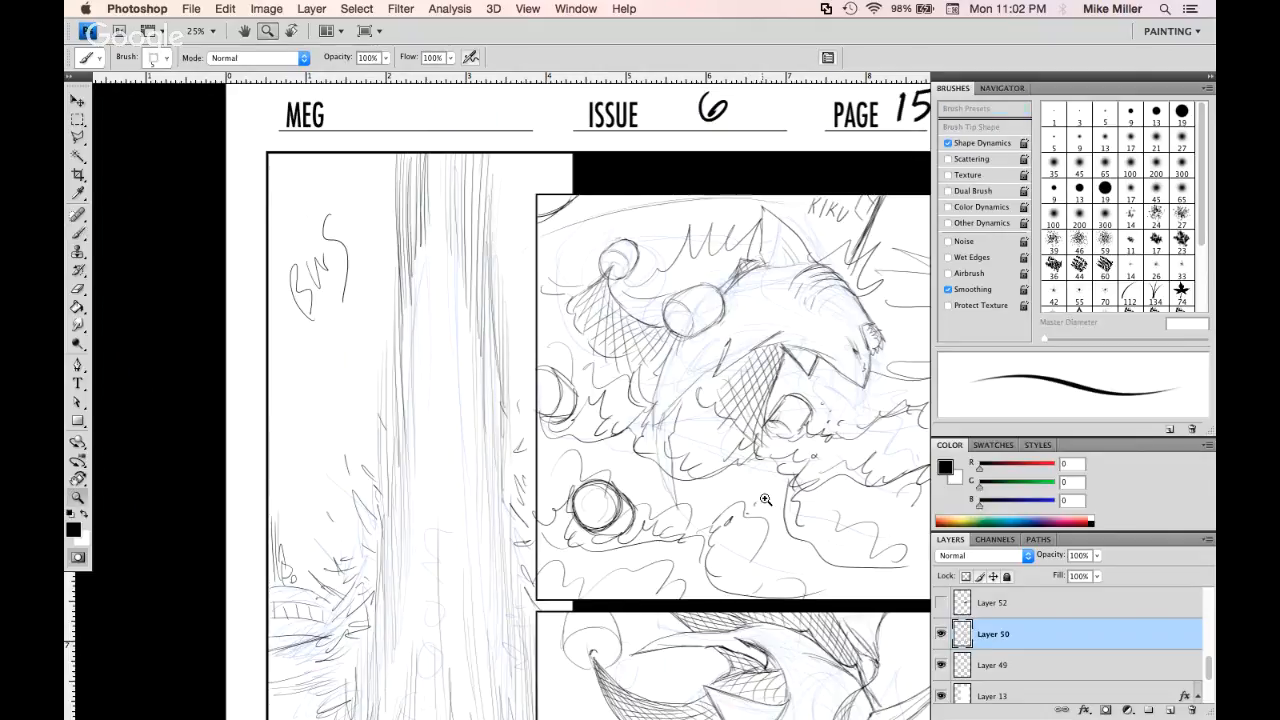
left_click(773, 500, "alt")
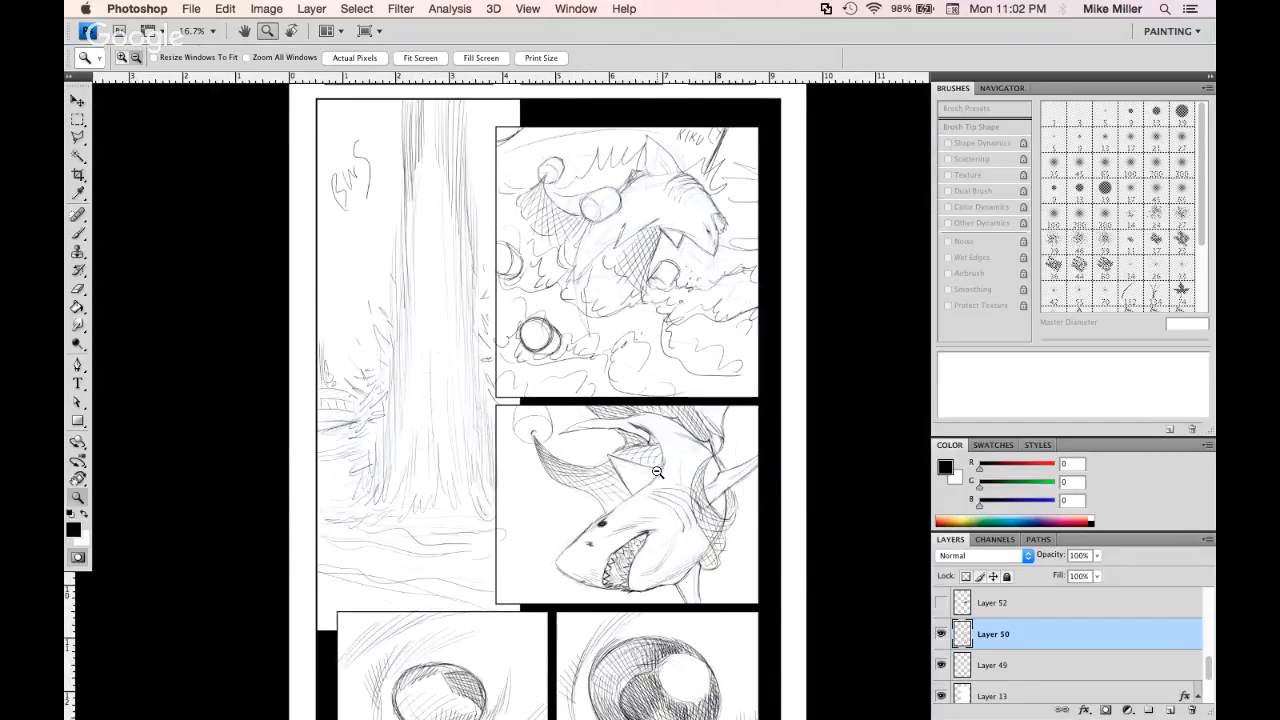
key("Tab")
left_click(702, 456, "alt")
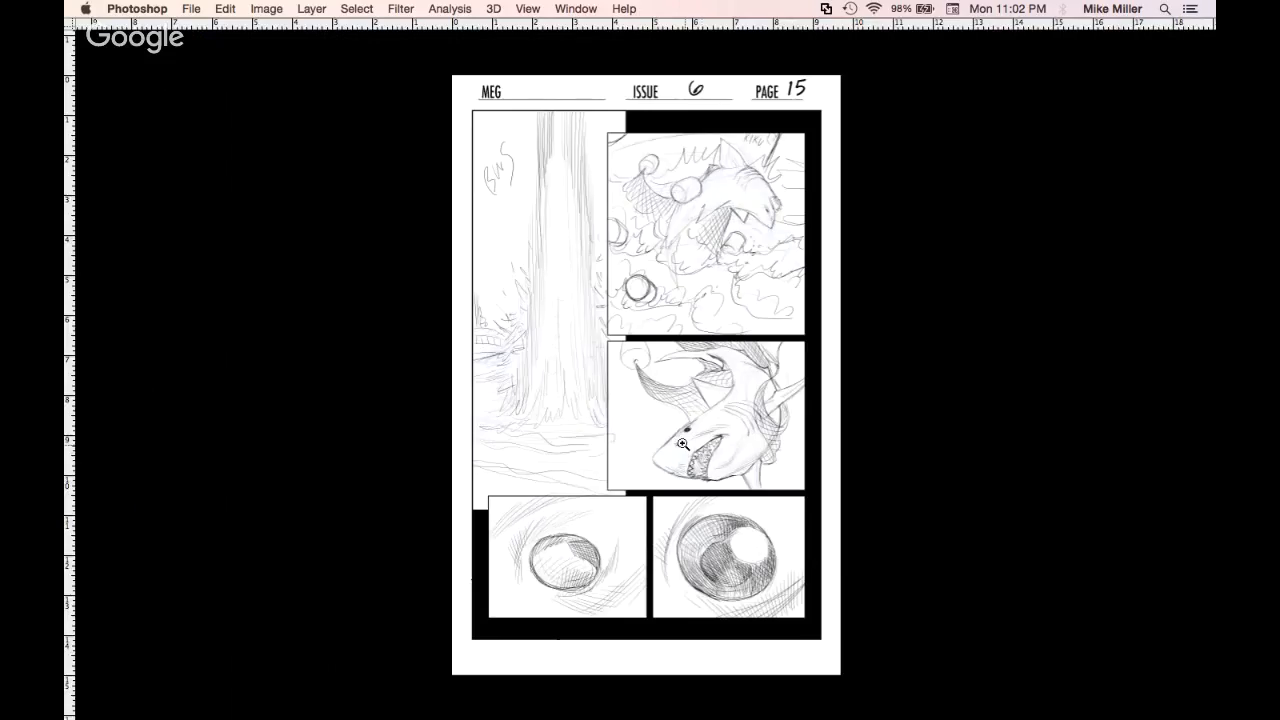
left_click(682, 443)
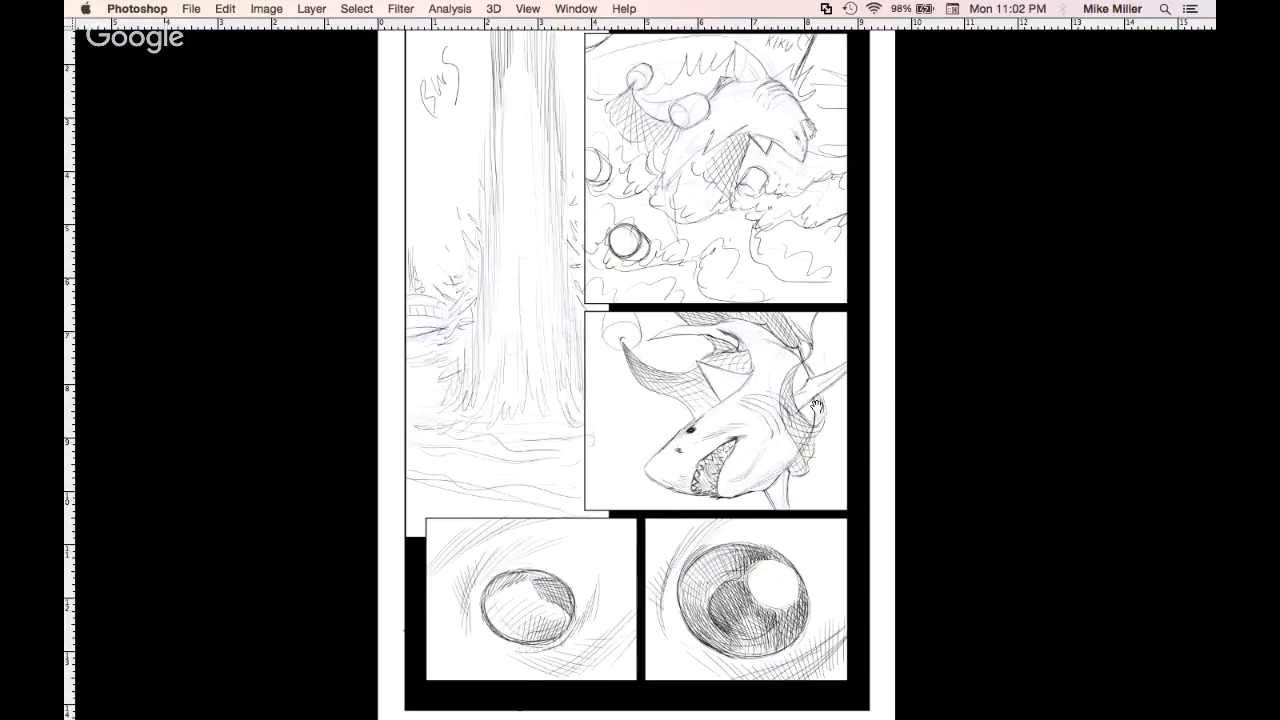
left_click_drag(816, 404, 806, 427)
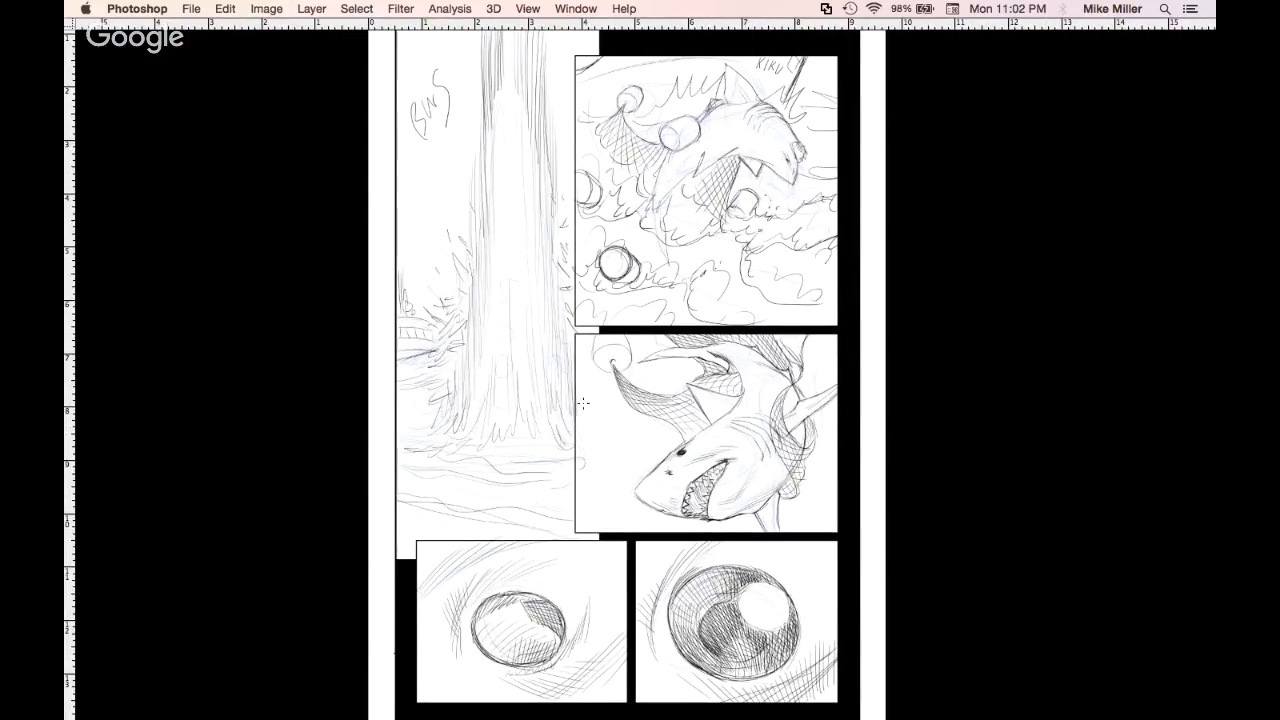
left_click_drag(637, 488, 676, 521)
mouse_move(581, 437)
left_mouse_down()
mouse_move(600, 455)
mouse_move(628, 445)
mouse_move(645, 478)
mouse_move(608, 516)
left_mouse_up()
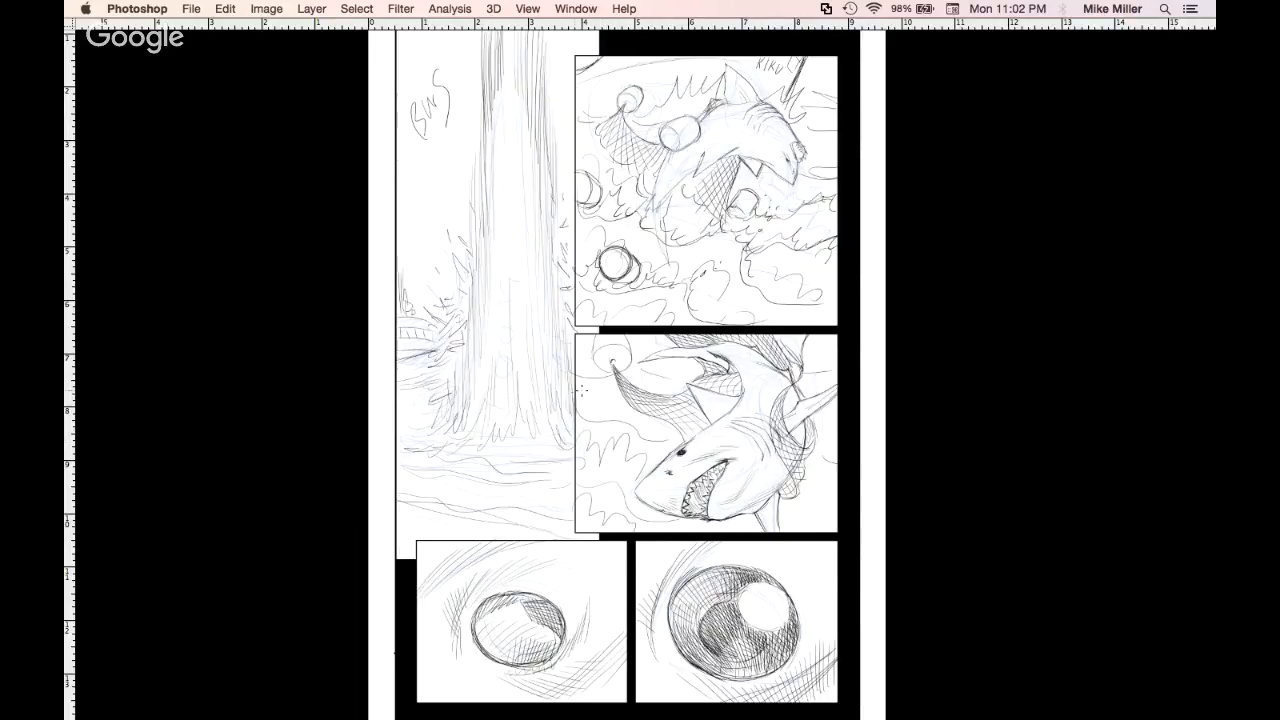
left_click_drag(816, 506, 824, 530)
left_click_drag(806, 466, 836, 505)
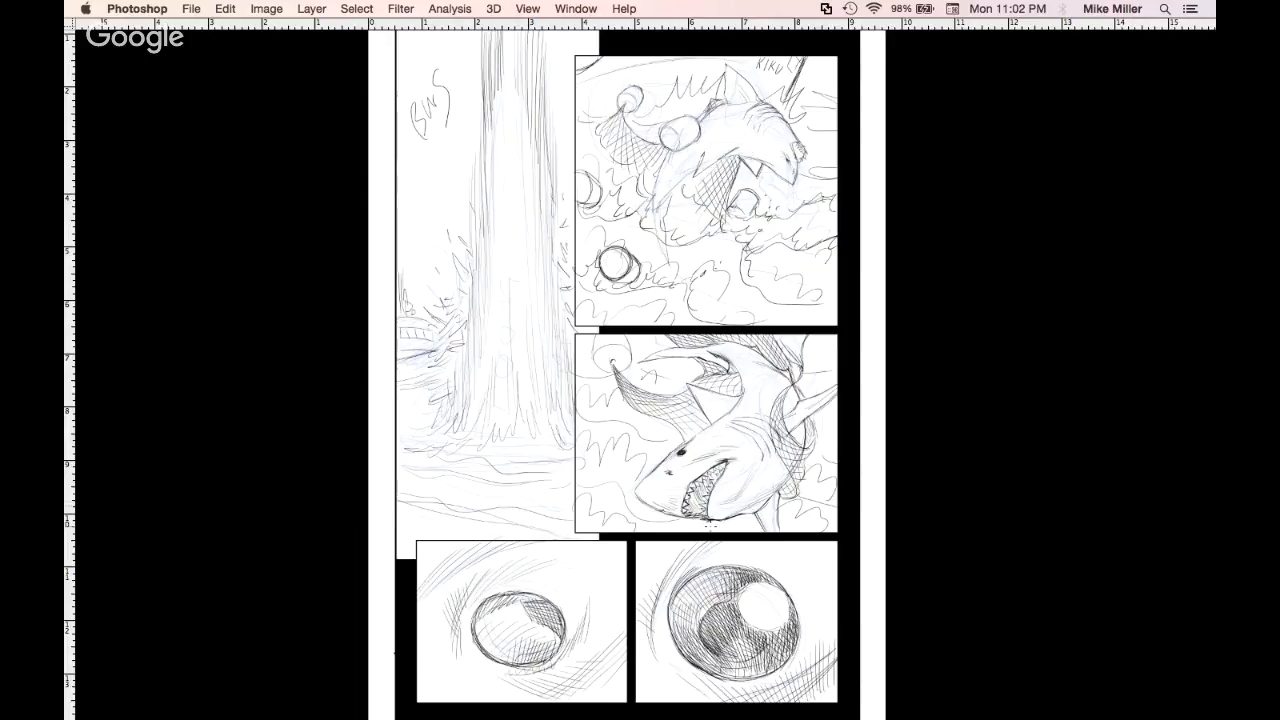
left_click_drag(722, 530, 746, 522)
left_click_drag(804, 342, 832, 360)
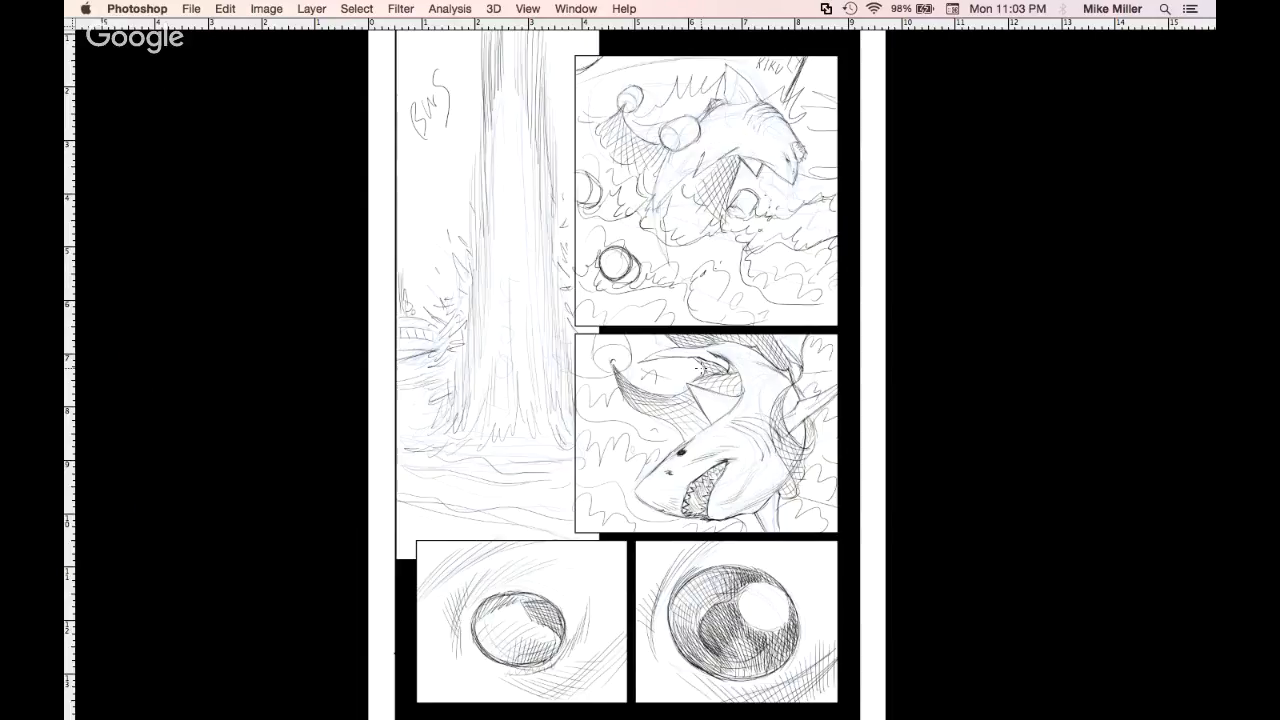
Try a curved row of zigzag hatching below the lettered note in the tall panel, then remove it
key("z")
mouse_move(450, 190)
left_mouse_down()
mouse_move(588, 367)
mouse_move(558, 472)
left_mouse_up()
left_click_drag(556, 364, 544, 426)
mouse_move(545, 458)
left_mouse_down()
mouse_move(540, 373)
mouse_move(556, 336)
mouse_move(590, 310)
left_mouse_up()
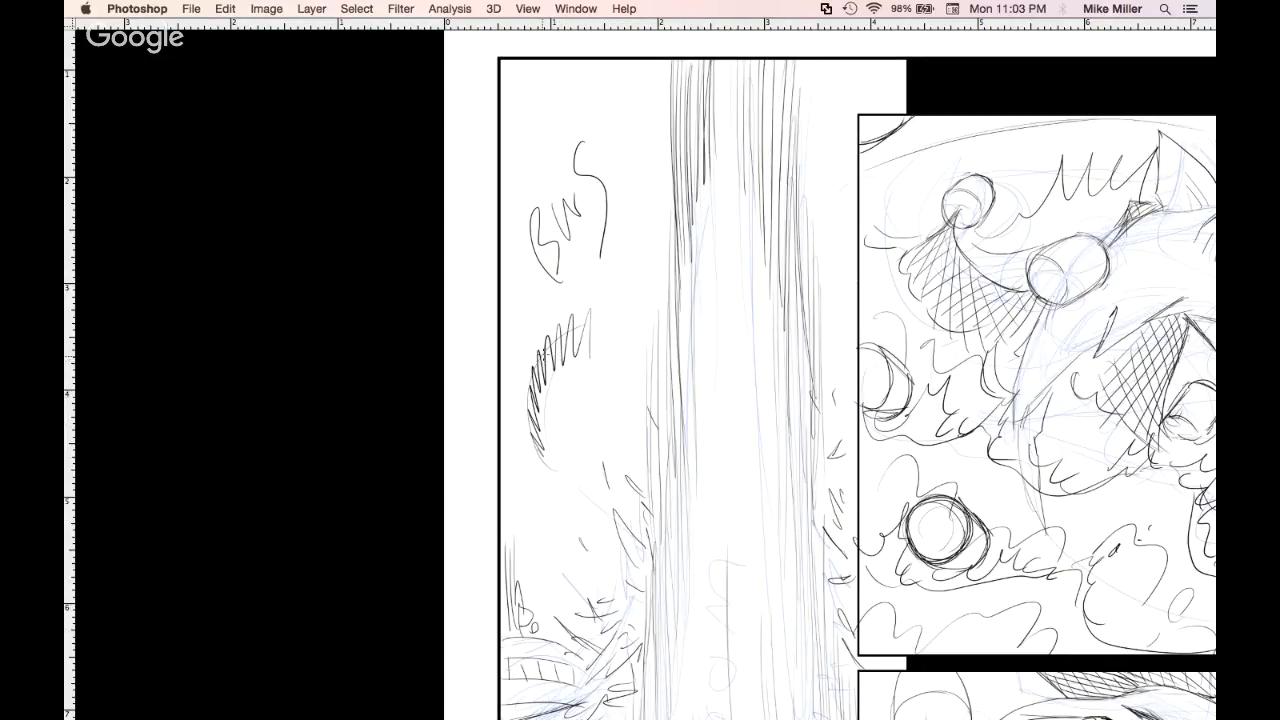
left_click_drag(574, 352, 587, 322)
key("super+alt+z")
key("super+alt+z")
key("super+alt+z")
key("super+alt+z")
key("super+alt+z")
key("super+alt+z")
key("super+alt+z")
key("super+alt+z")
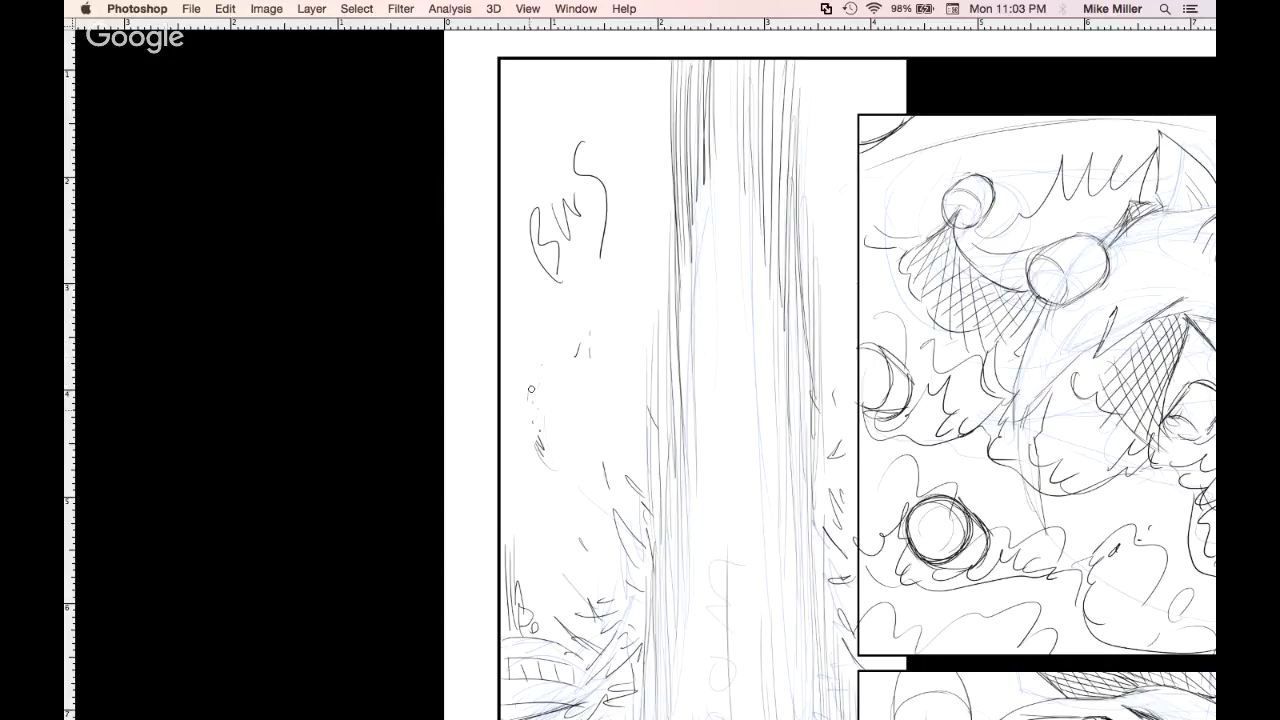
Try a curved row of separate short hatch strokes below the lettered note, then delete them with a rectangular selection
right_click(590, 328)
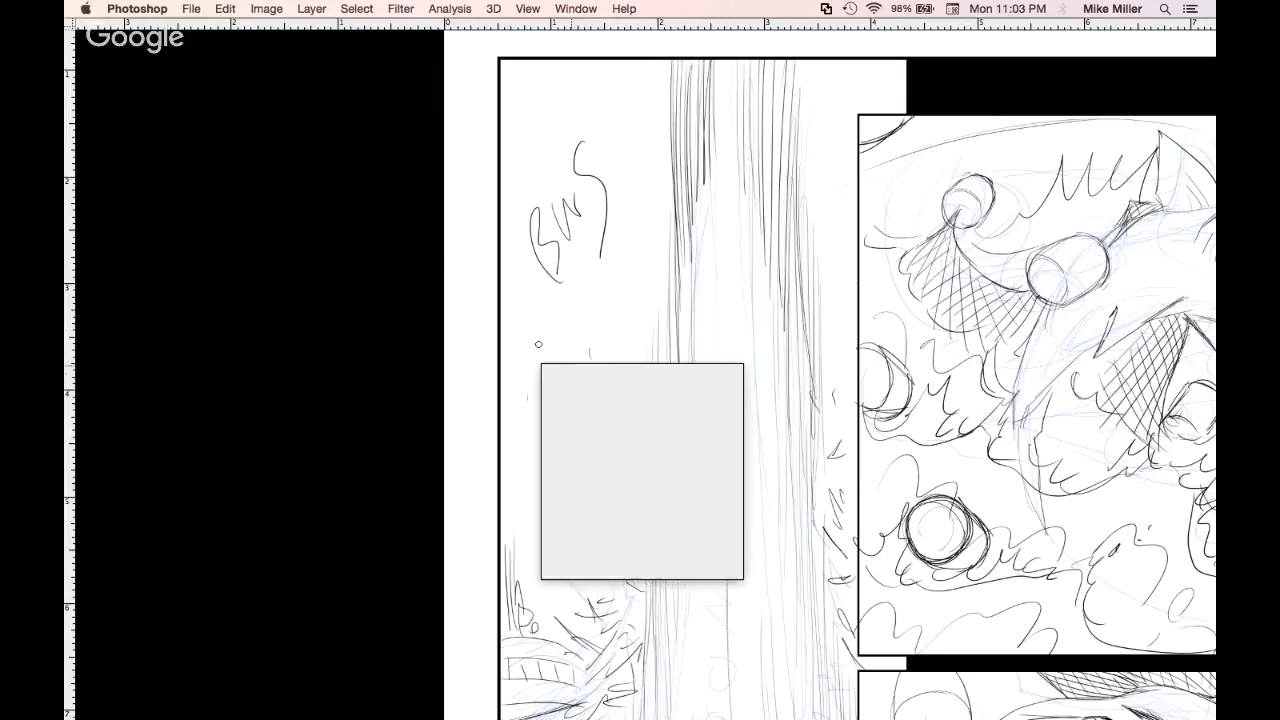
left_click(510, 362)
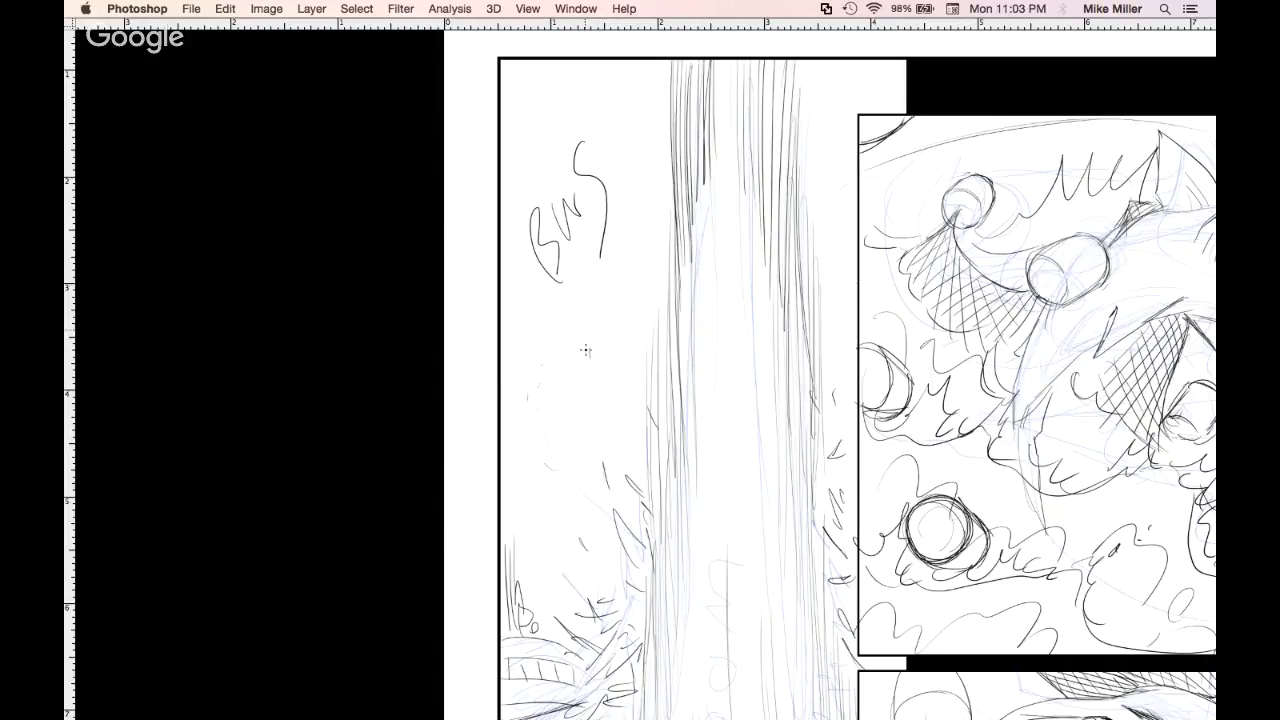
left_click_drag(587, 298, 588, 352)
mouse_move(577, 304)
left_mouse_down()
mouse_move(579, 355)
mouse_move(548, 351)
mouse_move(550, 375)
mouse_move(543, 350)
mouse_move(550, 442)
left_mouse_up()
mouse_move(538, 390)
left_mouse_down()
mouse_move(548, 450)
mouse_move(544, 432)
left_mouse_up()
key("m")
mouse_move(606, 290)
left_mouse_down()
mouse_move(534, 457)
mouse_move(513, 462)
left_mouse_up()
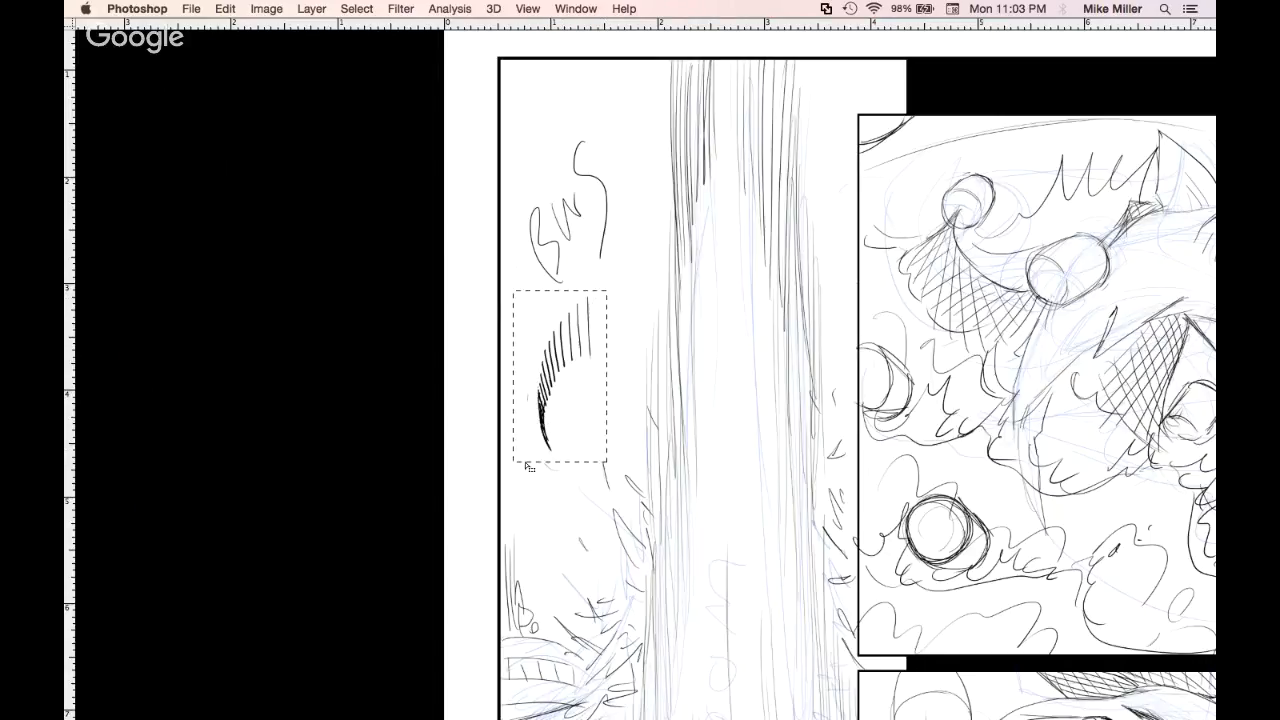
key("BackSpace")
key("ctrl+d")
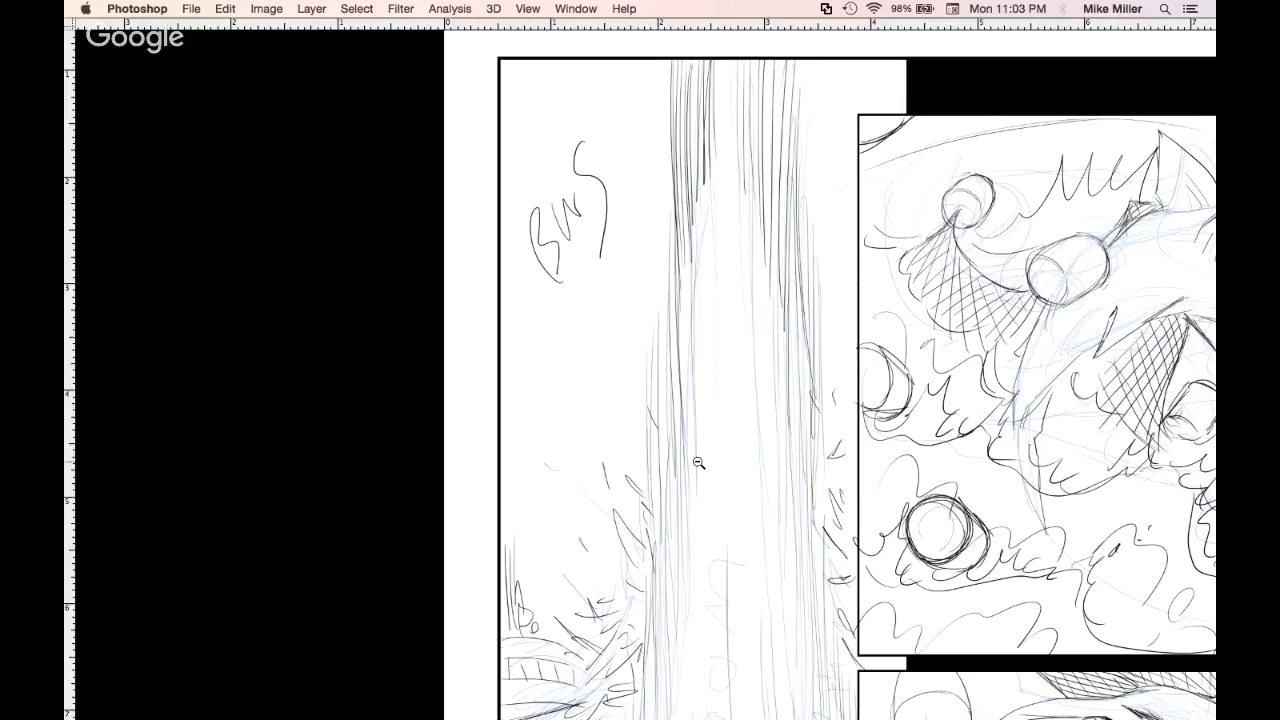
Add curved shading strokes behind the middle-panel shark's jaw, darken its lower snout contour, and reinforce the body edge near its fin
left_click(709, 467, "alt")
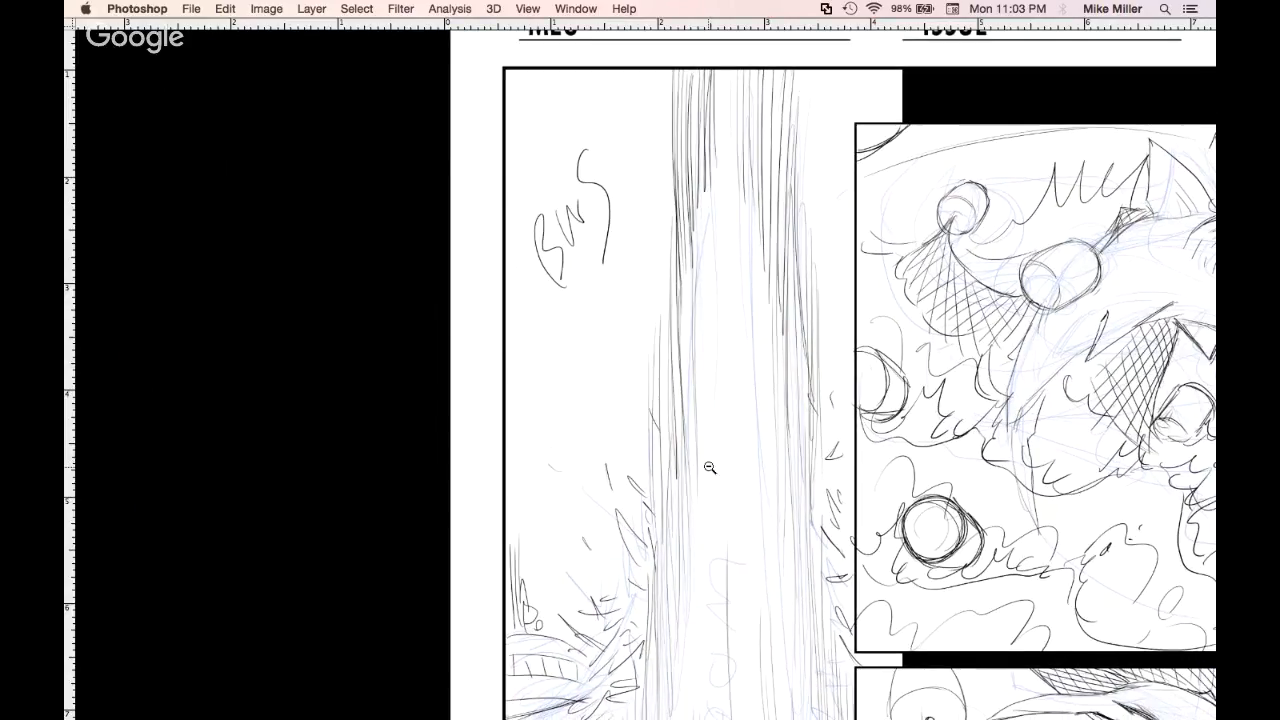
left_click(709, 467, "alt")
left_click_drag(712, 468, 587, 335)
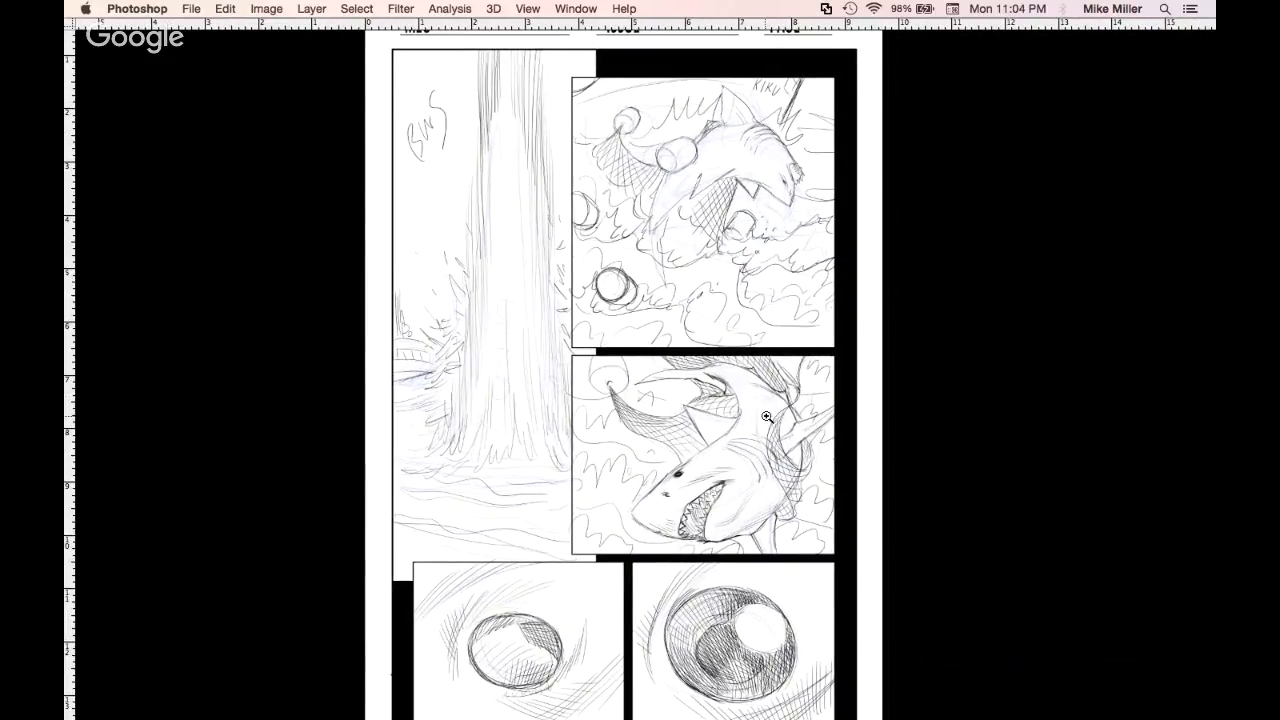
left_click(766, 416)
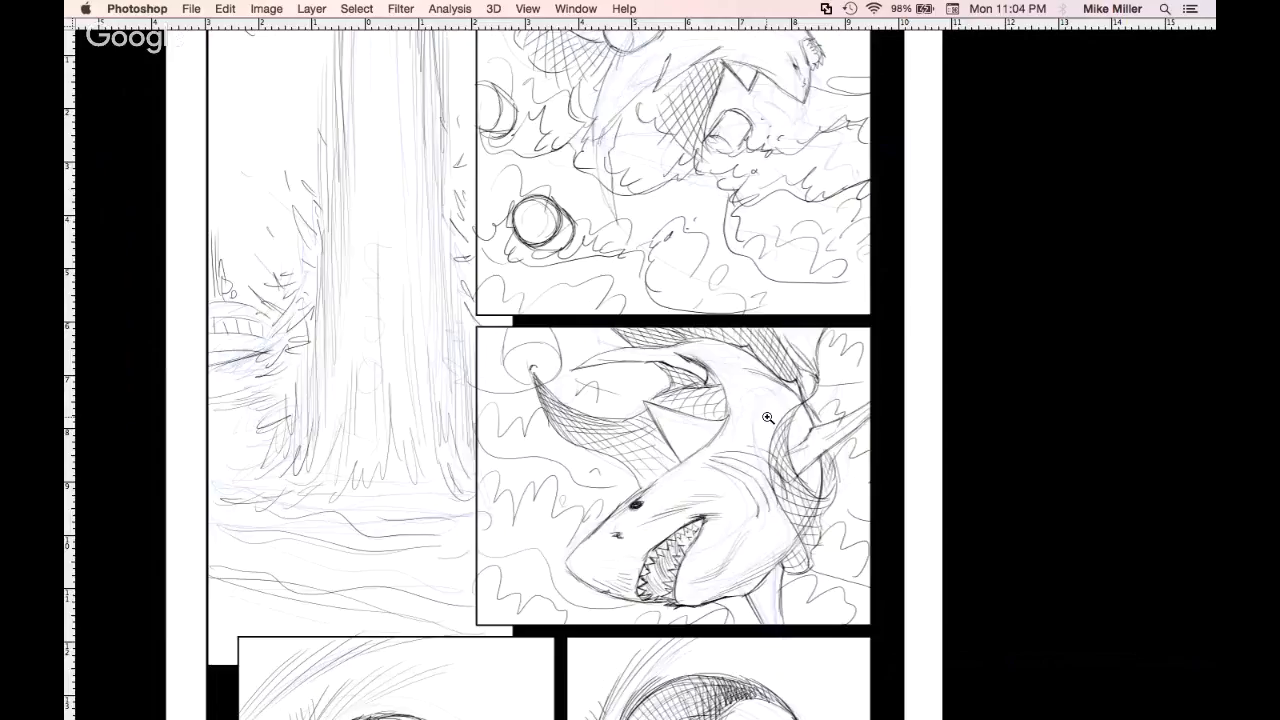
left_click(766, 416)
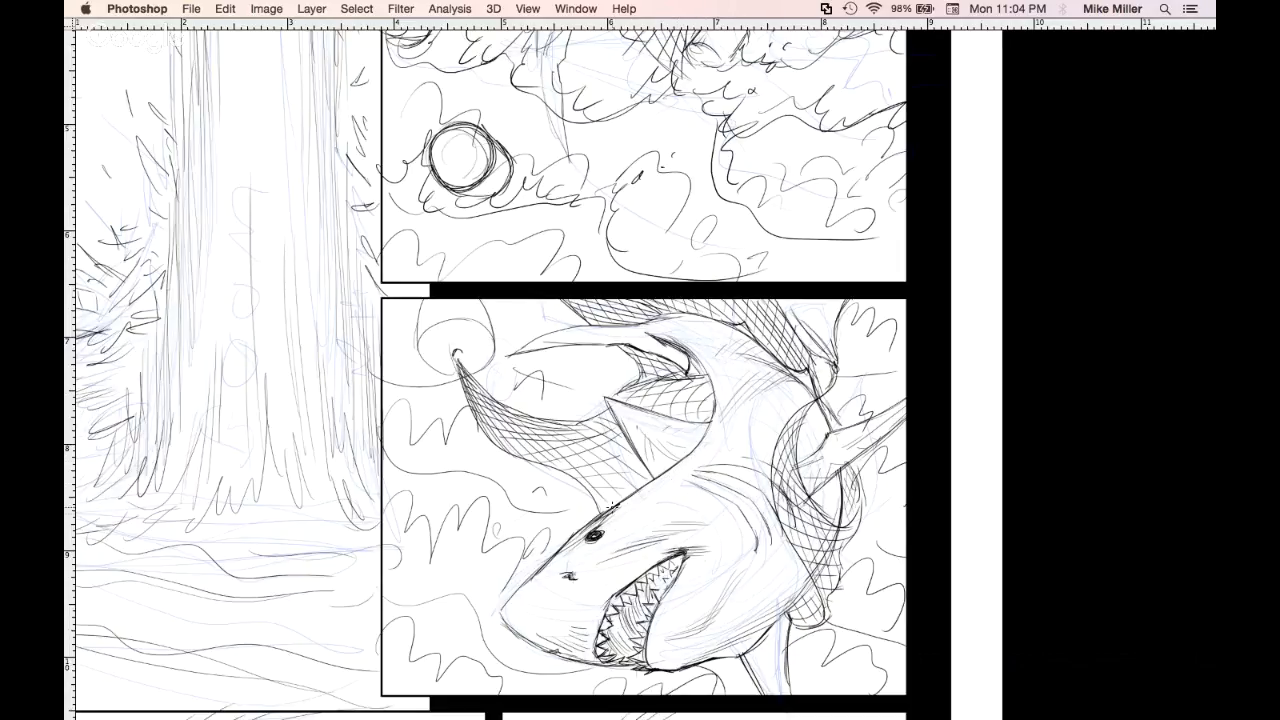
key("alt+space")
left_click(664, 541, "alt")
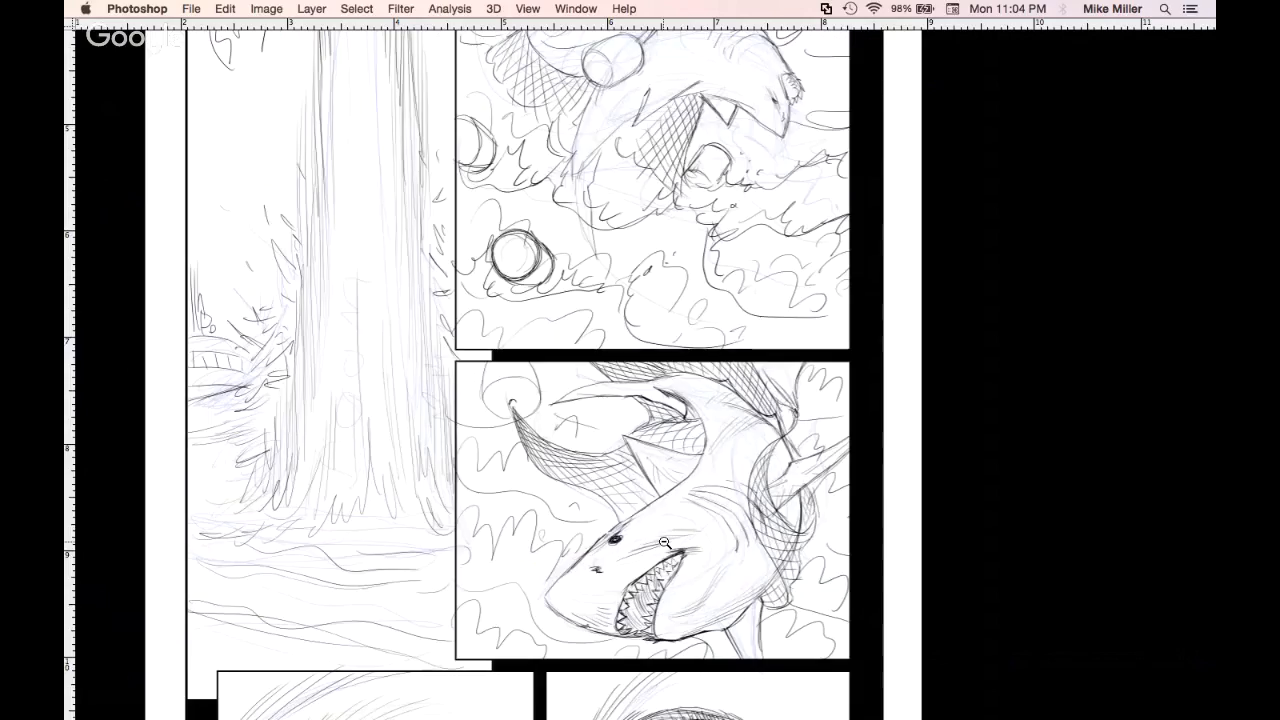
left_click(704, 585, "super")
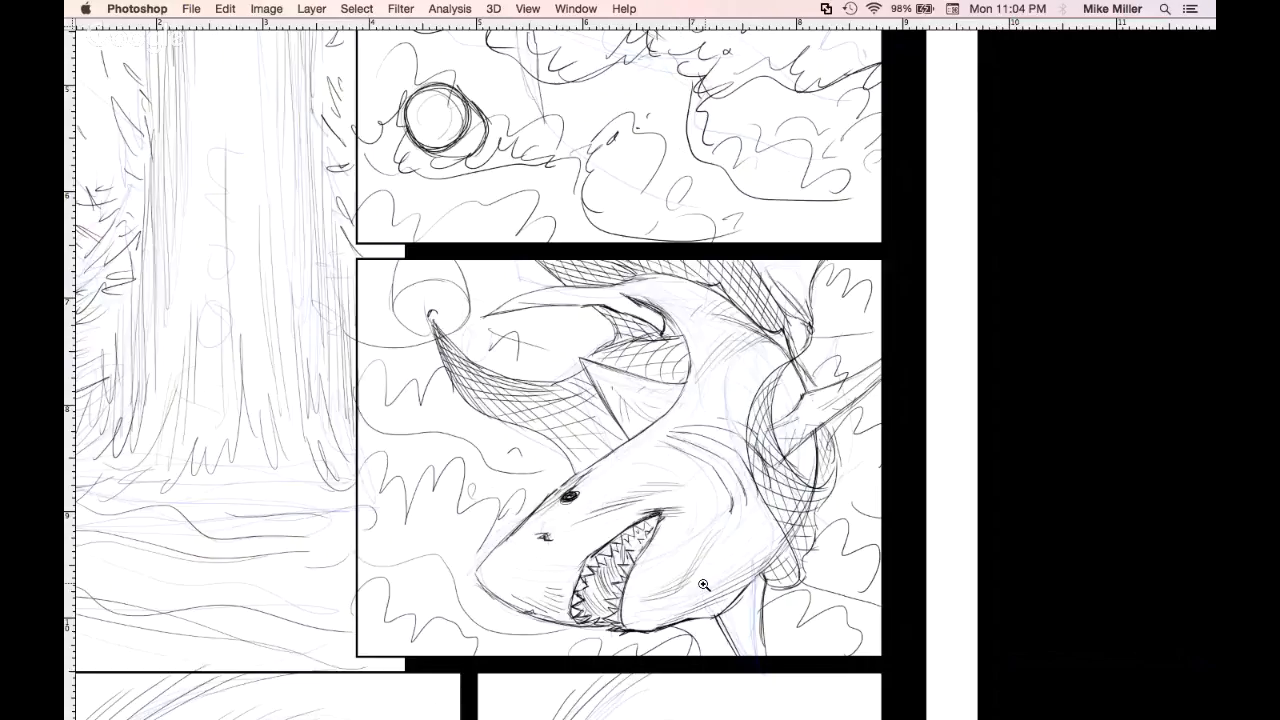
left_click_drag(719, 502, 711, 541)
left_click_drag(715, 513, 707, 555)
left_click_drag(709, 525, 691, 573)
mouse_move(476, 574)
left_mouse_down()
mouse_move(498, 604)
mouse_move(576, 625)
left_mouse_up()
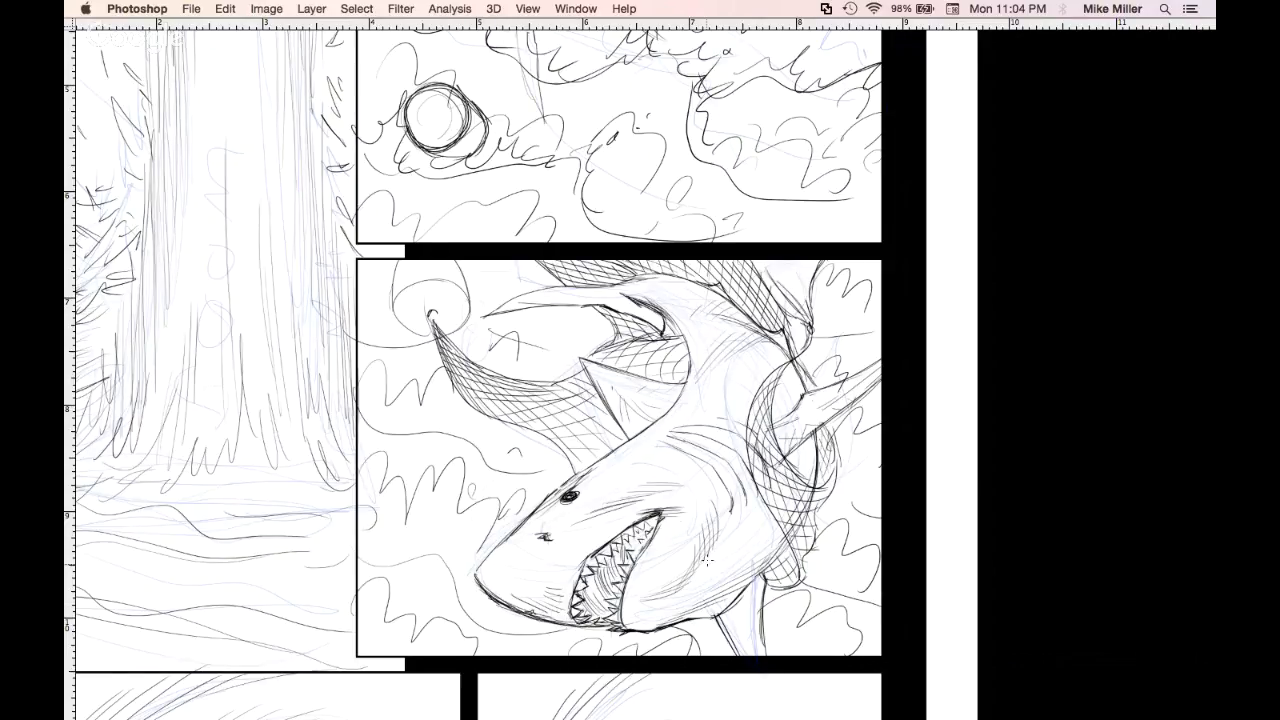
mouse_move(764, 540)
left_mouse_down()
mouse_move(742, 600)
mouse_move(714, 616)
left_mouse_up()
Save a JPEG copy of the page as MEG_06_16_bd.jpg in the Meg issue 6 breakdowns folder, at quality 7
key("super+0")
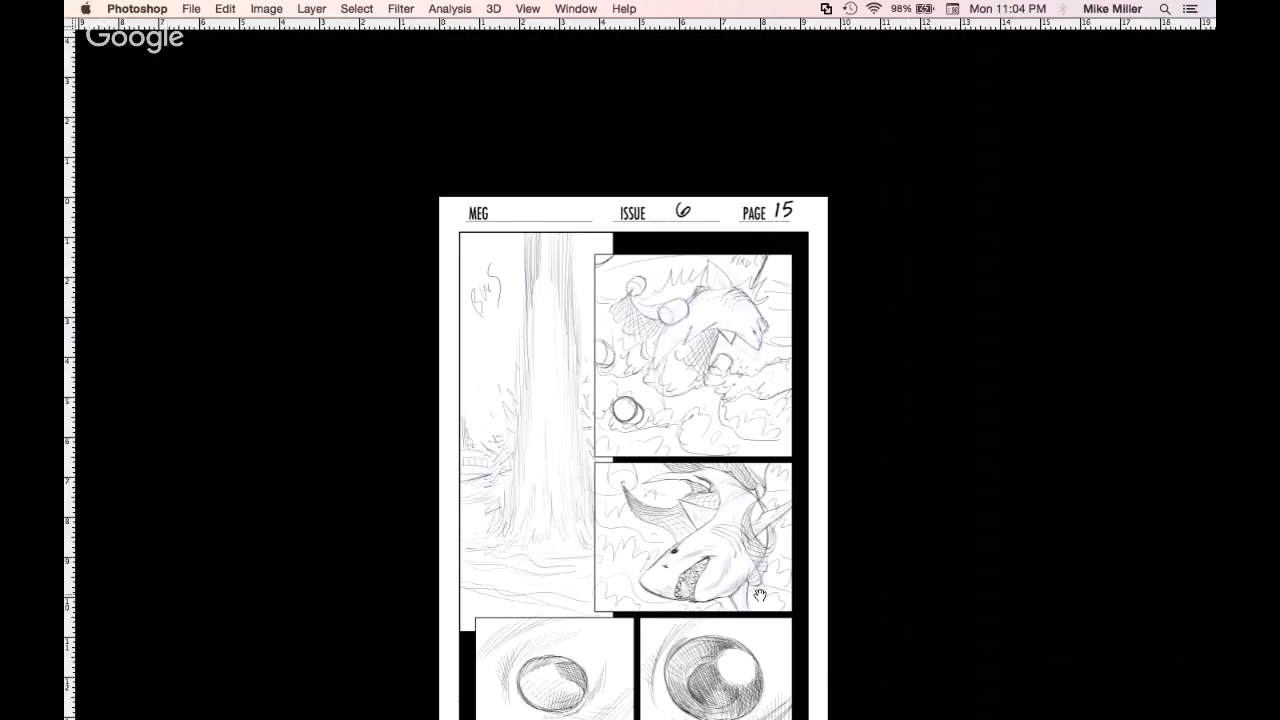
left_click_drag(760, 596, 752, 462)
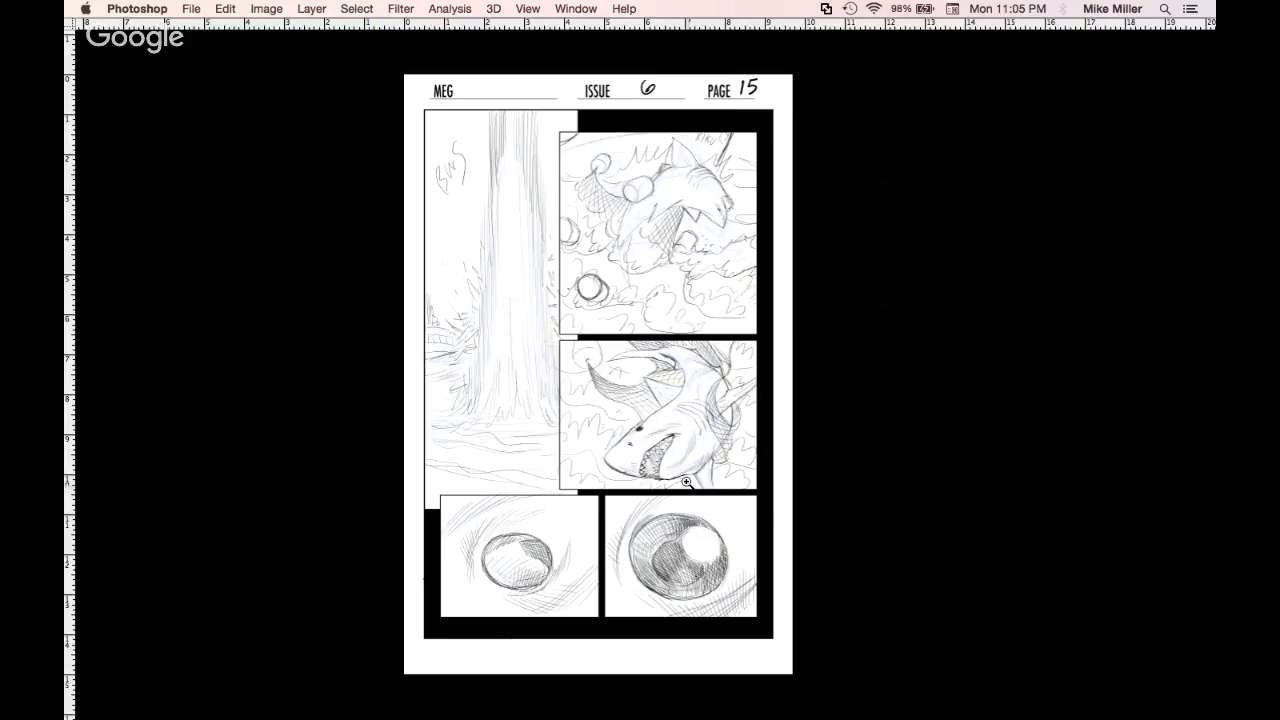
key("Tab")
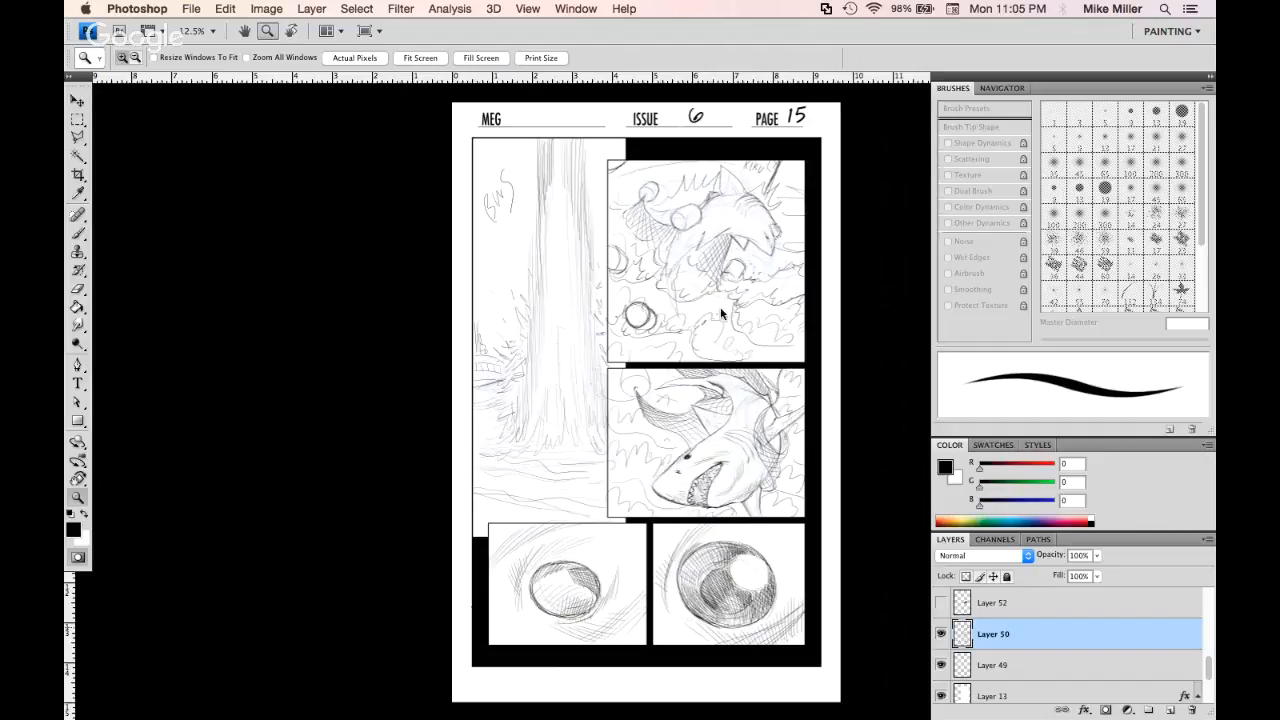
key("super+shift+s")
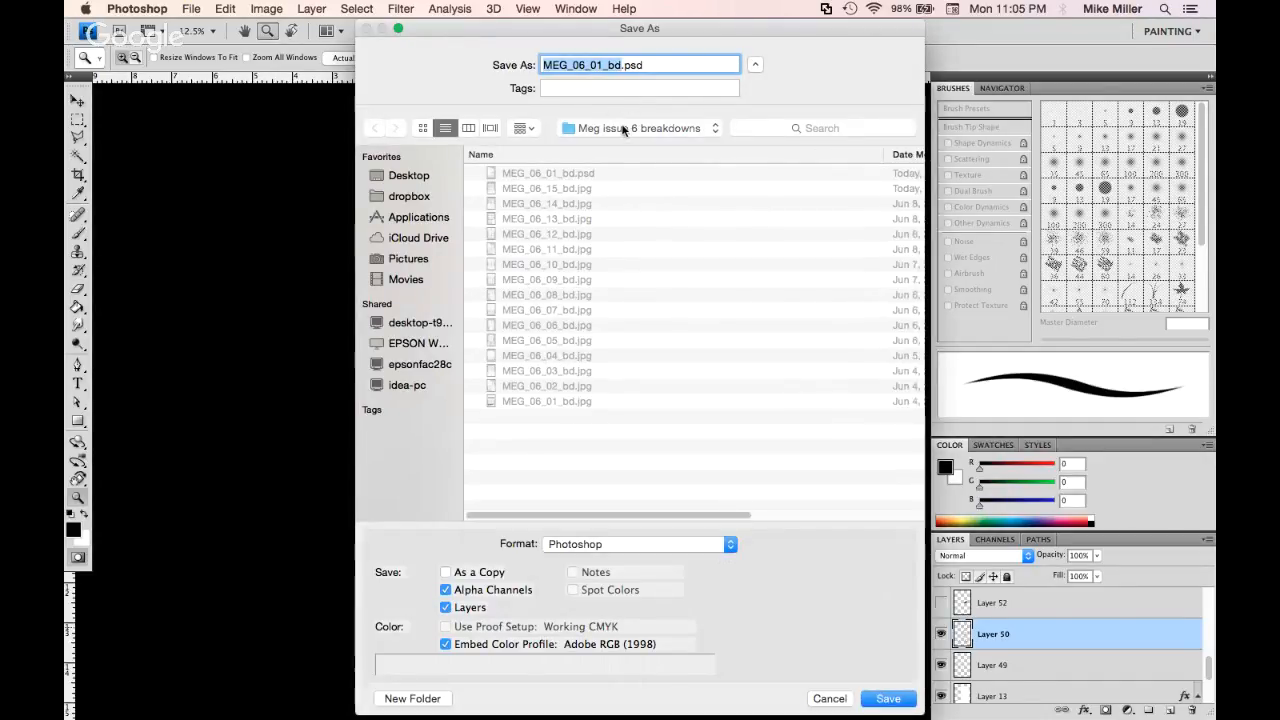
left_click(600, 65)
key("BackSpace")
key("BackSpace")
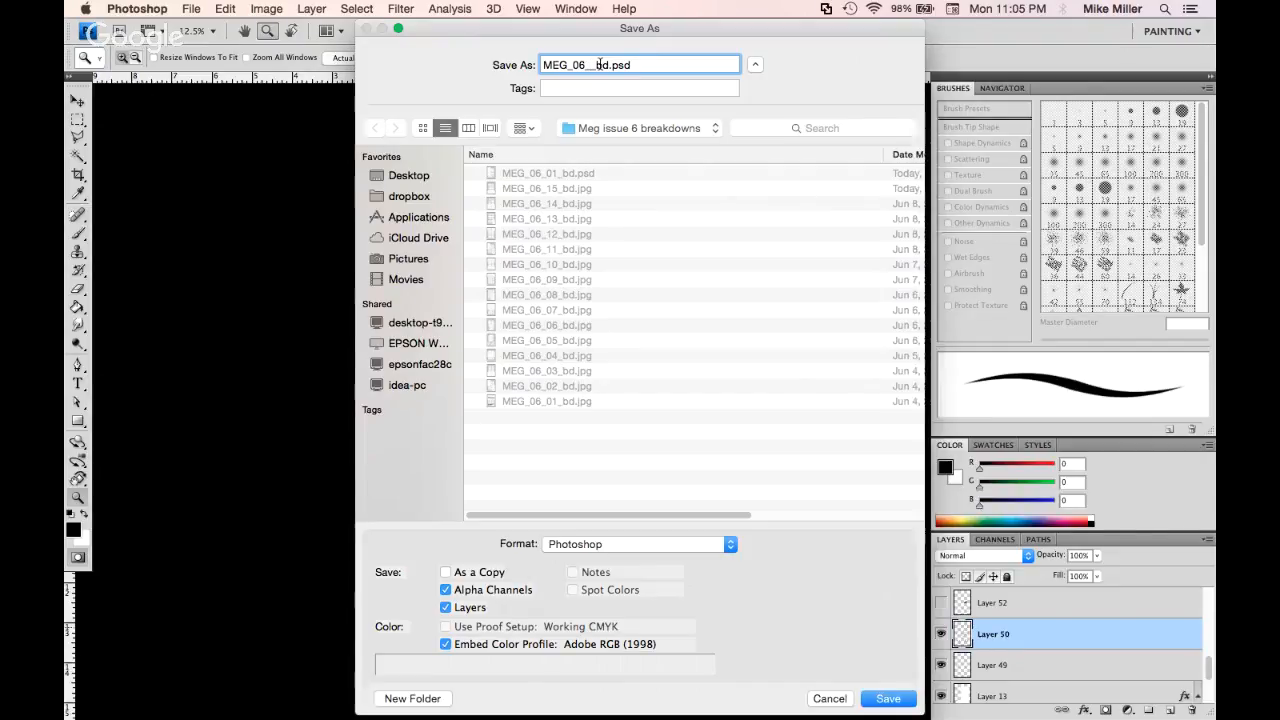
type("_16_")
left_click(731, 544)
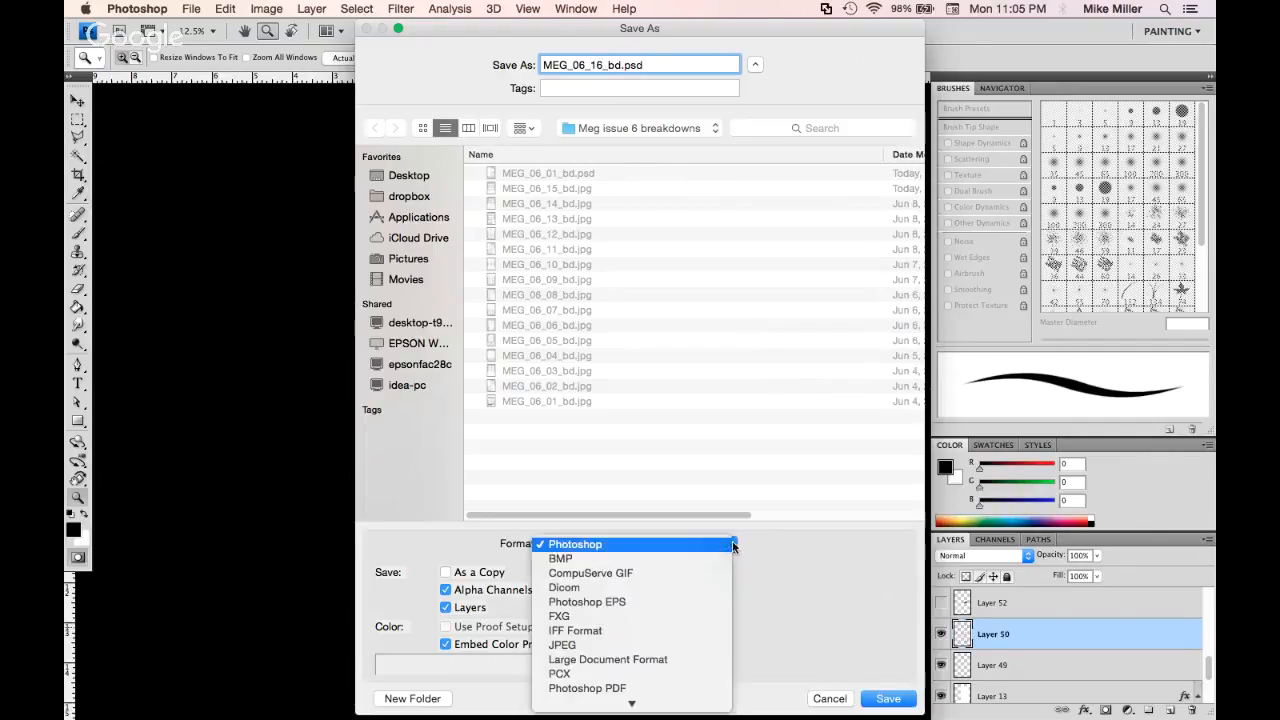
left_click(600, 645)
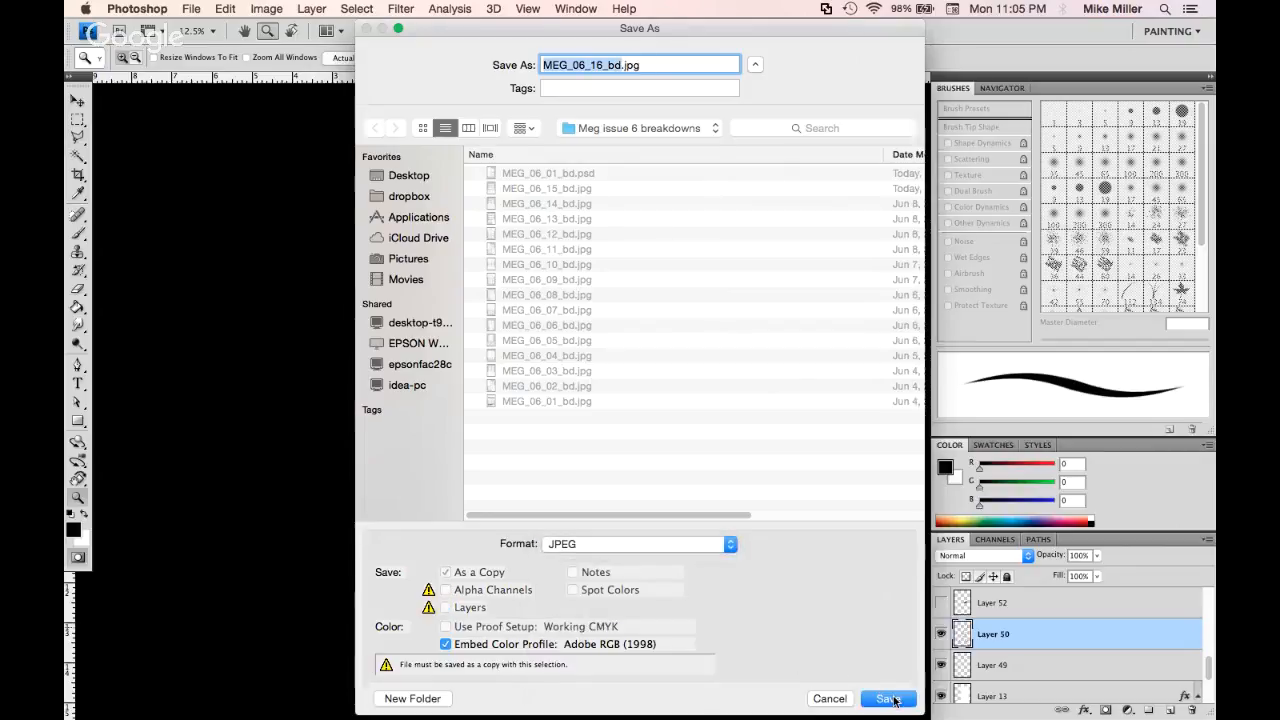
left_click(890, 699)
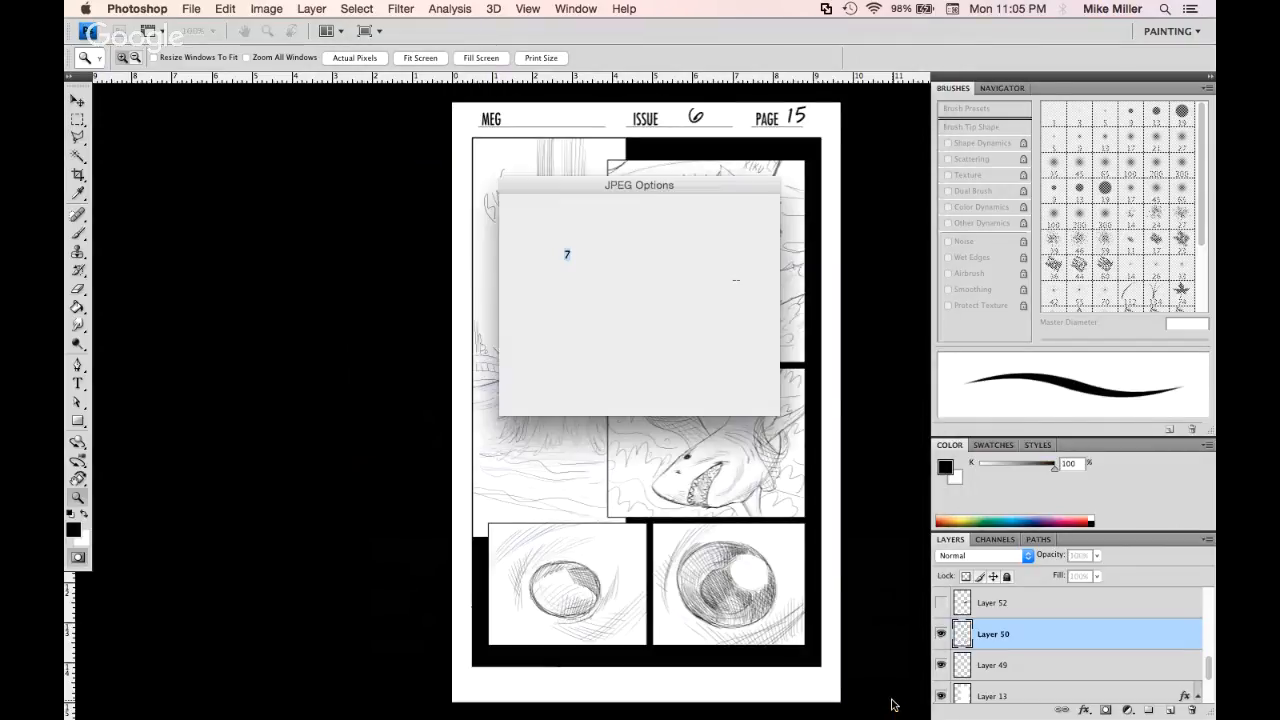
key("Return")
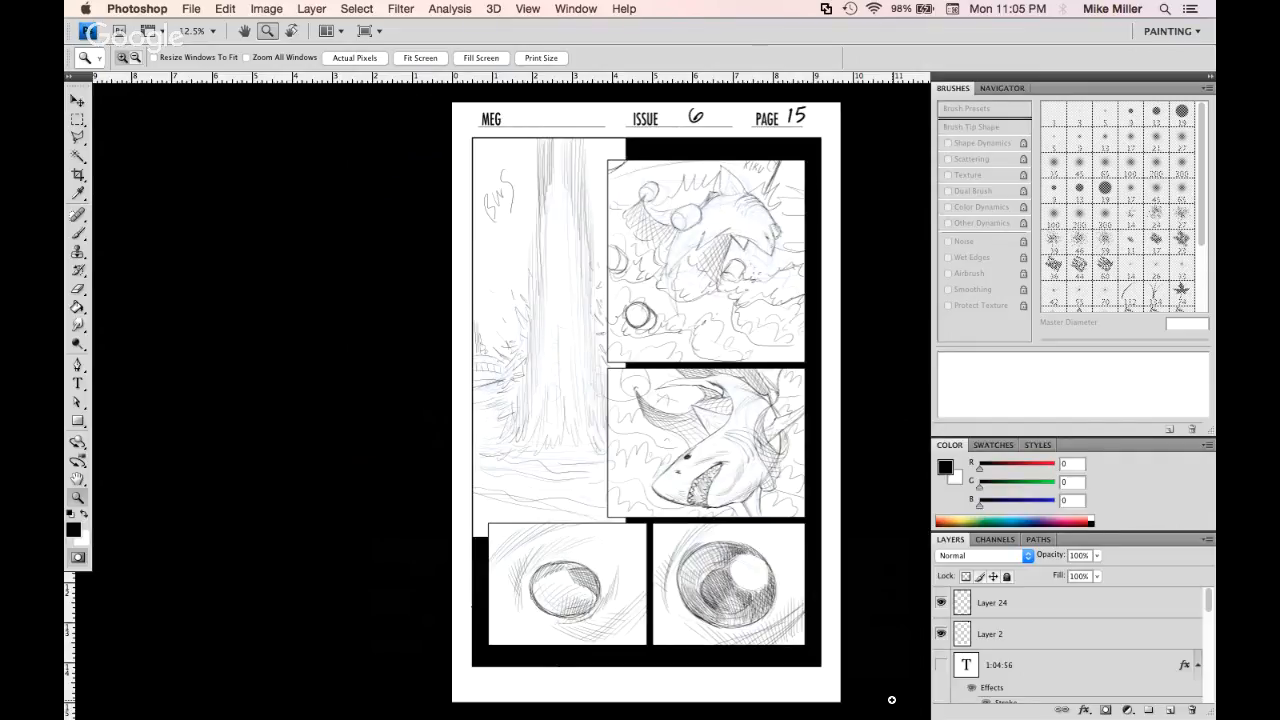
key("super+Tab")
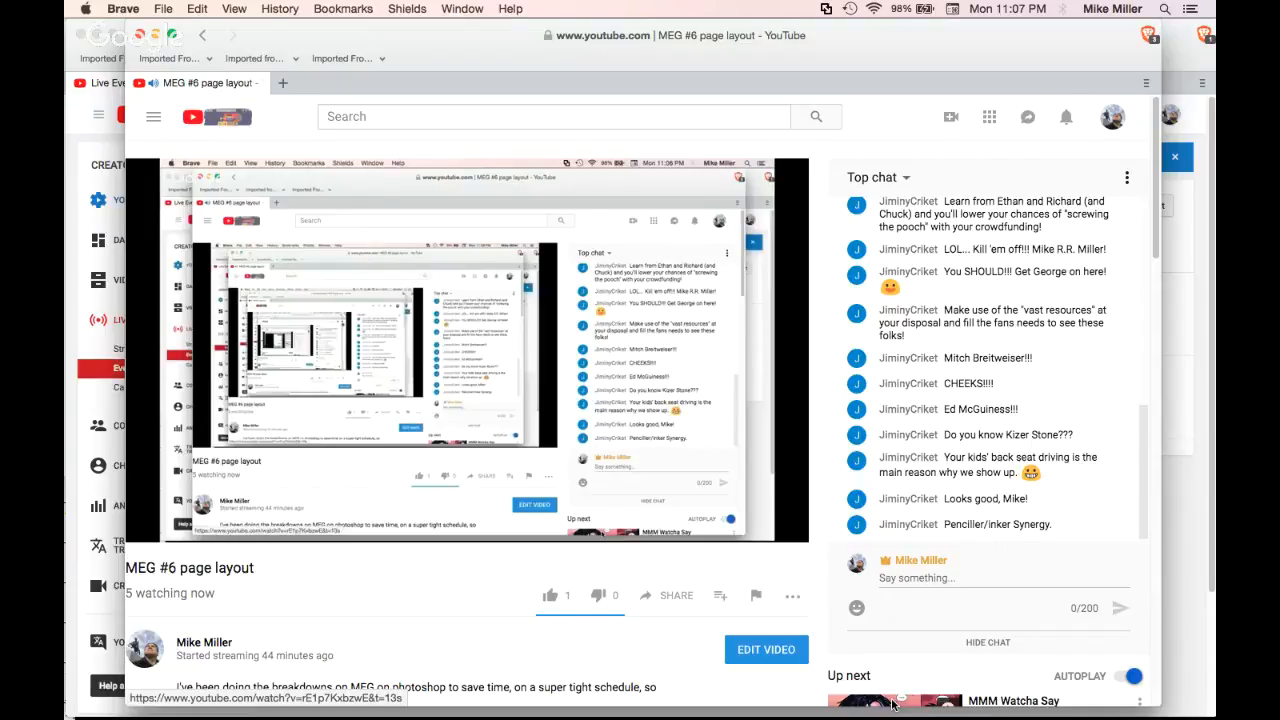
key("super+Tab")
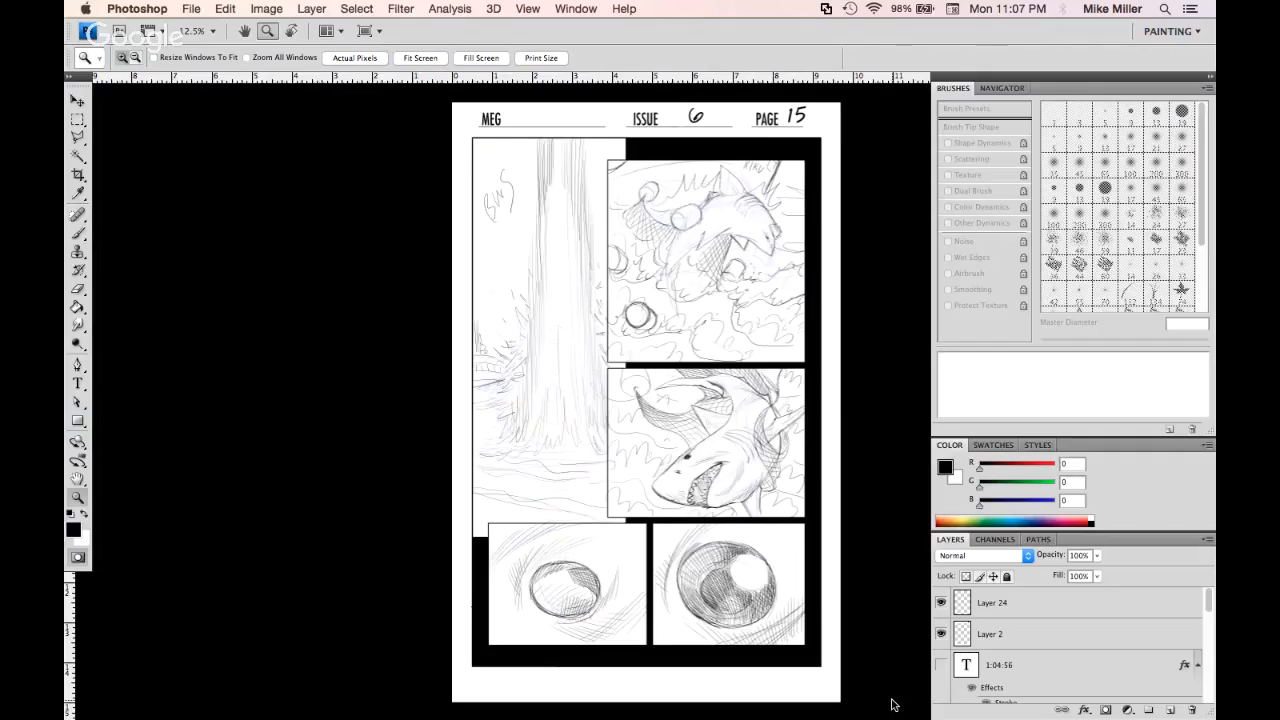
left_click(751, 424)
left_click(751, 424)
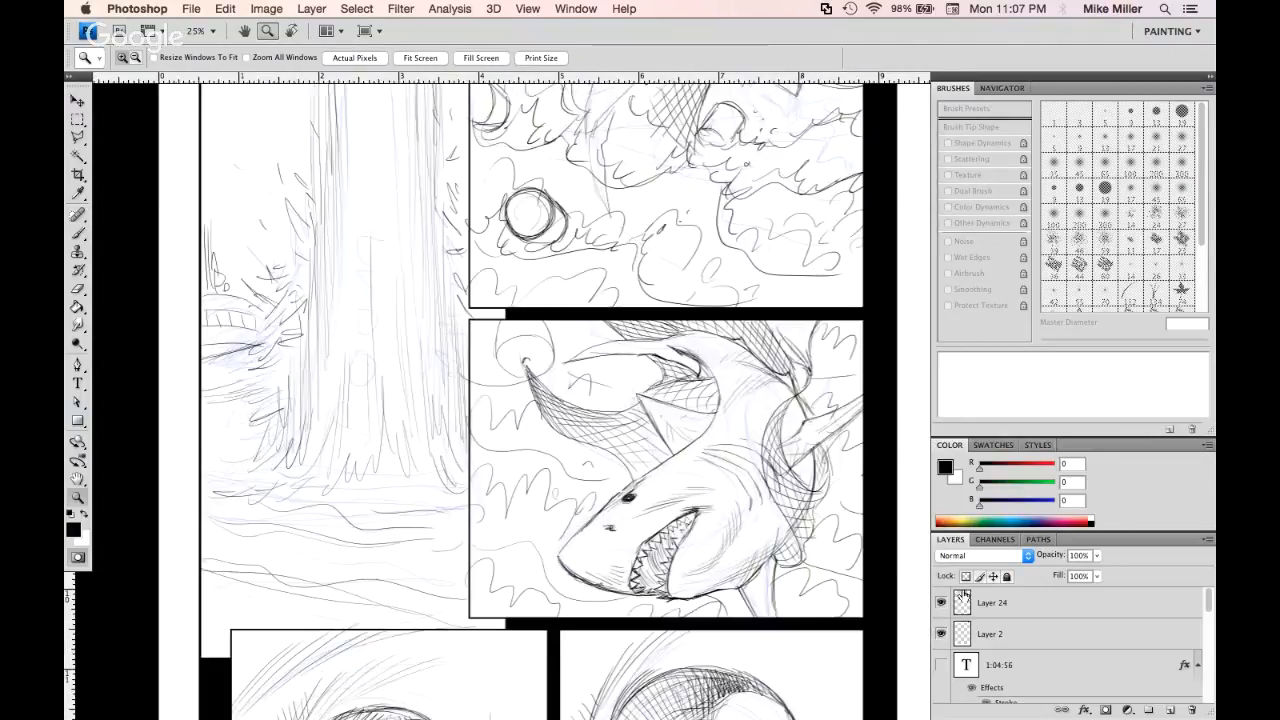
left_click(749, 506, "alt")
left_click(851, 557, "alt")
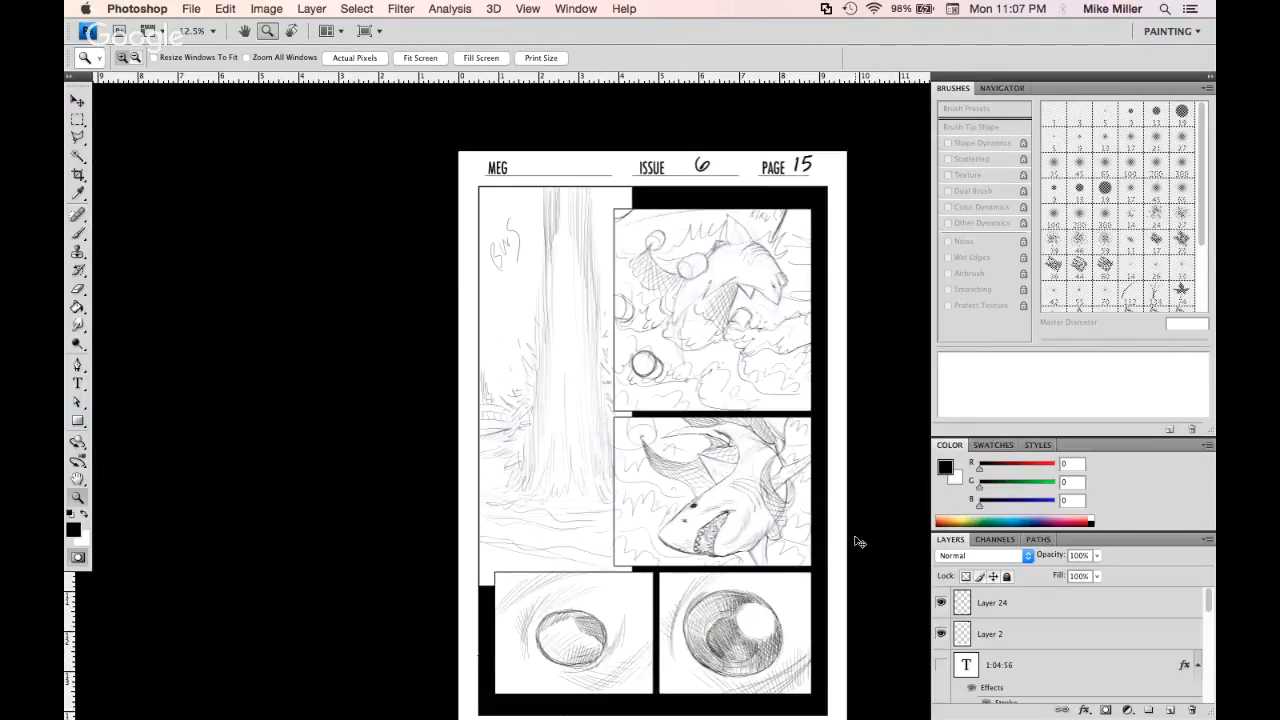
Hide Layer 49, the blue rough sketch directly below Layer 50
key("super+u")
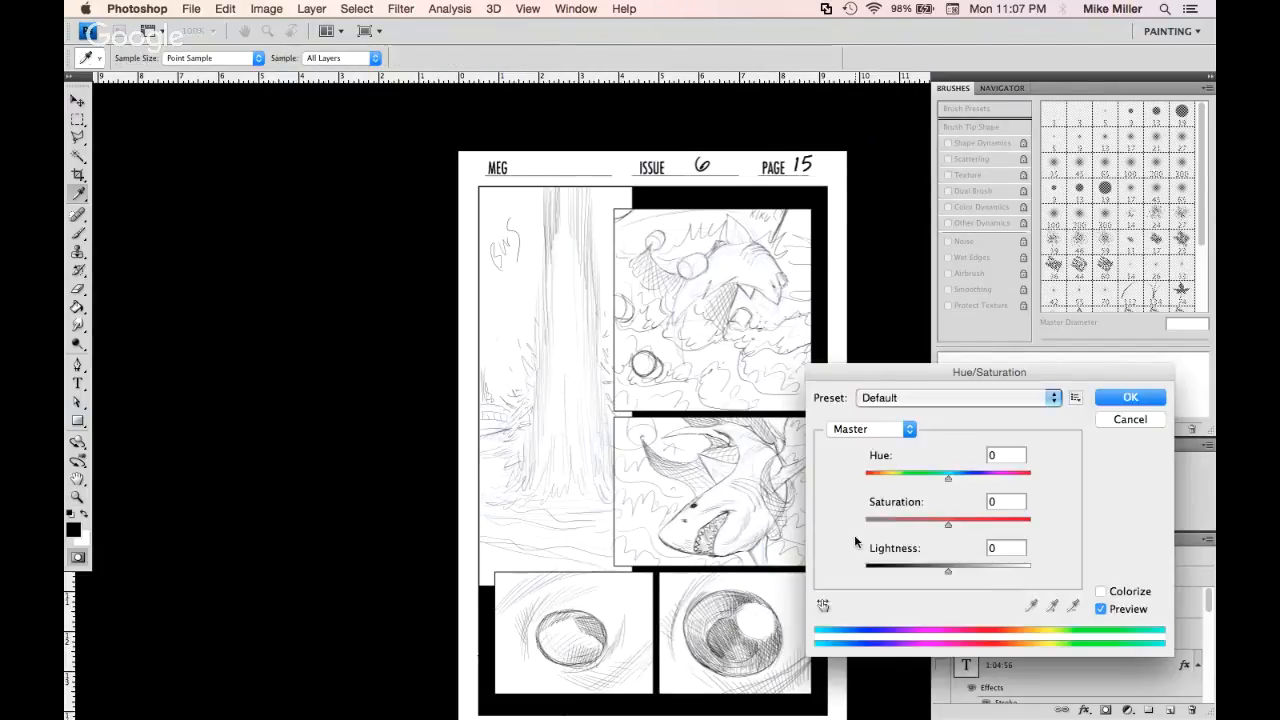
key("Escape")
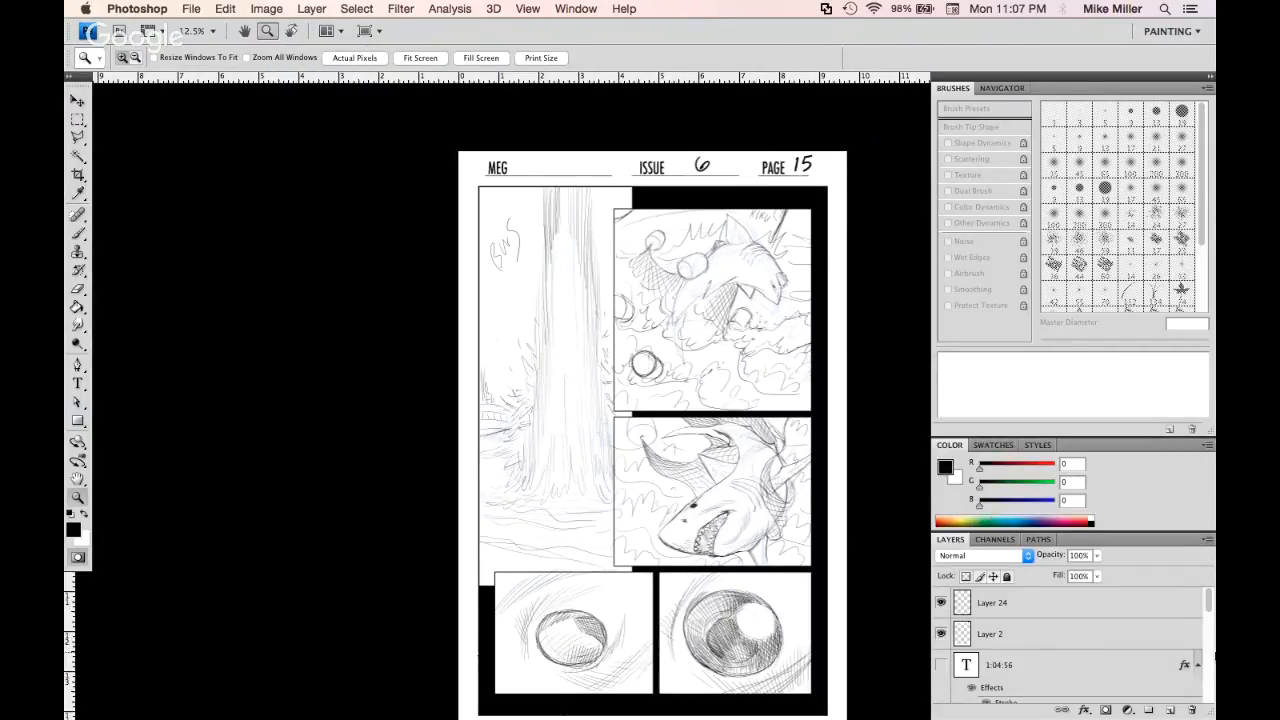
left_click(1212, 669)
left_click(1212, 673)
left_click(1212, 675)
left_click(1211, 677)
left_click(940, 631)
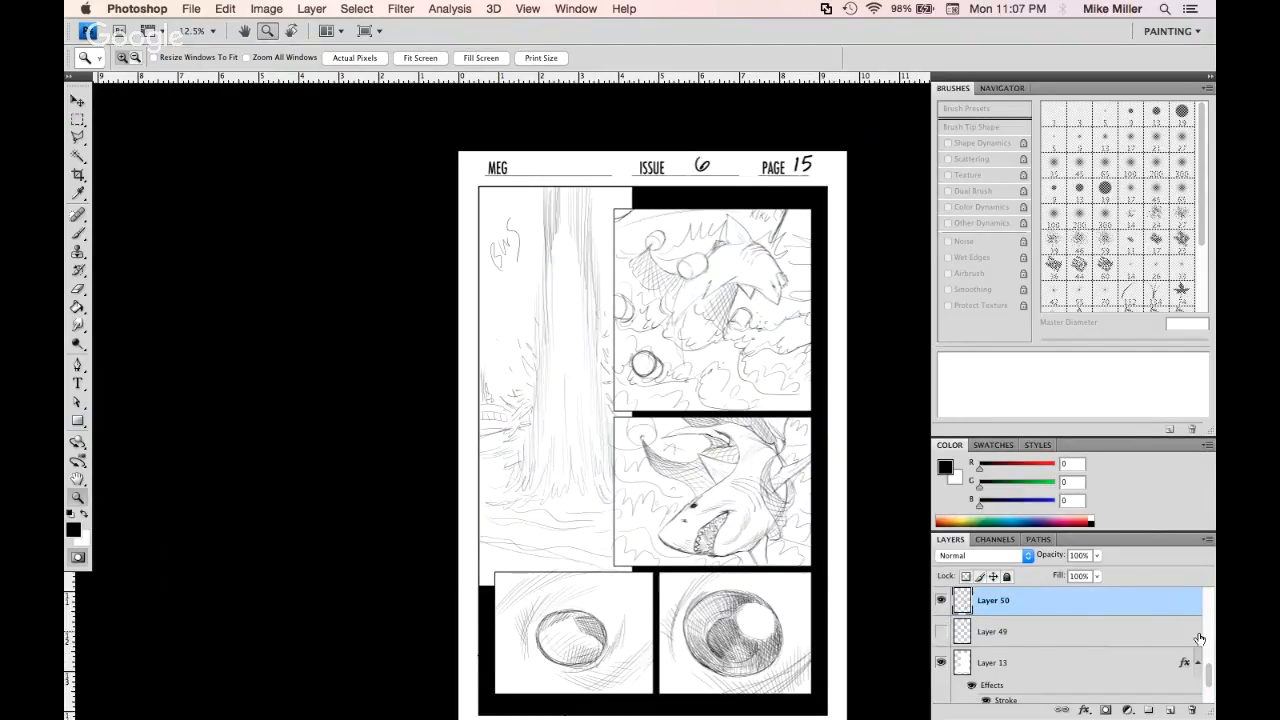
Colorize Layer 50 with hue 182, saturation 100 and lightness +85, and set its blending mode to Multiply
key("ctrl+u")
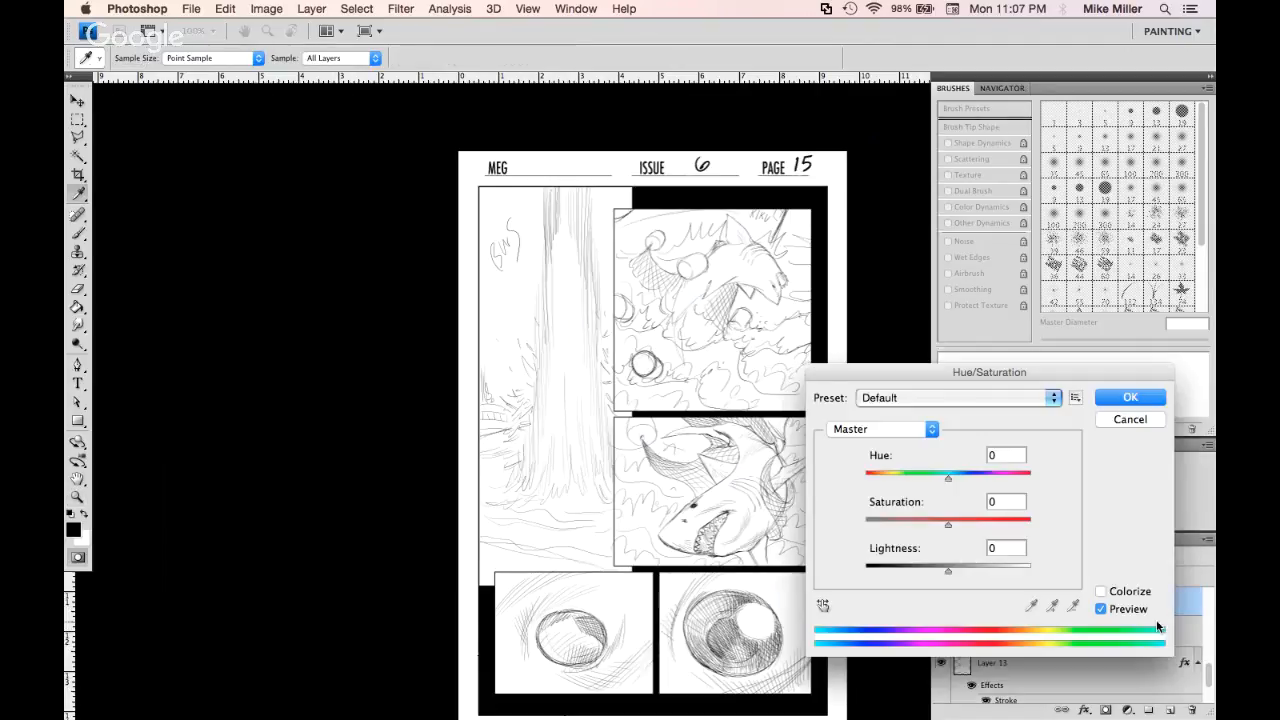
left_click(1100, 591)
left_click_drag(907, 524, 1077, 531)
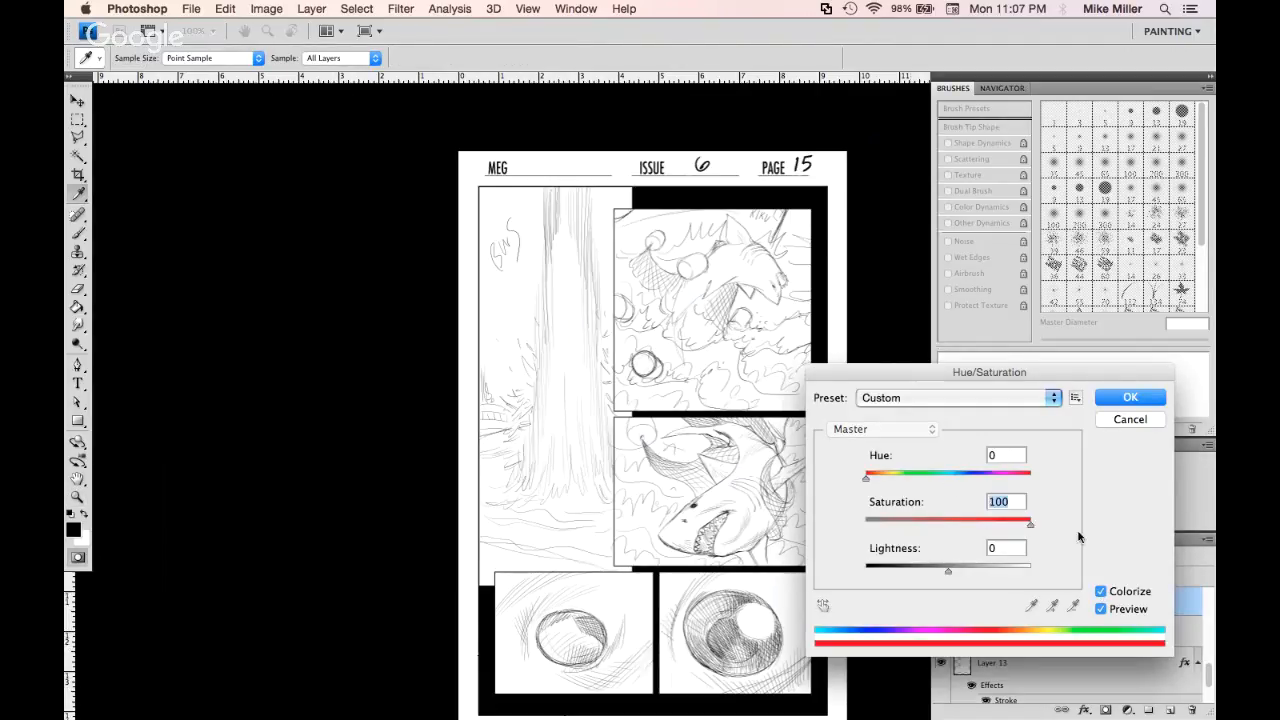
left_click_drag(868, 483, 949, 481)
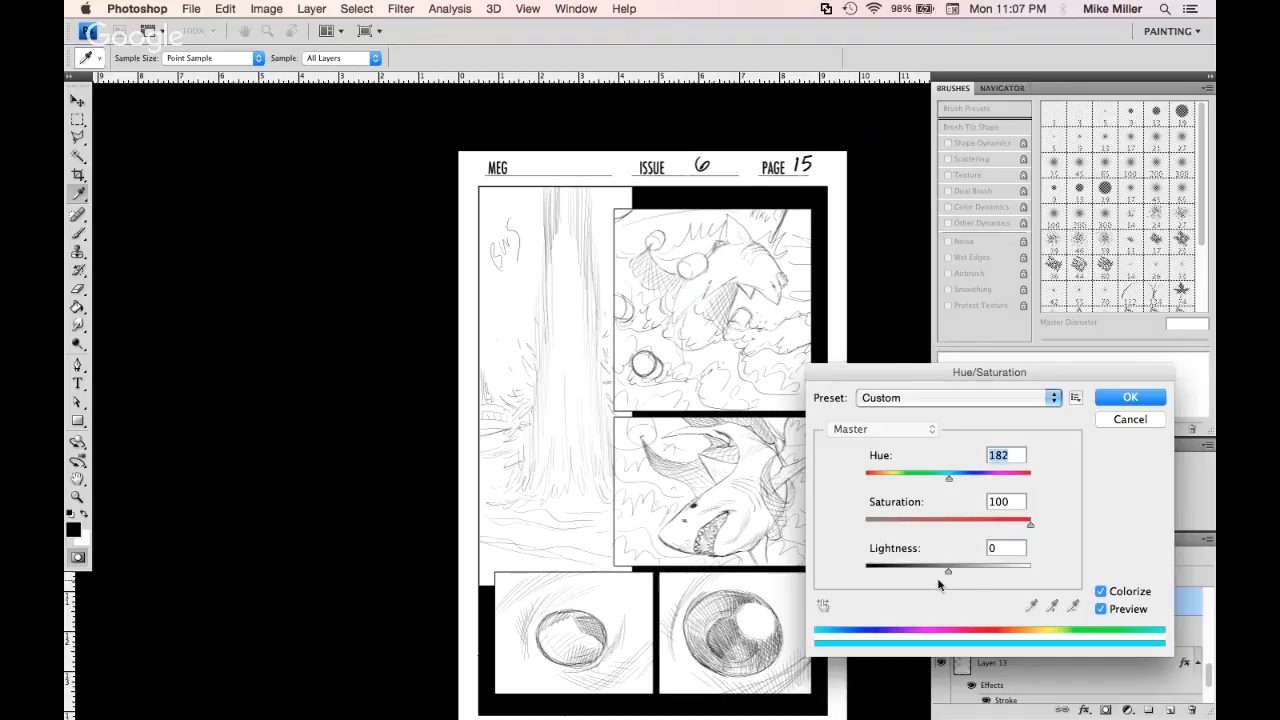
left_click_drag(950, 575, 1019, 575)
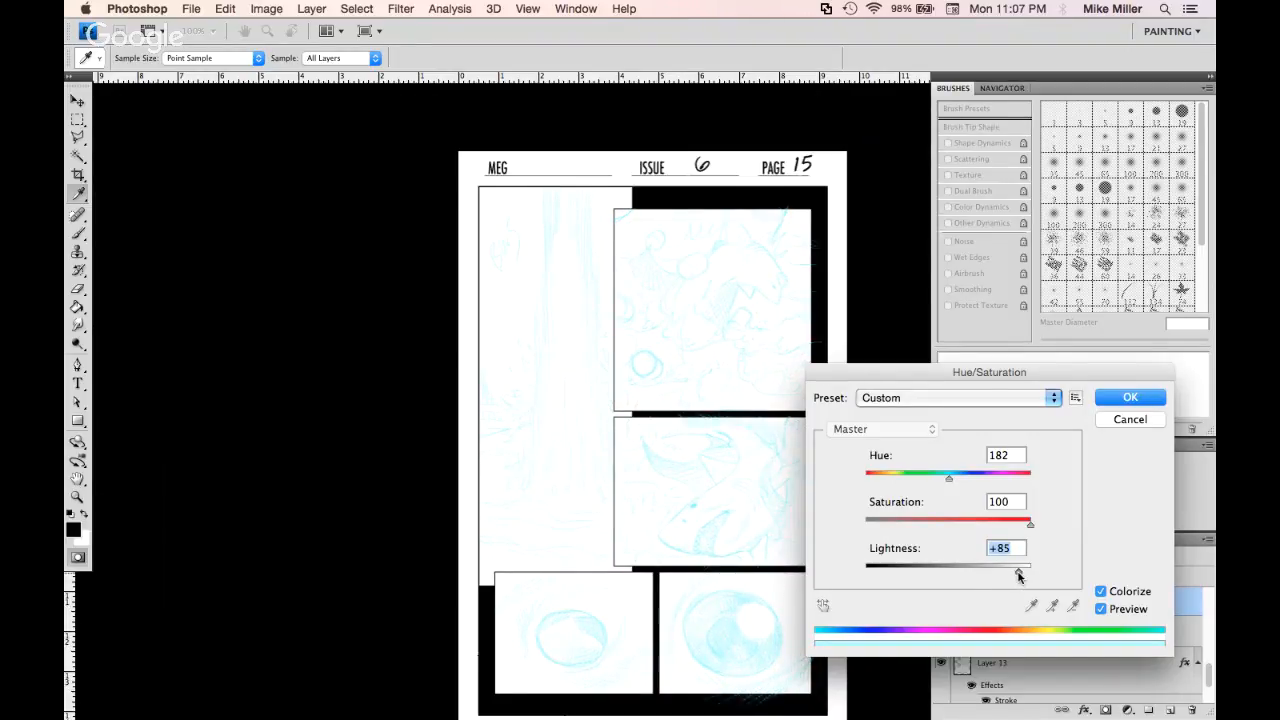
left_click(1129, 398)
key("z")
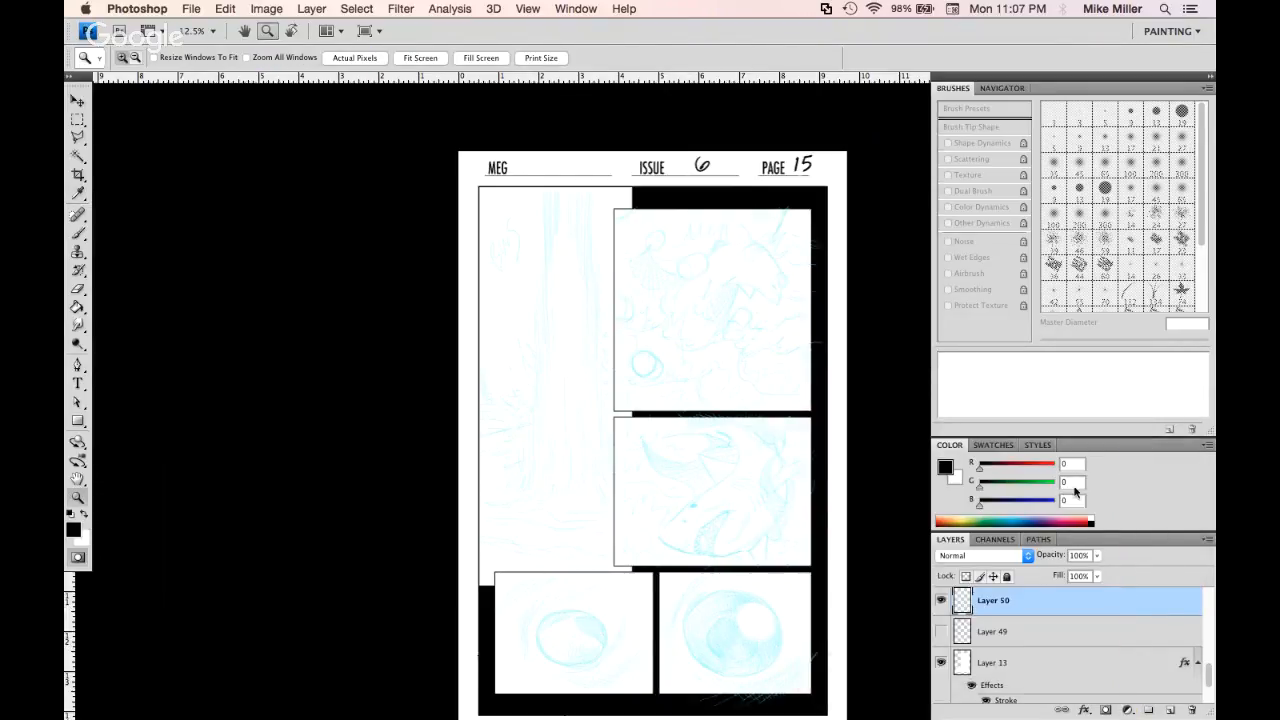
left_click(1028, 556)
left_click(992, 596)
Switch to Finder, open MEG_06_01_INKS_FORMAT.tif from the Issue 6 inks folder, and move the Finder window clear of the image
key("super+Tab")
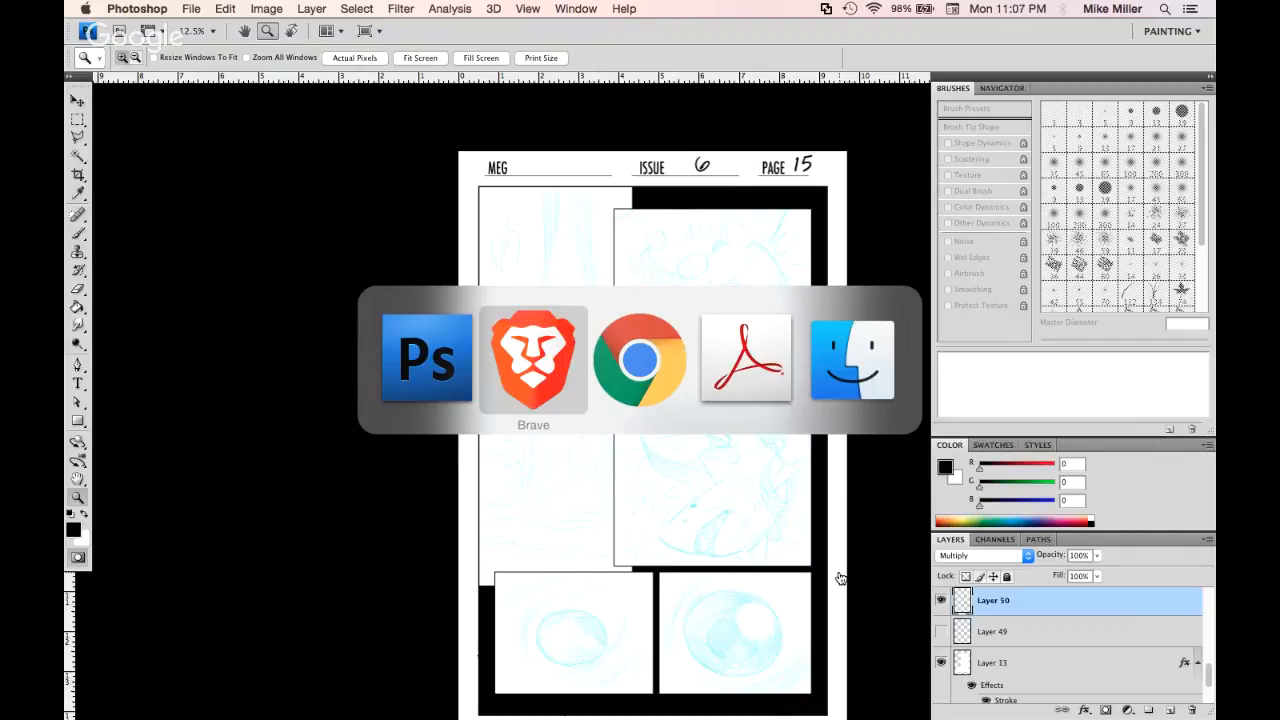
key("super+Tab")
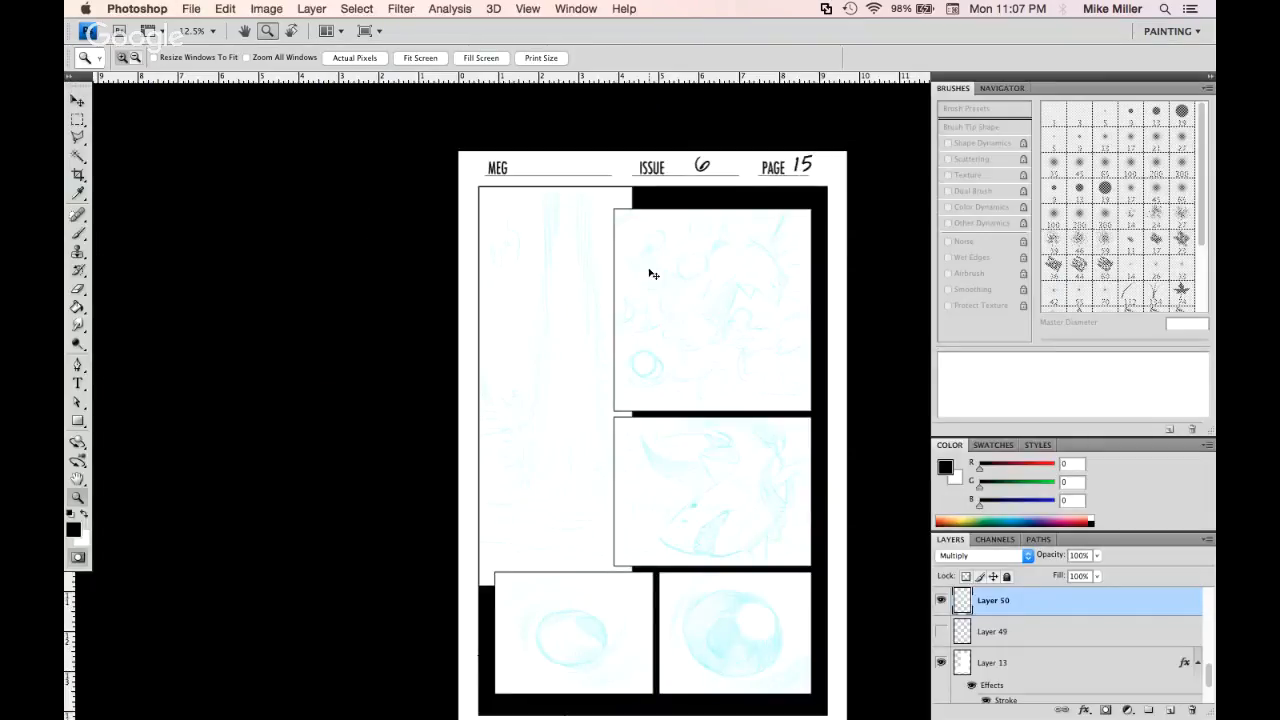
key("super+Tab")
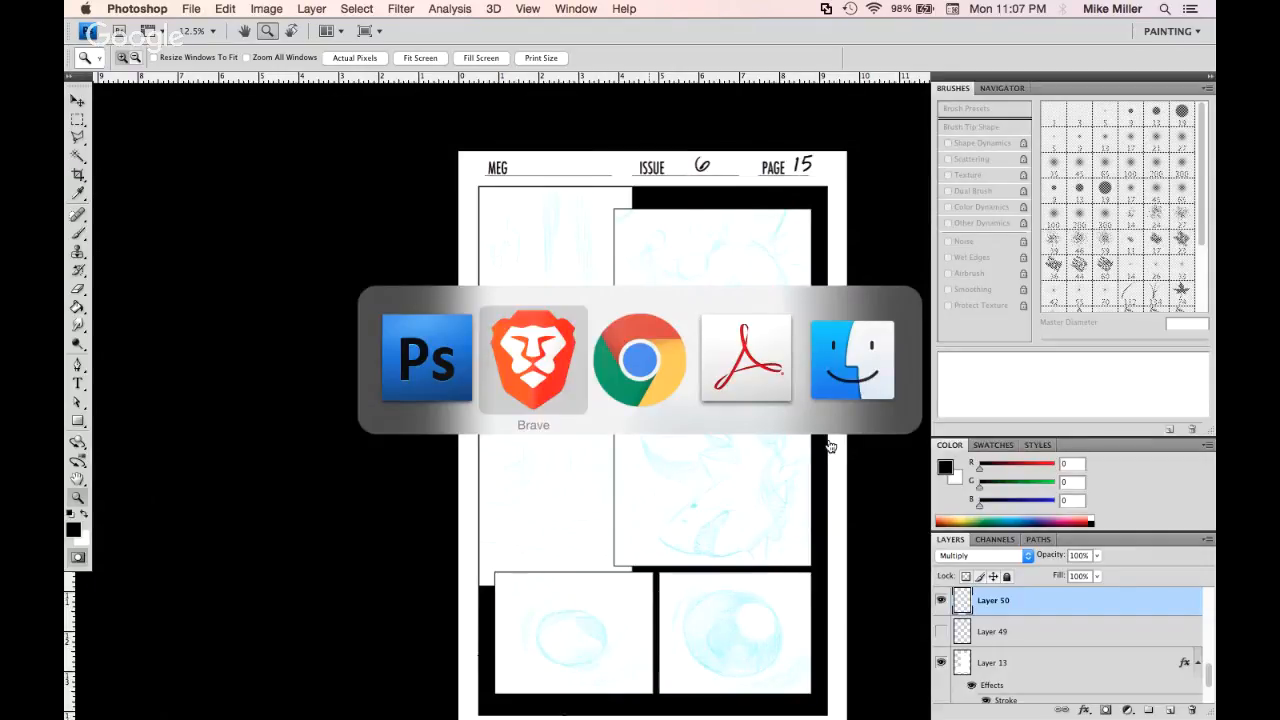
left_click(860, 376)
left_click(150, 195)
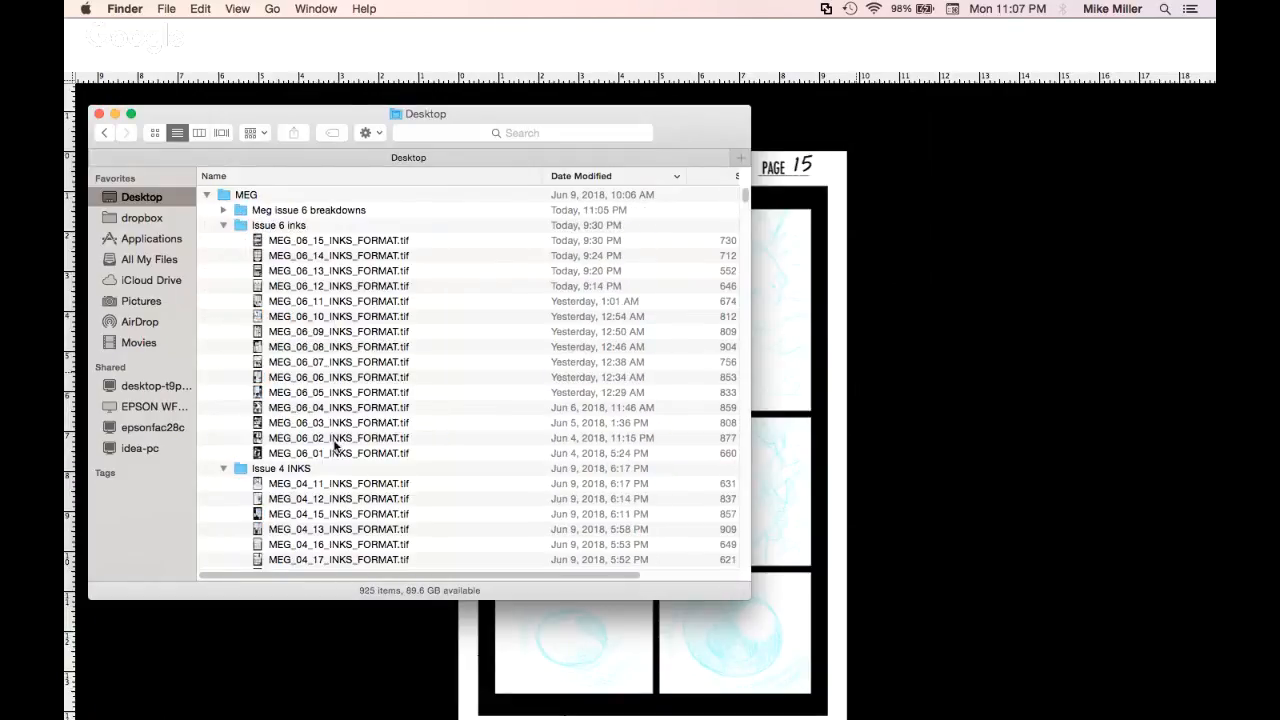
left_click(339, 453)
double_click(341, 455)
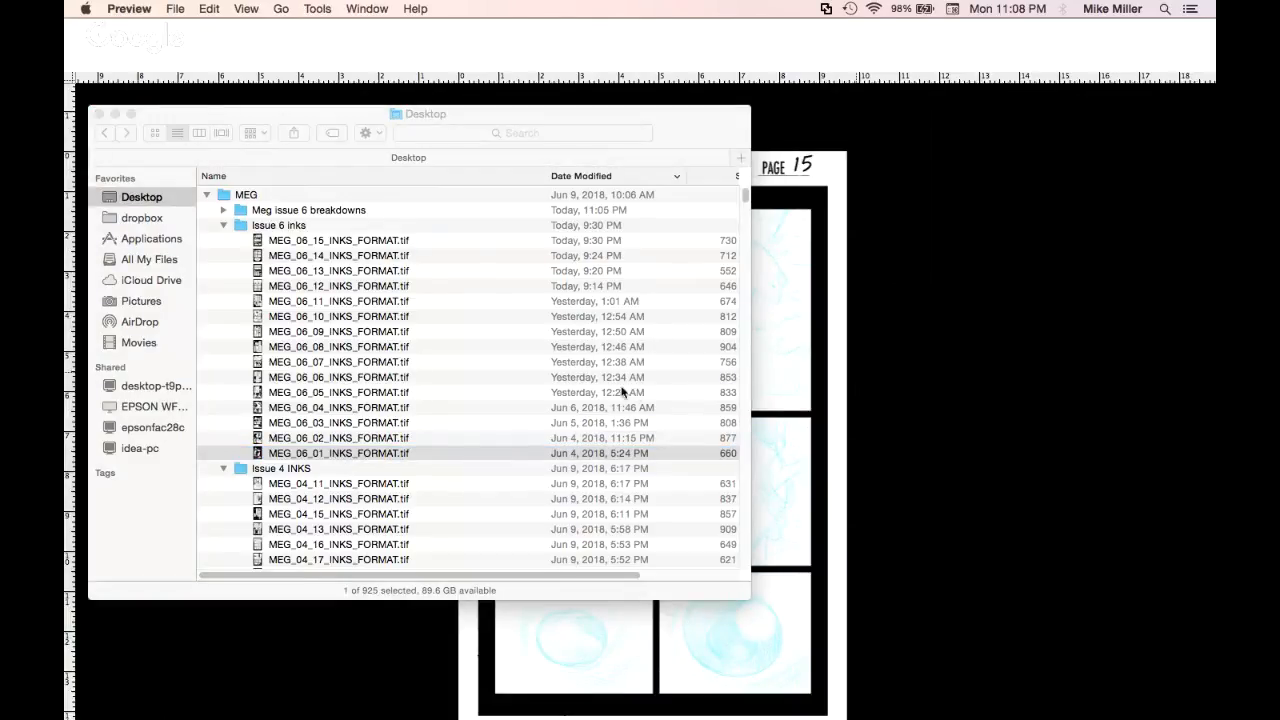
left_click(348, 459)
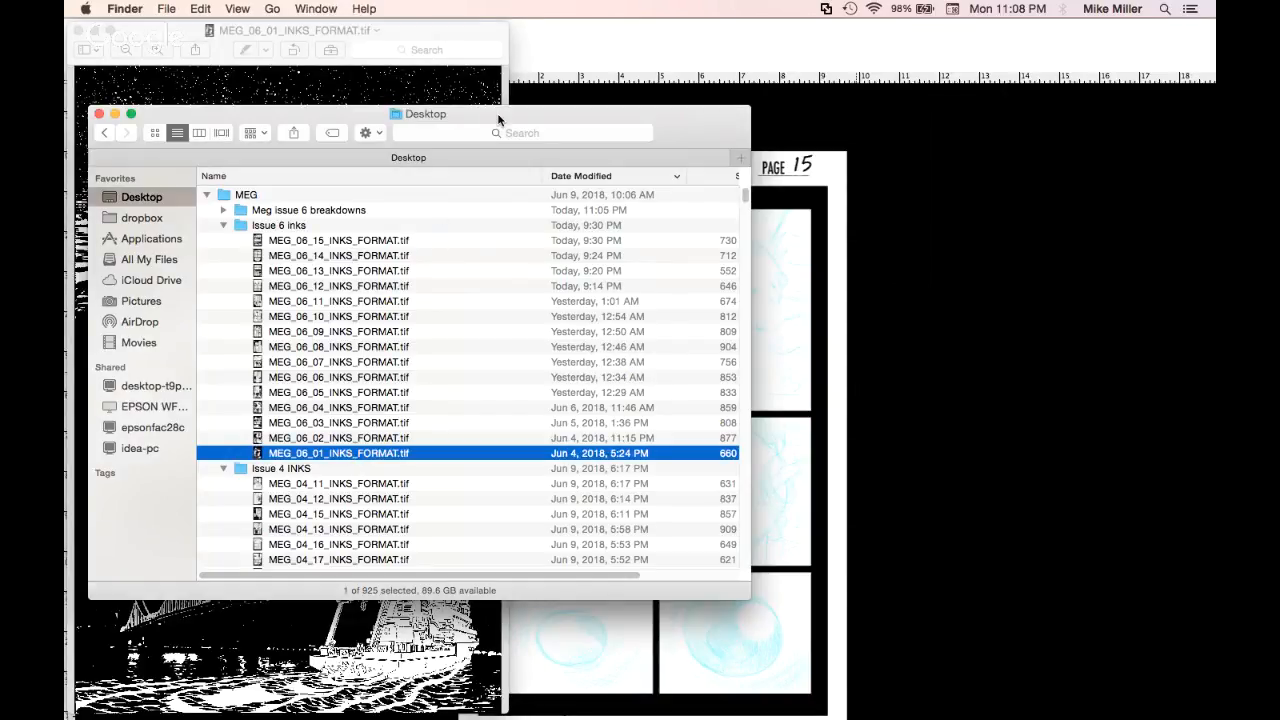
left_click_drag(498, 115, 1001, 78)
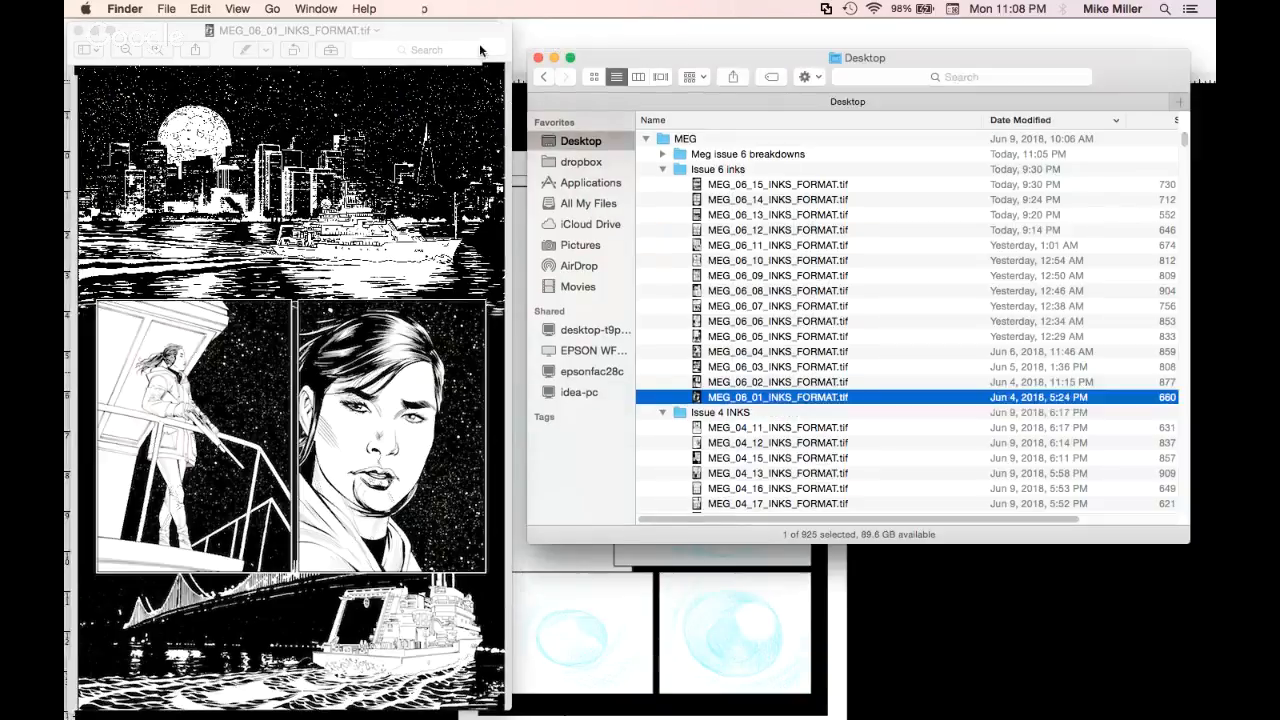
left_click(481, 402)
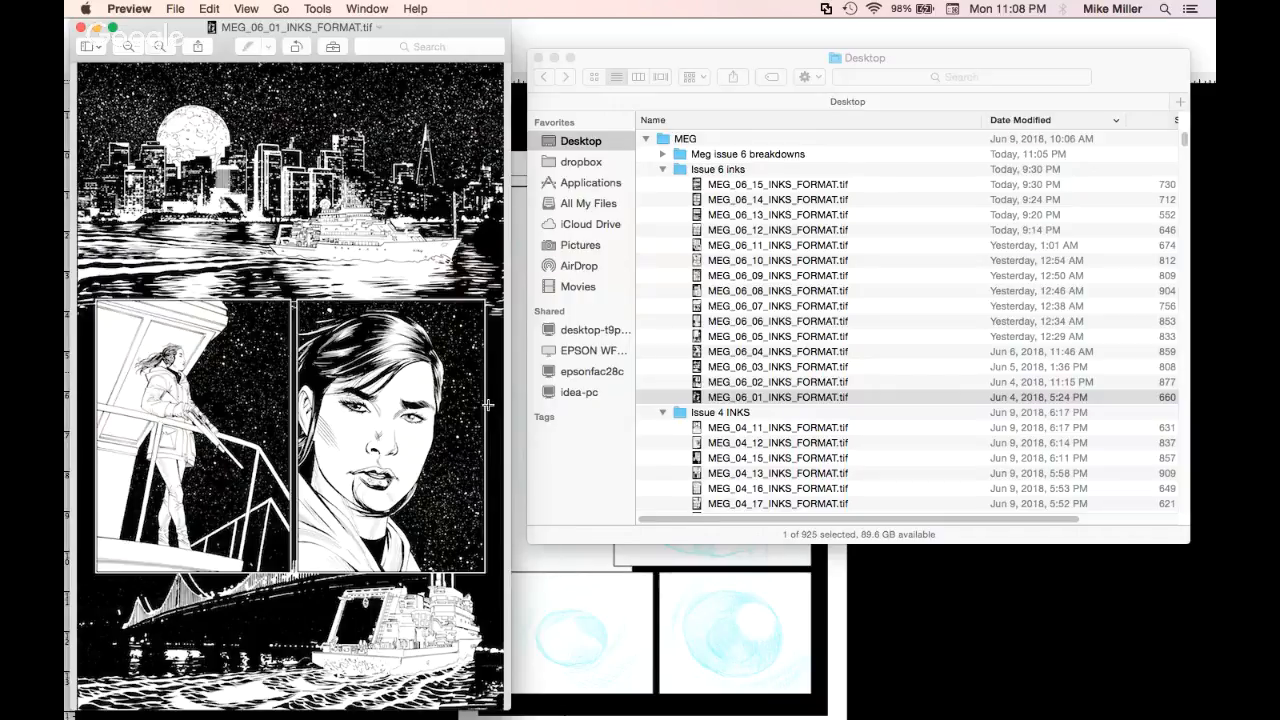
Preview MEG_06_02_INKS_FORMAT.tif with Quick Look, then reposition and enlarge its preview beside the first inked page
left_click(743, 391)
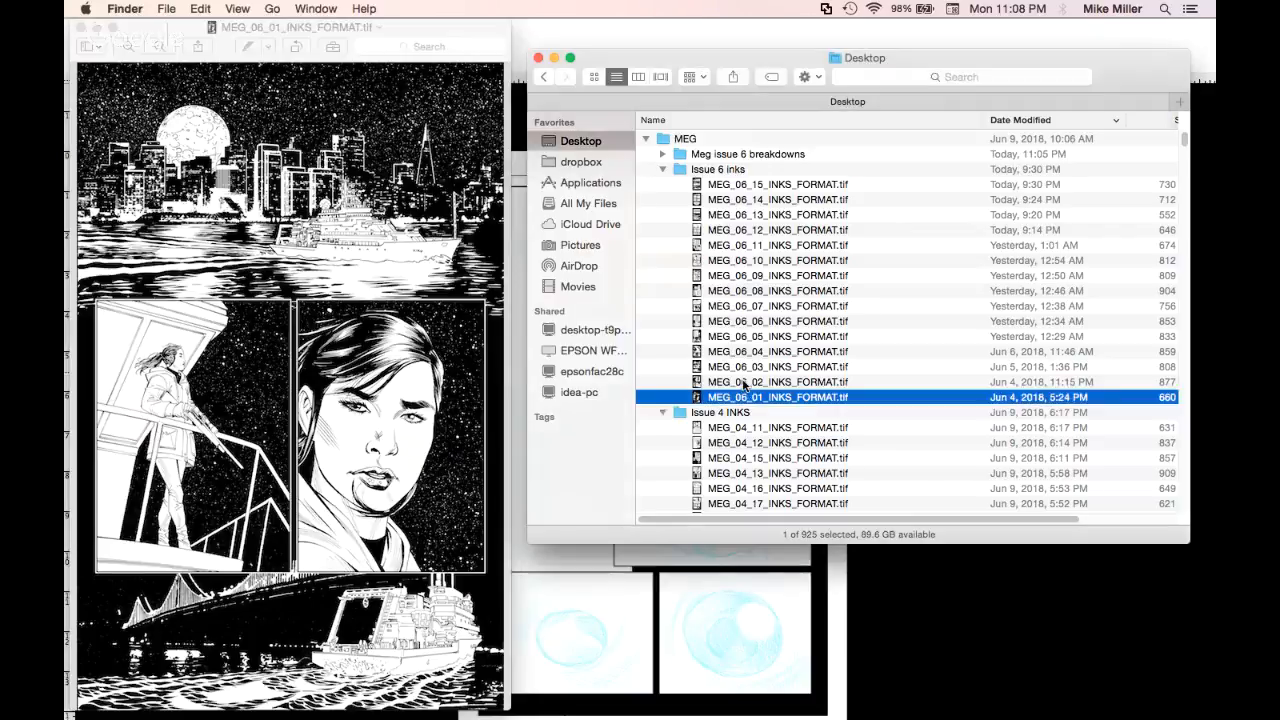
left_click(742, 384)
right_click(742, 384)
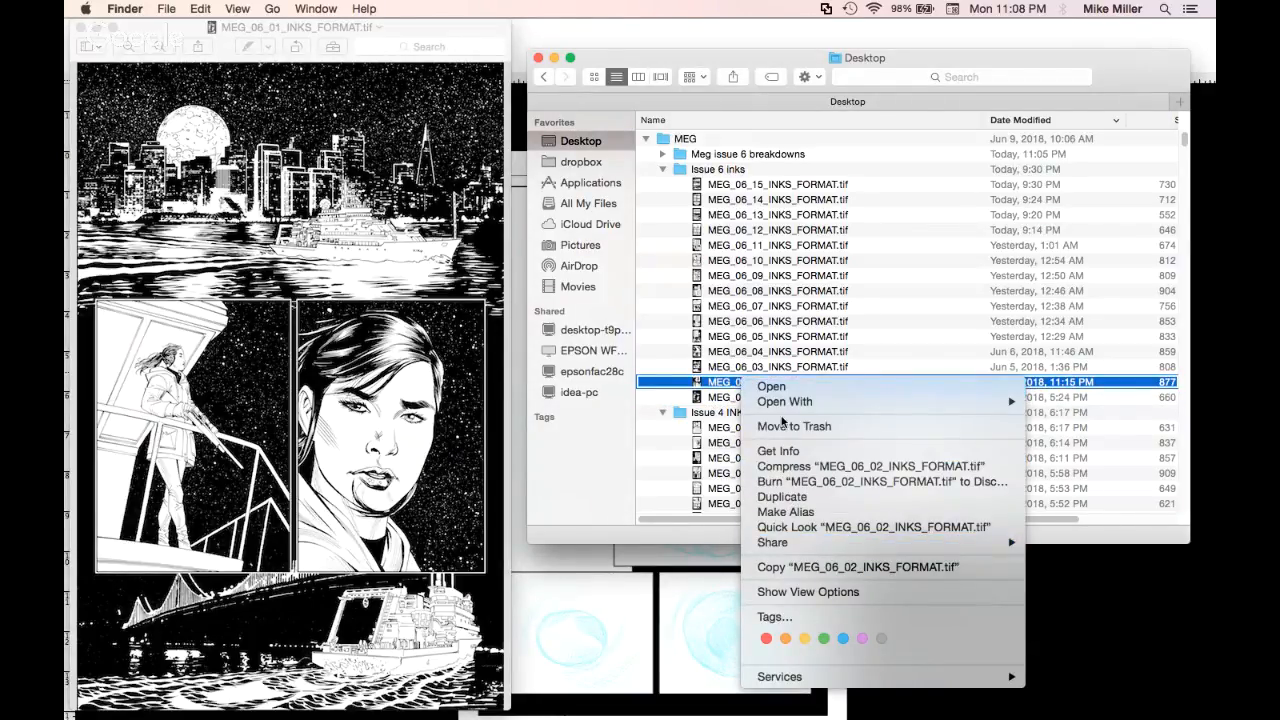
mouse_move(782, 405)
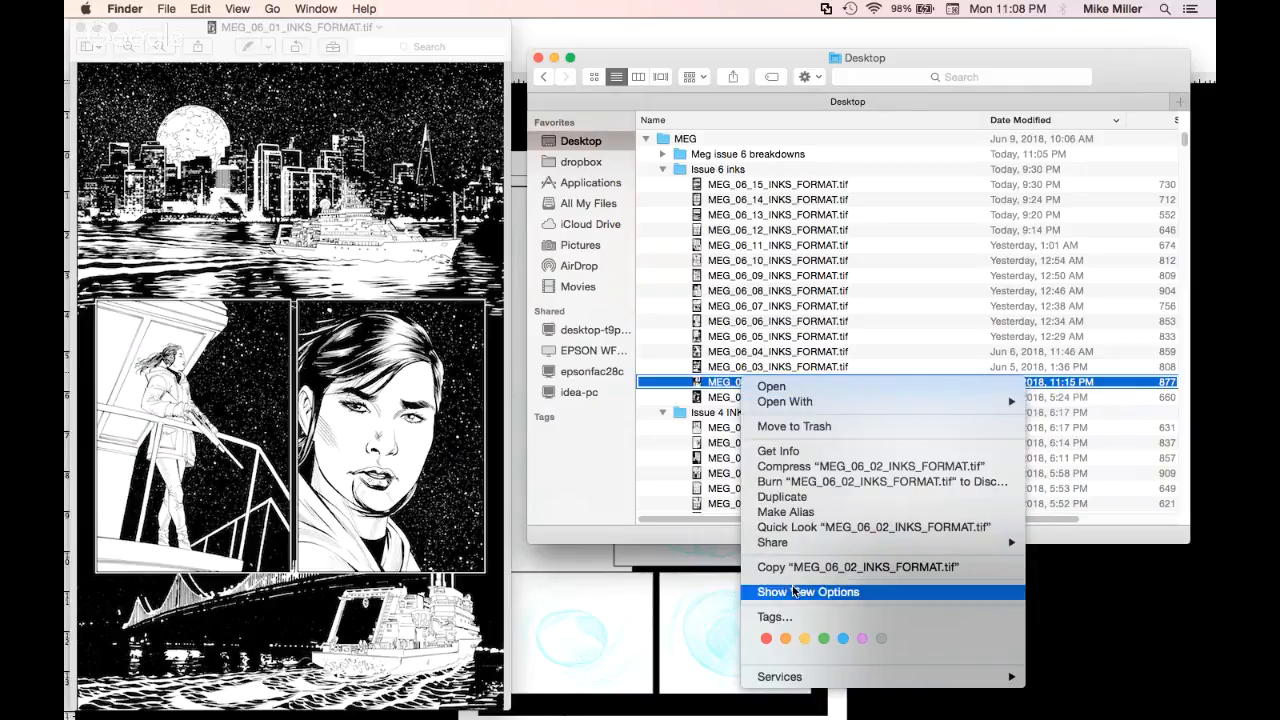
left_click(795, 530)
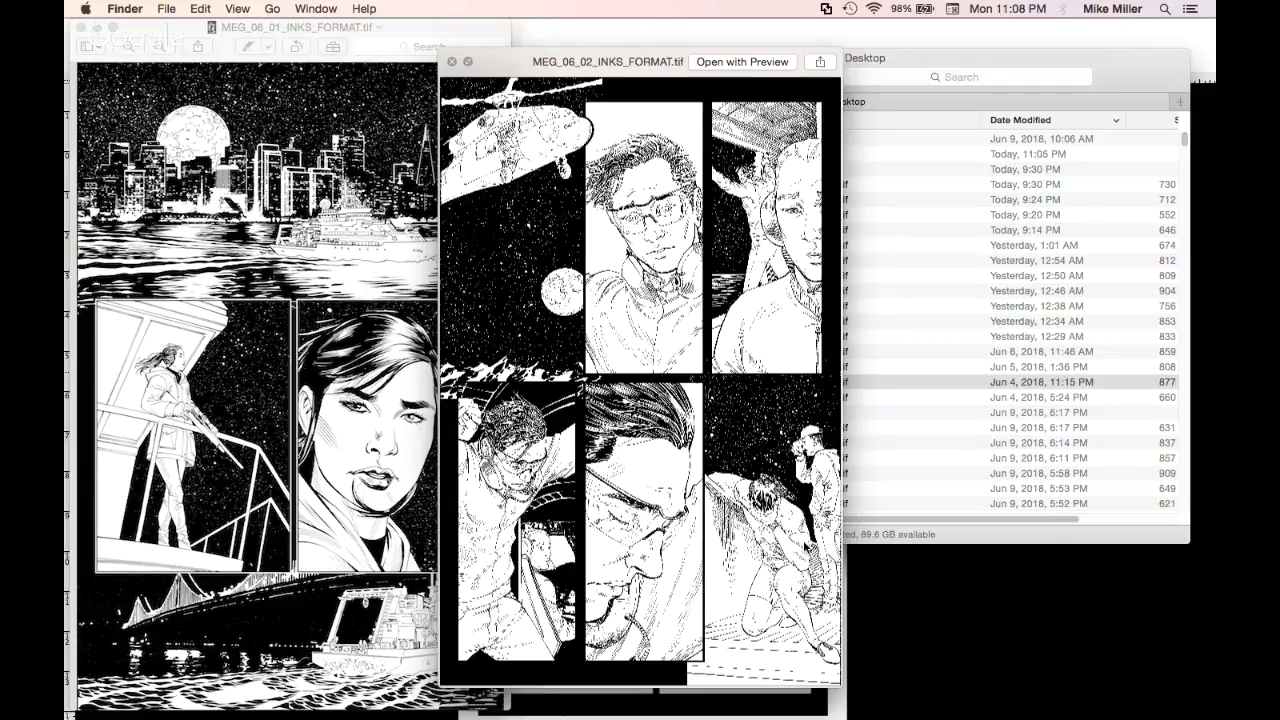
left_click_drag(653, 65, 598, 36)
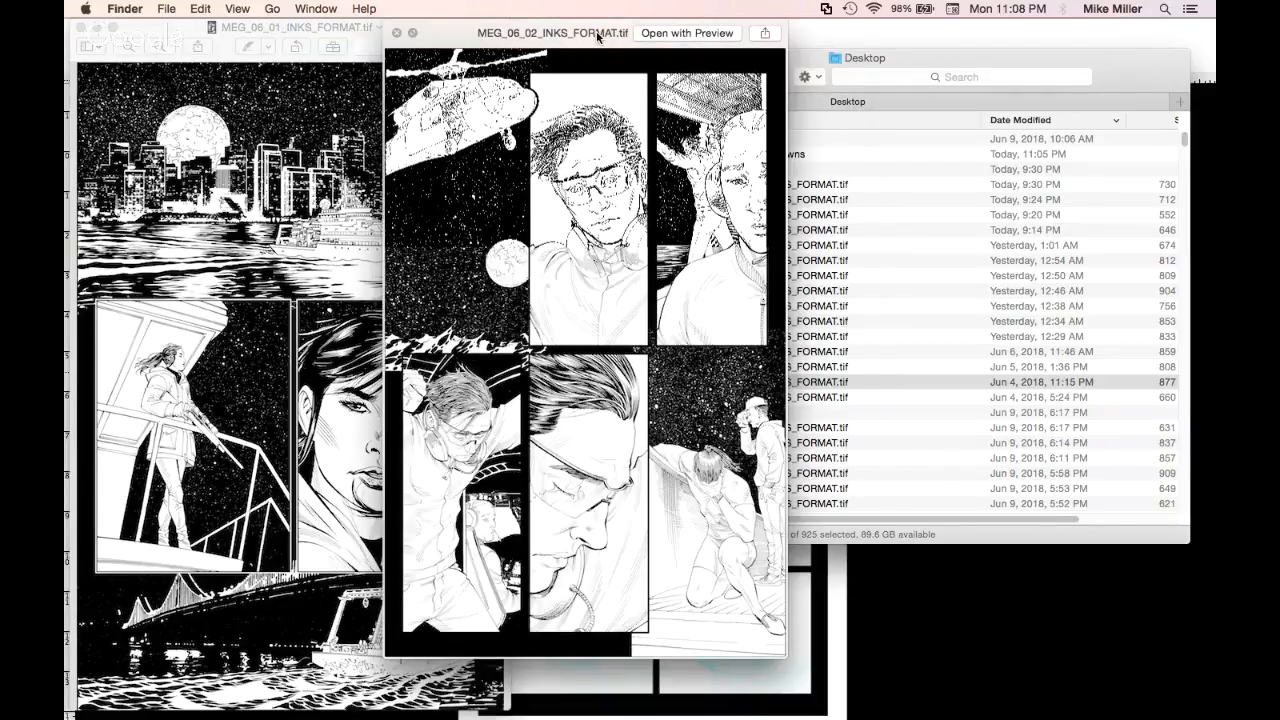
left_click_drag(787, 658, 850, 716)
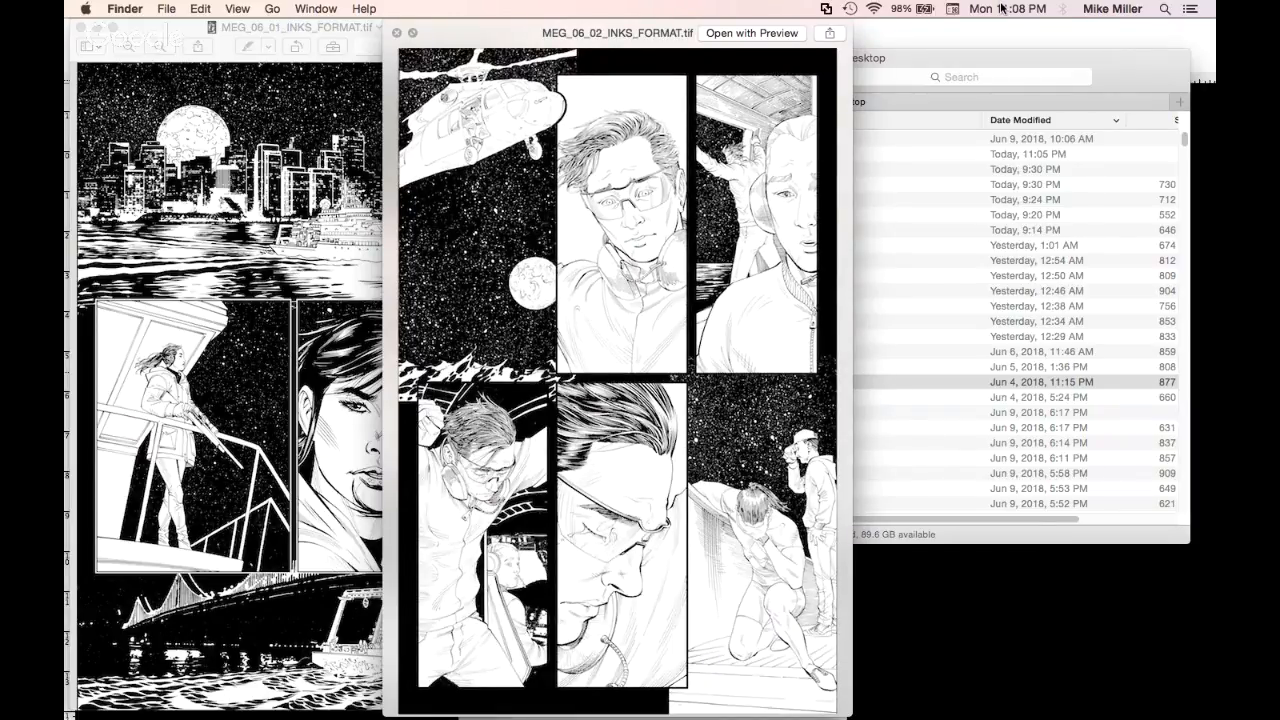
Preview MEG_06_03_INKS_FORMAT.tif and MEG_06_04_INKS_FORMAT.tif in turn with Quick Look, and shift the preview away from the file list
key("Up")
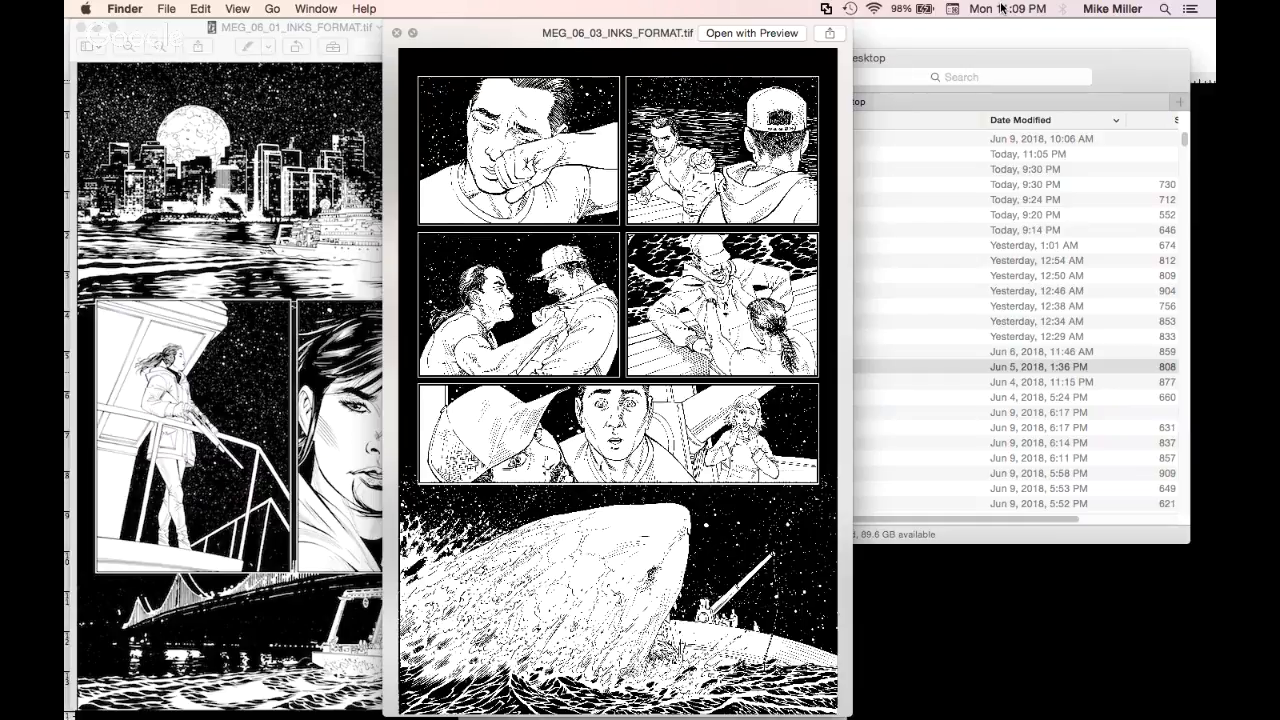
left_click(907, 368)
key("Up")
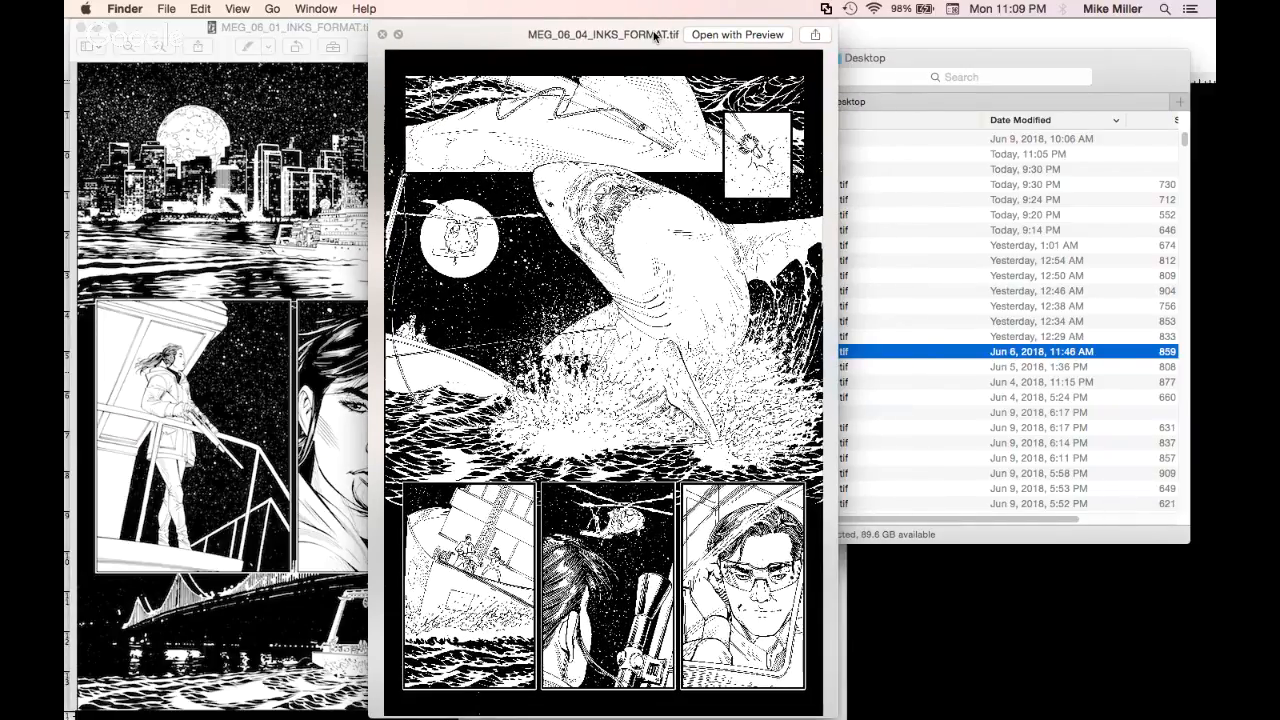
left_click_drag(655, 35, 598, 35)
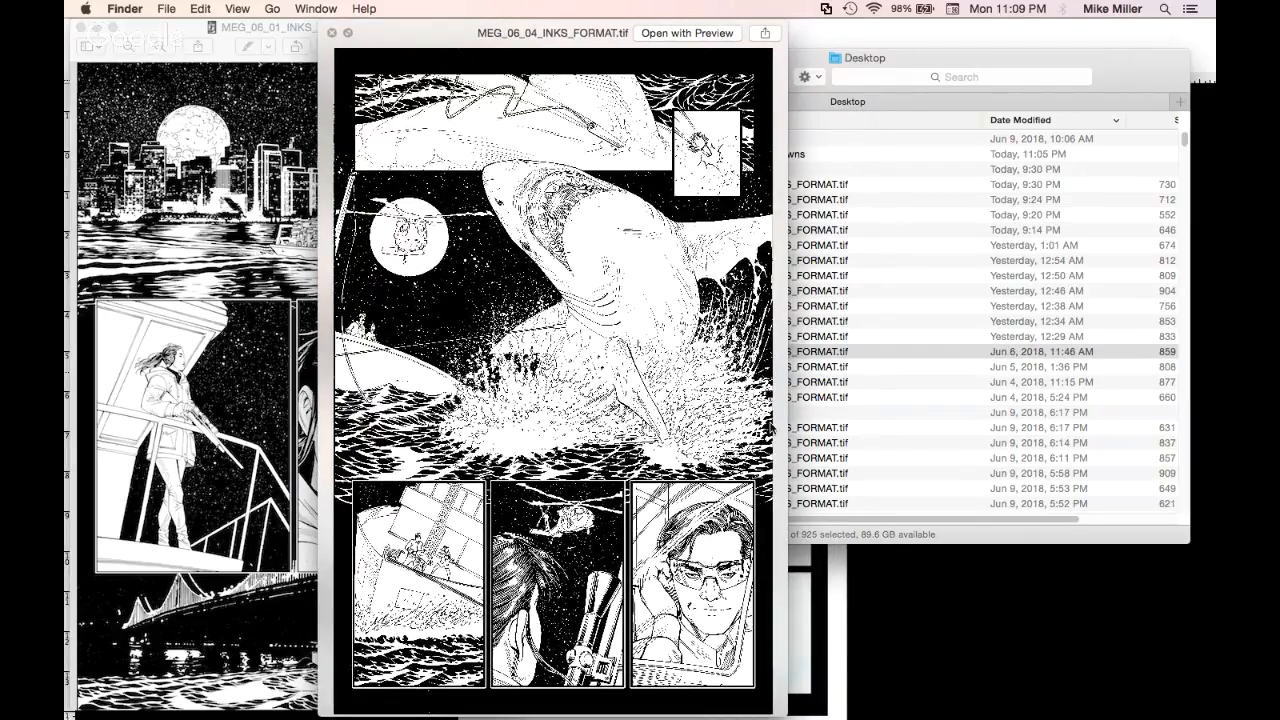
Open MEG_06_04_INKS_FORMAT.tif in Preview, and move and widen its window beside the first inked page
key("super+Tab")
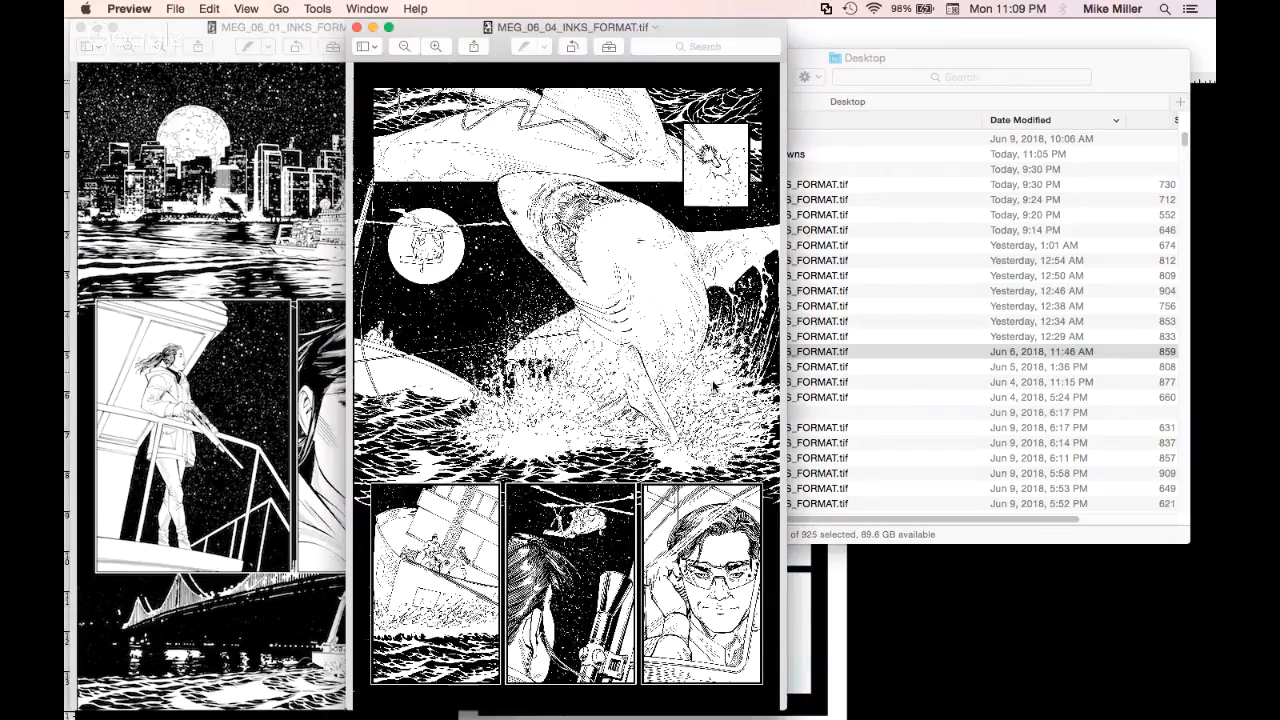
left_click_drag(721, 20, 665, 18)
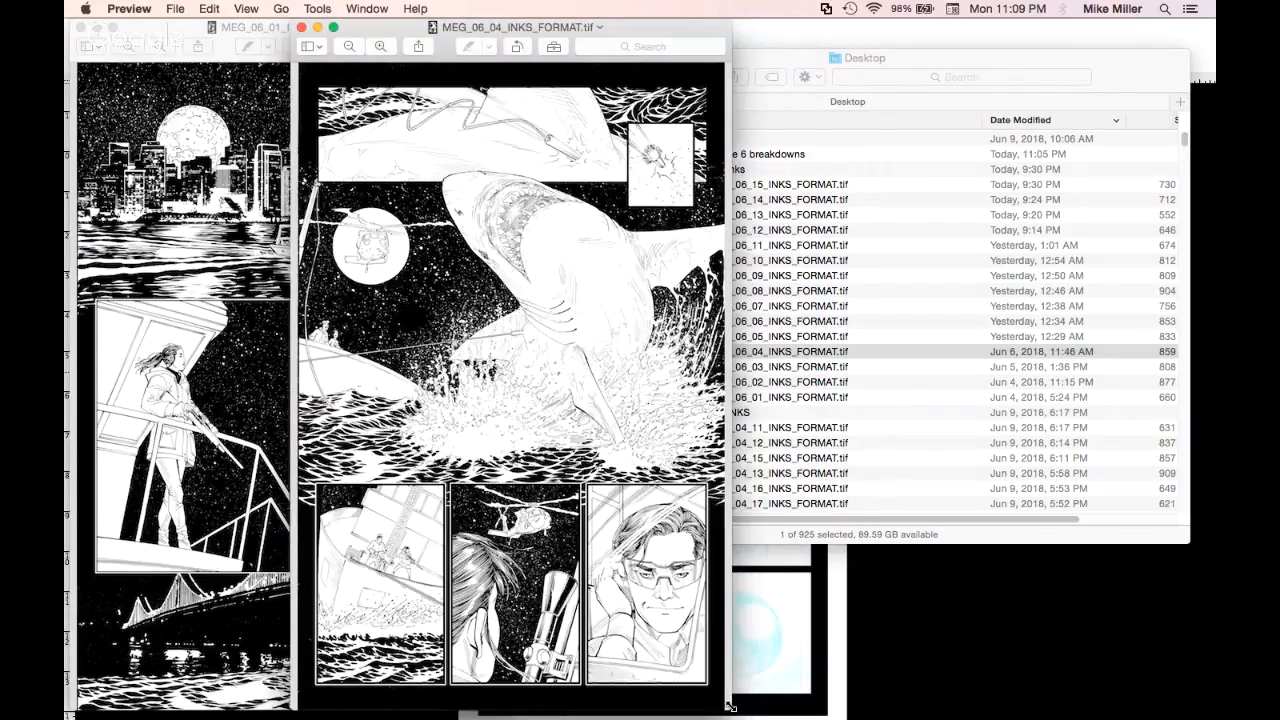
left_click_drag(730, 710, 751, 716)
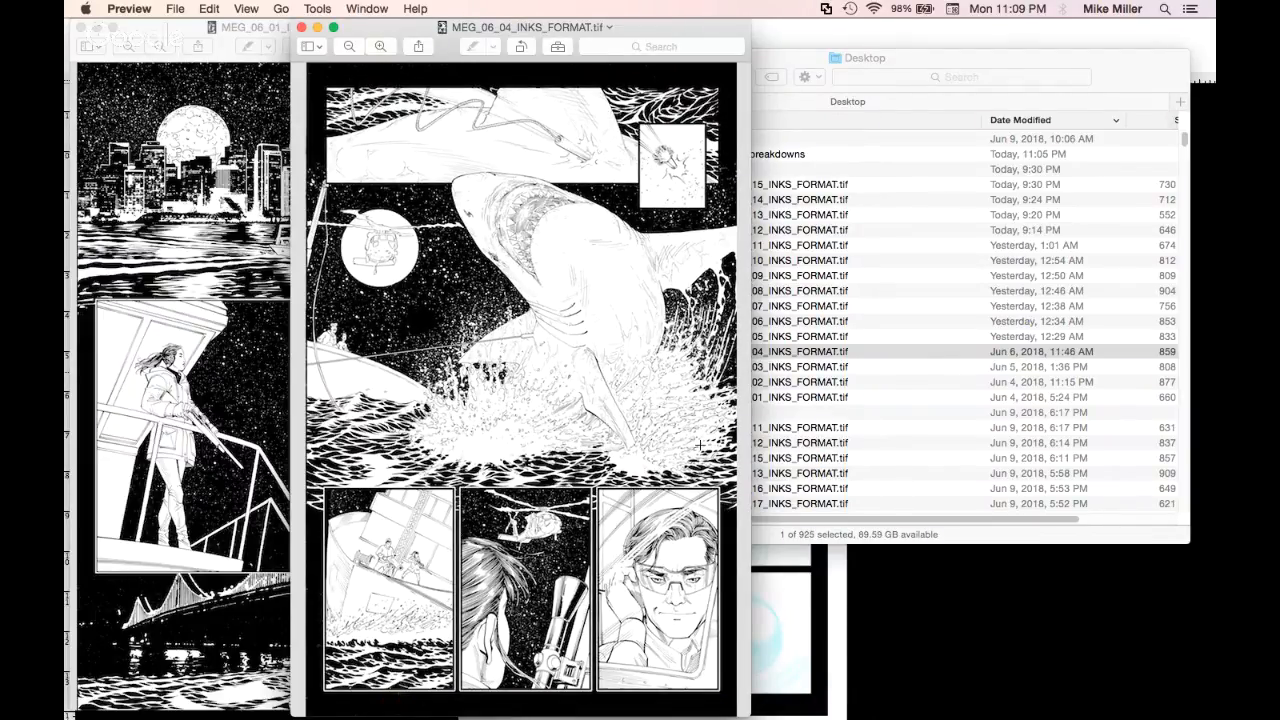
key("super+w")
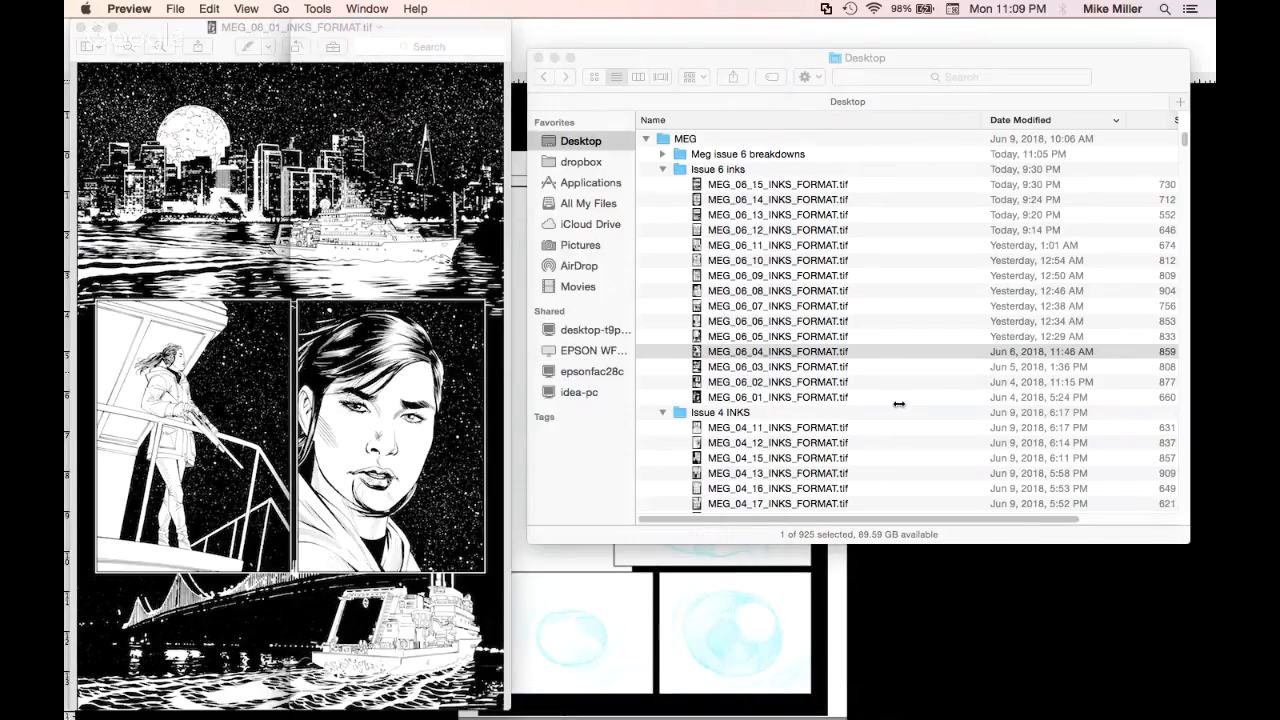
left_click_drag(899, 404, 987, 404)
Zoom in on the fourth inked page and examine the shark, water spray and moonlit helicopter in the main panel
left_click(380, 48)
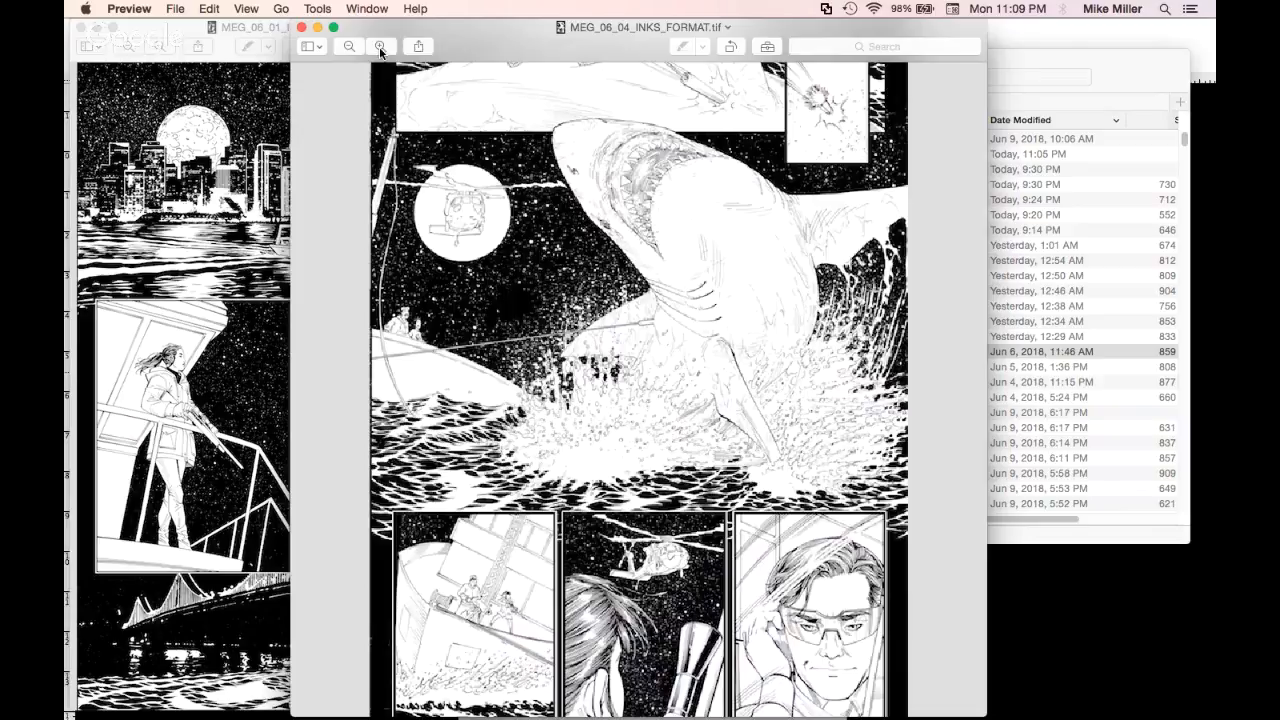
left_click(380, 48)
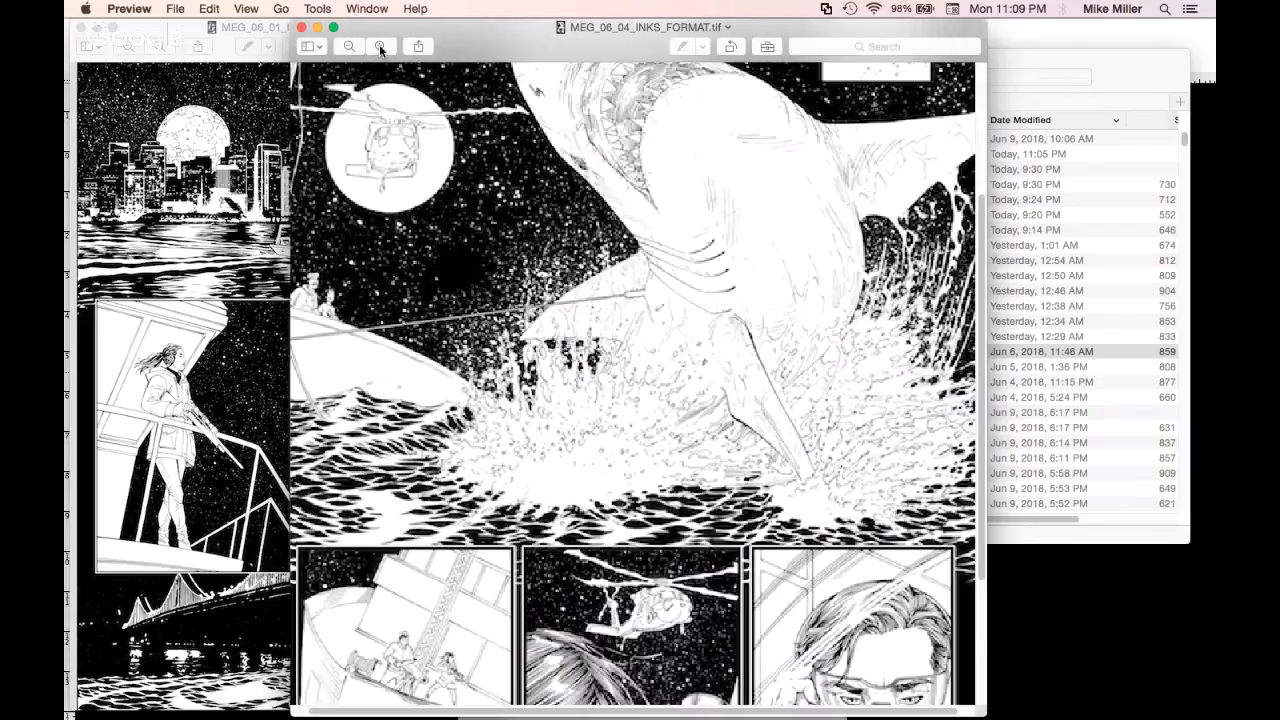
left_click(380, 48)
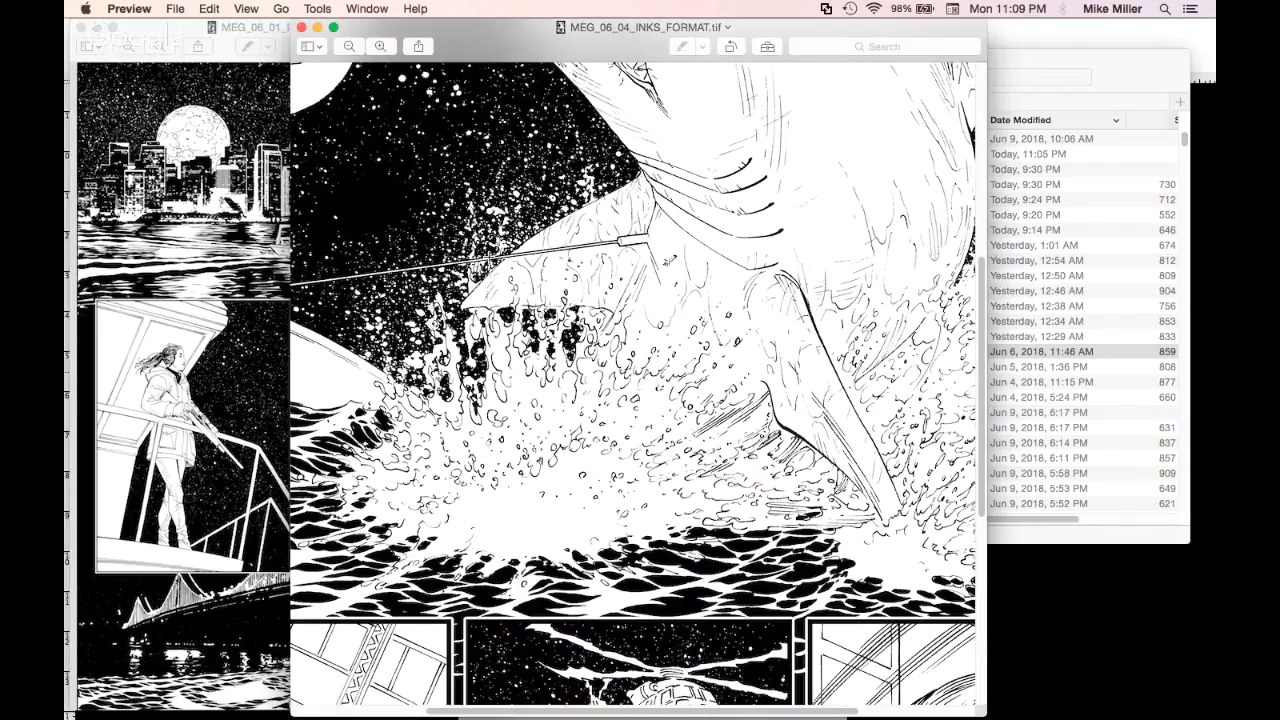
scroll(632, 368, "up", 3)
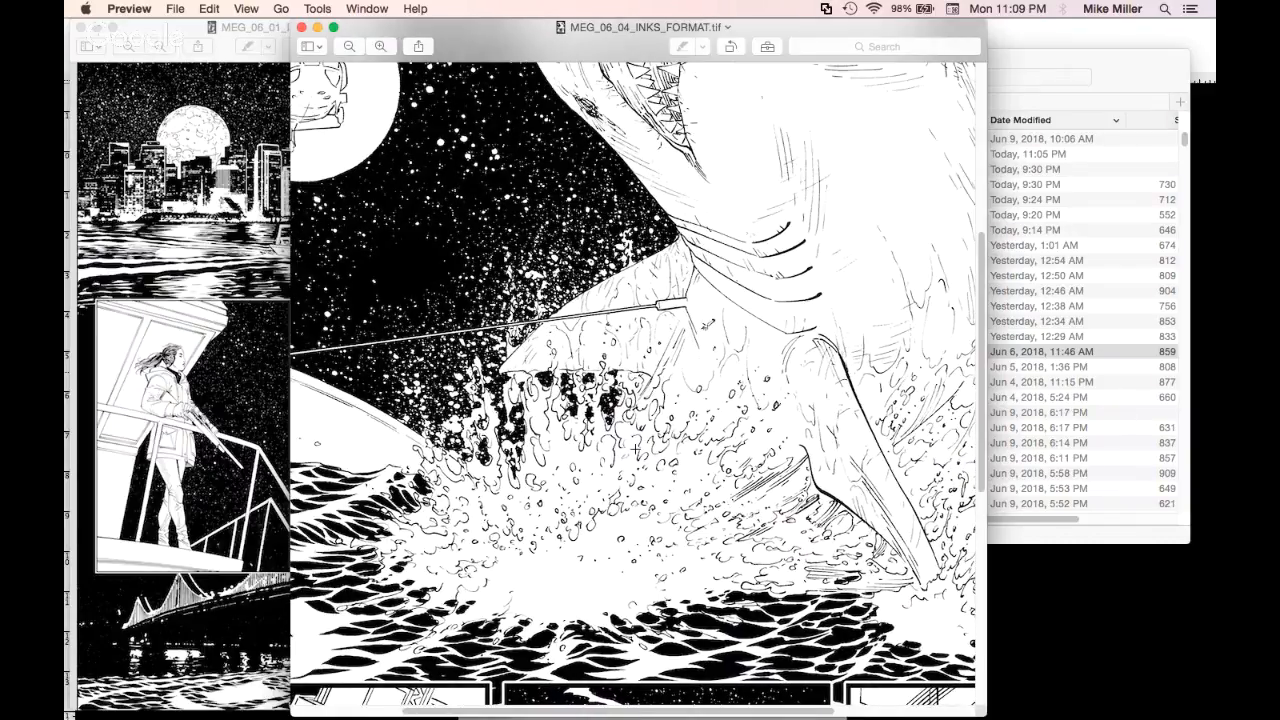
scroll(635, 450, "right", 10)
scroll(635, 450, "up", 5)
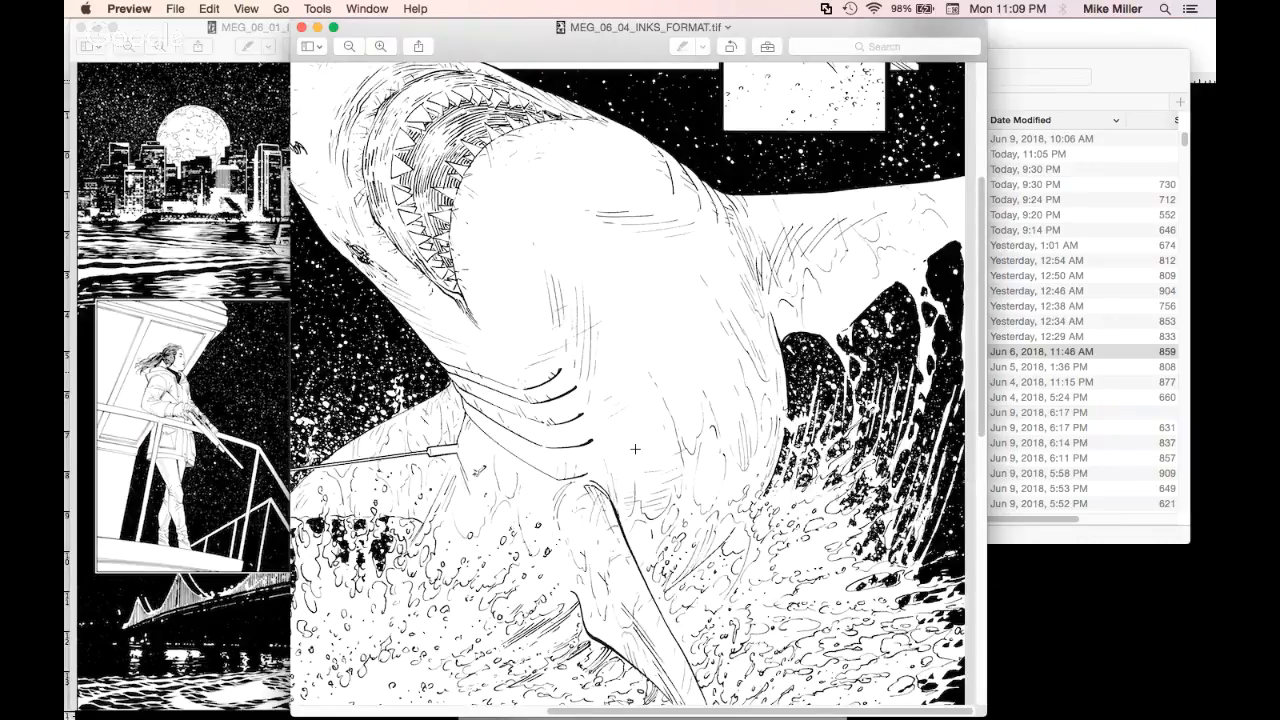
scroll(635, 449, "up", 5)
scroll(635, 449, "left", 4)
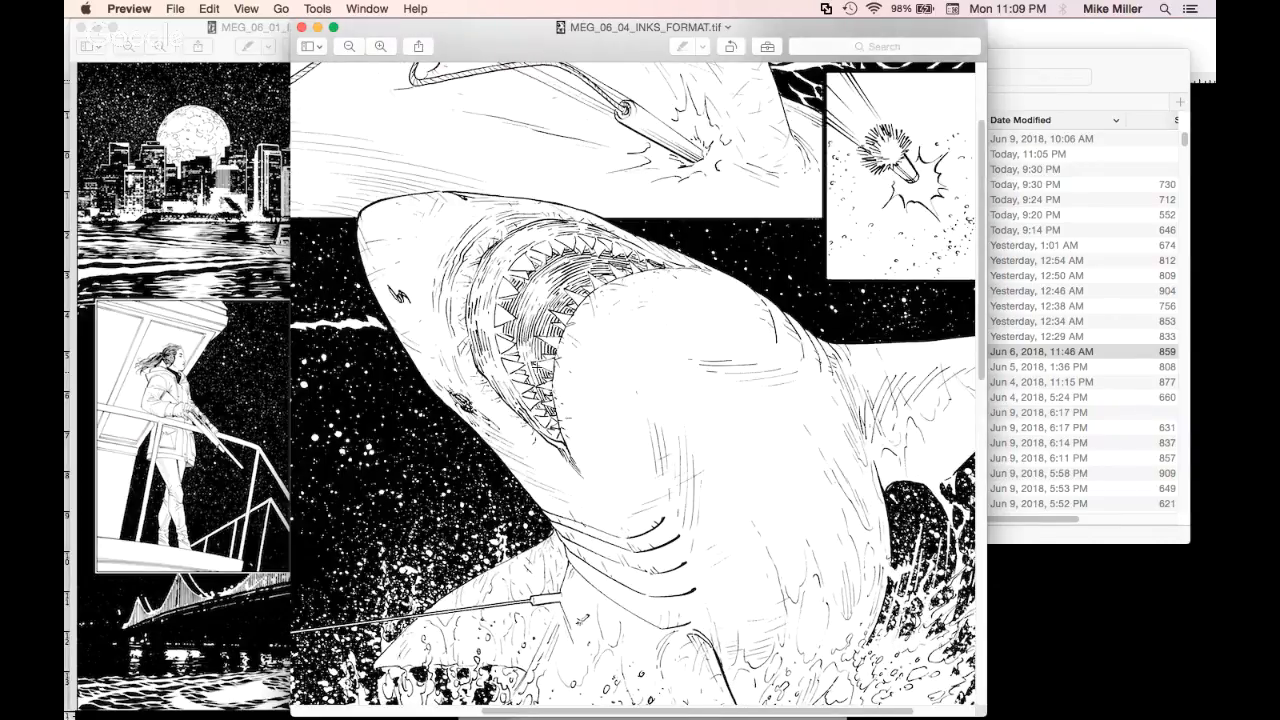
scroll(749, 337, "left", 12)
scroll(749, 337, "down", 3)
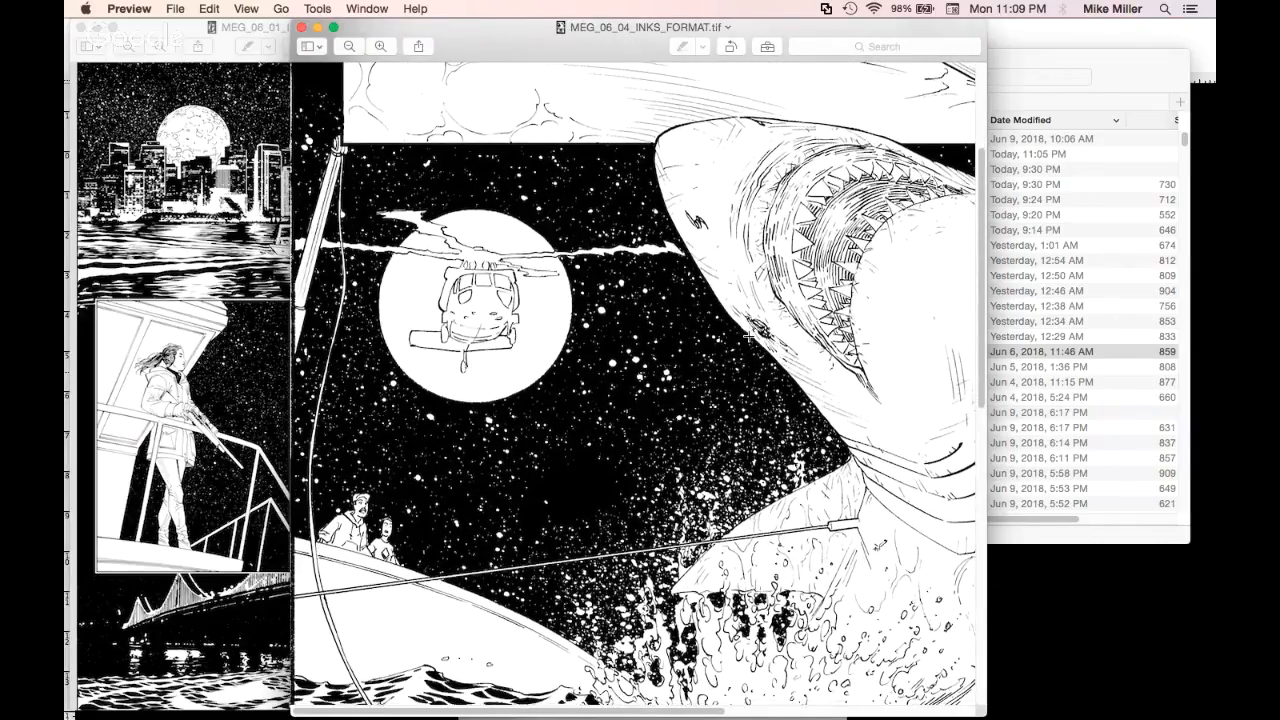
Examine the boat, rifle scope and pilot panels and the harpoon panels up close, and return to the full-page view
scroll(749, 337, "down", 10)
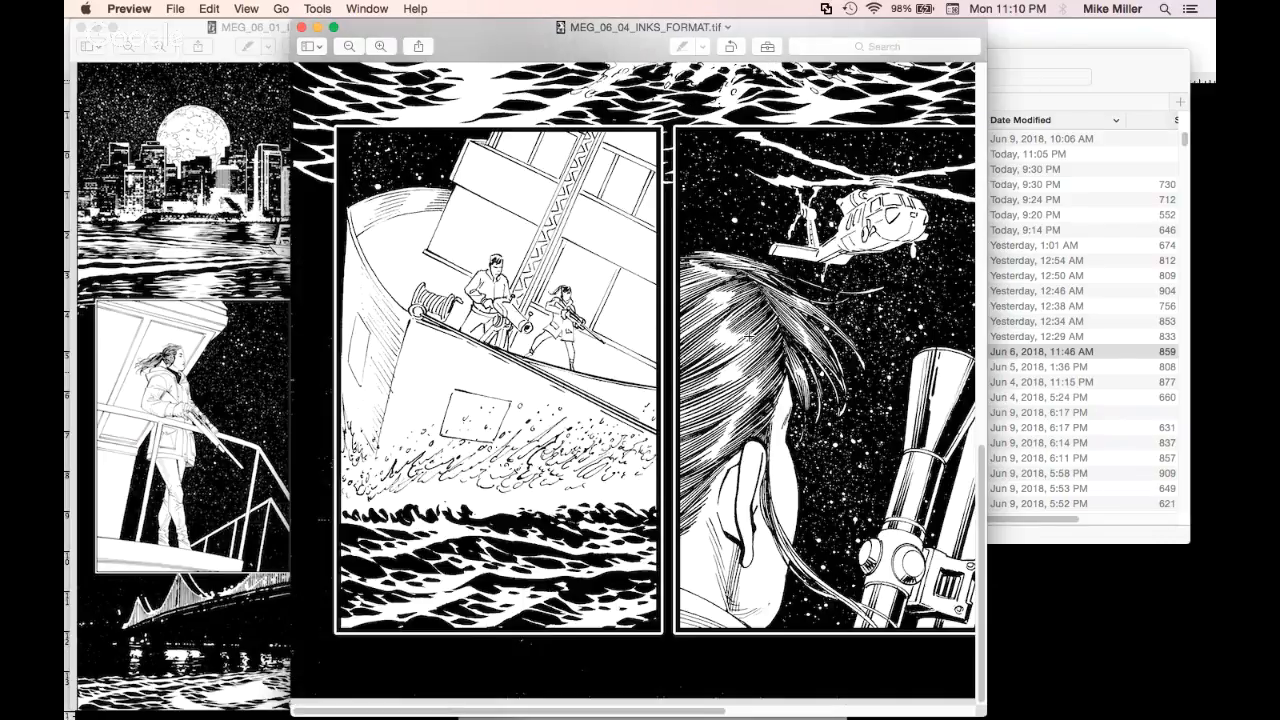
scroll(749, 337, "right", 10)
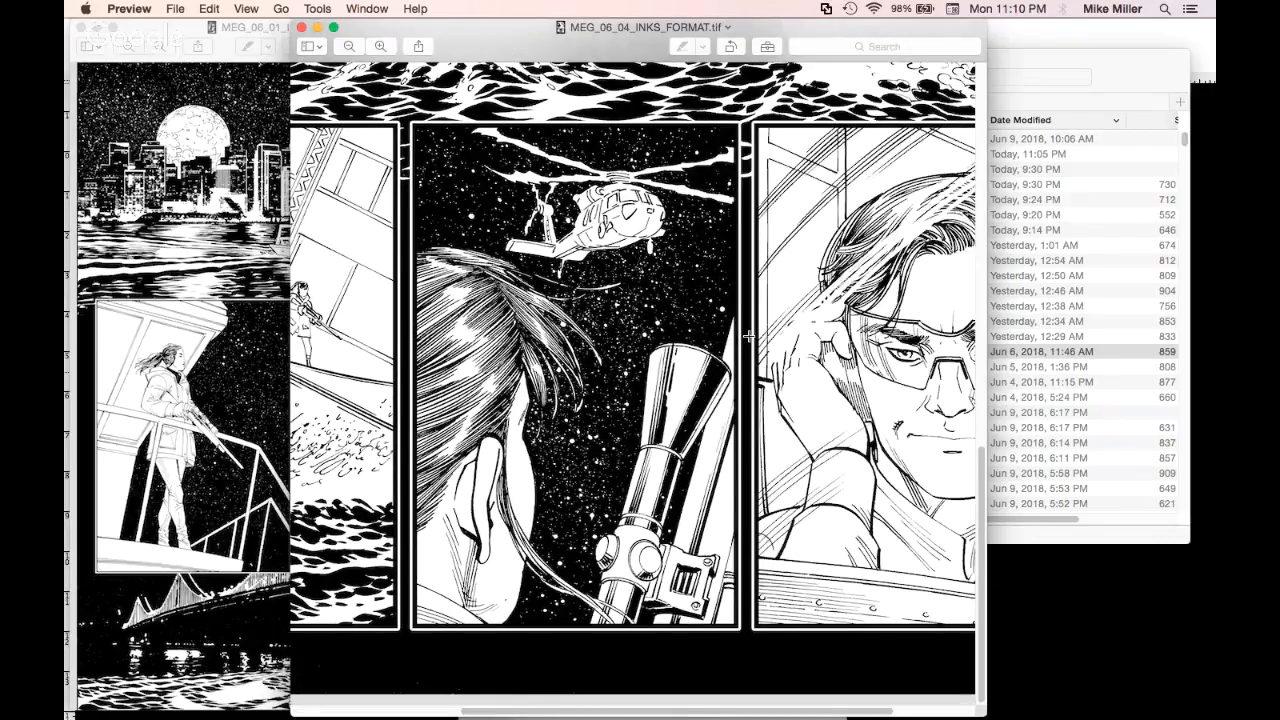
scroll(749, 337, "up", 15)
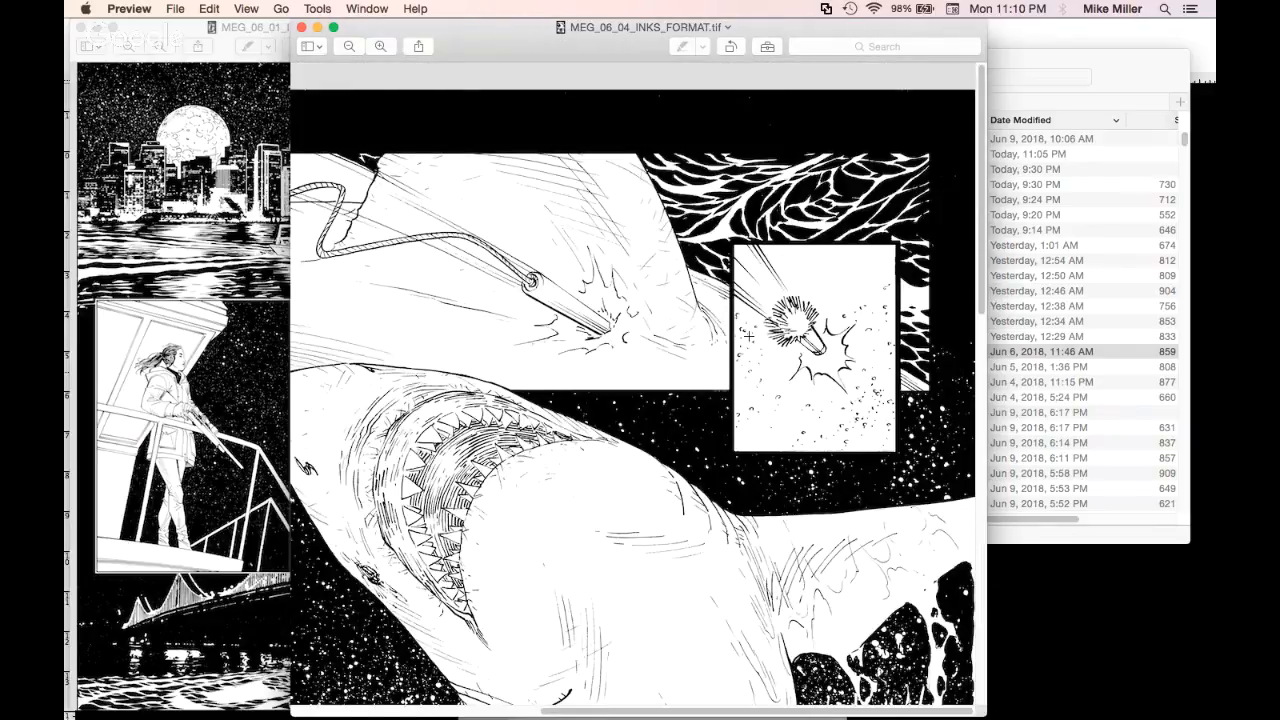
scroll(749, 337, "down", 2)
scroll(839, 214, "down", 5)
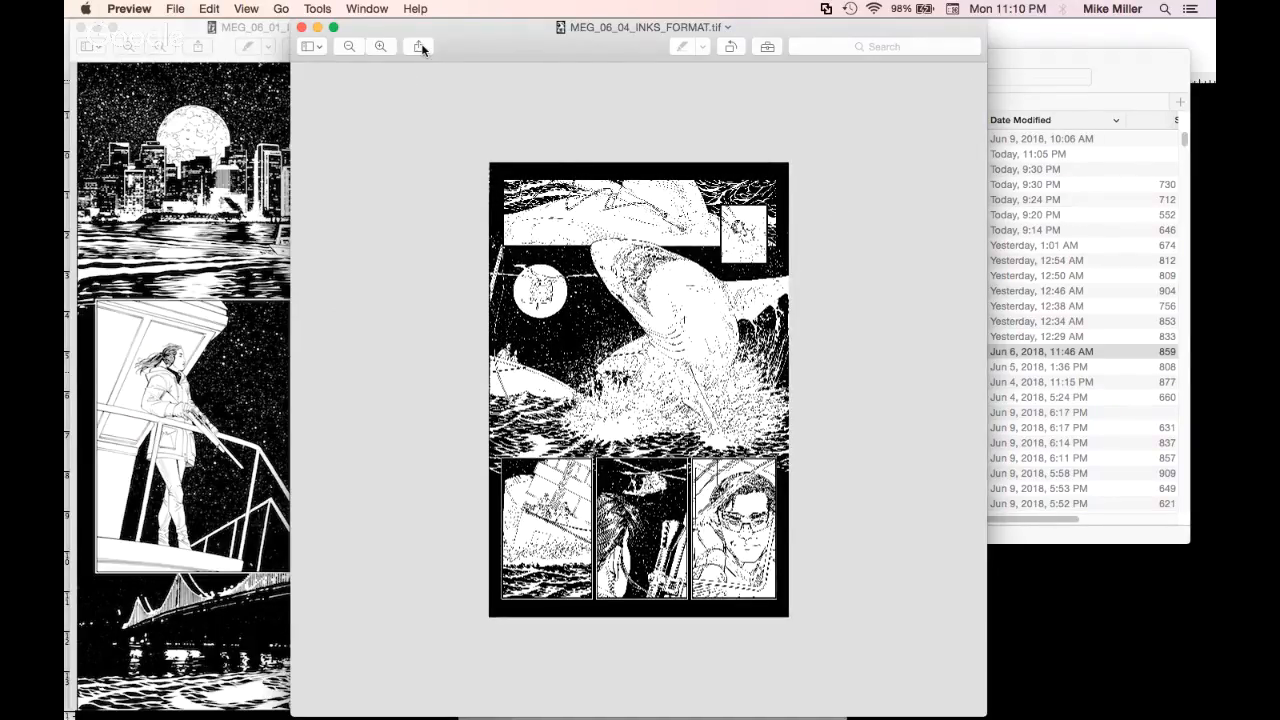
Close the fourth inked page and quit Preview
left_click(302, 28)
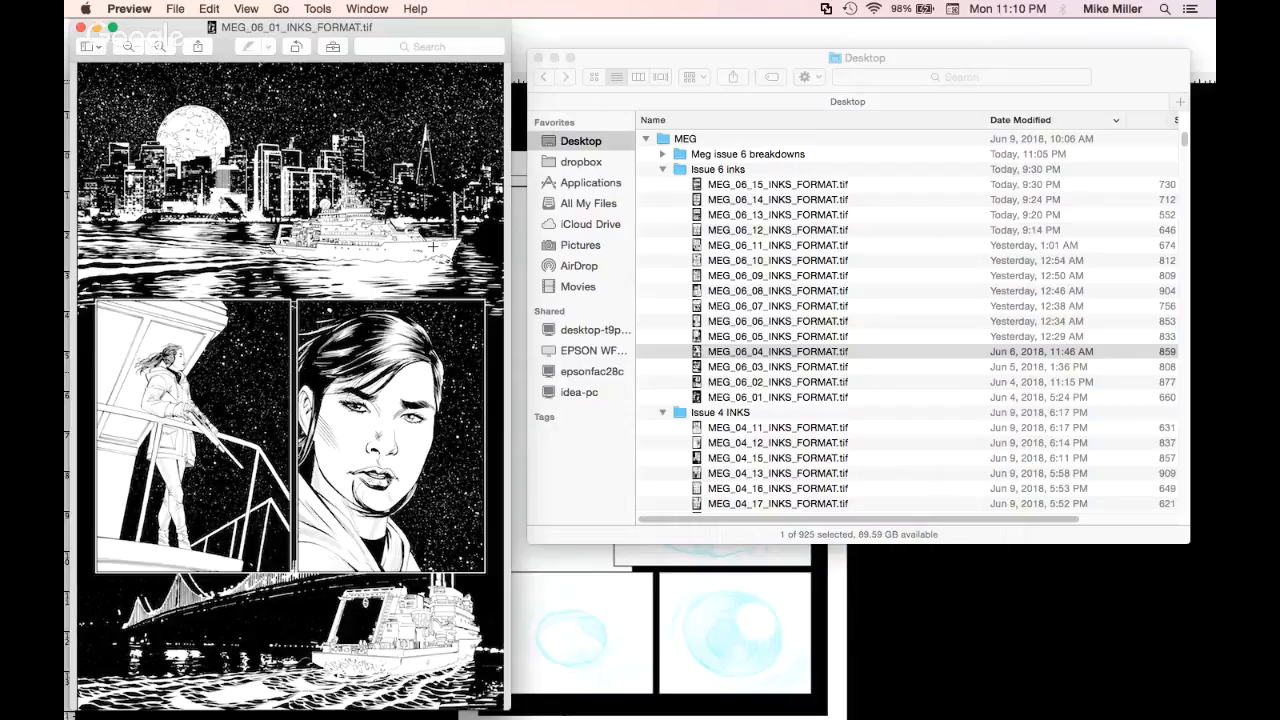
key("super+q")
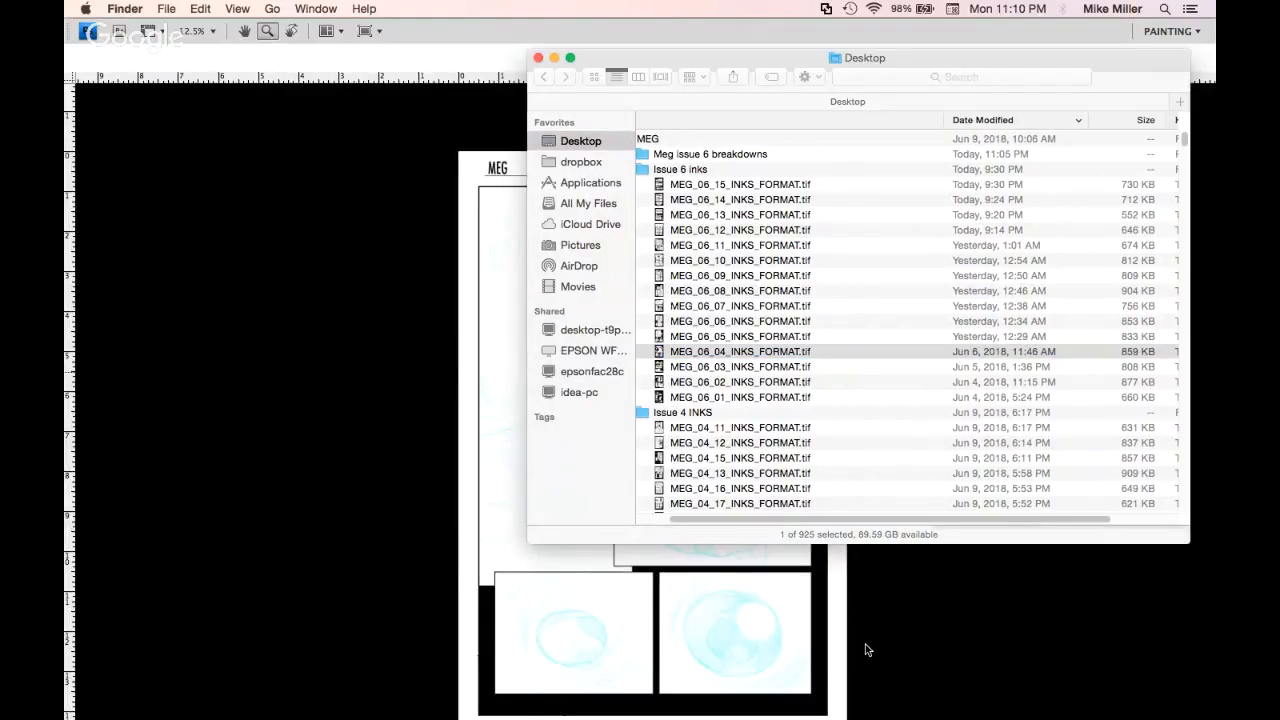
Switch to Photoshop and on to Brave to read the live chat of the MEG #6 page layout stream
left_click(867, 650)
key("super+Tab")
key("super+Tab")
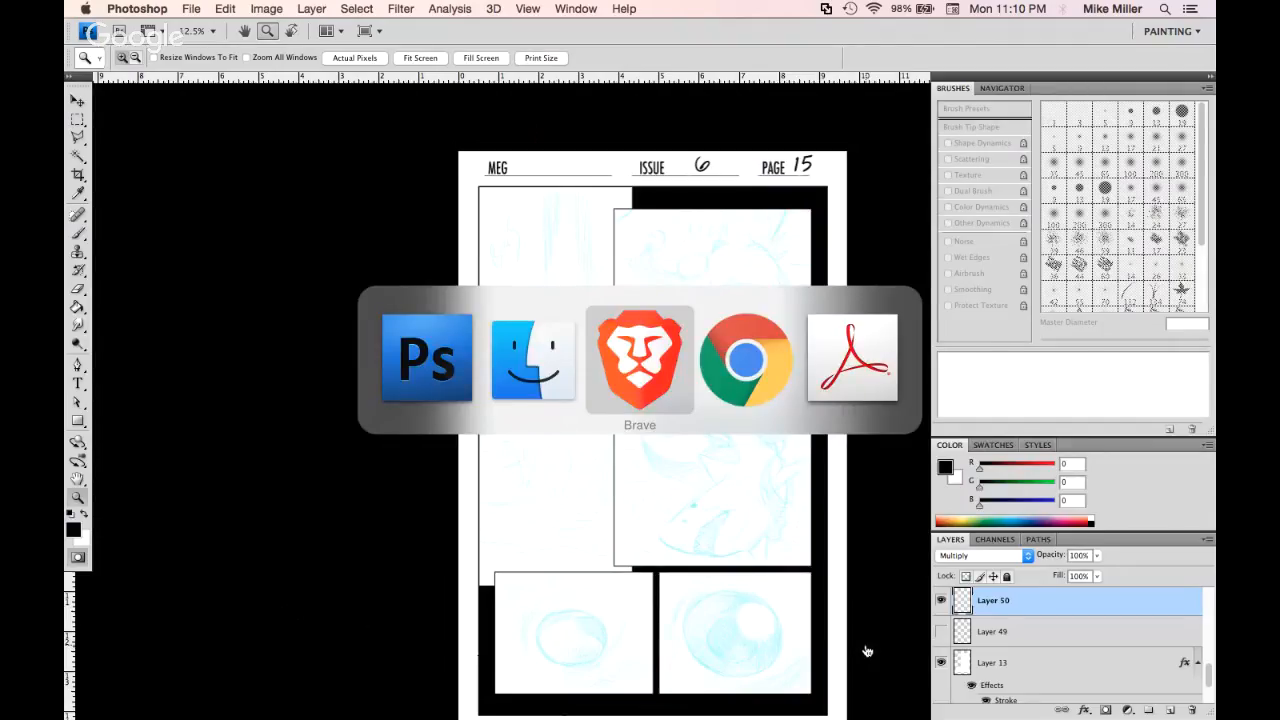
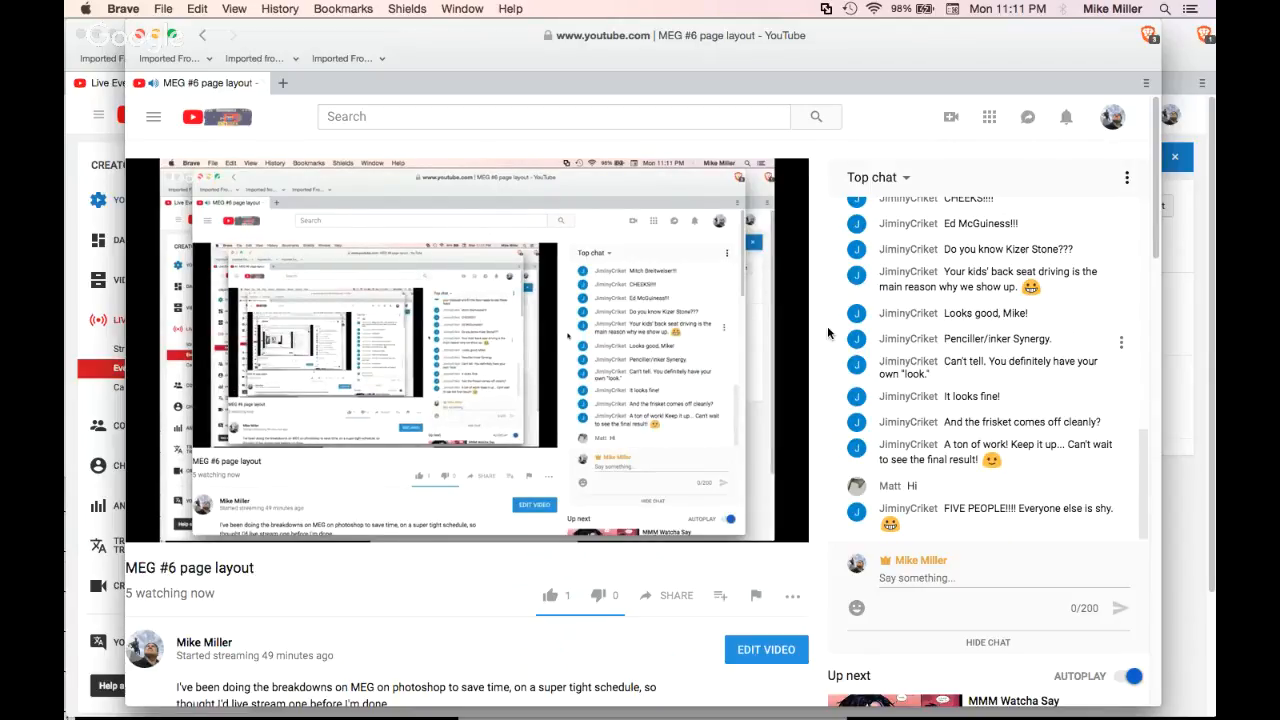
Switch to Finder, move its window higher up over the stream page, collapse the MEG folder and expand the LONE STAR folder
key("super+Tab")
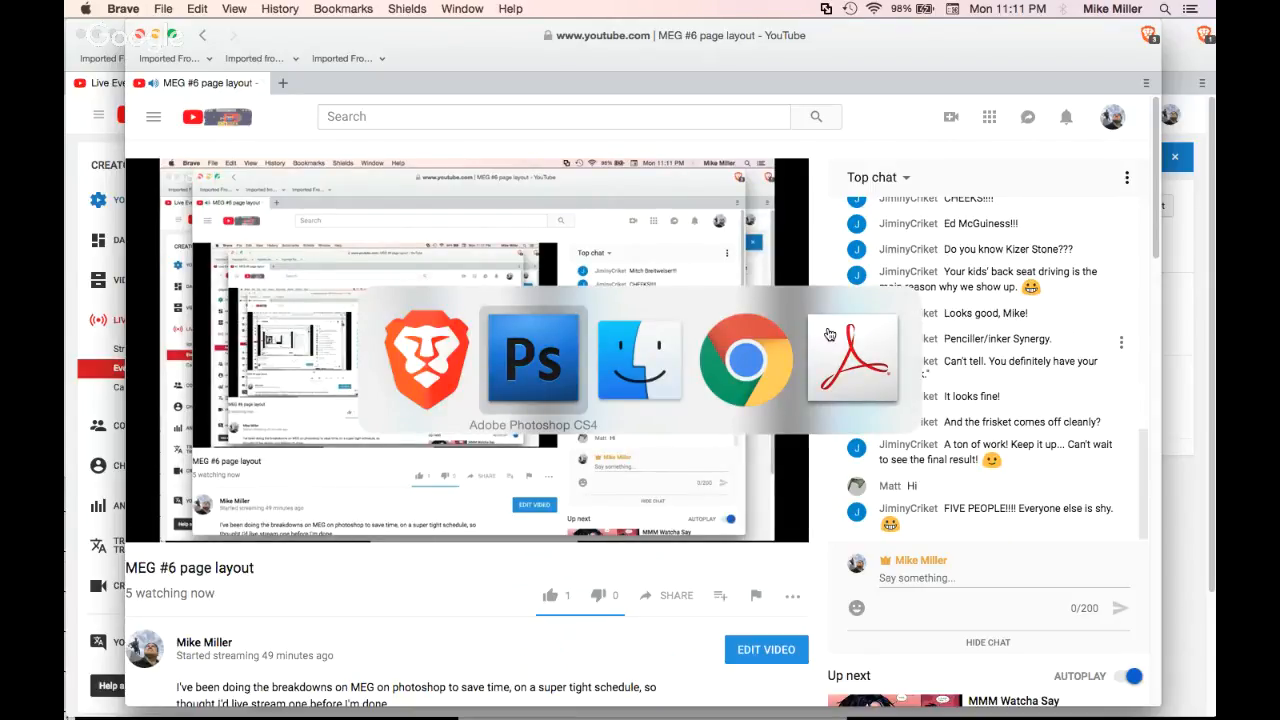
key("super+Tab")
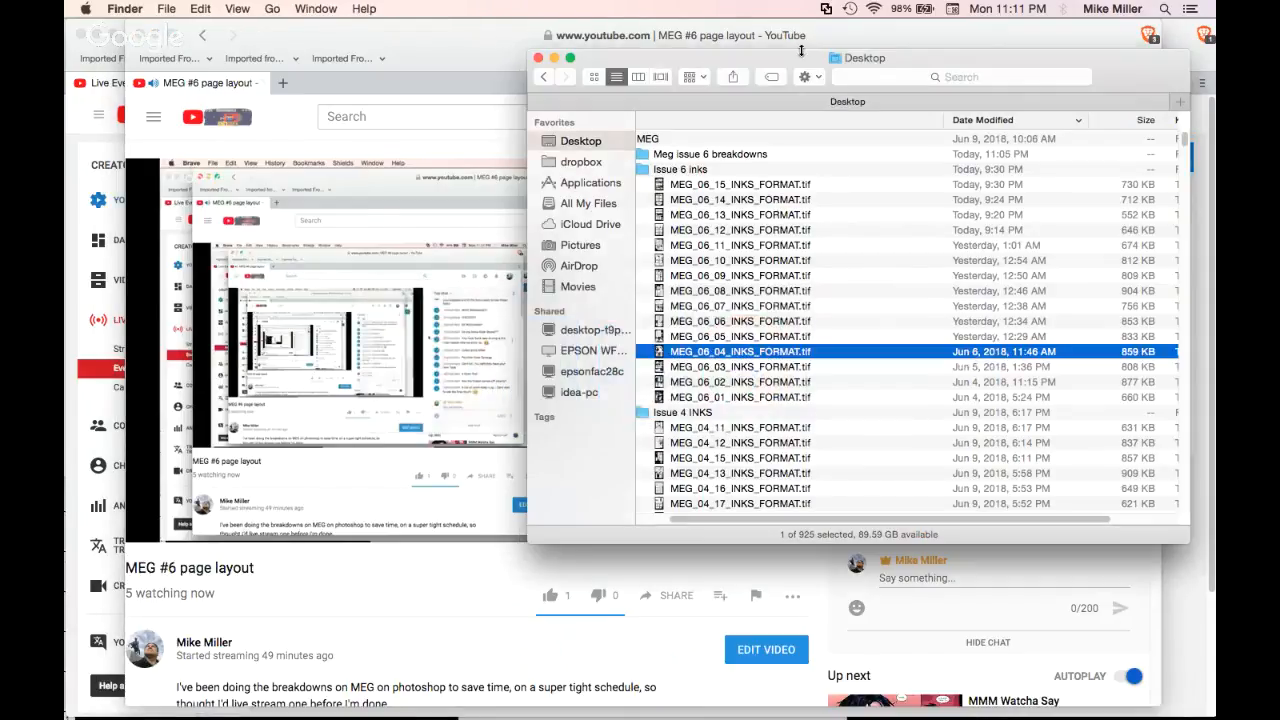
left_click_drag(801, 50, 657, 20)
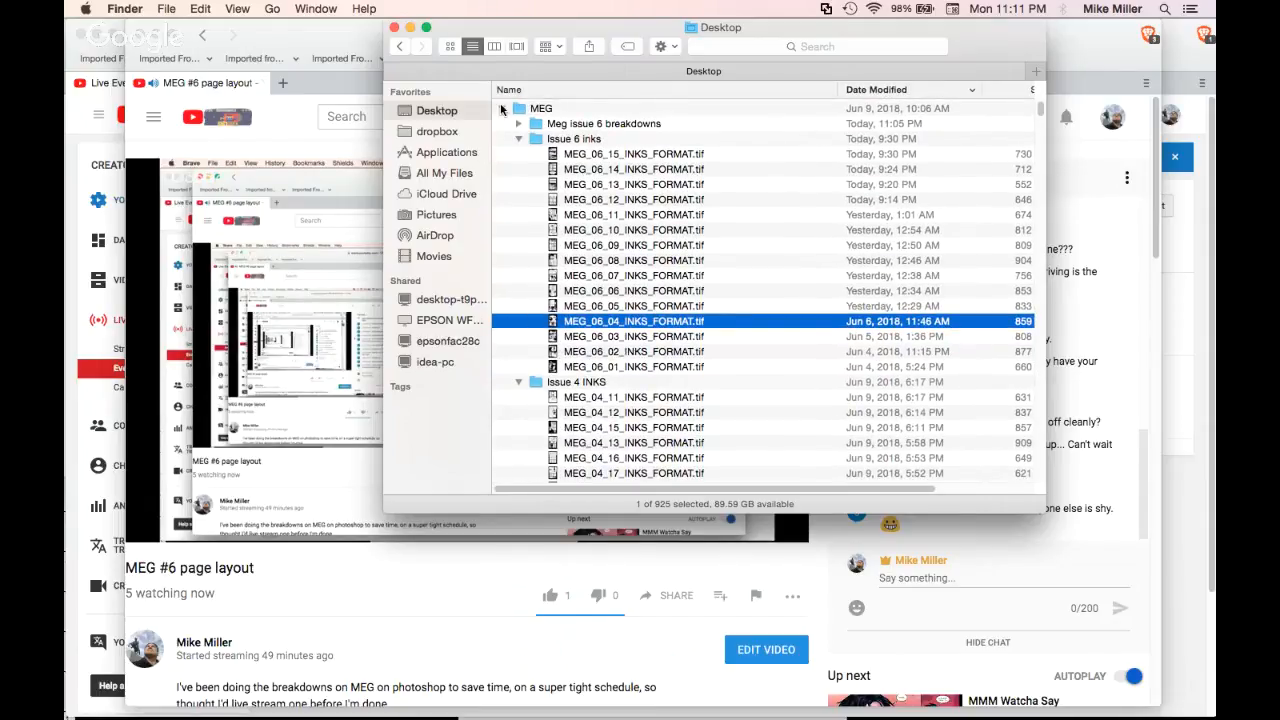
left_click(502, 108)
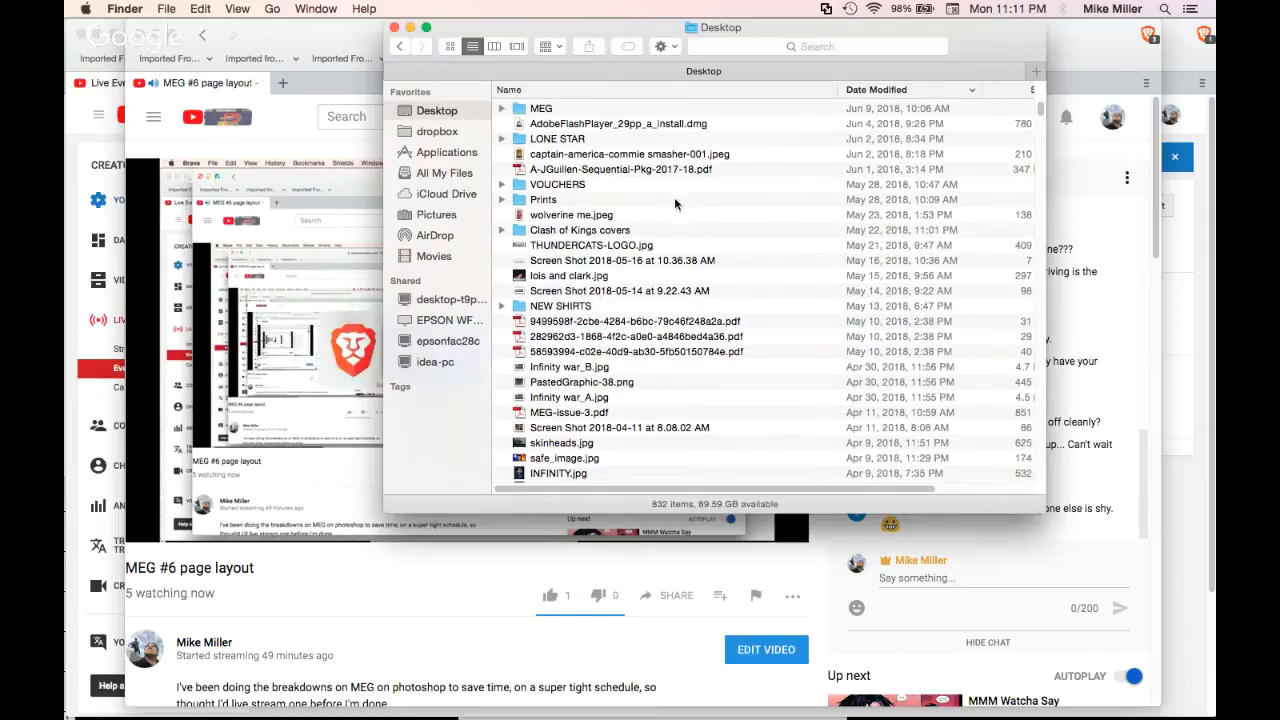
left_click(502, 139)
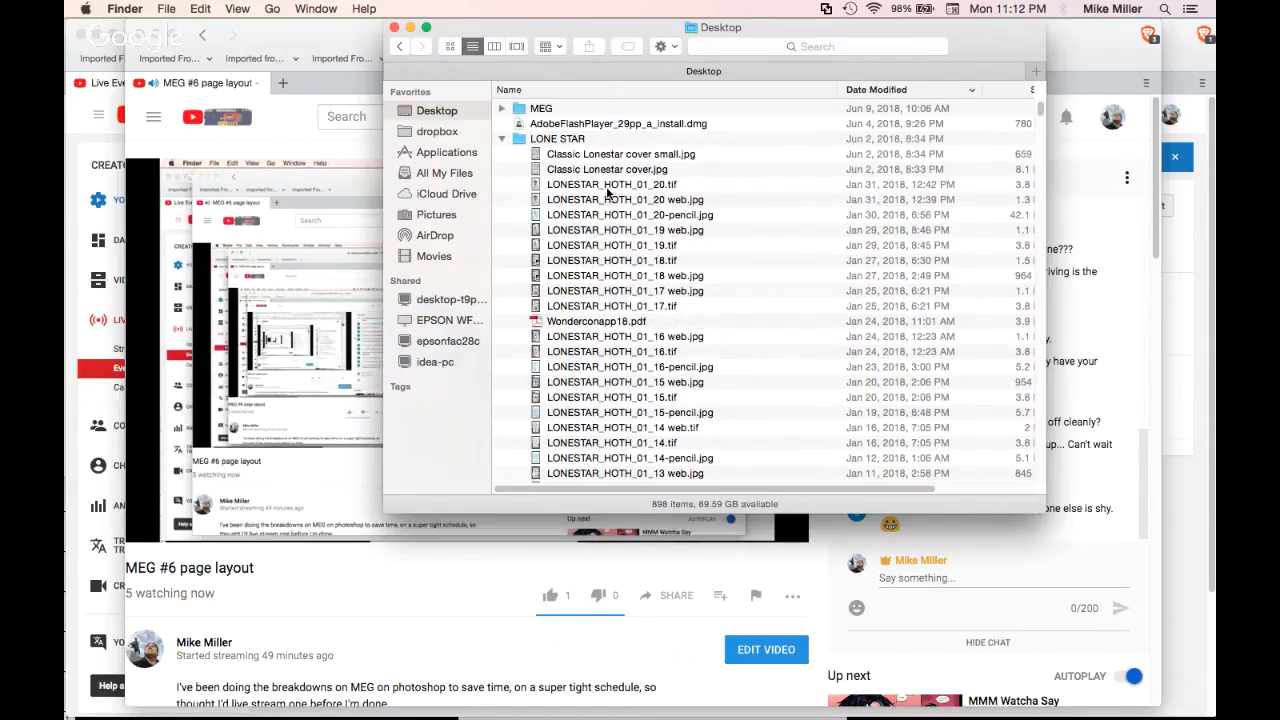
Preview LONESTAR_HOTH_01_20.tif with Quick Look, reposition the preview to view the page, and close it
right_click(607, 190)
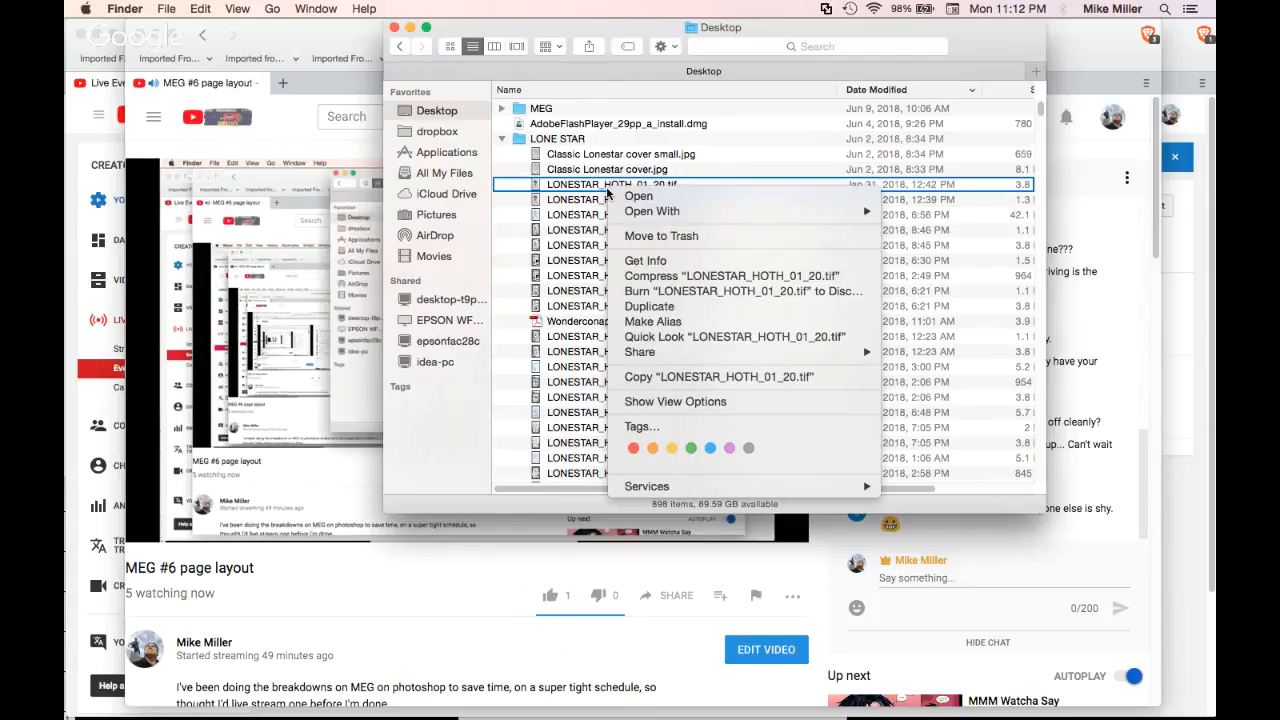
left_click(662, 337)
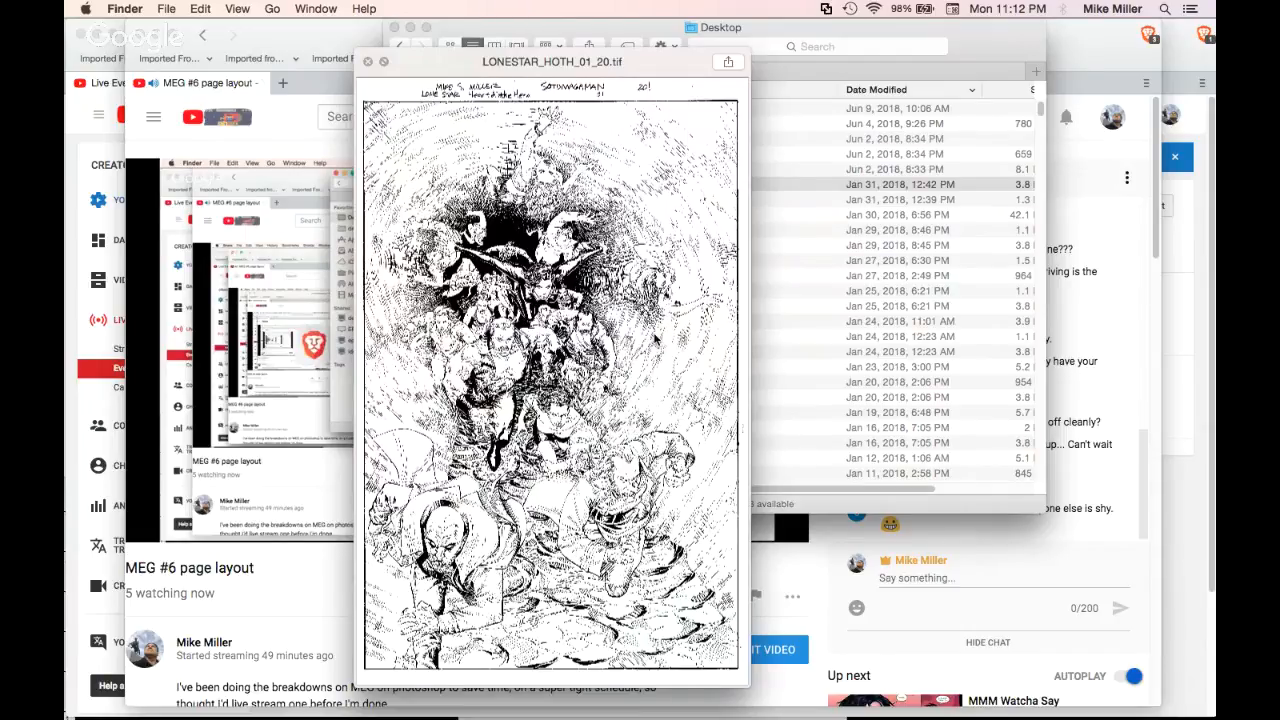
left_click_drag(394, 76, 352, 48)
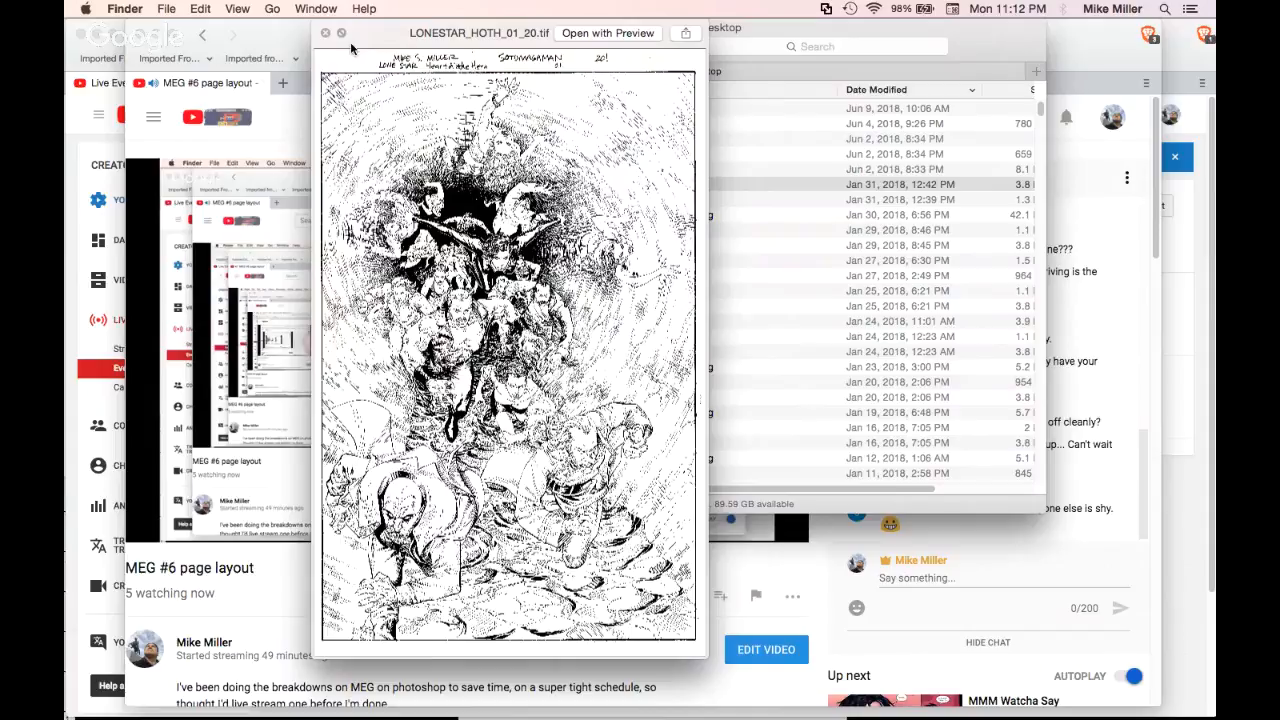
key("space")
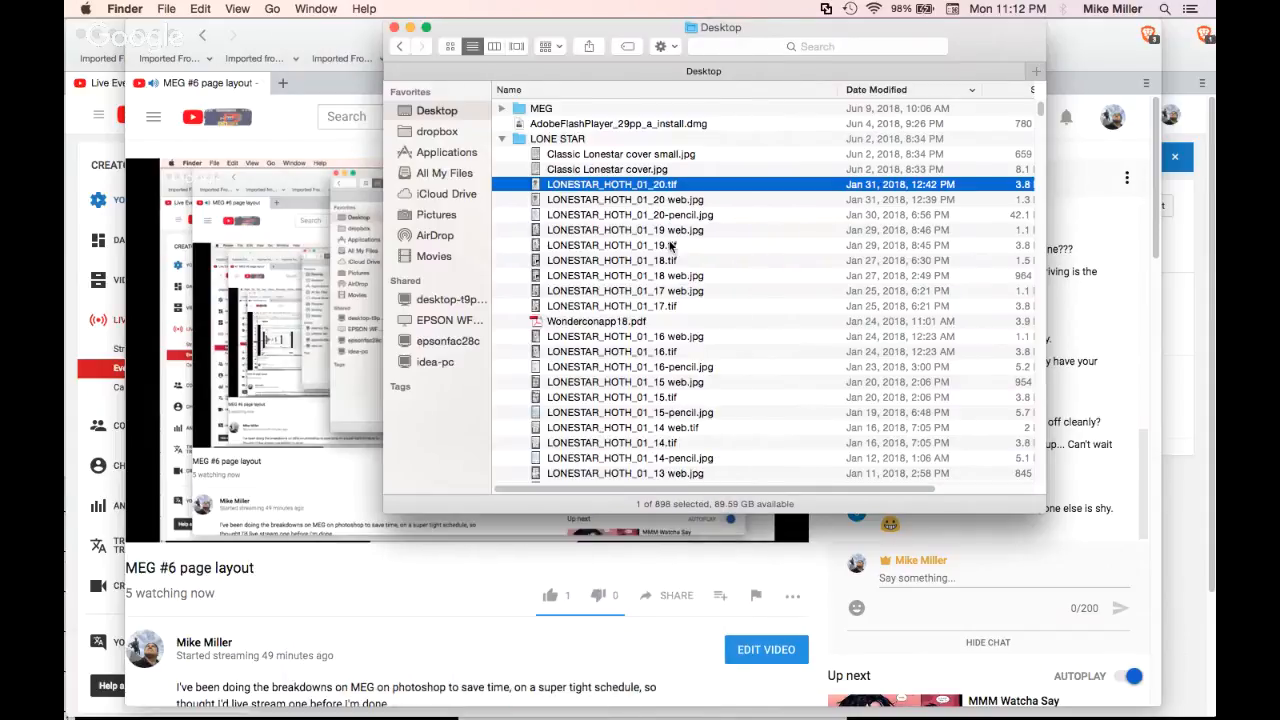
Select the web JPGs of Lone Star pages 01 through 05 in the LONE STAR folder, using LONESTAR_HOTH_01_03_web.jpg for page 03
scroll(671, 246, "down", 5)
scroll(666, 334, "down", 5)
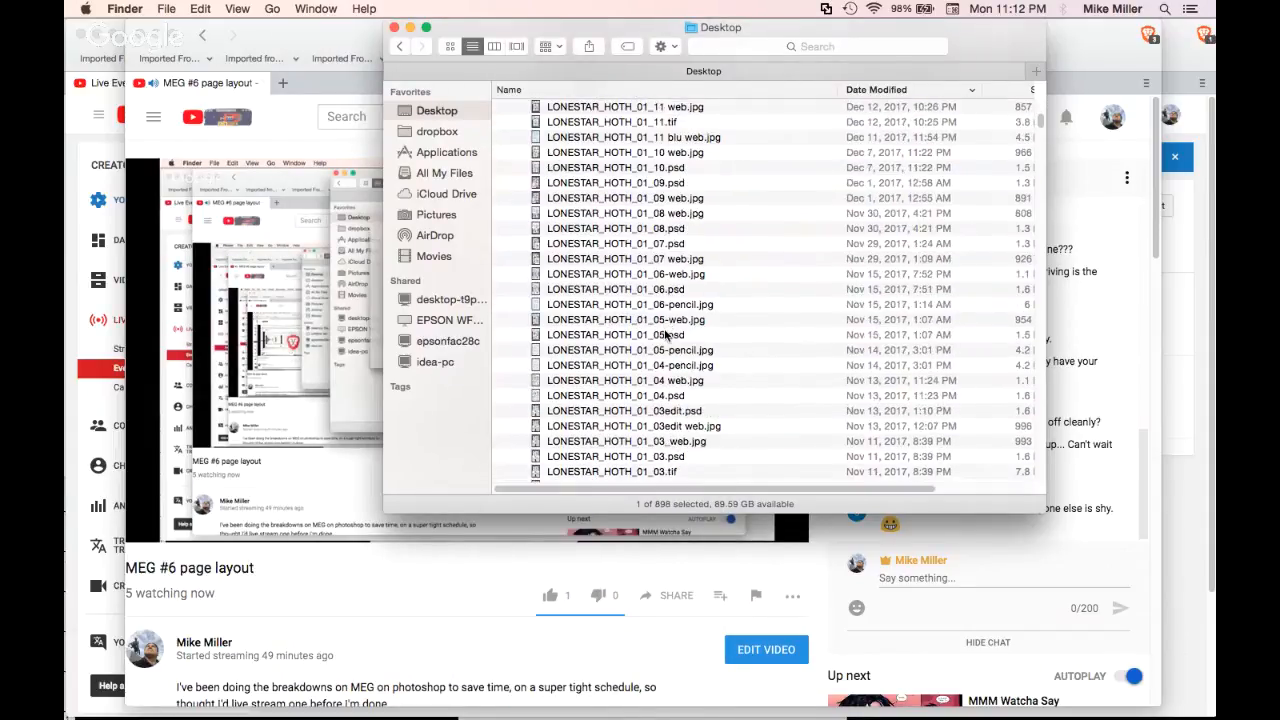
scroll(666, 335, "down", 2)
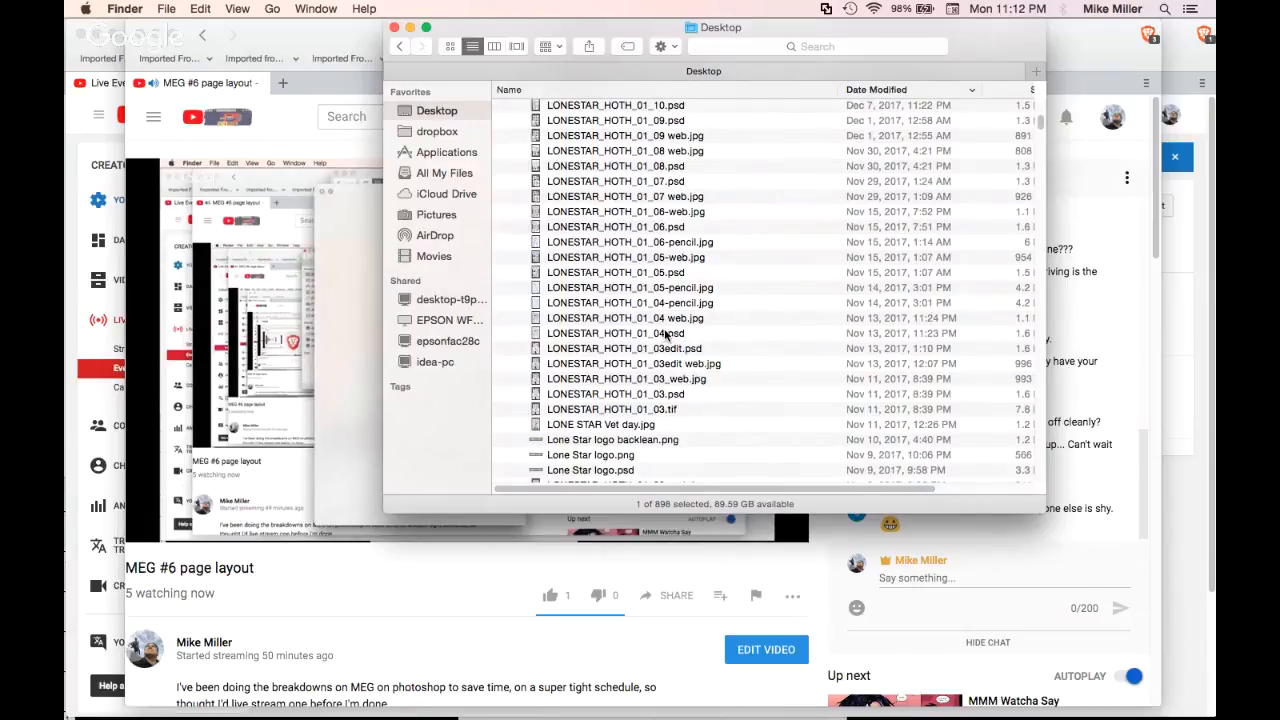
scroll(666, 335, "down", 1)
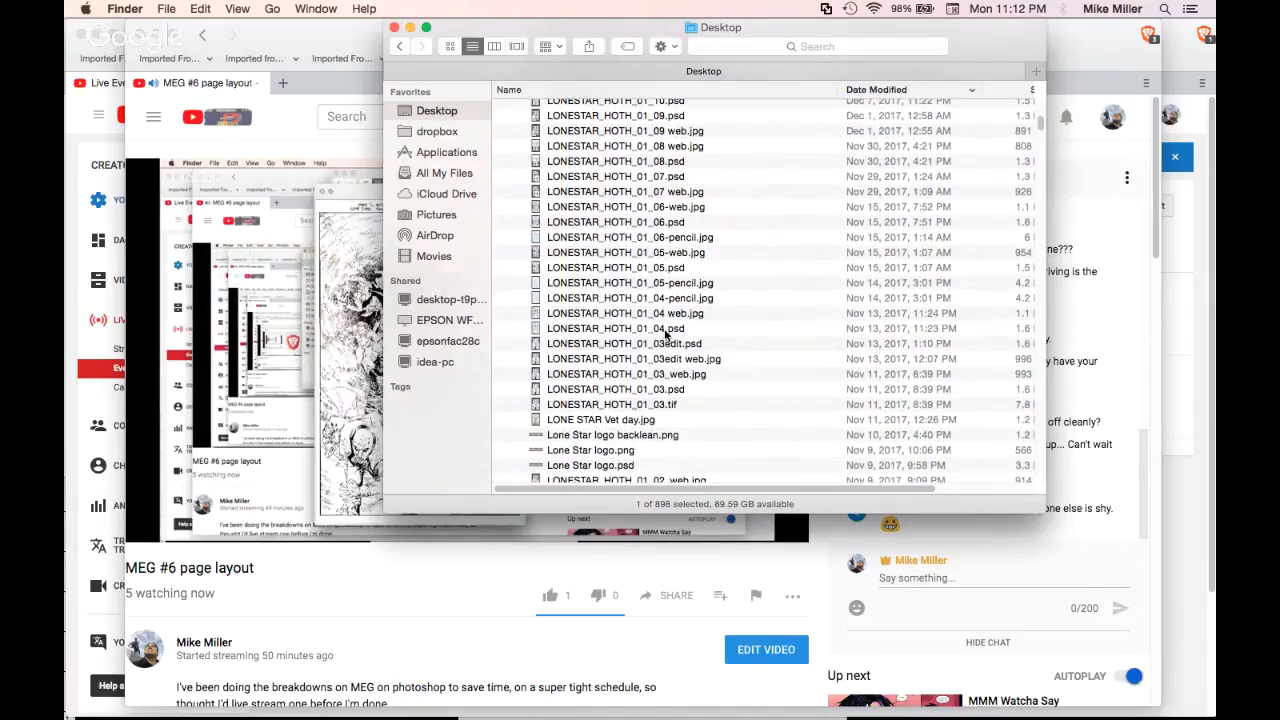
scroll(703, 424, "up", 2)
scroll(703, 424, "down", 3)
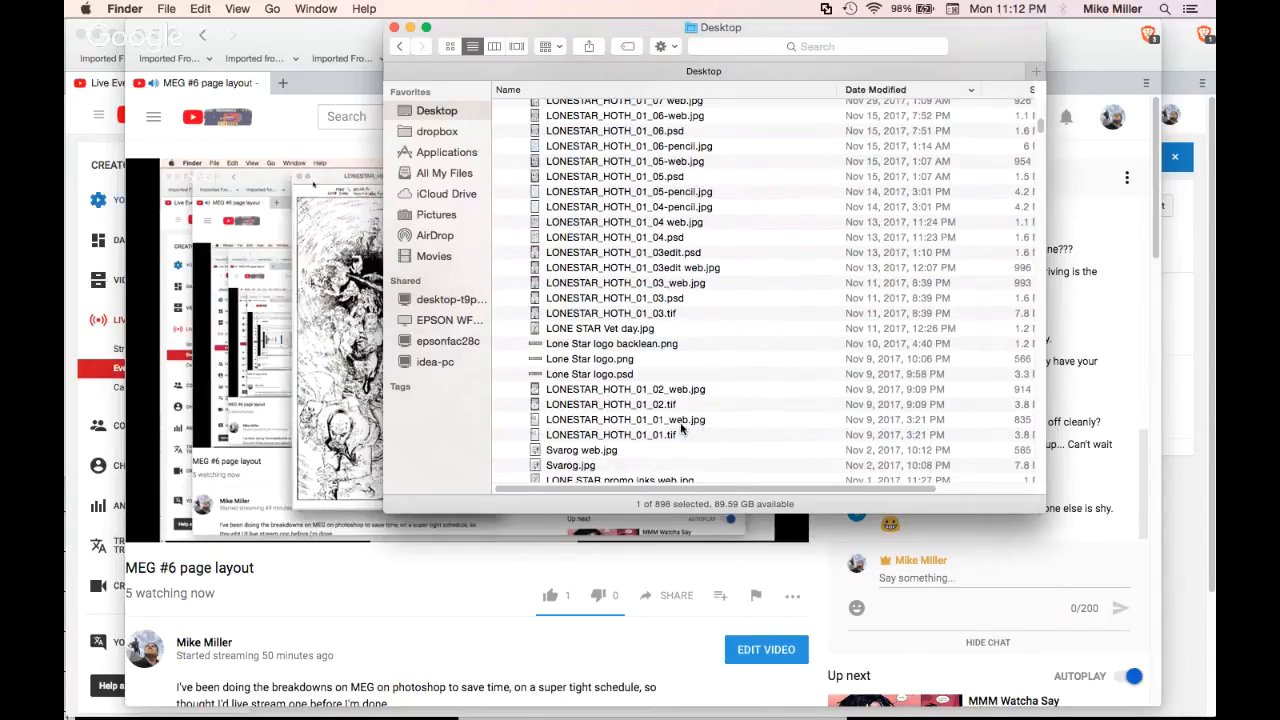
left_click(683, 424, "super")
left_click(674, 392, "super")
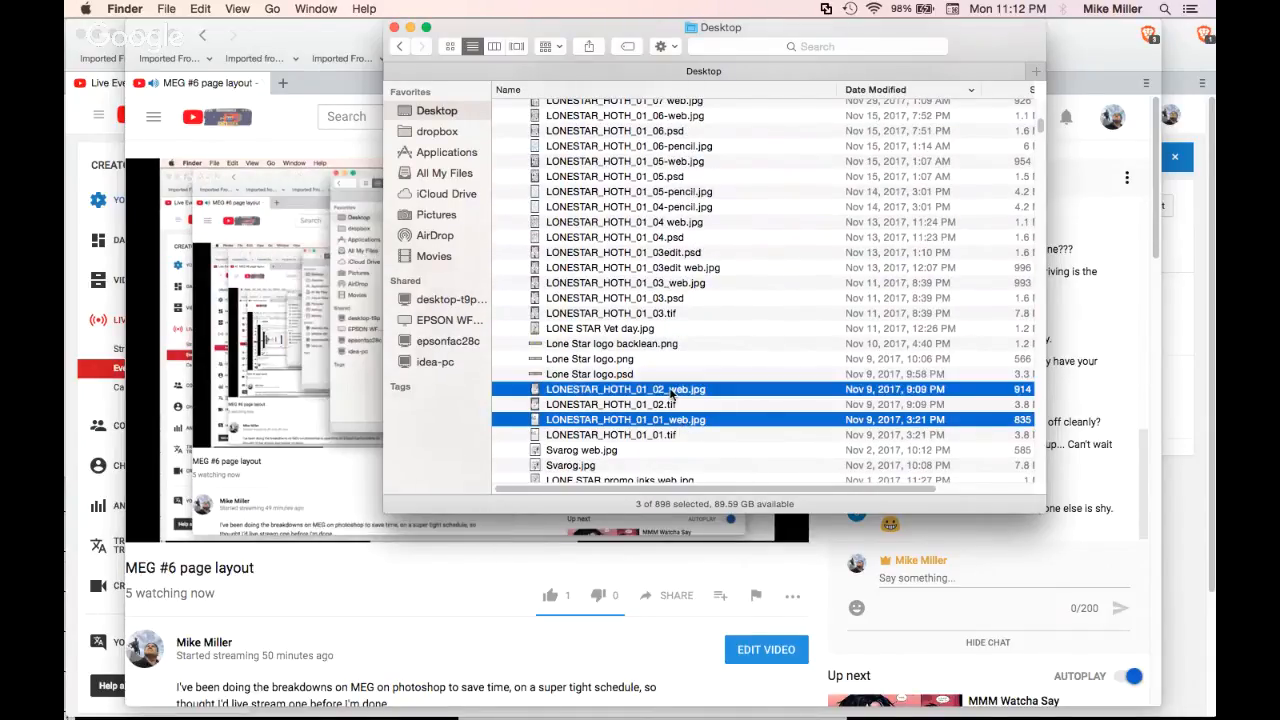
left_click(654, 285, "super")
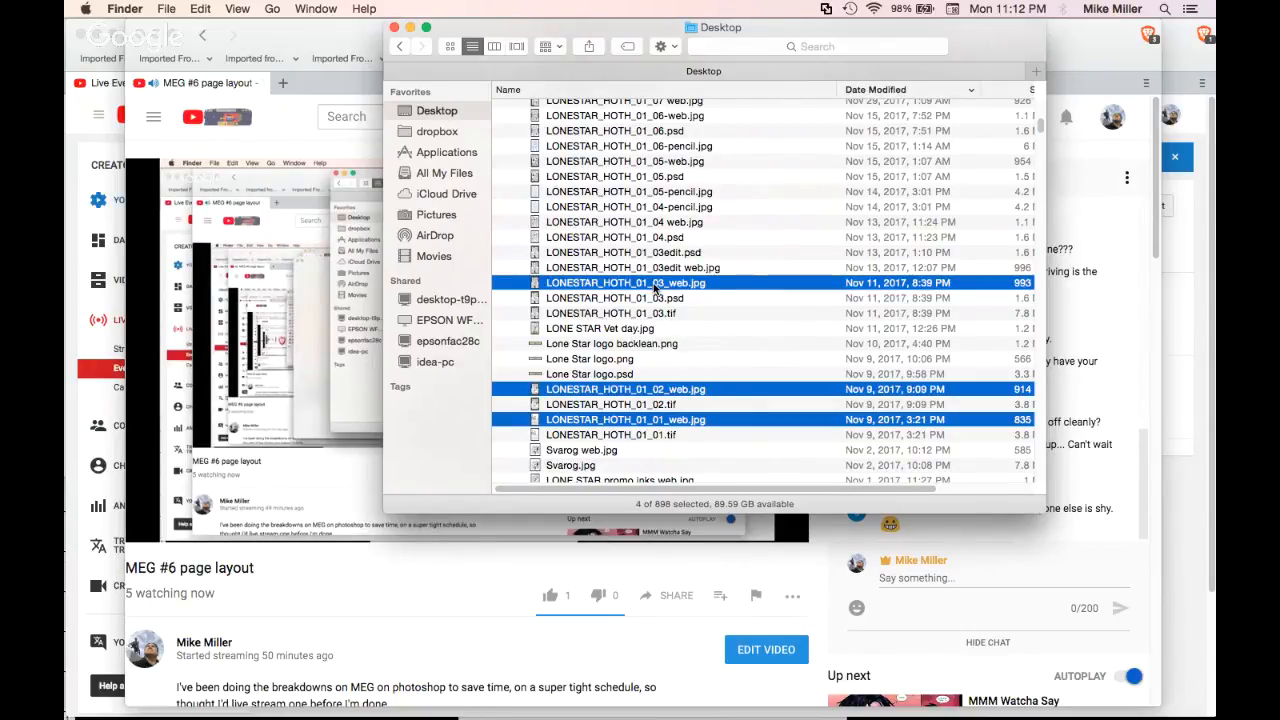
left_click(660, 224, "super")
left_click(672, 163, "super")
Add the web JPGs of pages 06, 07 and 08 to the selection and open all selected files in Preview
scroll(672, 167, "up", 1)
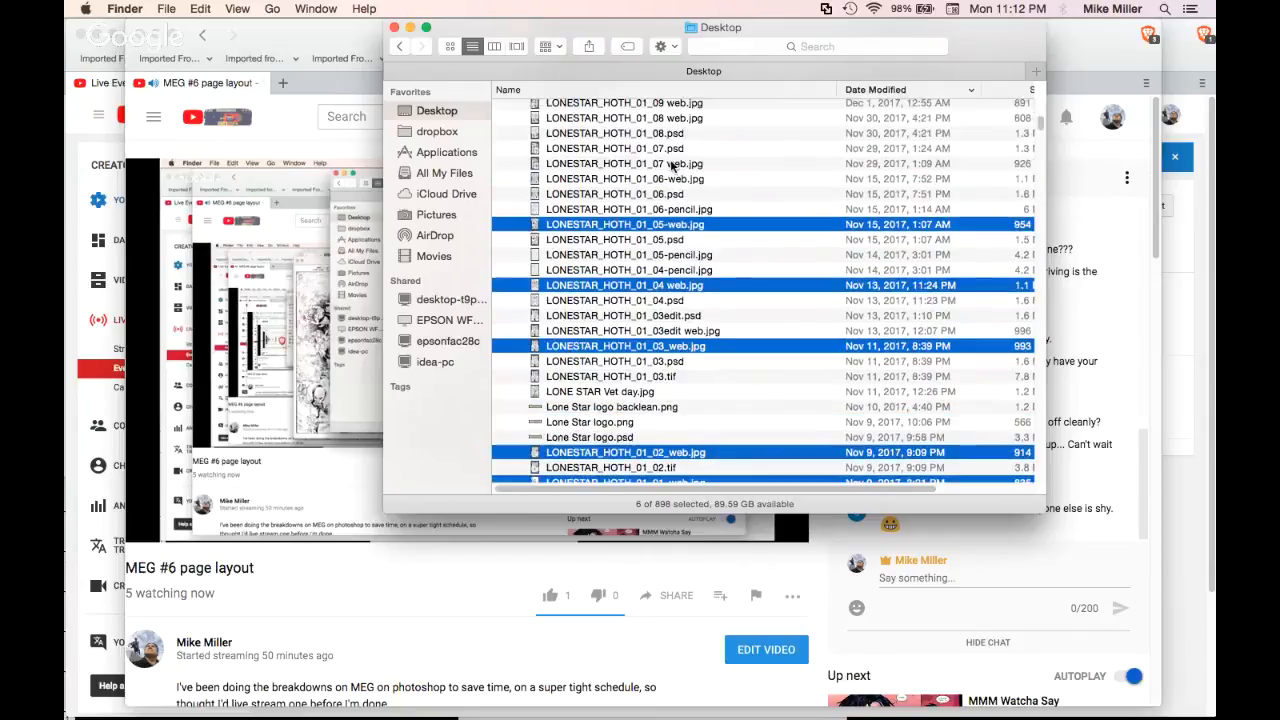
scroll(672, 167, "up", 2)
scroll(672, 167, "up", 1)
left_click(656, 236, "super")
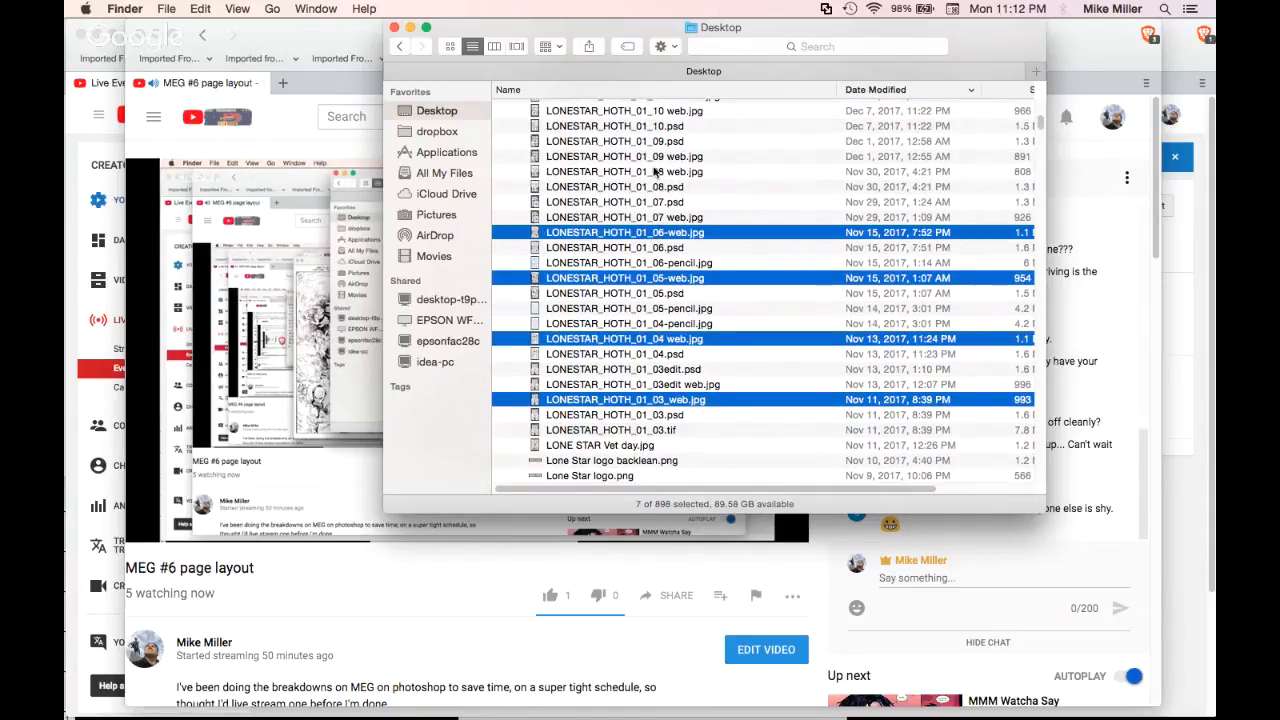
left_click(663, 219, "super")
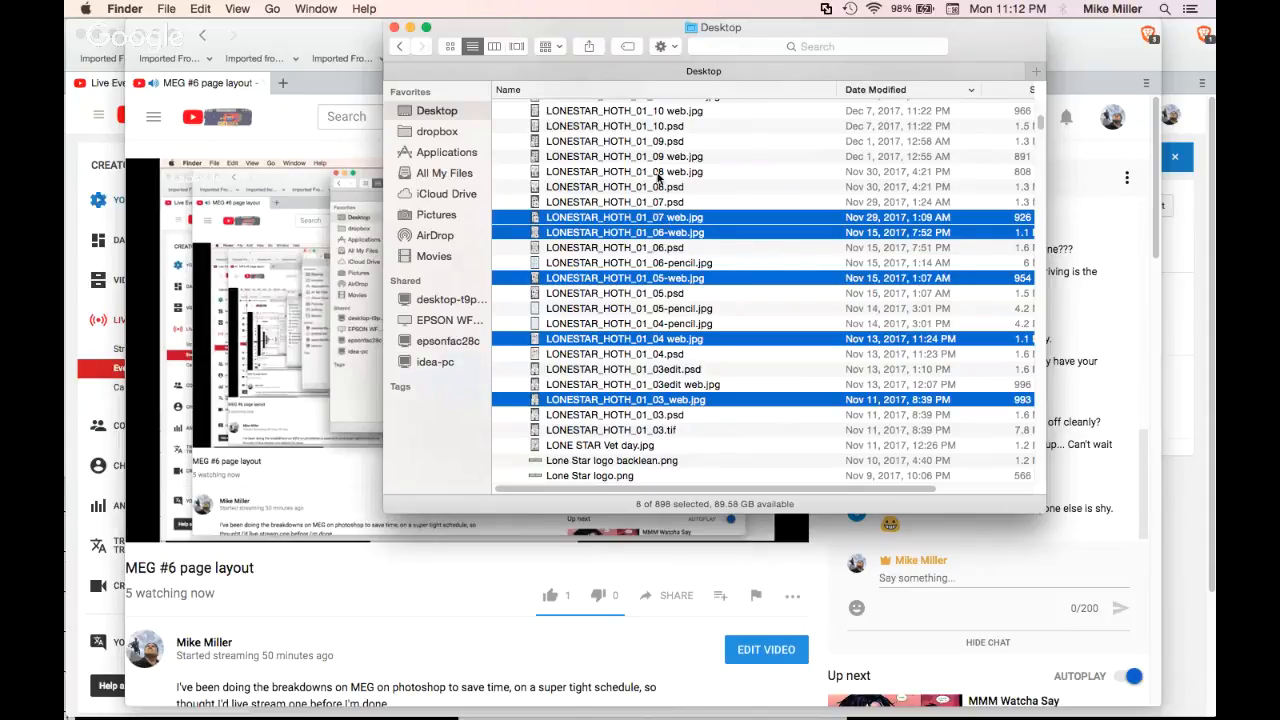
left_click(651, 173, "super")
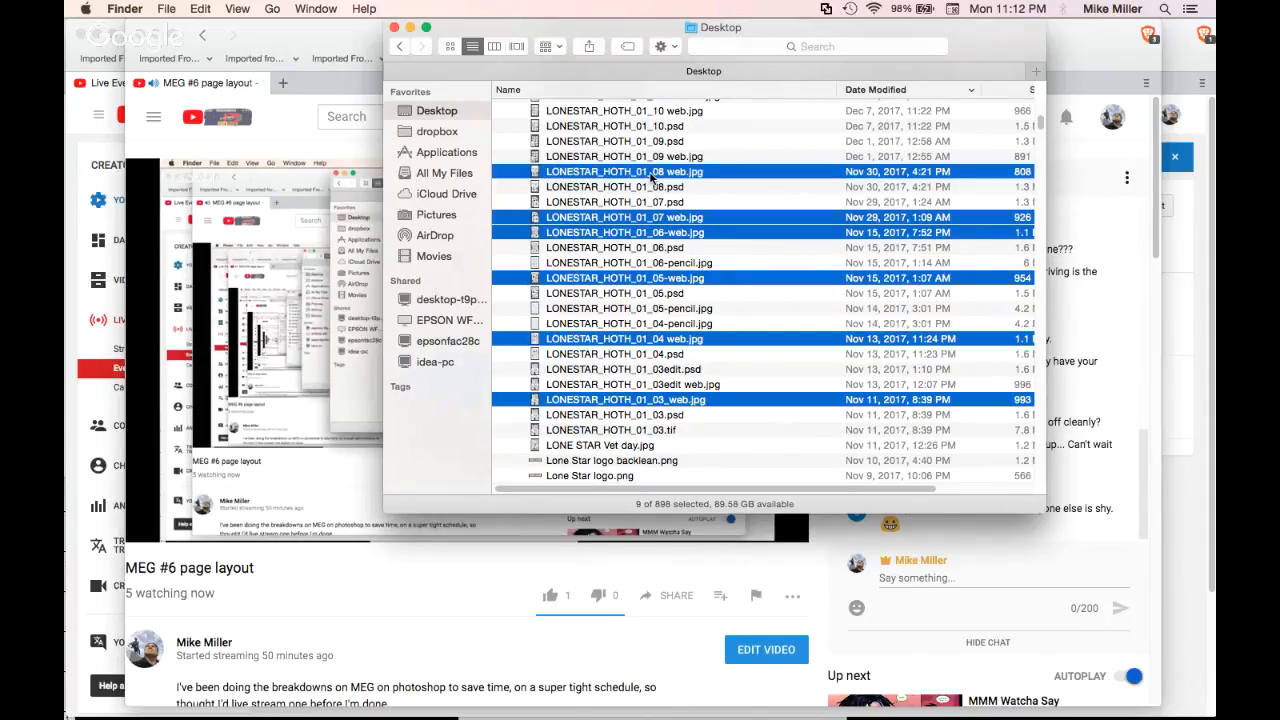
right_click(651, 174)
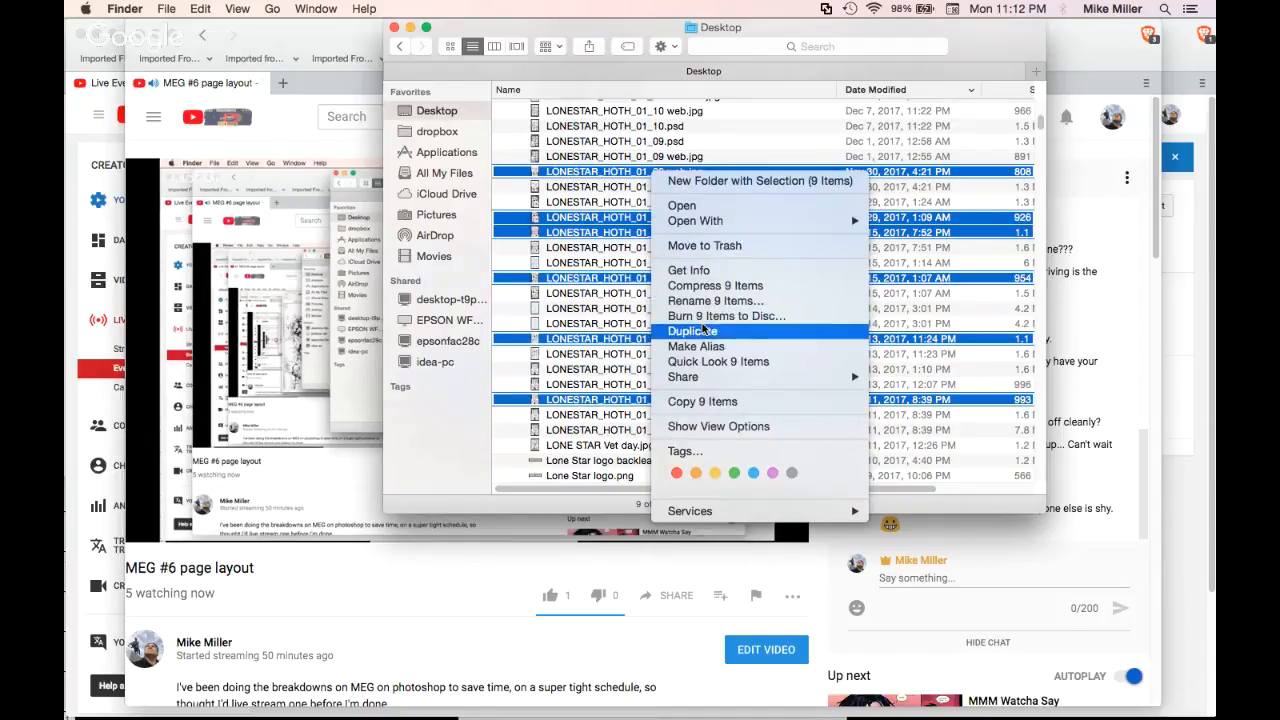
mouse_move(705, 222)
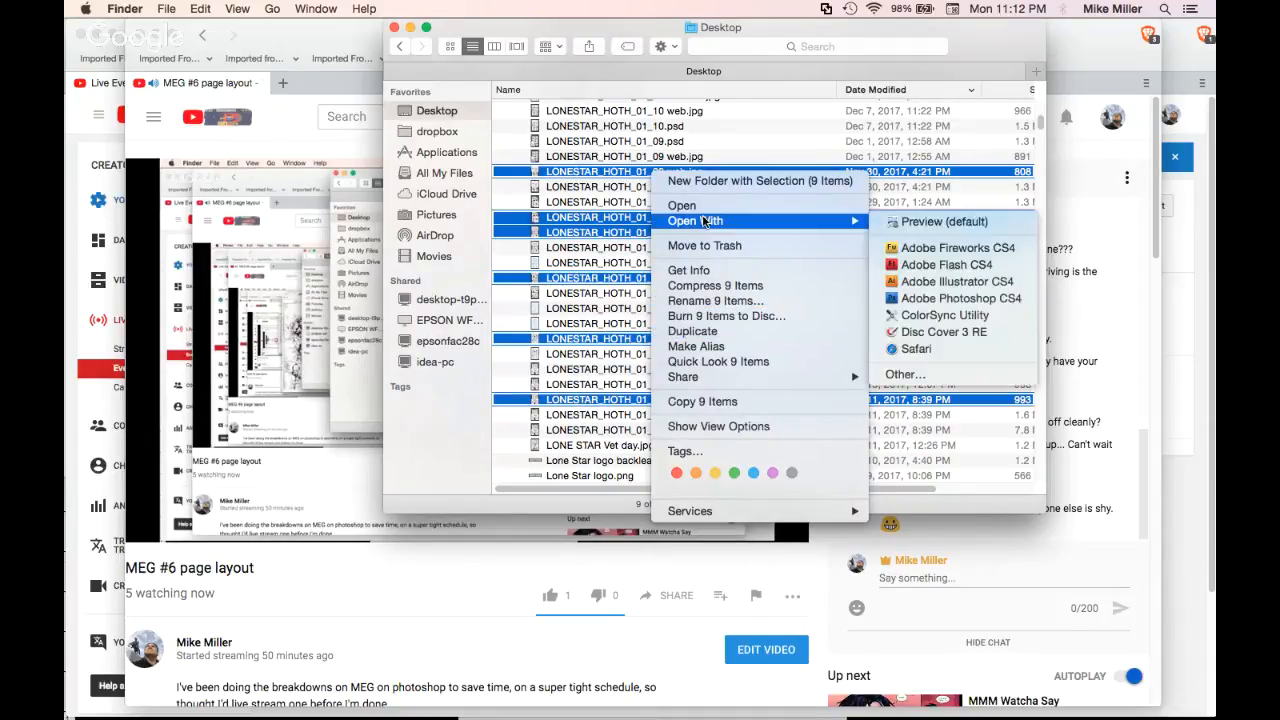
left_click(917, 224)
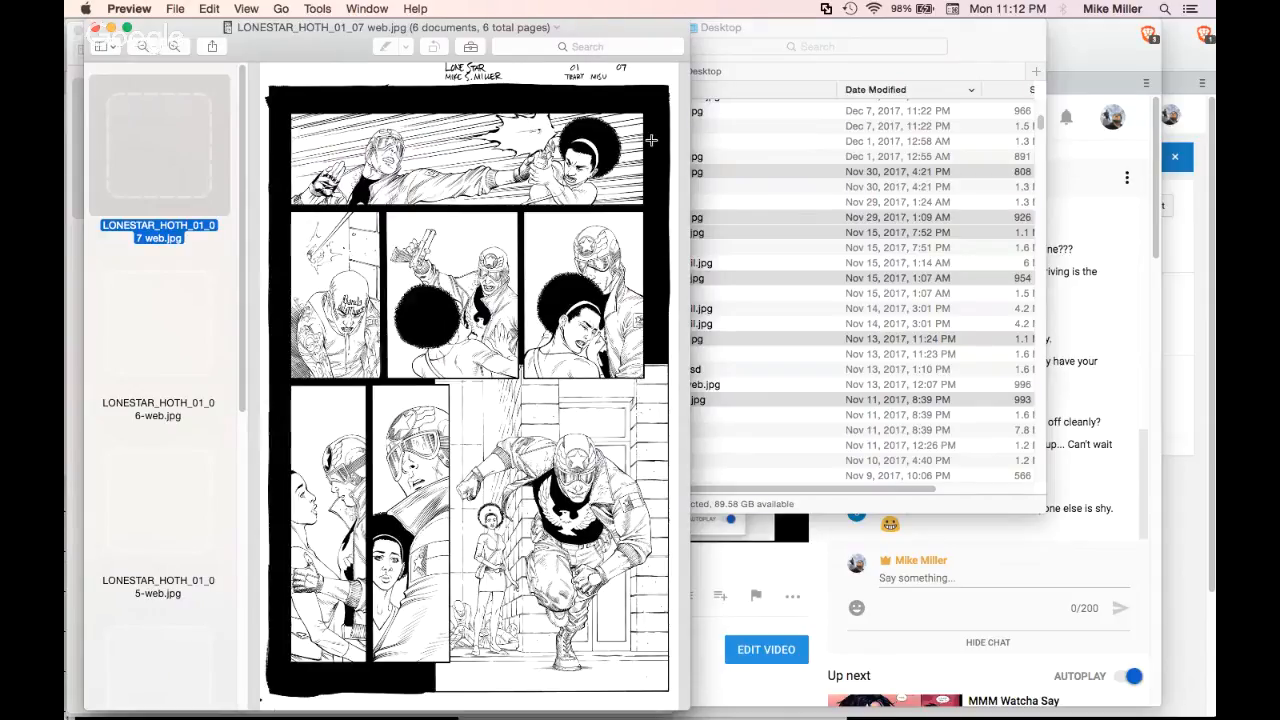
Display LONESTAR_HOTH_01_01_web.jpg, followed by LONESTAR_HOTH_01_02_web.jpg, to show the first two inked pages
scroll(229, 429, "down", 2)
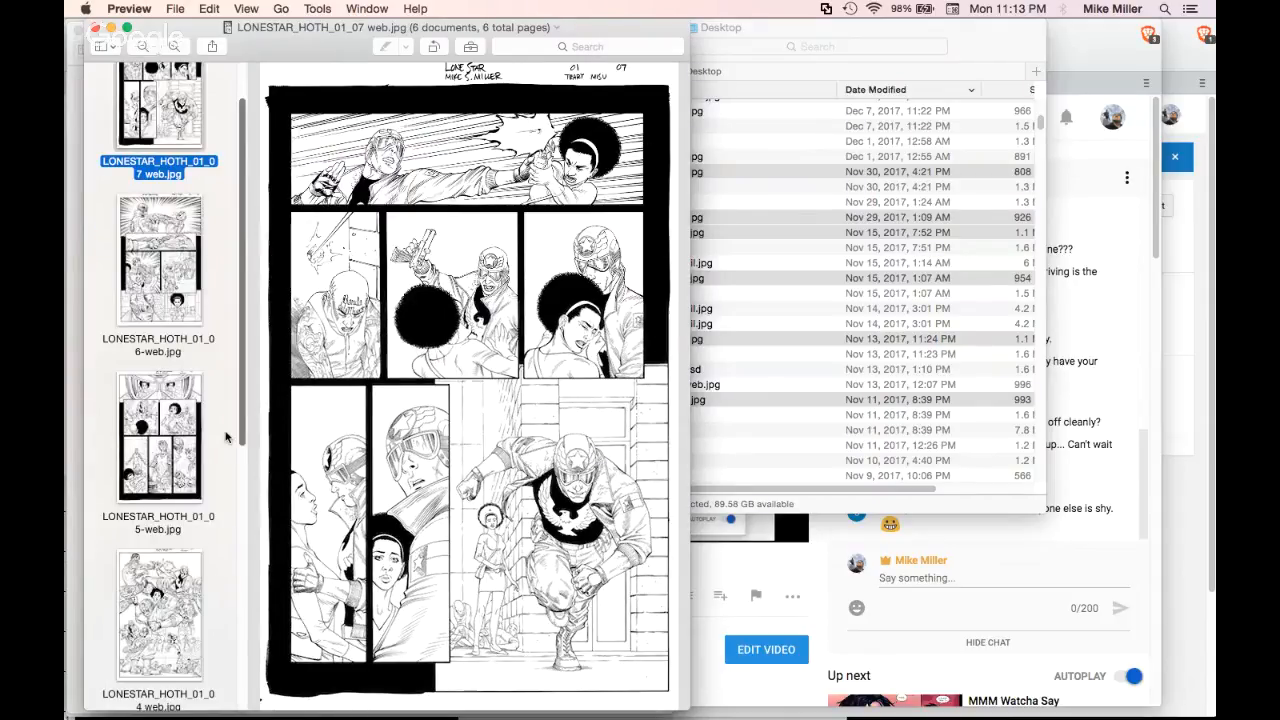
scroll(226, 437, "down", 5)
left_click(165, 497)
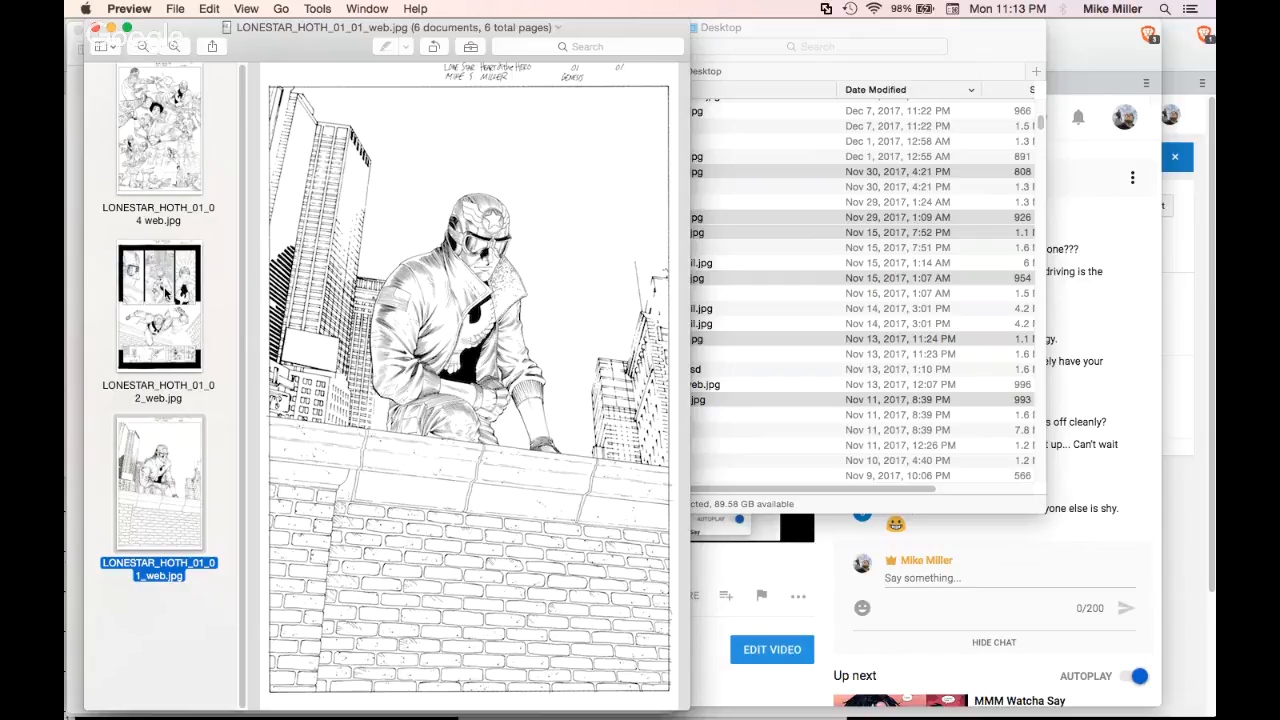
left_click(166, 291)
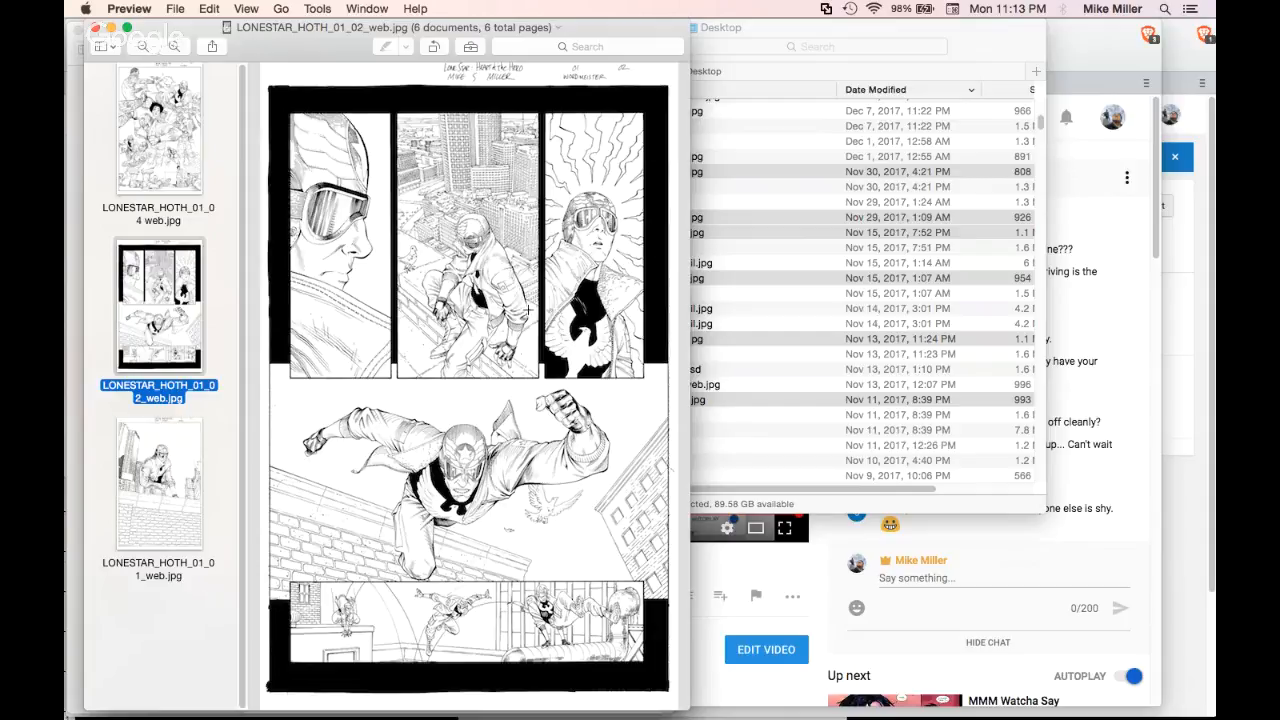
Display LONESTAR_HOTH_01_04 web.jpg and look through the page thumbnails for page 03
scroll(192, 227, "up", 5)
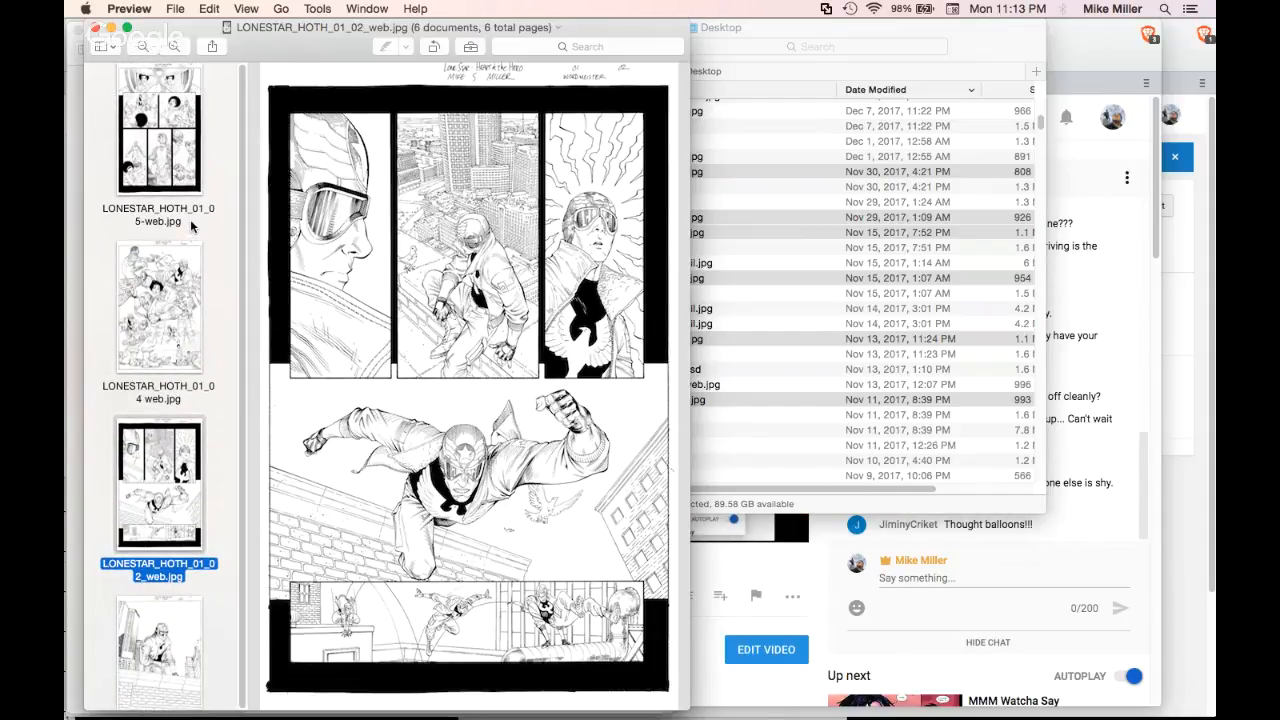
scroll(192, 227, "up", 2)
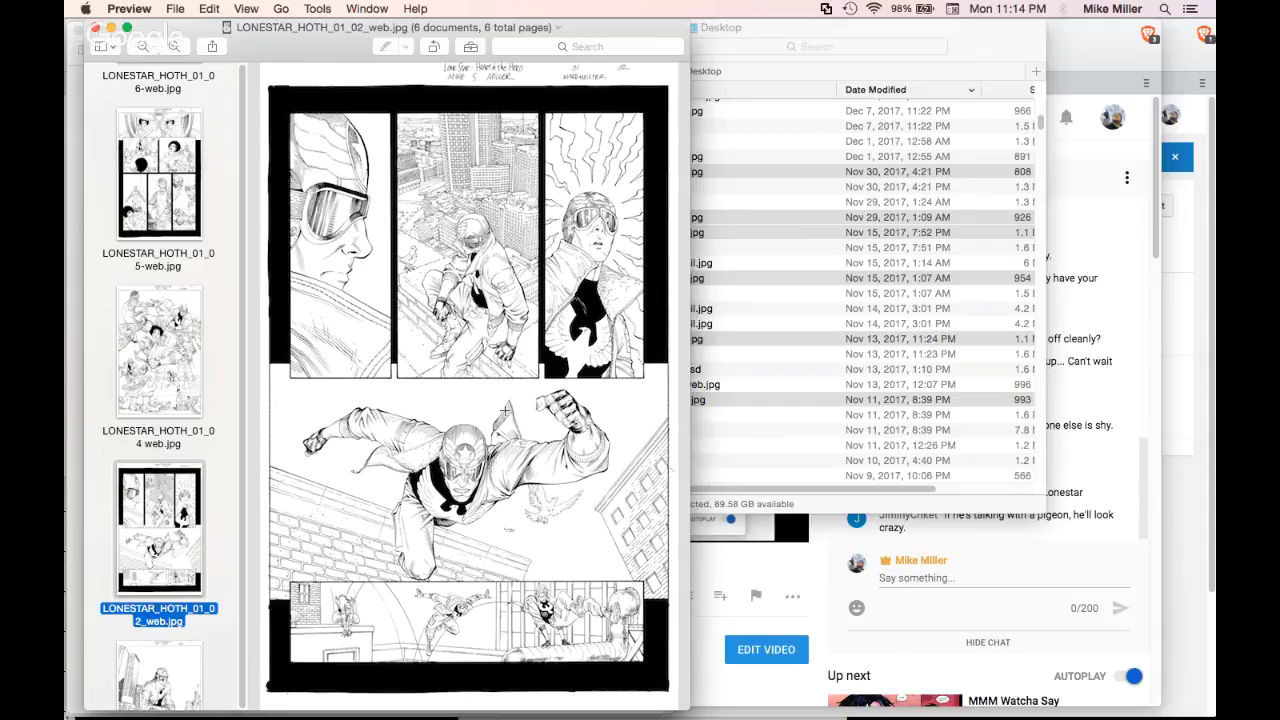
left_click(175, 370)
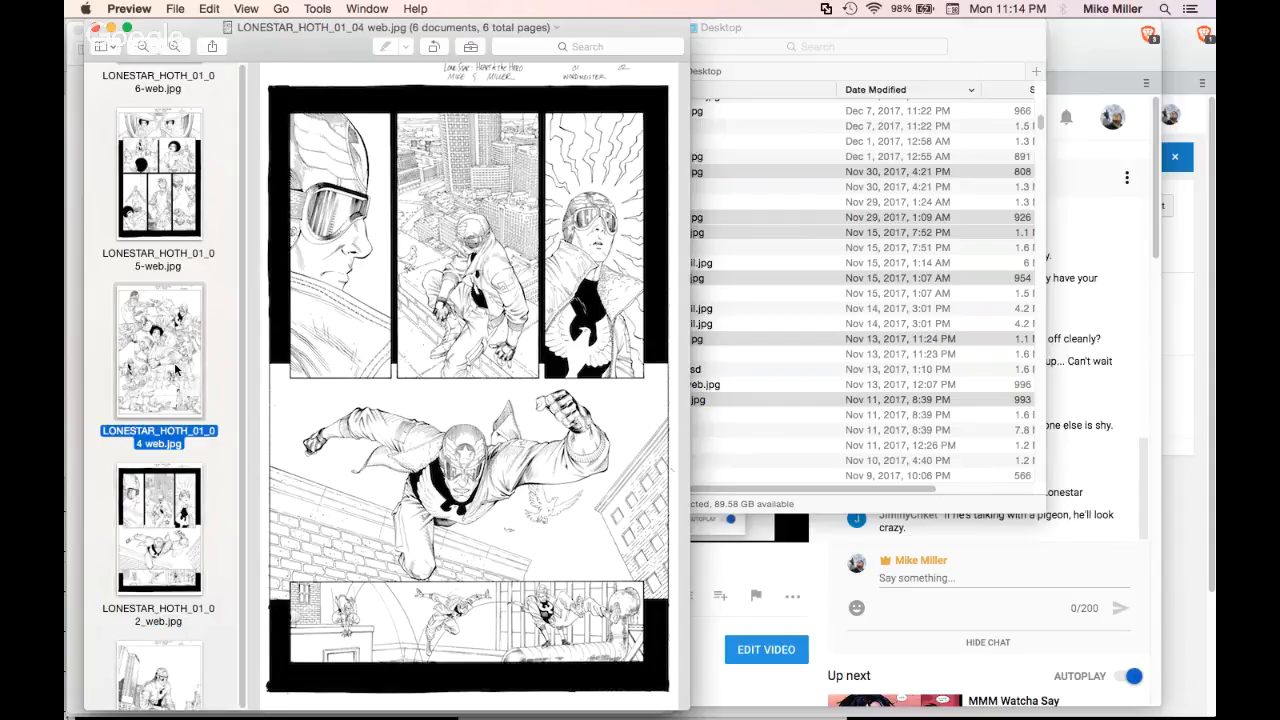
scroll(200, 435, "down", 1)
scroll(210, 441, "up", 10)
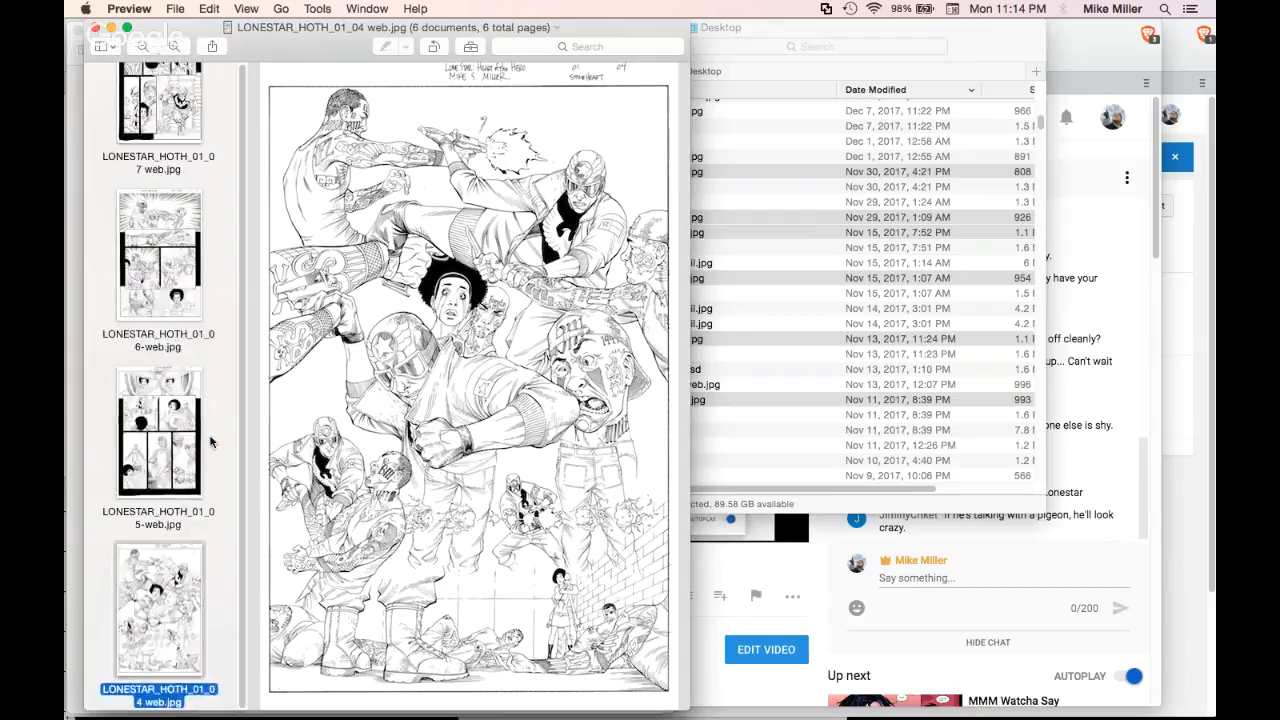
scroll(210, 441, "down", 10)
scroll(210, 441, "up", 5)
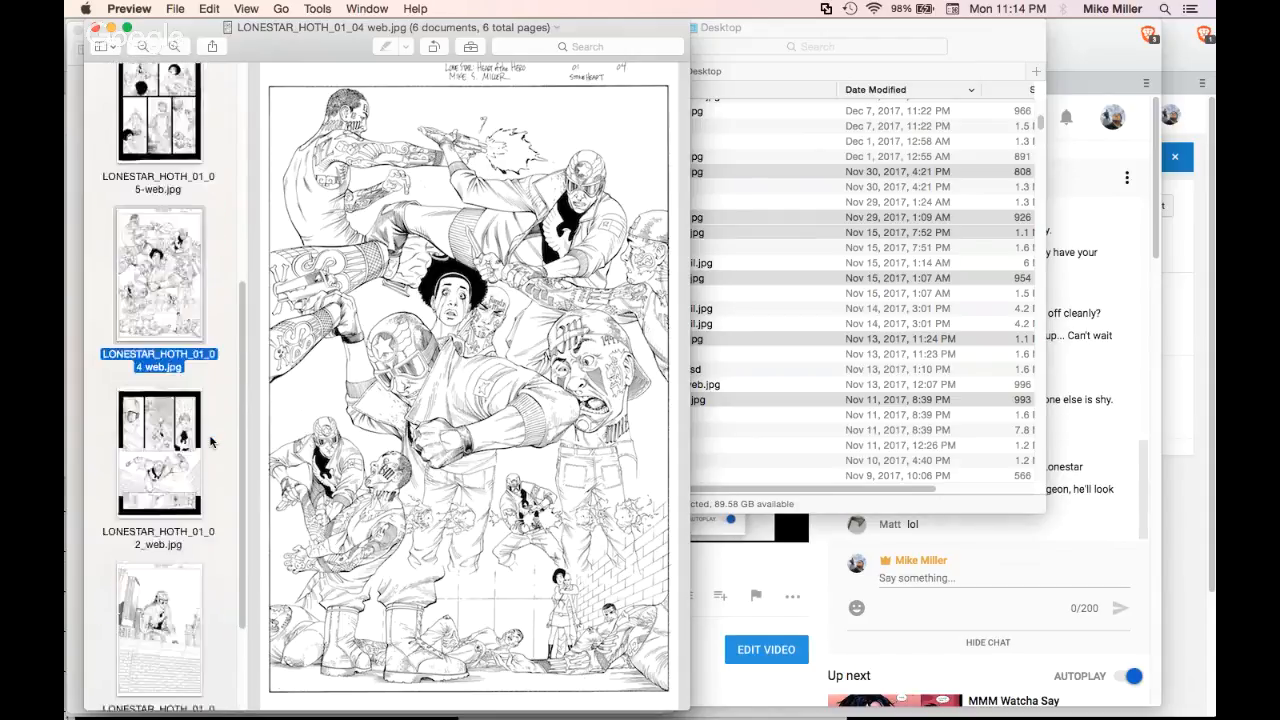
Add LONESTAR_HOTH_01_03edit web.jpg from the Finder folder to the open Preview set between pages 04 and 02, and display it
left_click(975, 37)
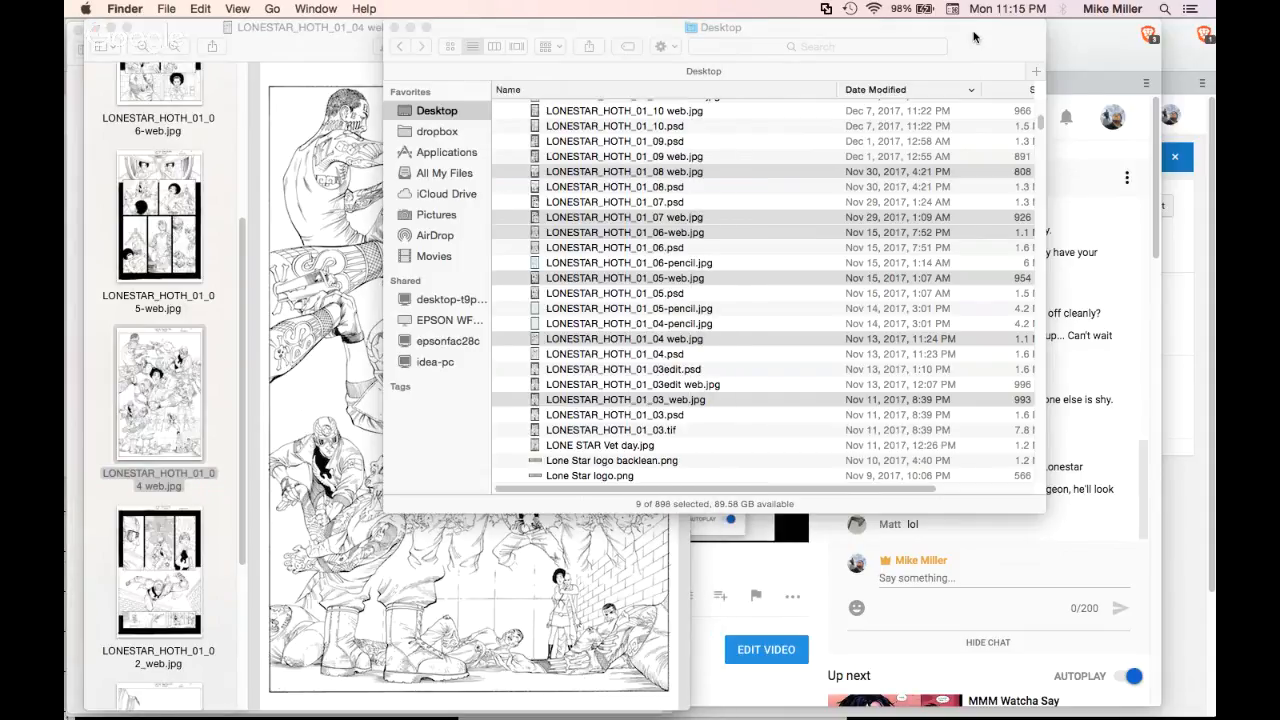
left_click(676, 388)
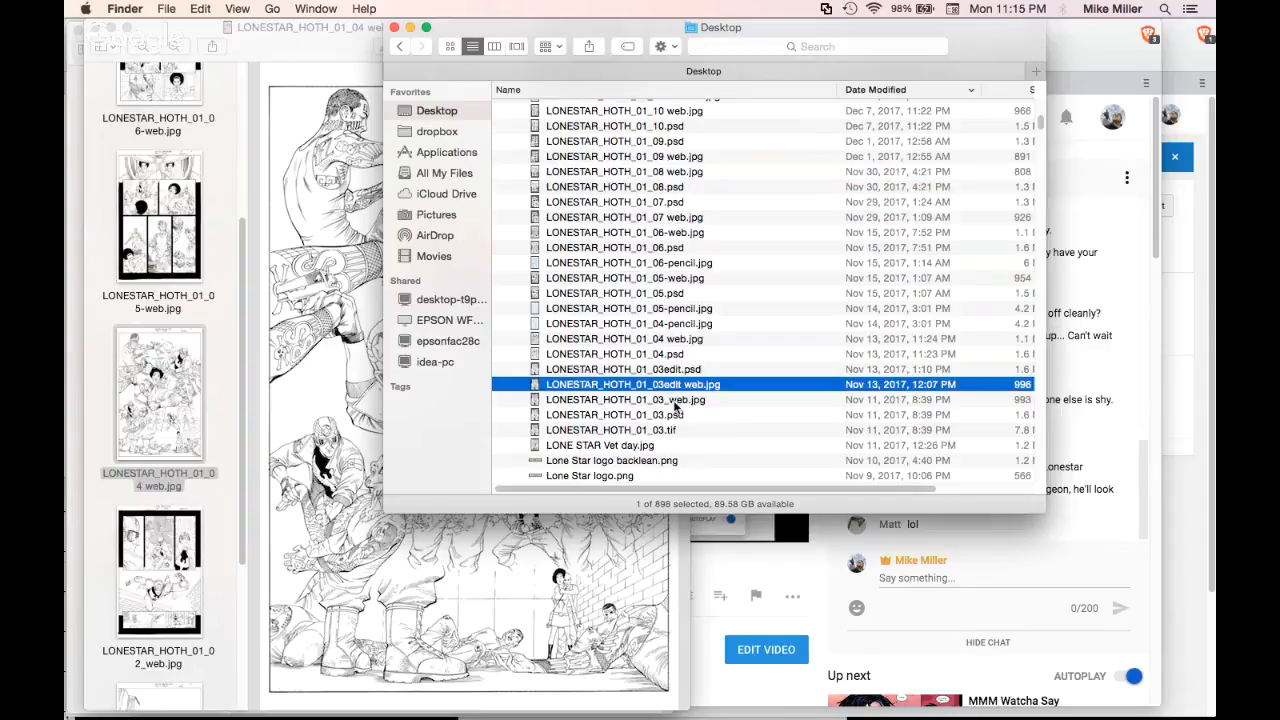
left_click_drag(643, 387, 180, 540)
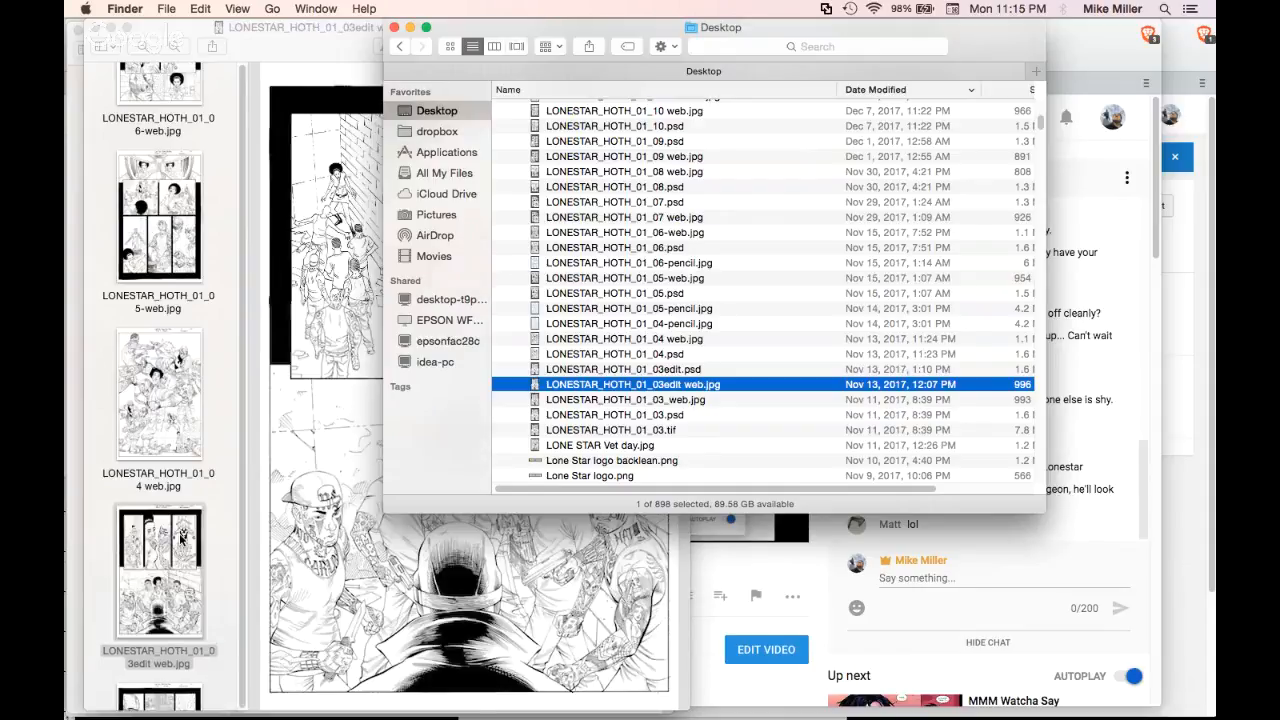
left_click(163, 588)
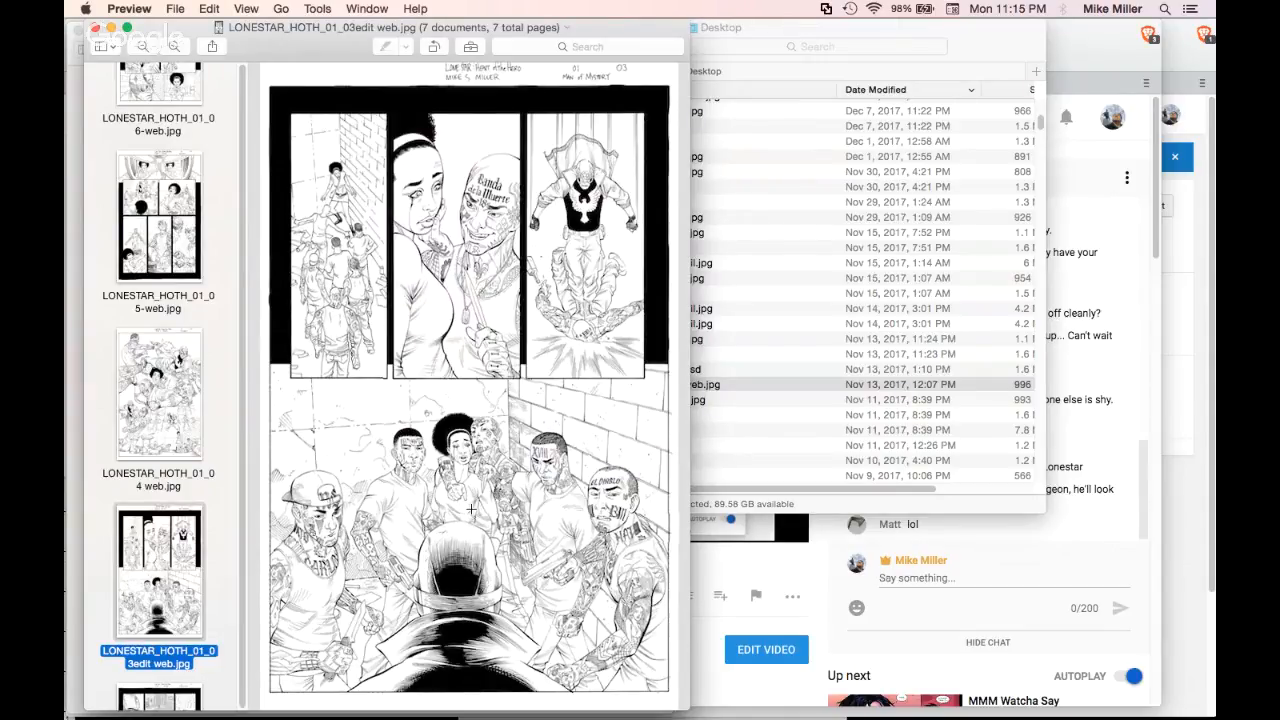
Display page 02 again, return to the 03edit page, and look over the thumbnails of the earlier-listed pages
scroll(471, 509, "down", 5)
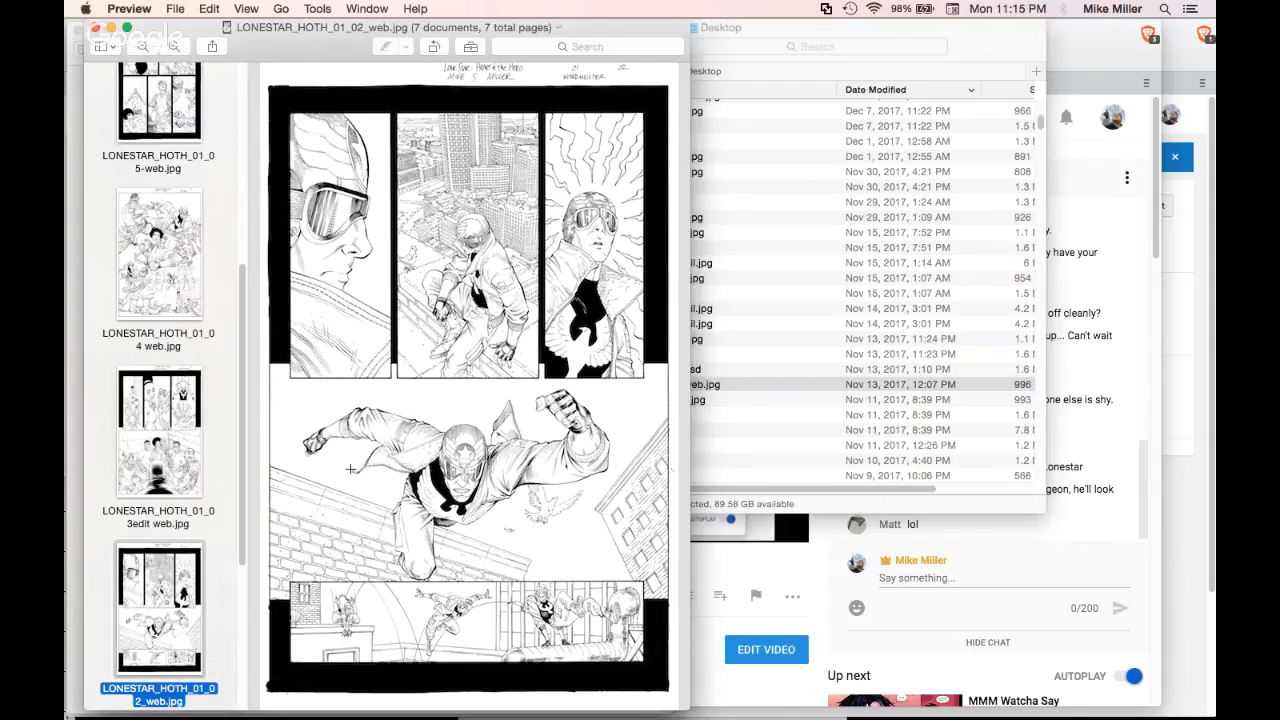
key("Up")
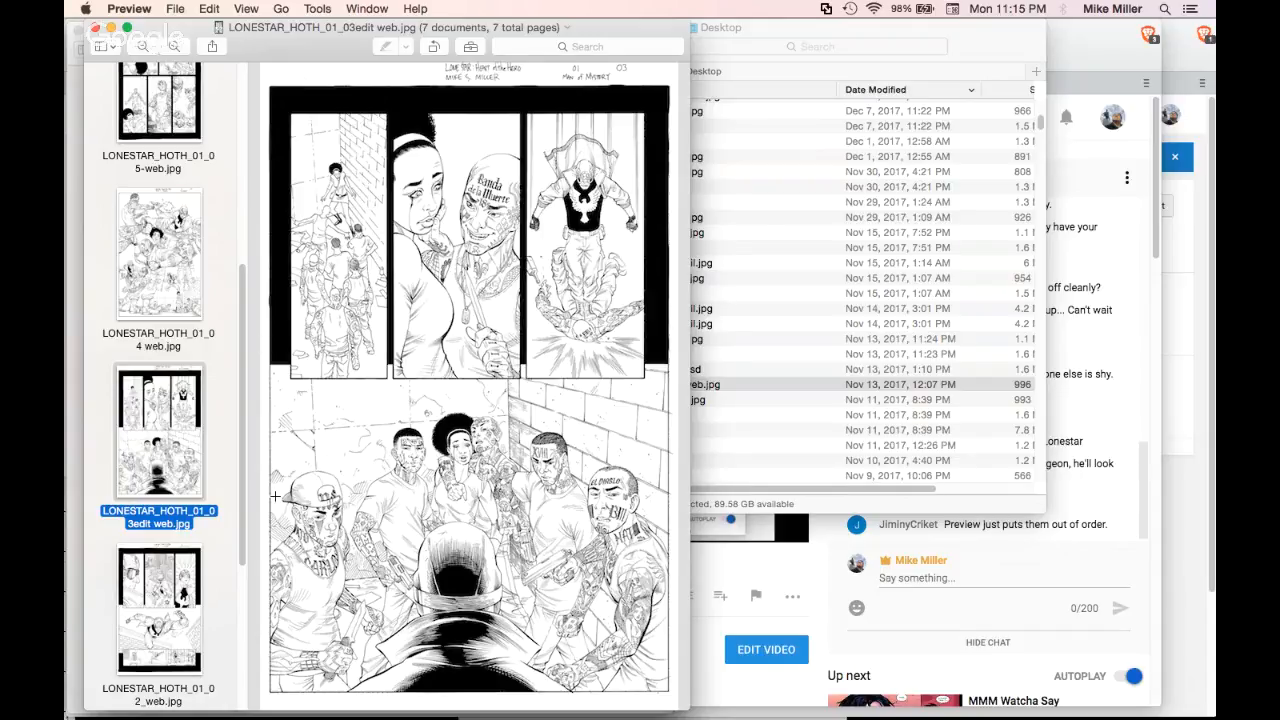
scroll(181, 395, "up", 4)
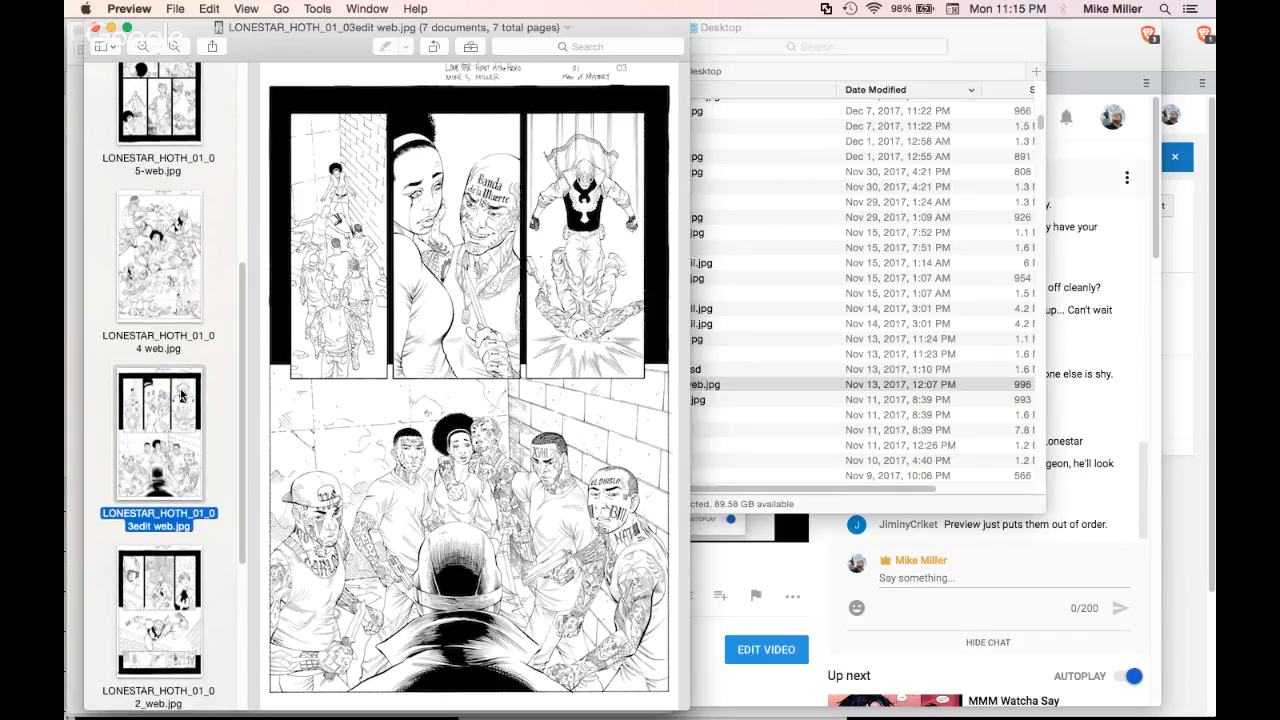
scroll(181, 395, "up", 4)
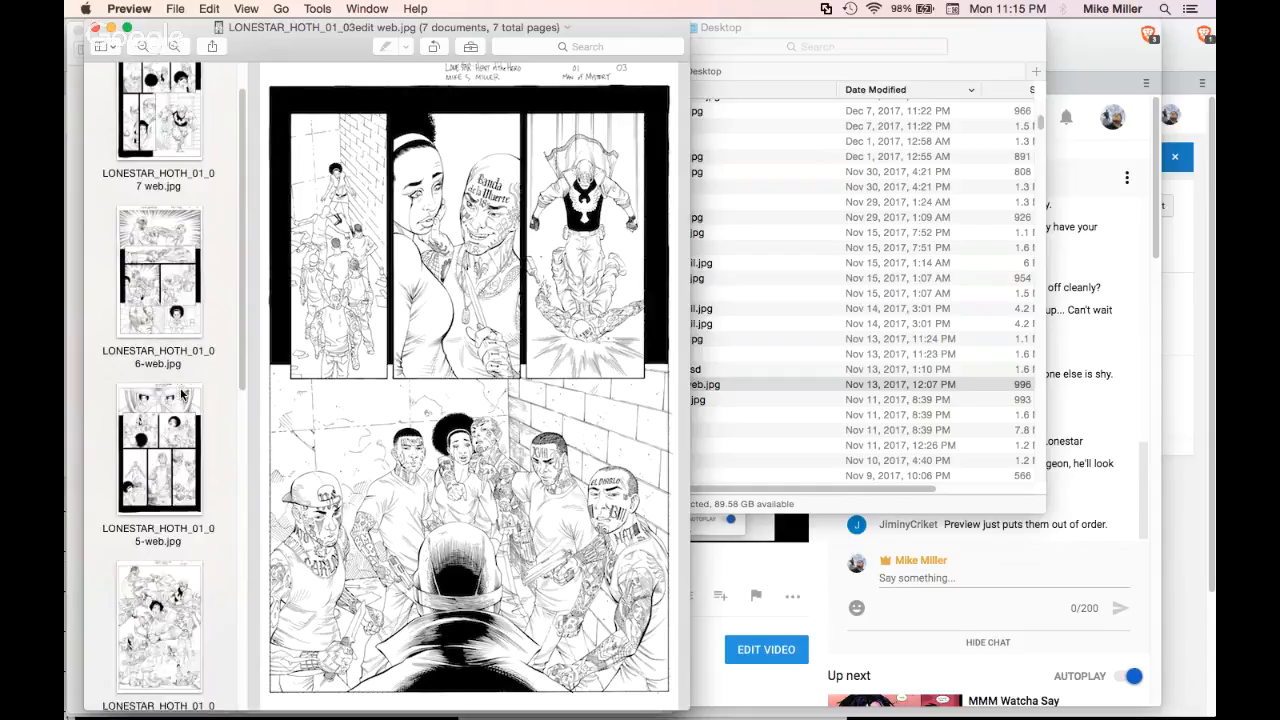
Show the inked pages 04, 05 and 06 one after another and move on to page 07
scroll(181, 395, "down", 5)
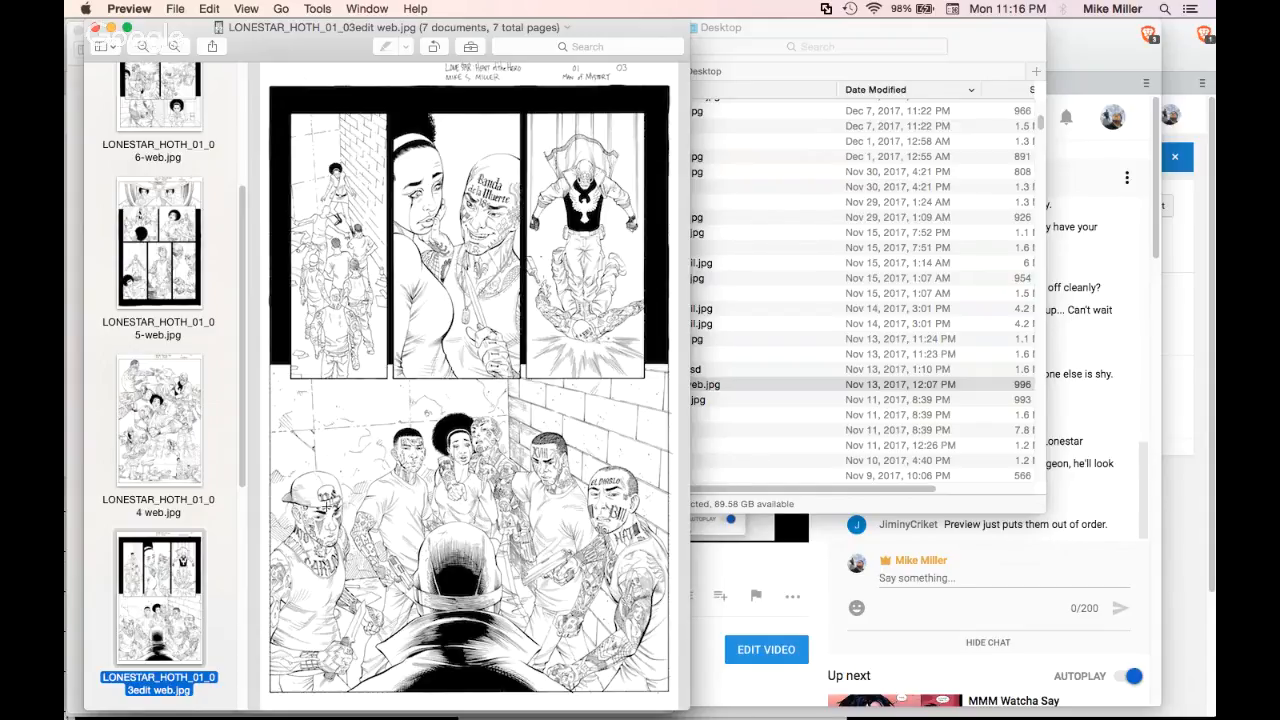
left_click(157, 430)
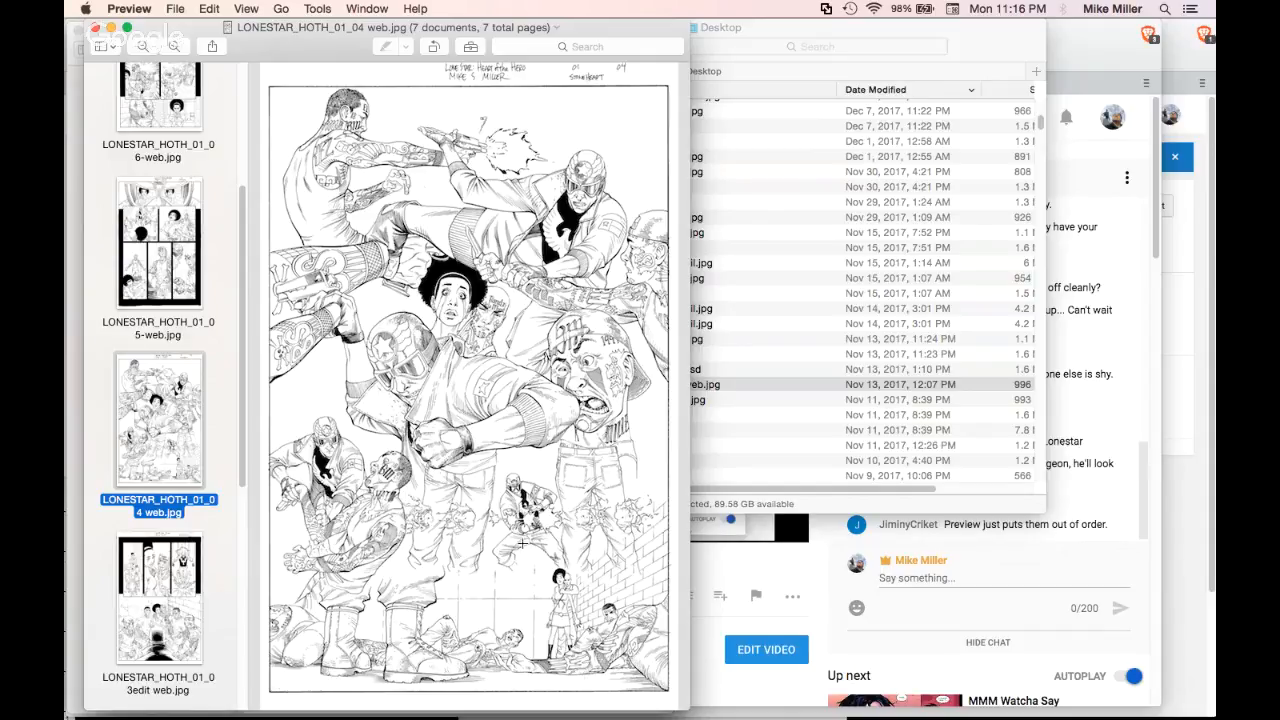
left_click(157, 283)
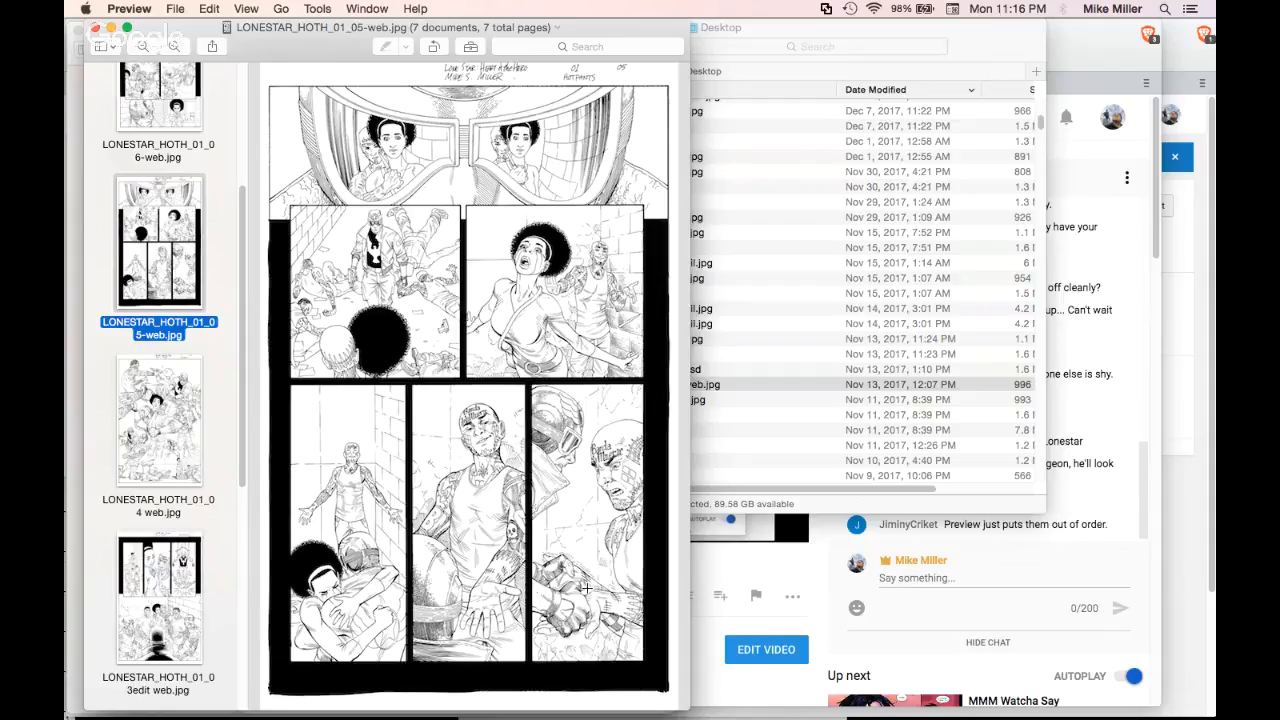
scroll(255, 304, "up", 5)
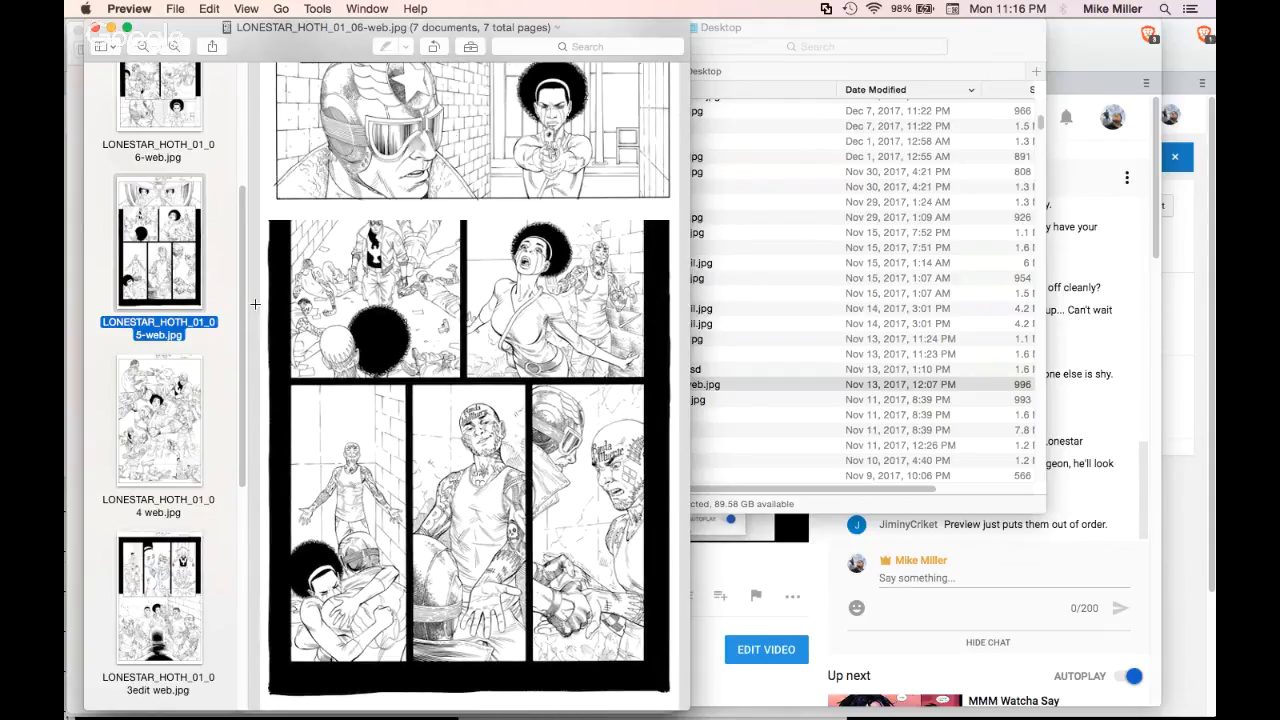
key("Up")
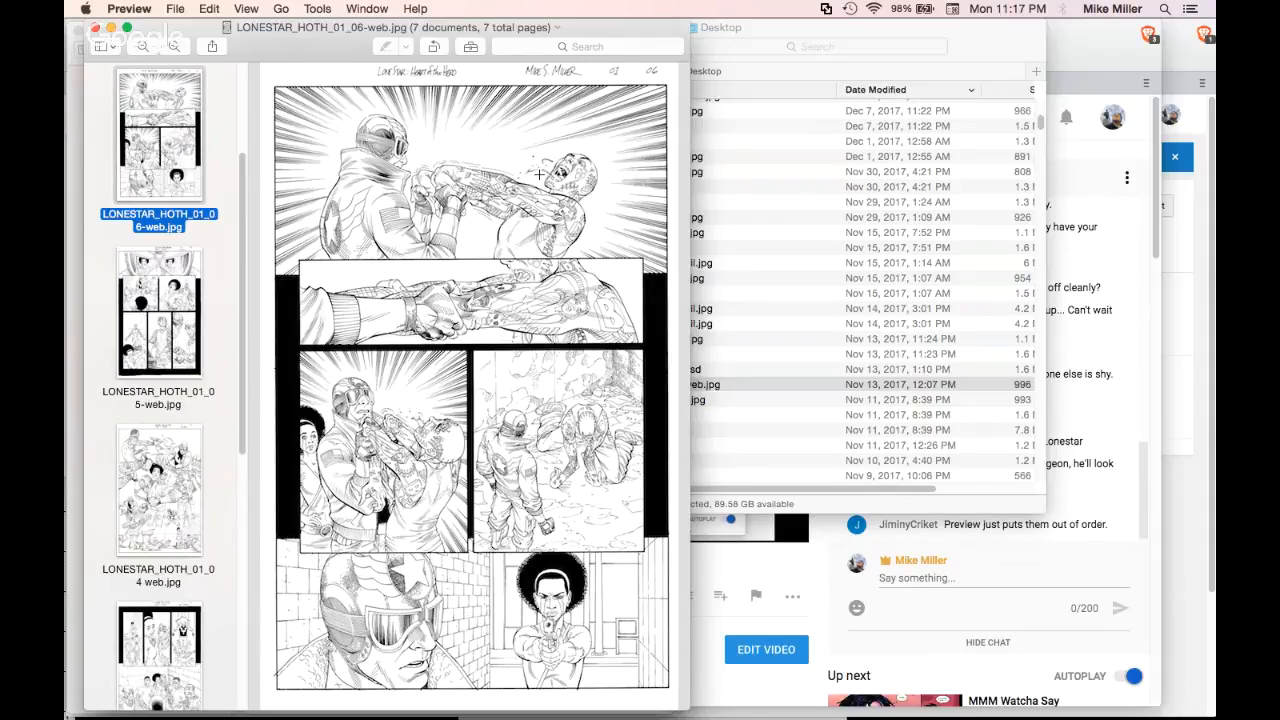
scroll(539, 175, "up", 3)
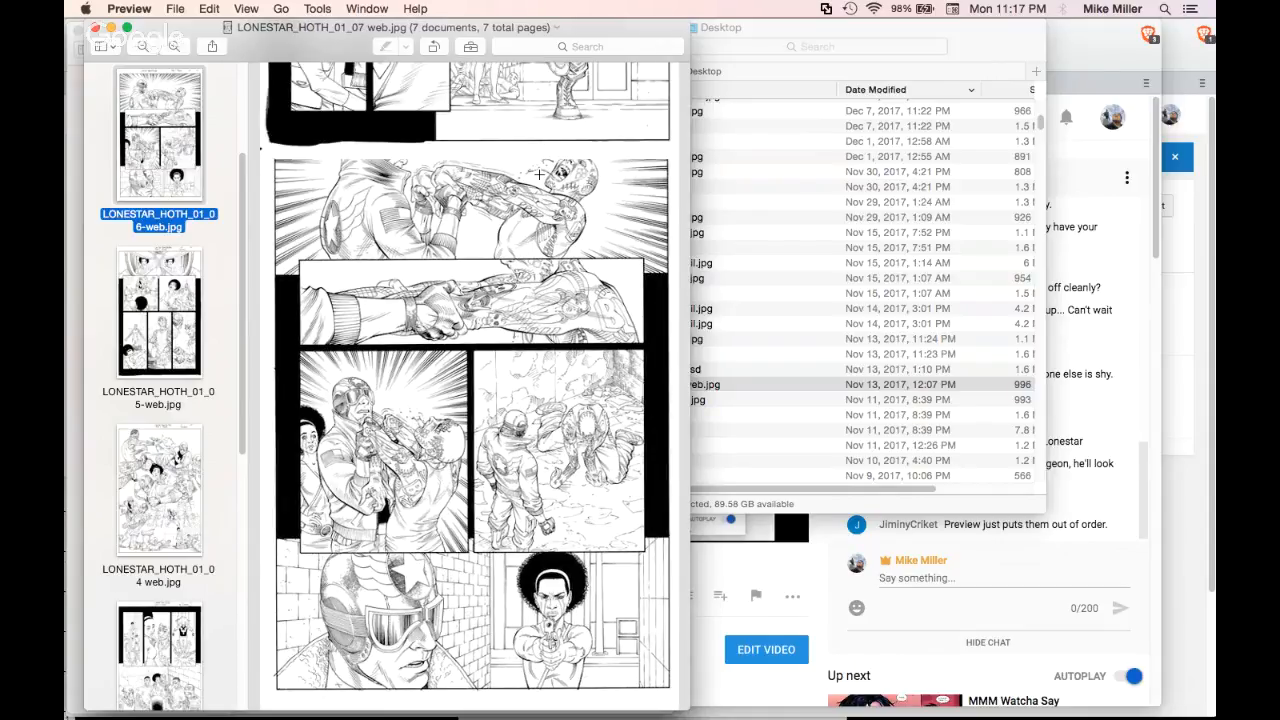
Display LONESTAR_HOTH_01_07 web.jpg and look over the whole inked page
key("Up")
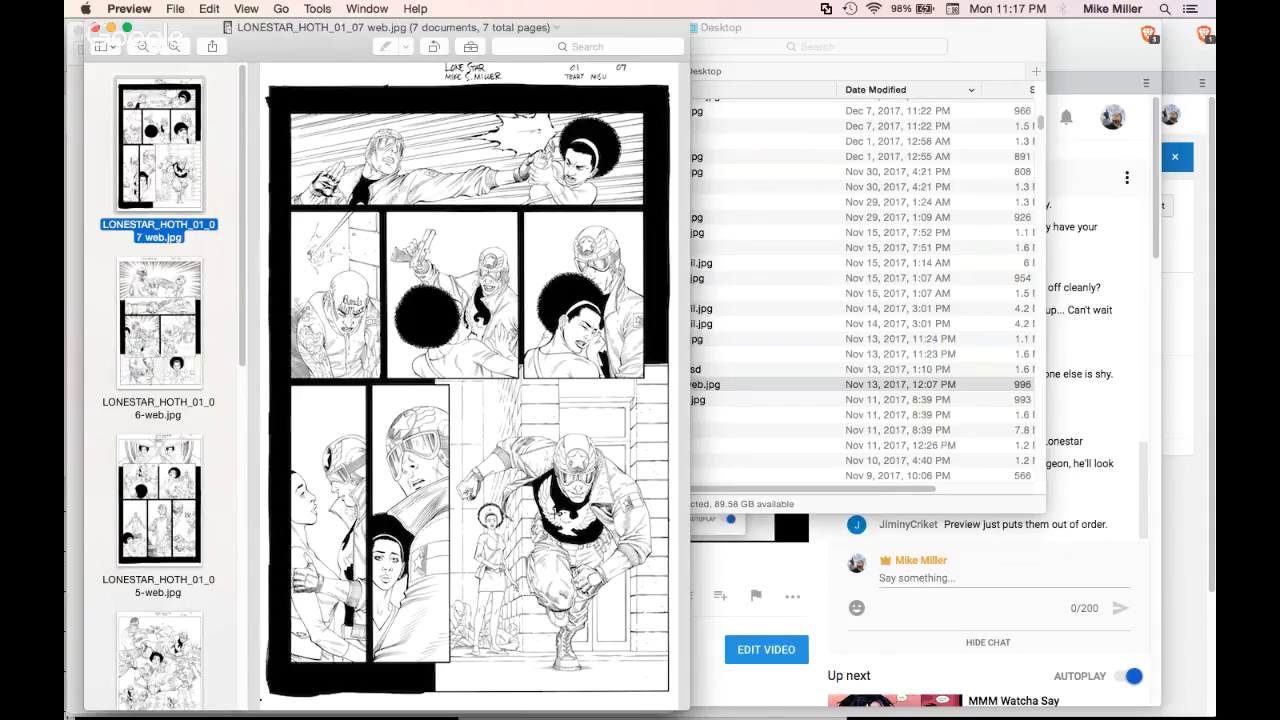
scroll(555, 510, "up", 1)
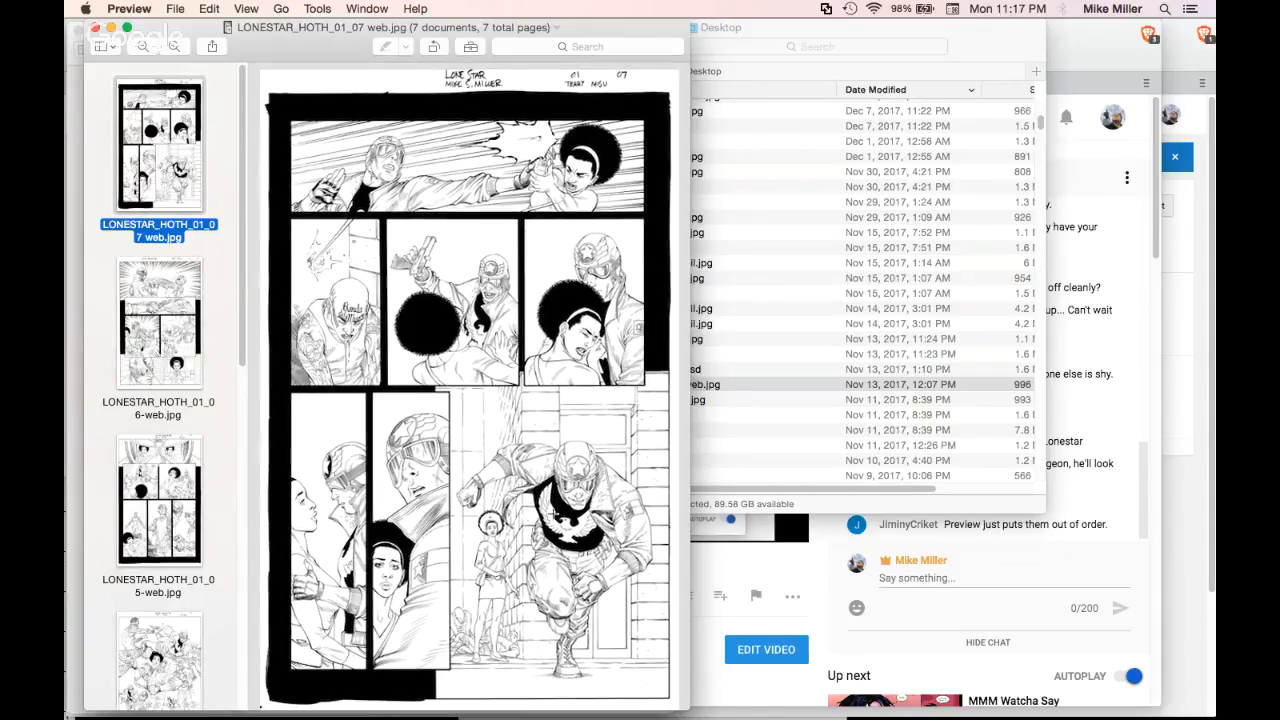
scroll(555, 510, "up", 3)
scroll(553, 513, "down", 4)
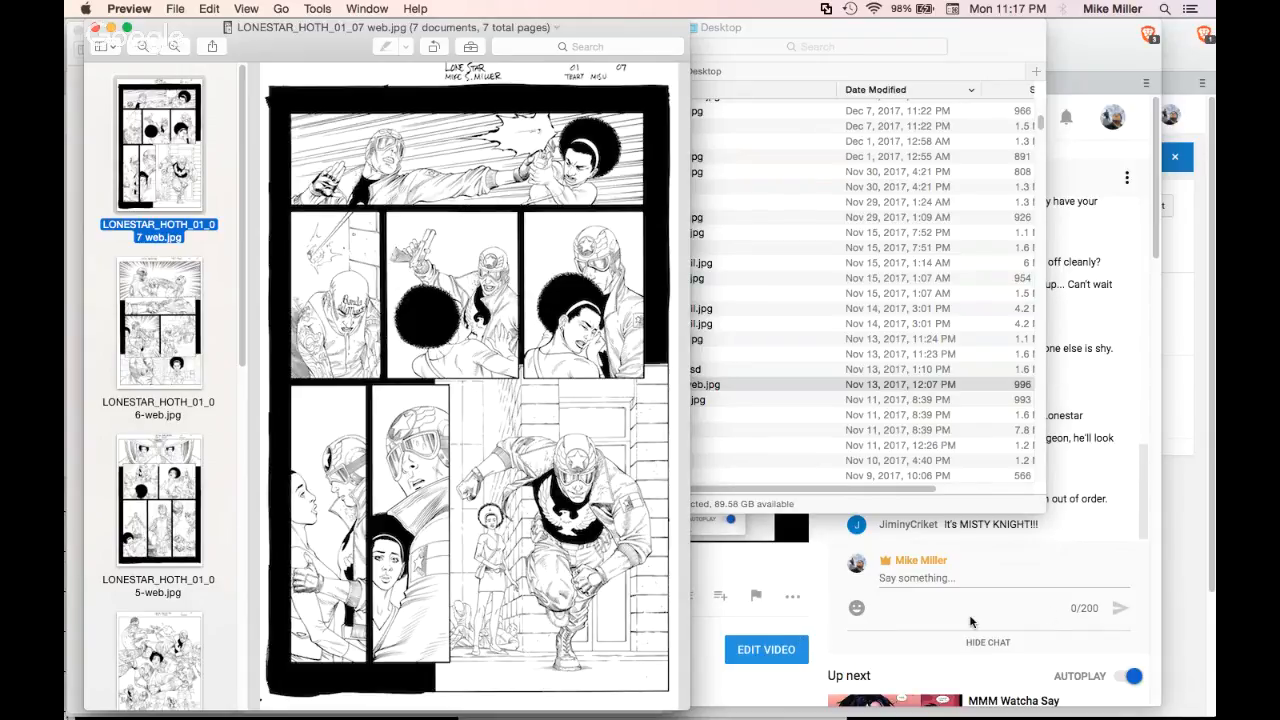
Switch to the MEG #6 page layout stream in Brave and check the viewers' live chat and the stream details
left_click(1038, 571)
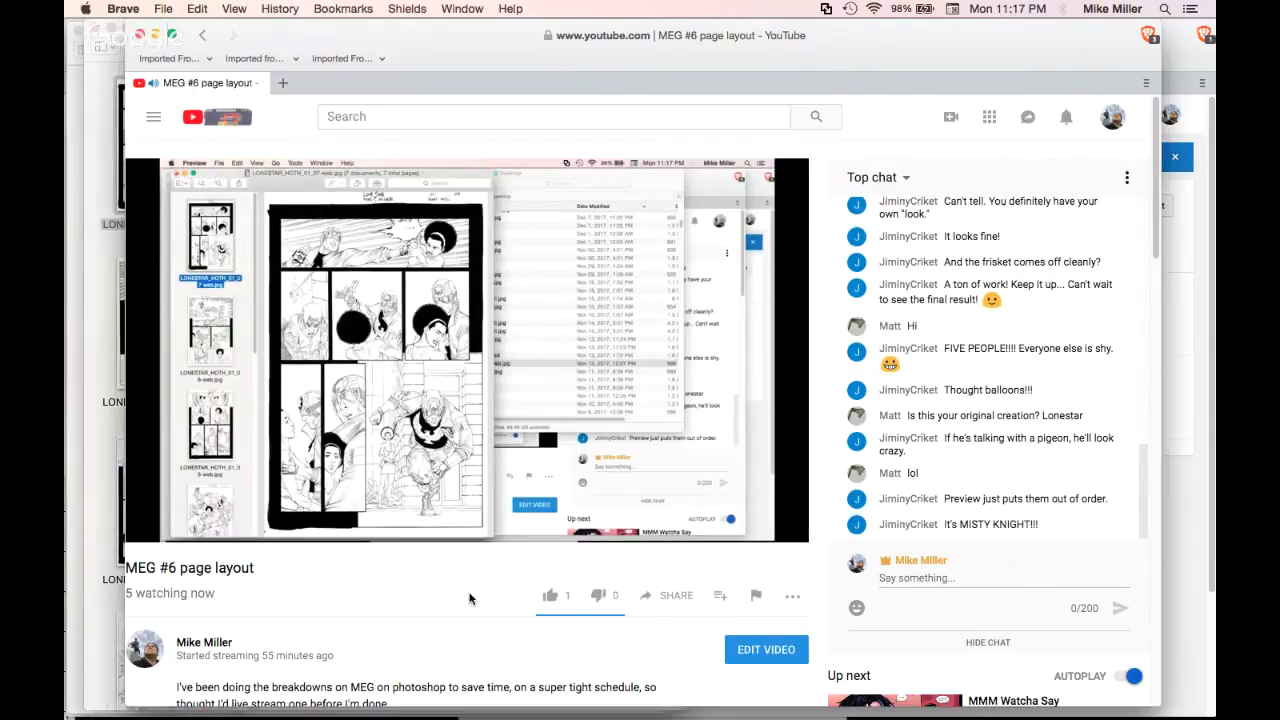
scroll(469, 598, "down", 1)
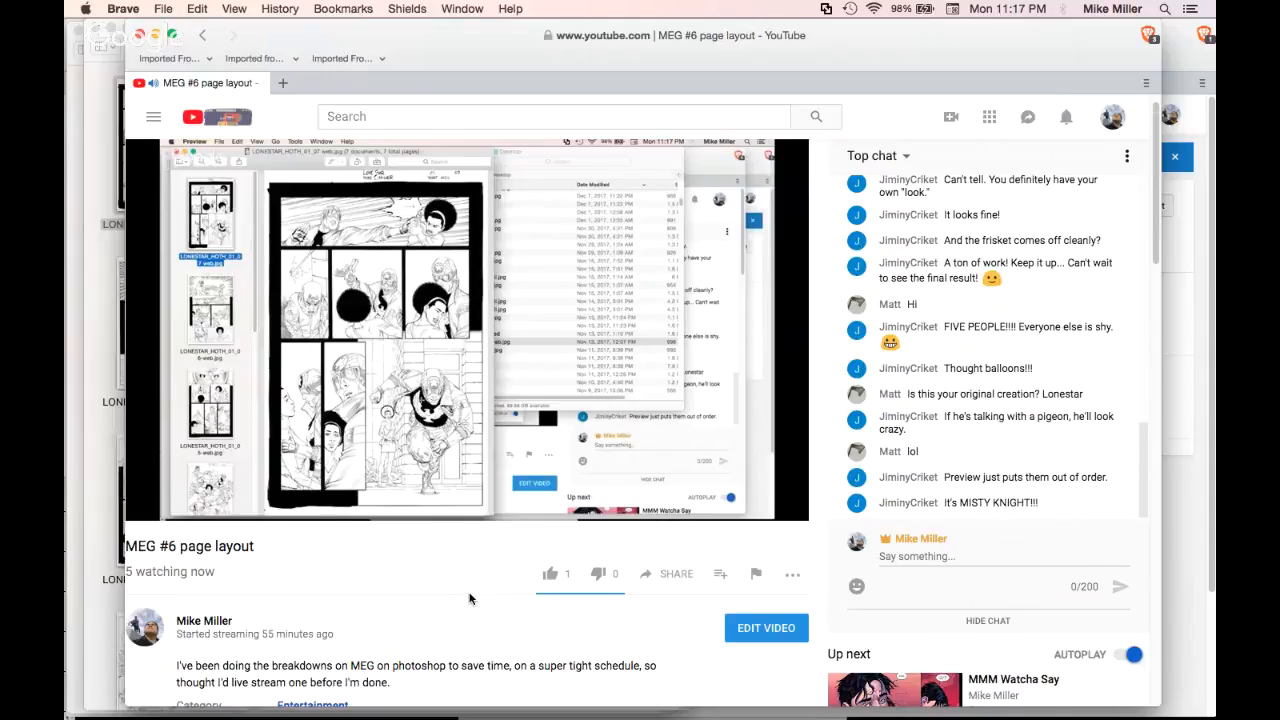
scroll(469, 598, "down", 2)
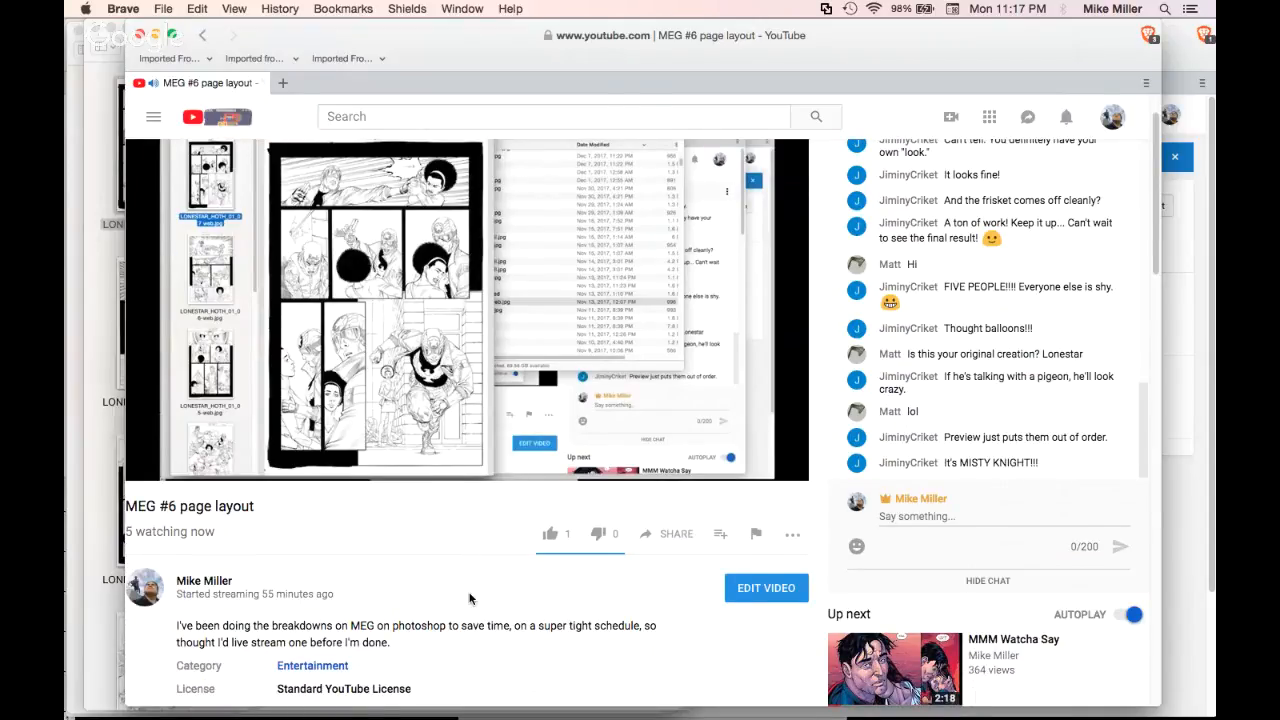
scroll(469, 598, "up", 3)
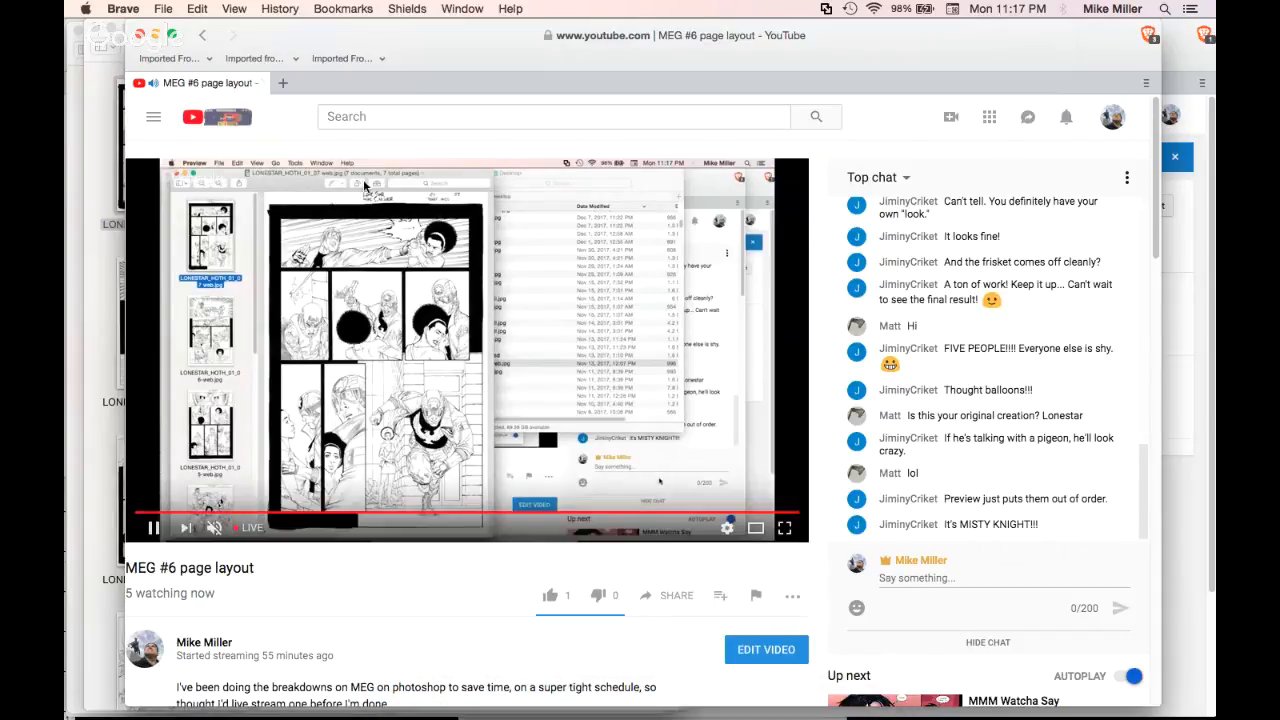
Switch to Chrome to check its shark image search window, and return to the stream page in Brave
key("super+Tab")
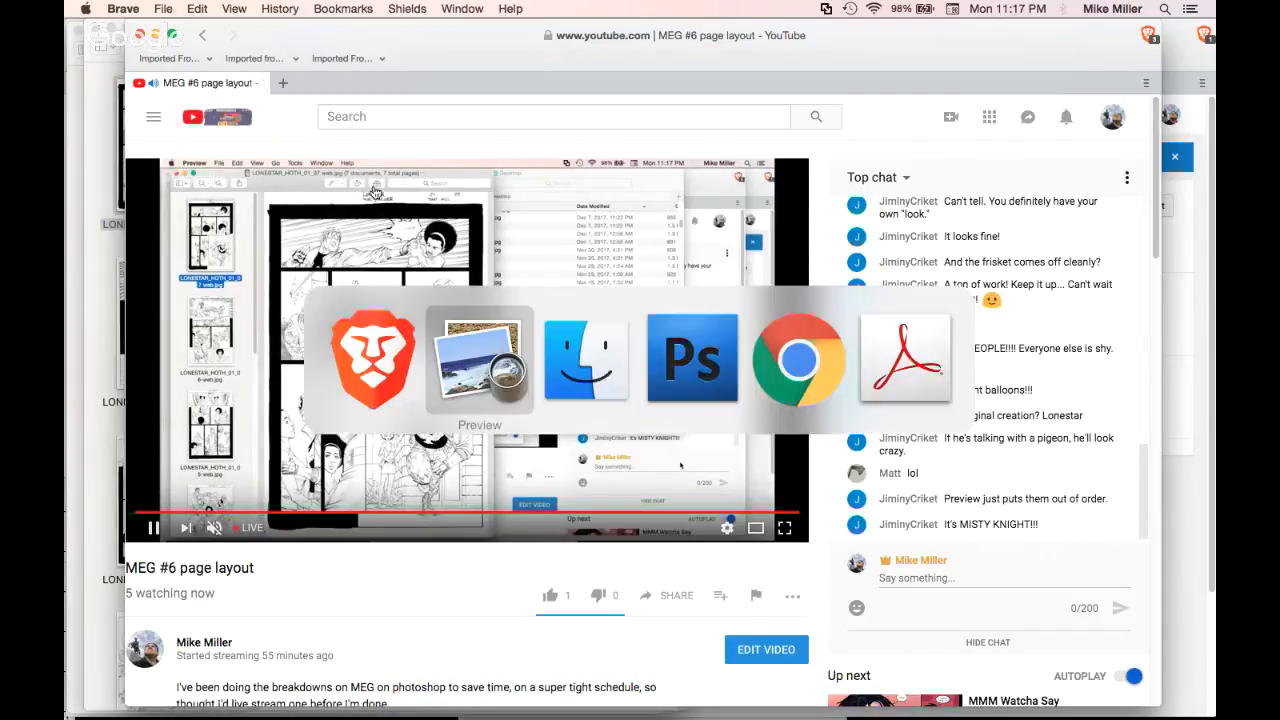
key("super+Tab")
key("super+Tab")
key("super+Tab")
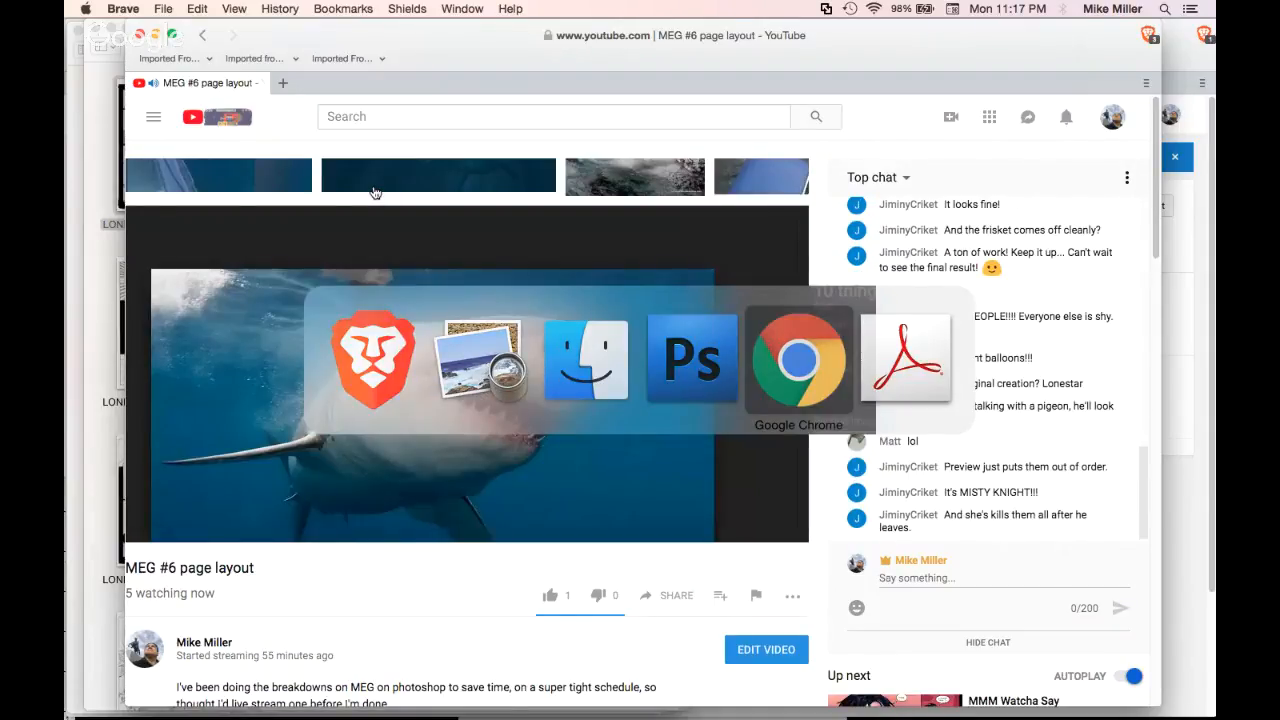
key("super+Tab")
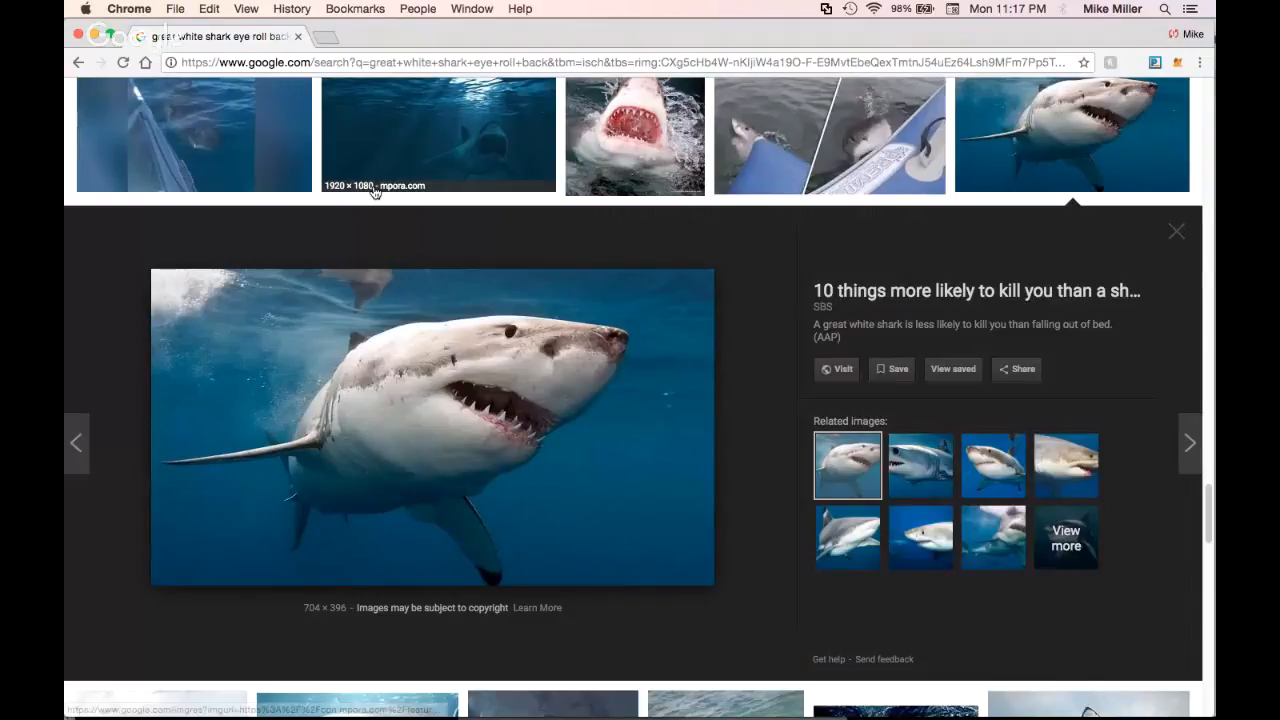
key("super+Tab")
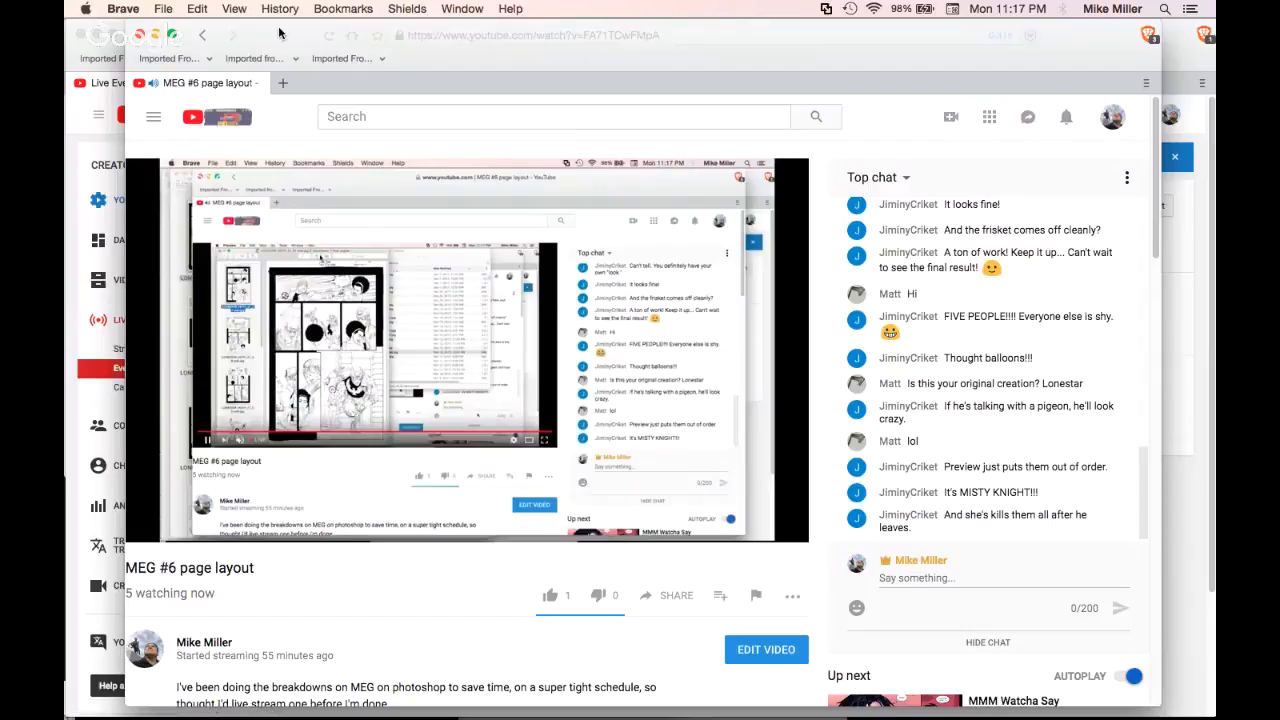
Move the stream and Live Events windows aside and close the blank Brave window
left_click_drag(279, 34, 414, 116)
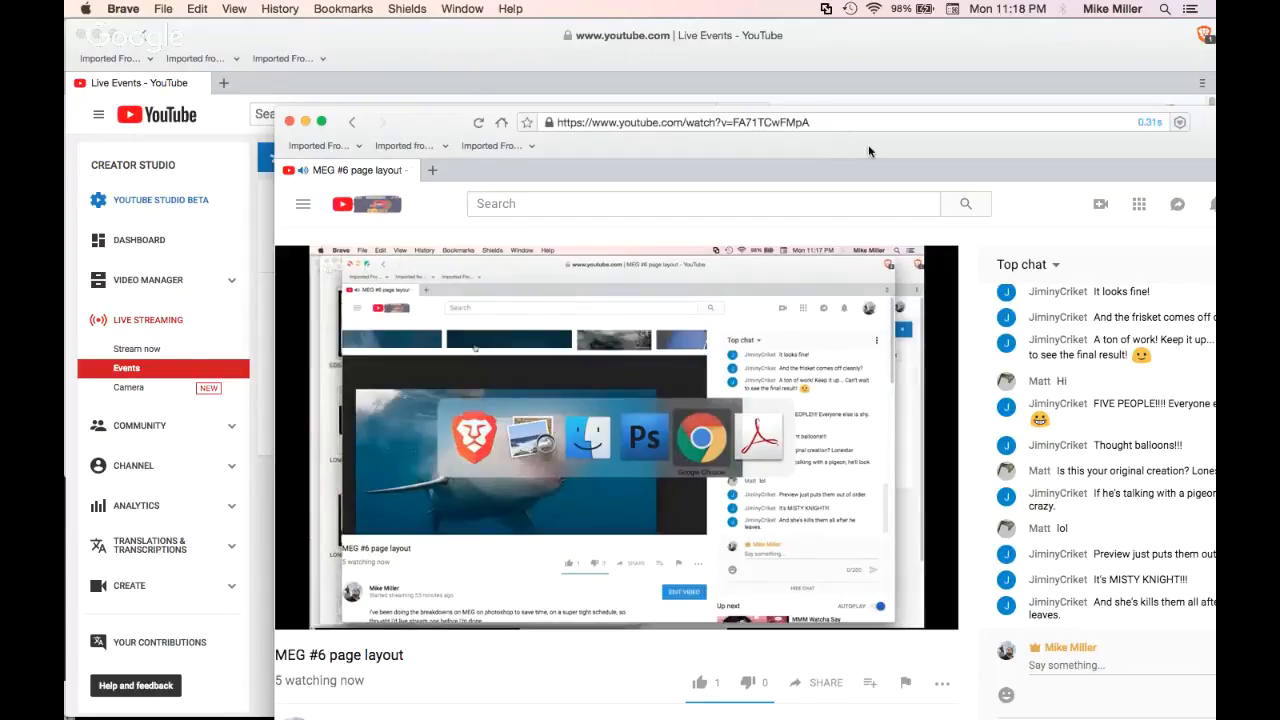
left_click_drag(868, 144, 836, 193)
left_click(465, 55)
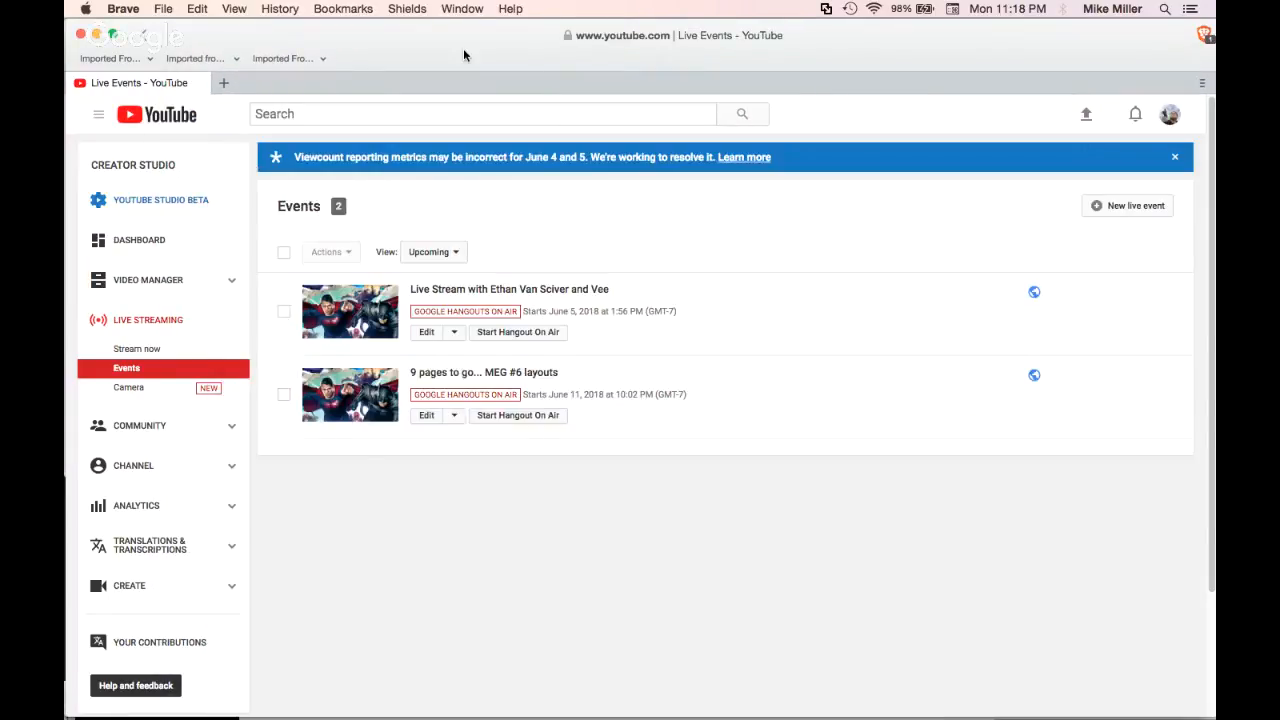
left_click_drag(463, 55, 493, 453)
left_click(534, 49)
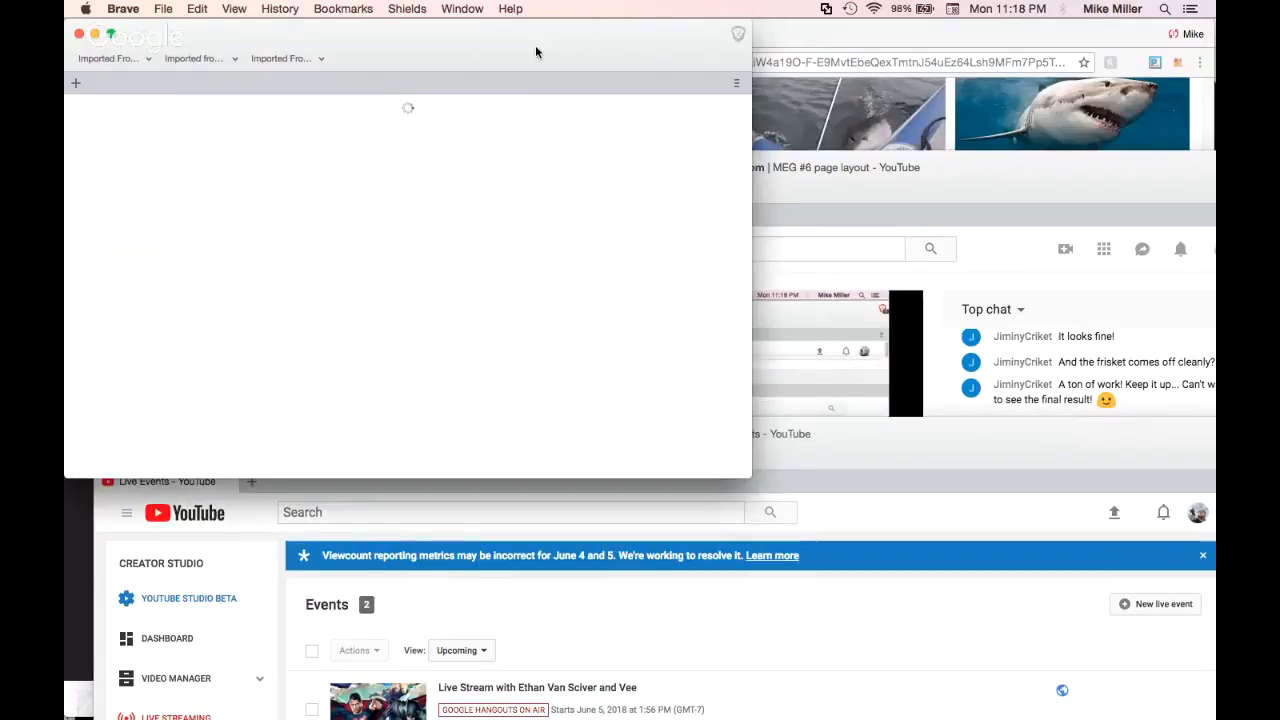
left_click(79, 36)
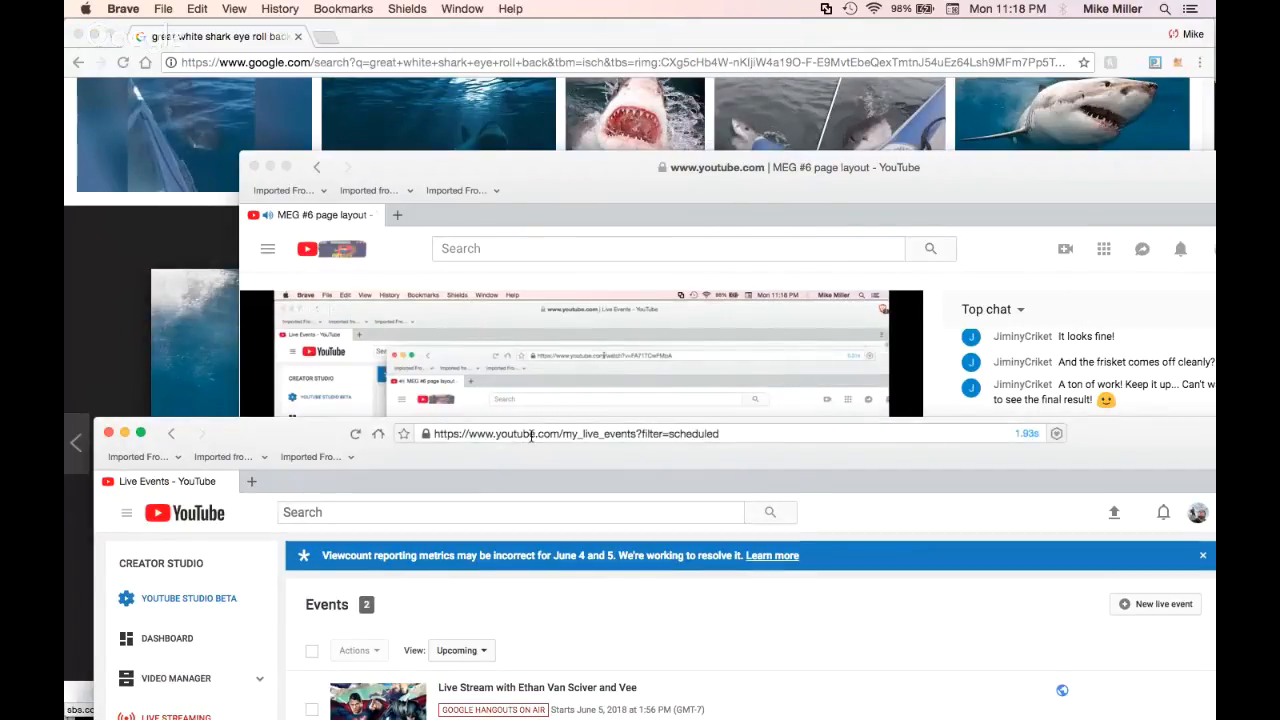
Clear the Live Events window out of the way and close the MEG #6 page layout stream window
left_click_drag(303, 430, 566, 179)
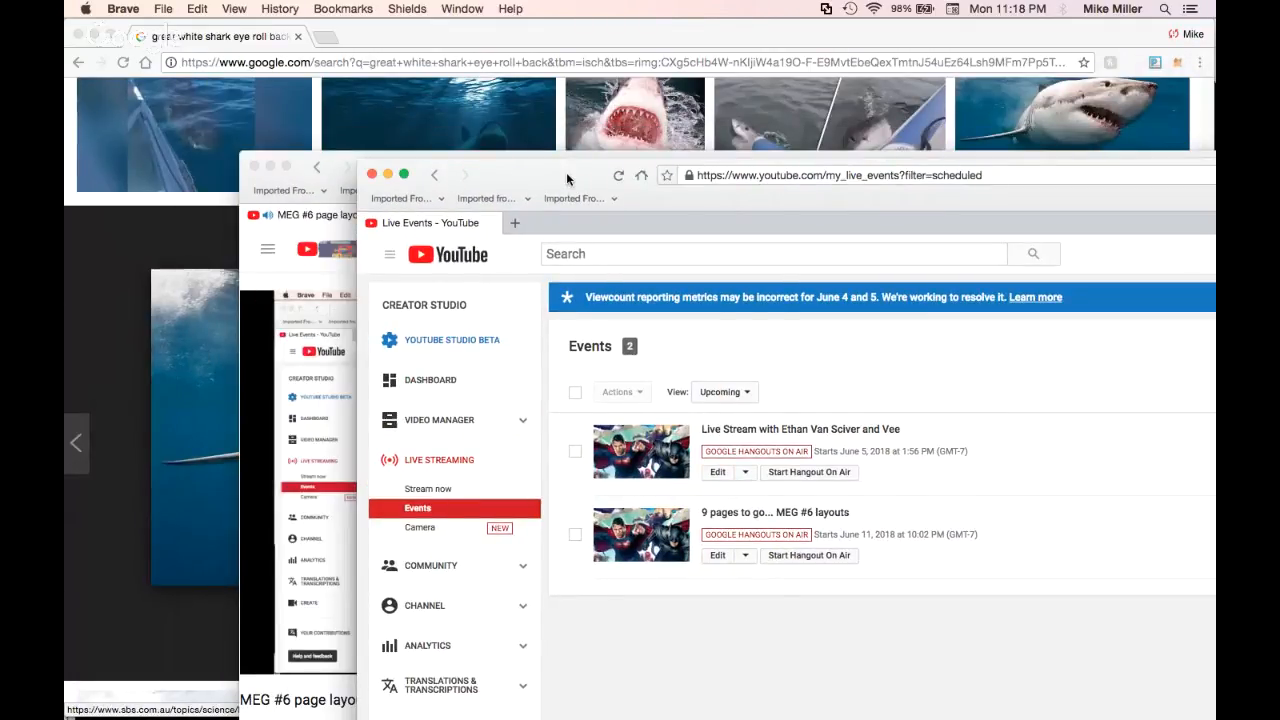
double_click(566, 175)
left_click(415, 36)
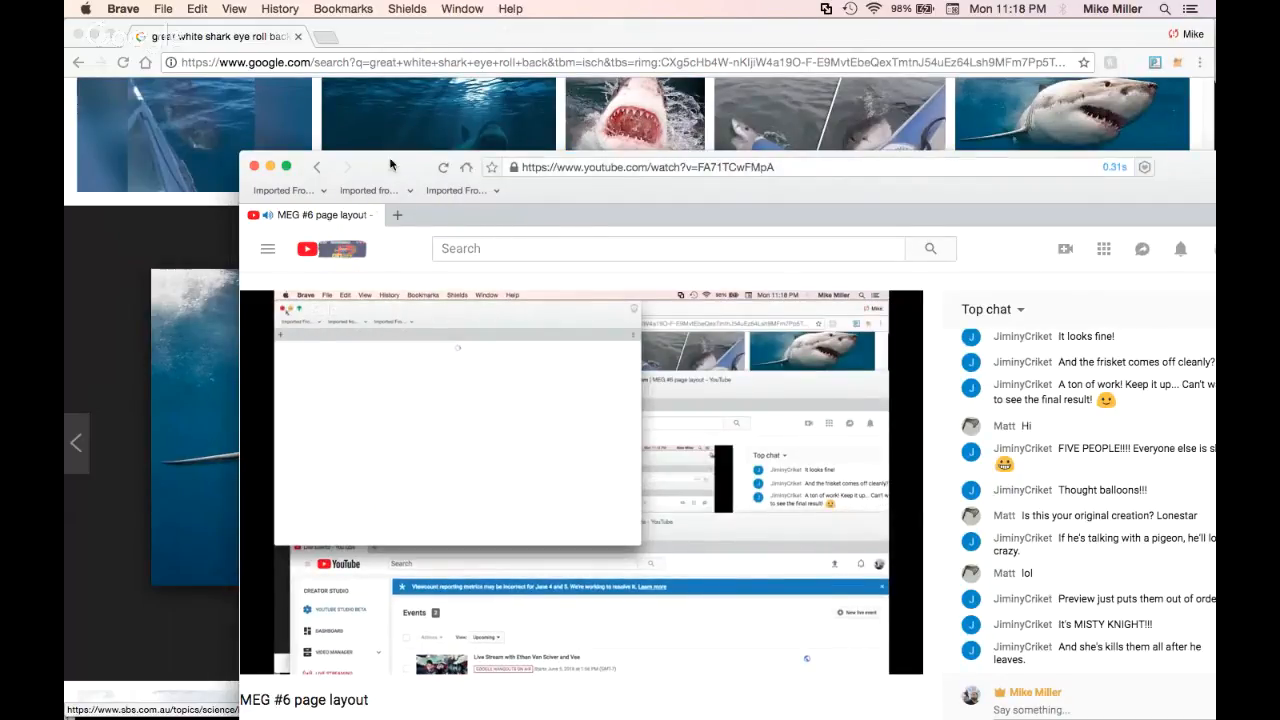
left_click(255, 167)
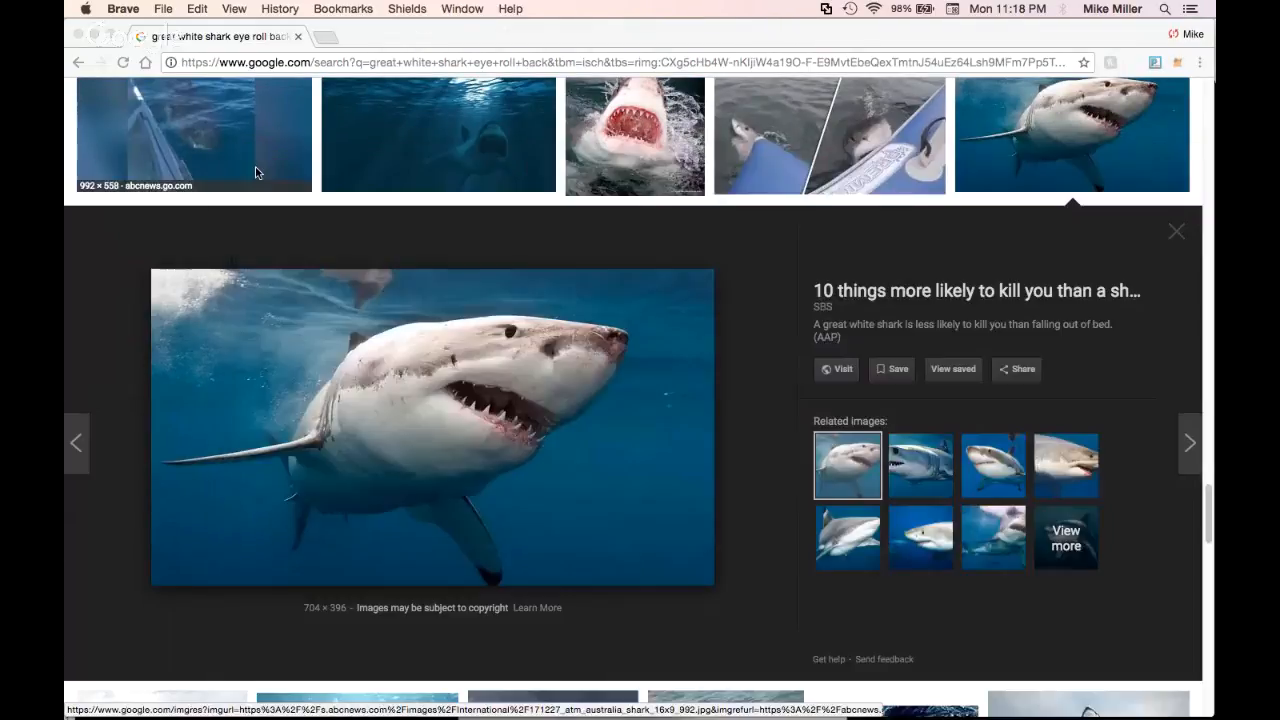
Bring up the Google Hangouts broadcast window in Chrome and stop the screen sharing
left_click(79, 36)
left_click(655, 81)
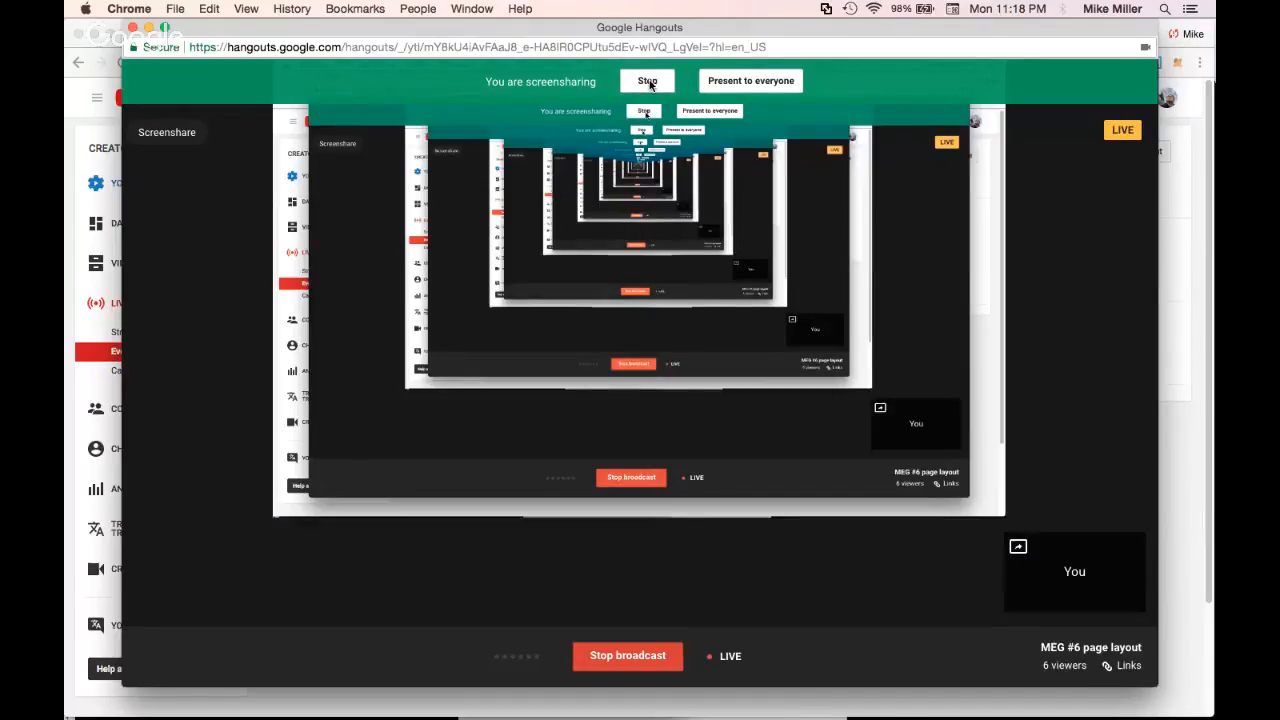
left_click(648, 82)
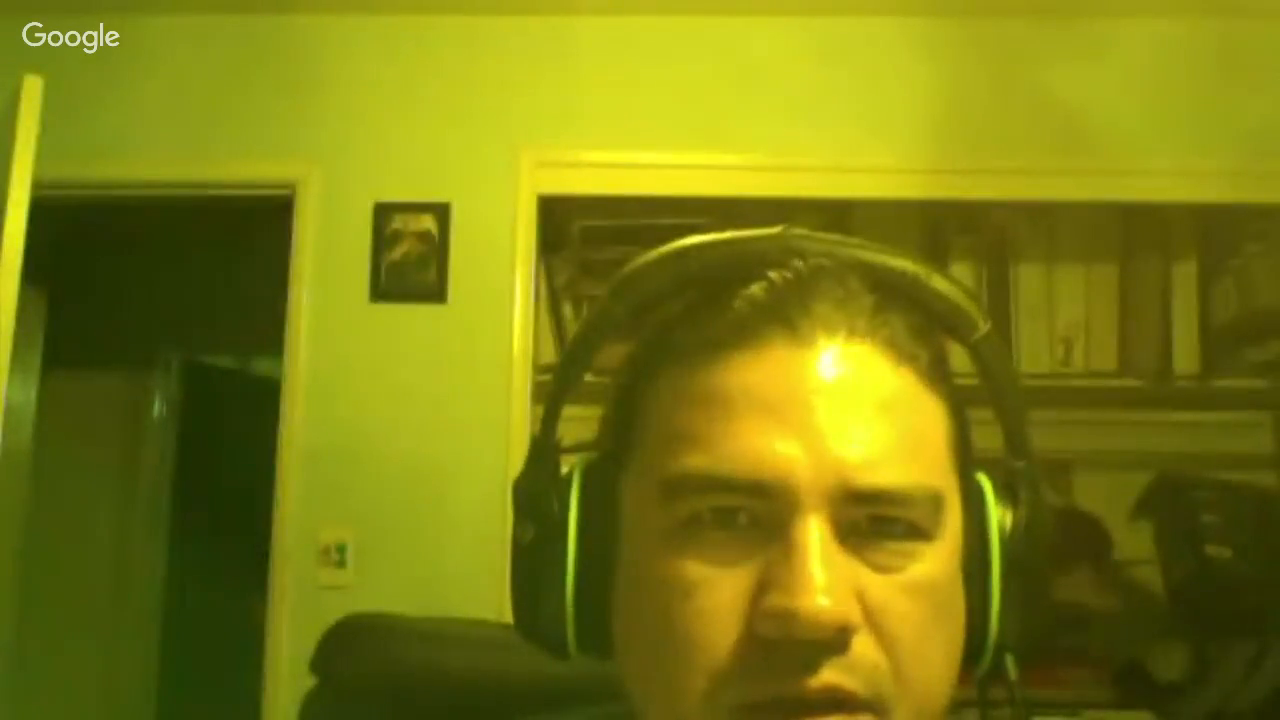